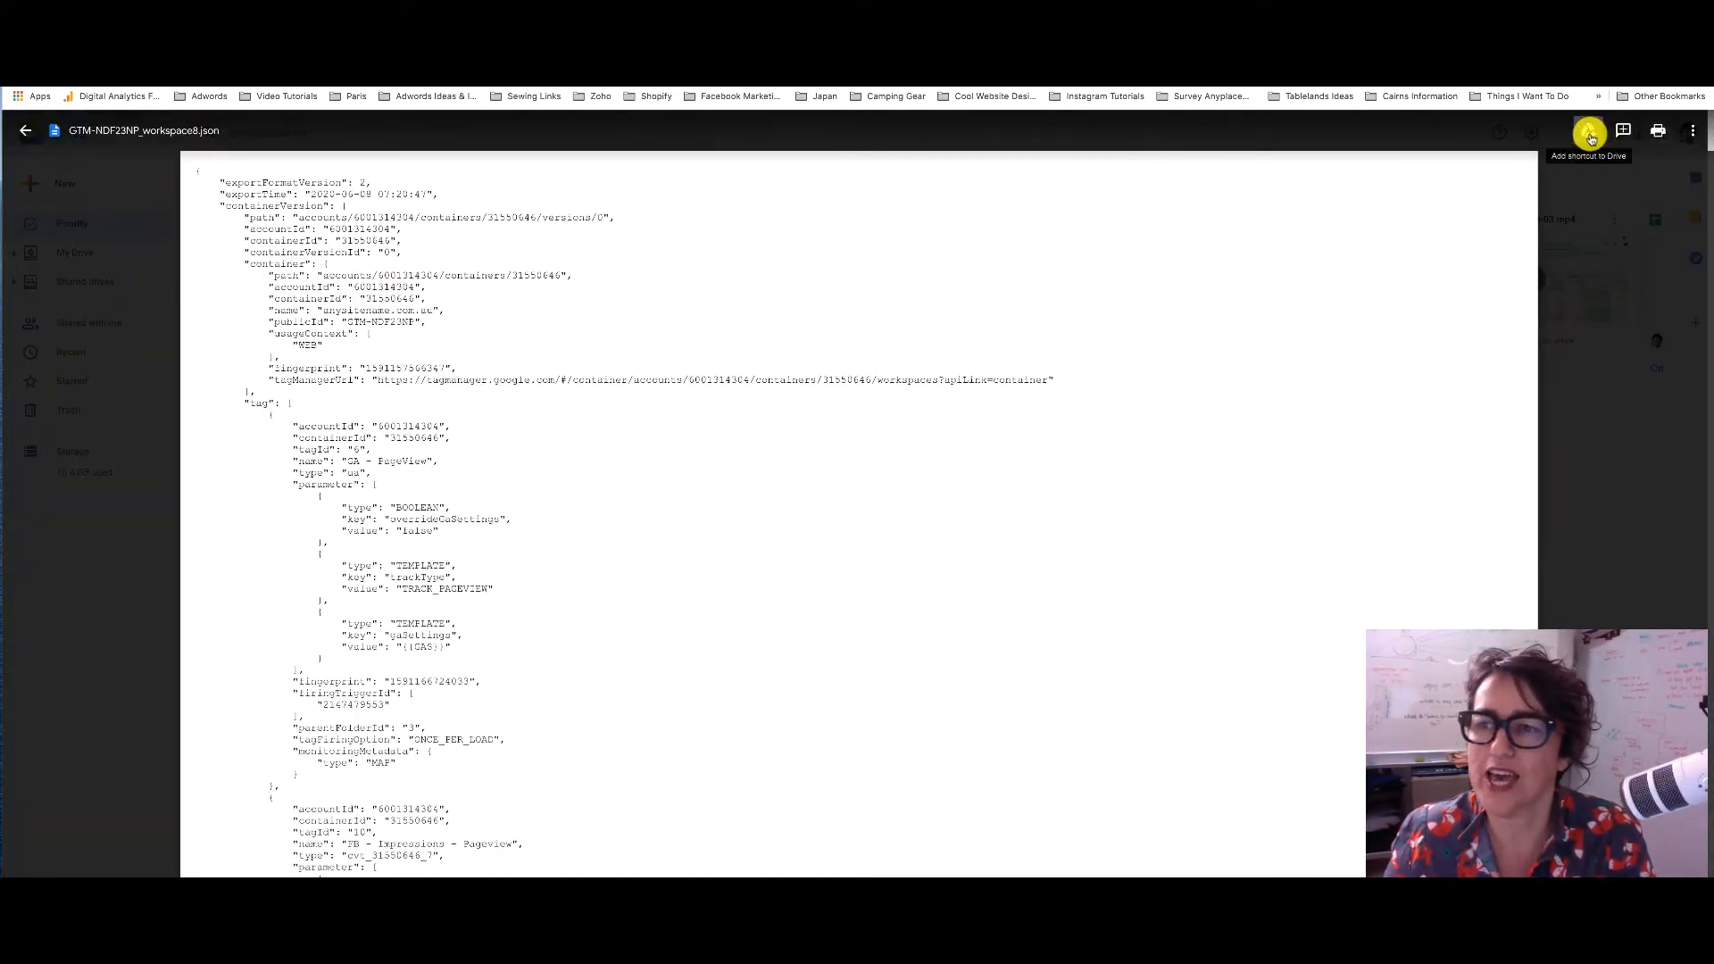
Open the actions menu for GTM-NDF23NP_workspace8.json in Google Drive to download it
click(1692, 131)
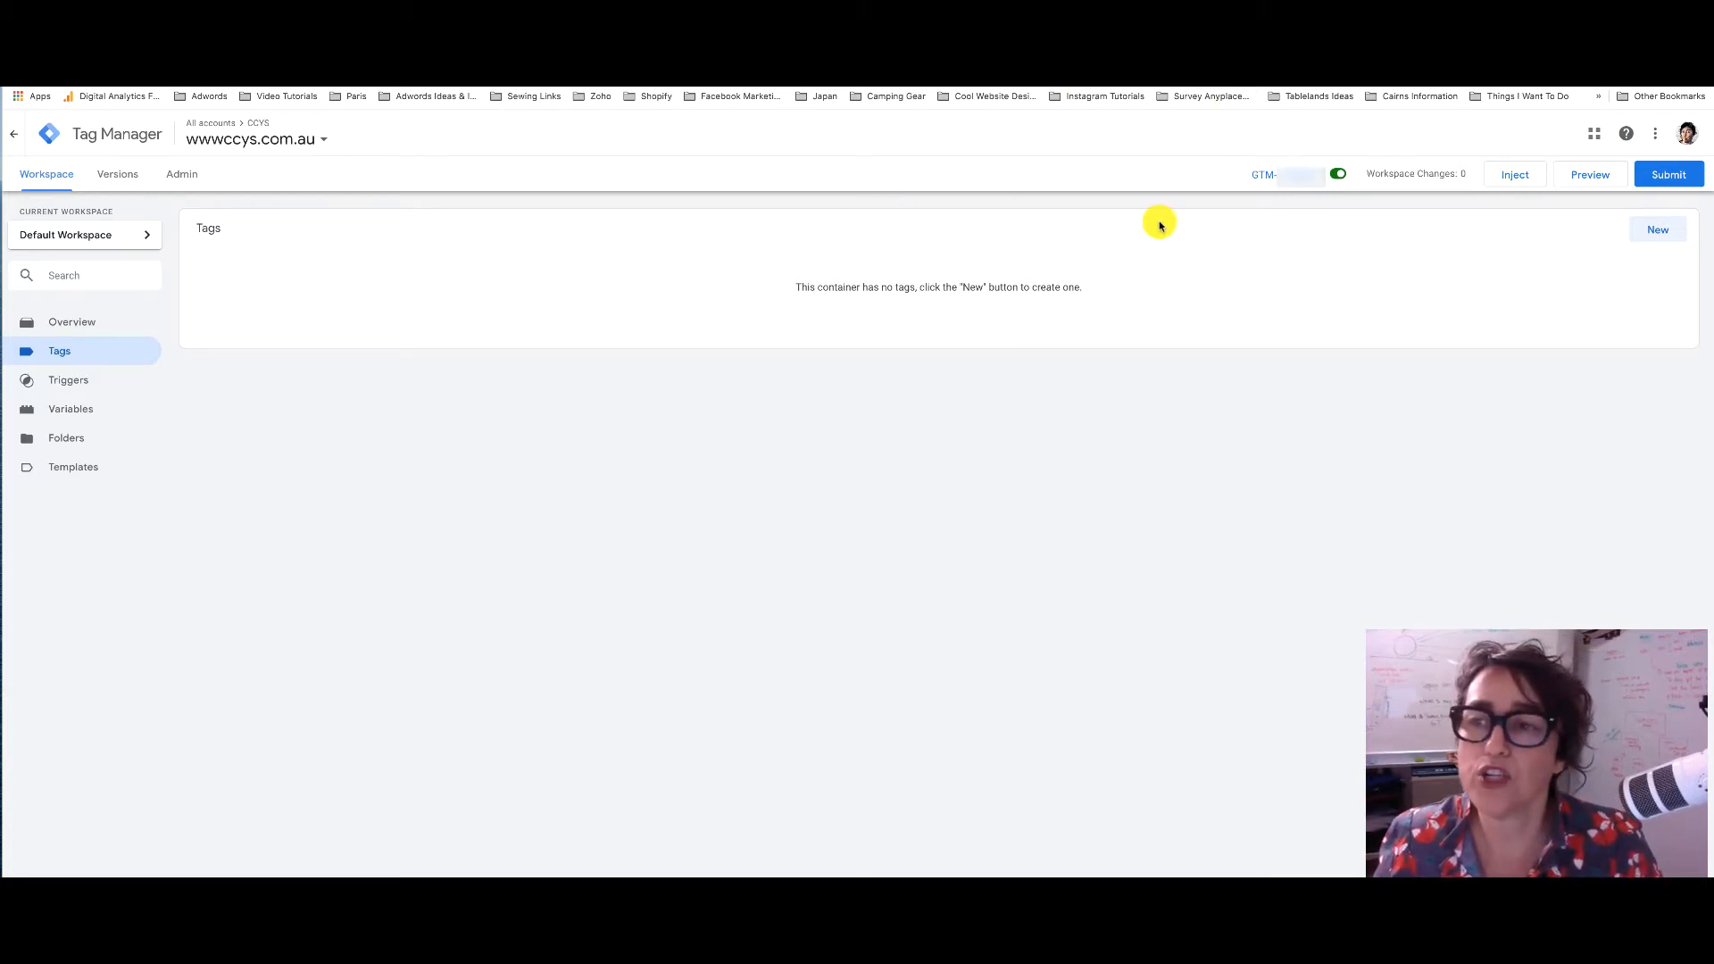
click(183, 176)
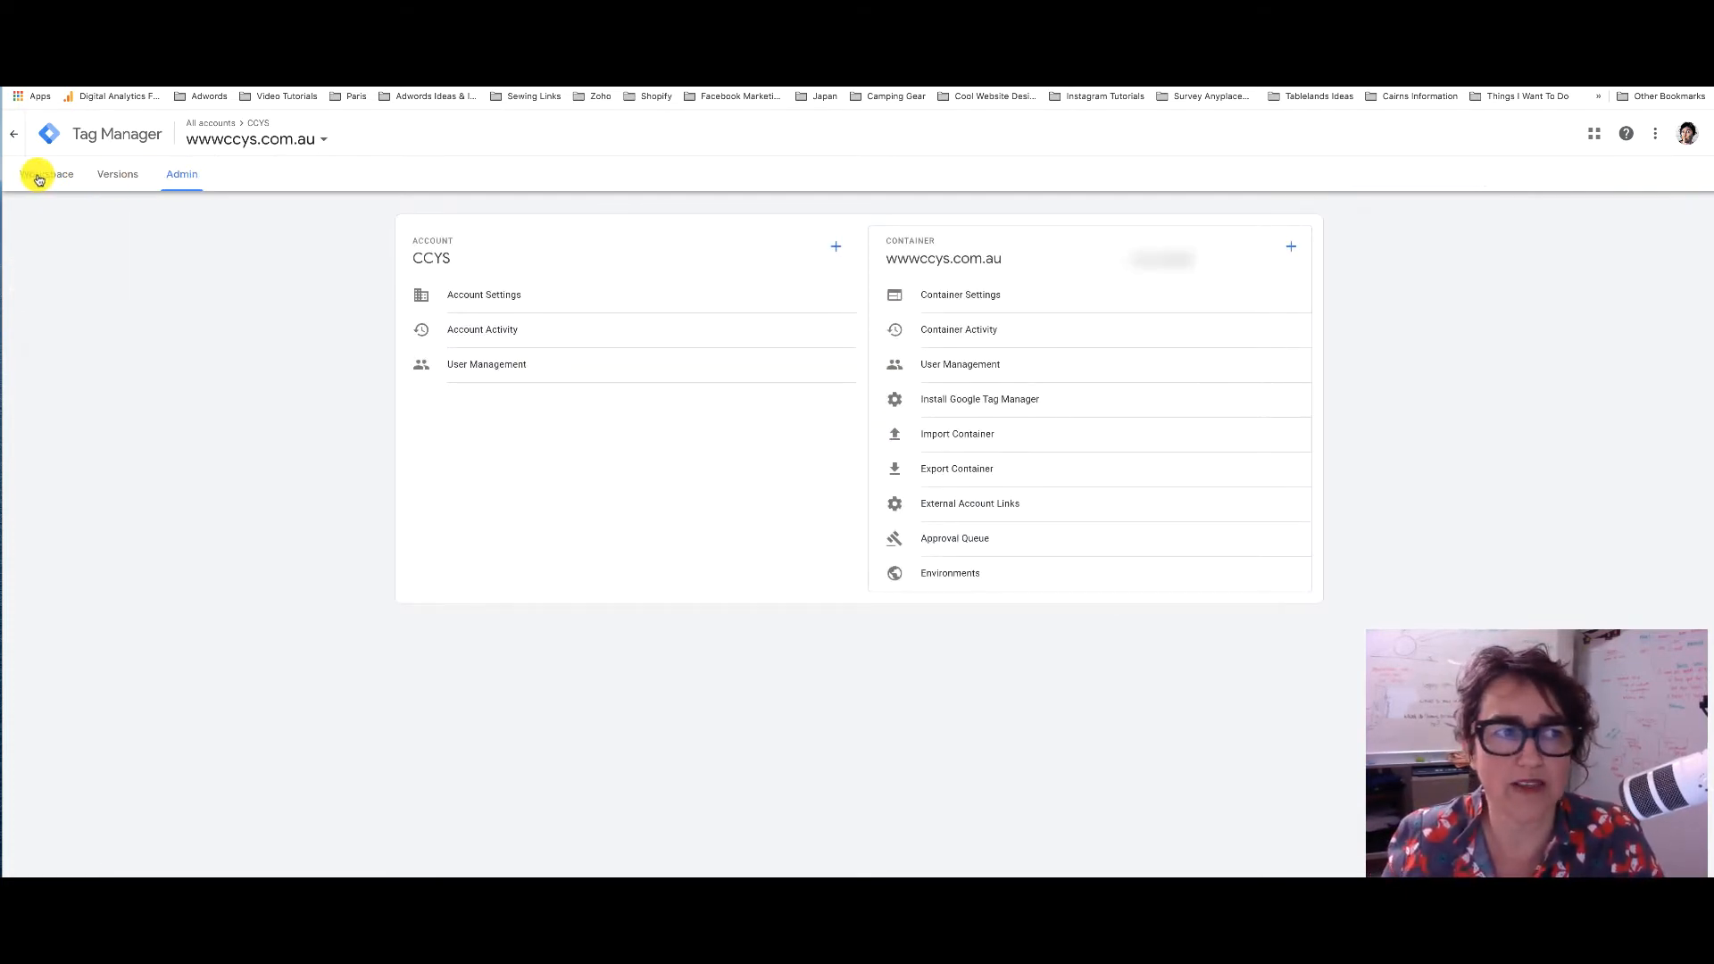
click(119, 176)
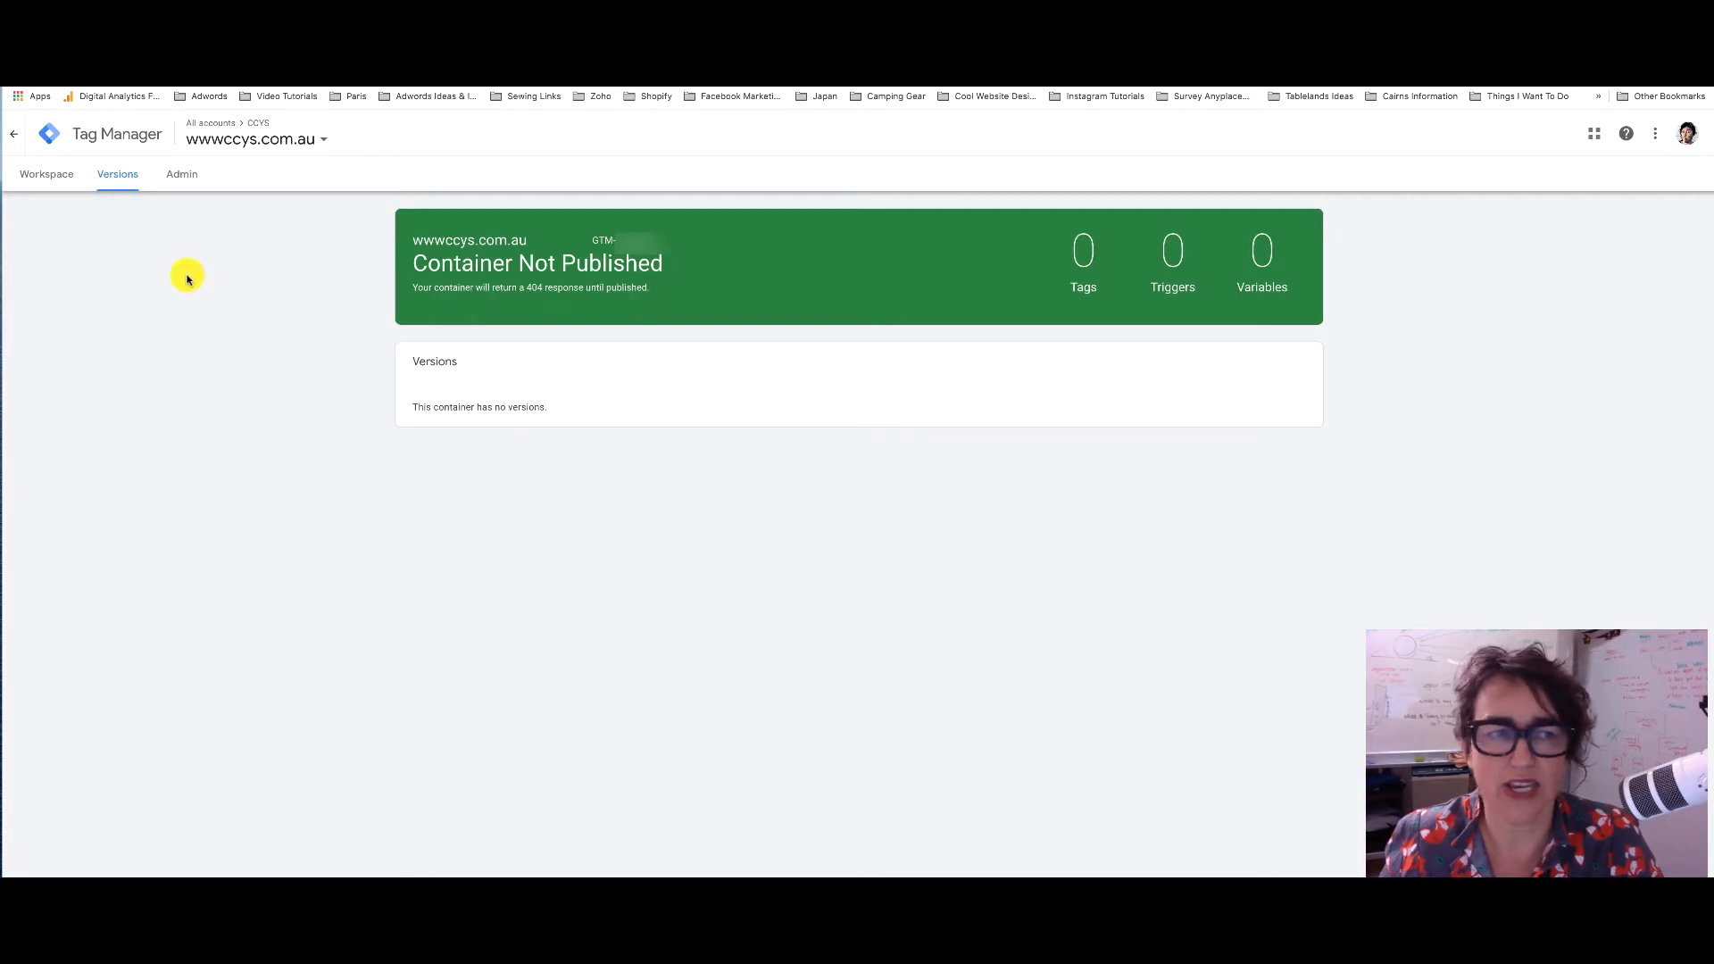
click(40, 179)
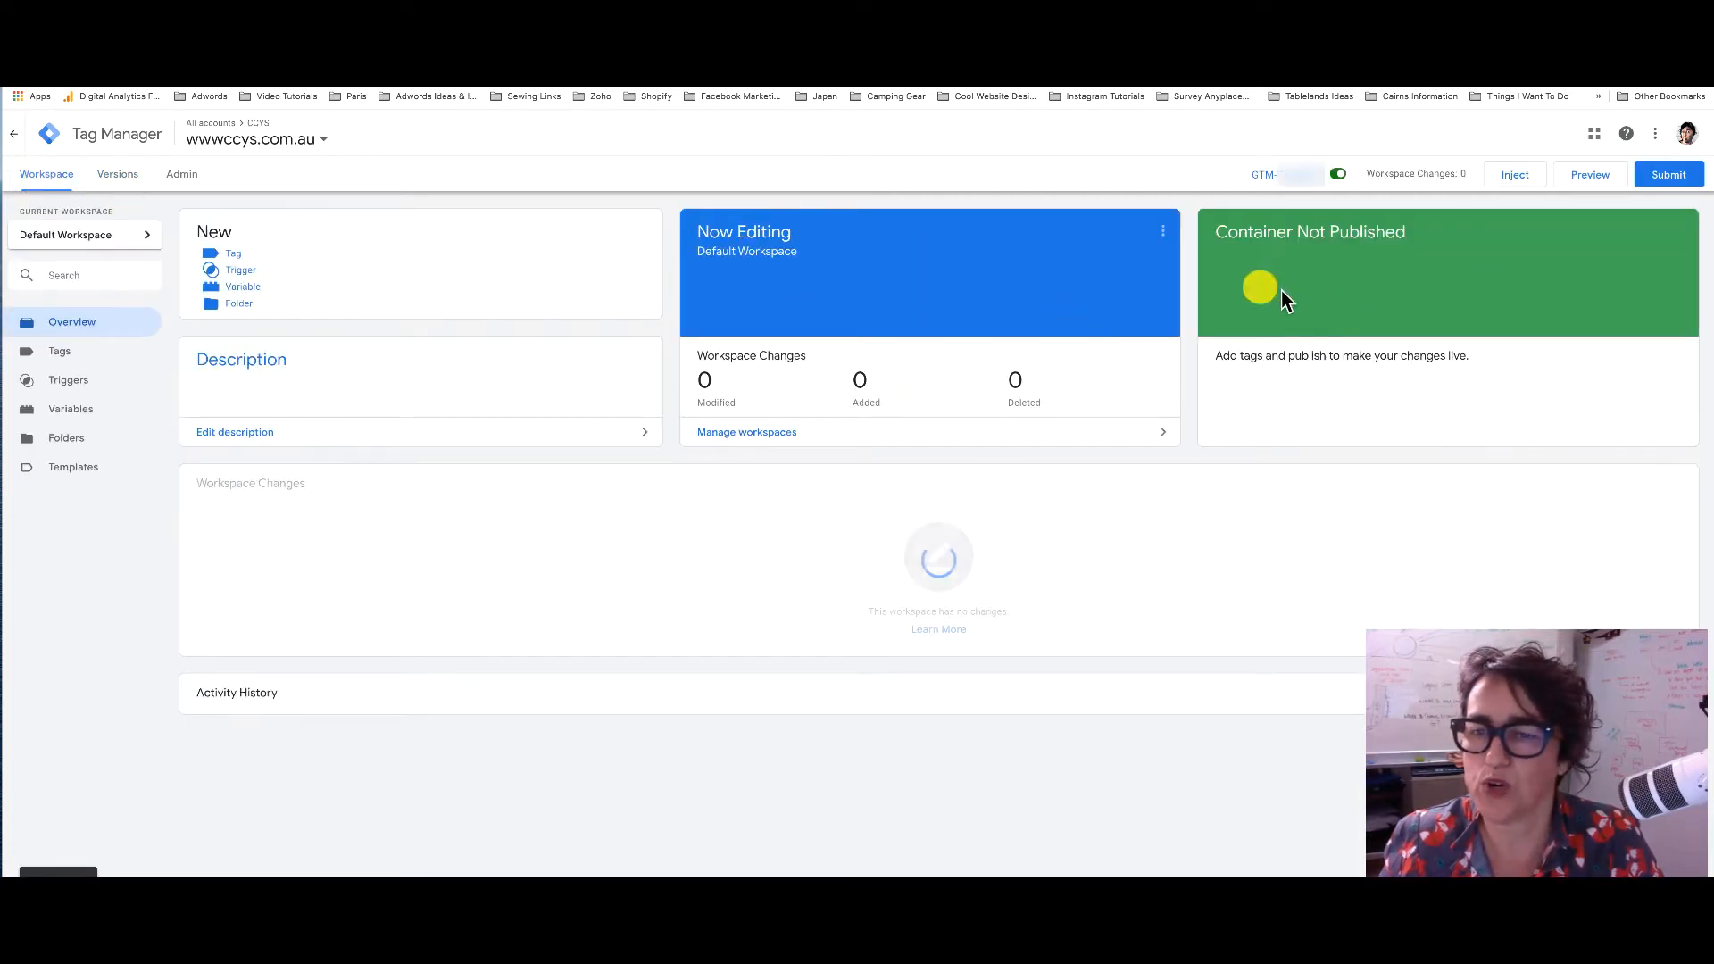
click(58, 352)
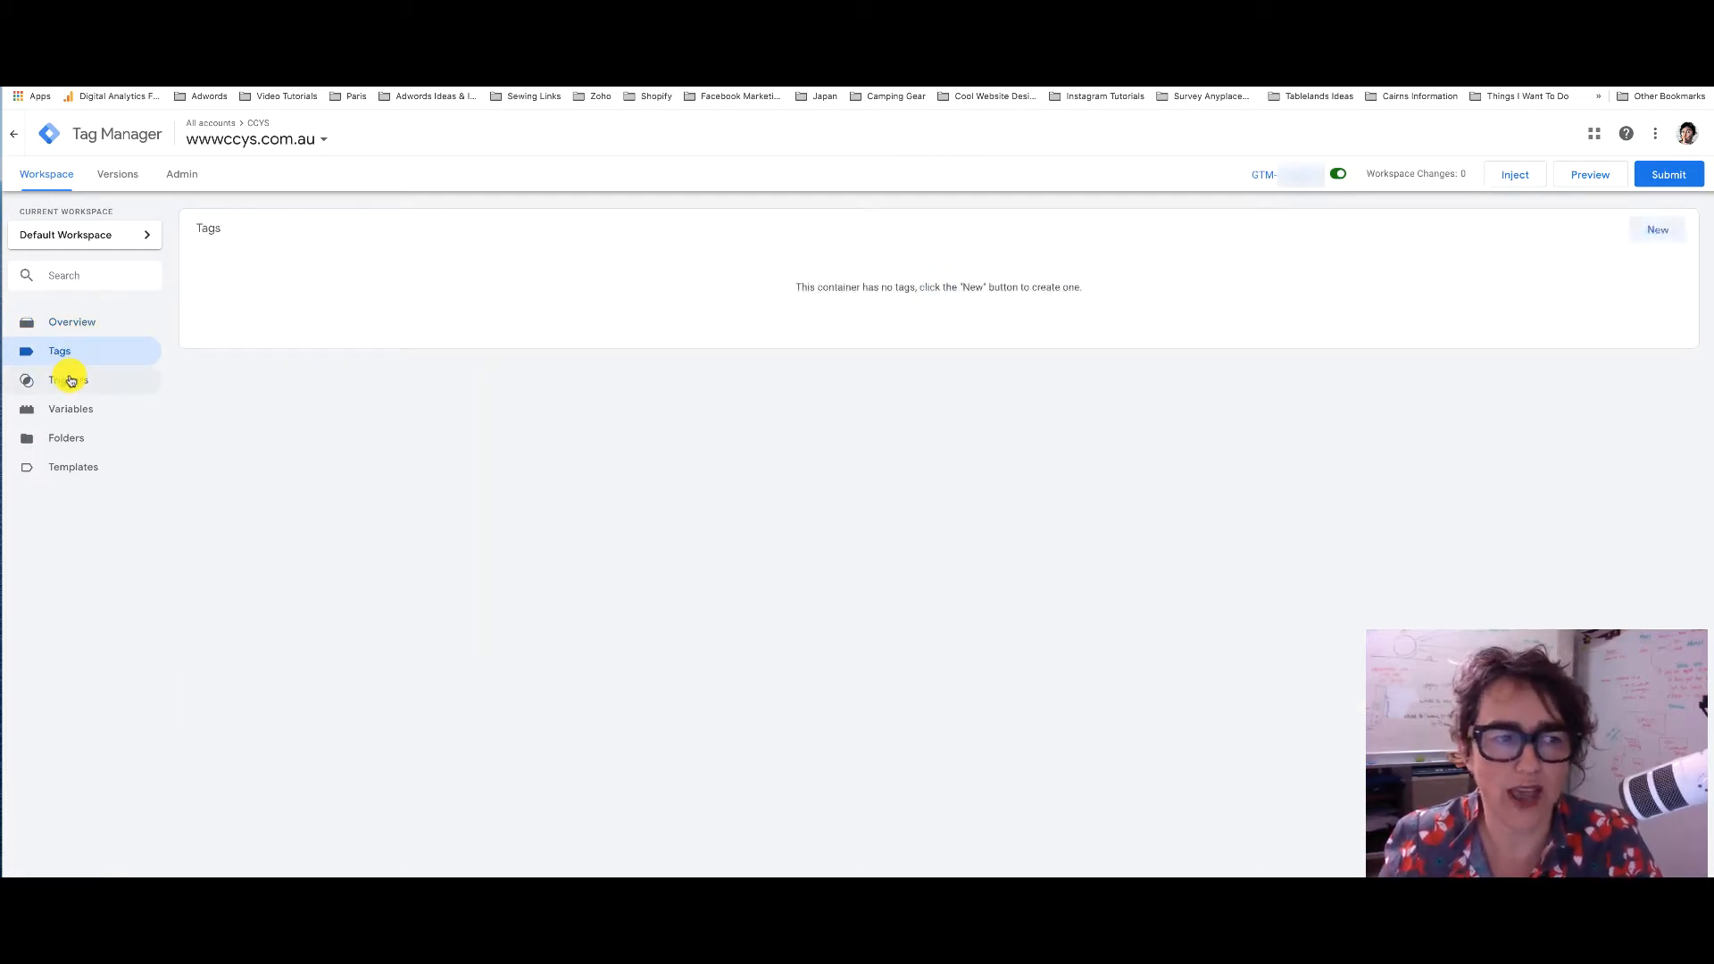
Check the empty Triggers, Variables and Folders lists, then go to Admin
click(71, 381)
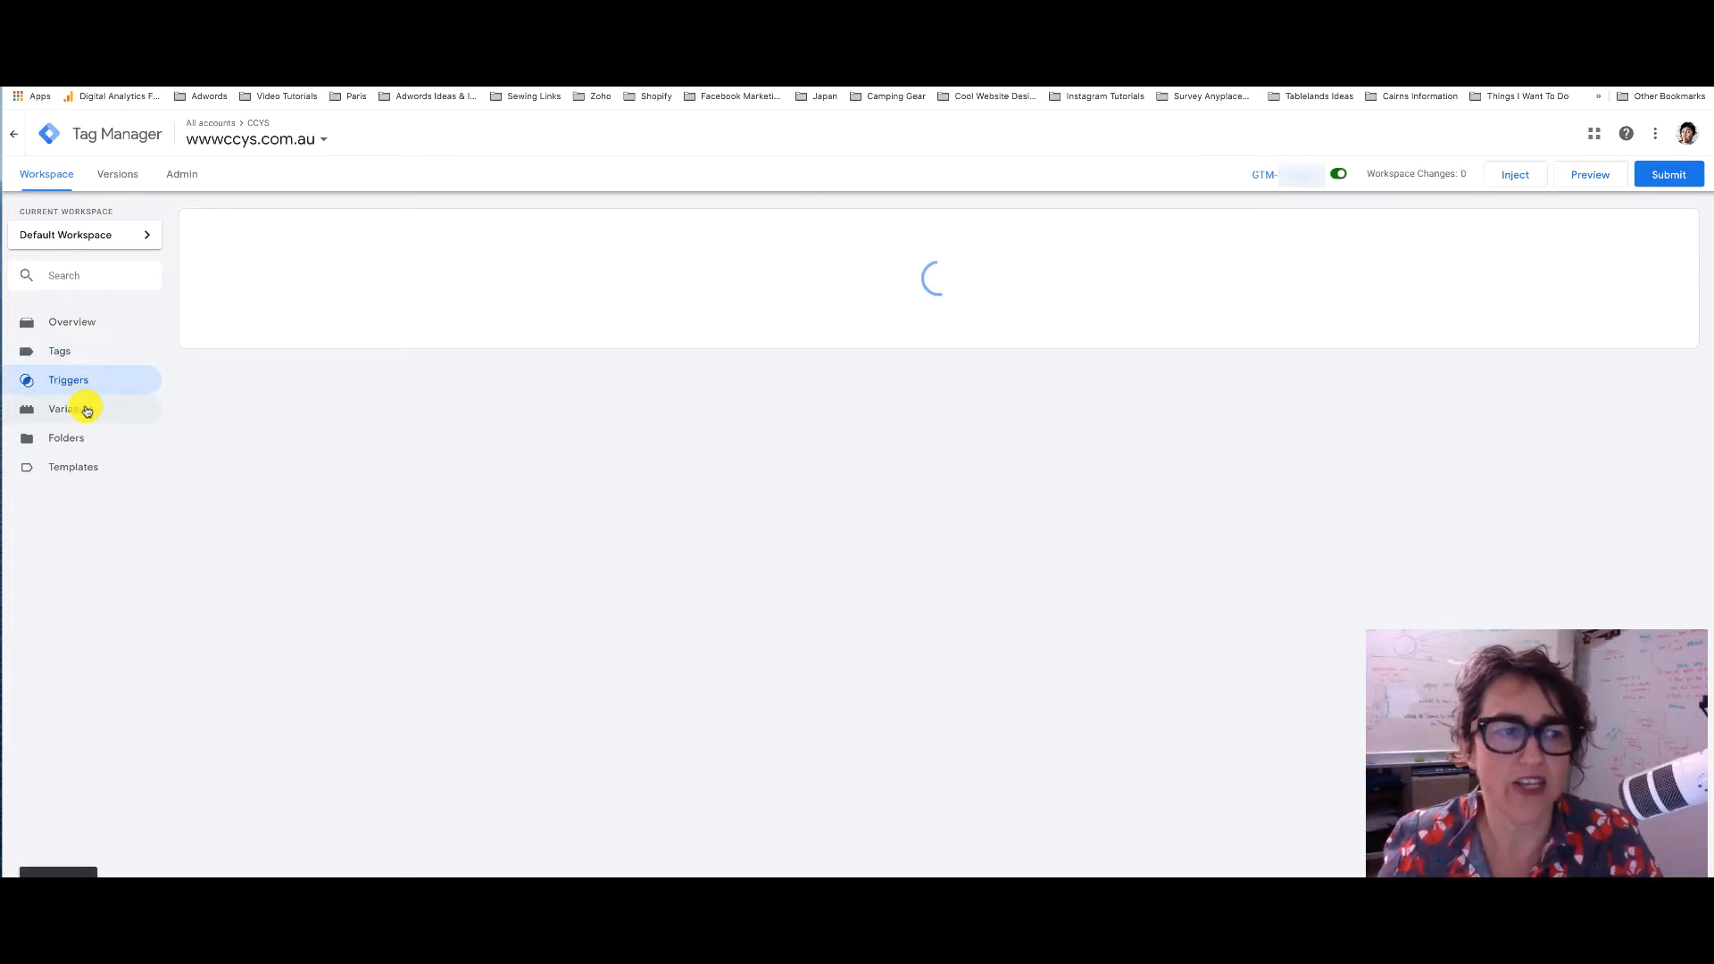
click(87, 409)
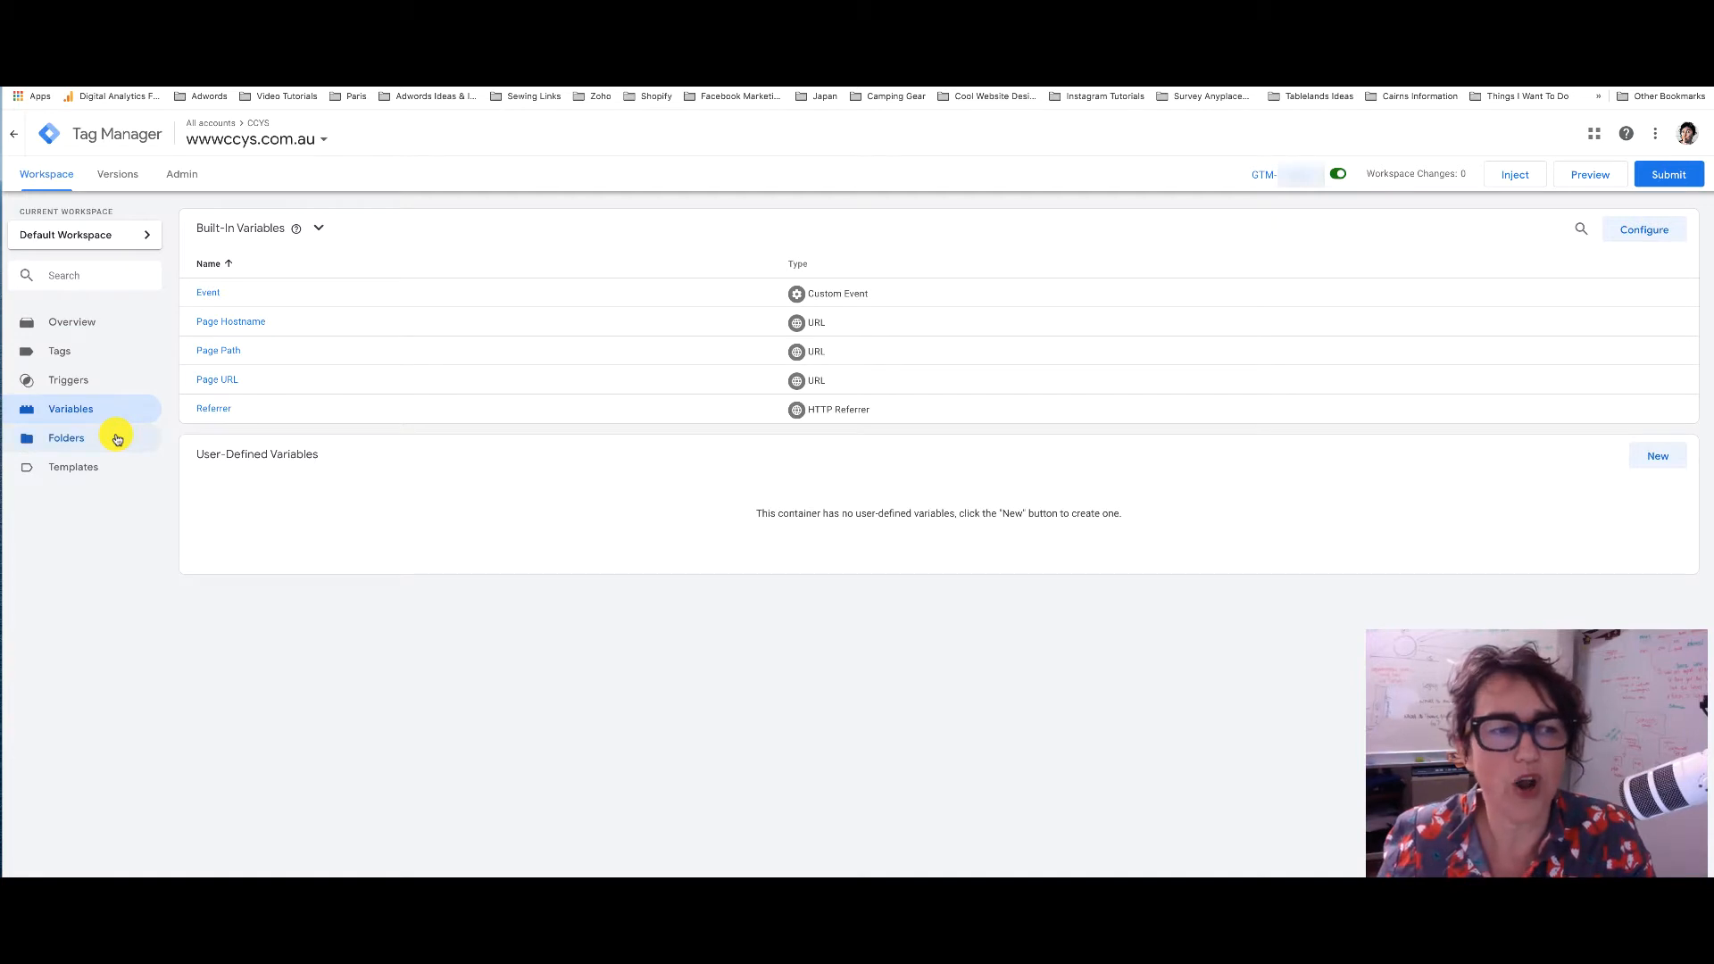
click(117, 440)
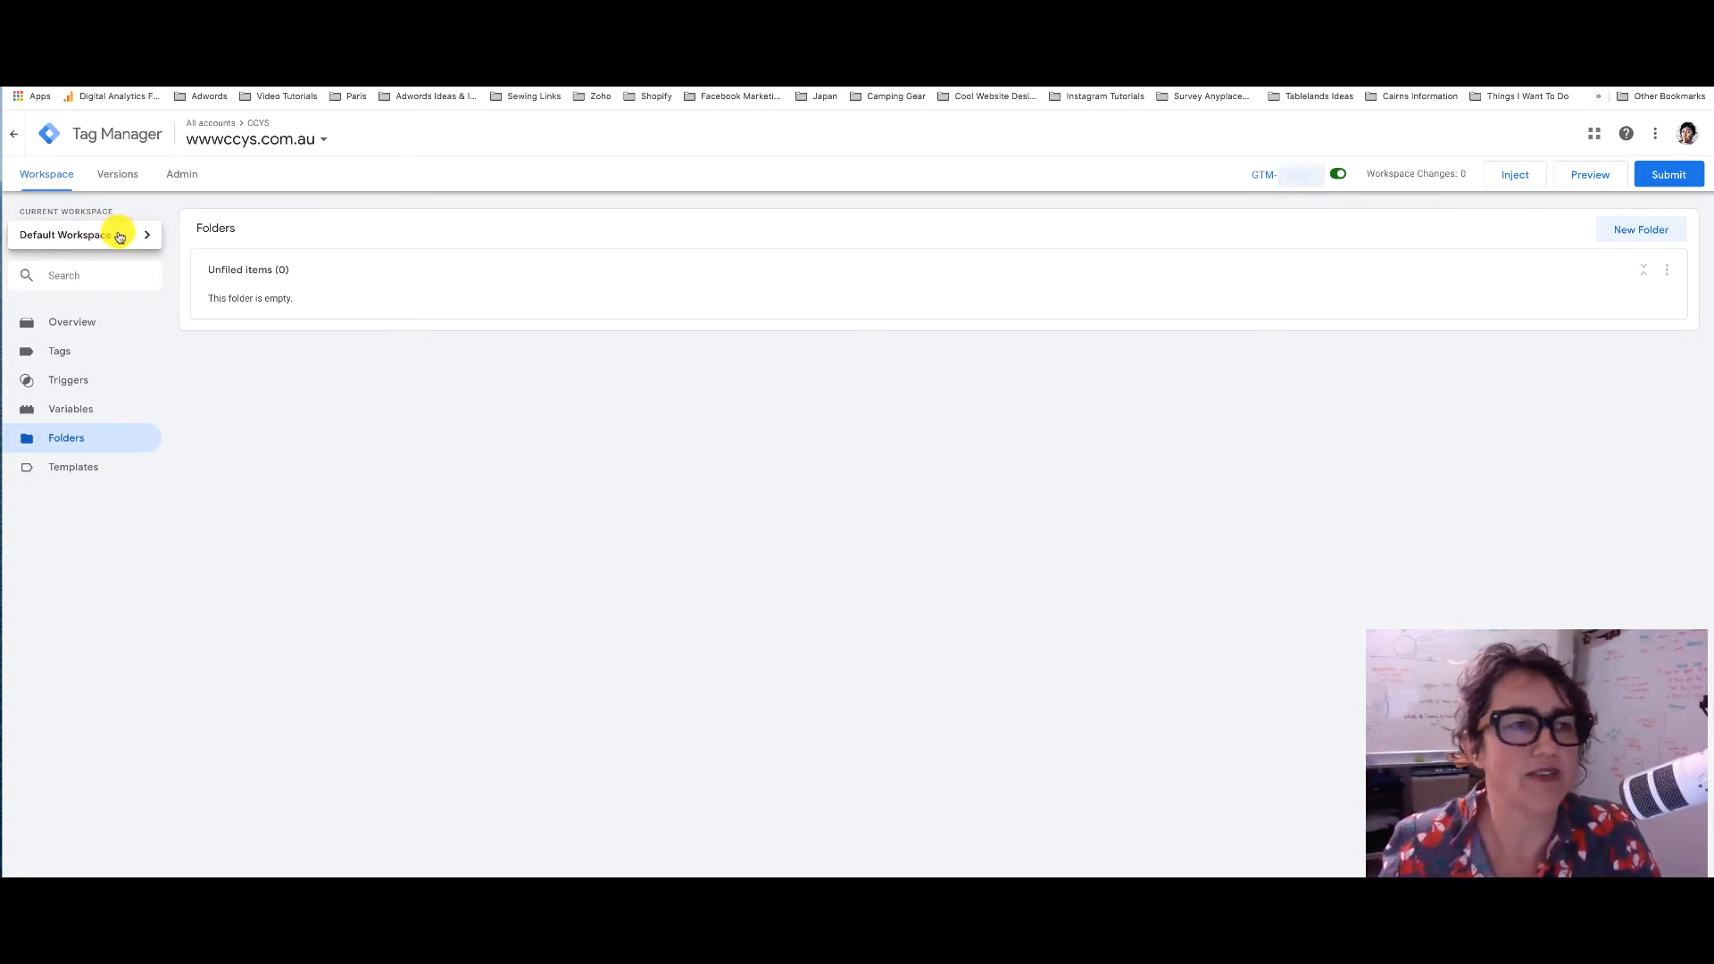
click(191, 178)
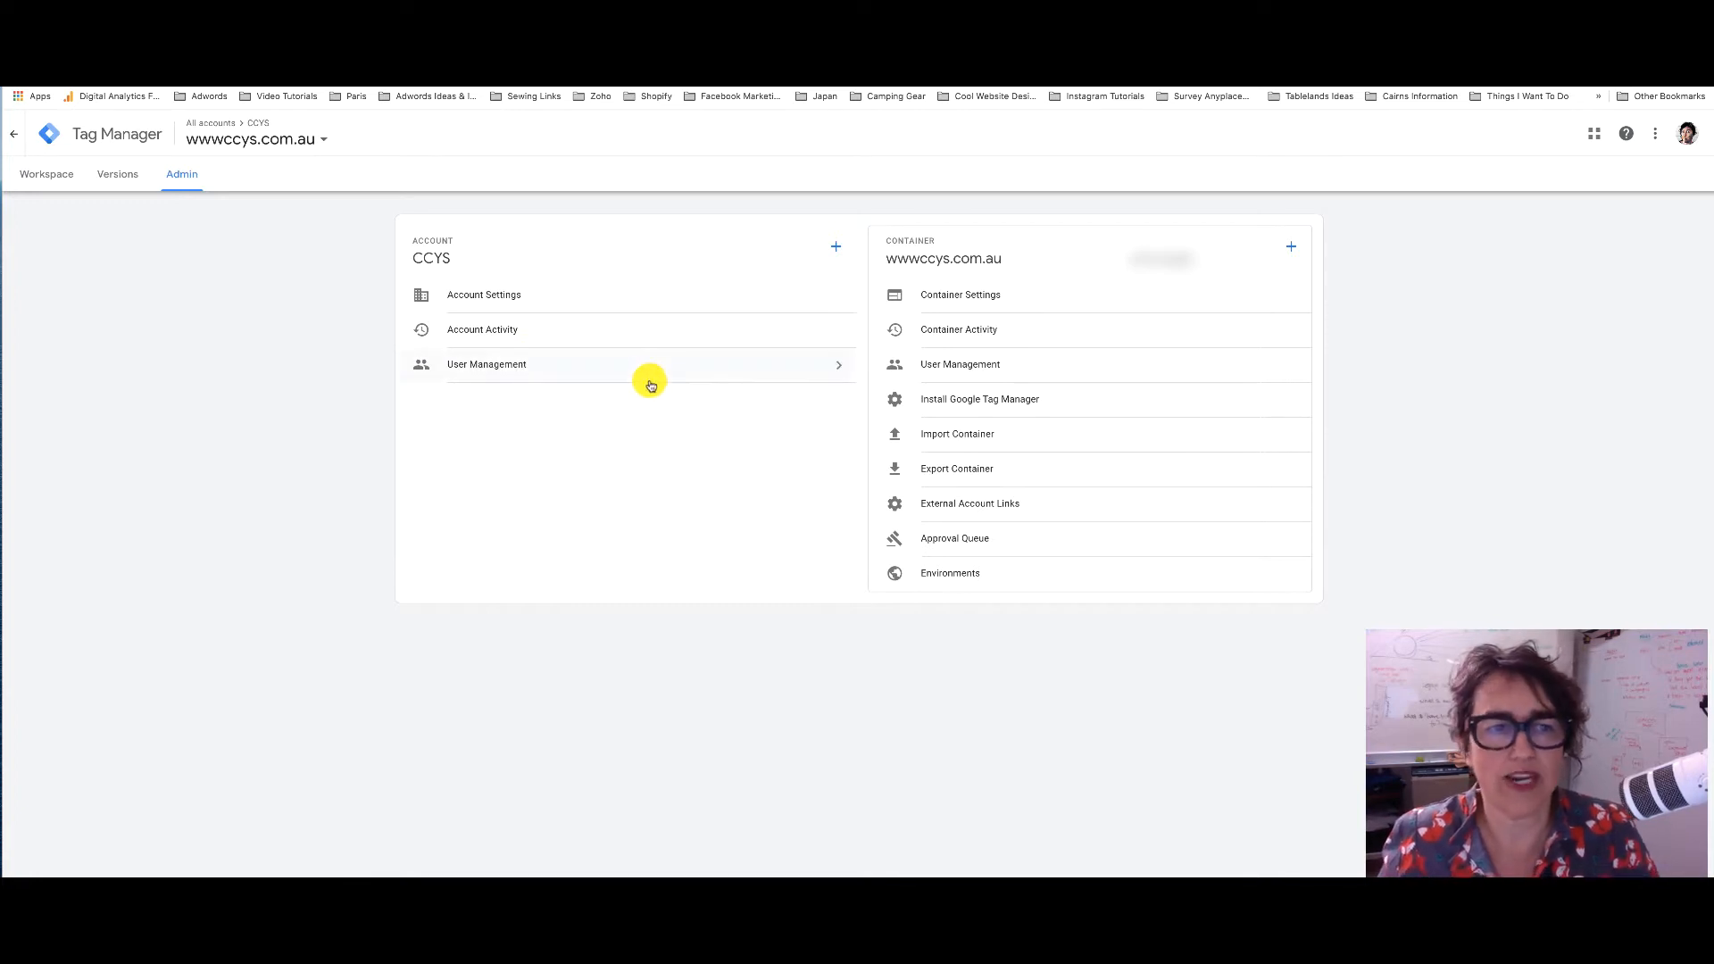
Open User Management for the CCYS account and start adding a new user
click(625, 367)
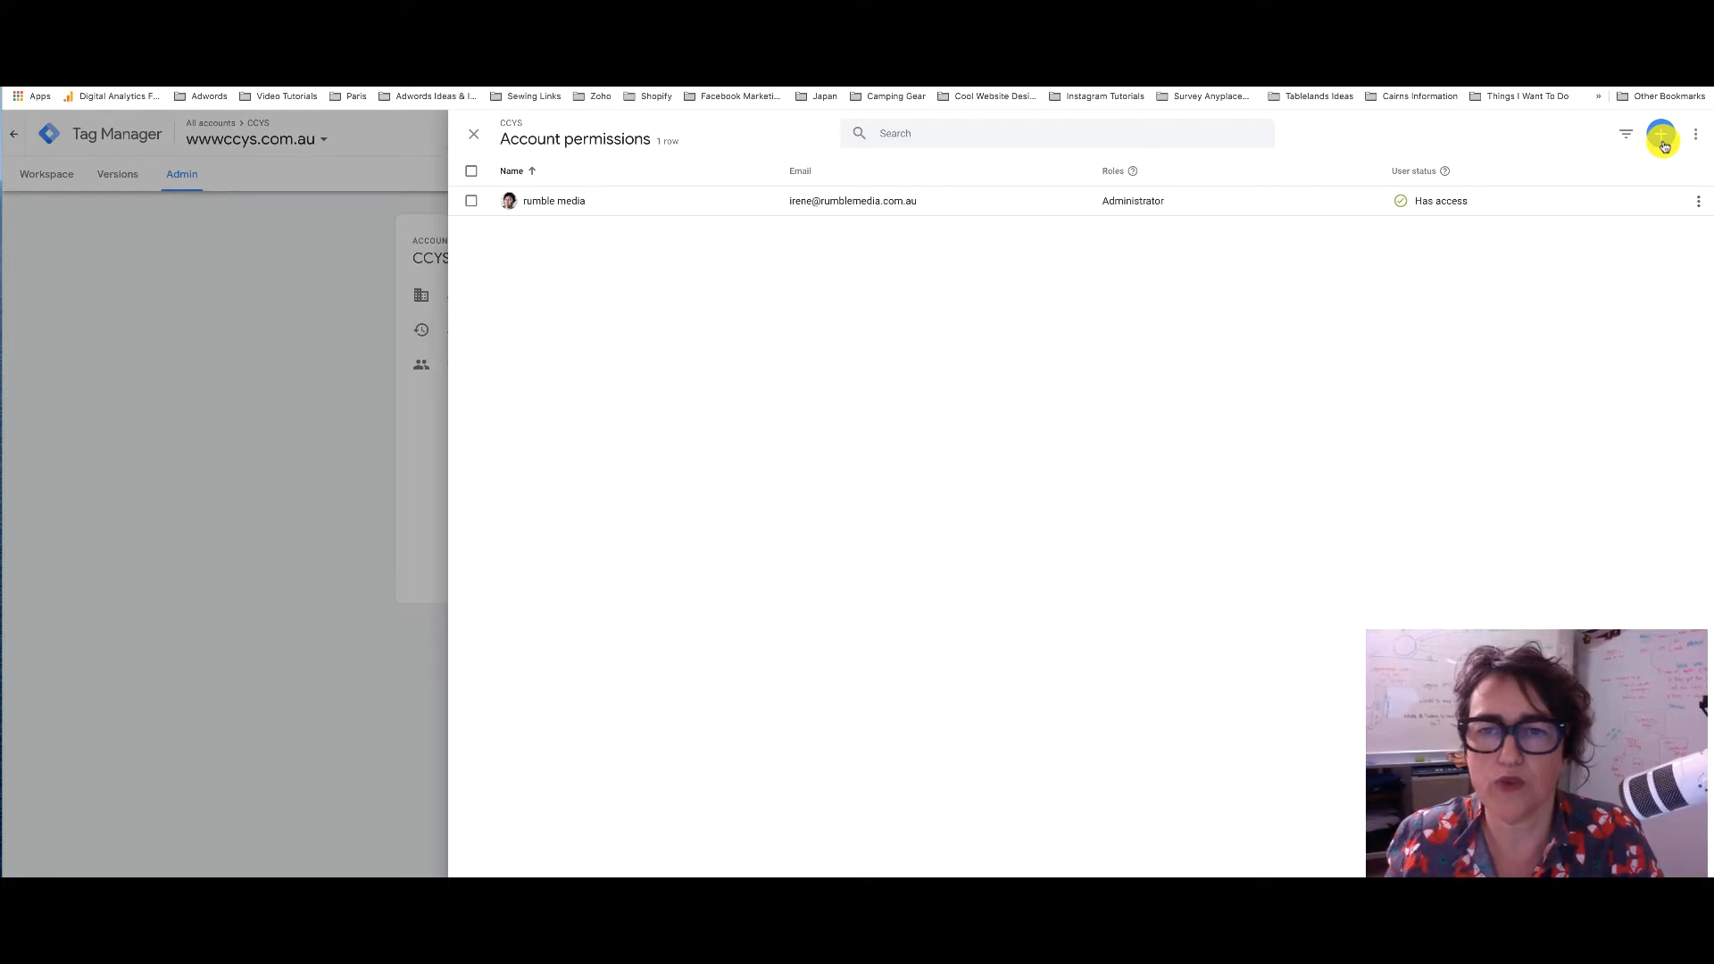
click(1698, 203)
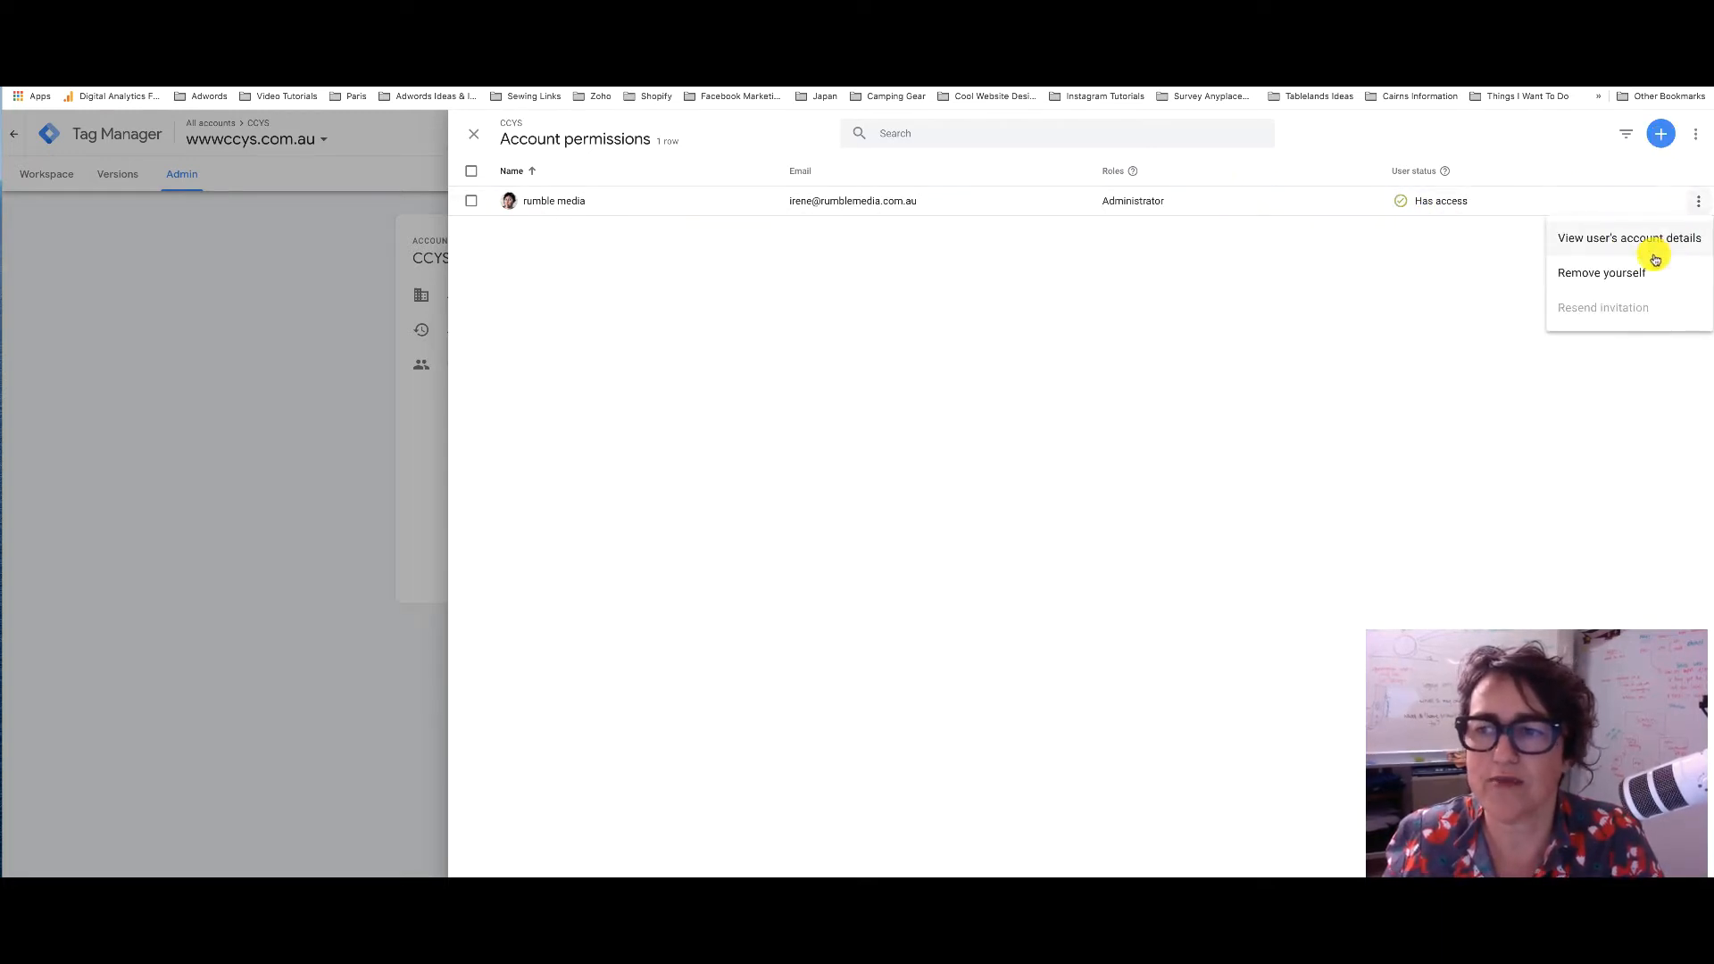
click(1659, 136)
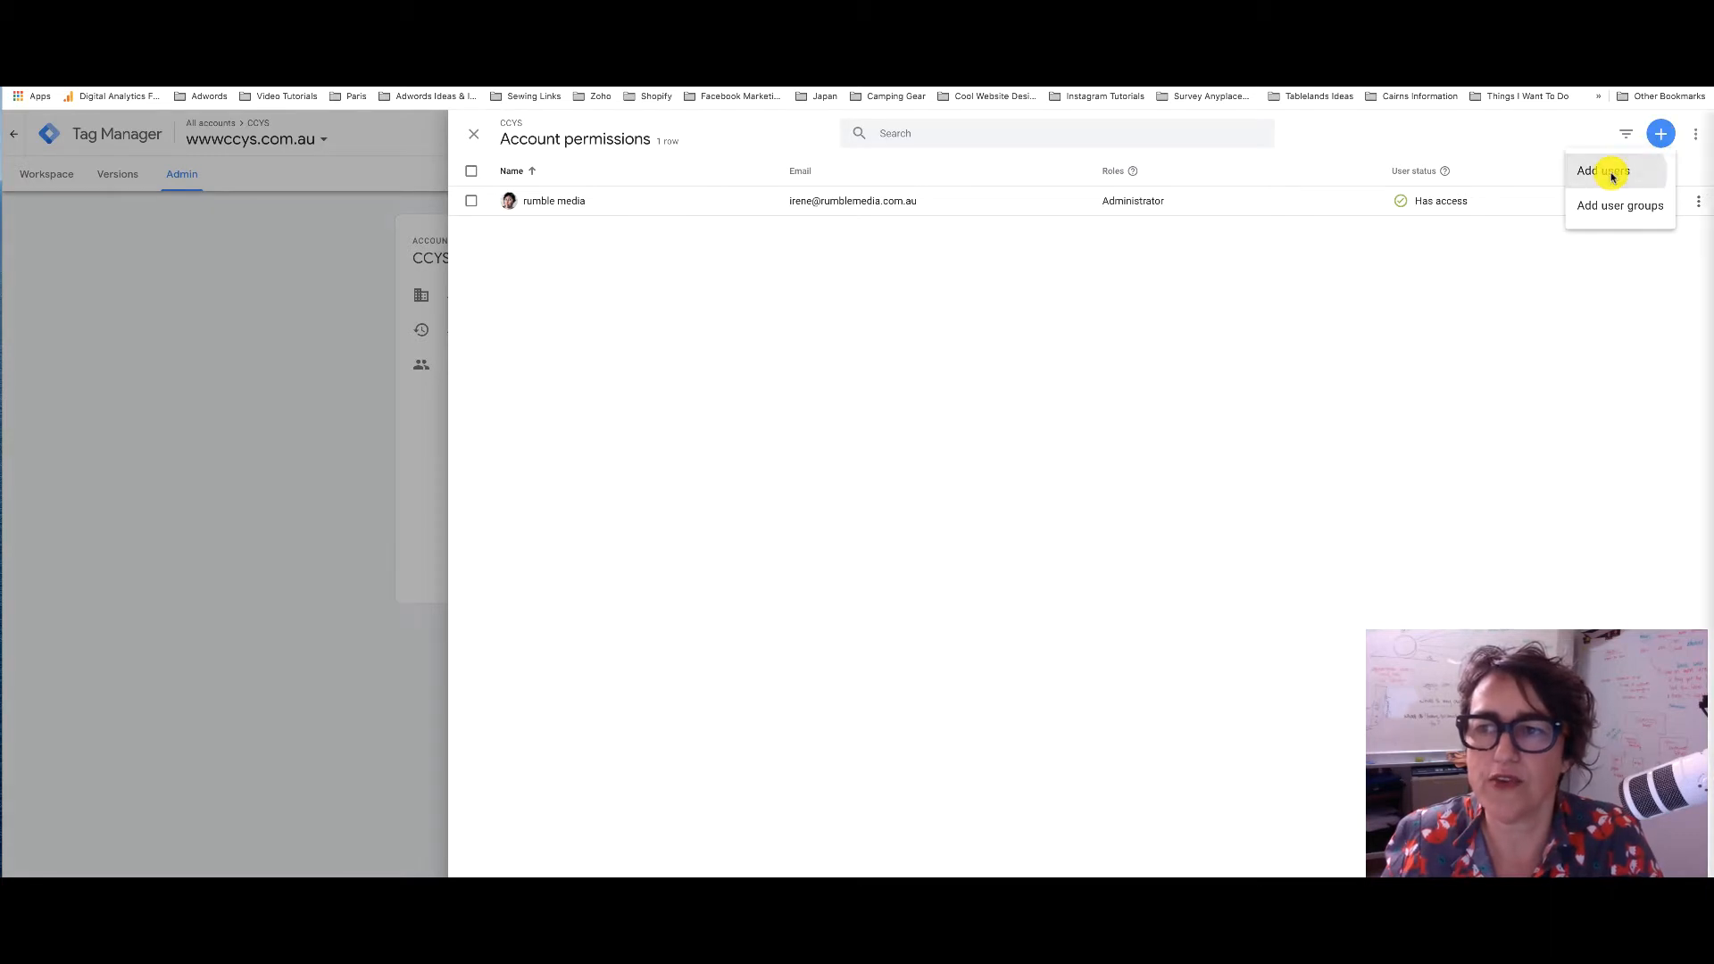
click(1611, 171)
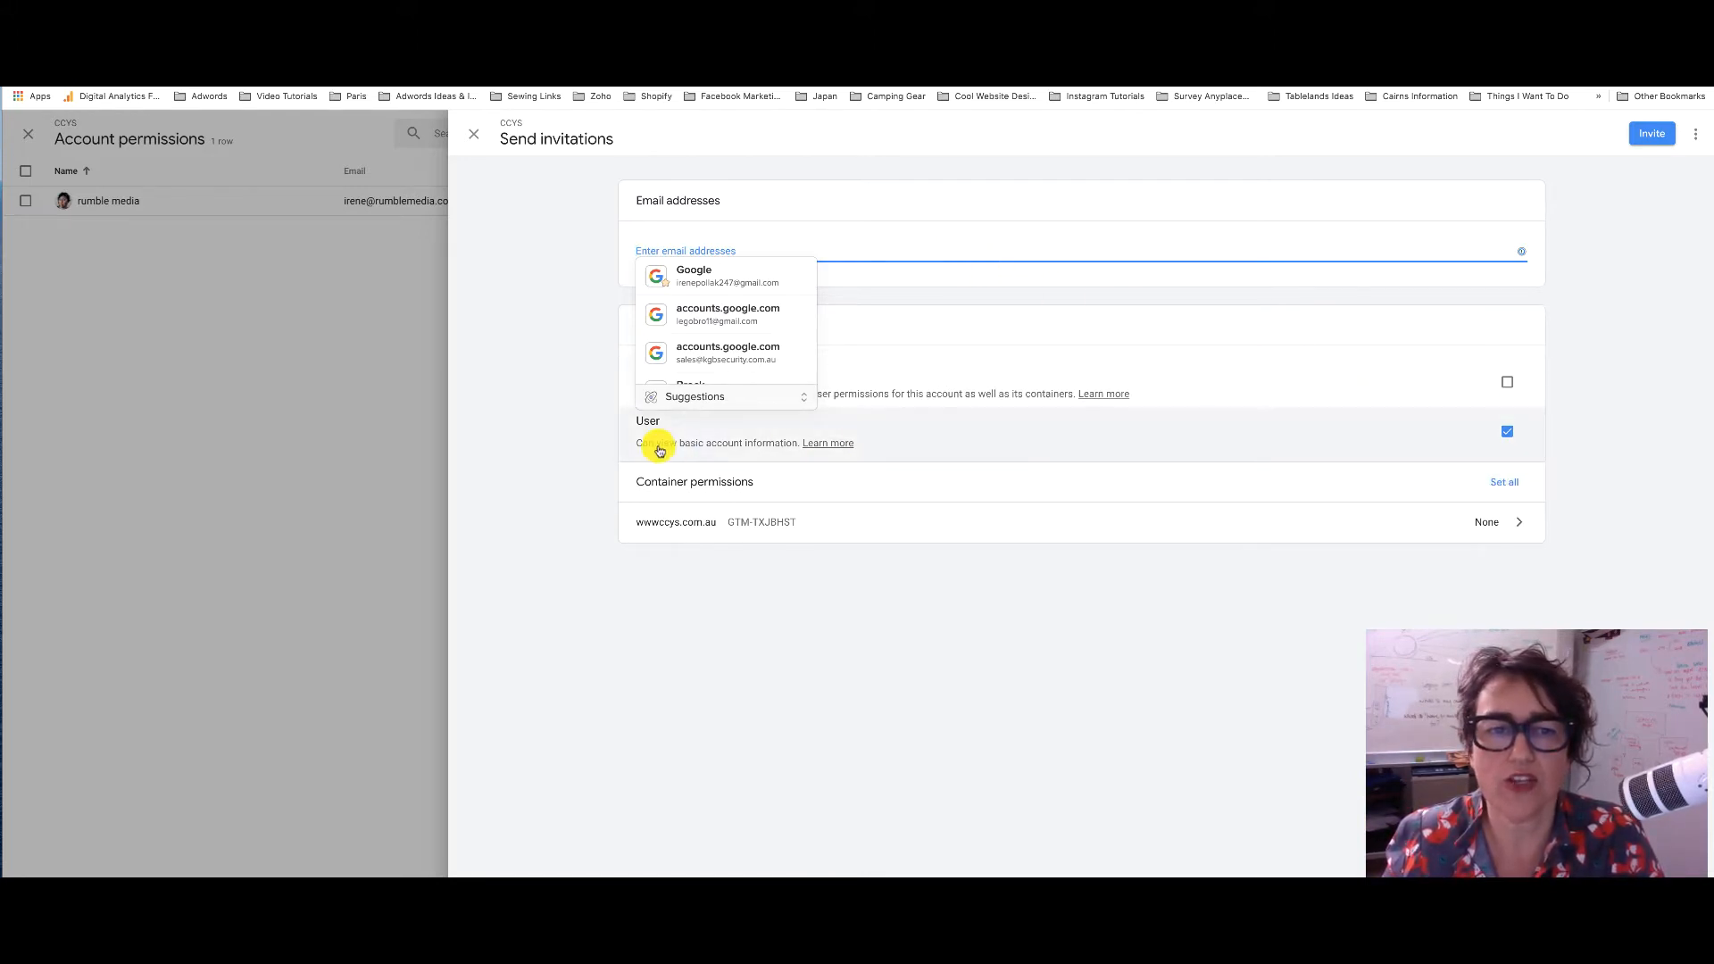
Look at all-container permissions, then close the unsent invitation and the Account permissions panel
click(455, 506)
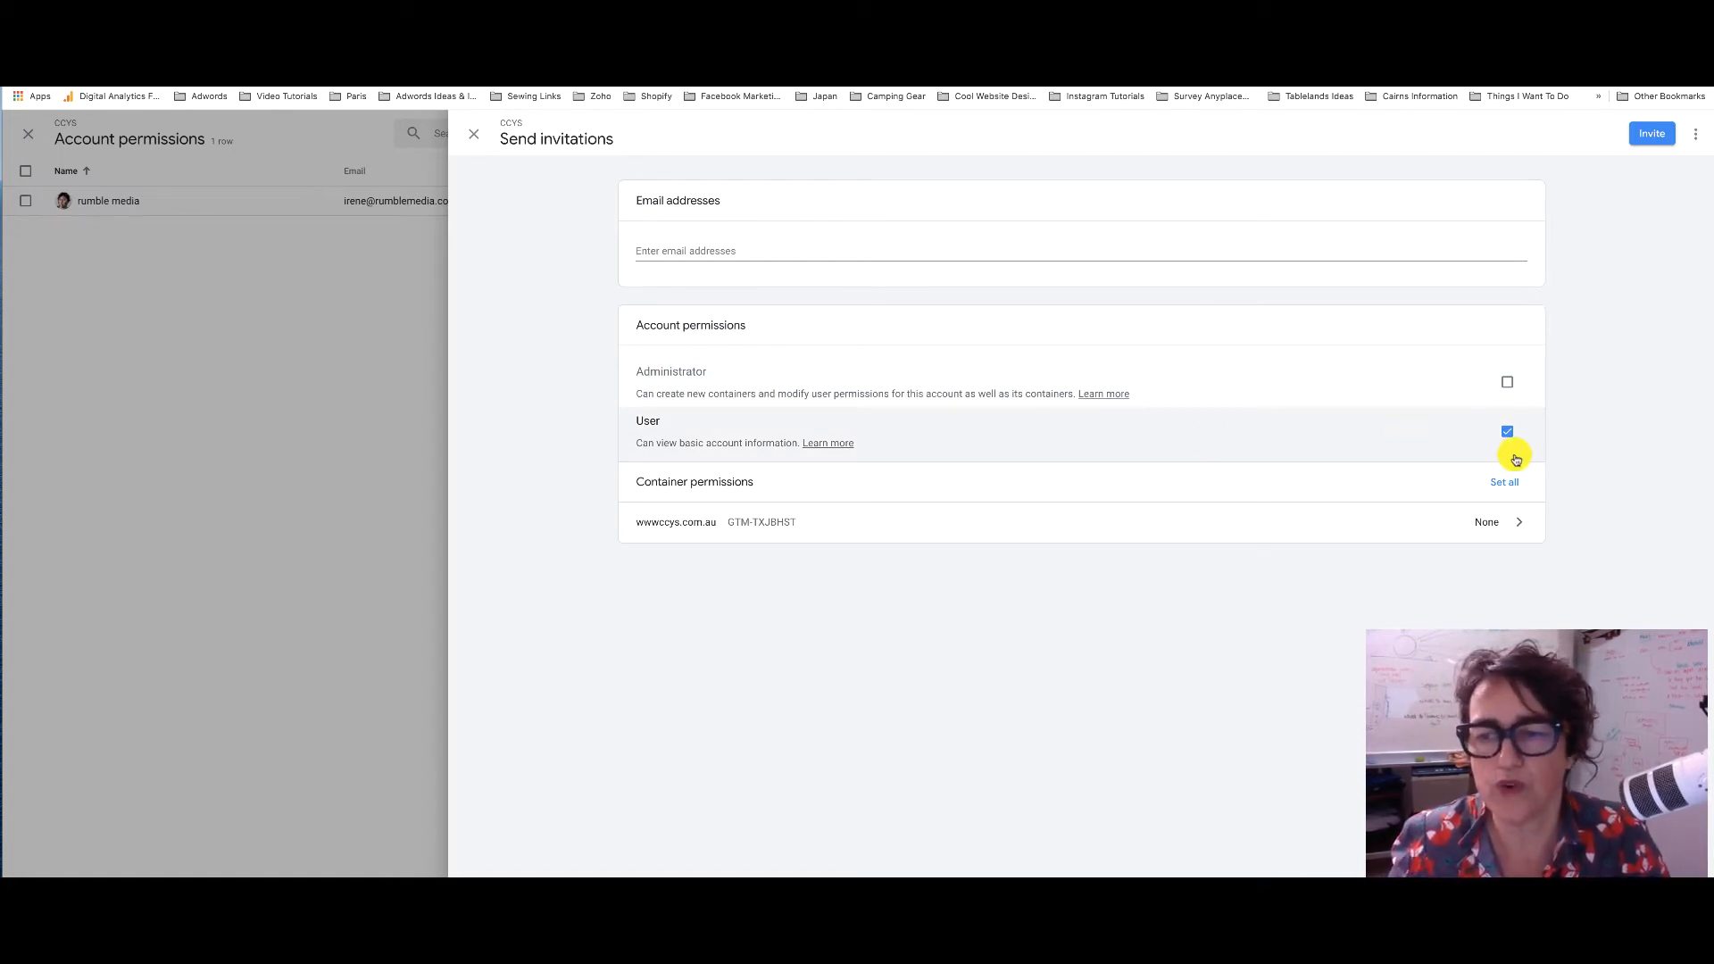
click(1505, 483)
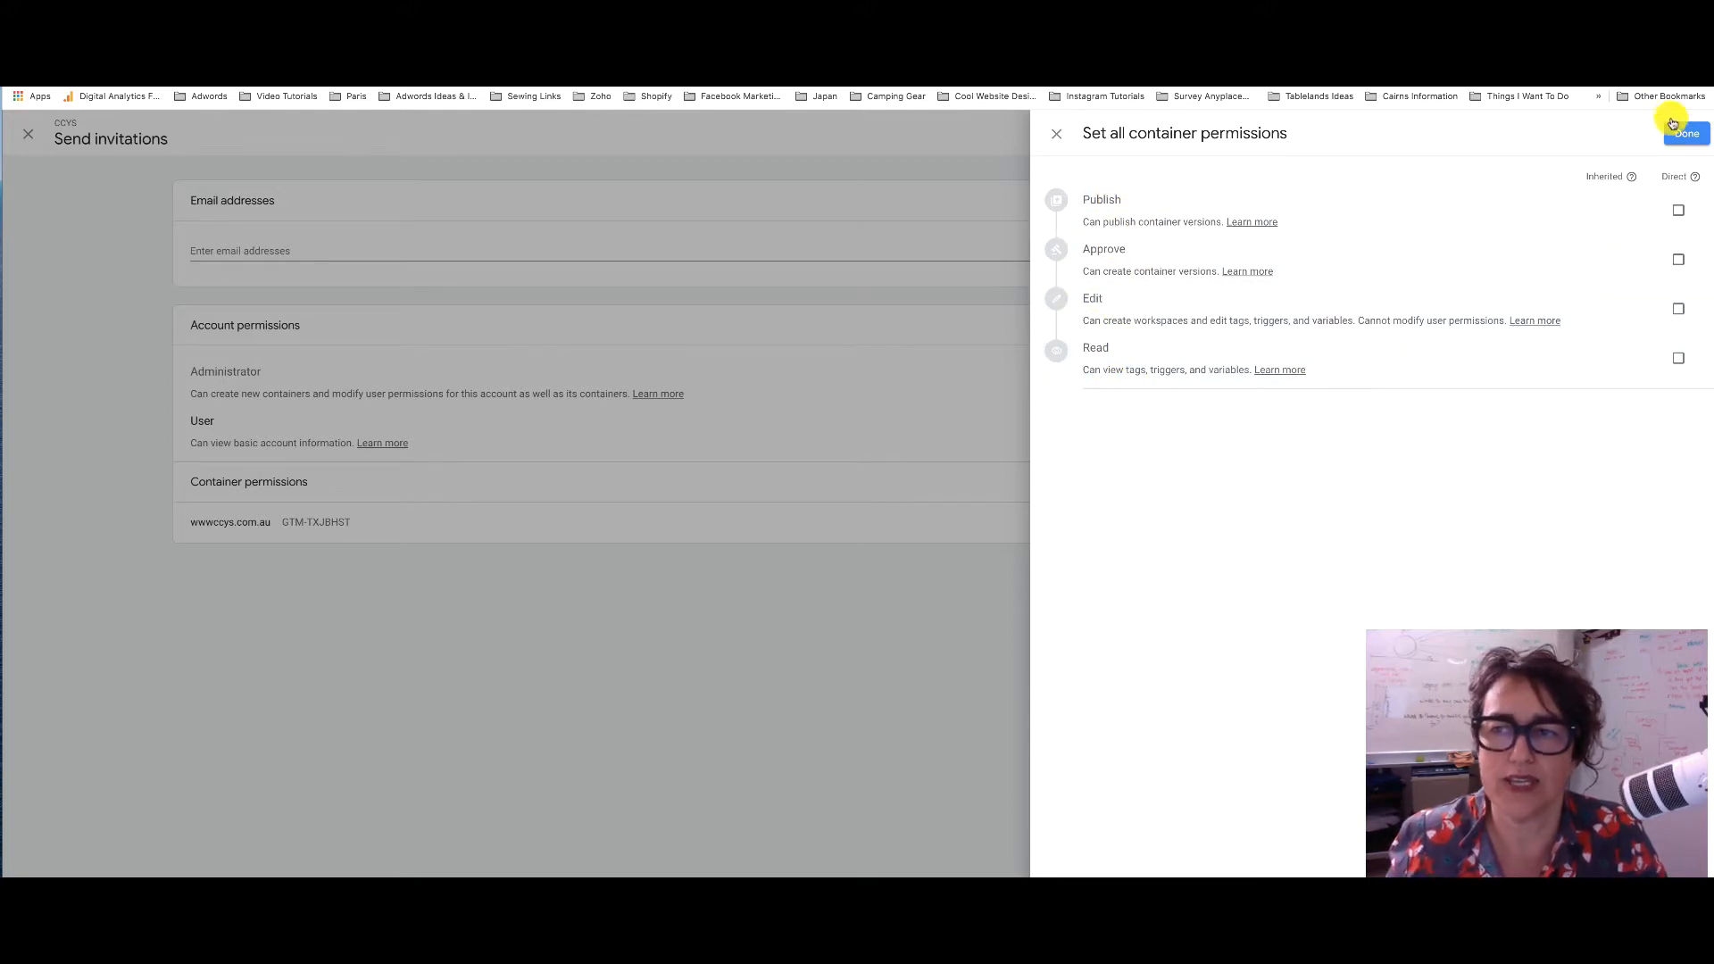
click(1060, 142)
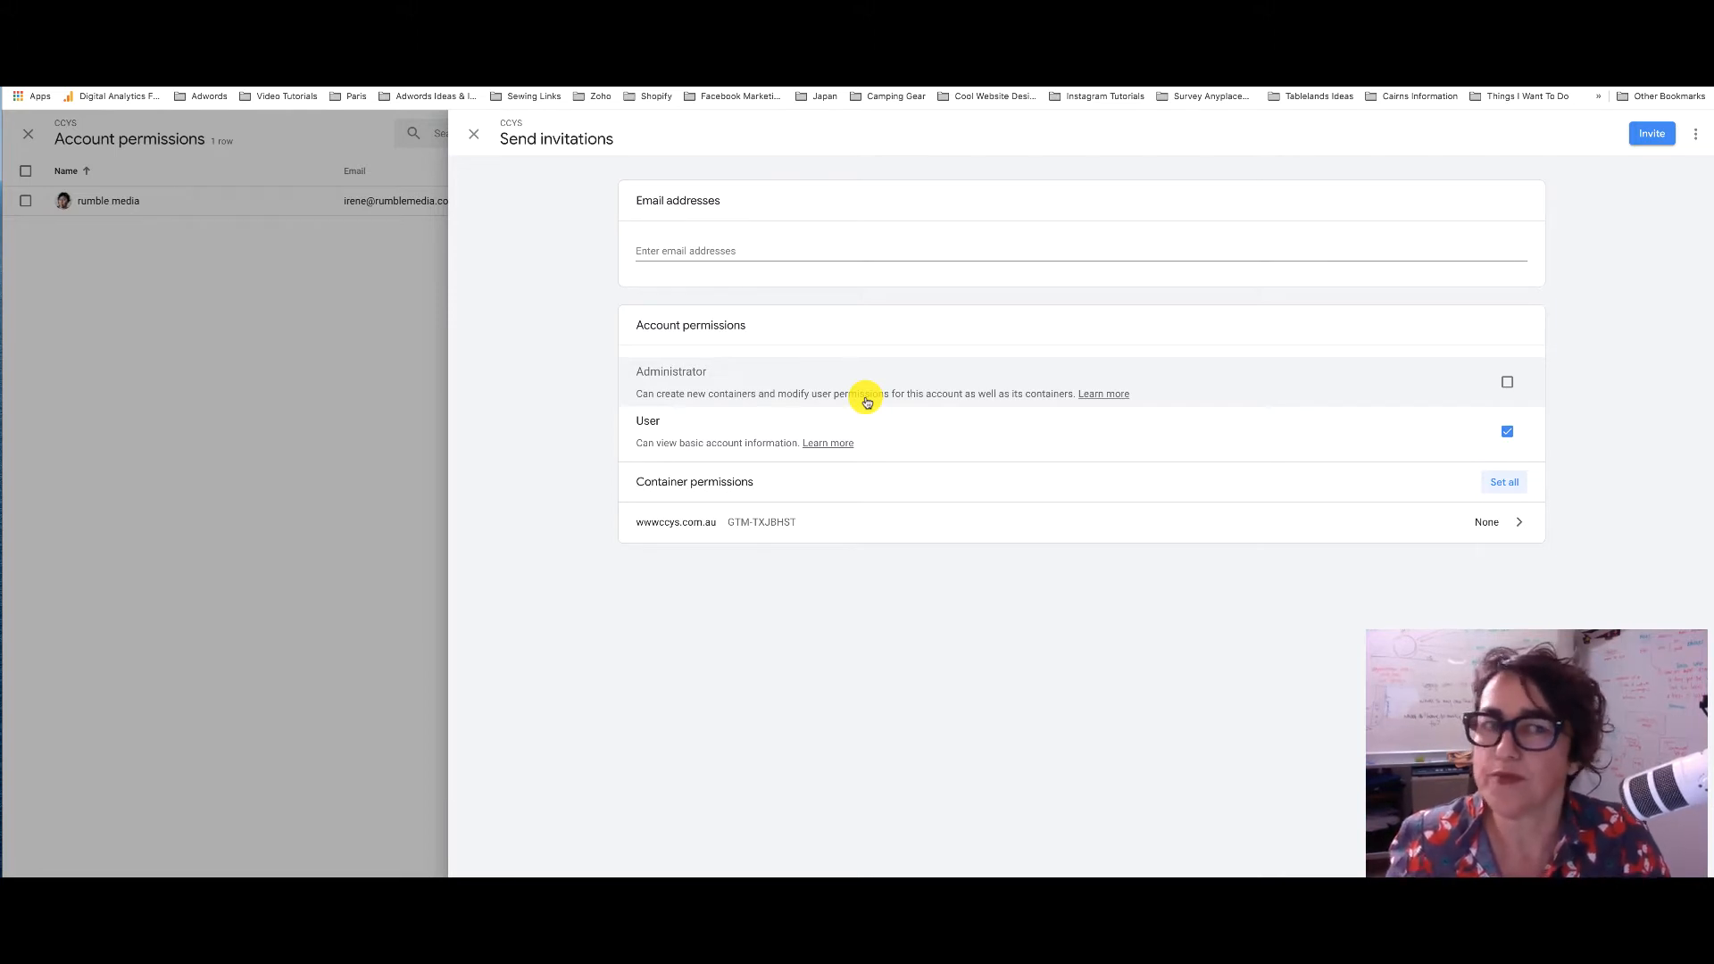
click(475, 134)
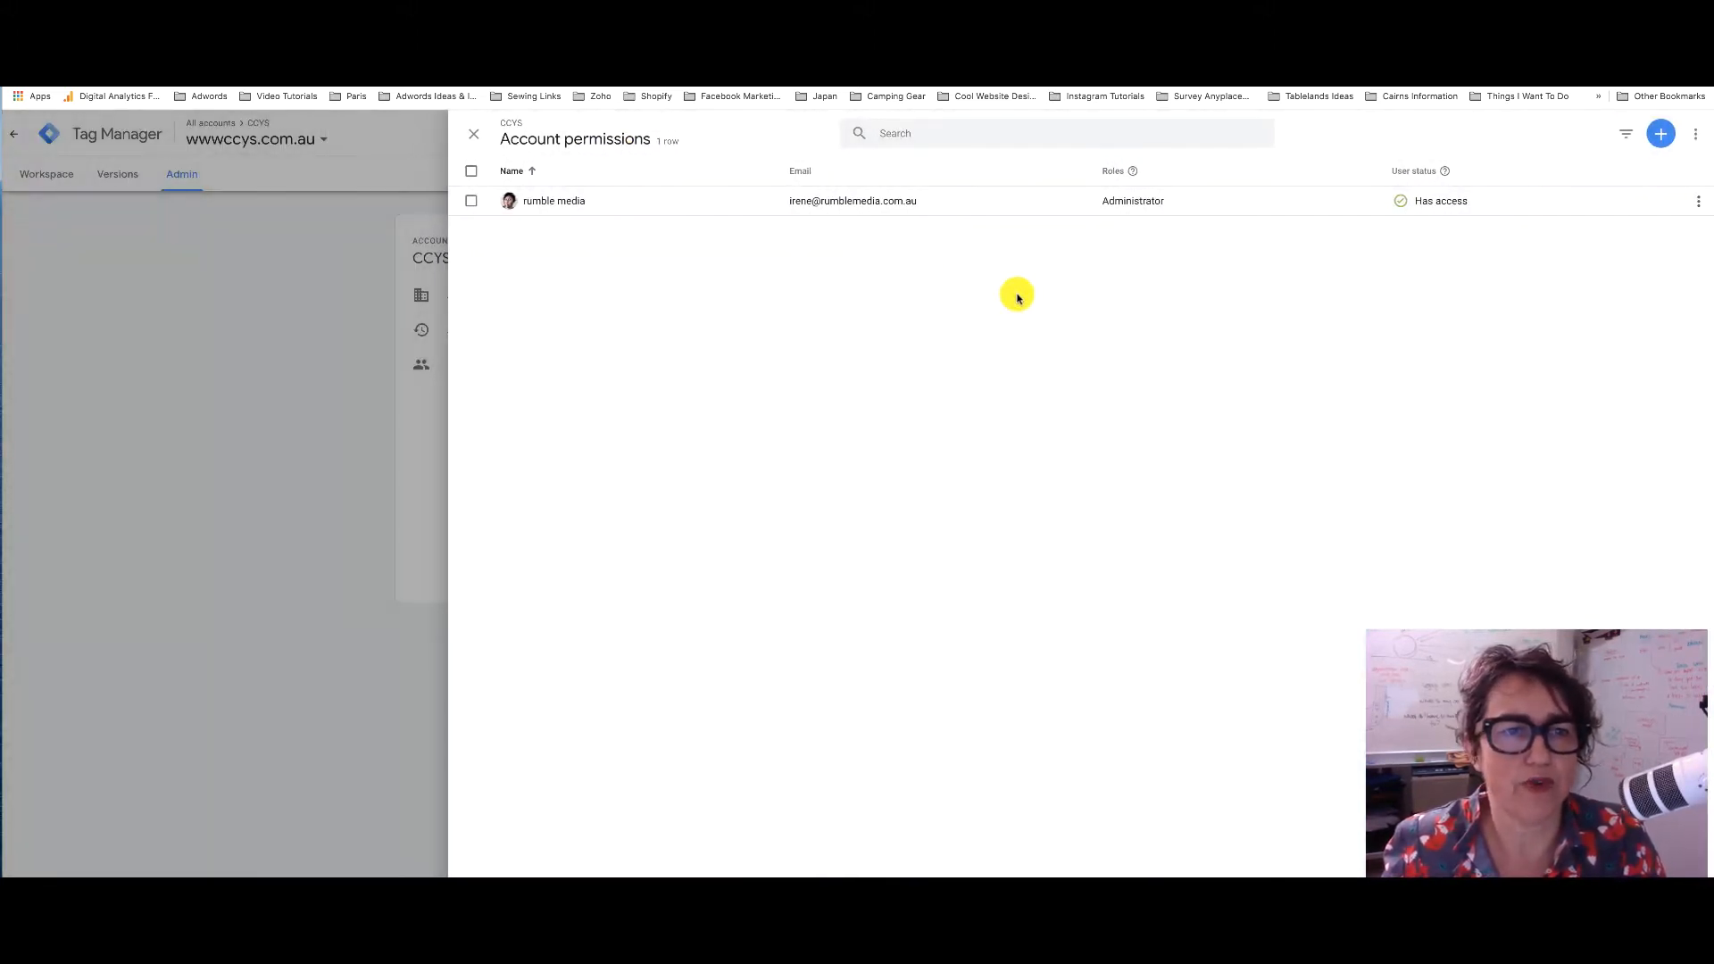
click(471, 139)
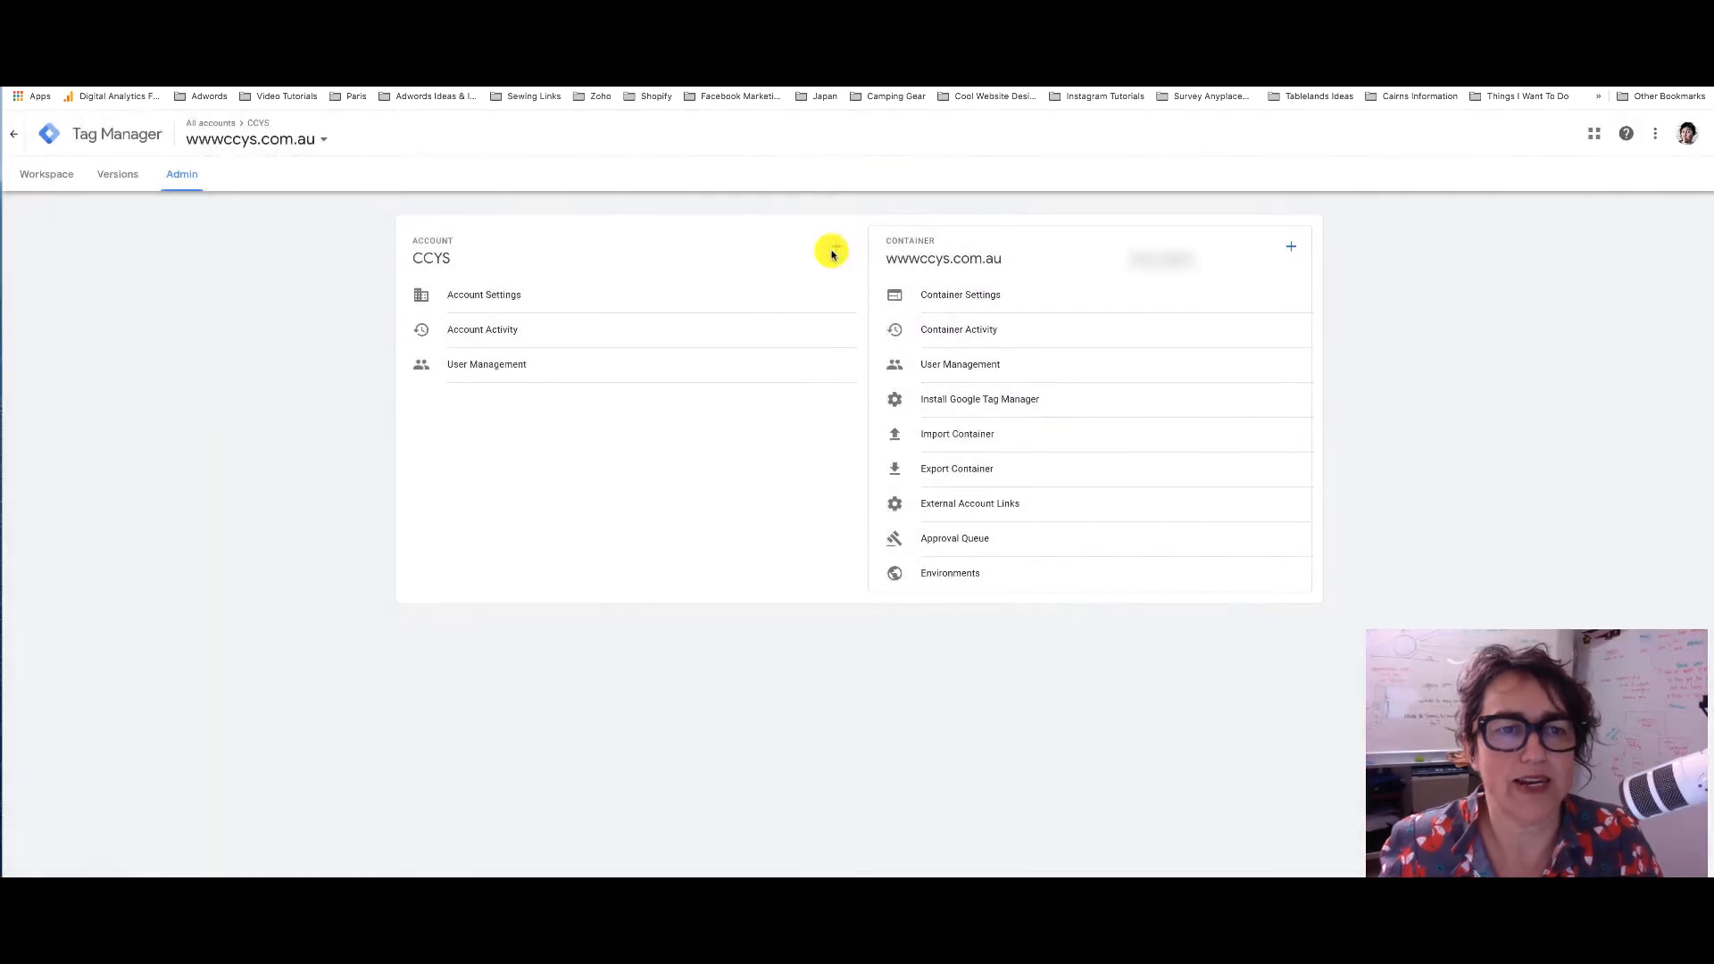
Load GTM-NDF23NP_workspace8 (1).json for import into the existing Default Workspace
click(1046, 441)
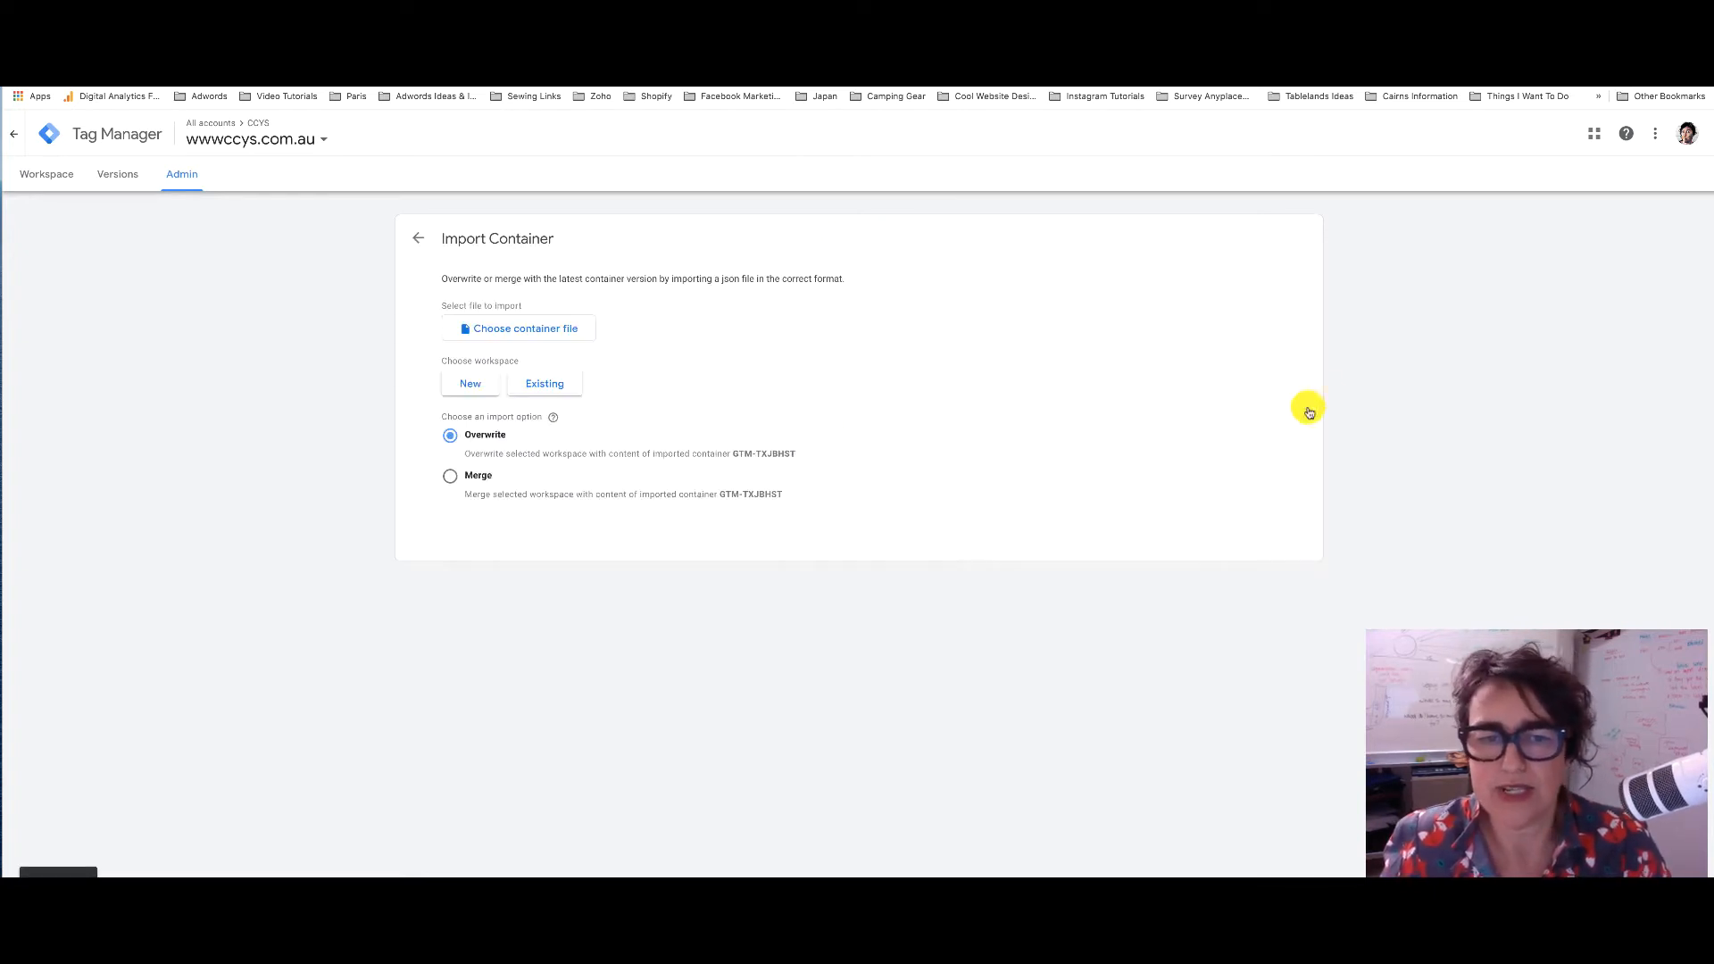
click(500, 329)
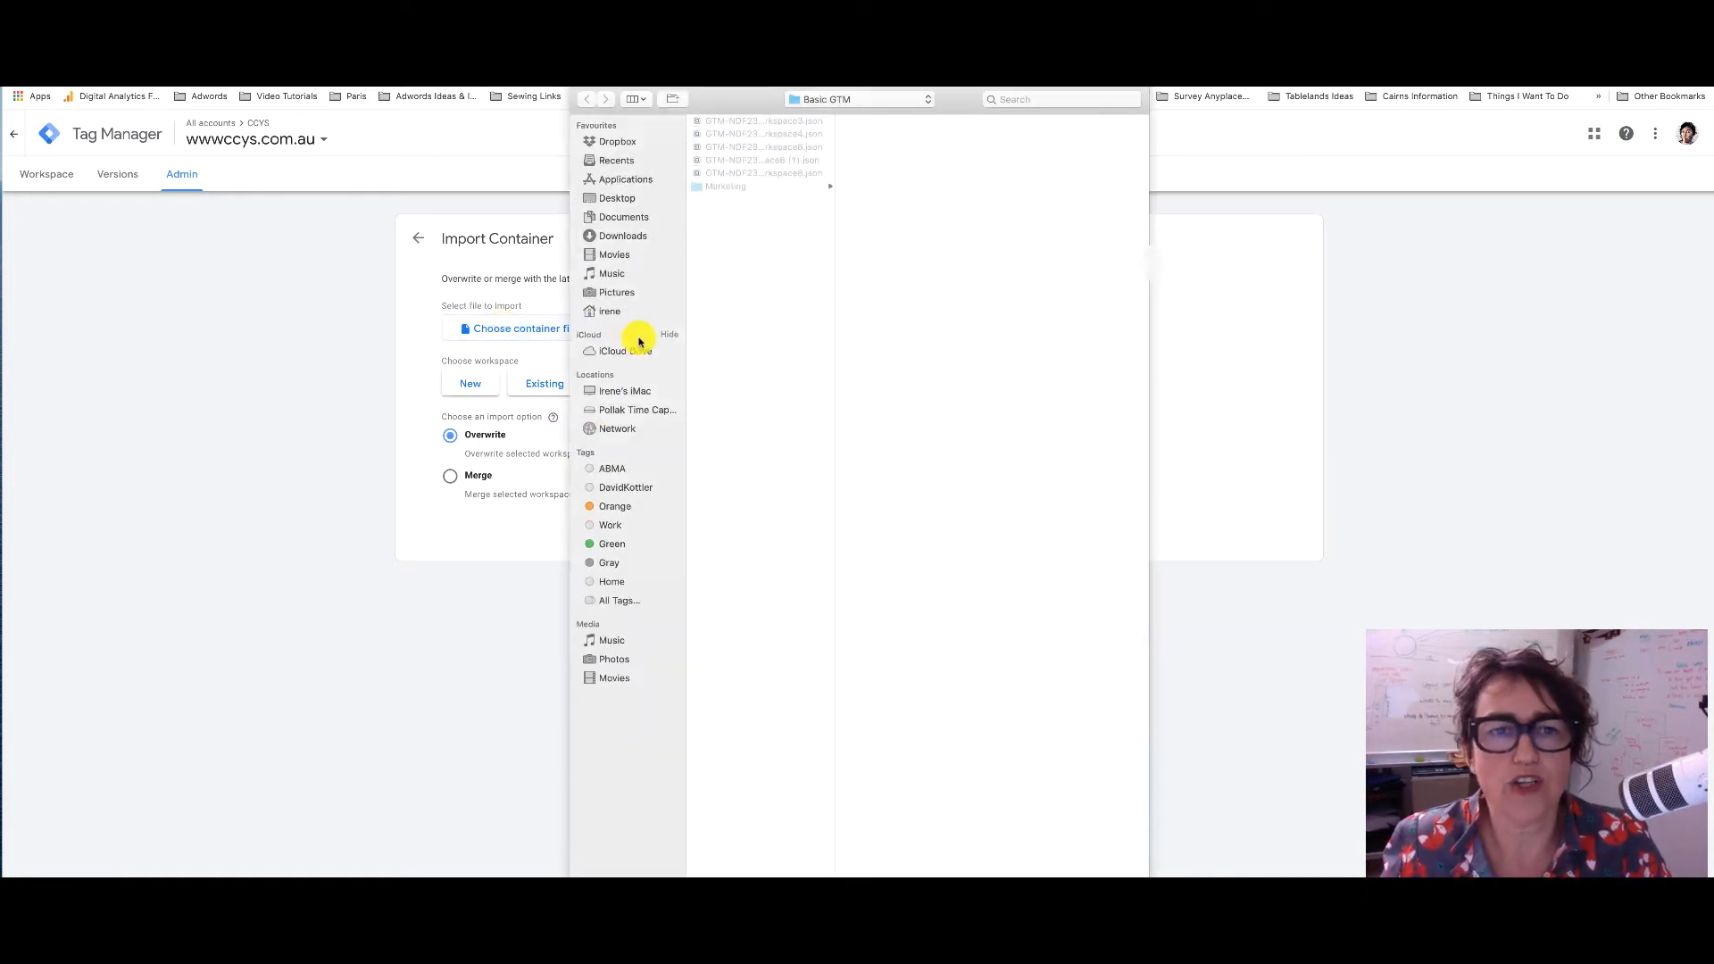
click(798, 160)
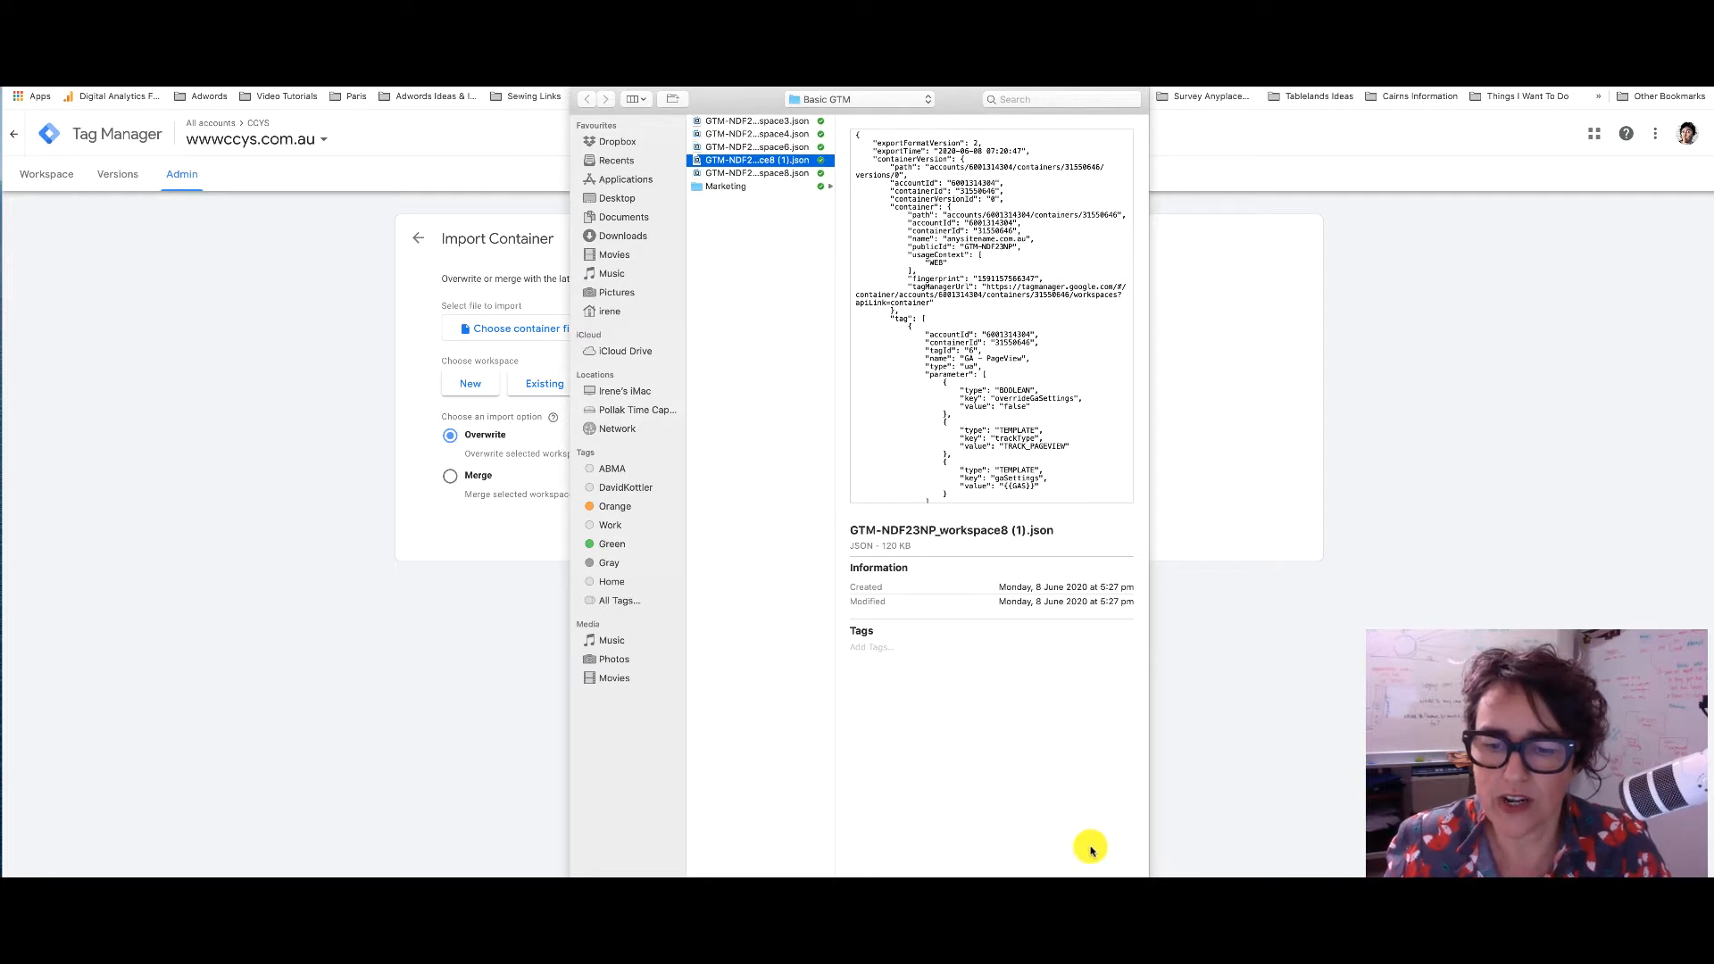
key(Return)
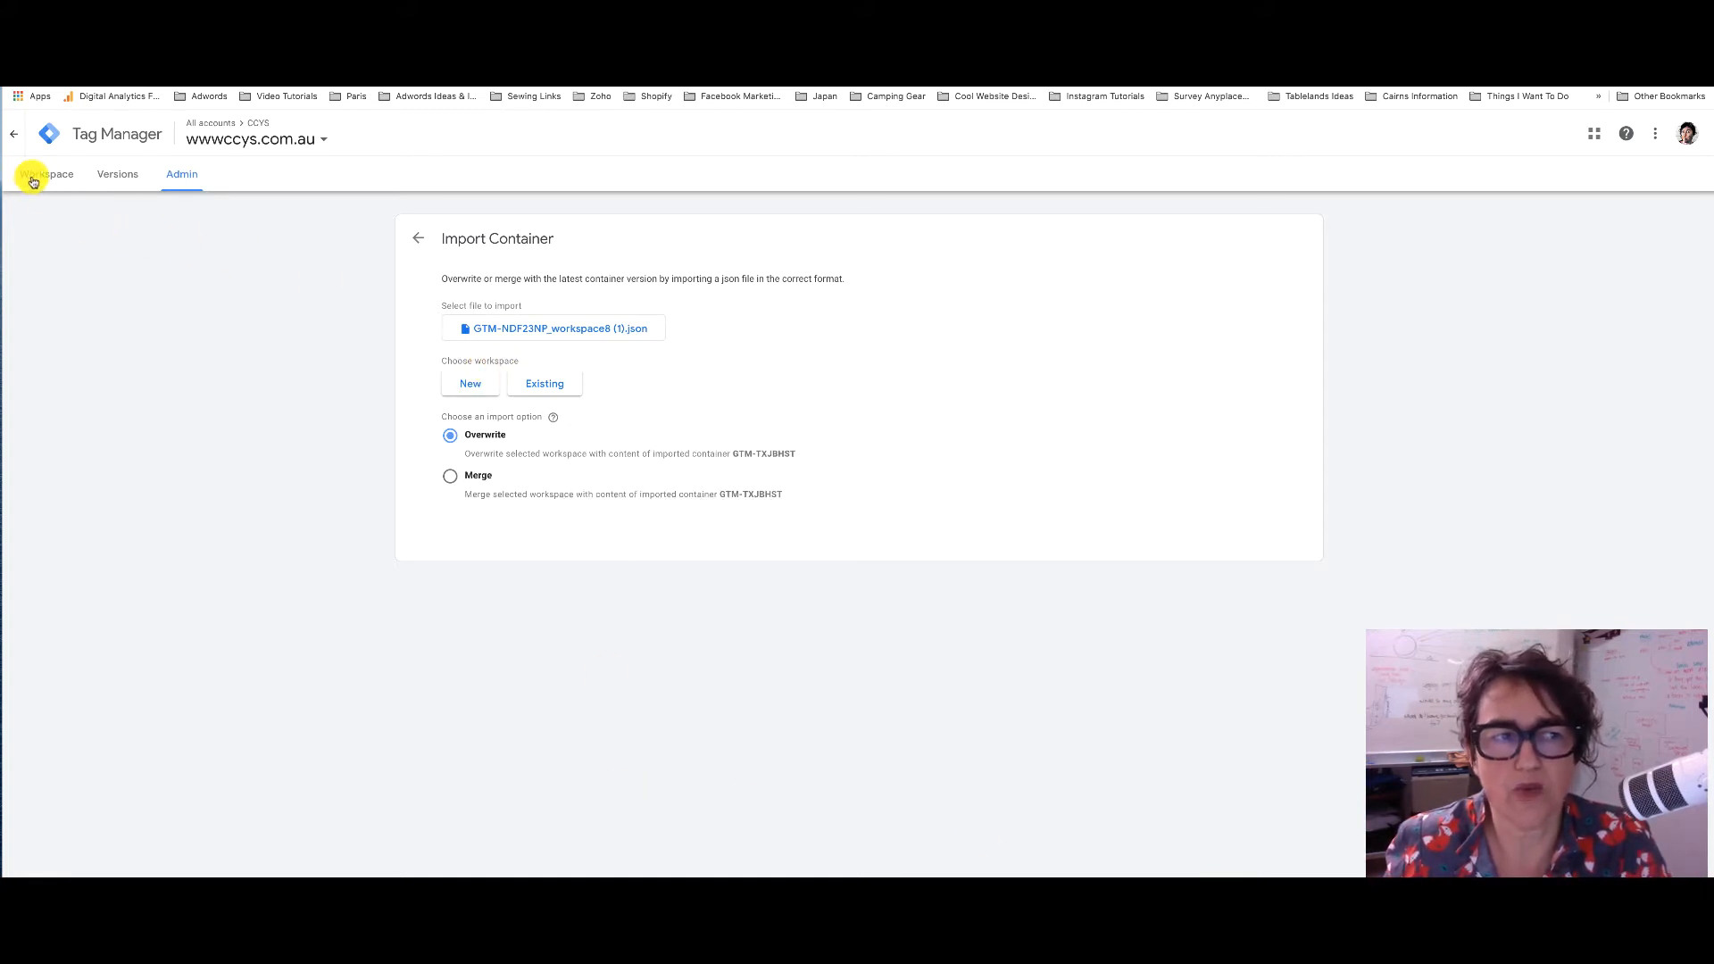
click(547, 384)
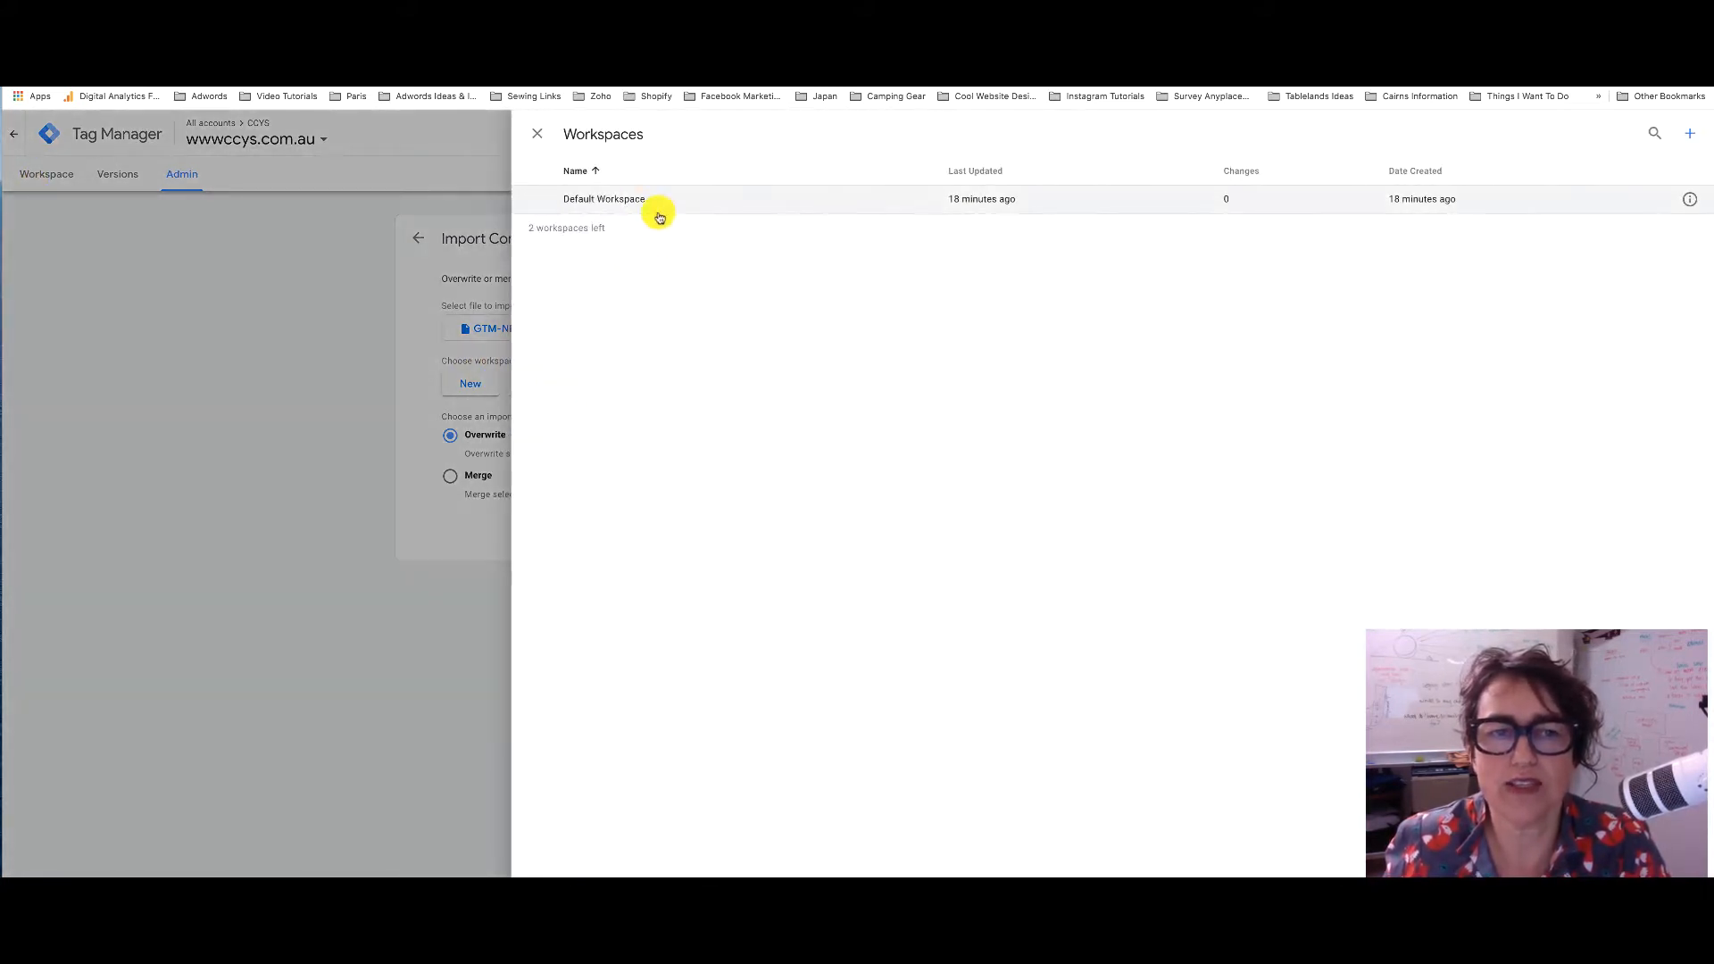
click(623, 200)
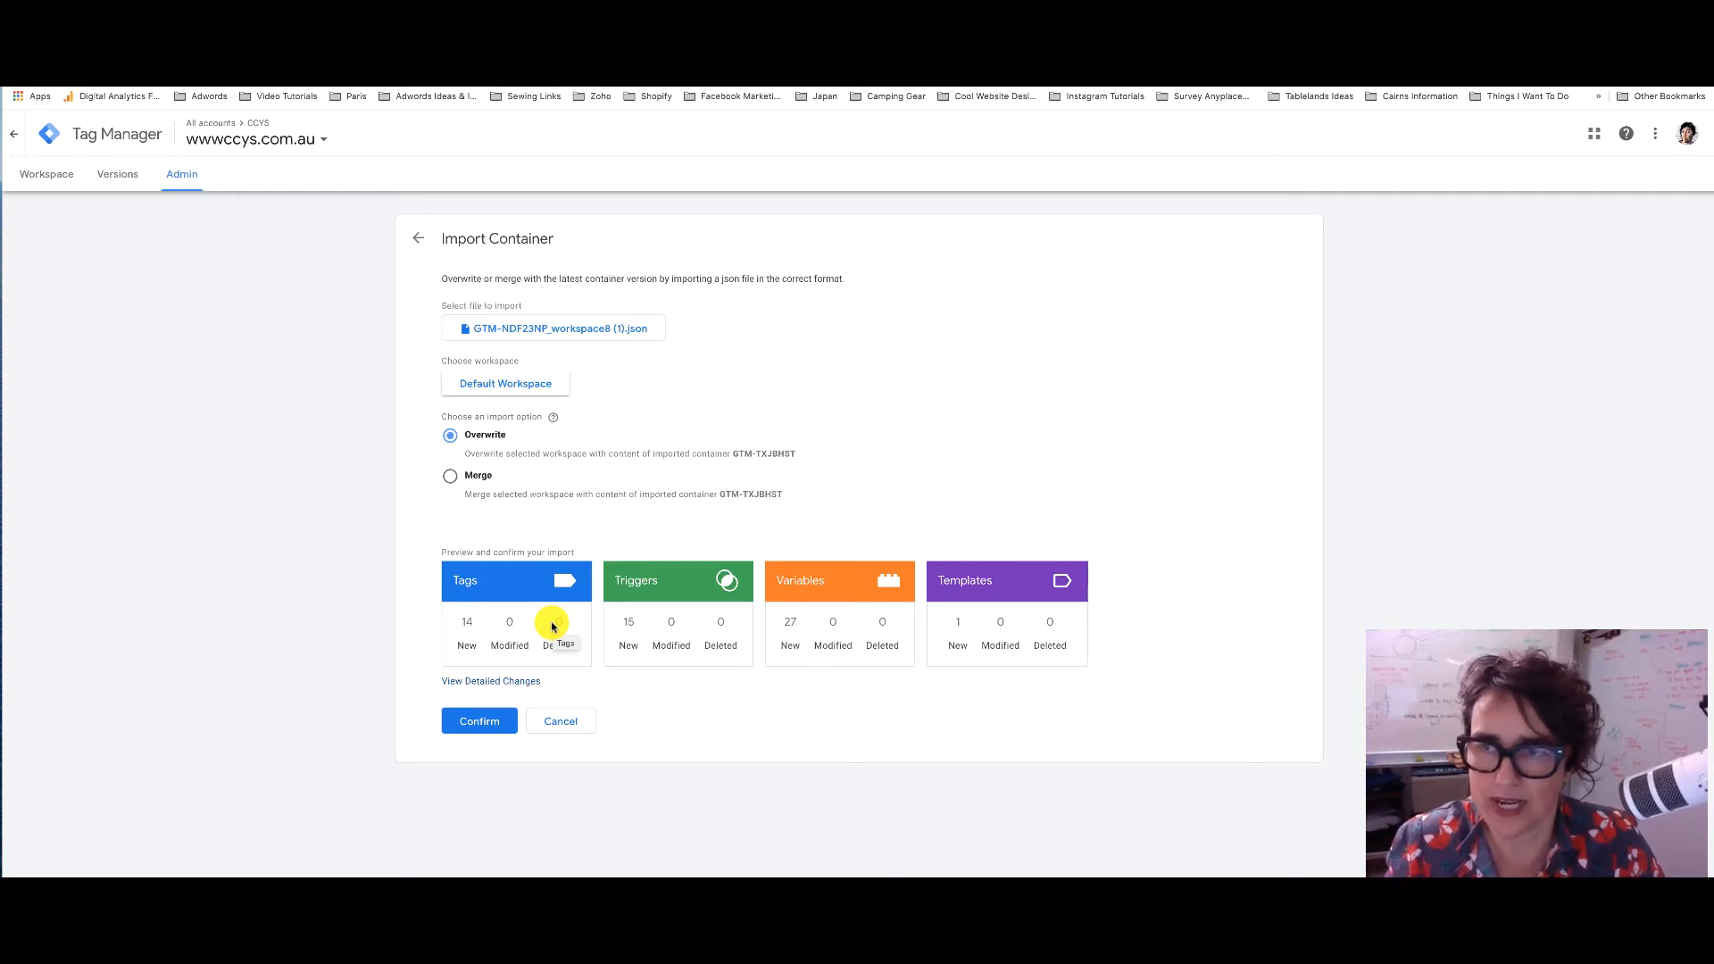
Import with Merge, renaming conflicting tags, triggers and variables, and confirm
click(450, 476)
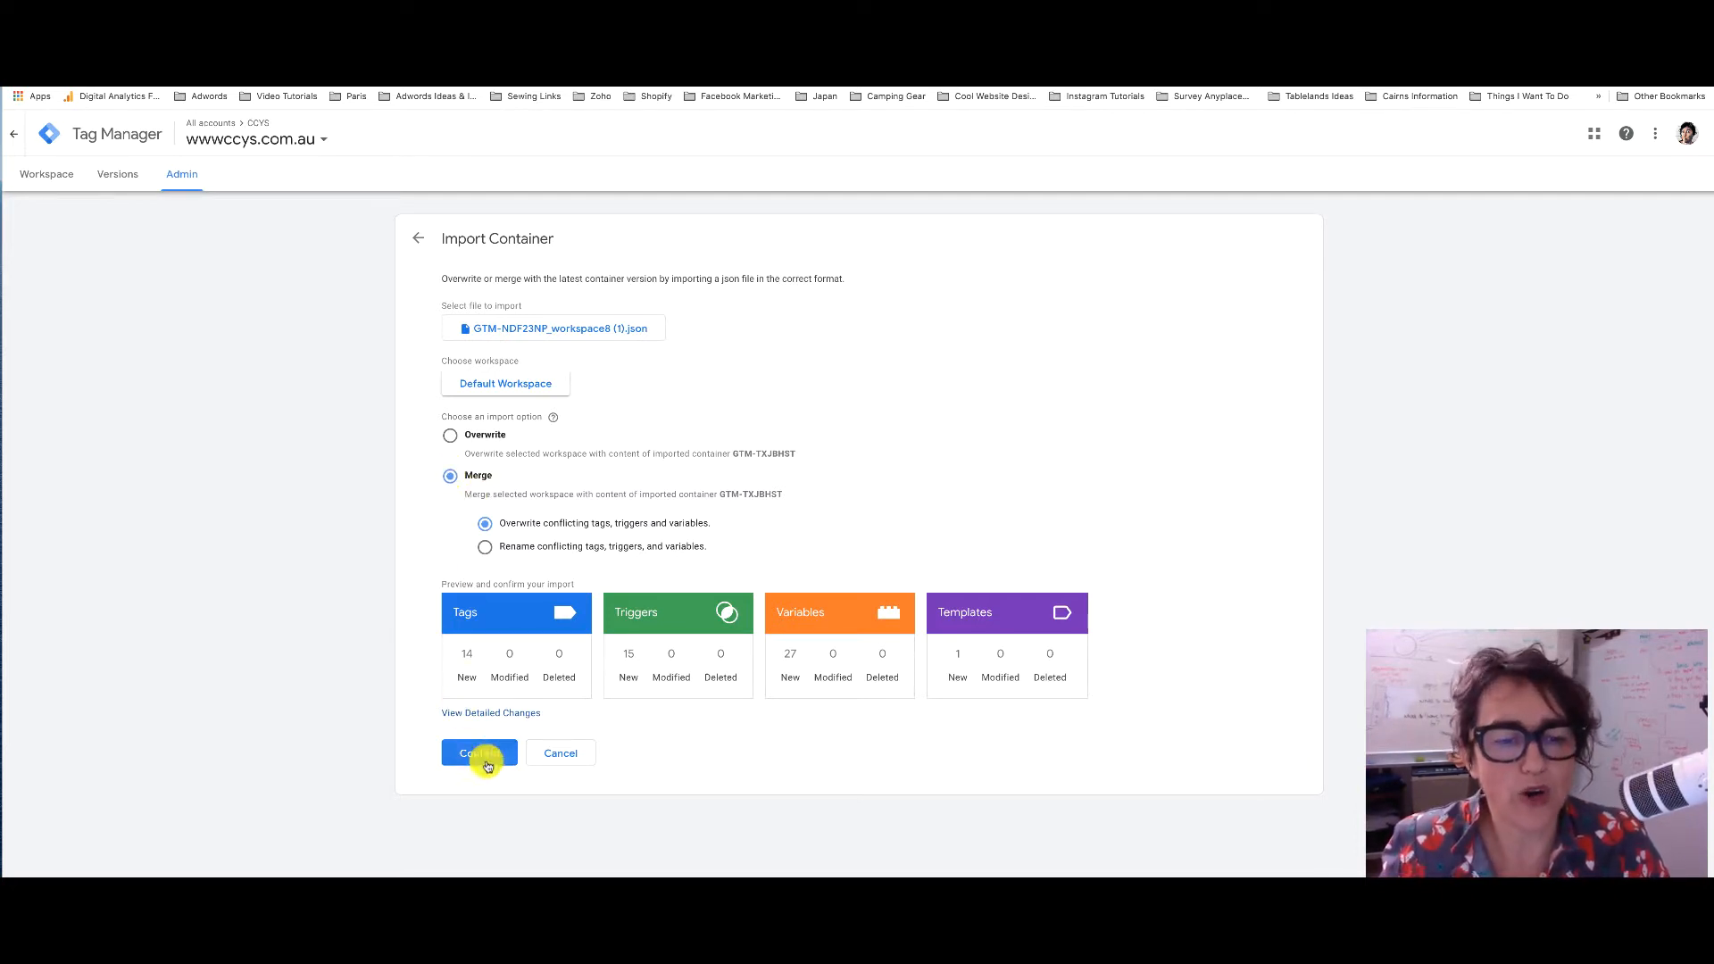
click(486, 547)
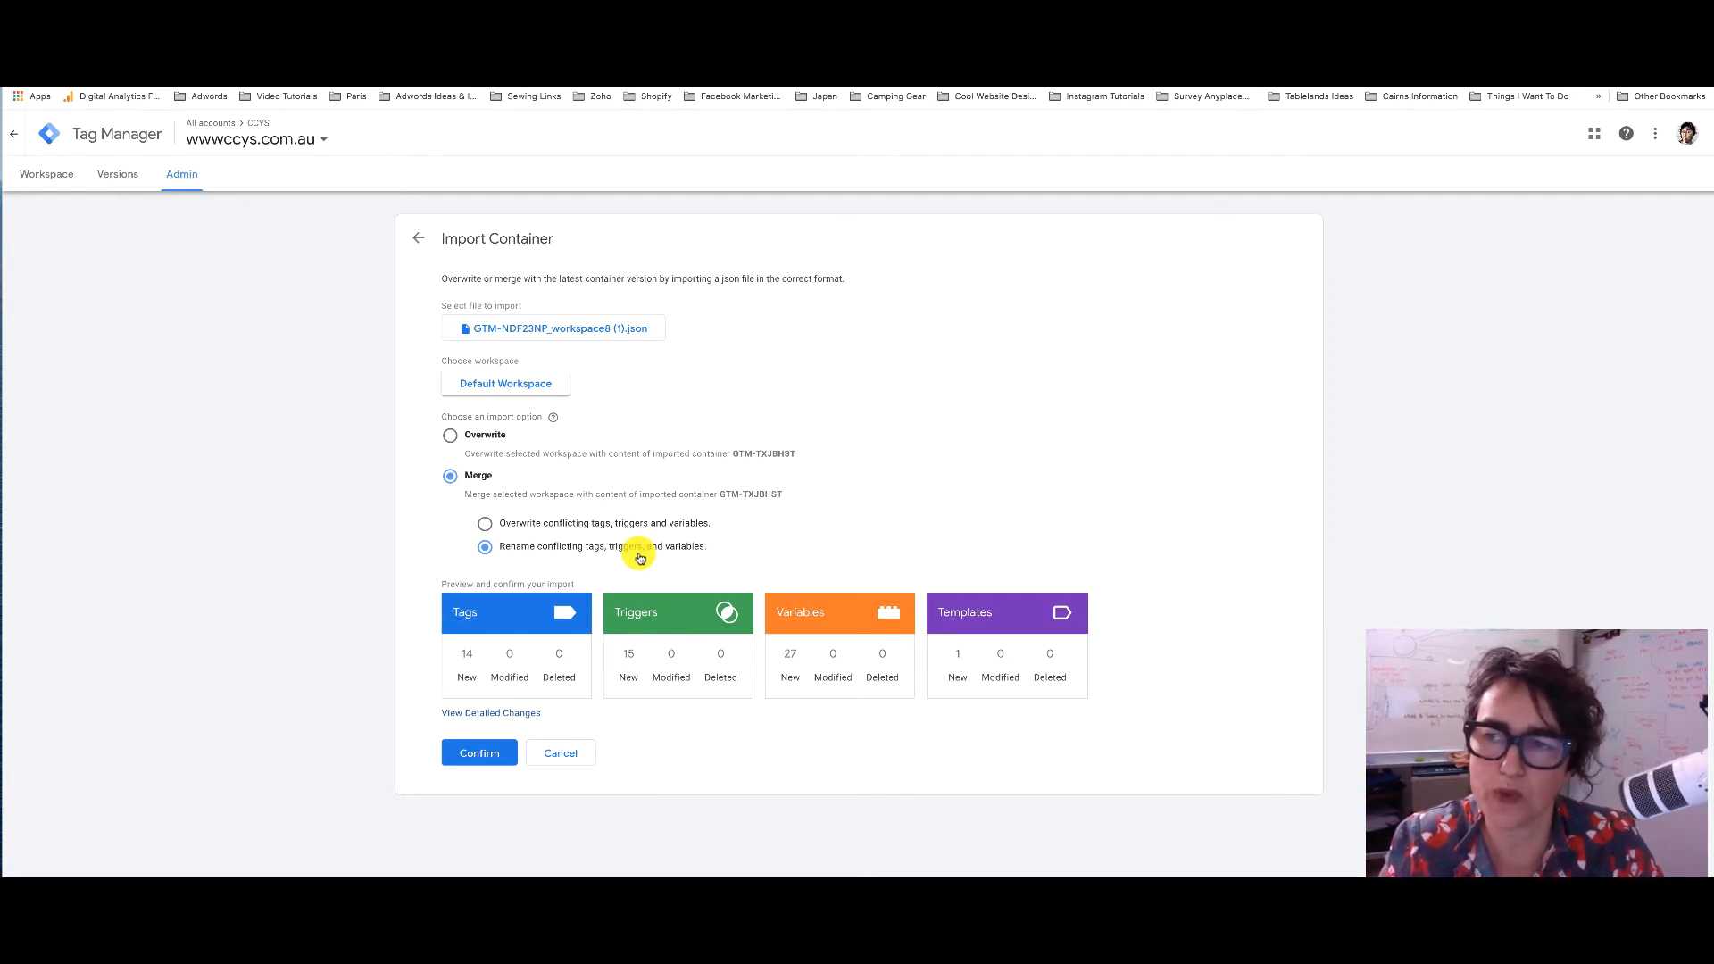
click(482, 750)
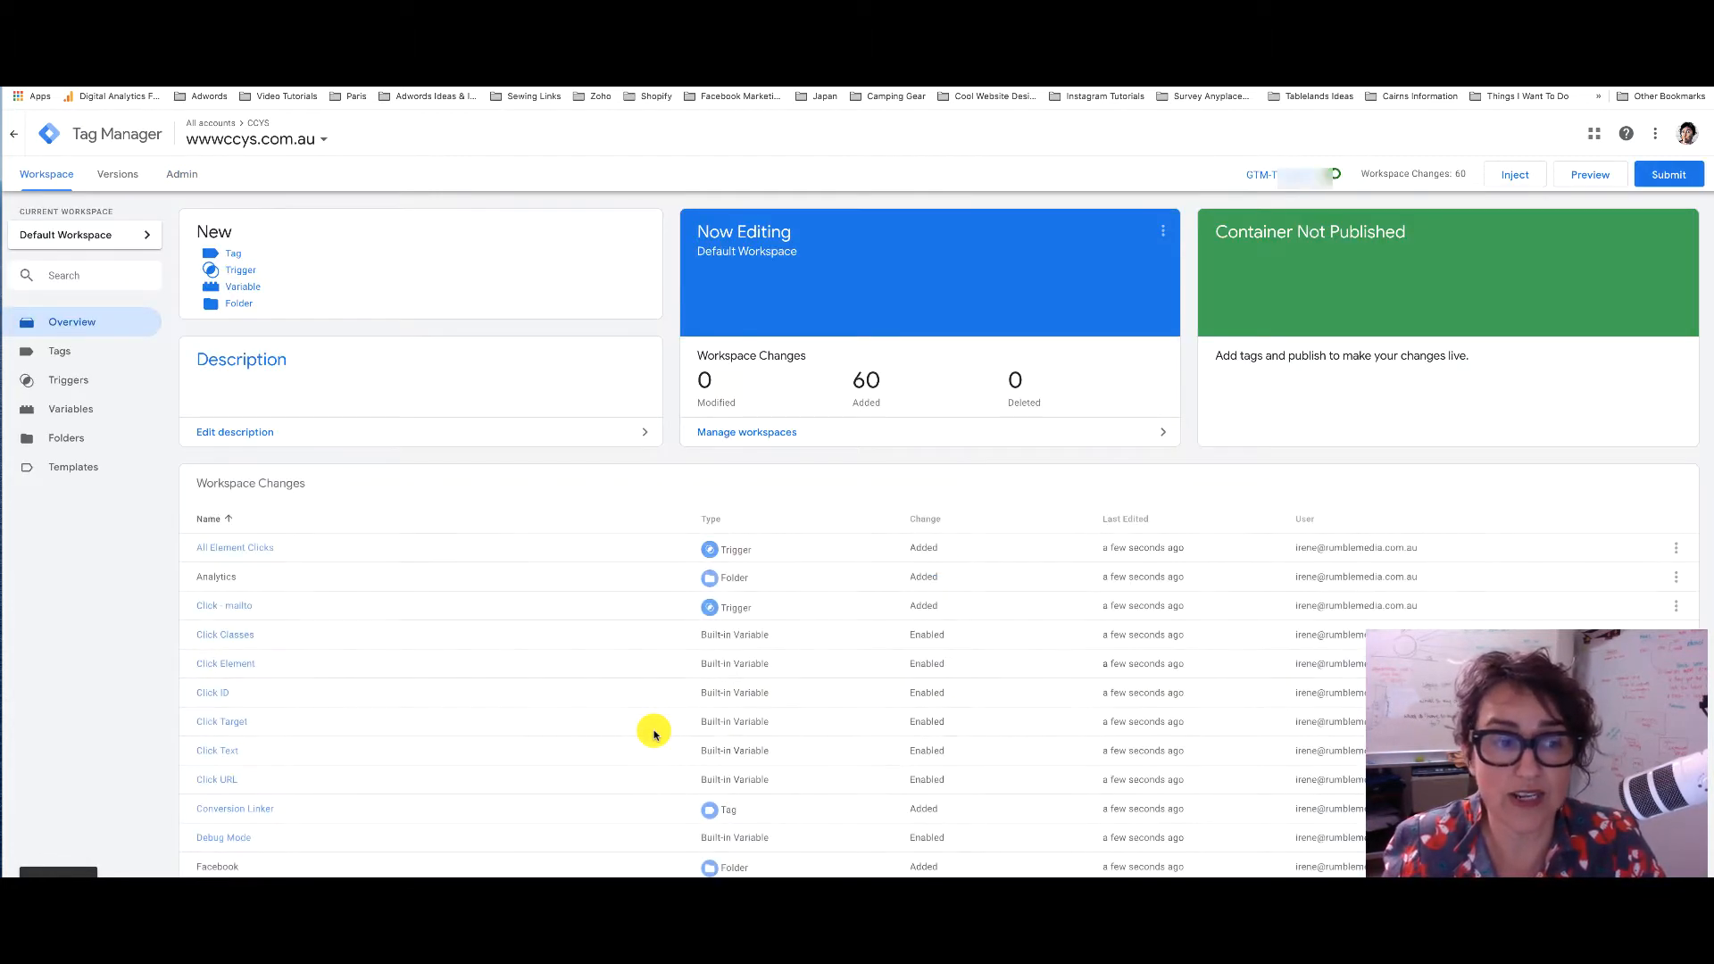
Open the options menu for the All Element Clicks entry in Workspace Changes
scroll(786, 683, down, 4)
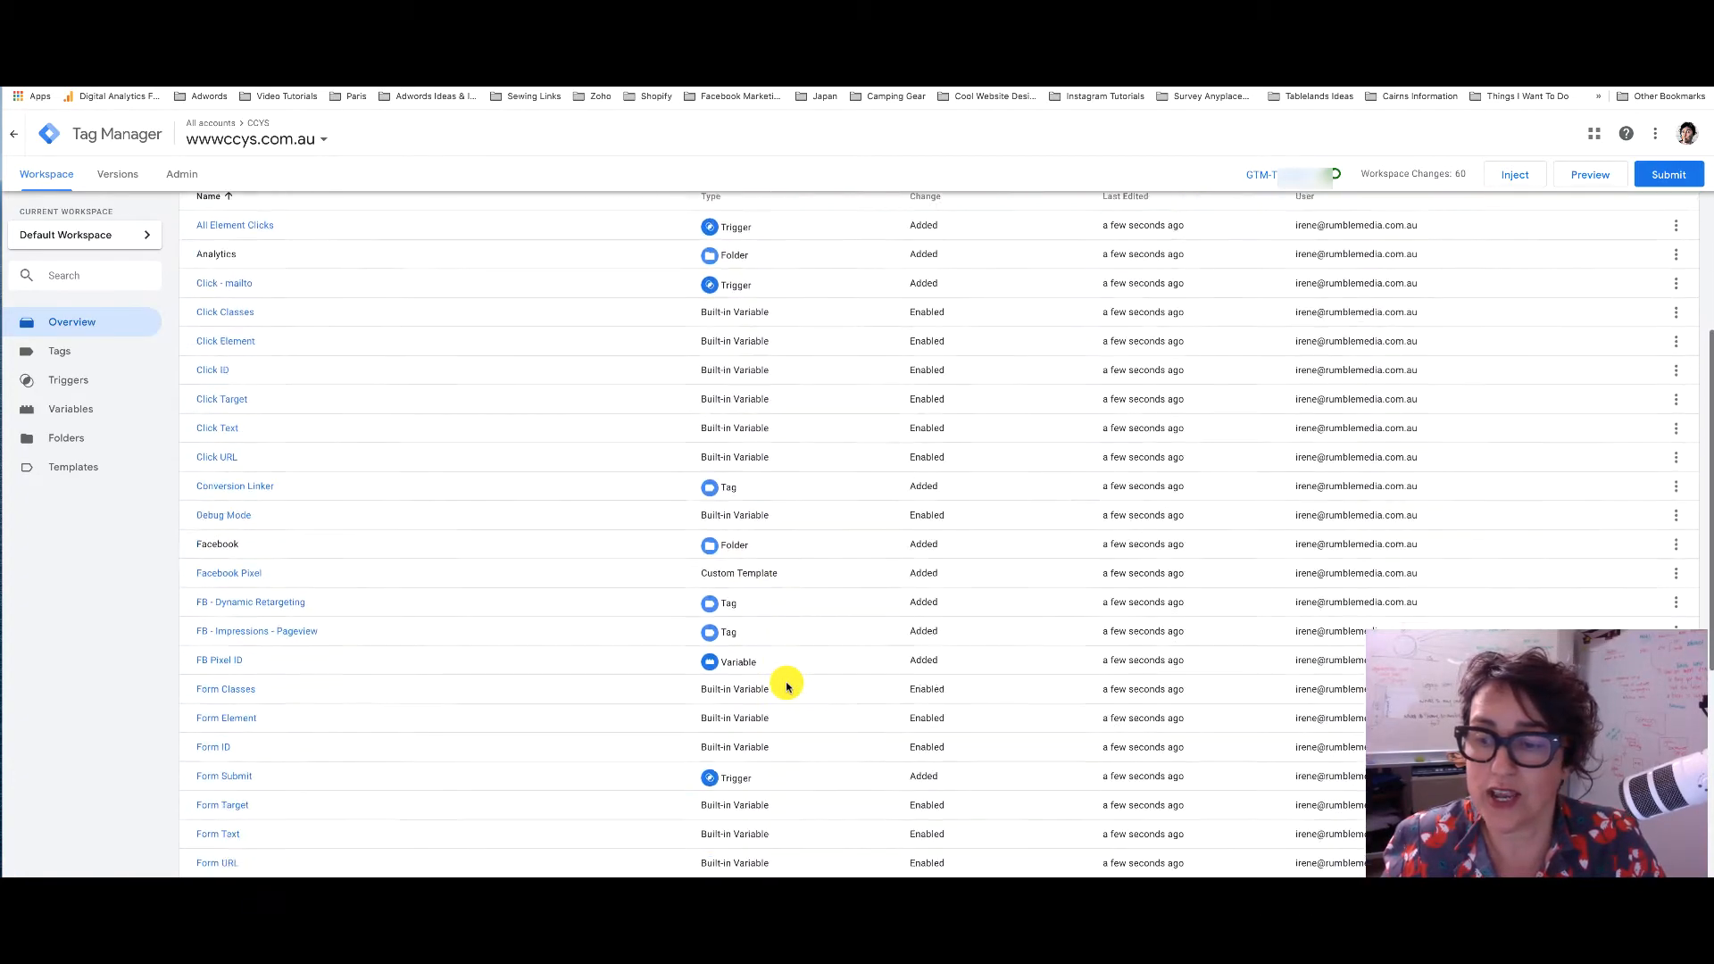
scroll(788, 686, down, 15)
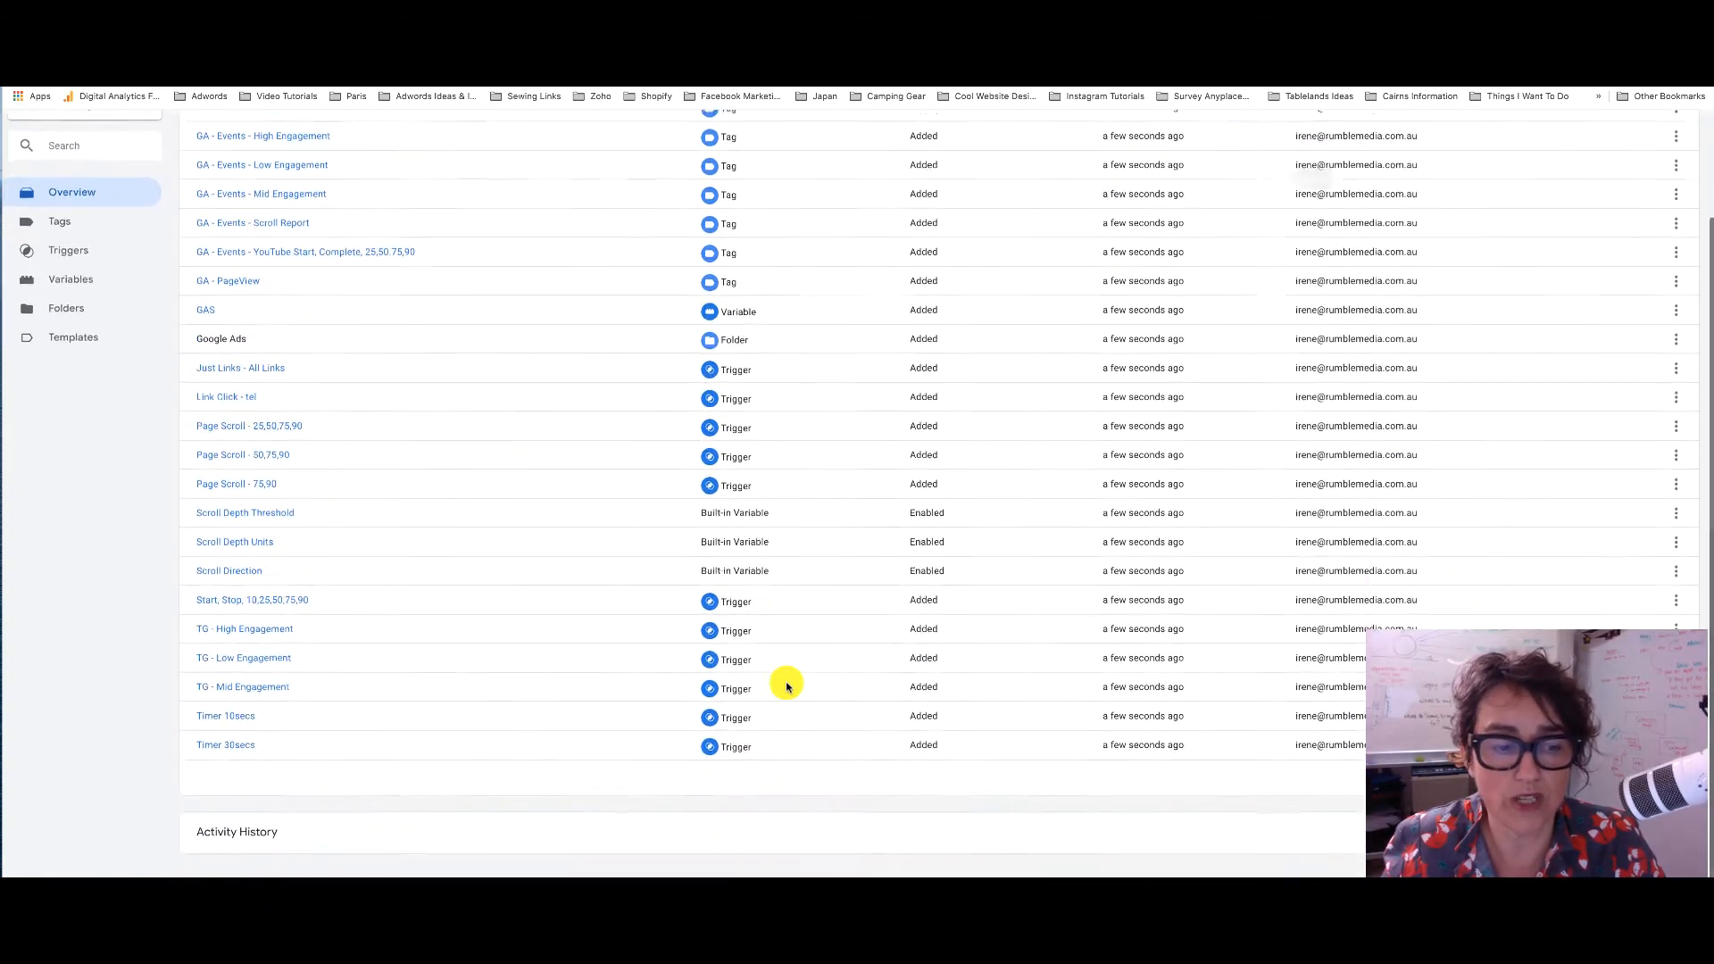
scroll(787, 685, up, 10)
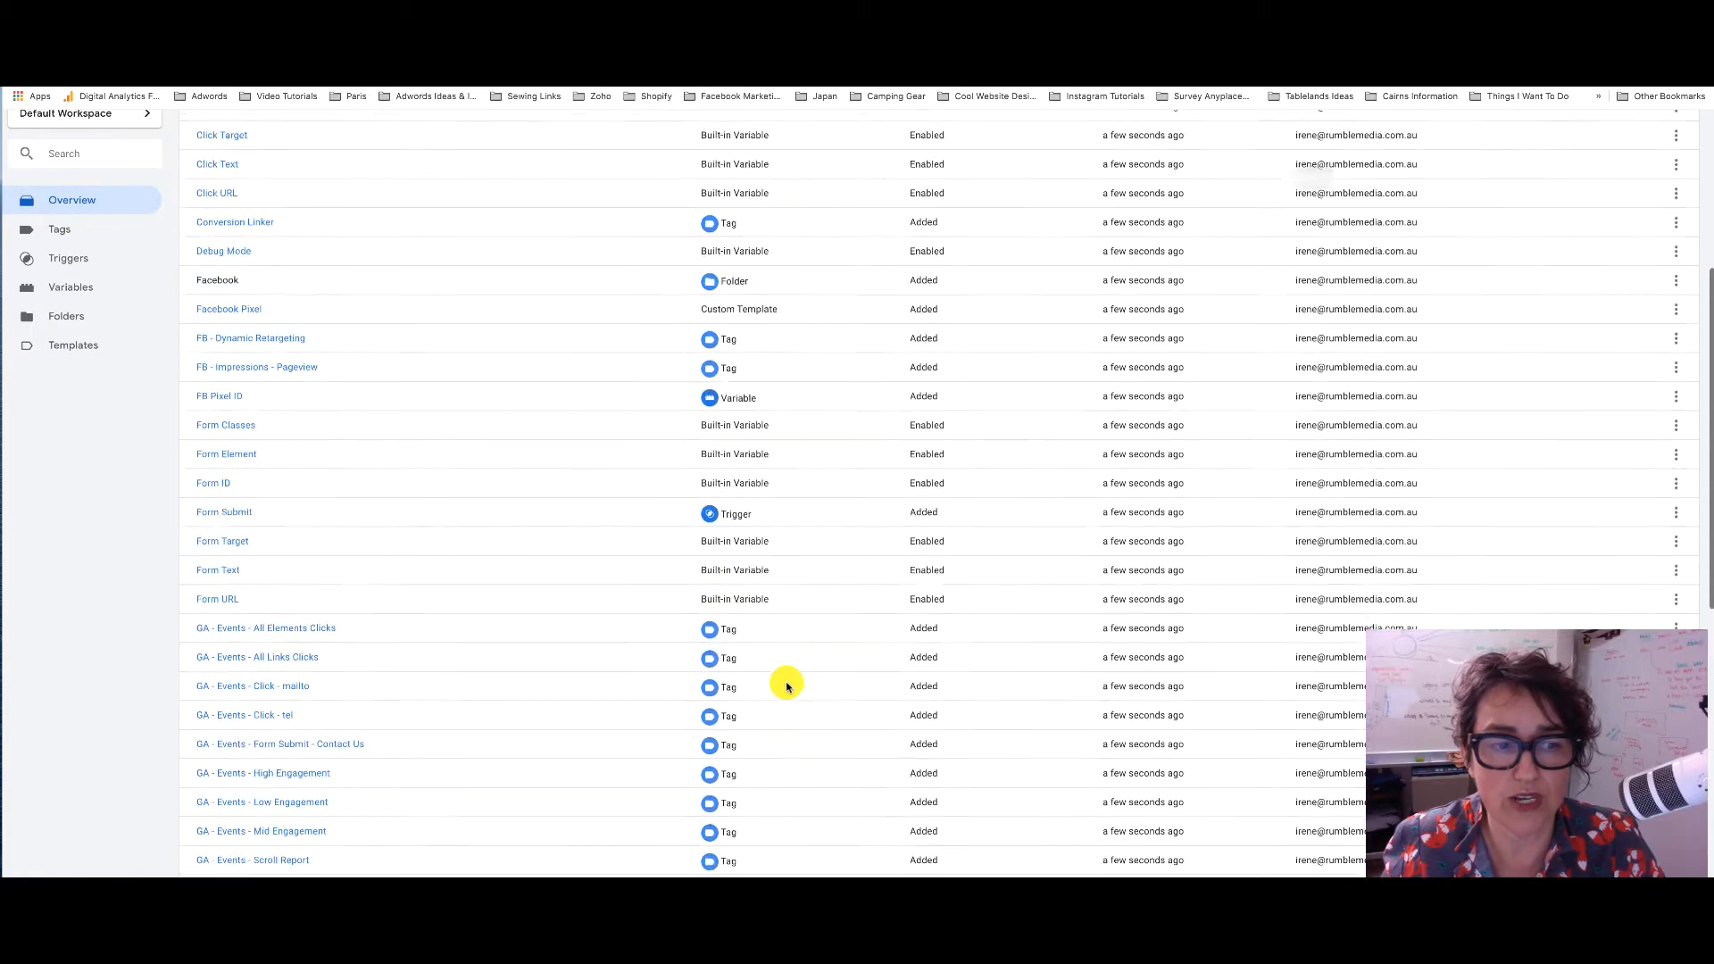
scroll(787, 686, up, 5)
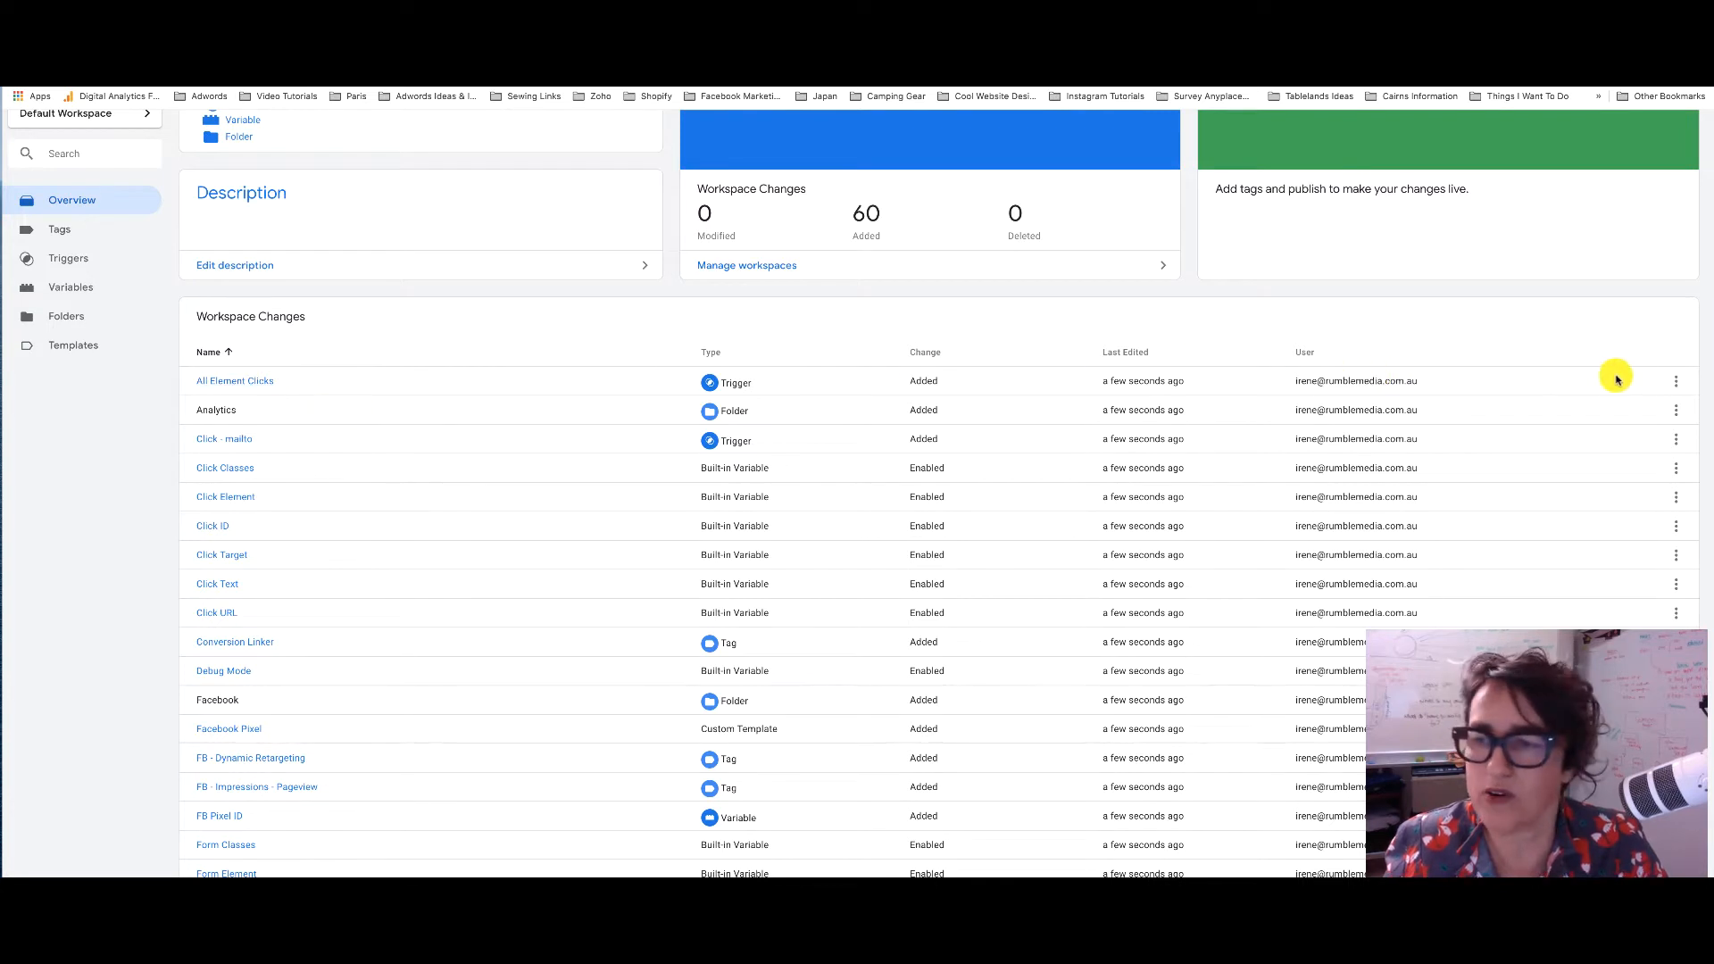
click(1676, 385)
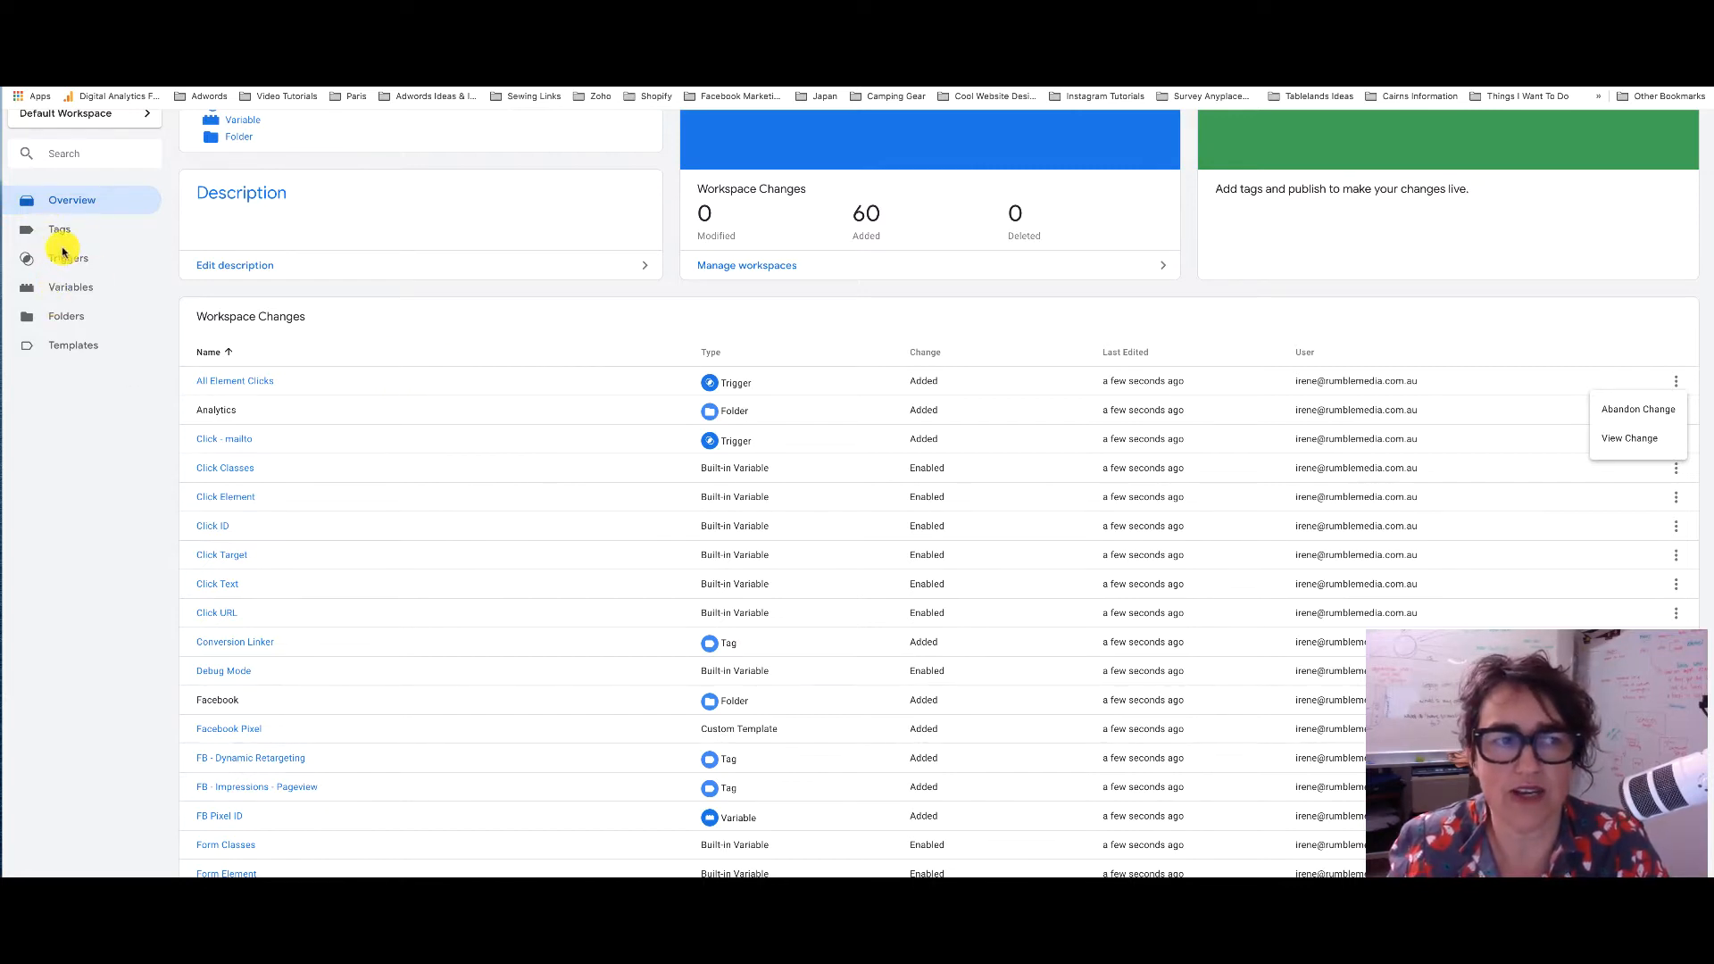
scroll(561, 320, down, 1)
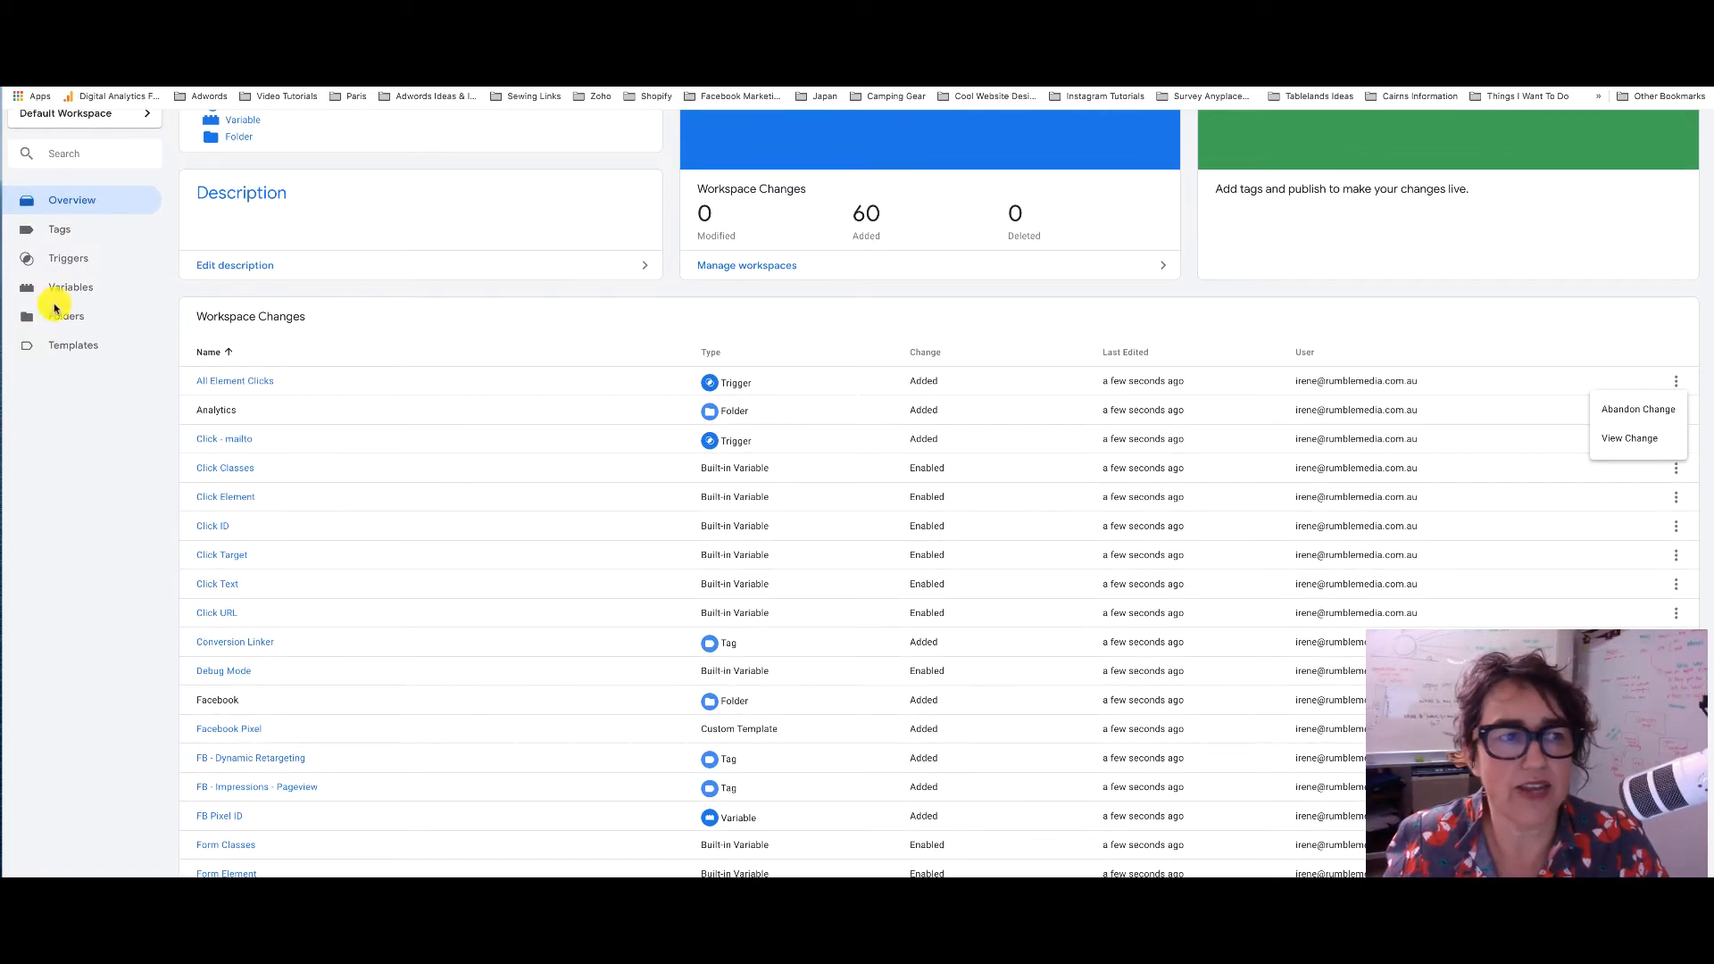
List the 14 imported tags, such as Conversion Linker and GA - PageView
click(60, 232)
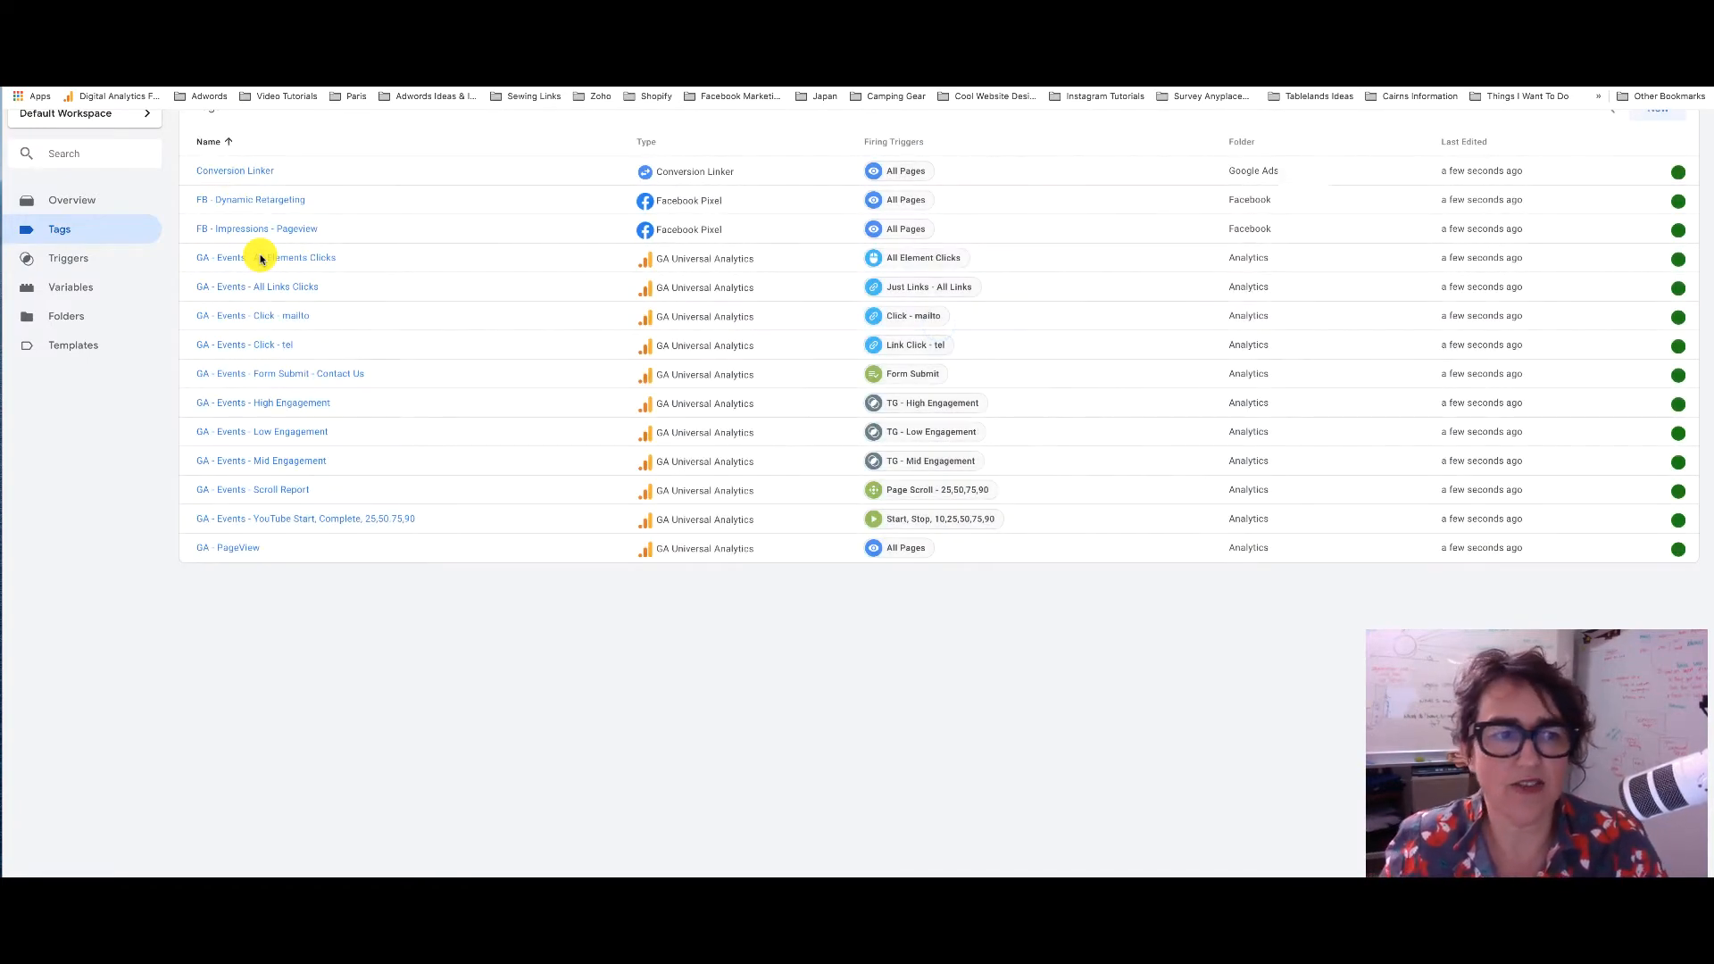
scroll(336, 211, up, 2)
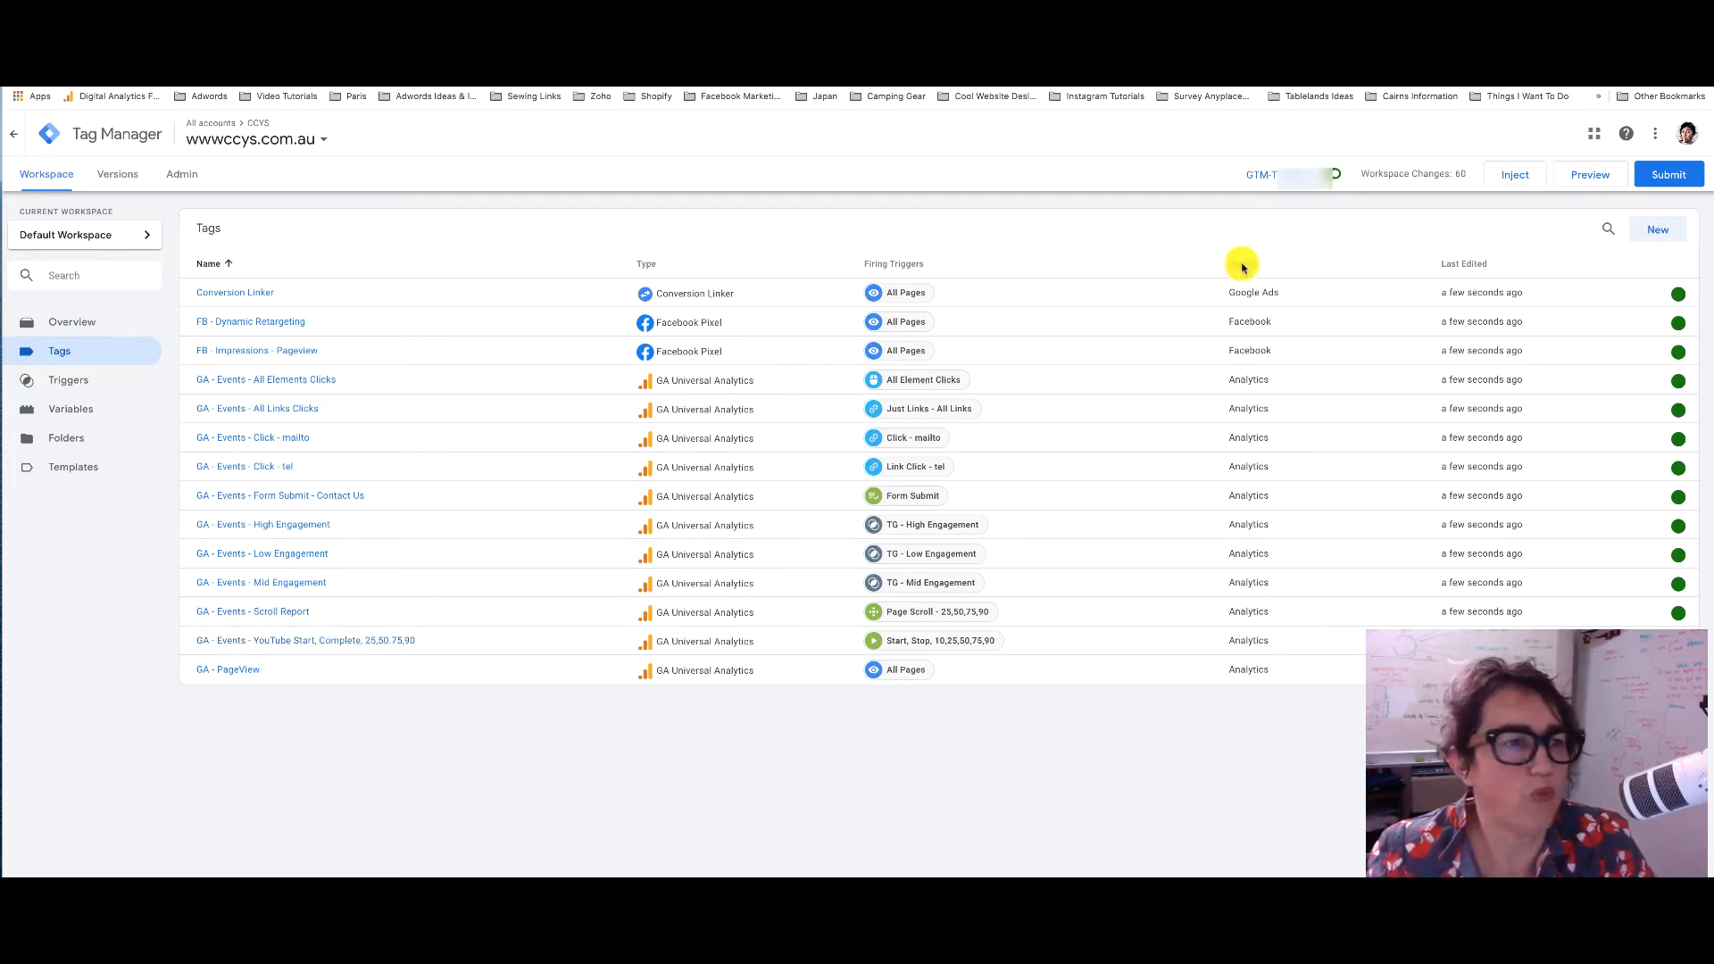
Open the user-defined UA - Tracking ID constant from the Variables list
click(86, 408)
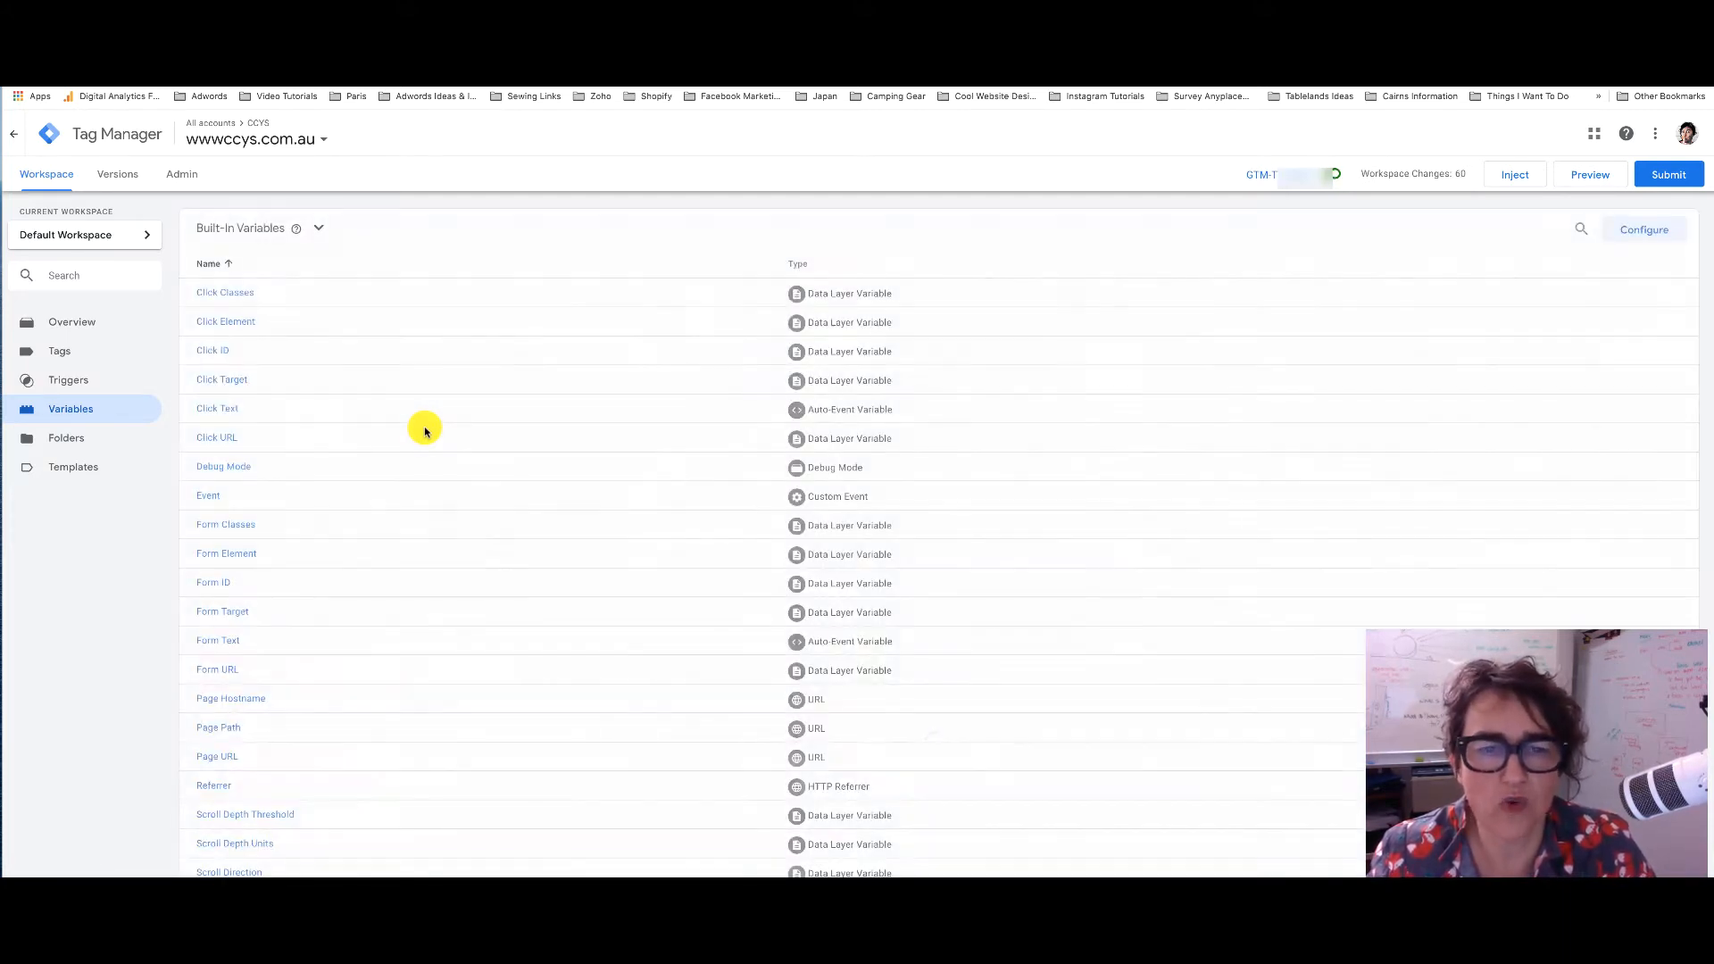
scroll(425, 432, down, 5)
scroll(425, 432, down, 2)
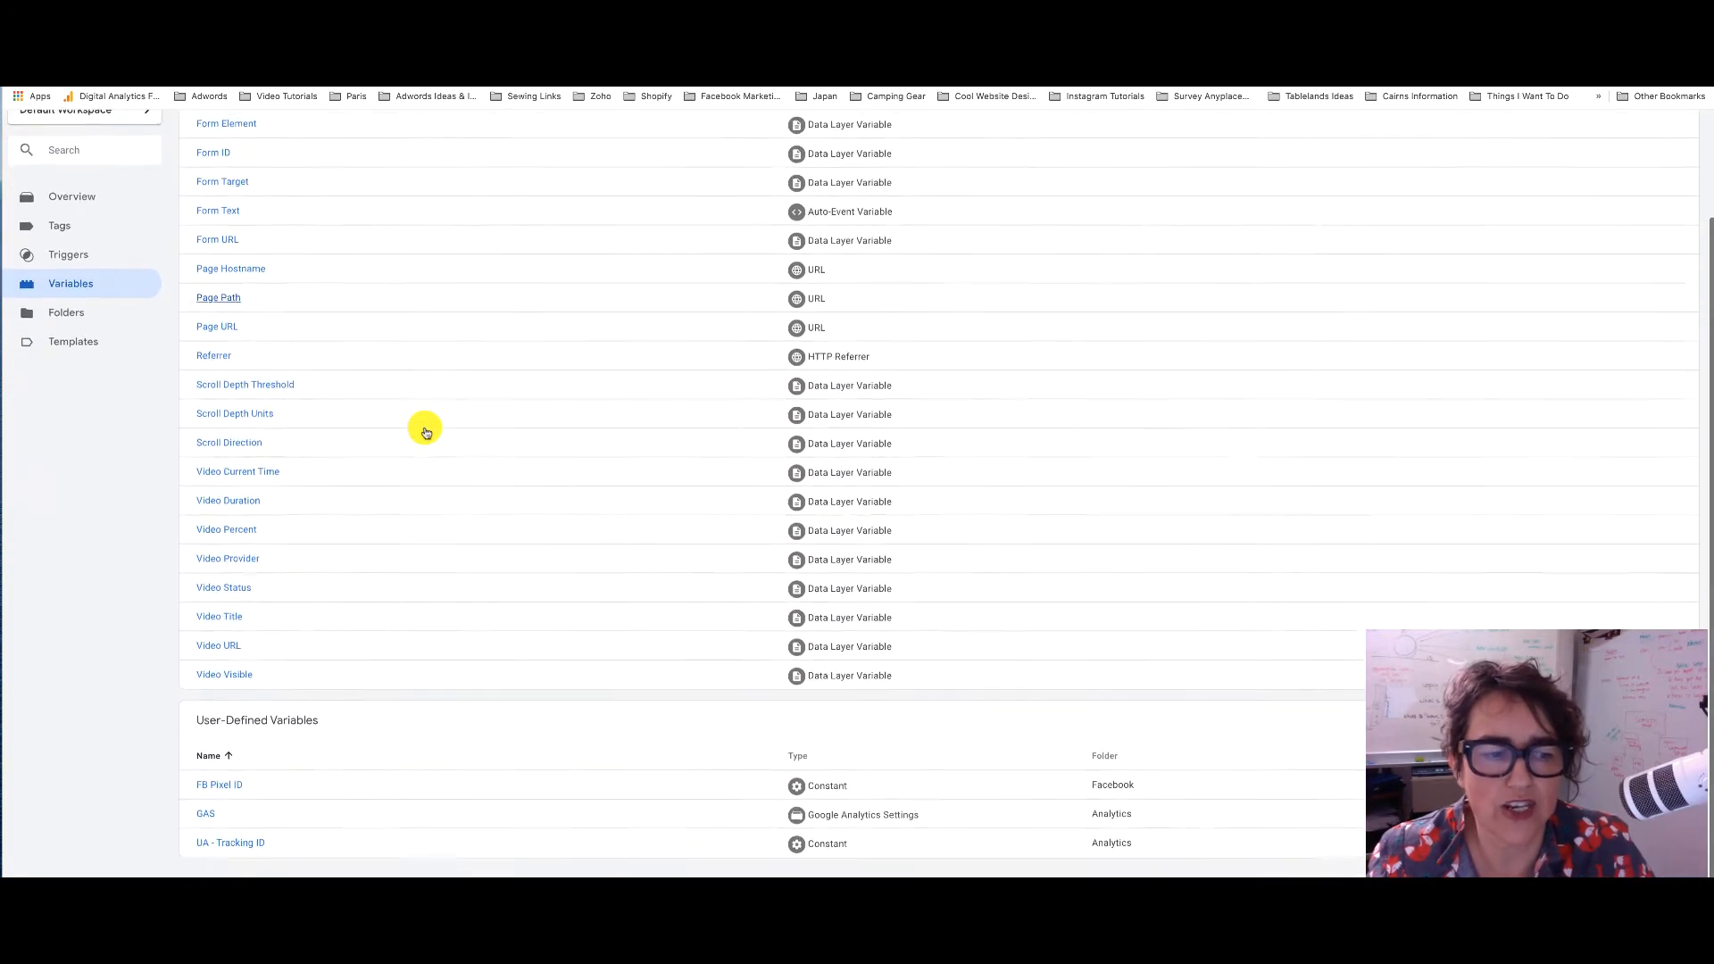
scroll(424, 432, up, 5)
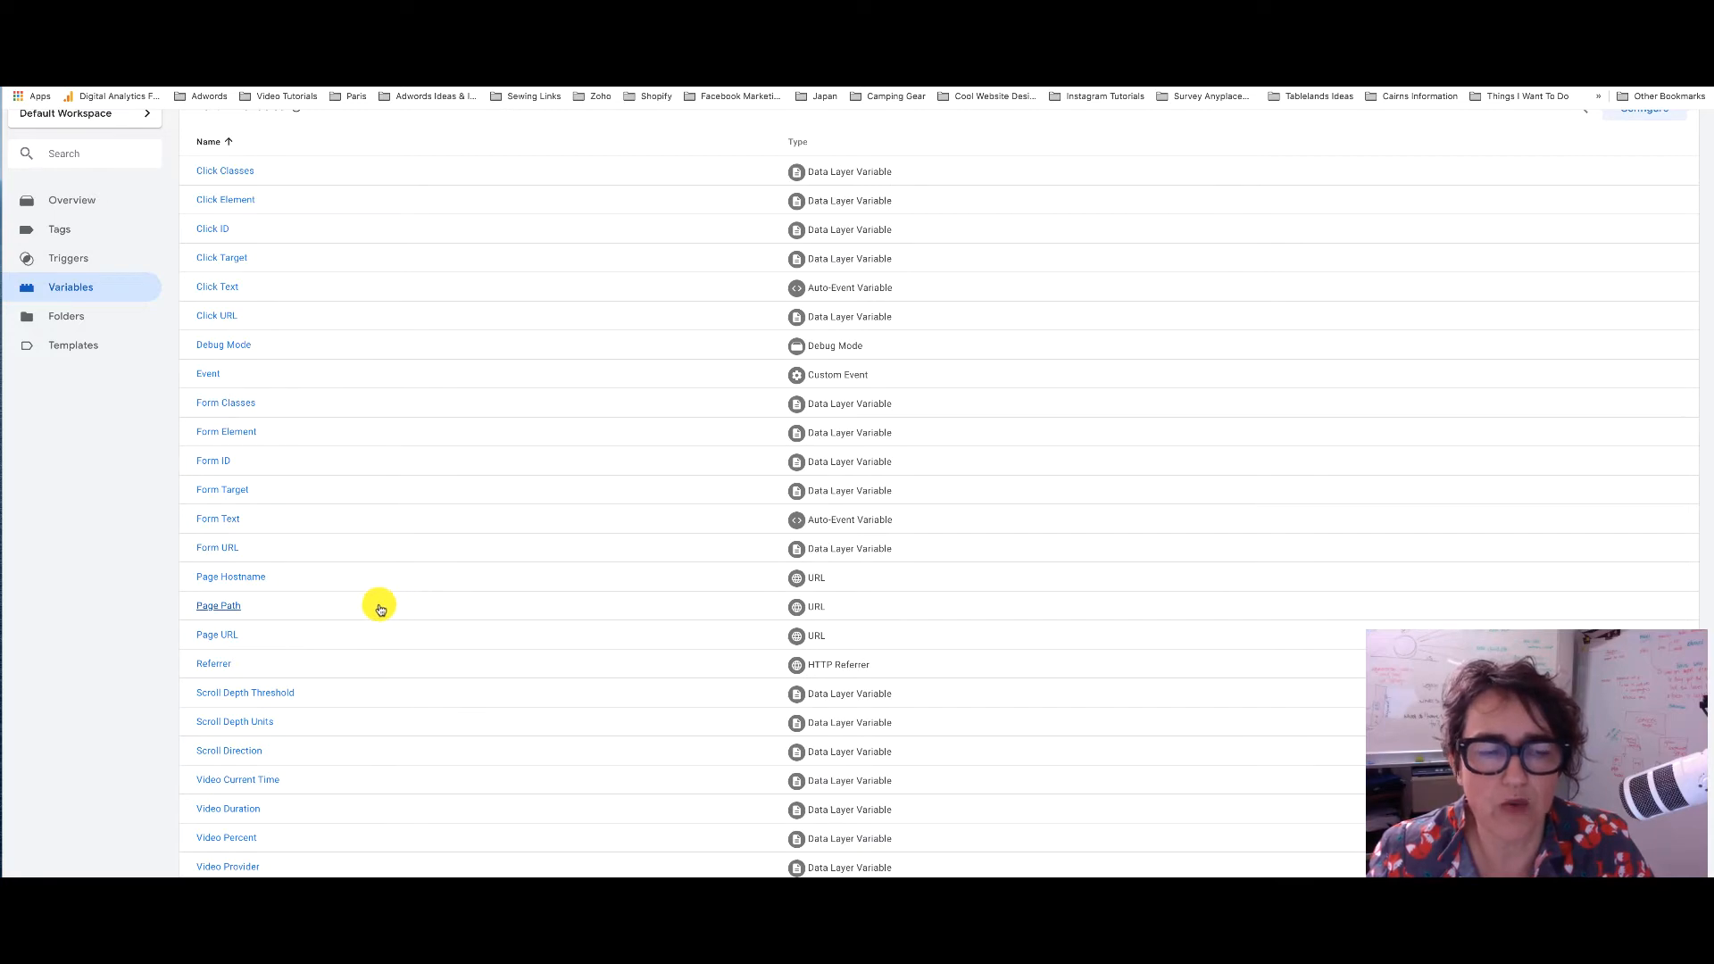
scroll(377, 606, down, 2)
scroll(380, 608, down, 2)
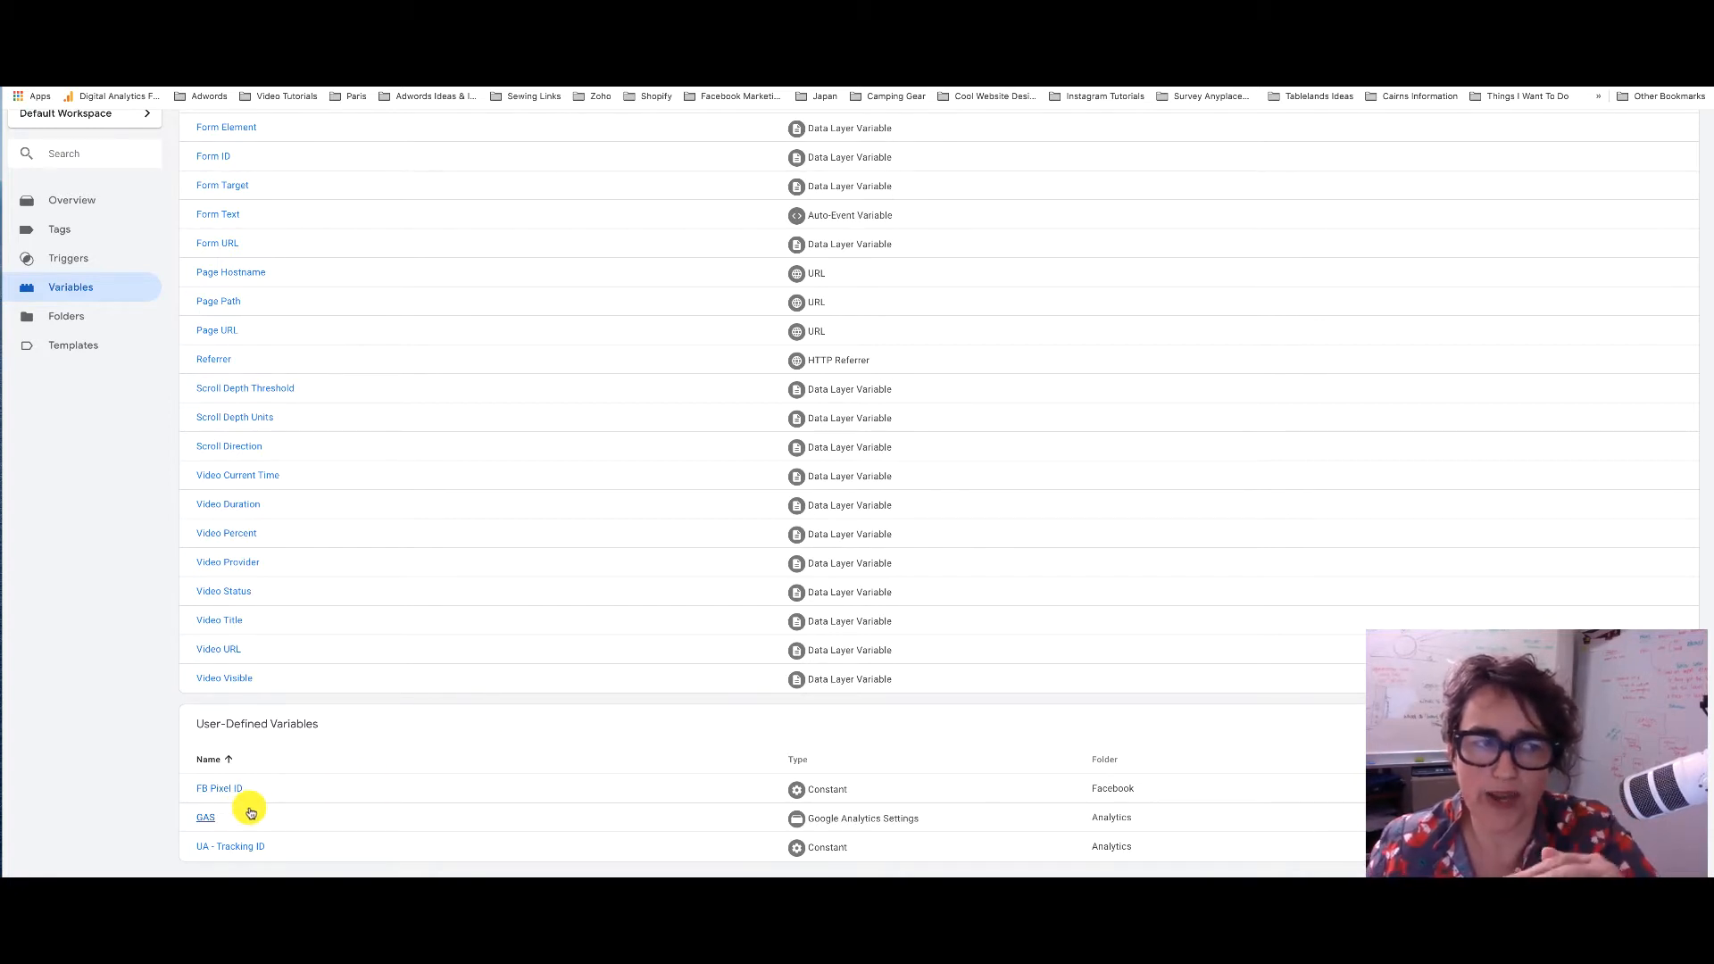
click(226, 848)
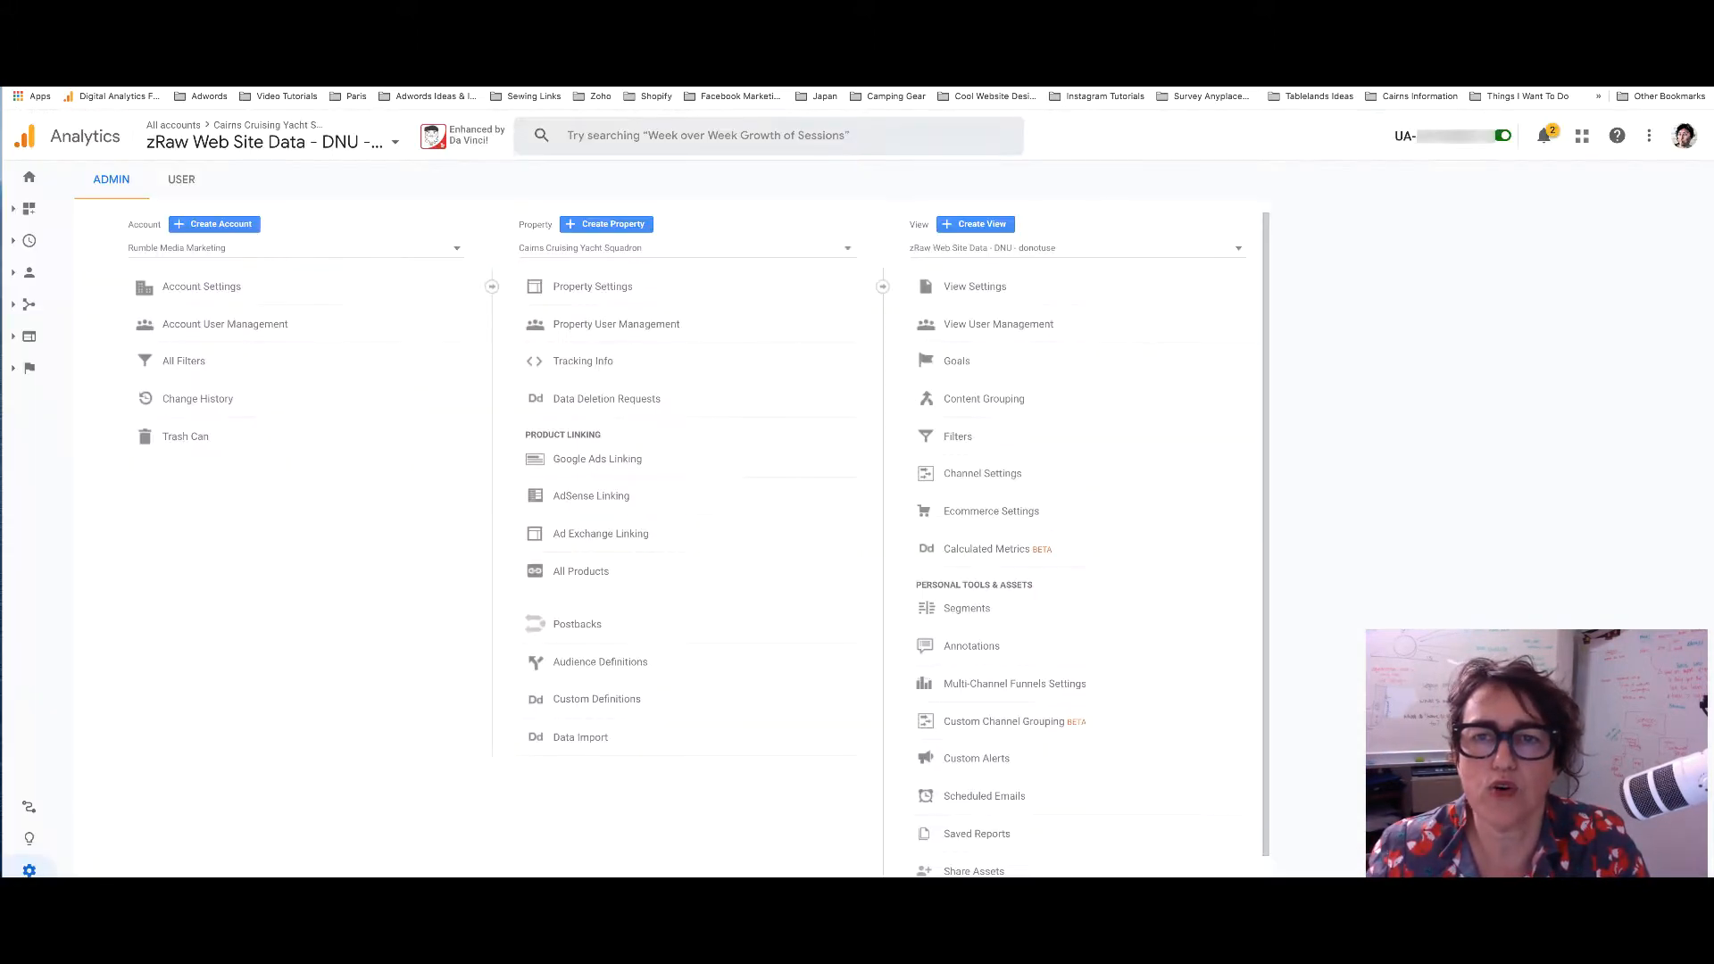
Copy the Cairns Cruising Yacht Squadron Tracking ID from Google Analytics and start editing the variable's value
click(650, 365)
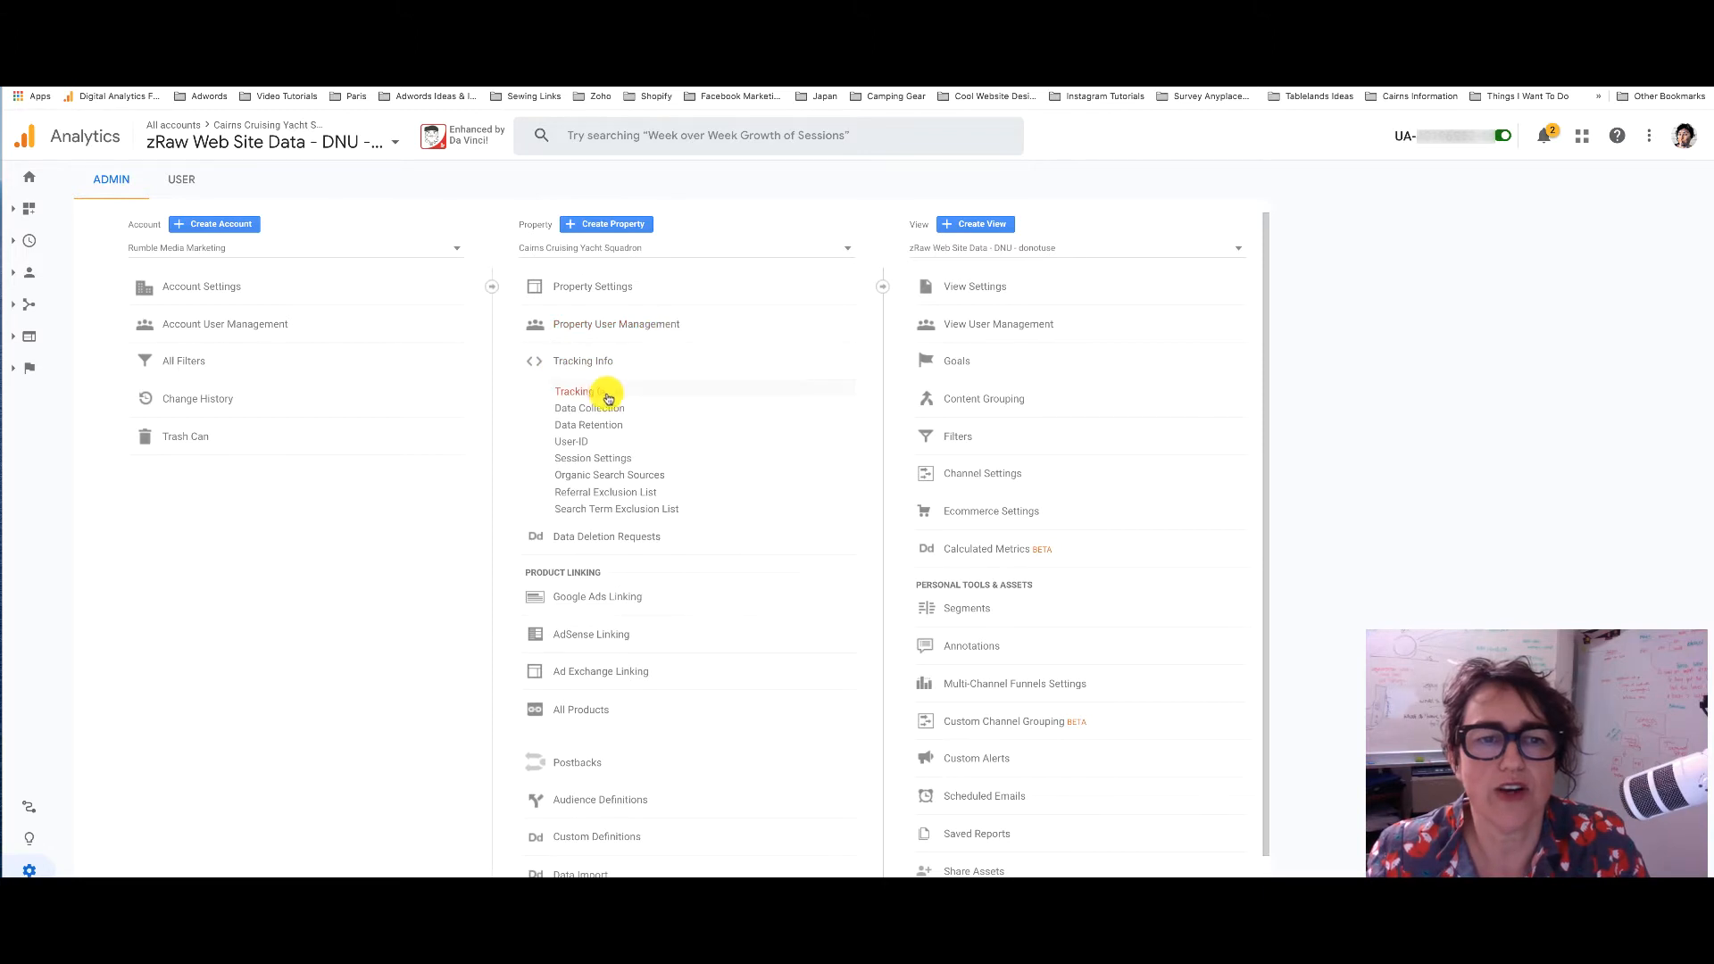
click(601, 391)
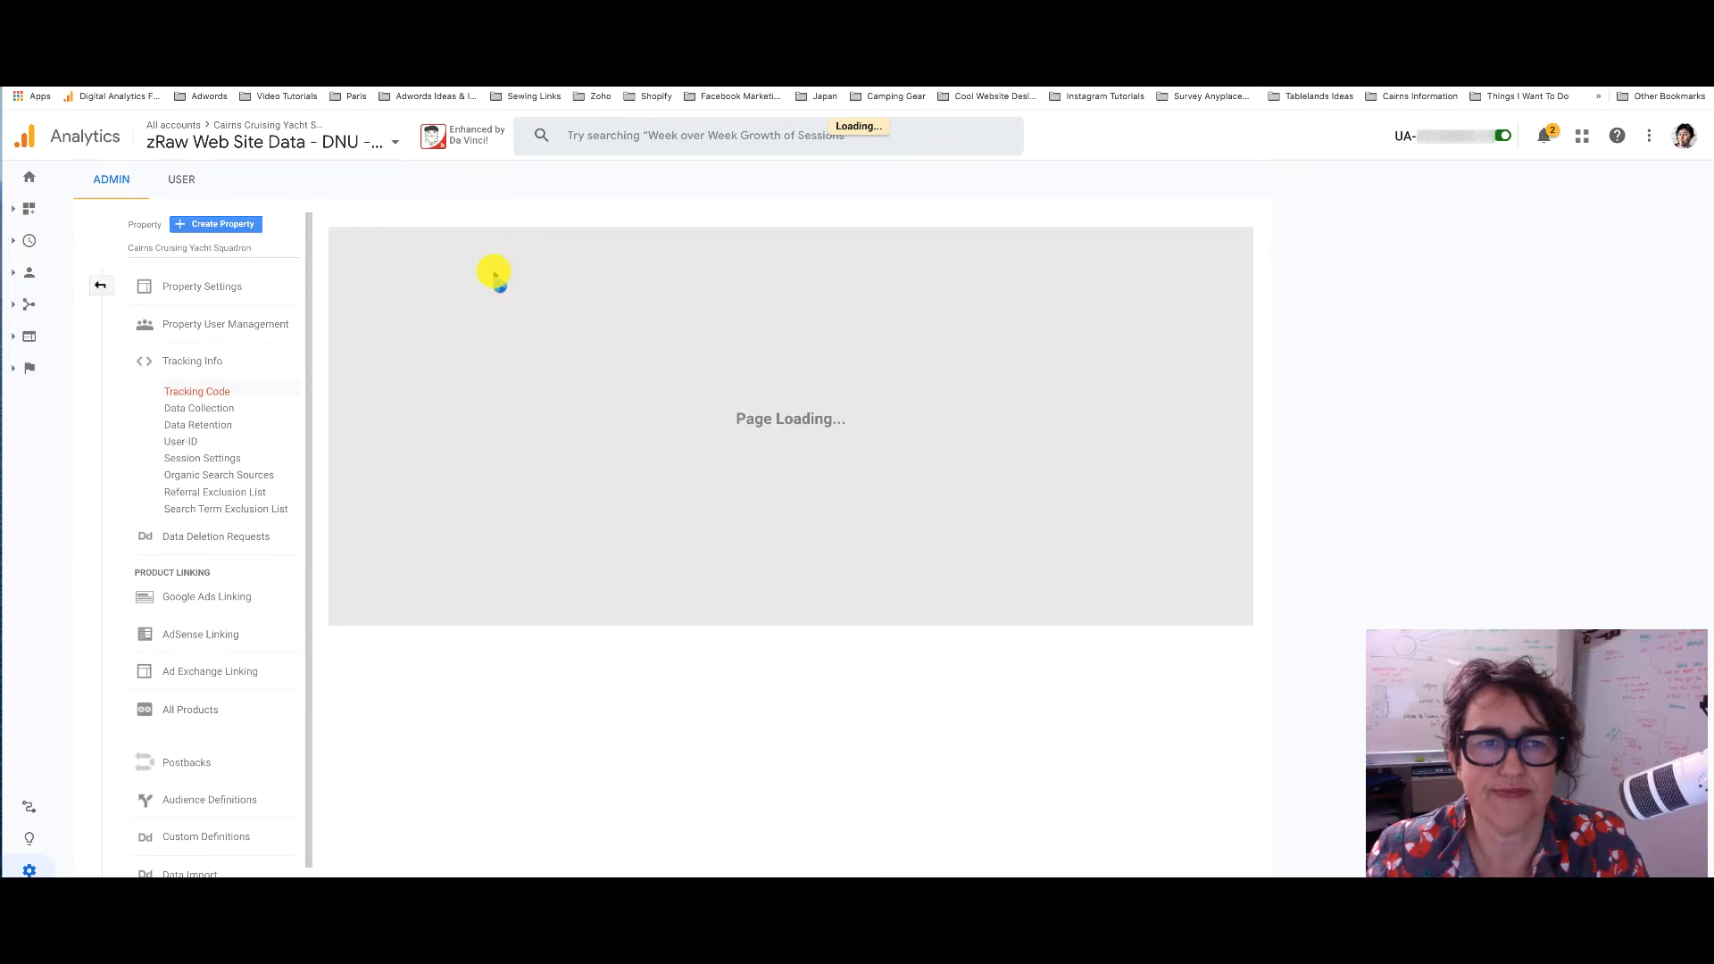
drag(439, 263, 331, 262)
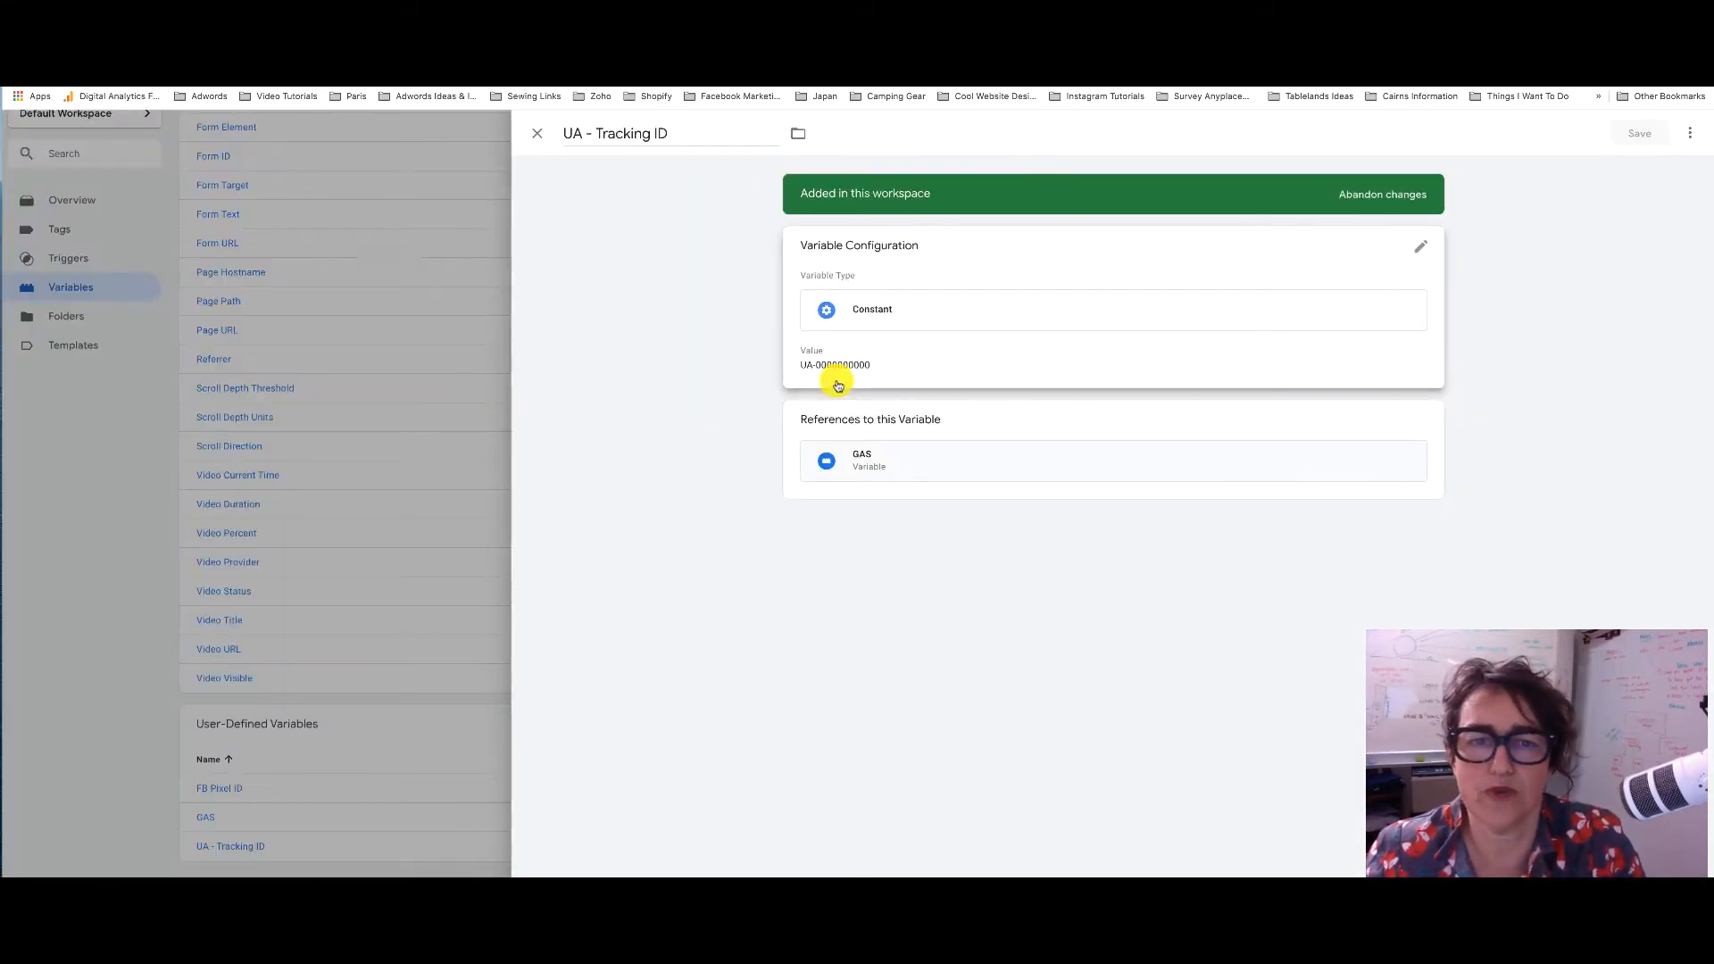
click(879, 382)
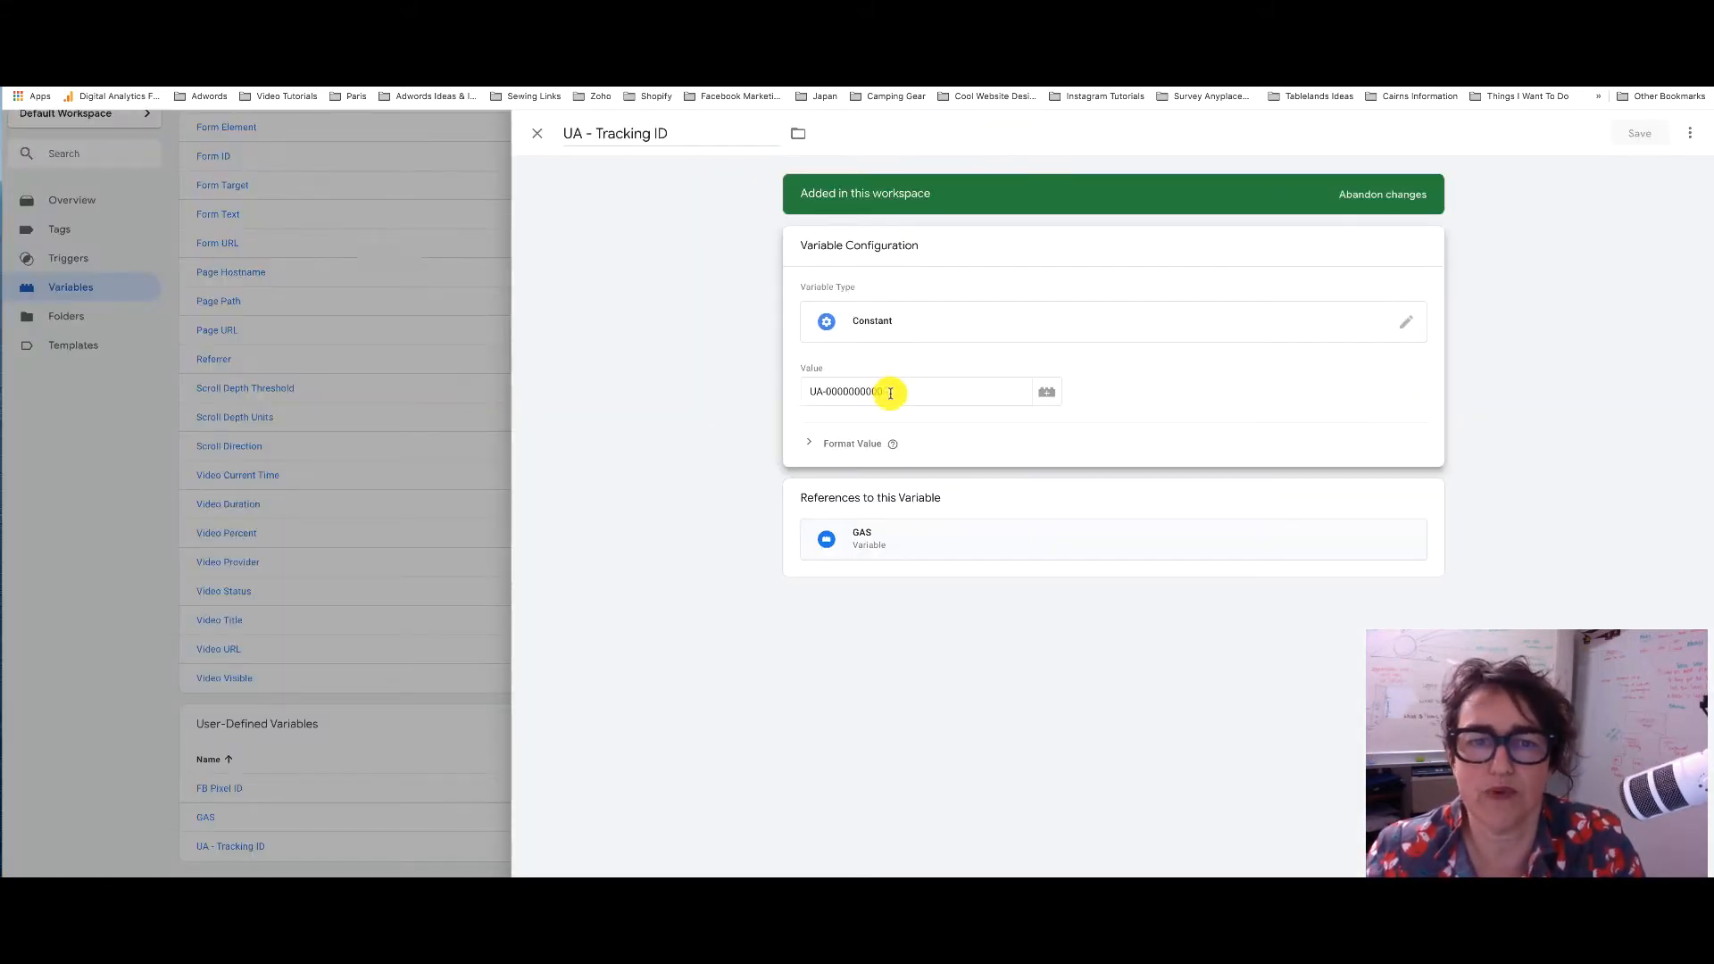
drag(891, 393, 800, 395)
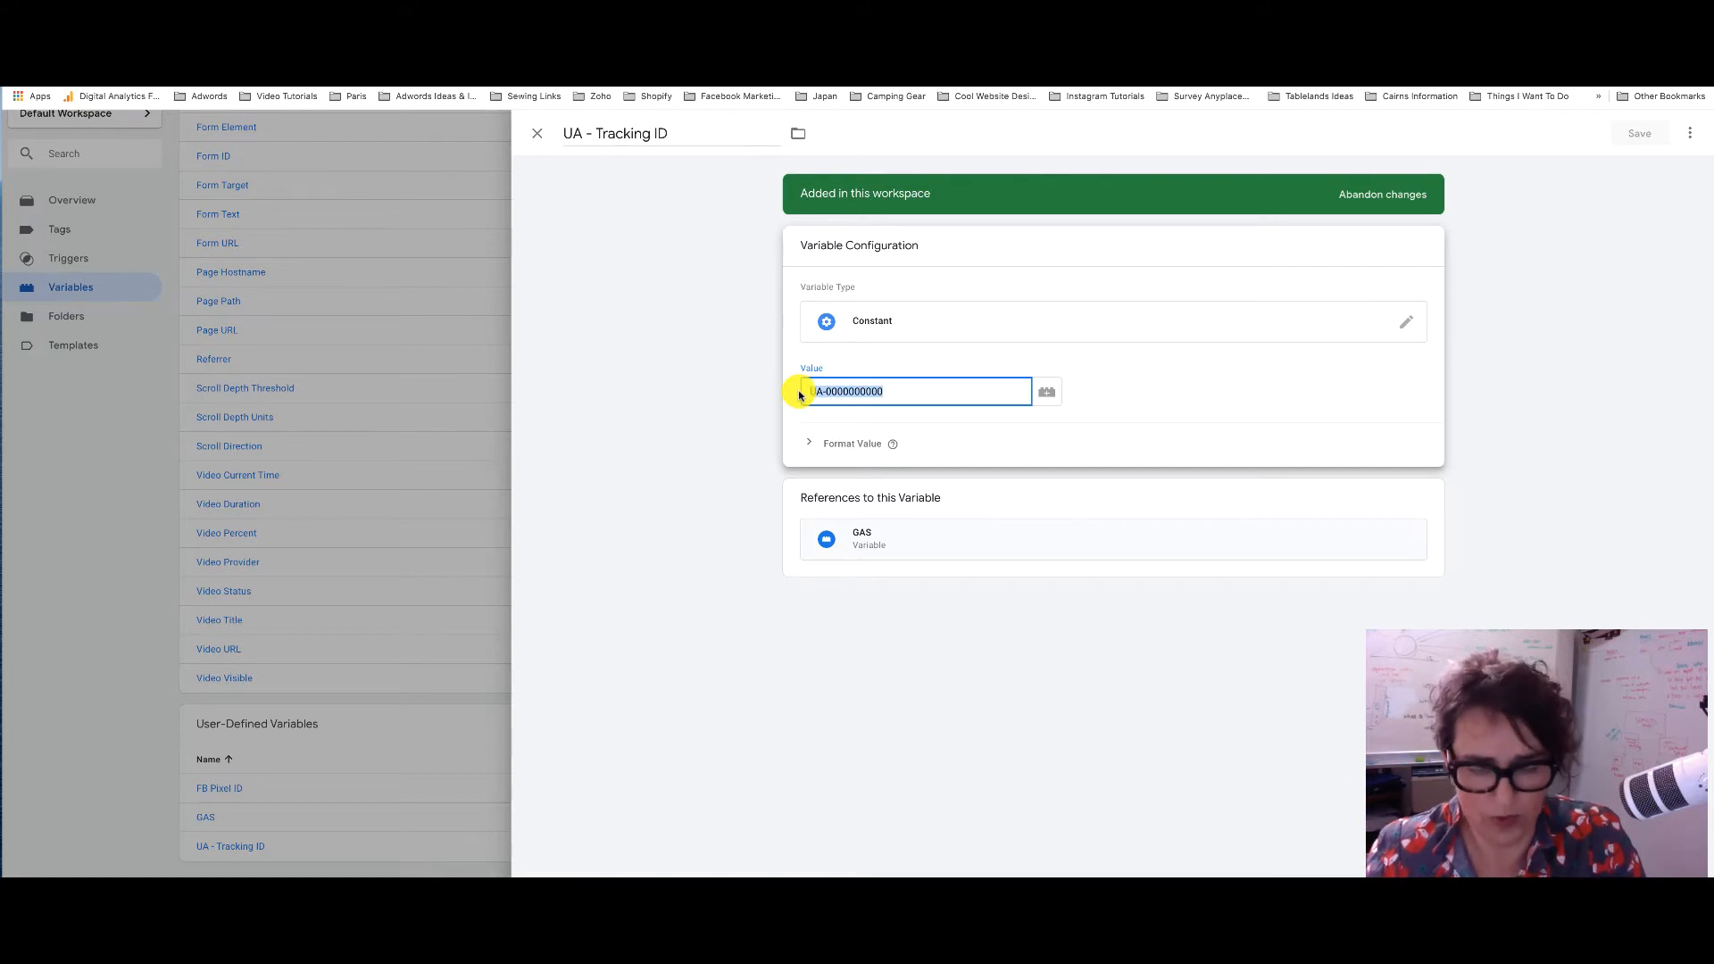
key(super+v)
click(1647, 133)
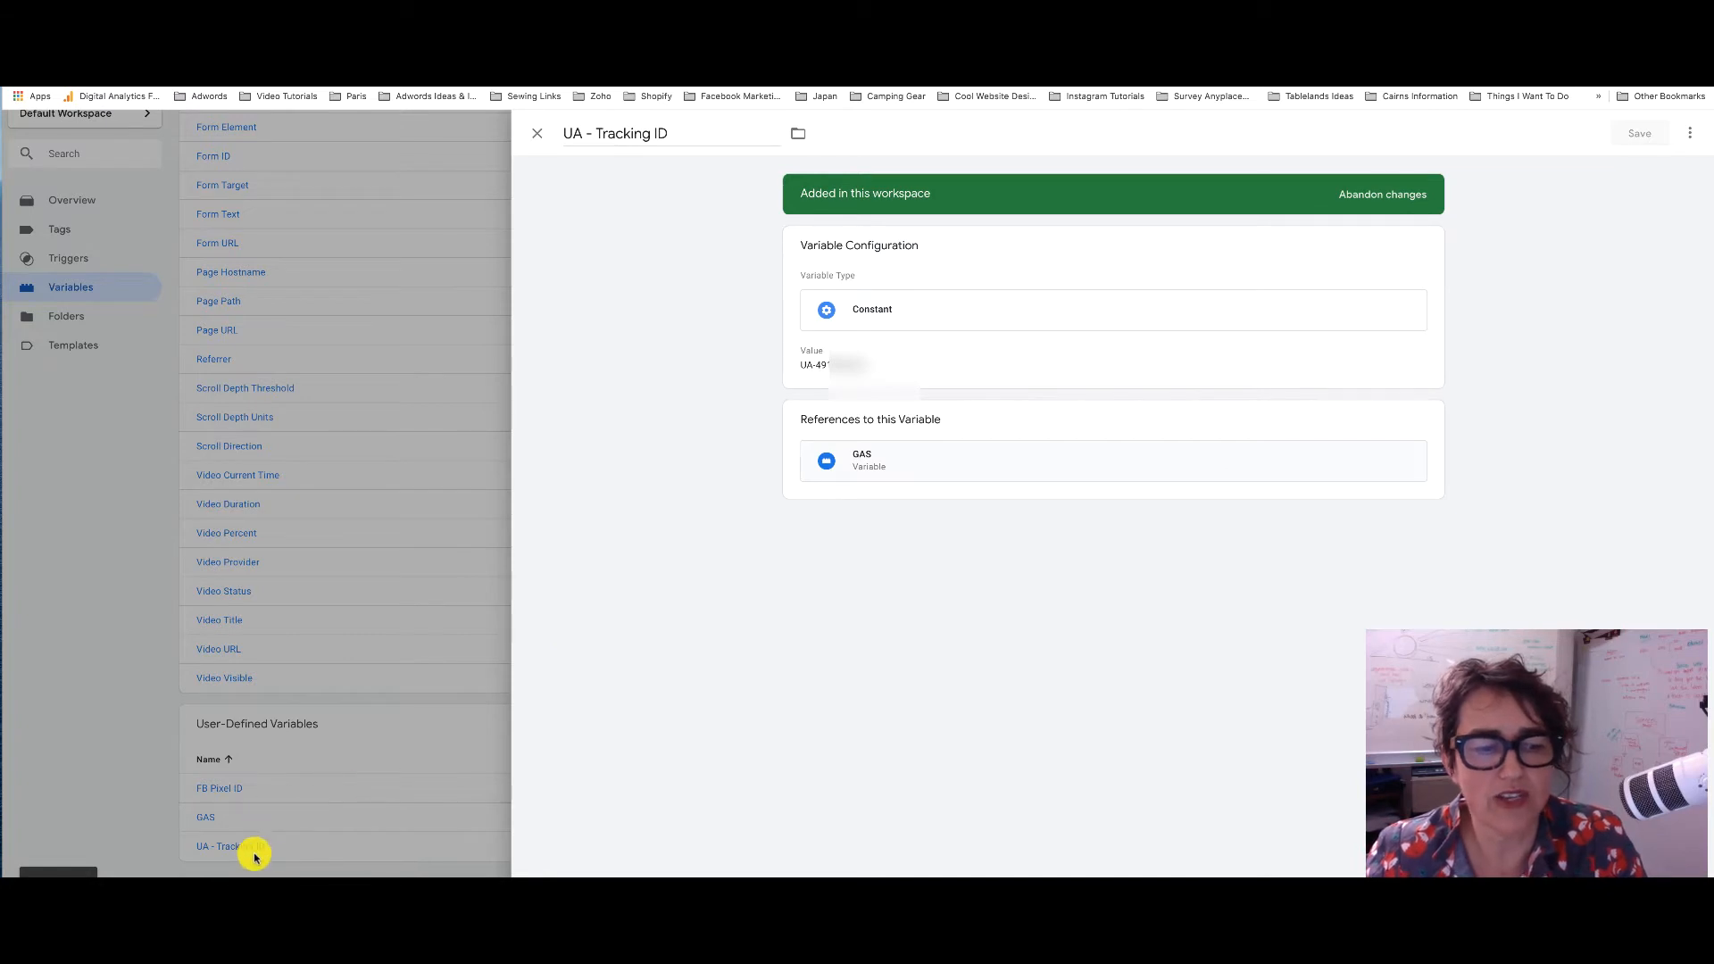
click(203, 826)
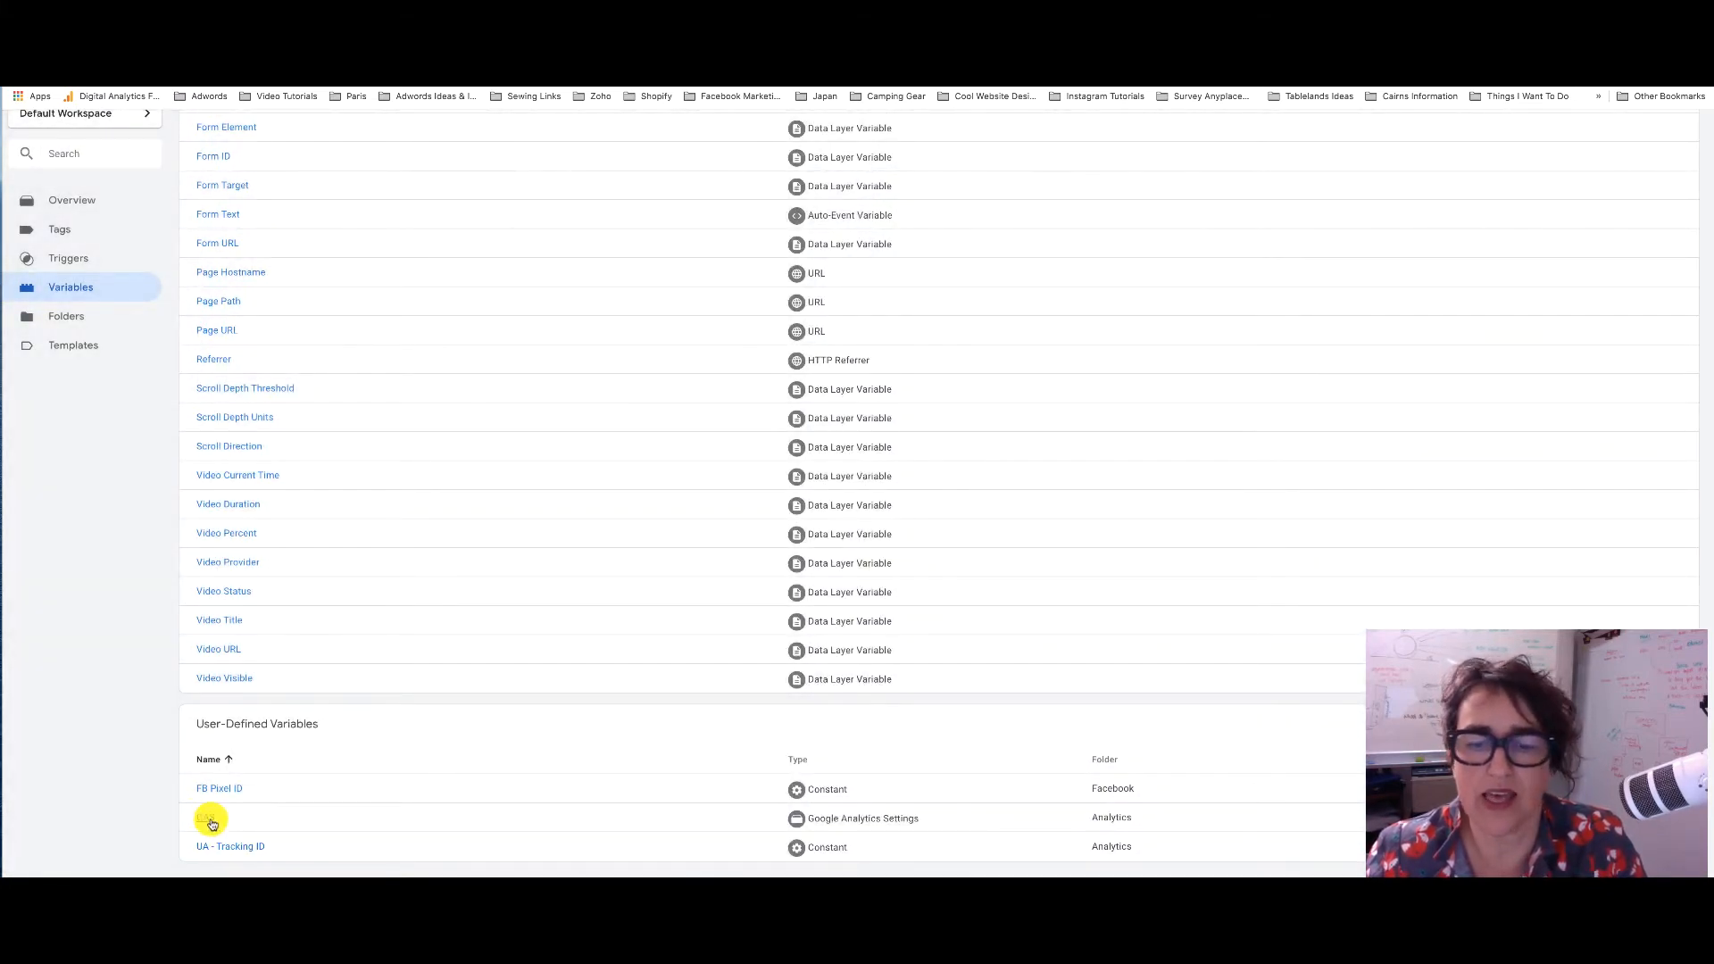
Edit the GAS variable's configuration, expanding More Settings and Cross Domain Tracking; Ecommerce stays collapsed
click(211, 822)
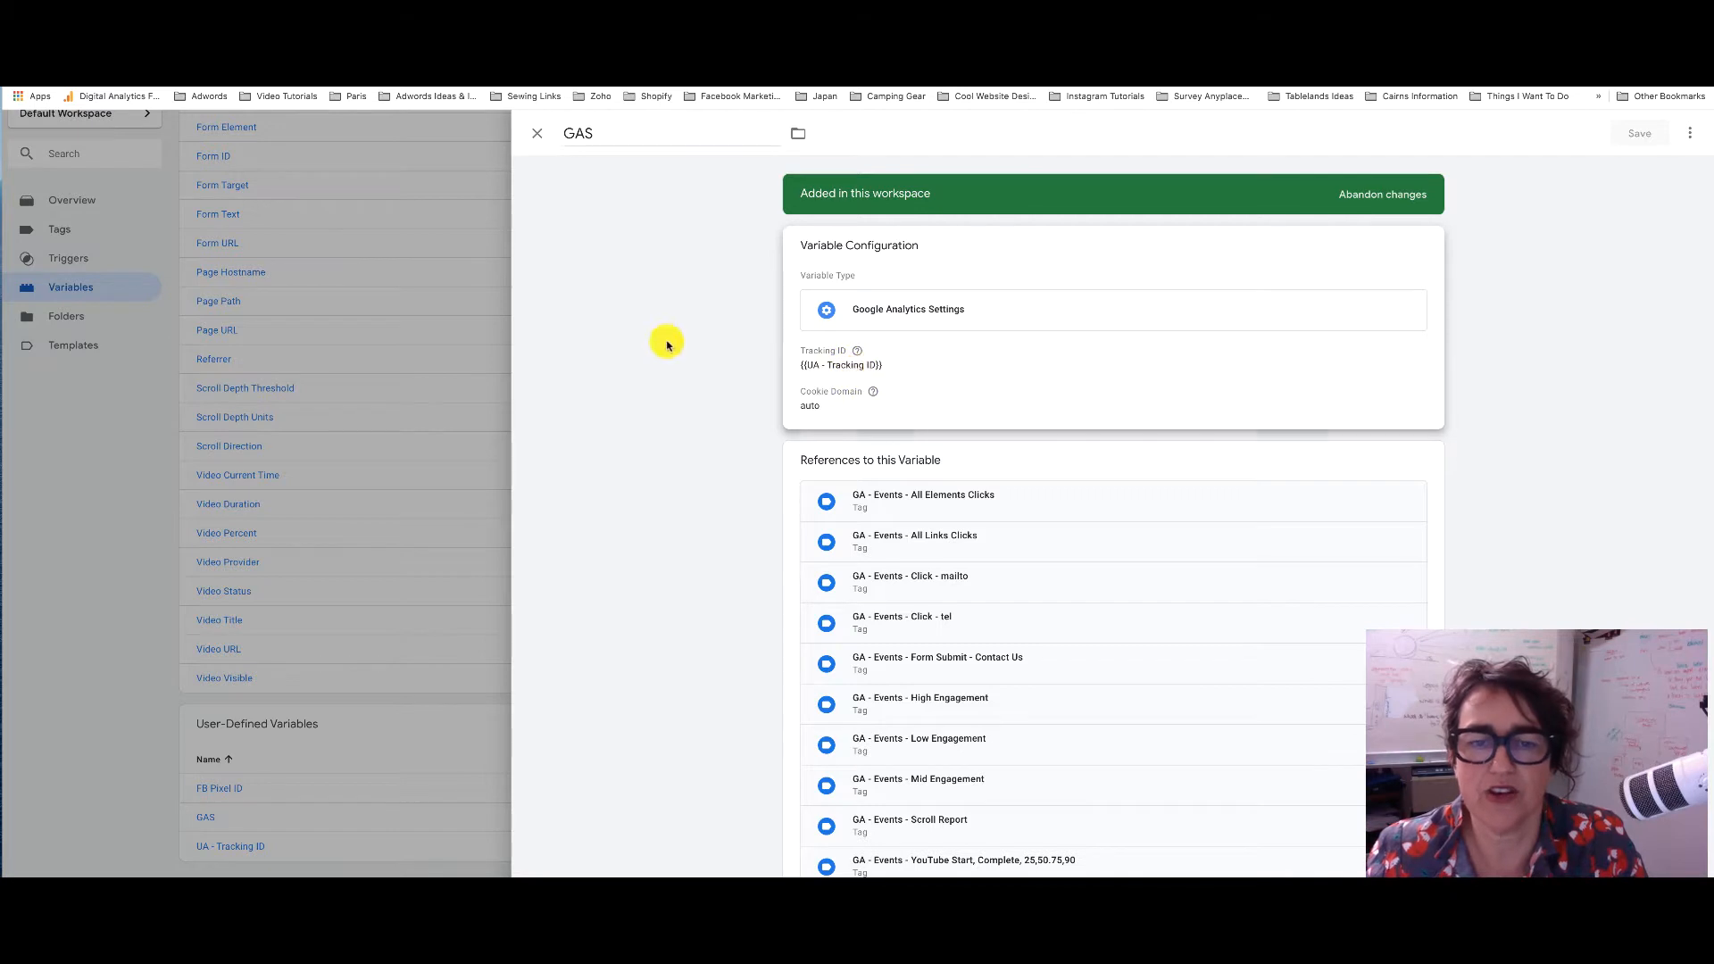
scroll(941, 353, down, 1)
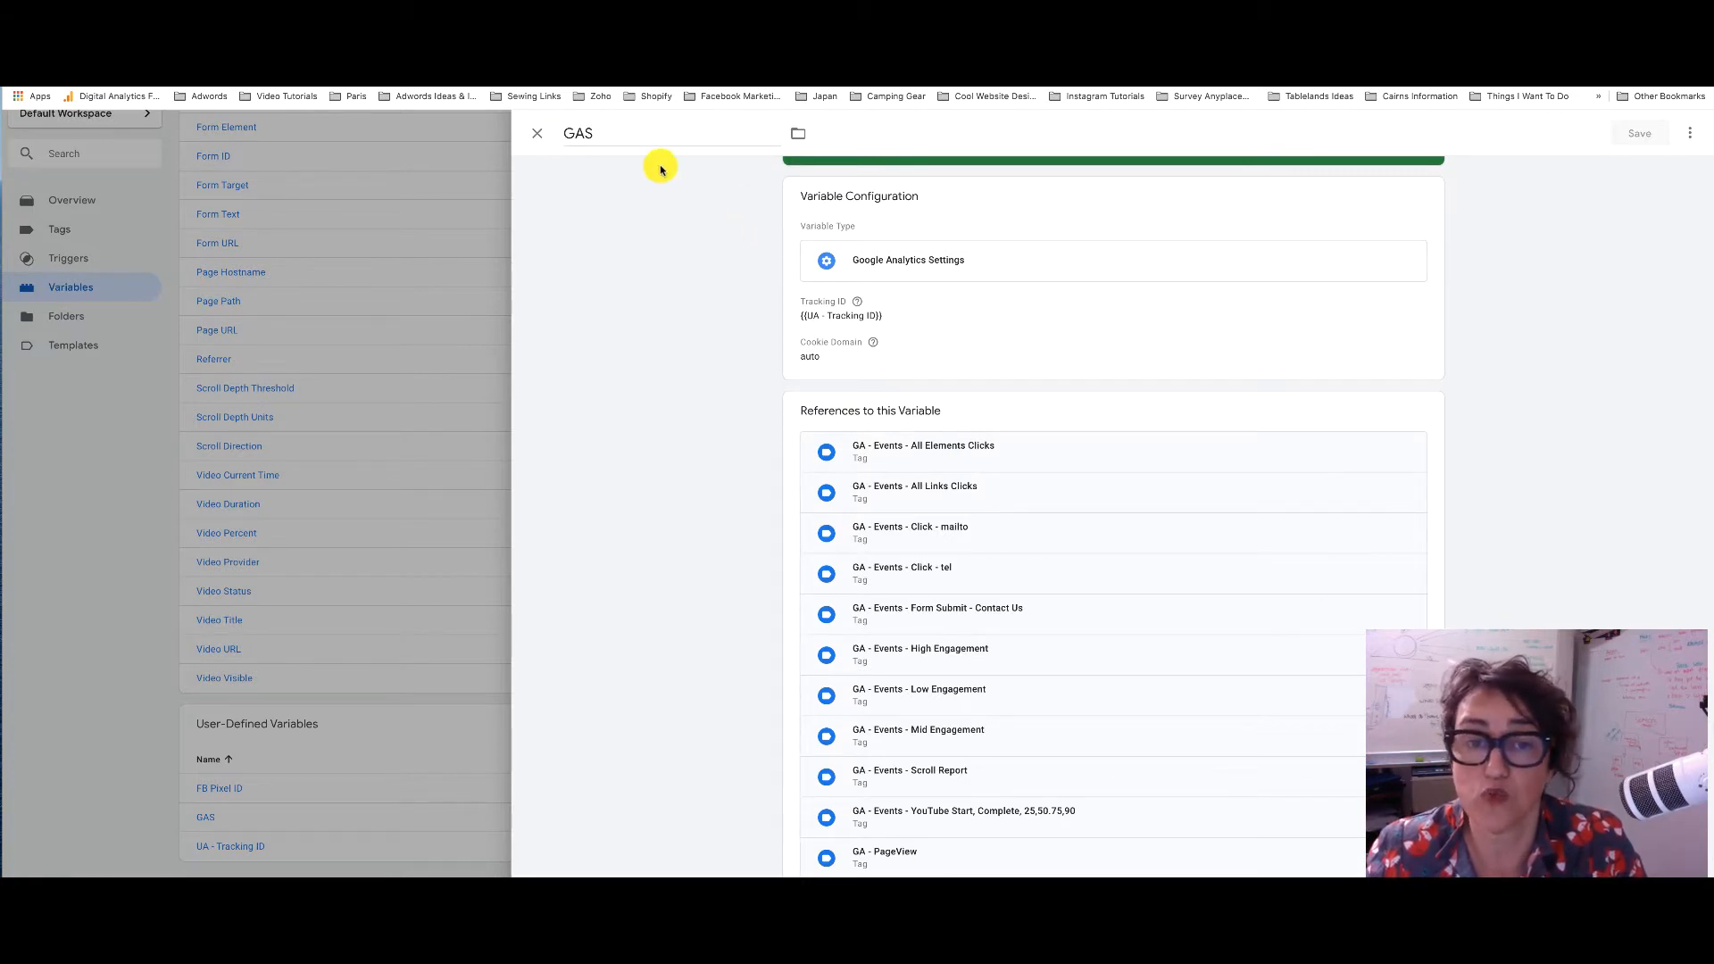
click(971, 361)
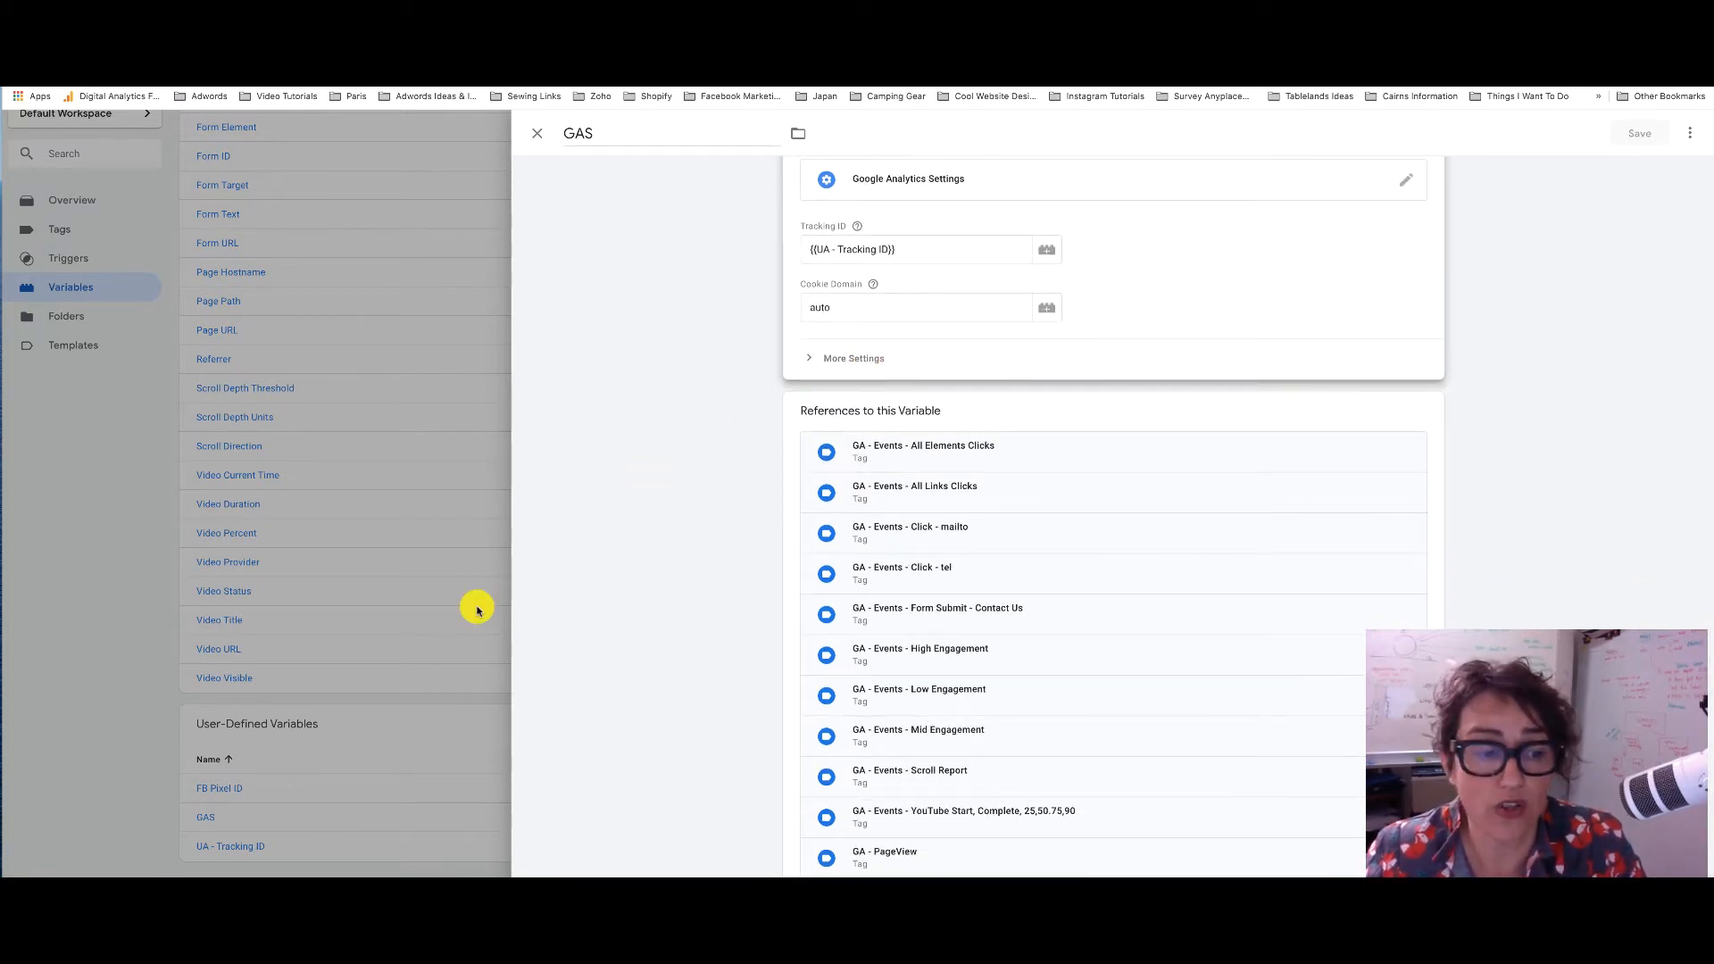
click(873, 356)
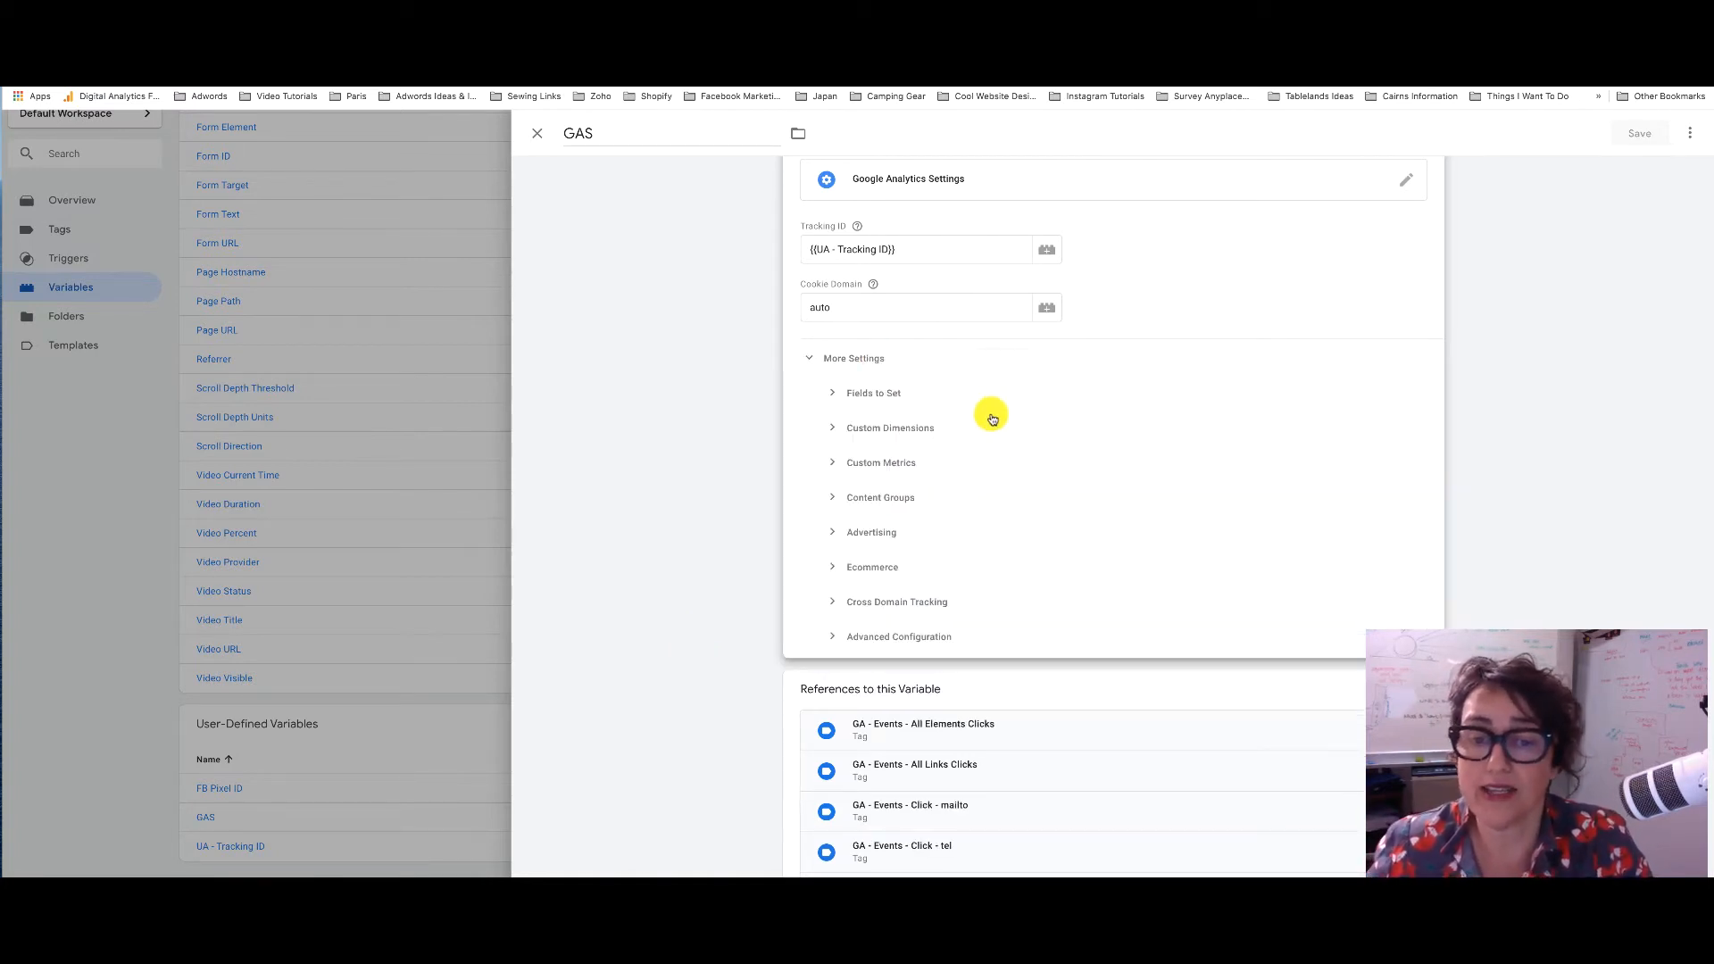
click(835, 604)
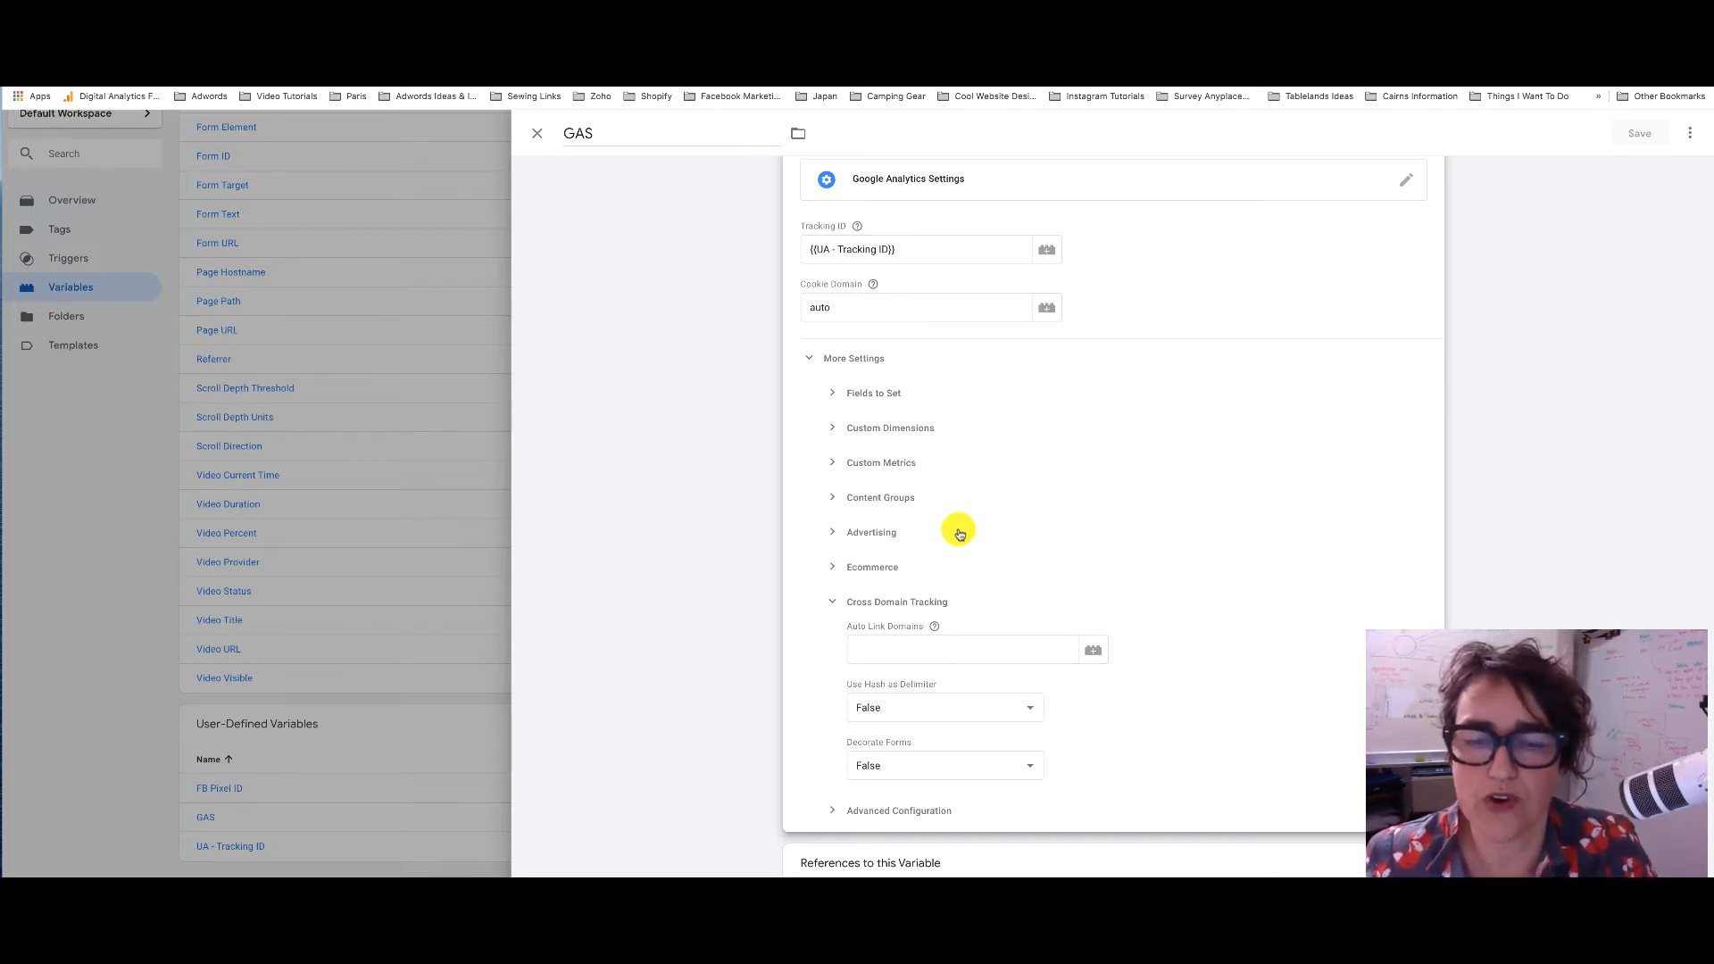
click(837, 571)
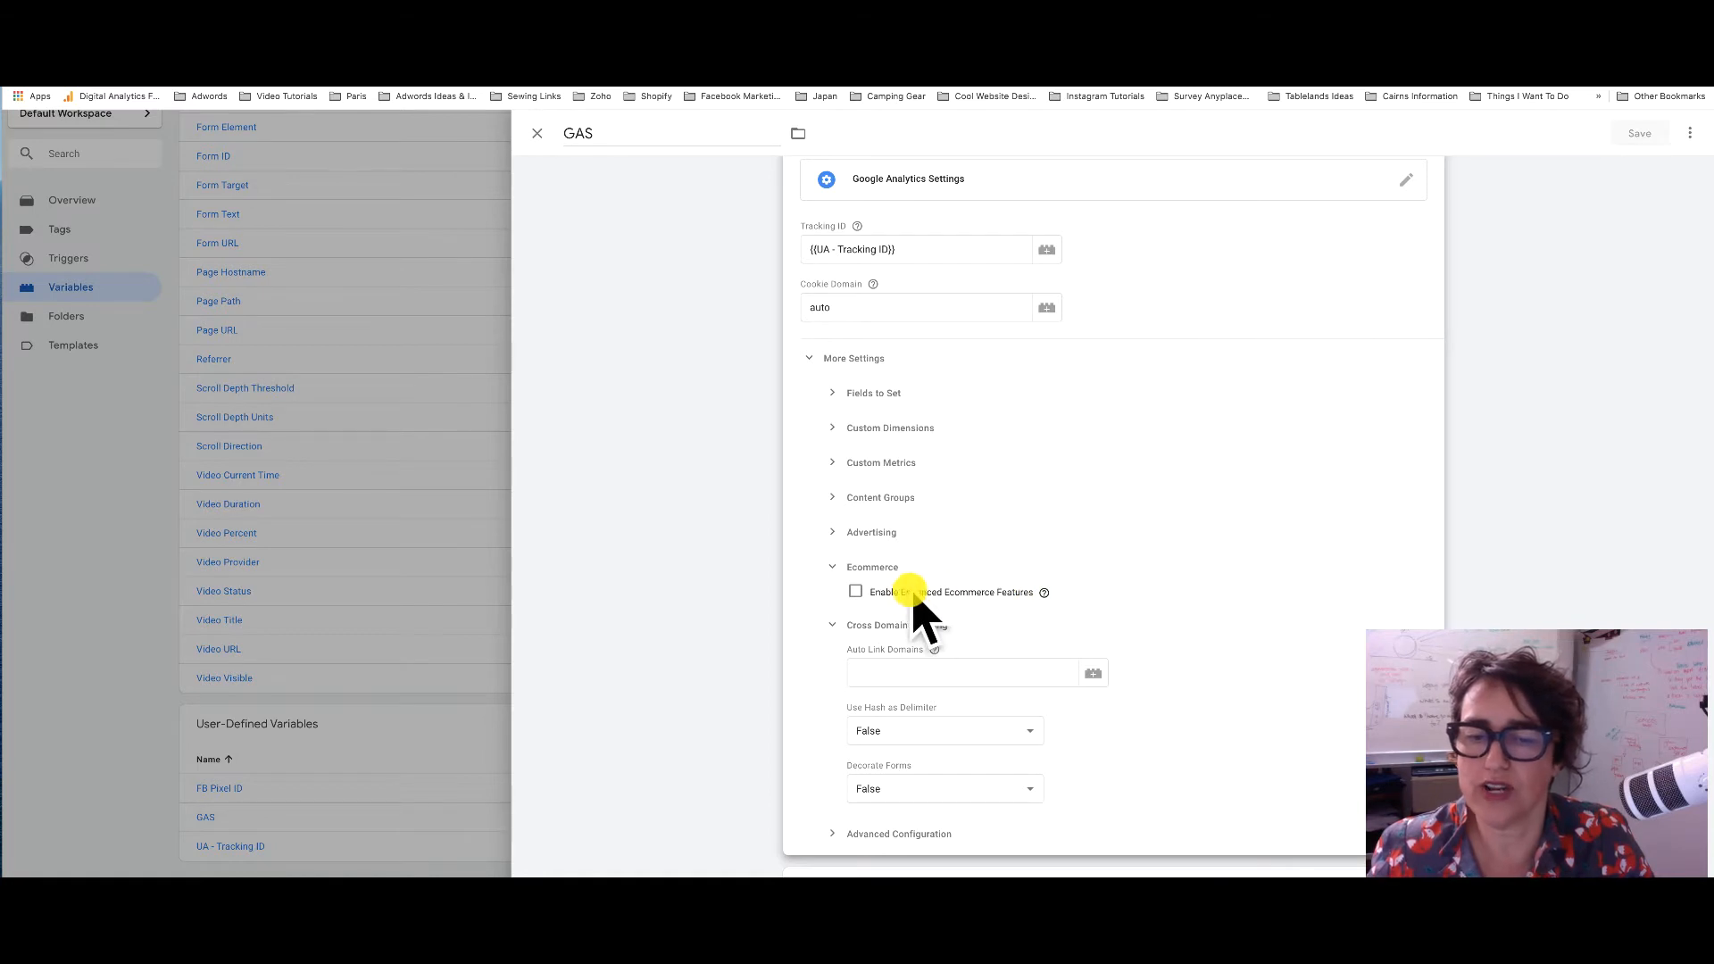
click(837, 570)
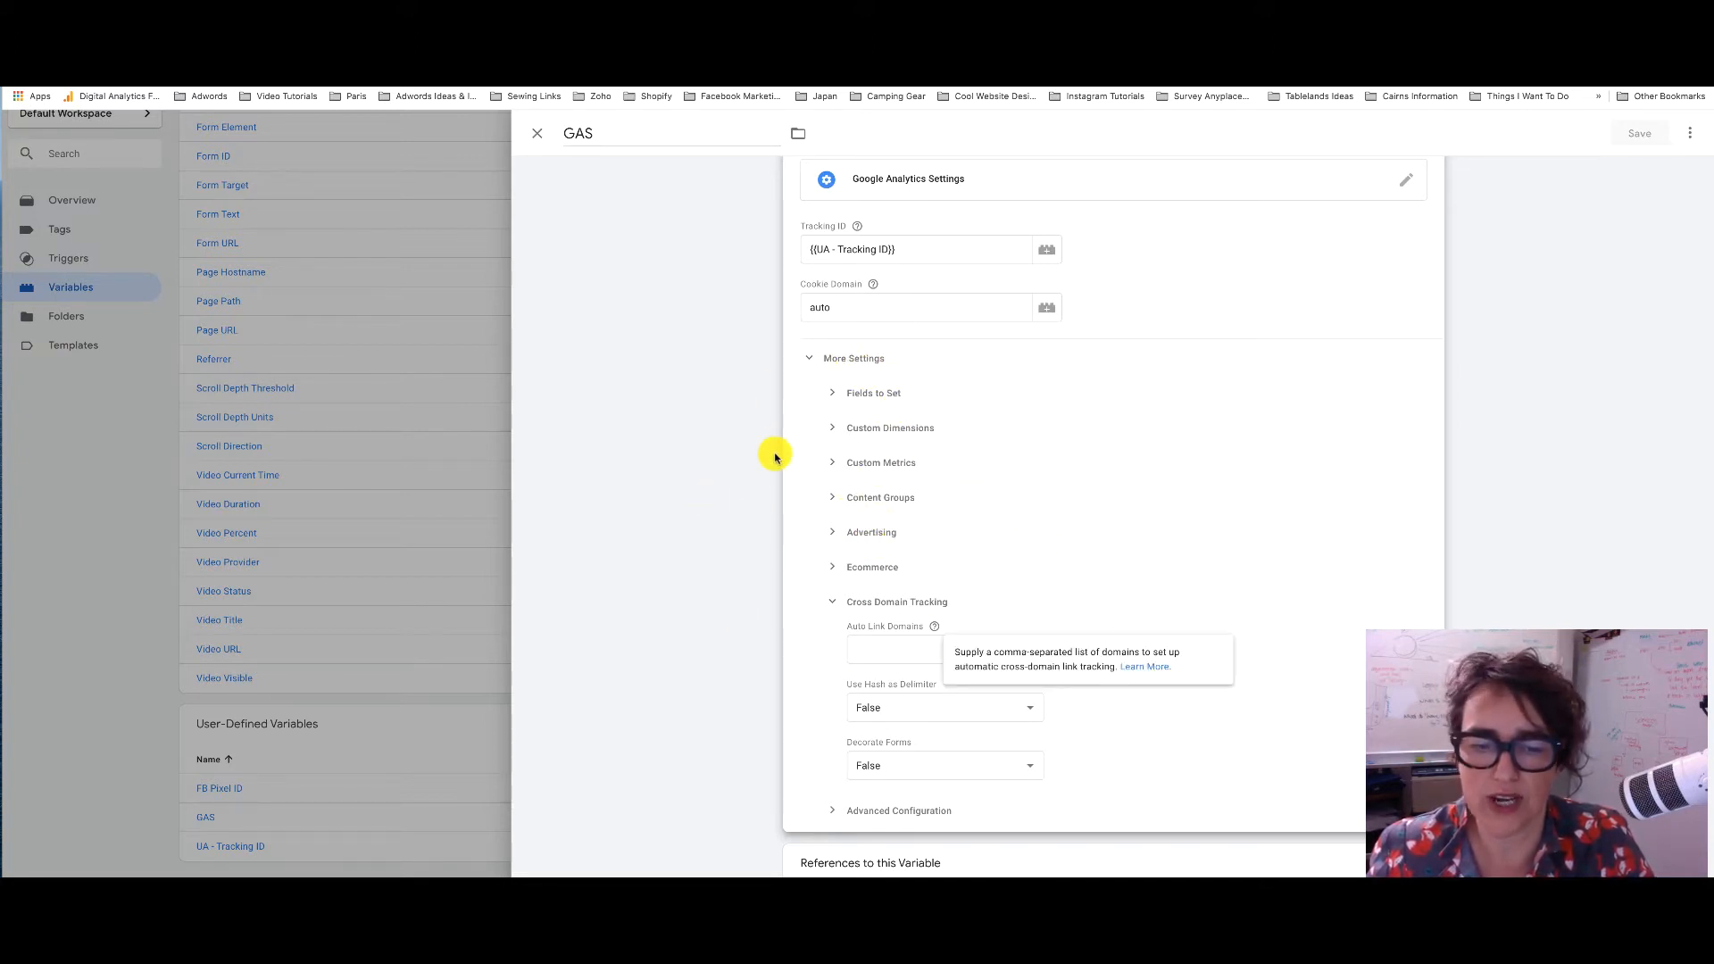
scroll(775, 457, down, 5)
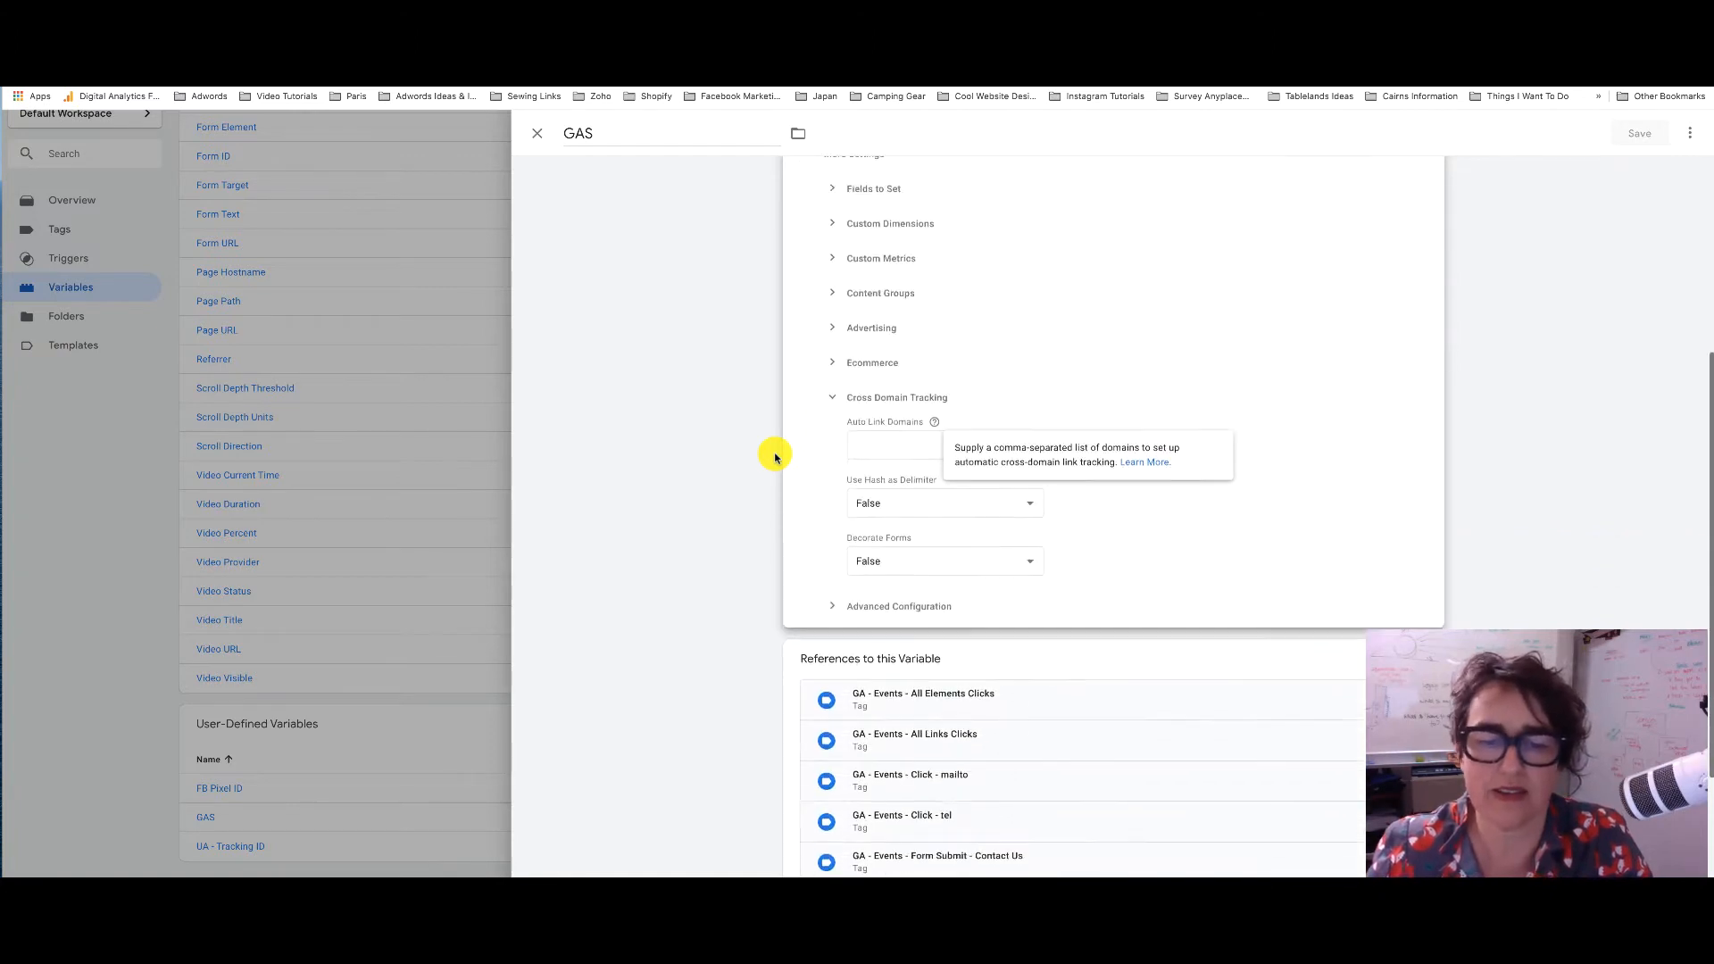
scroll(775, 457, up, 4)
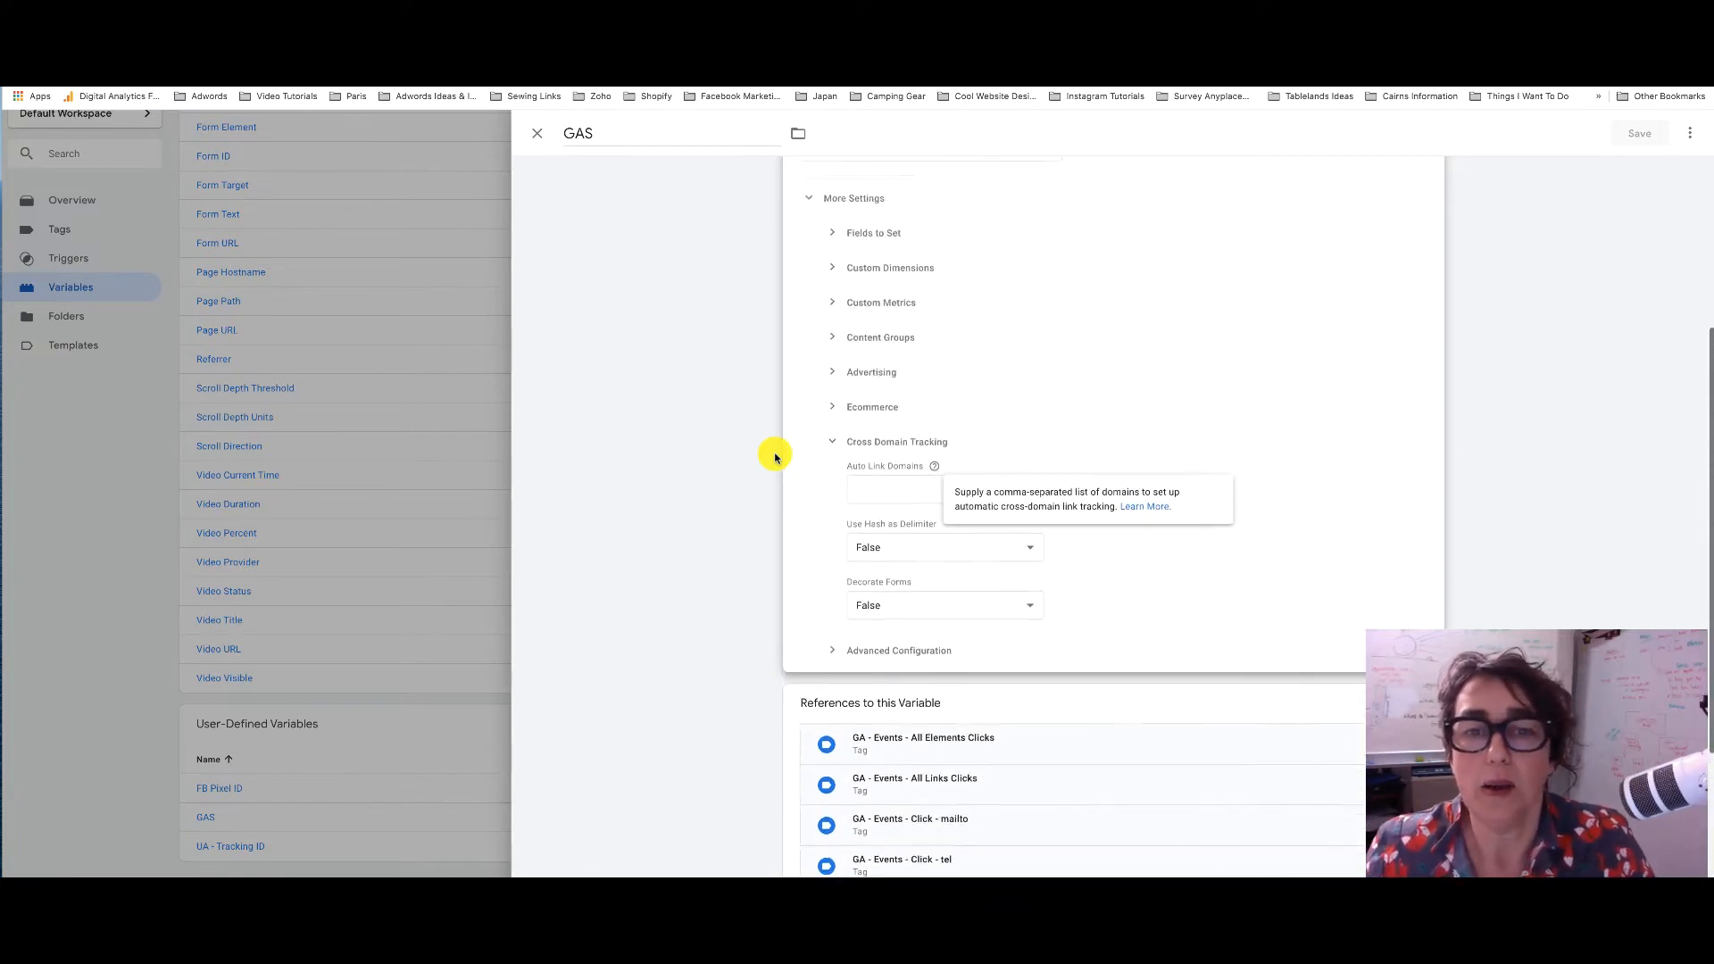
Check the Auto Link Domains field under Cross Domain Tracking, then close the GAS variable editor
click(875, 541)
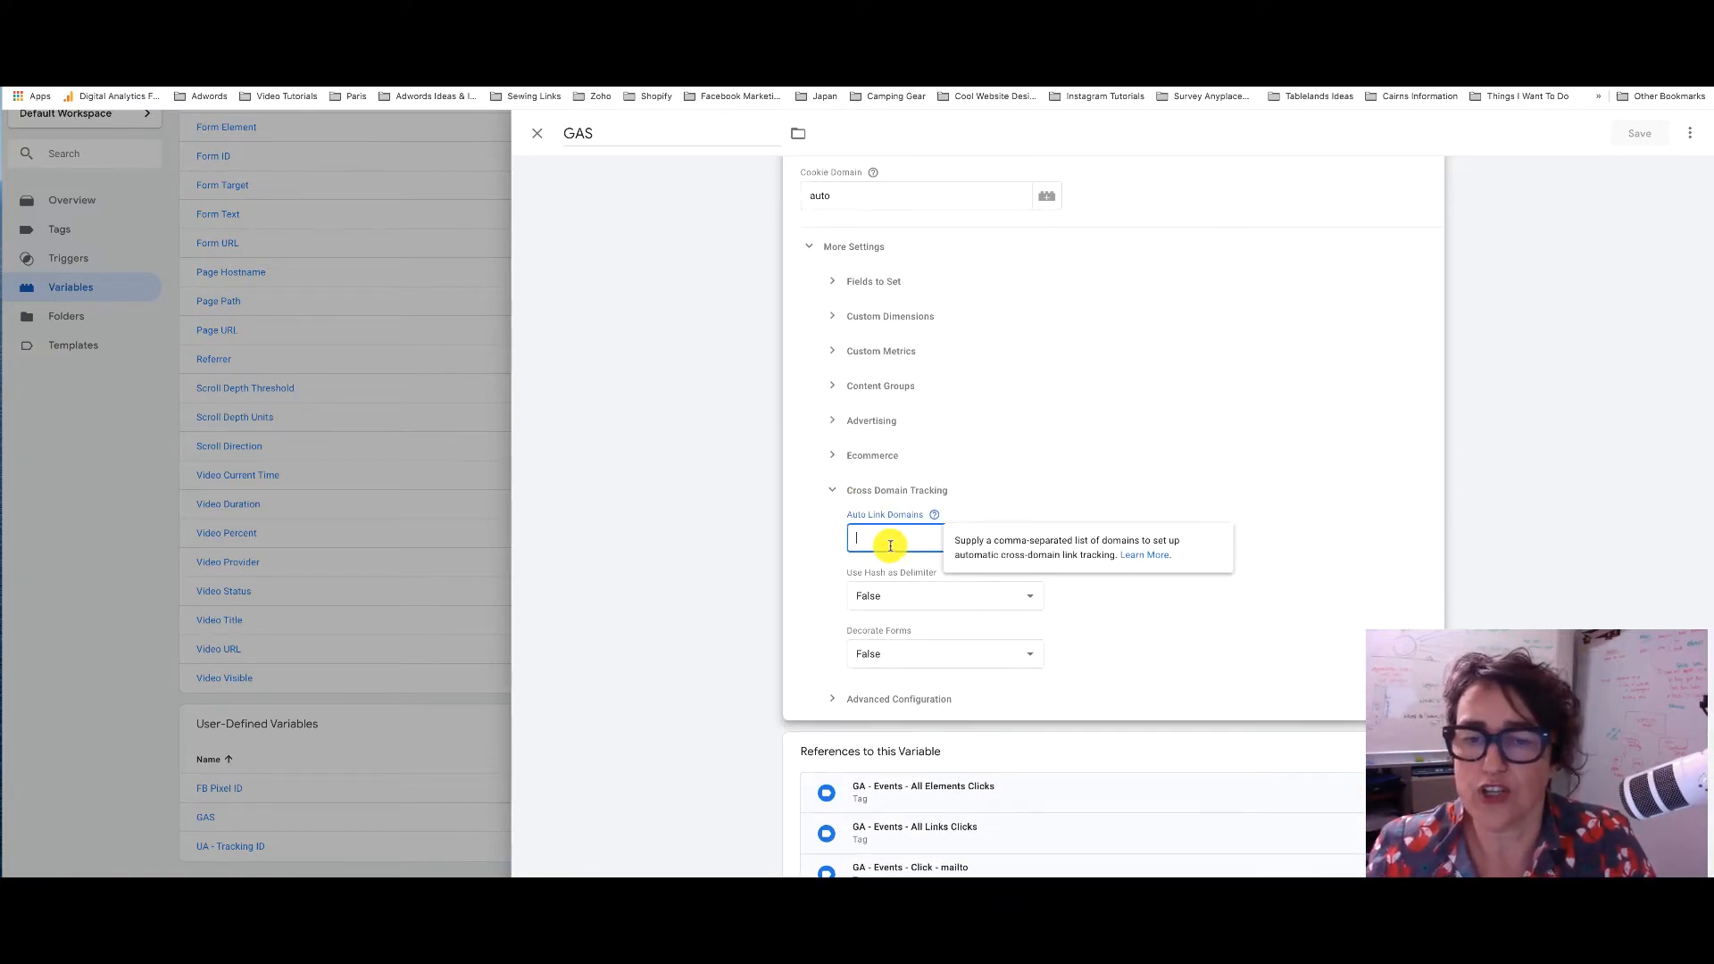
click(812, 494)
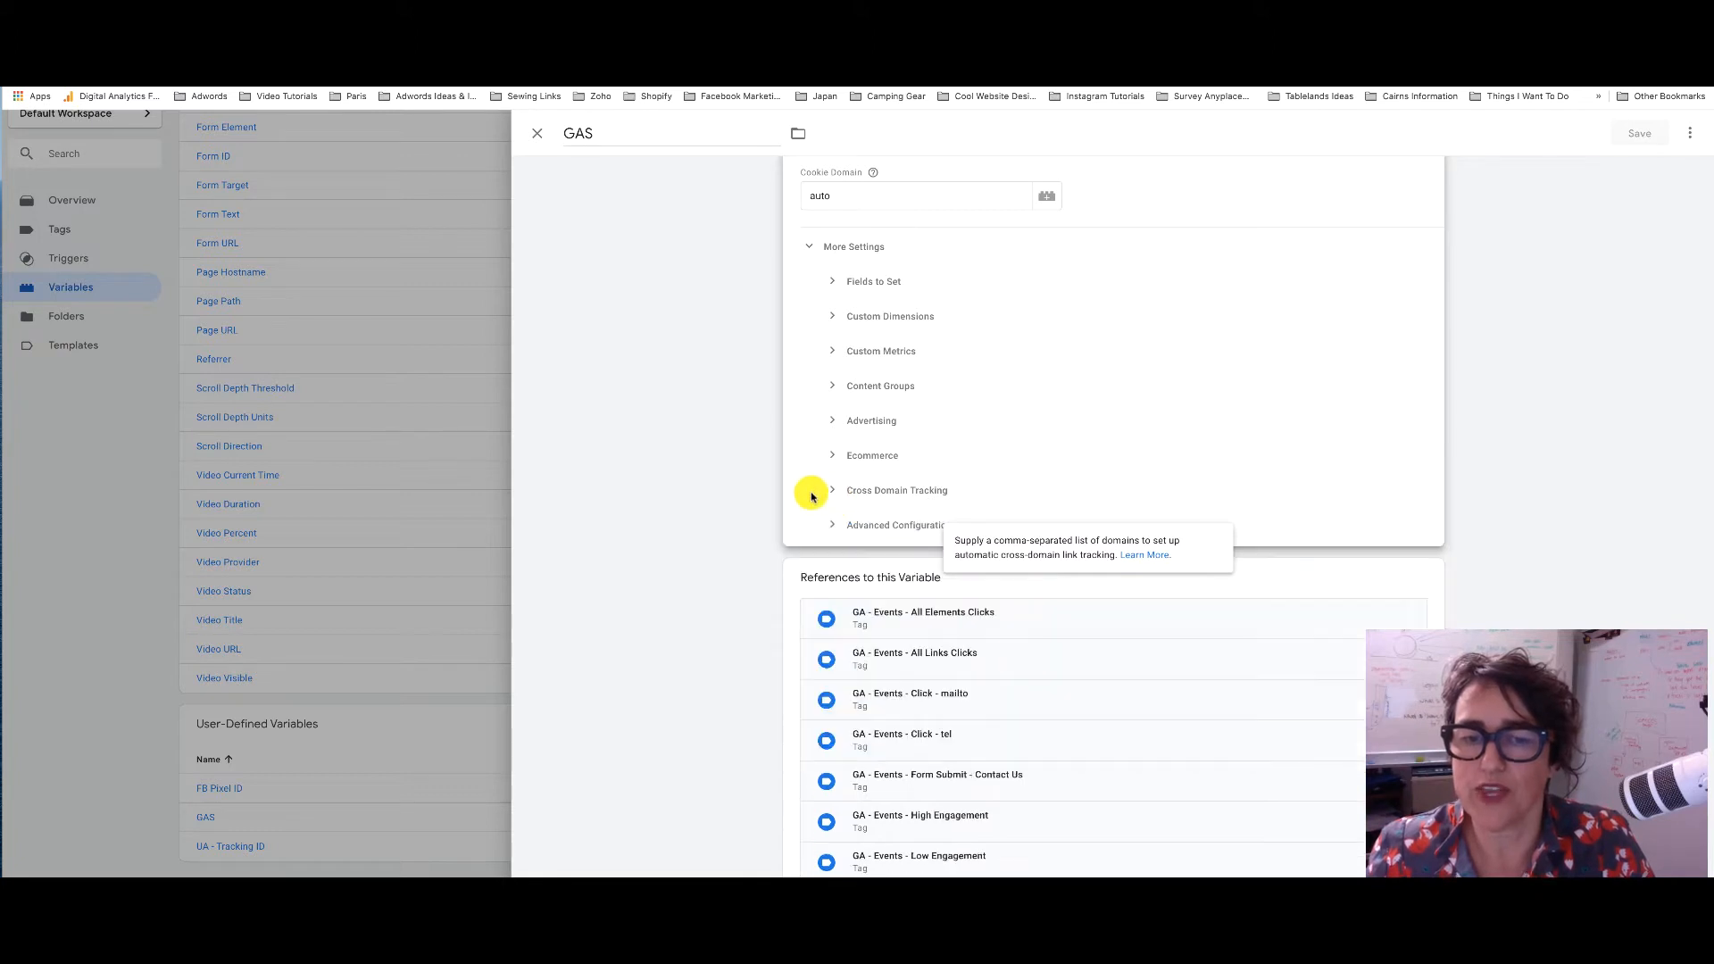
scroll(812, 497, up, 3)
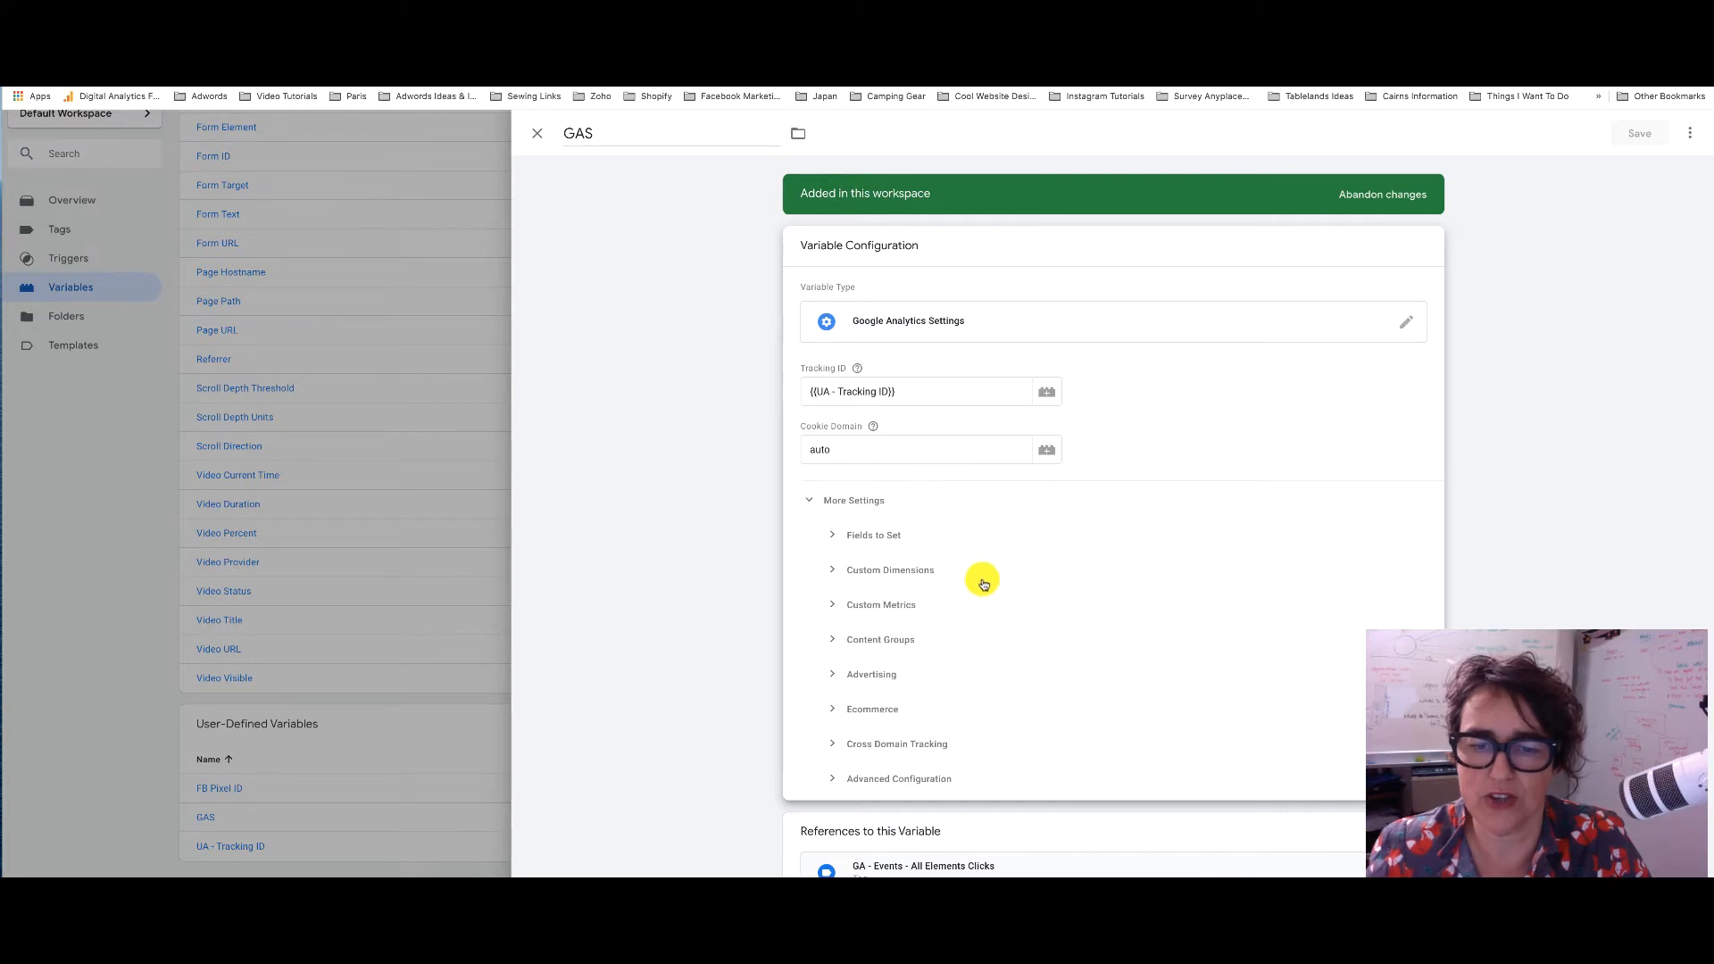
click(893, 745)
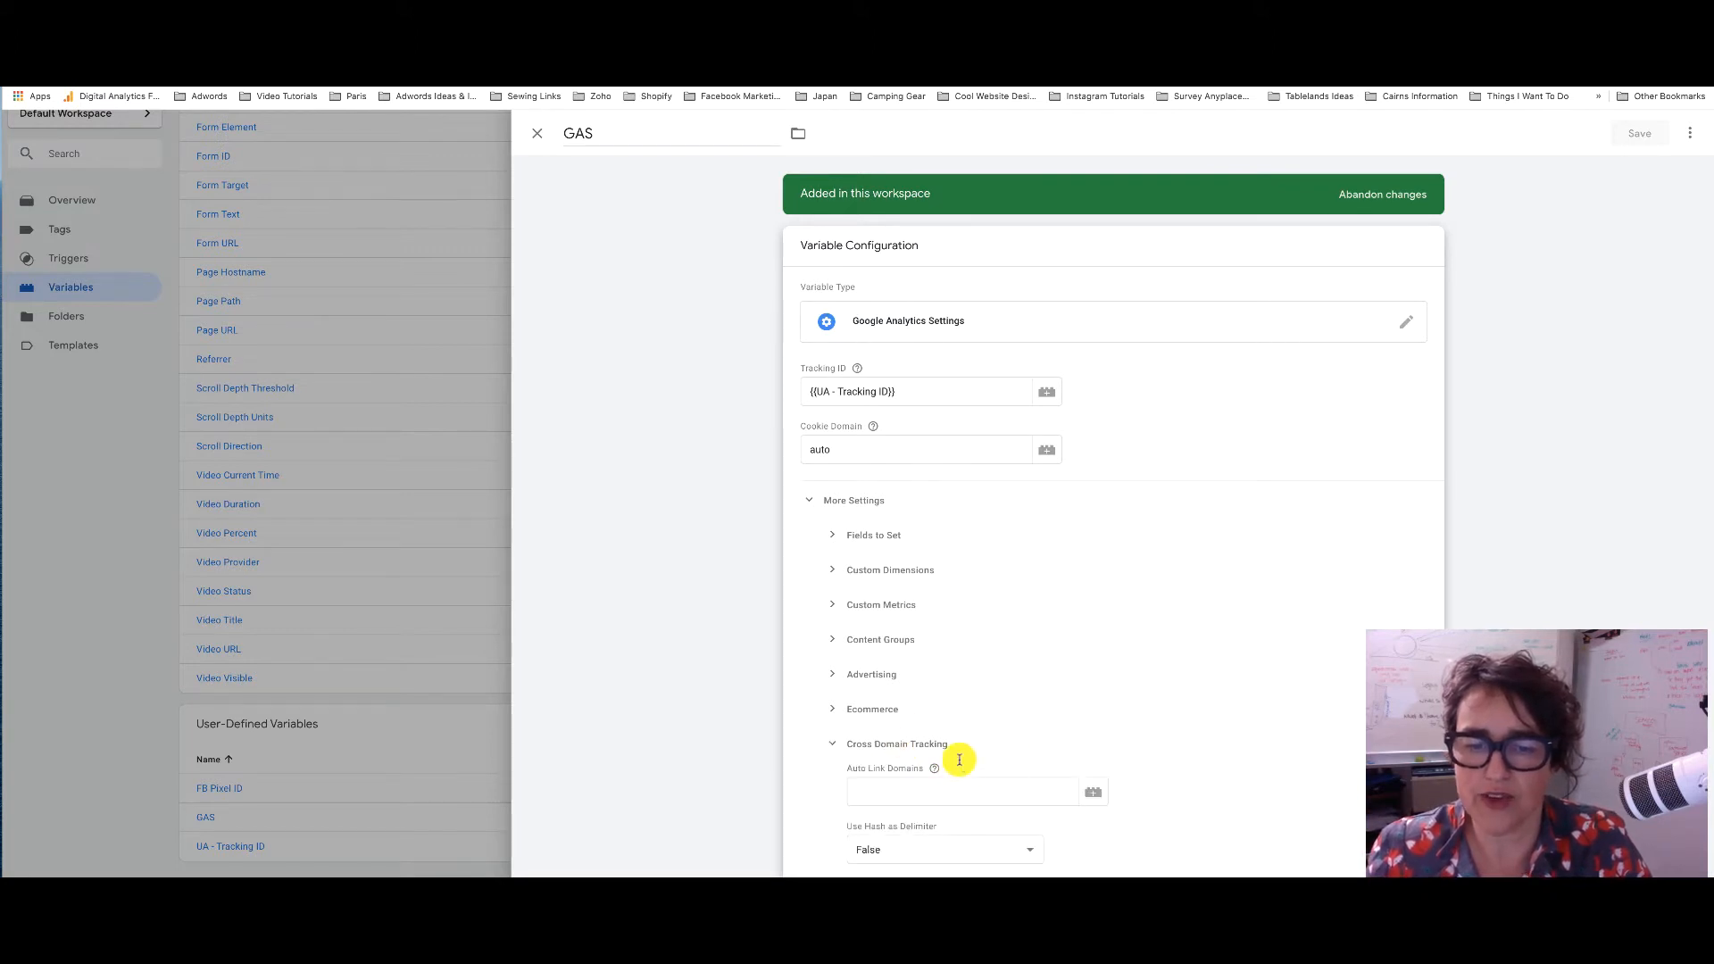
click(895, 792)
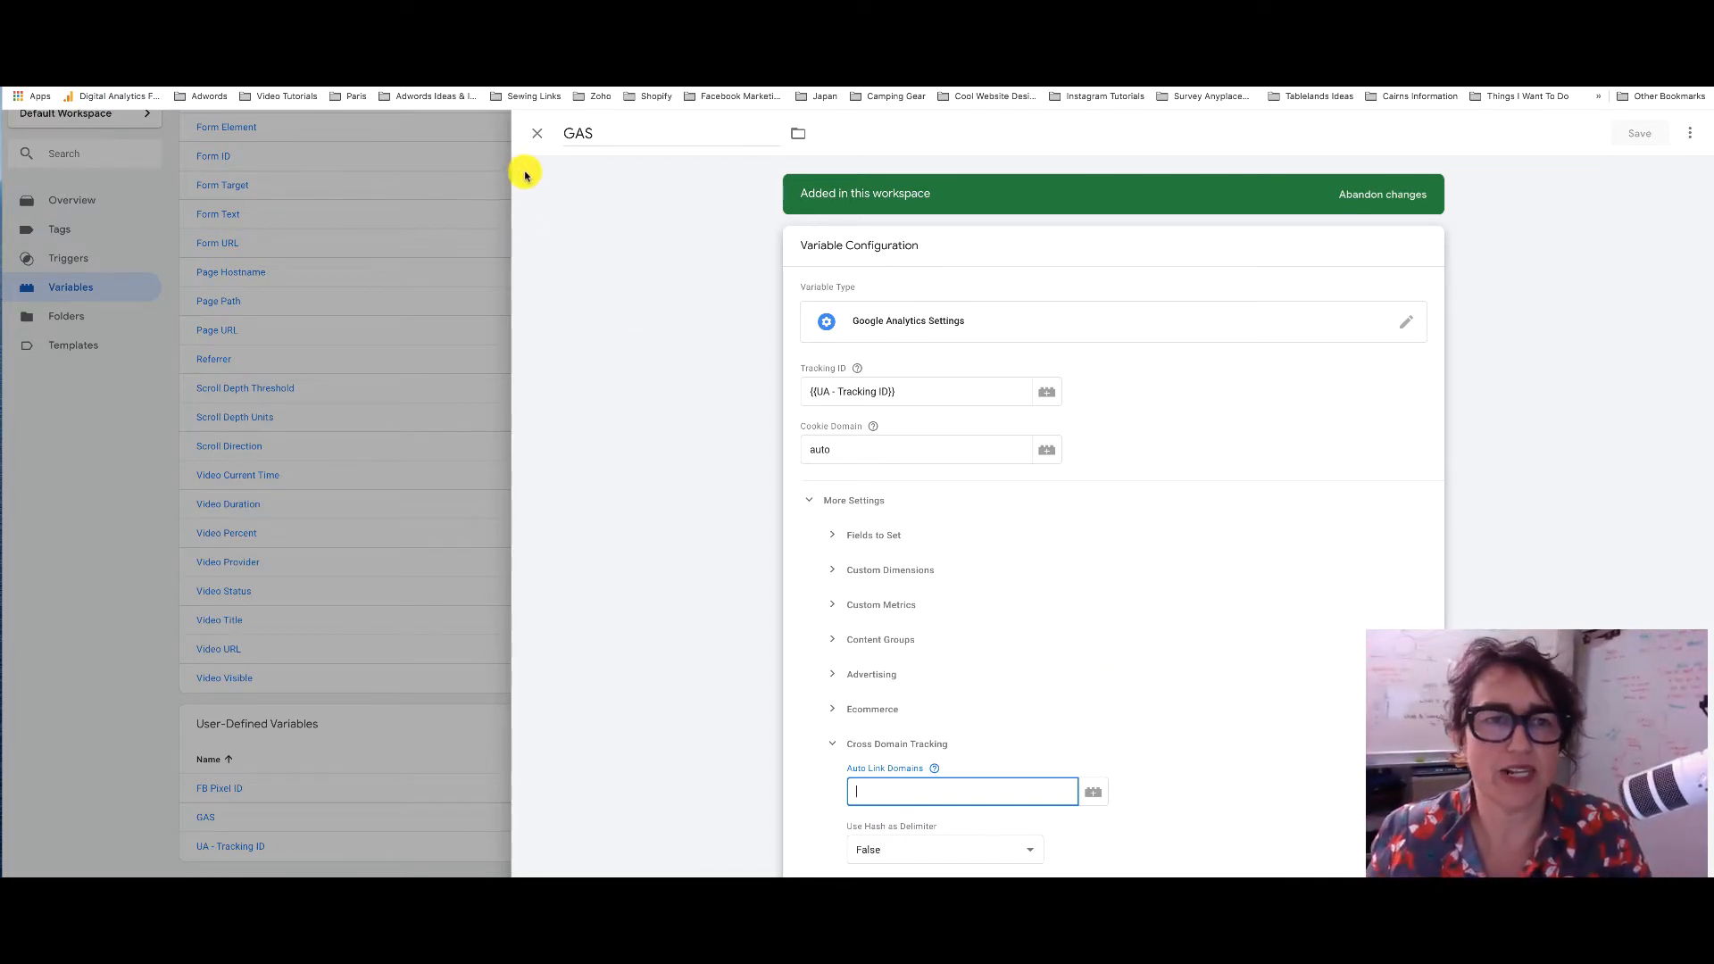
click(536, 133)
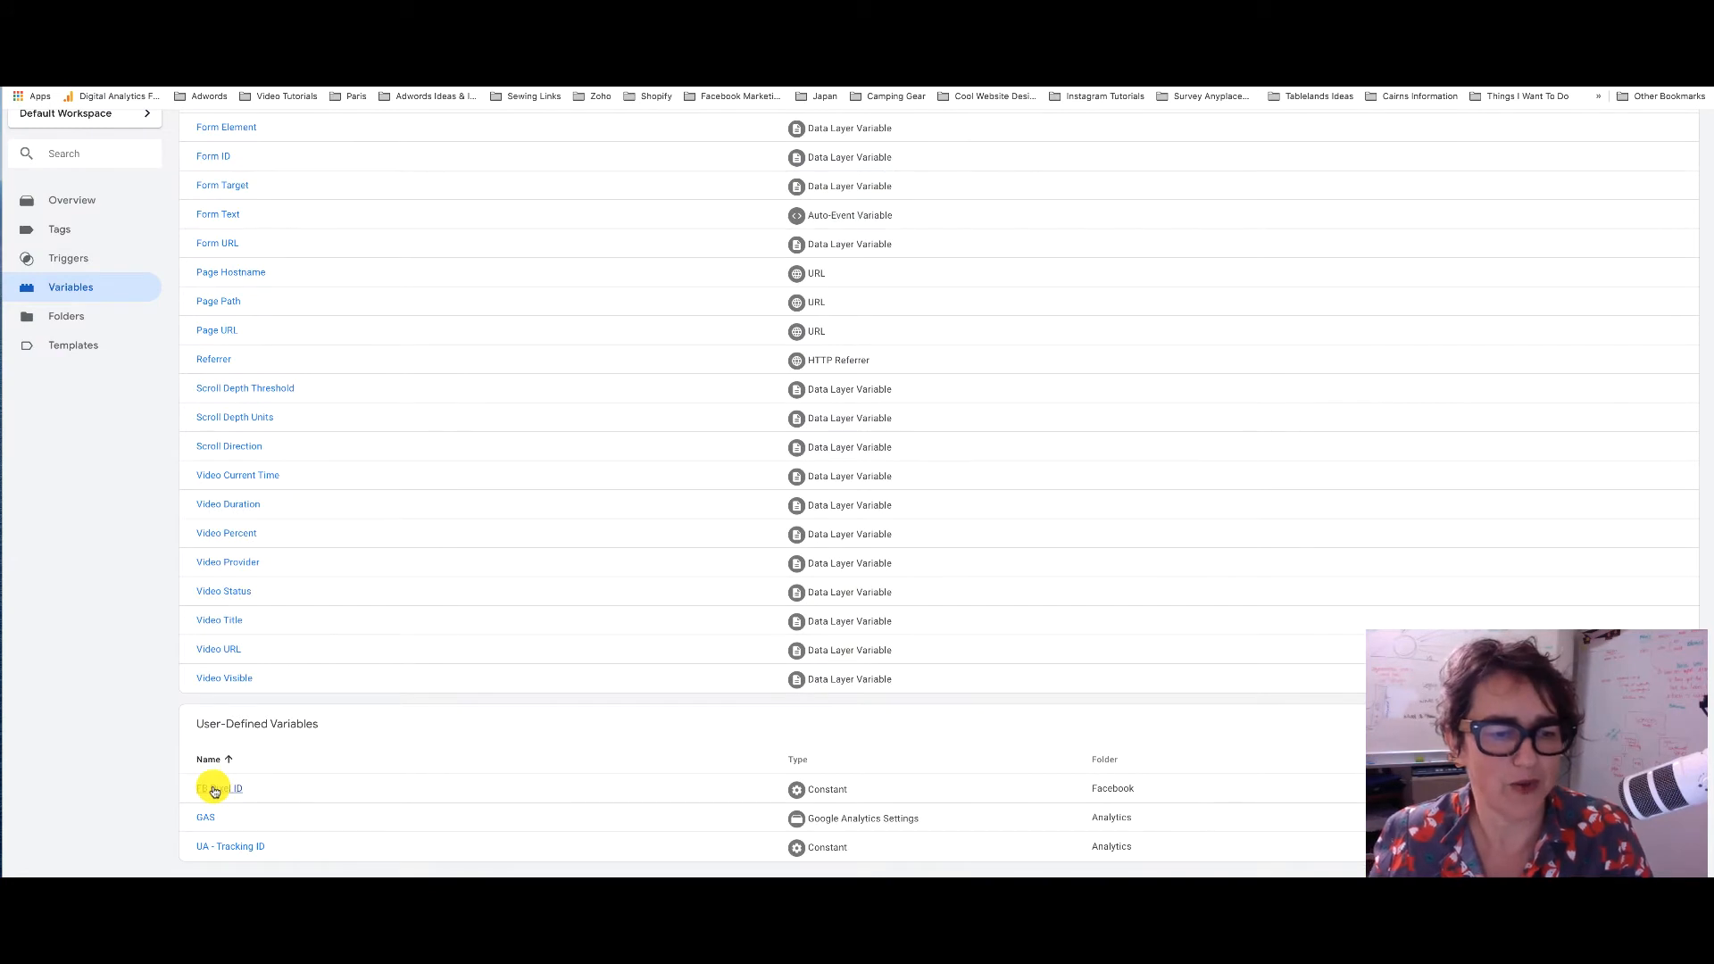
click(215, 787)
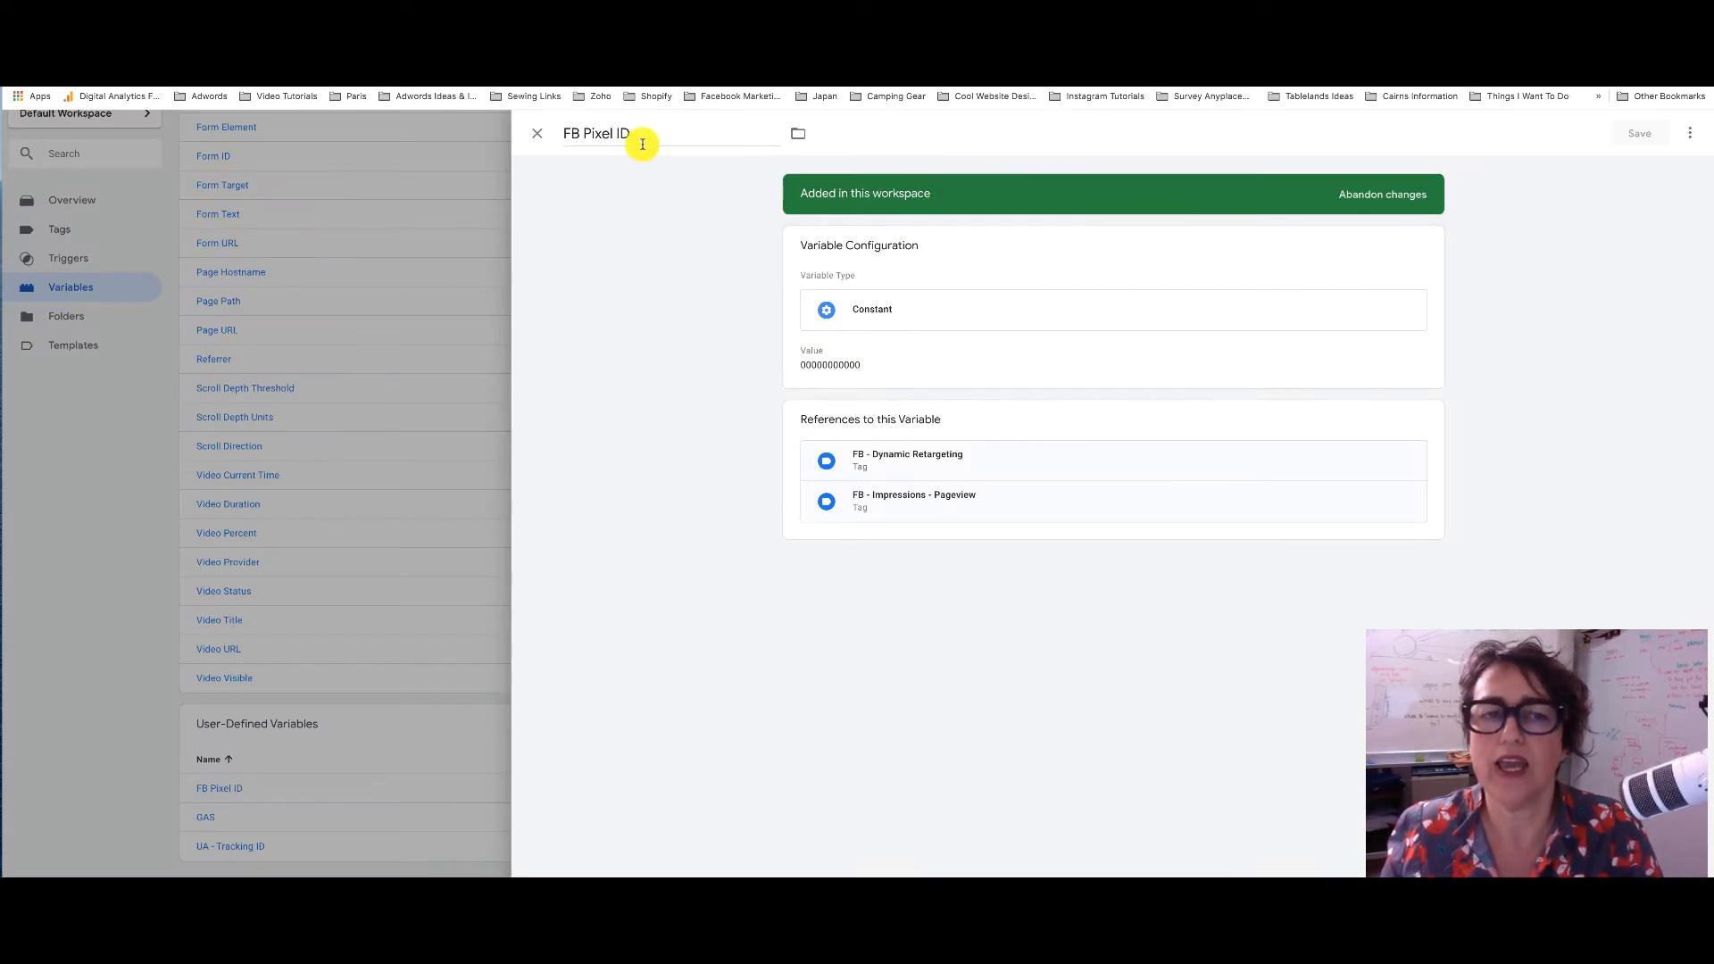
click(703, 138)
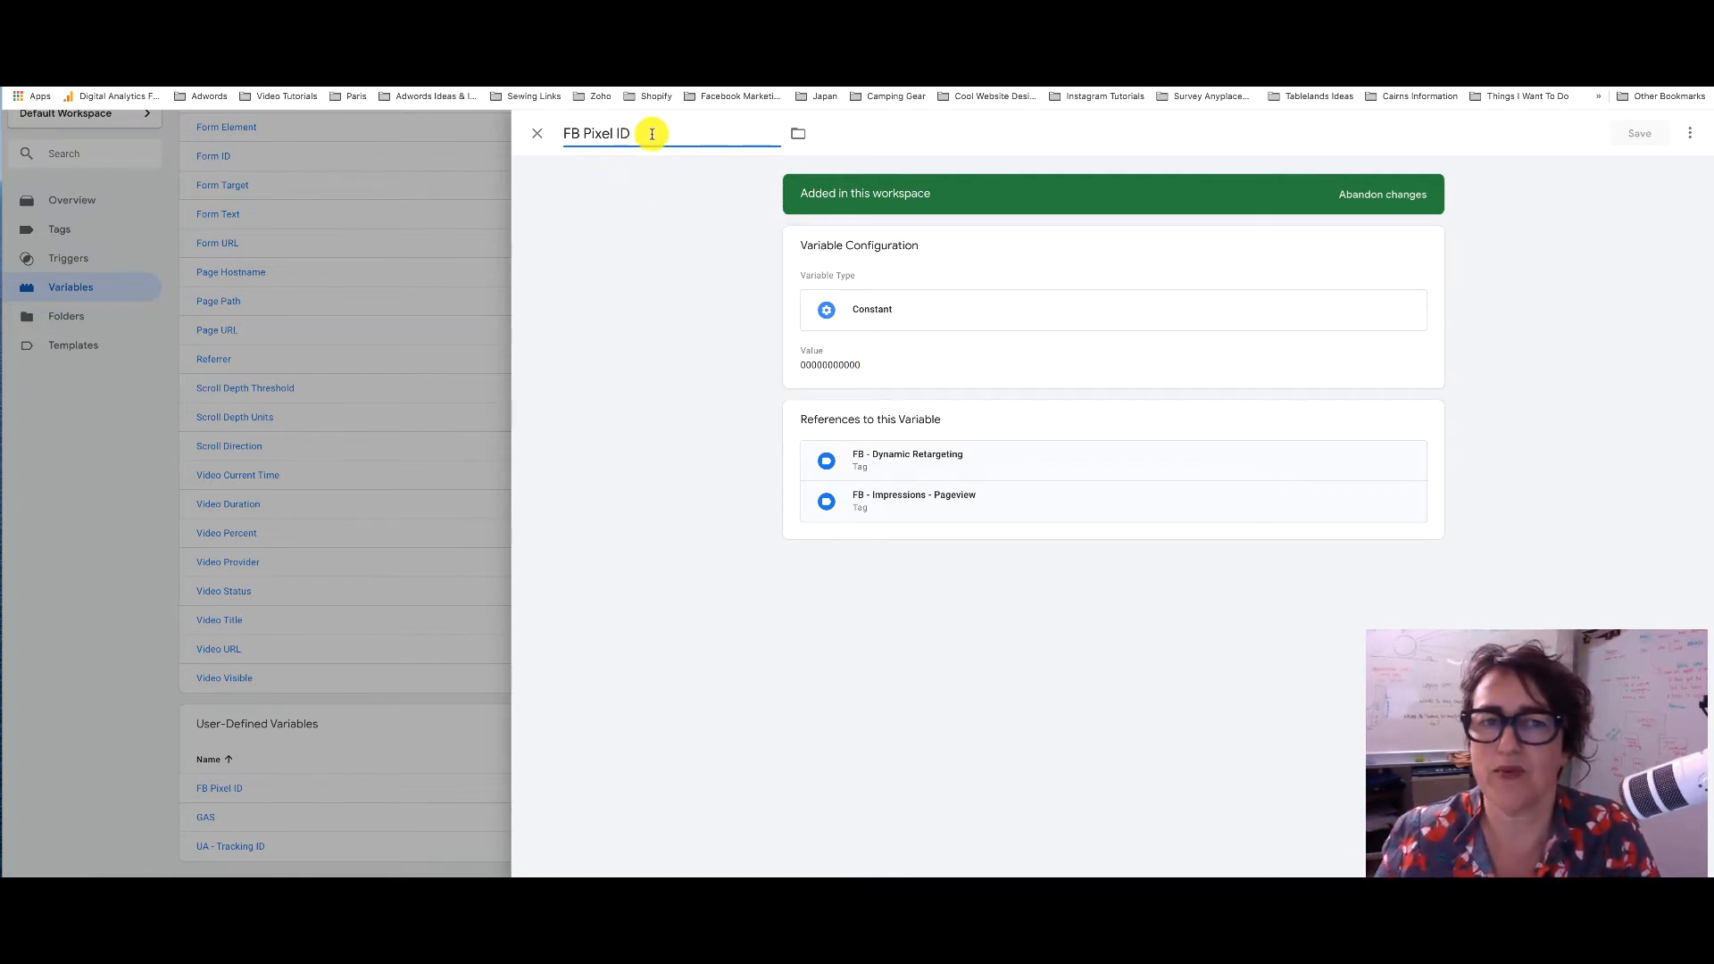
click(801, 135)
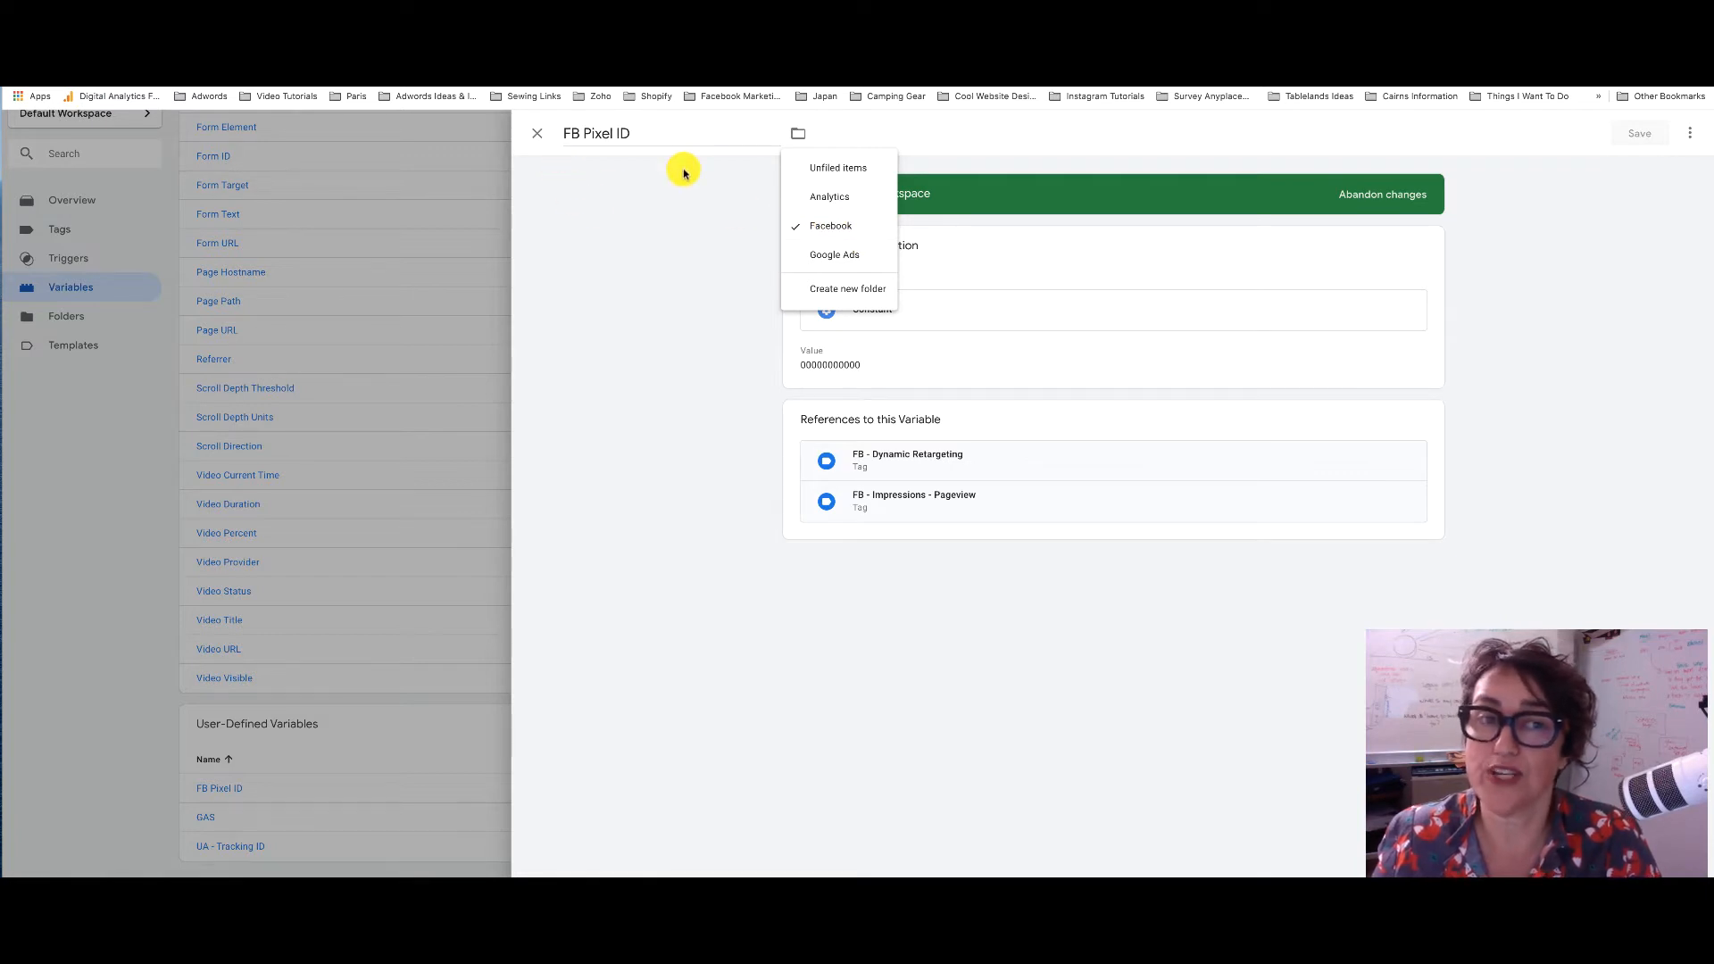
click(535, 134)
click(536, 134)
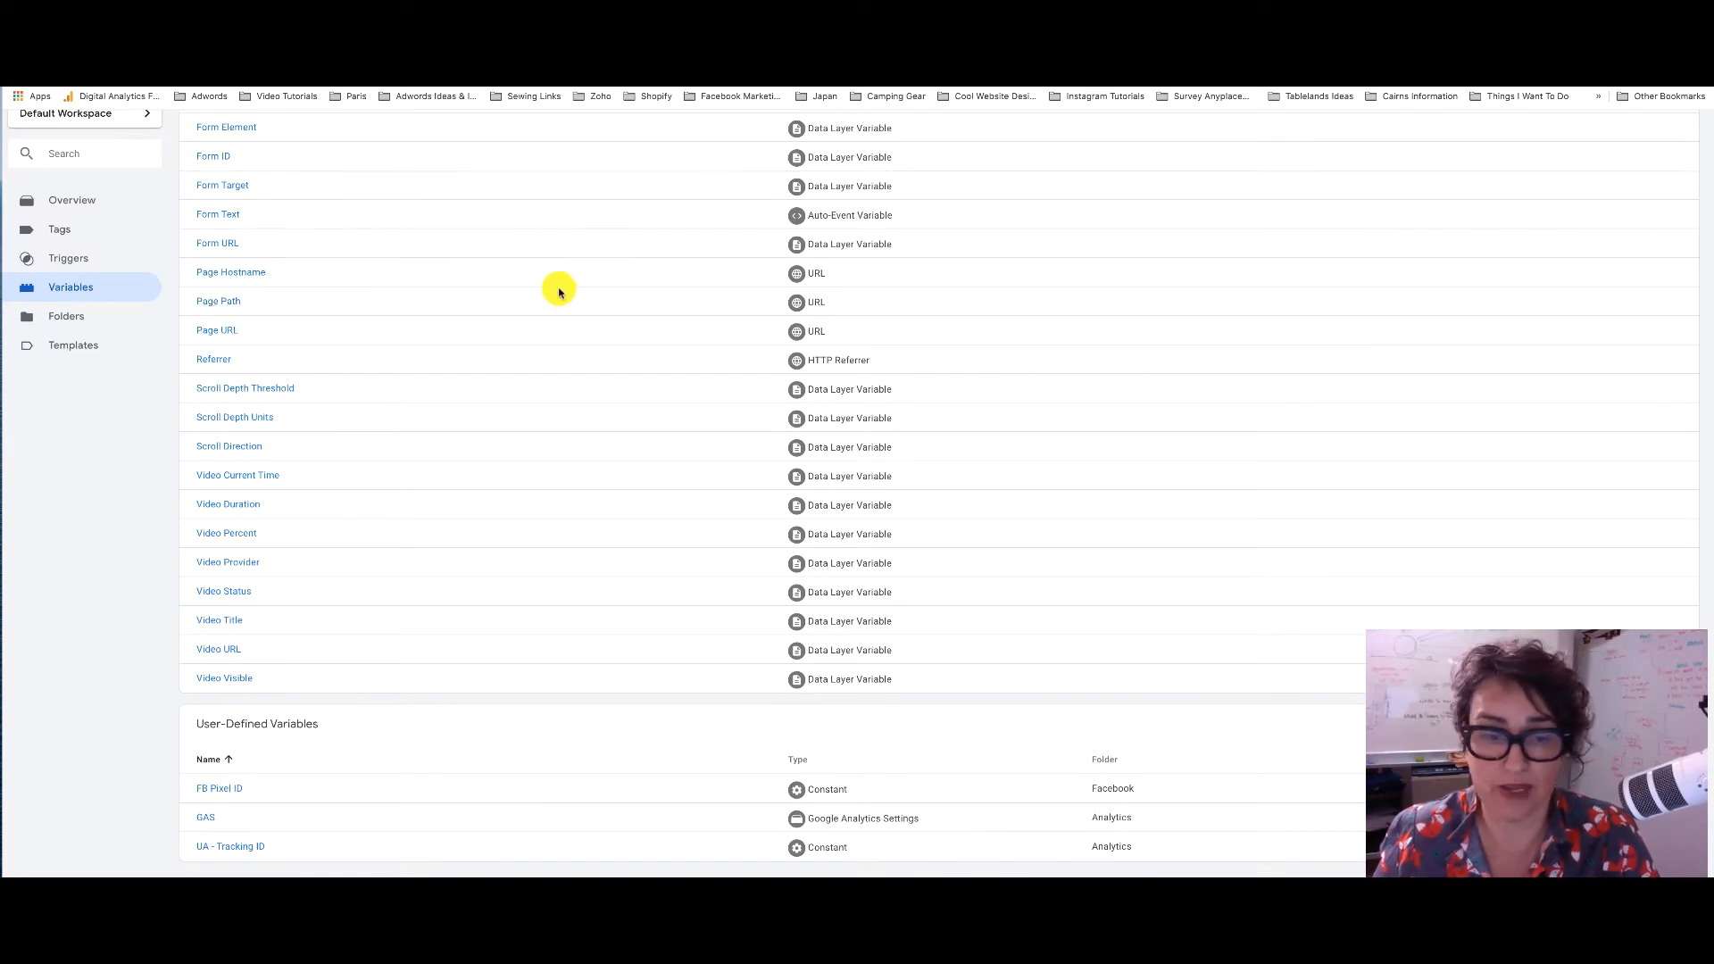
Scroll through the Variables list, then switch to the Triggers page showing the imported Analytics triggers
scroll(553, 290, up, 3)
scroll(387, 302, up, 1)
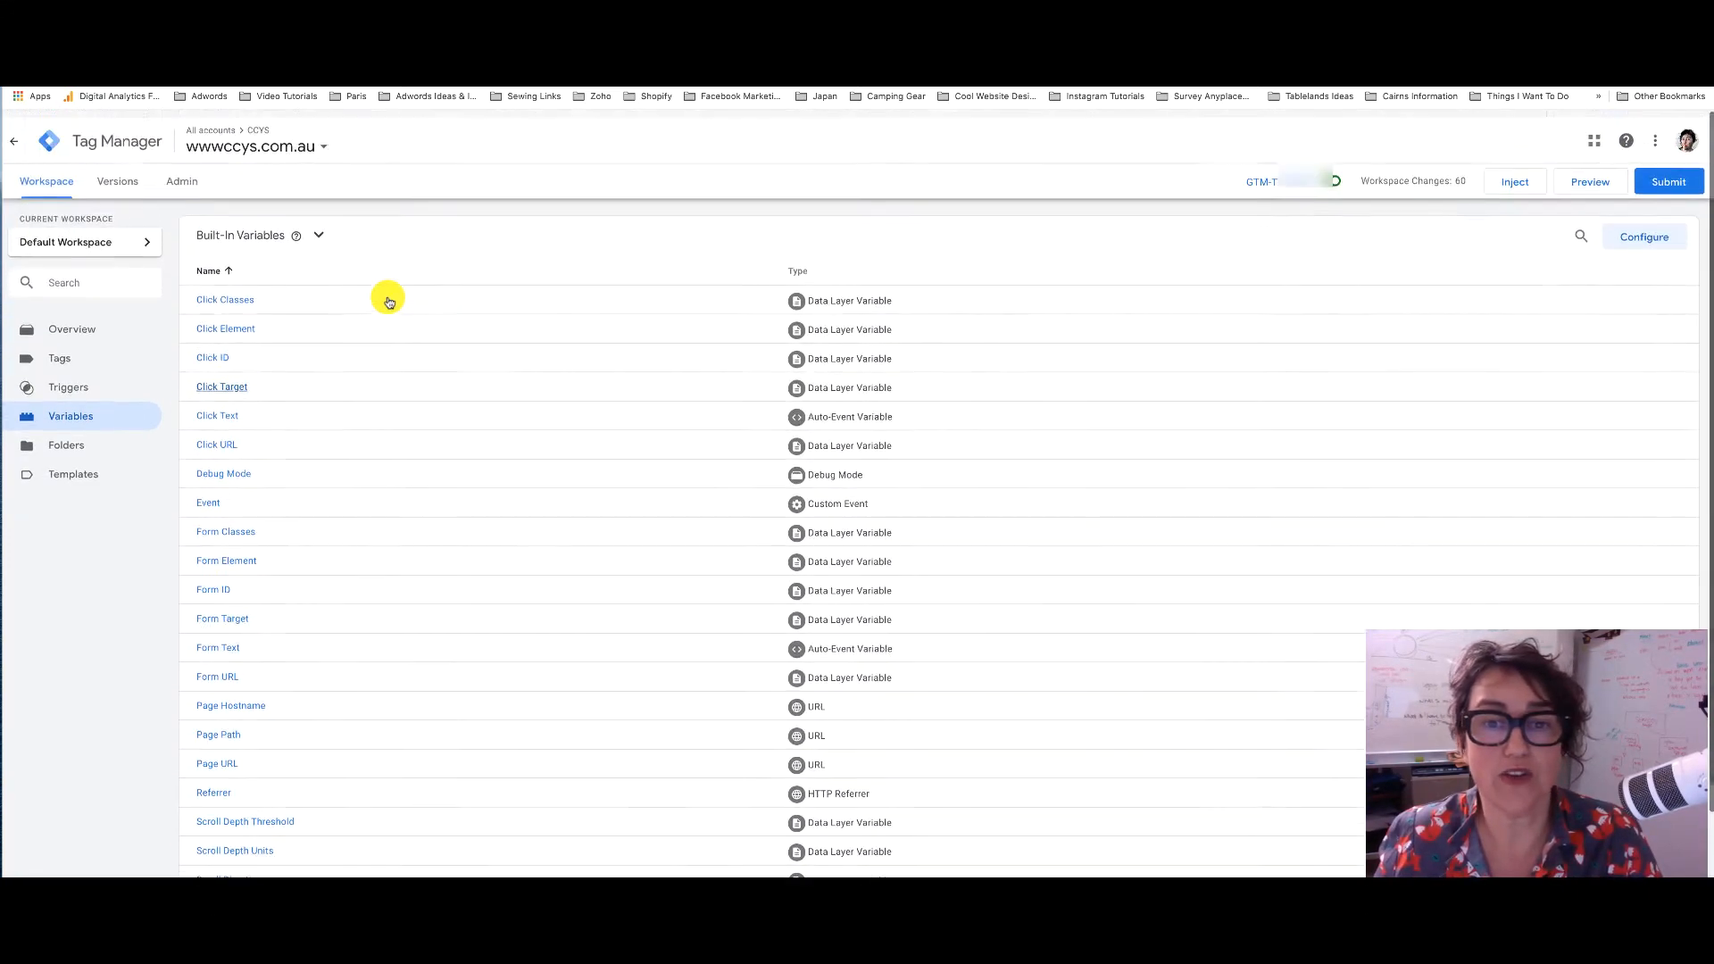
scroll(313, 357, down, 3)
scroll(314, 361, down, 1)
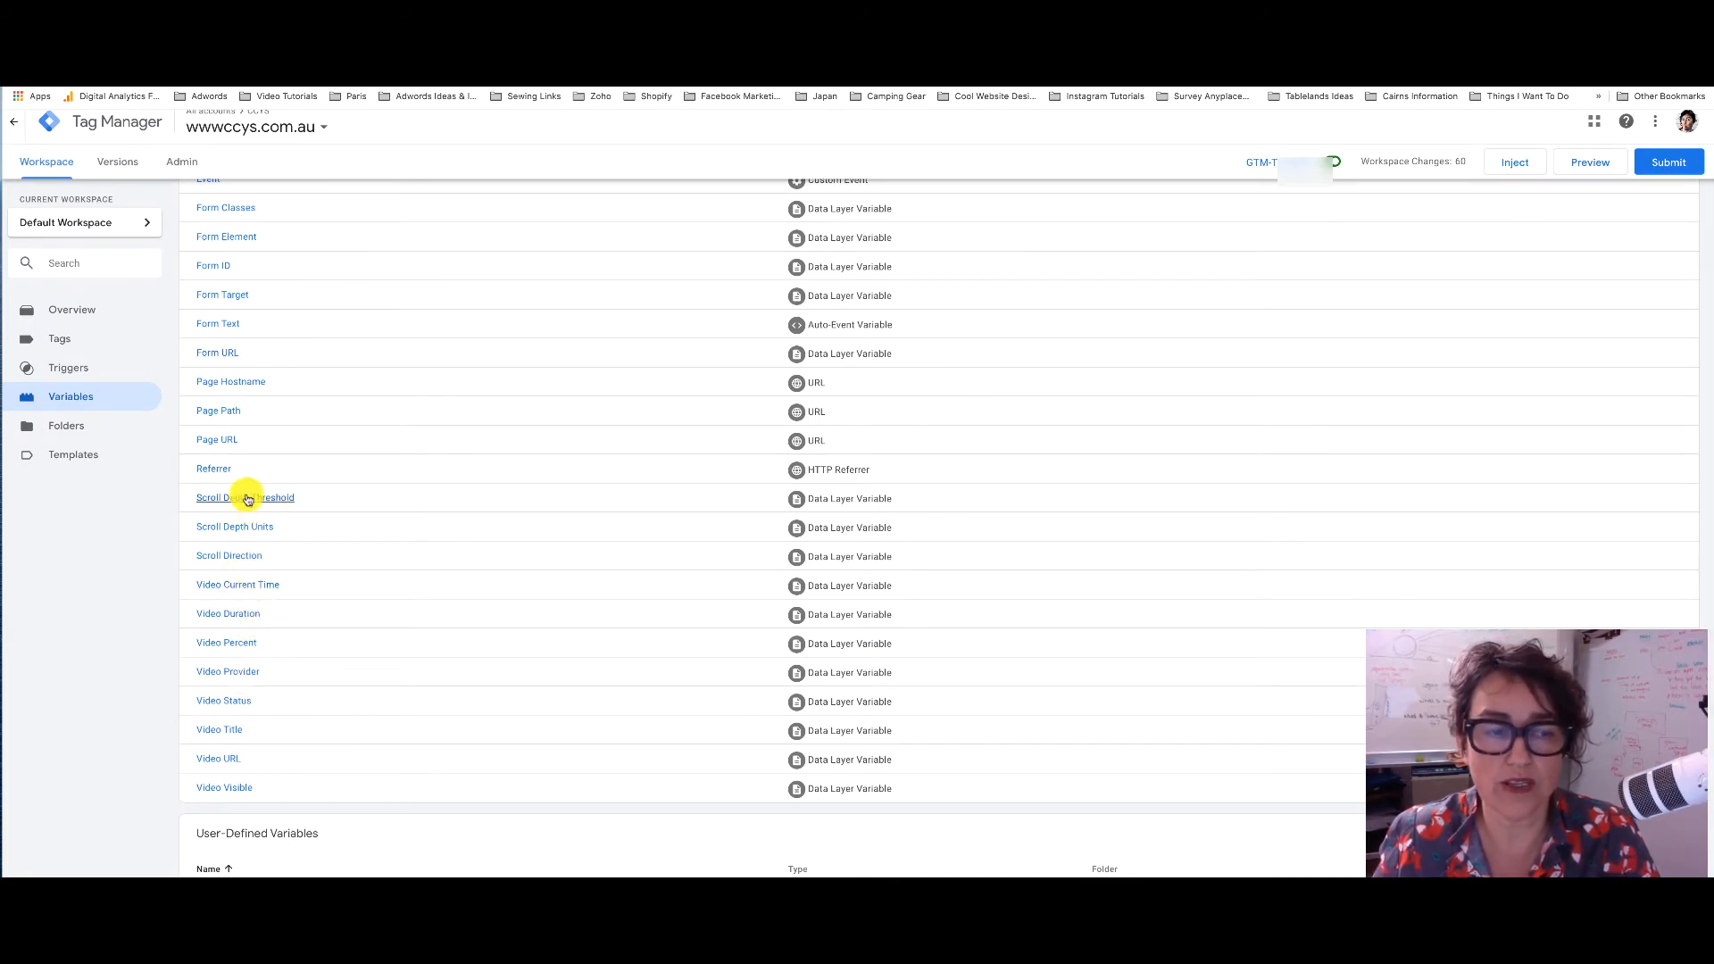
scroll(254, 515, up, 3)
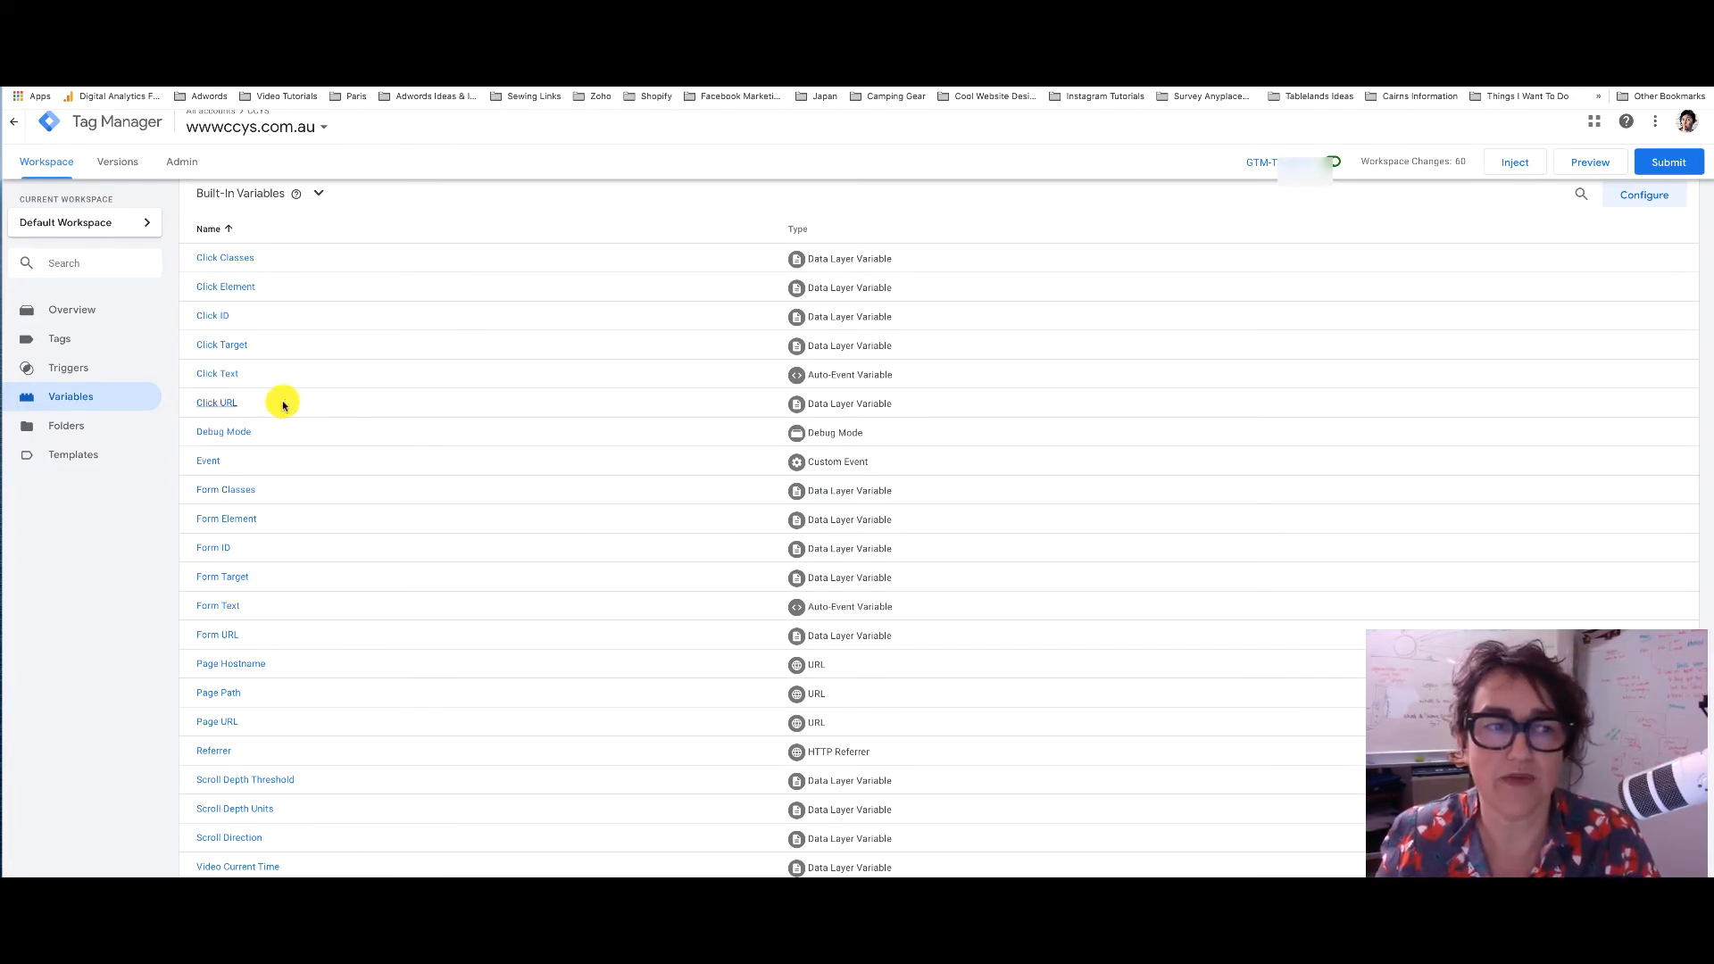
scroll(268, 357, down, 4)
scroll(330, 585, down, 1)
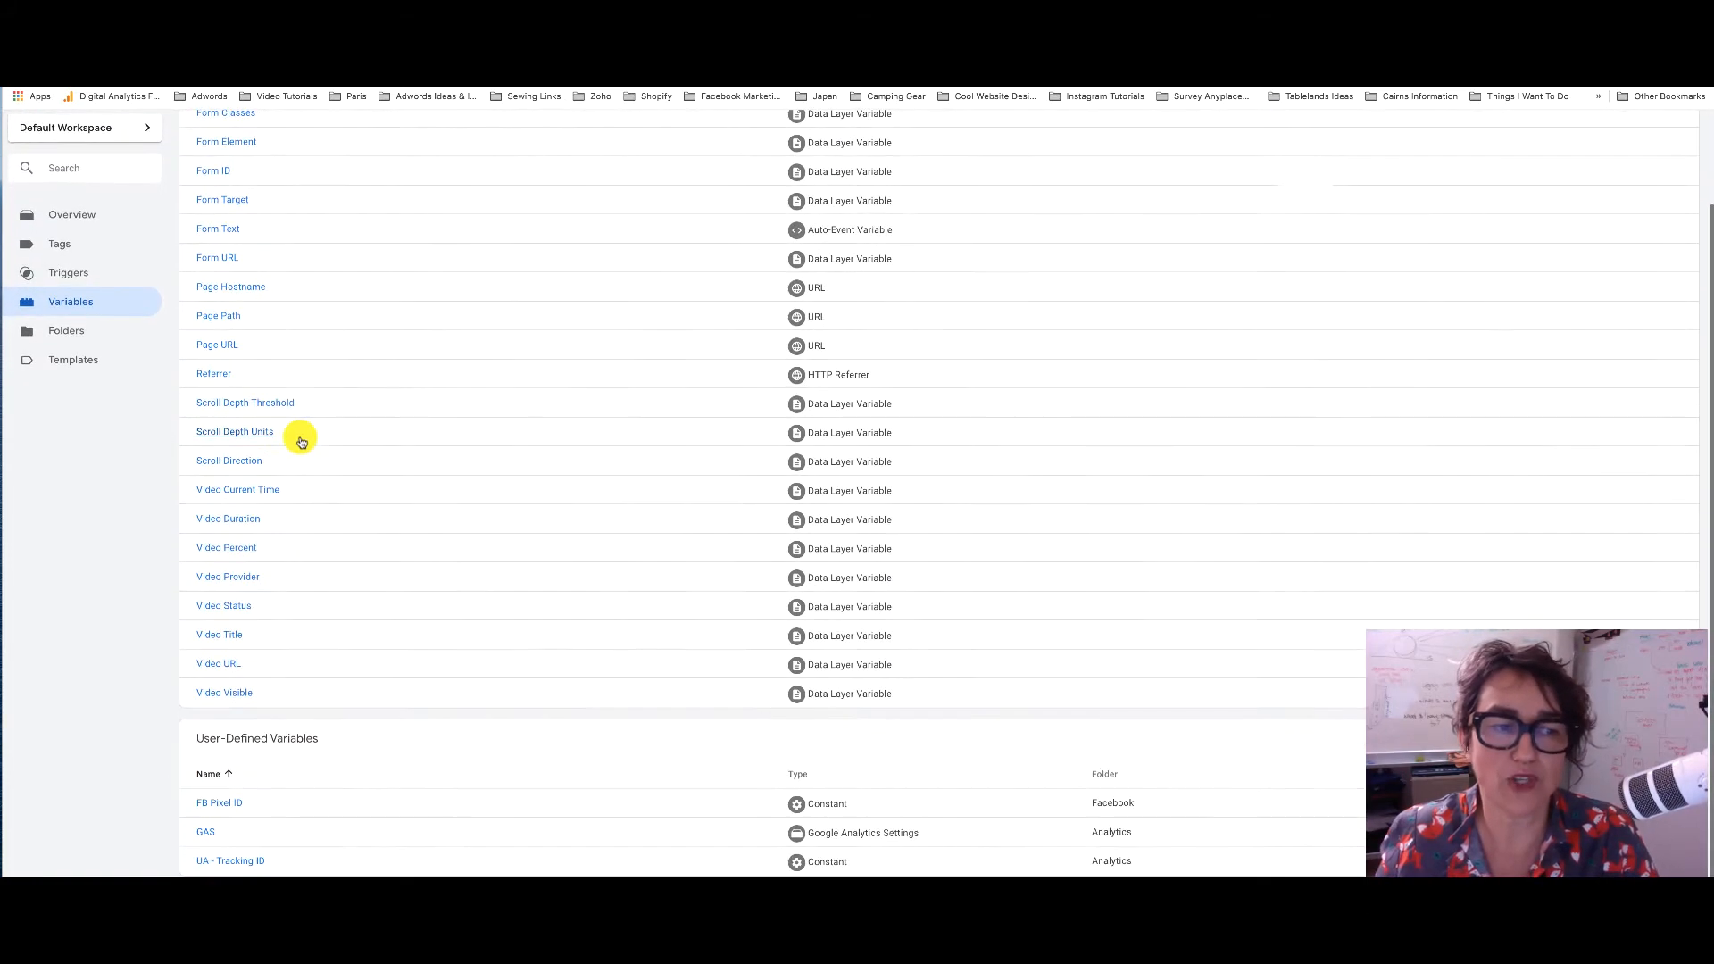
scroll(232, 500, up, 2)
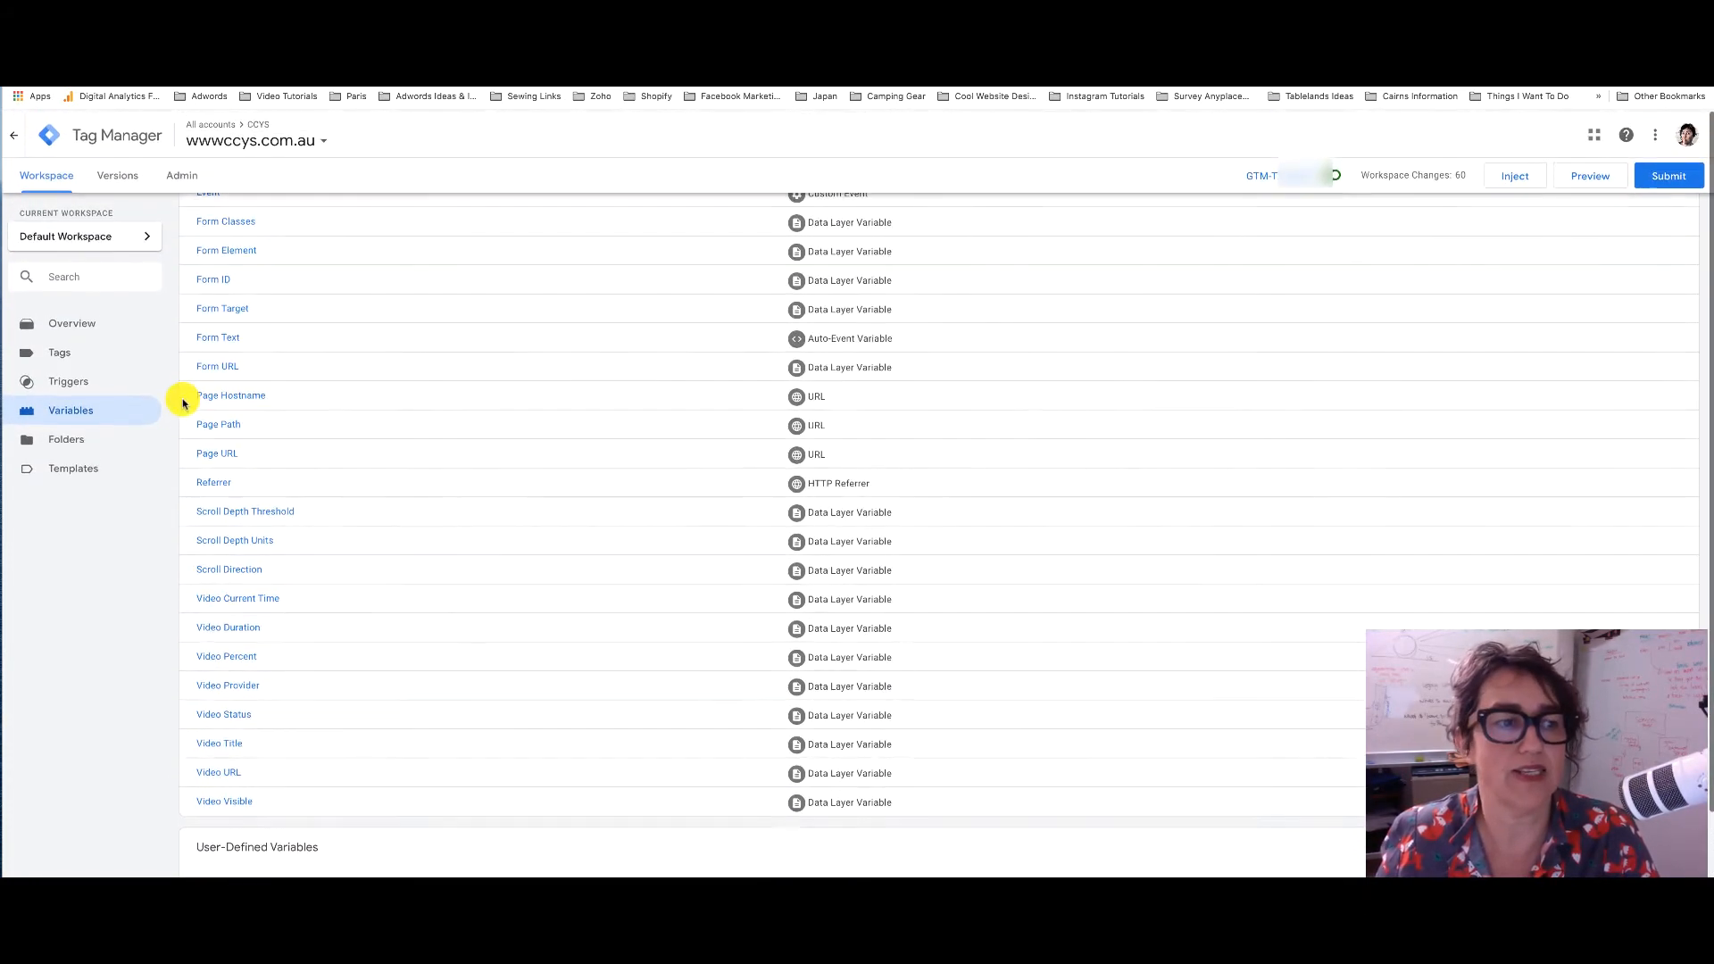
click(93, 380)
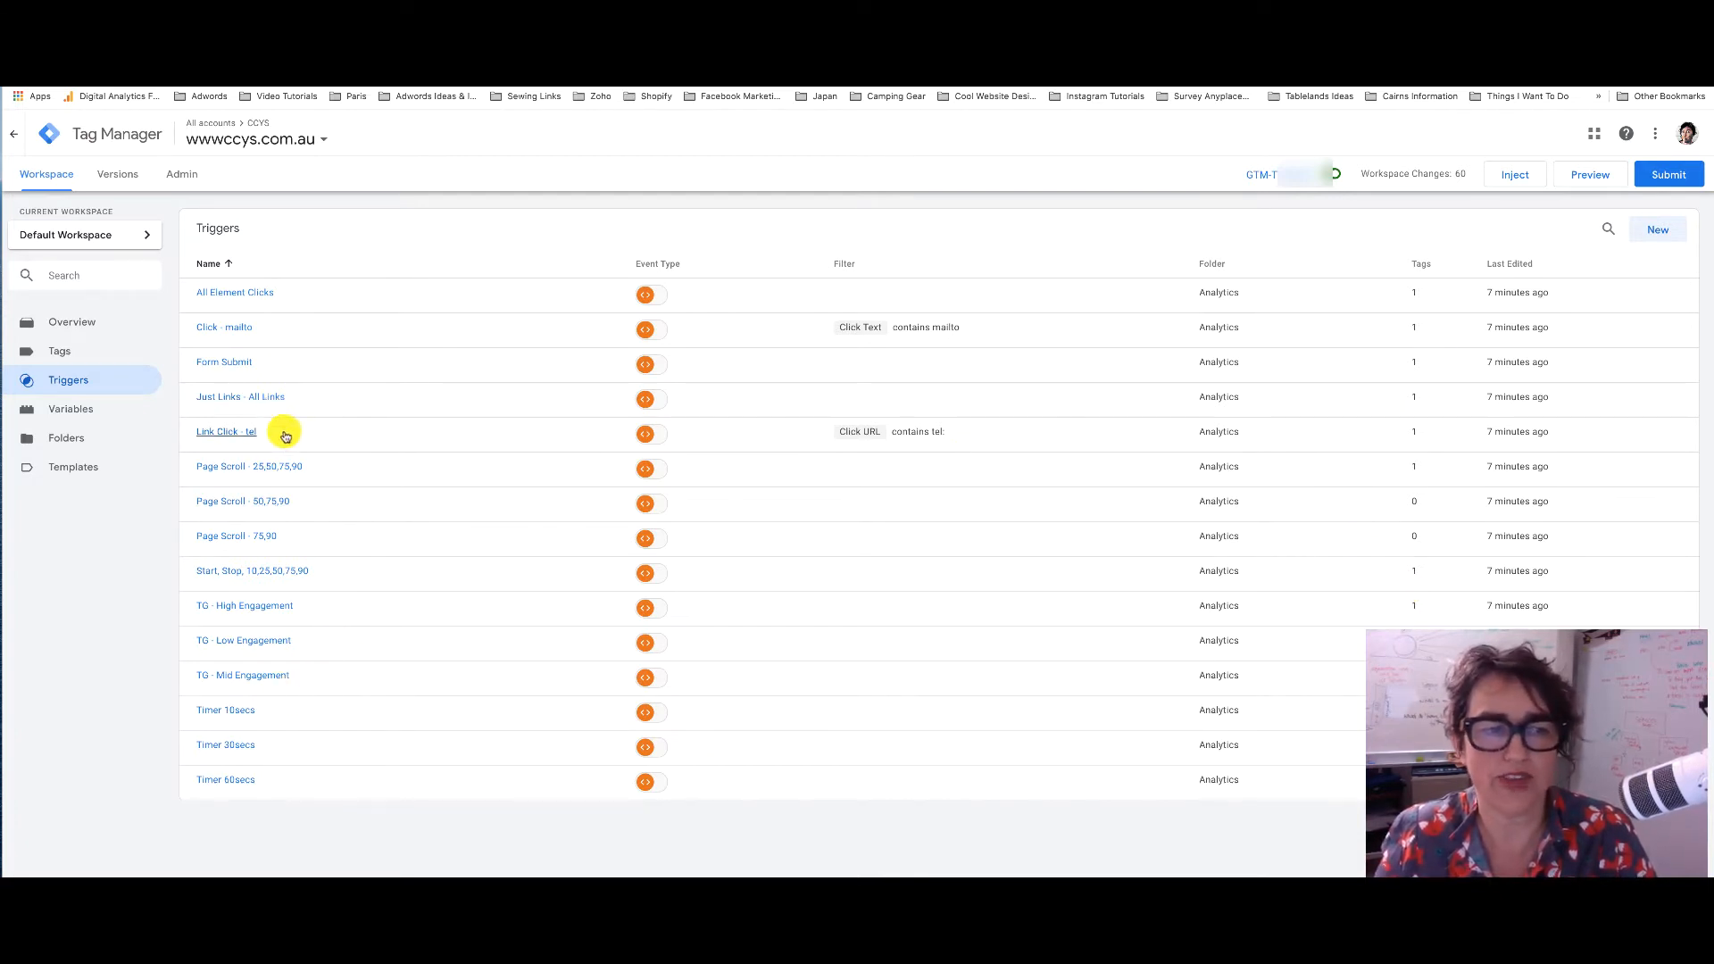
Go to the Tags page, where GA - Events - Scroll Report fires on Page Scroll - 25,50,75,90
click(107, 352)
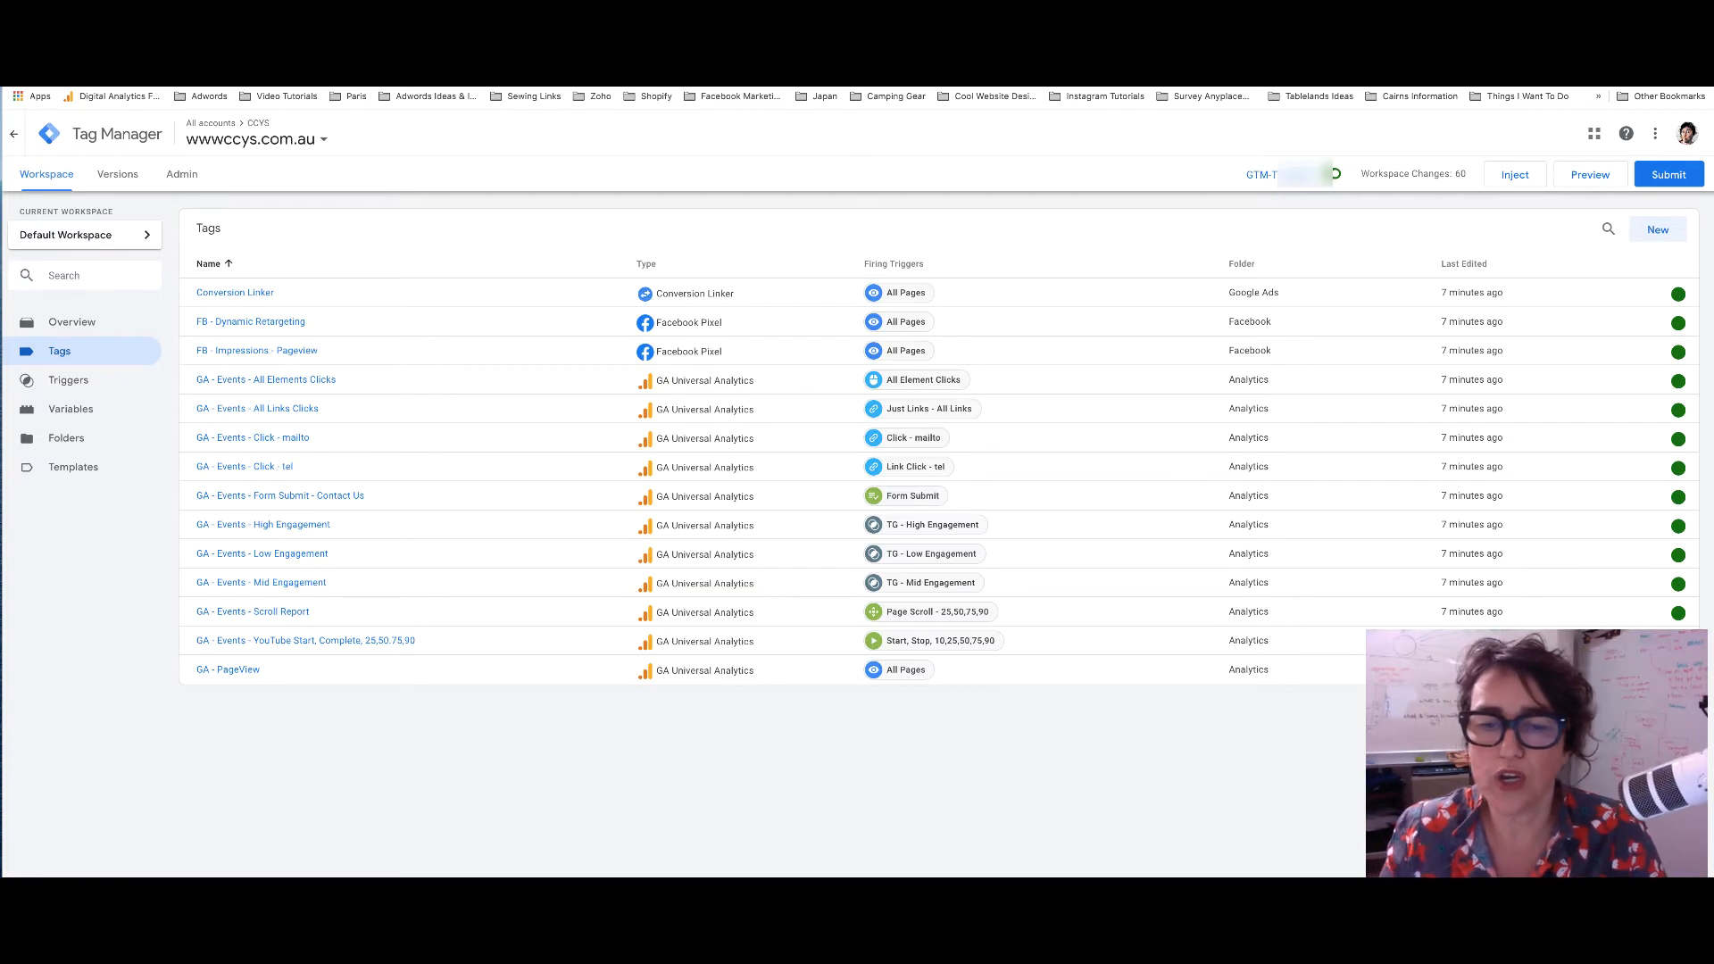
Inspect the GA - Events - Form Submit - Contact Us tag and its Form Submit trigger, then close both
click(353, 497)
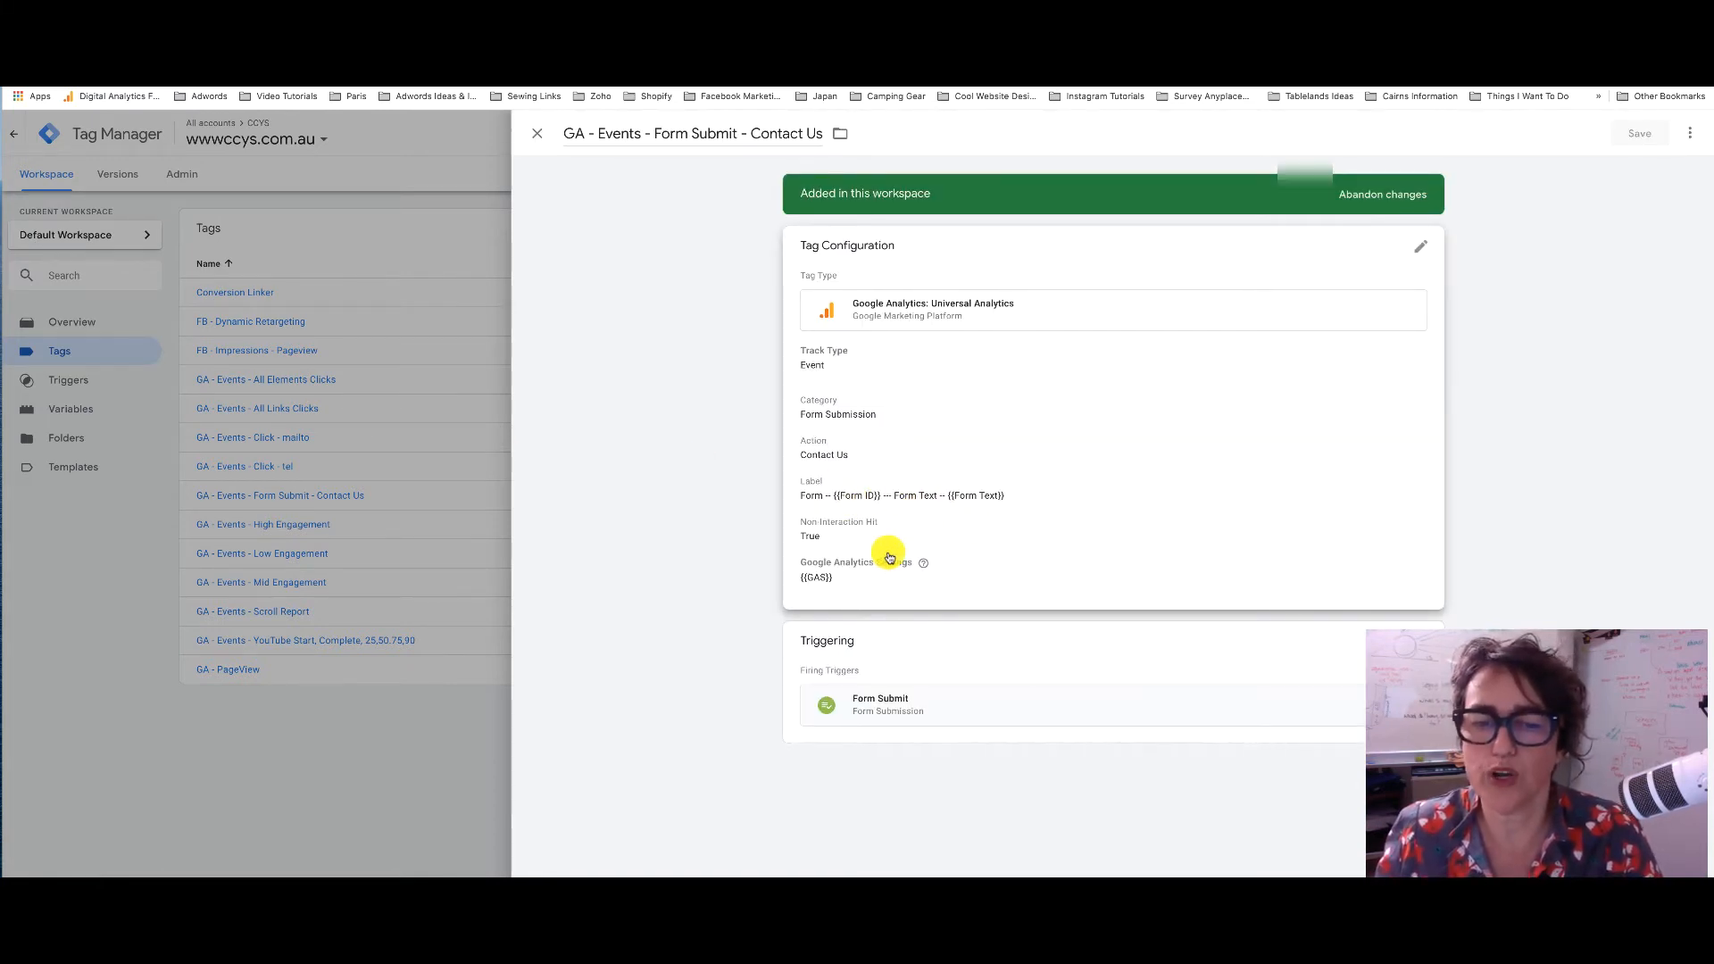
click(1359, 713)
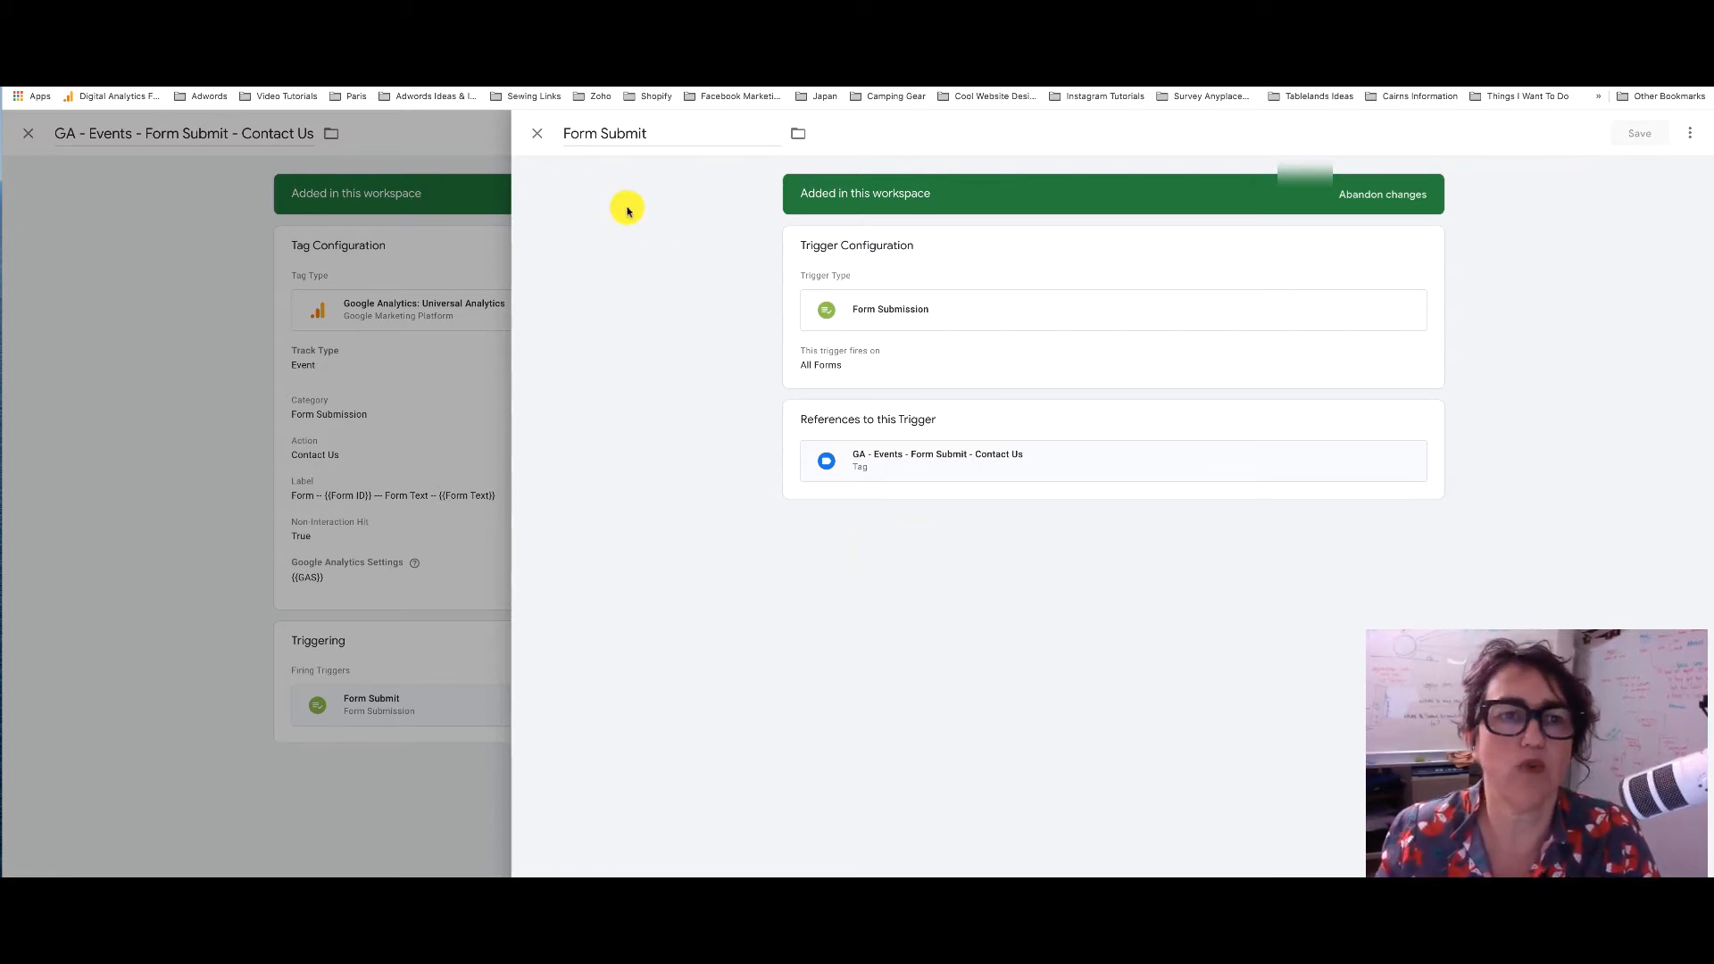
click(536, 134)
click(536, 135)
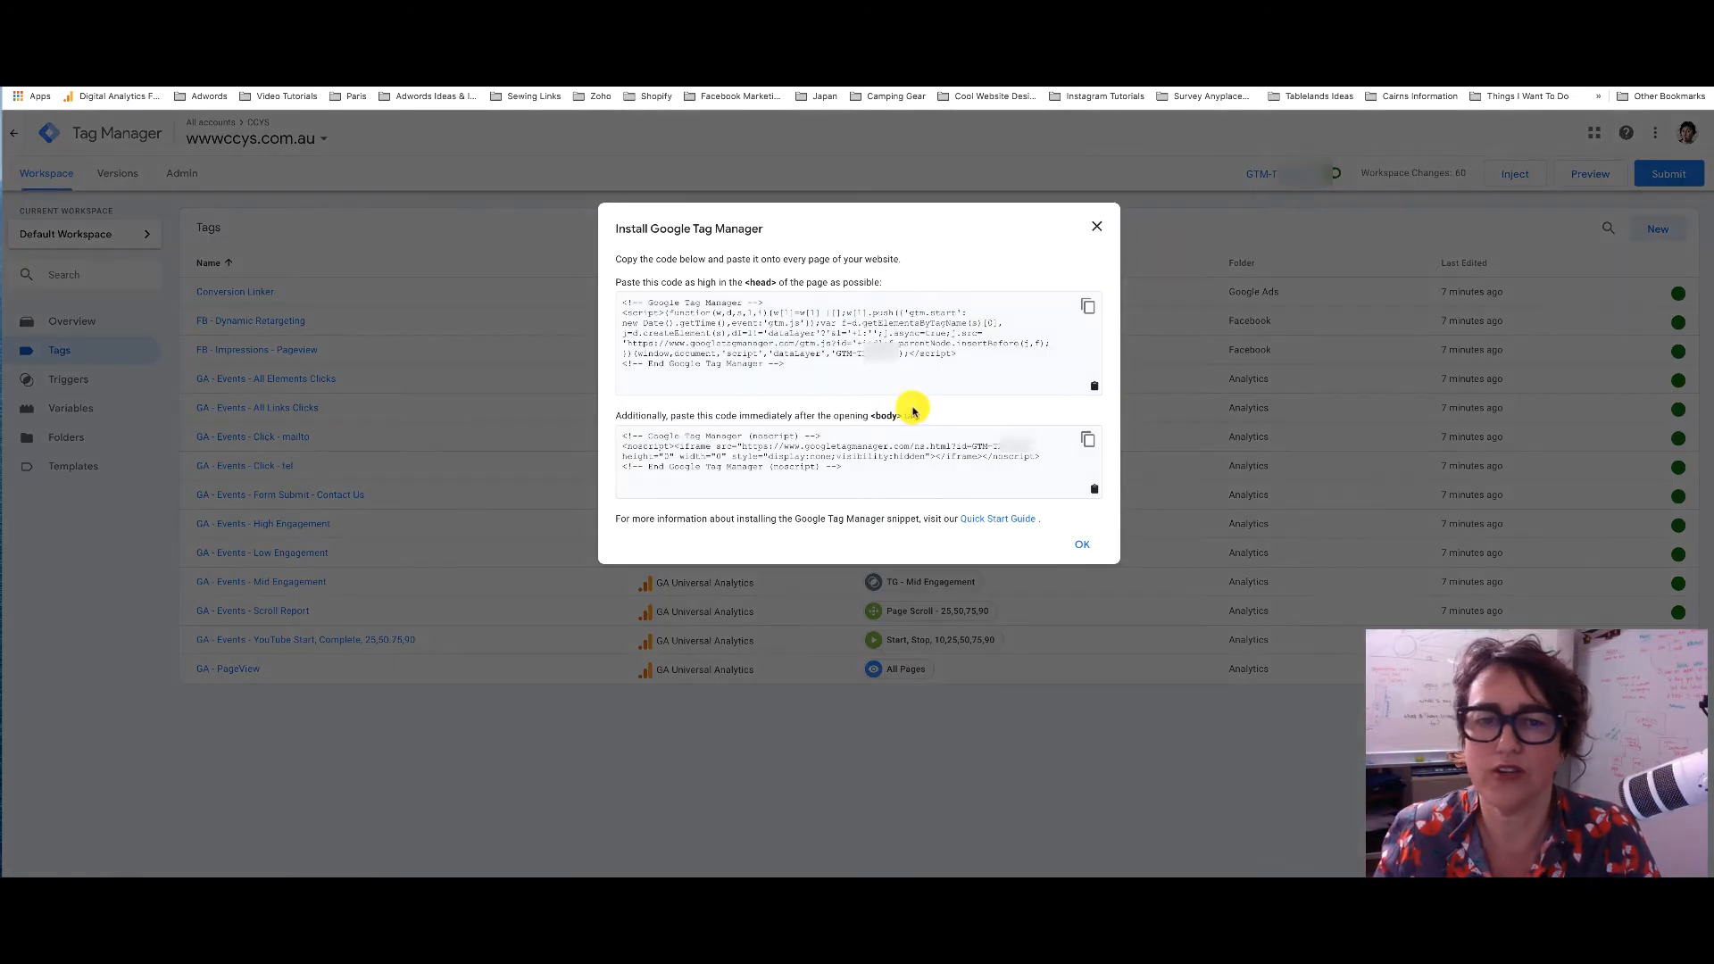
Copy the GTM container ID from the head snippet and move to the WordPress admin tab
click(860, 351)
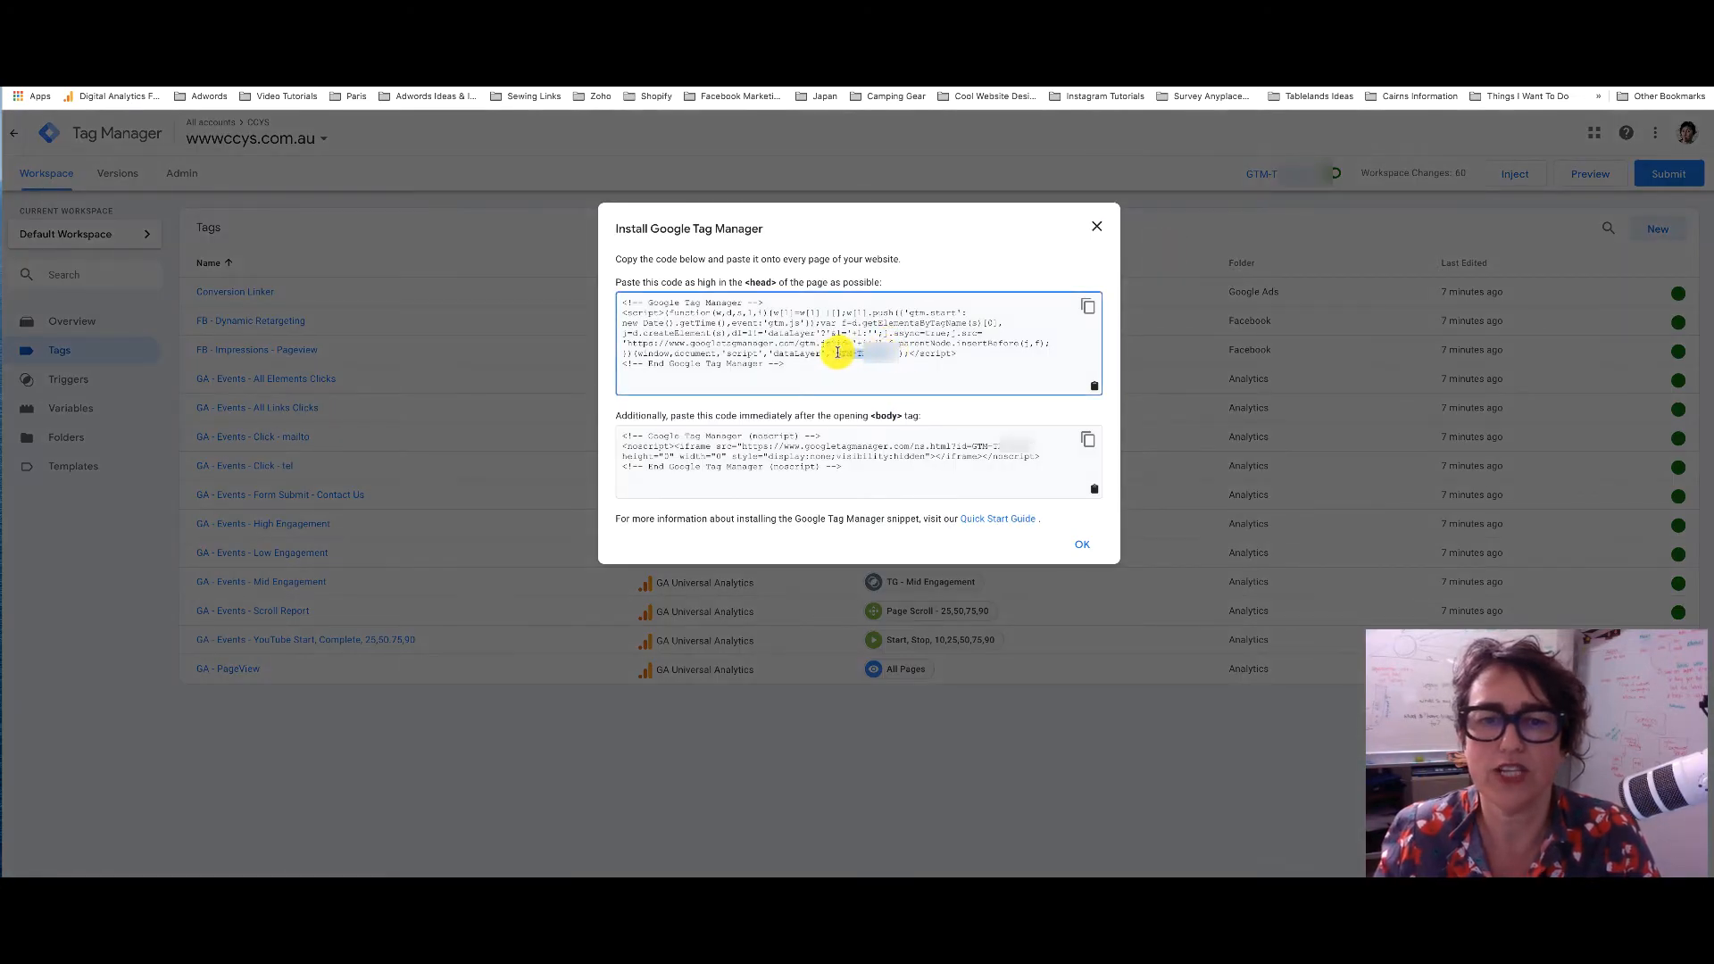
key(super+c)
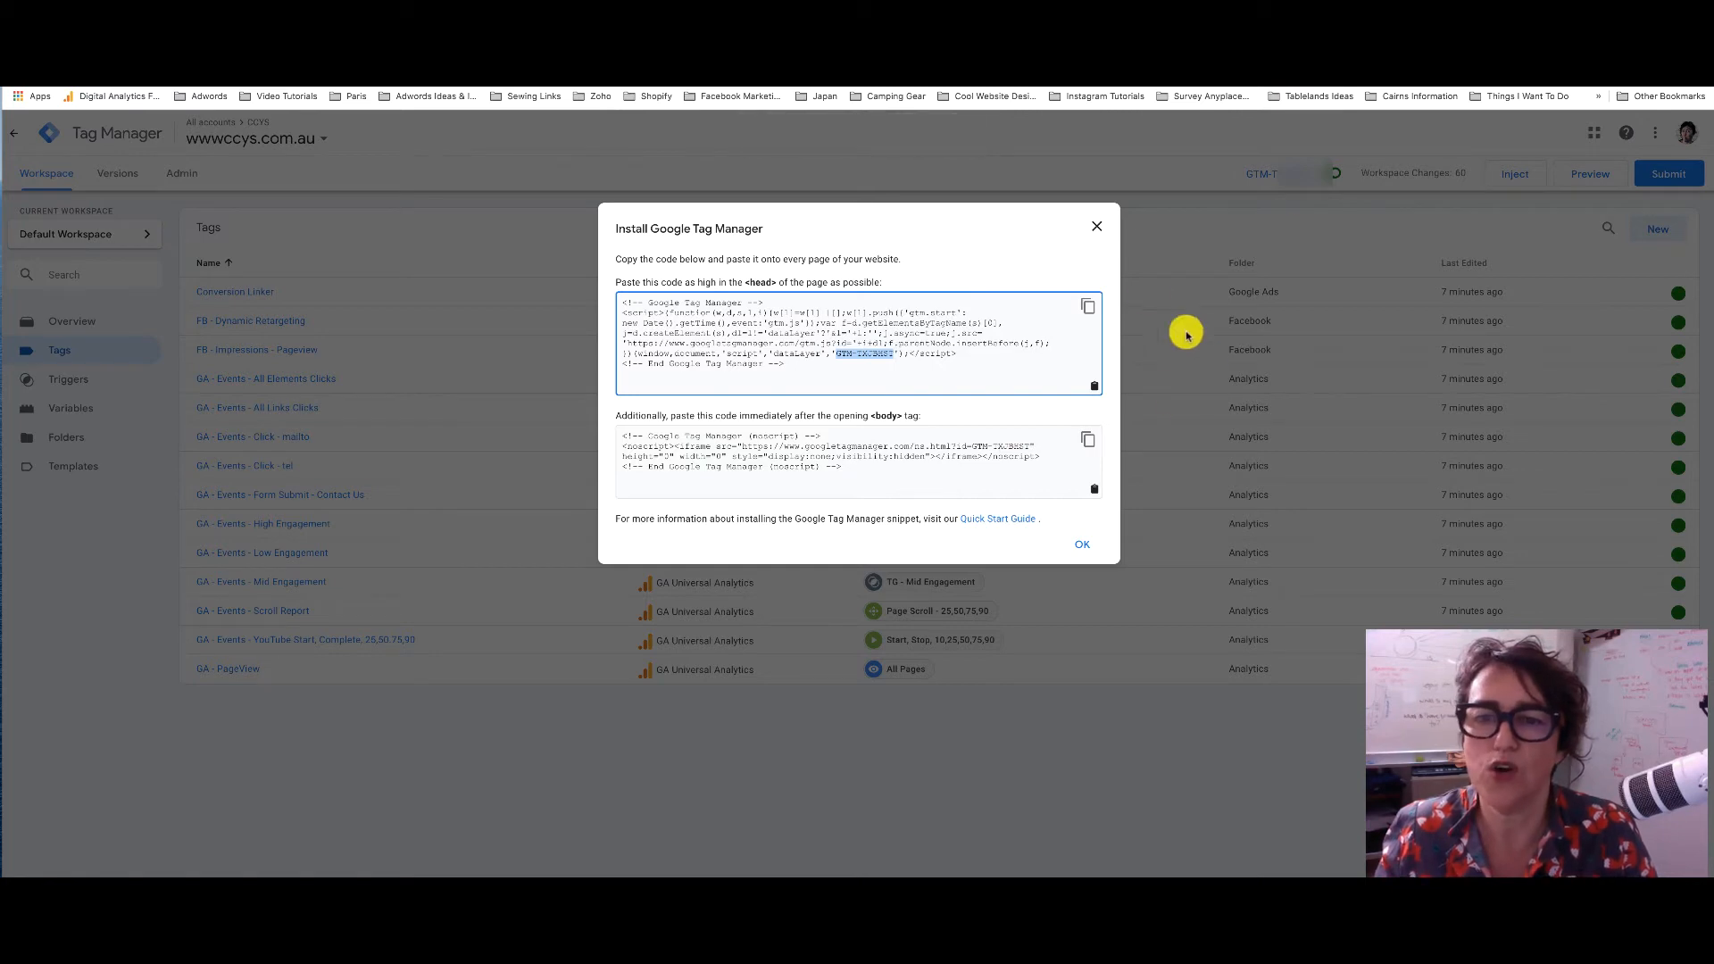
click(1102, 228)
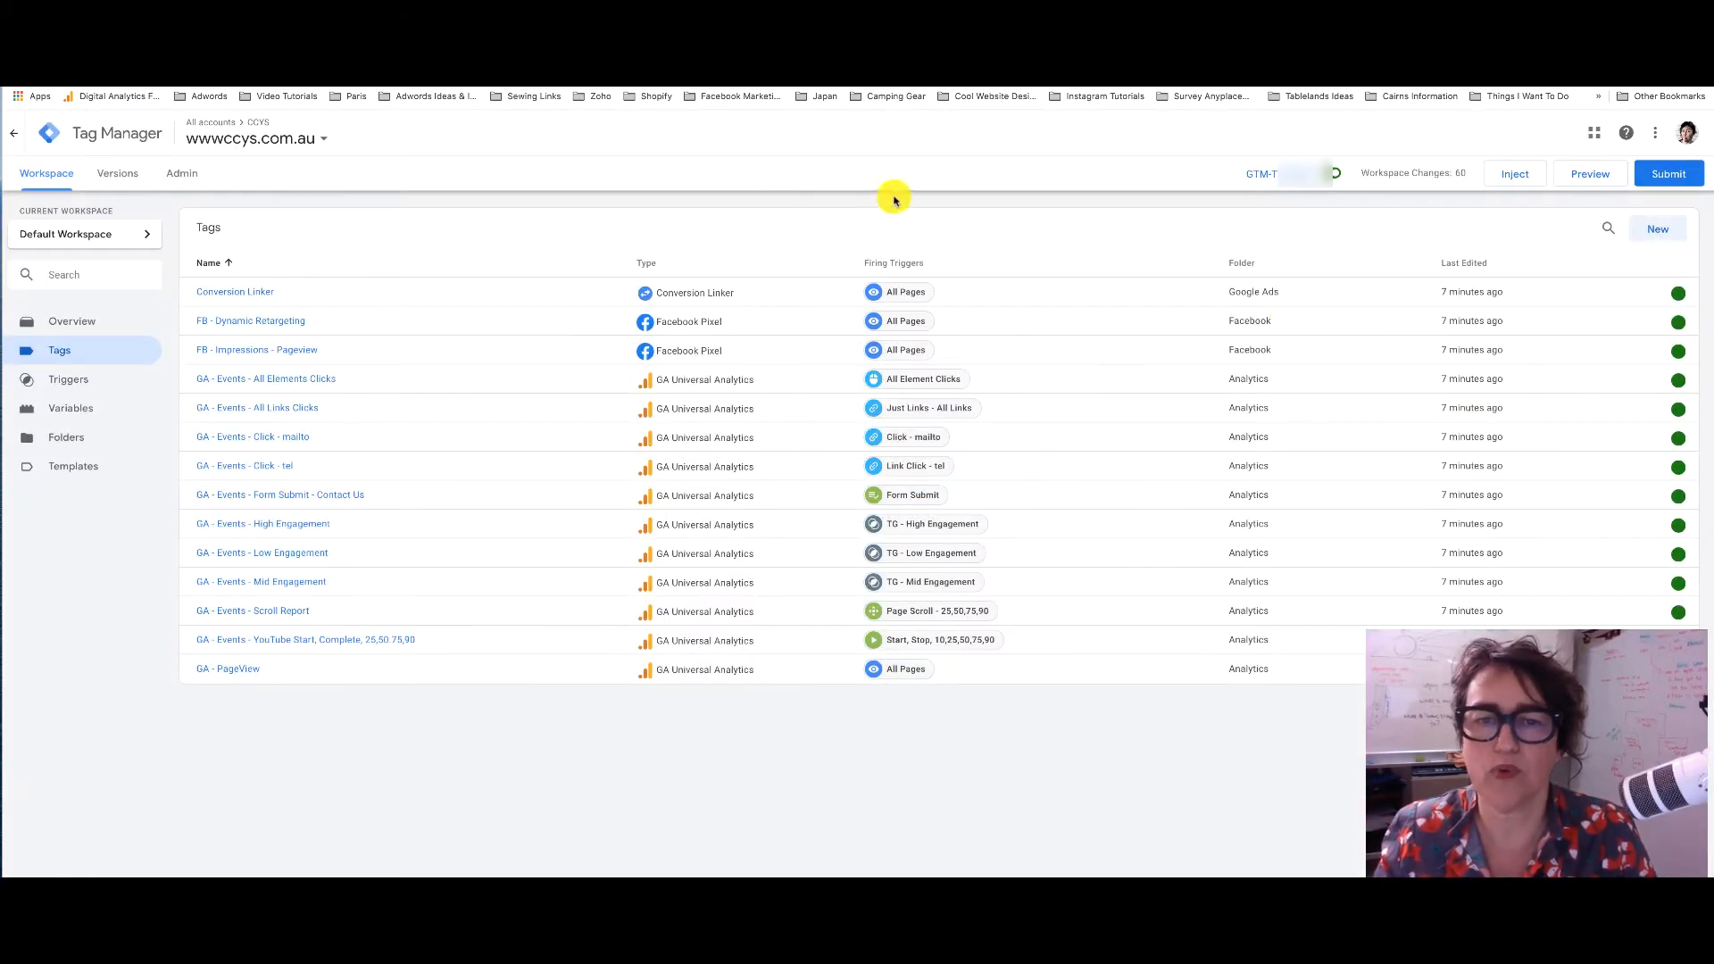
key(ctrl+Tab)
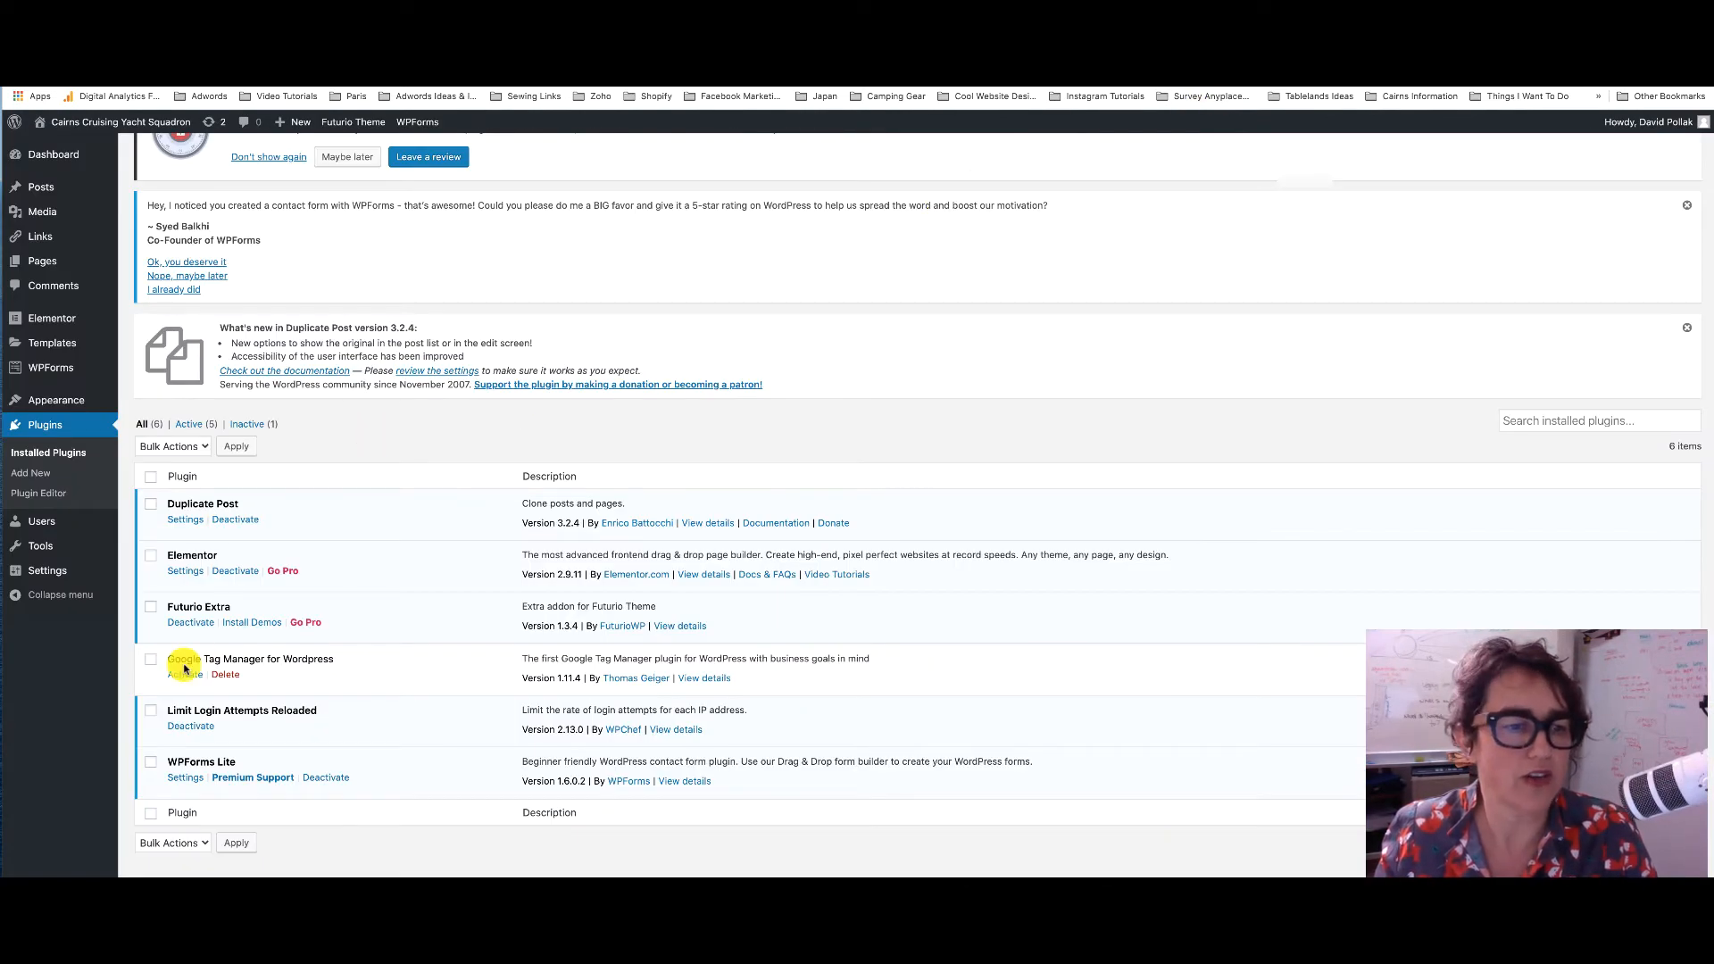
Activate Google Tag Manager for WordPress and save the container ID in its plugin settings
click(187, 676)
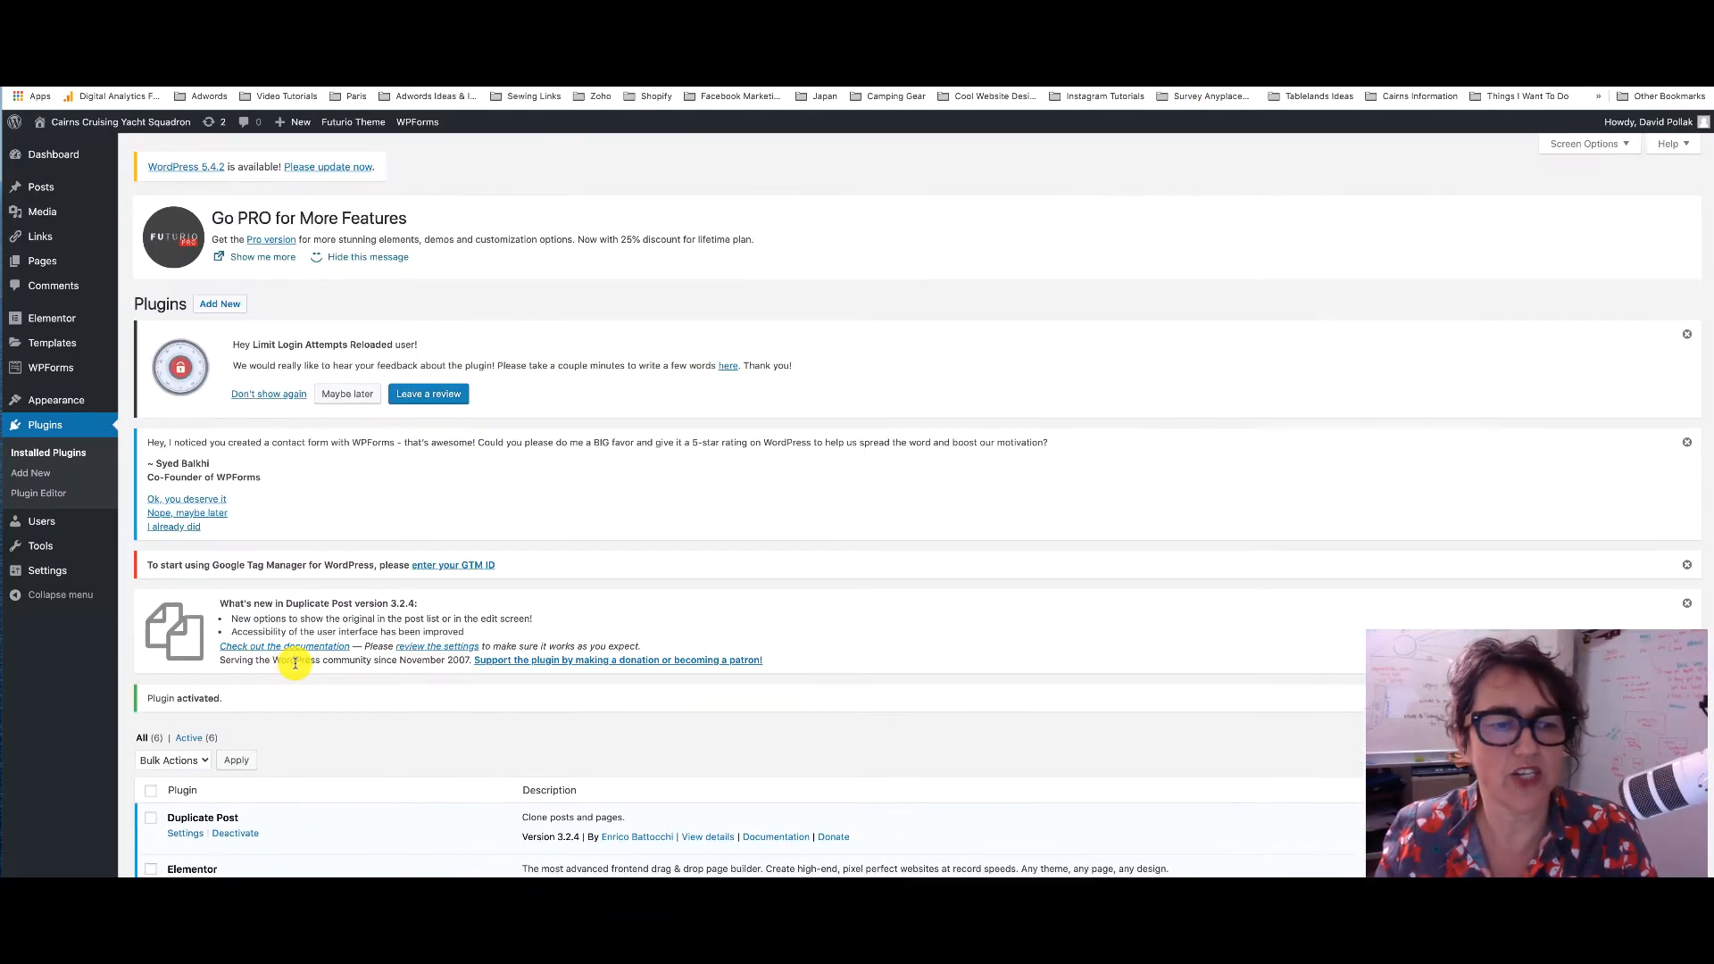
scroll(294, 663, down, 5)
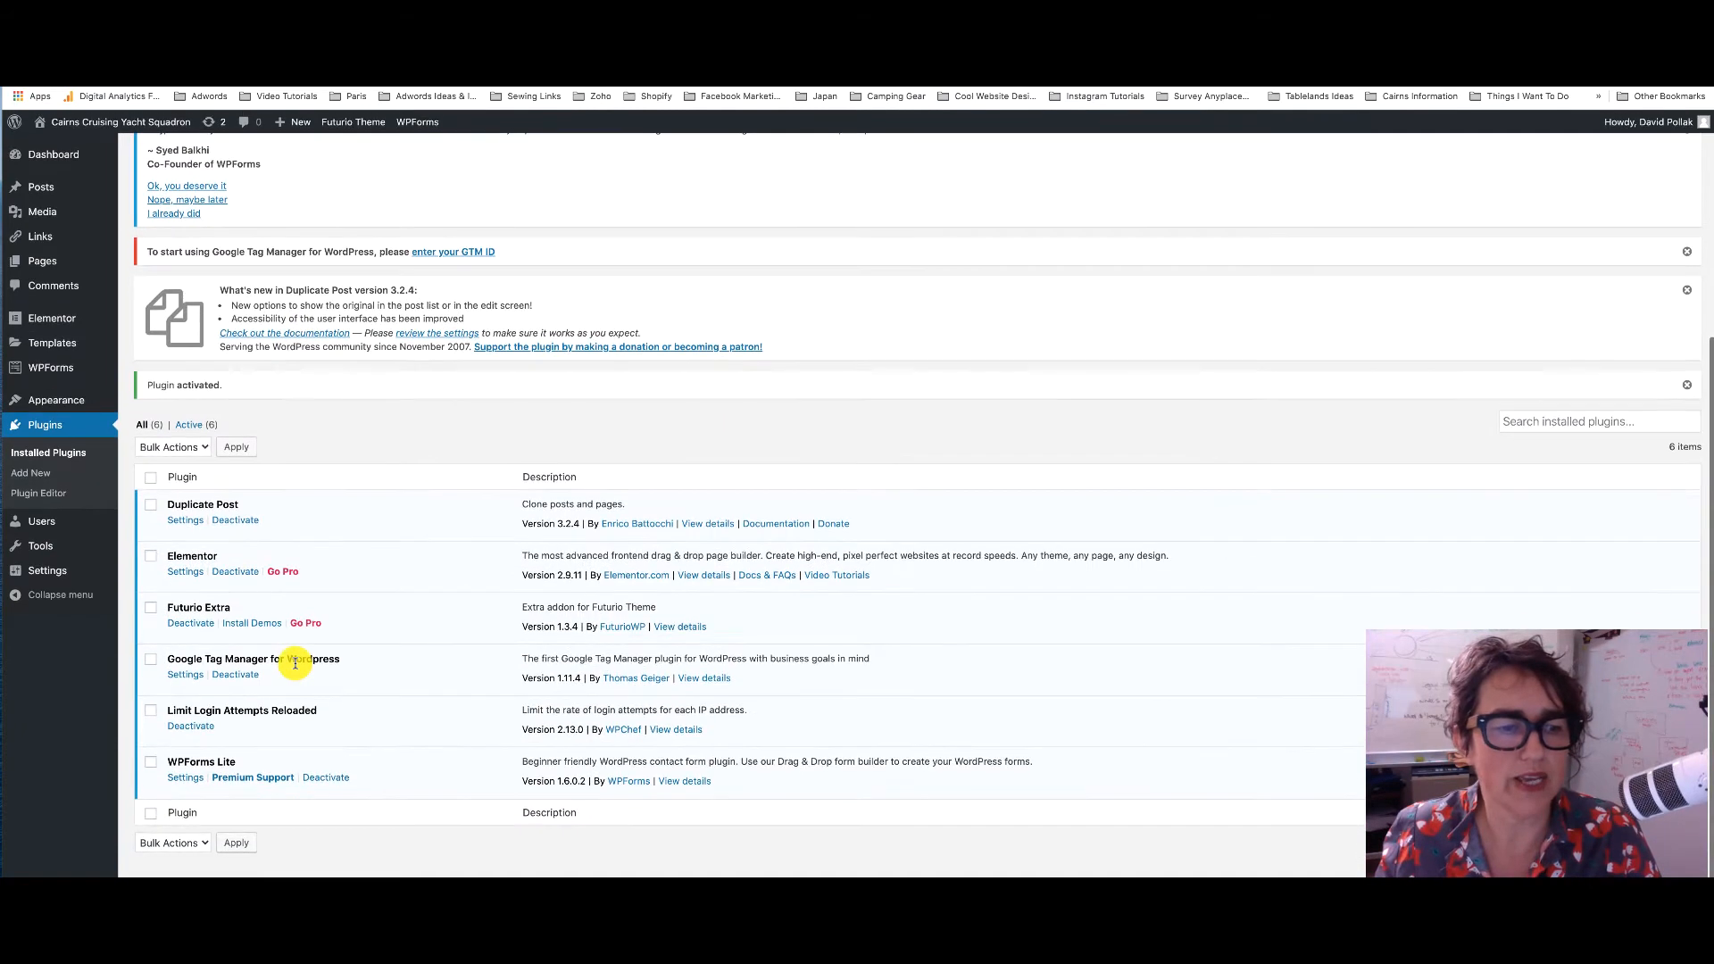
click(183, 676)
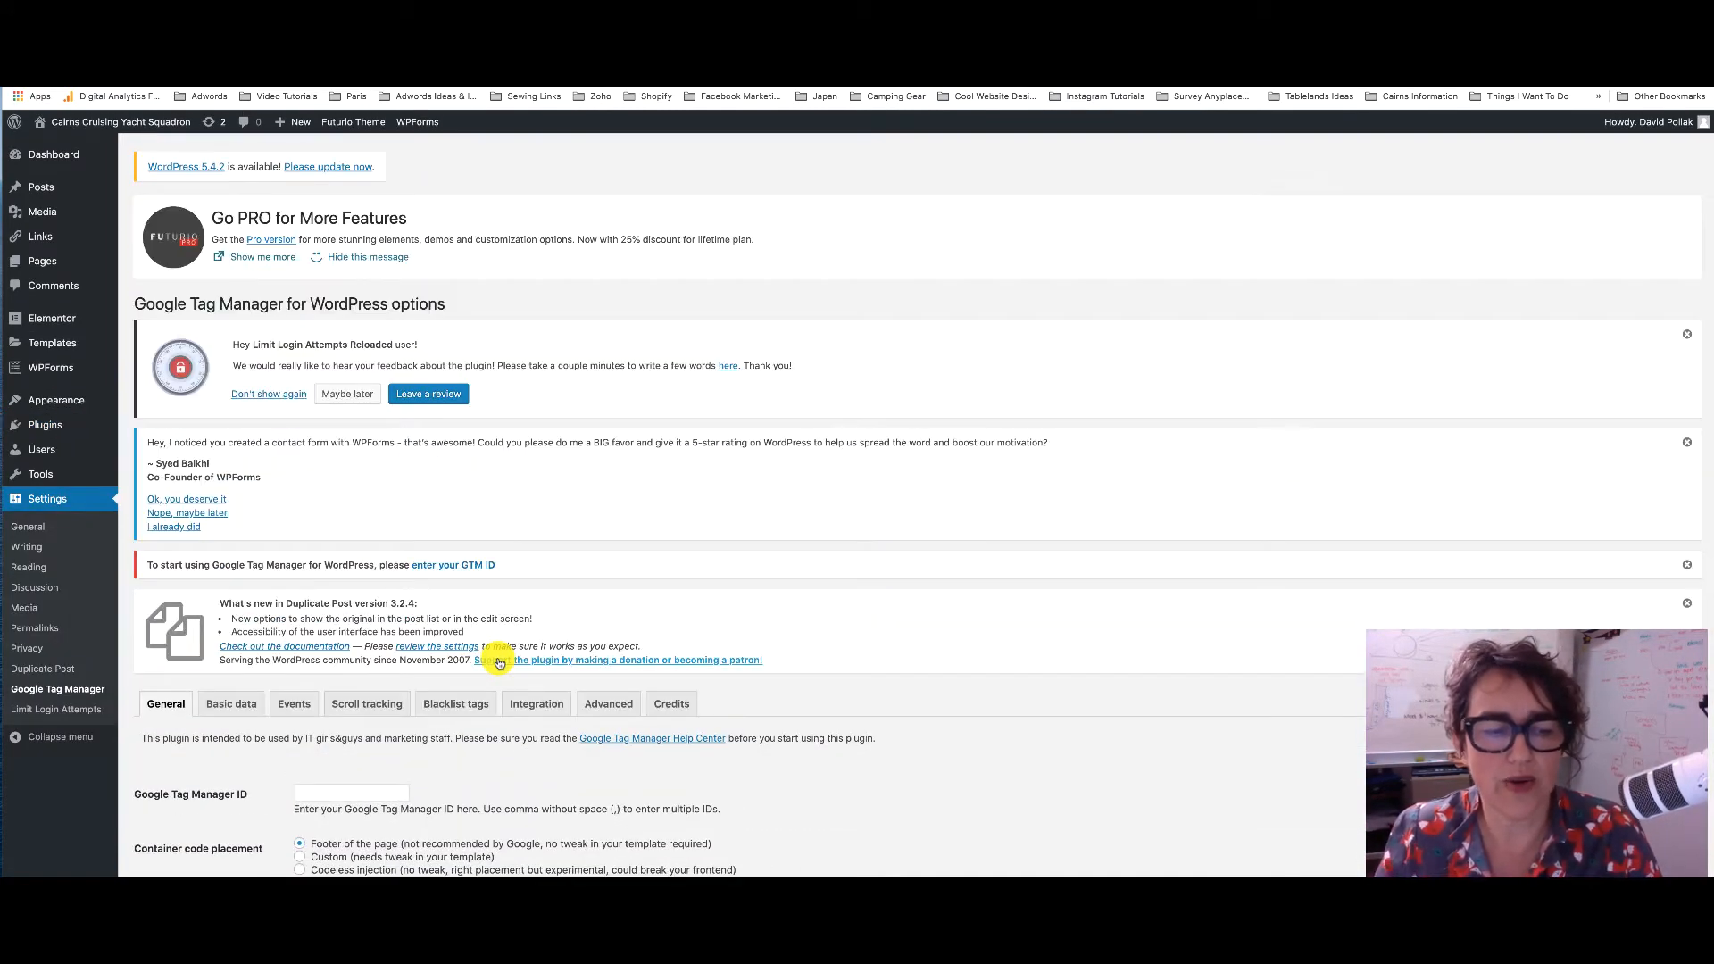
scroll(500, 662, down, 3)
click(379, 631)
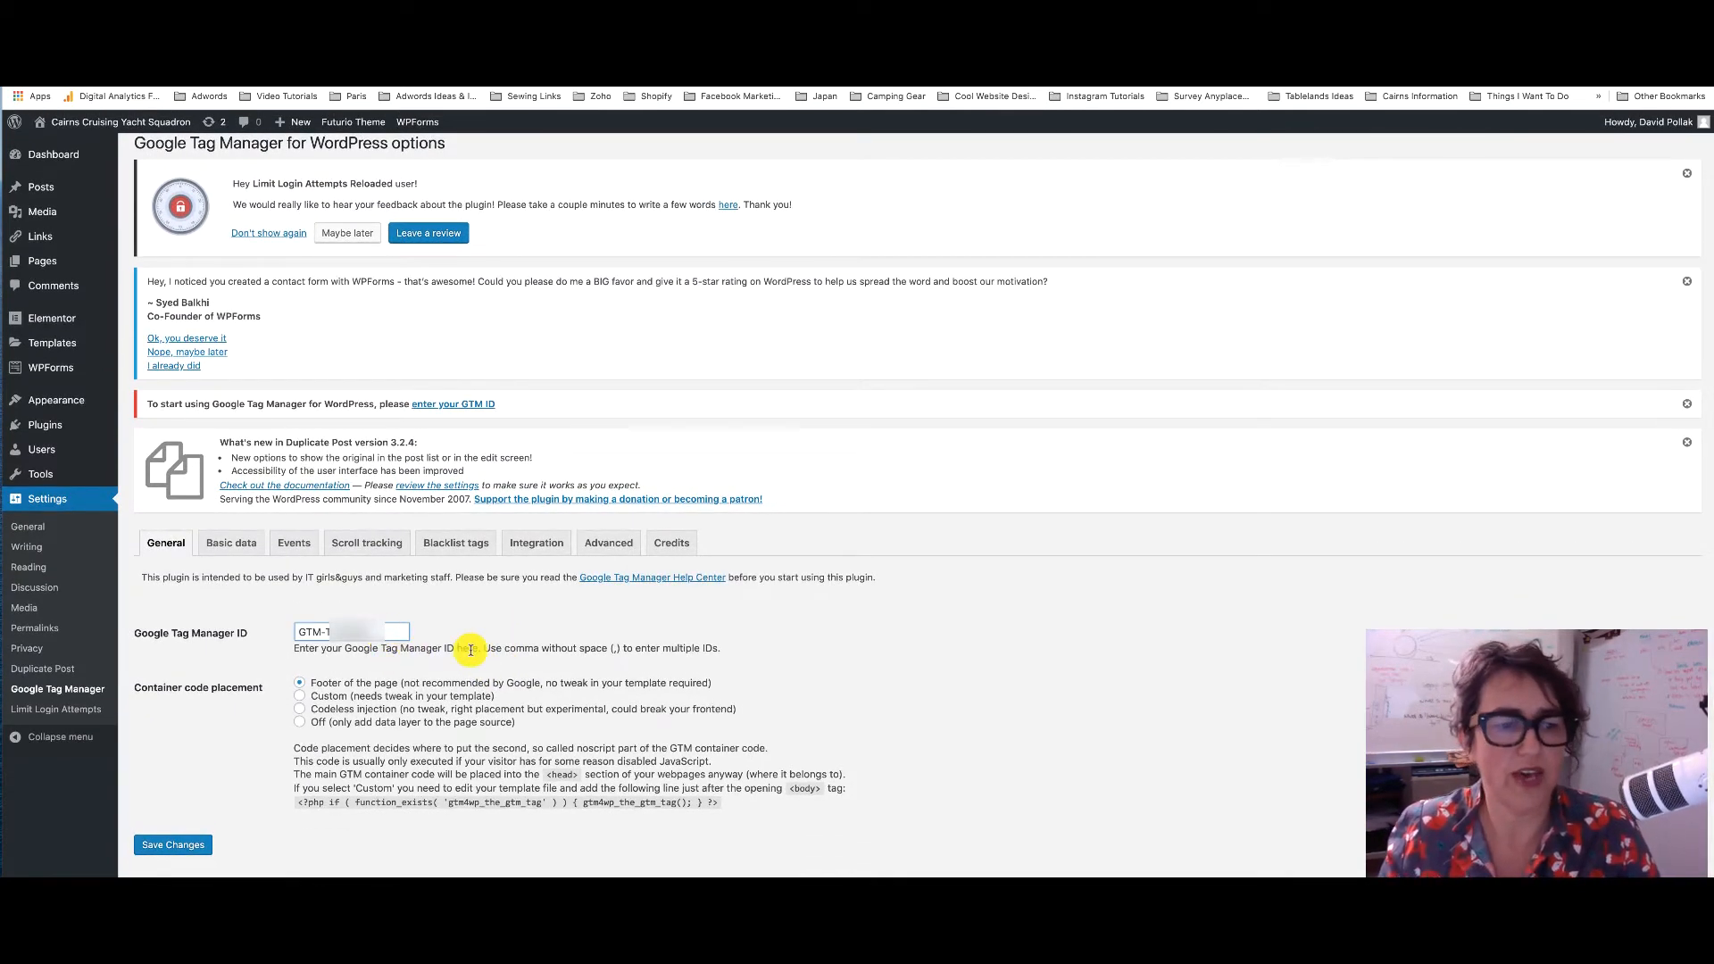
click(173, 844)
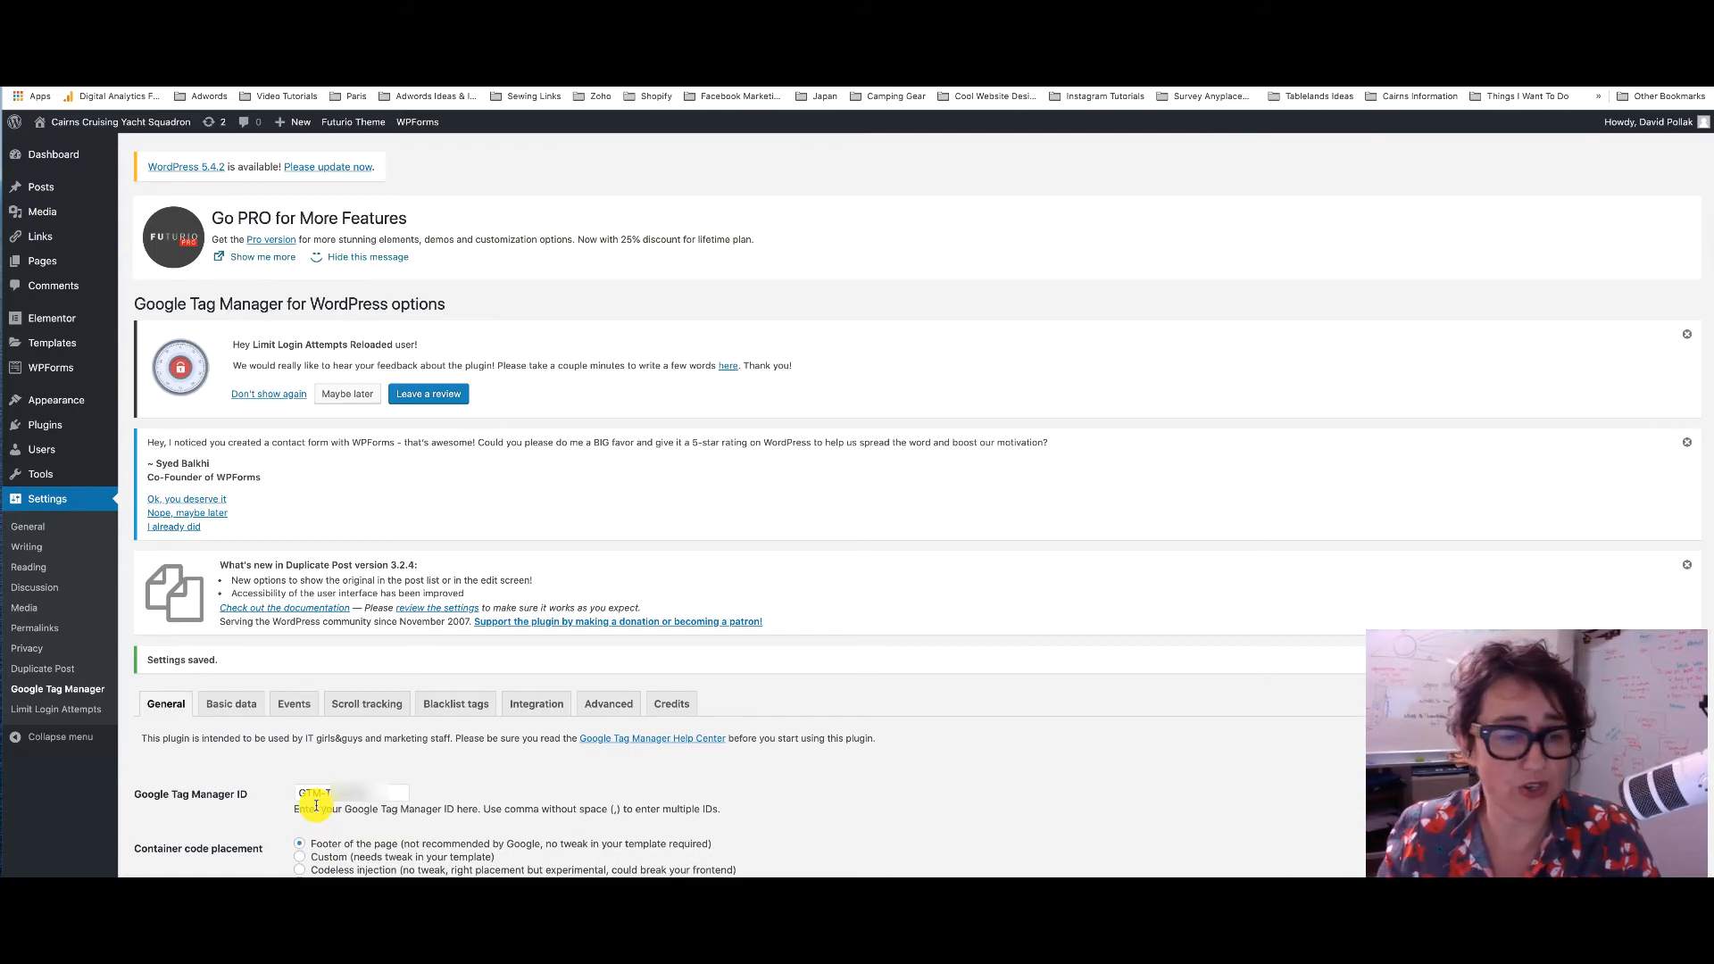
Review the plugin's Integration and WooCommerce options, then return to the General tab's container ID and placement
click(525, 705)
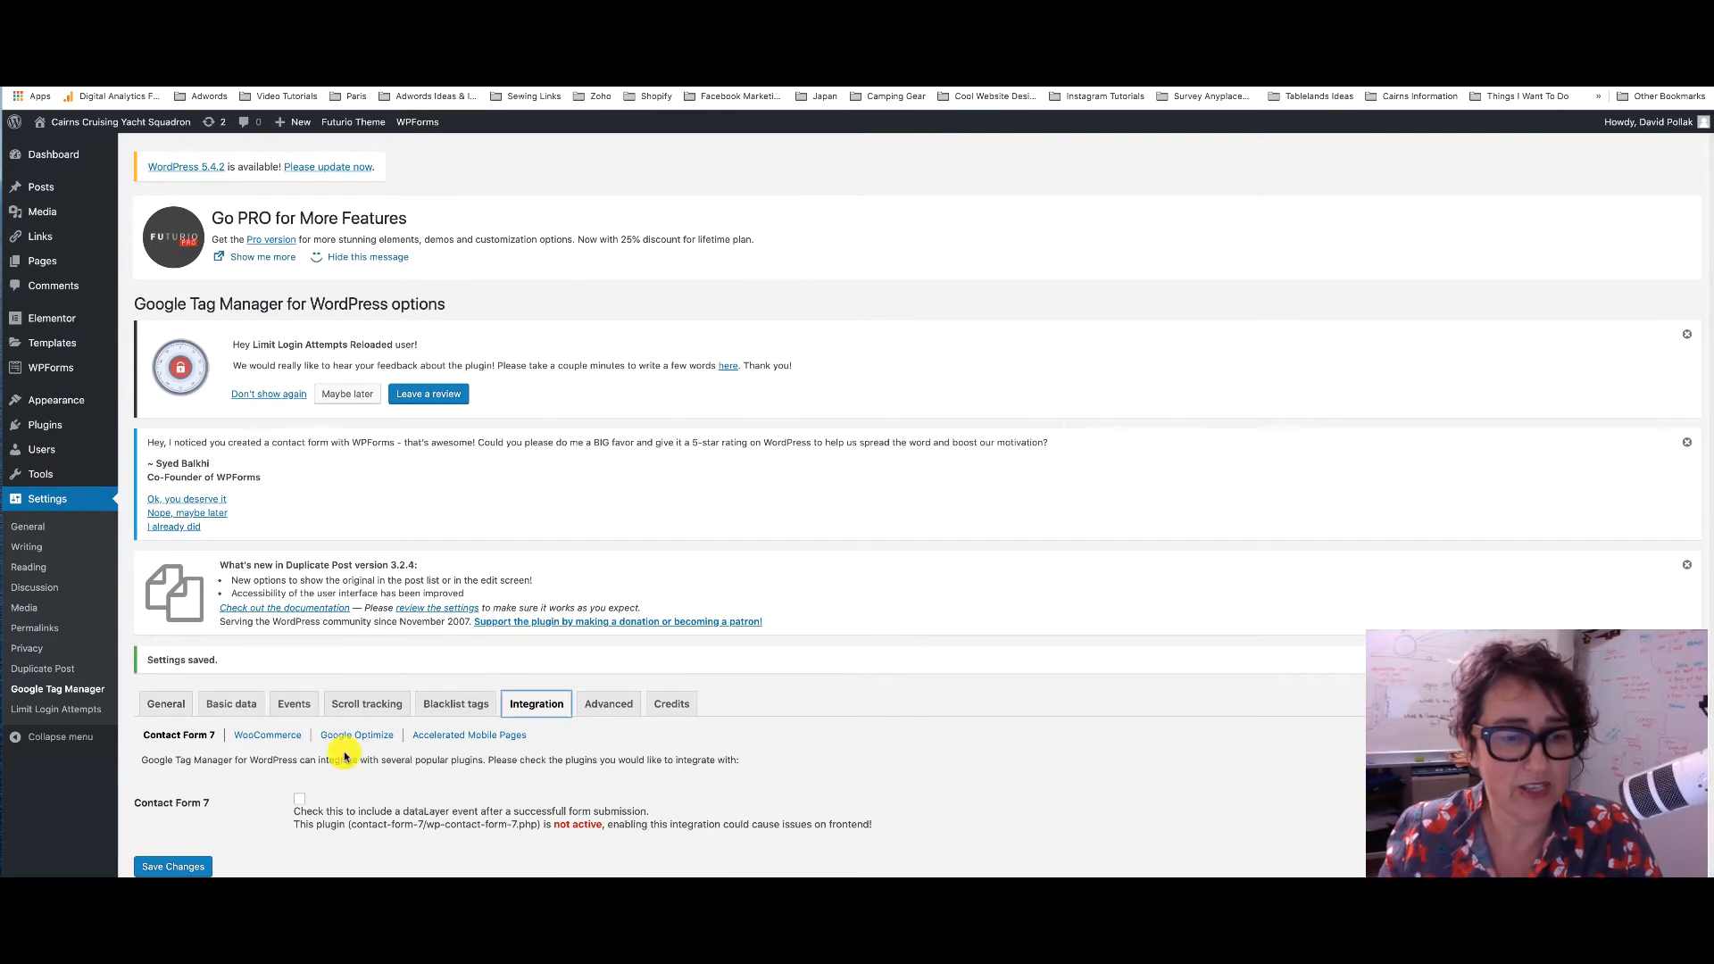
scroll(266, 762, down, 1)
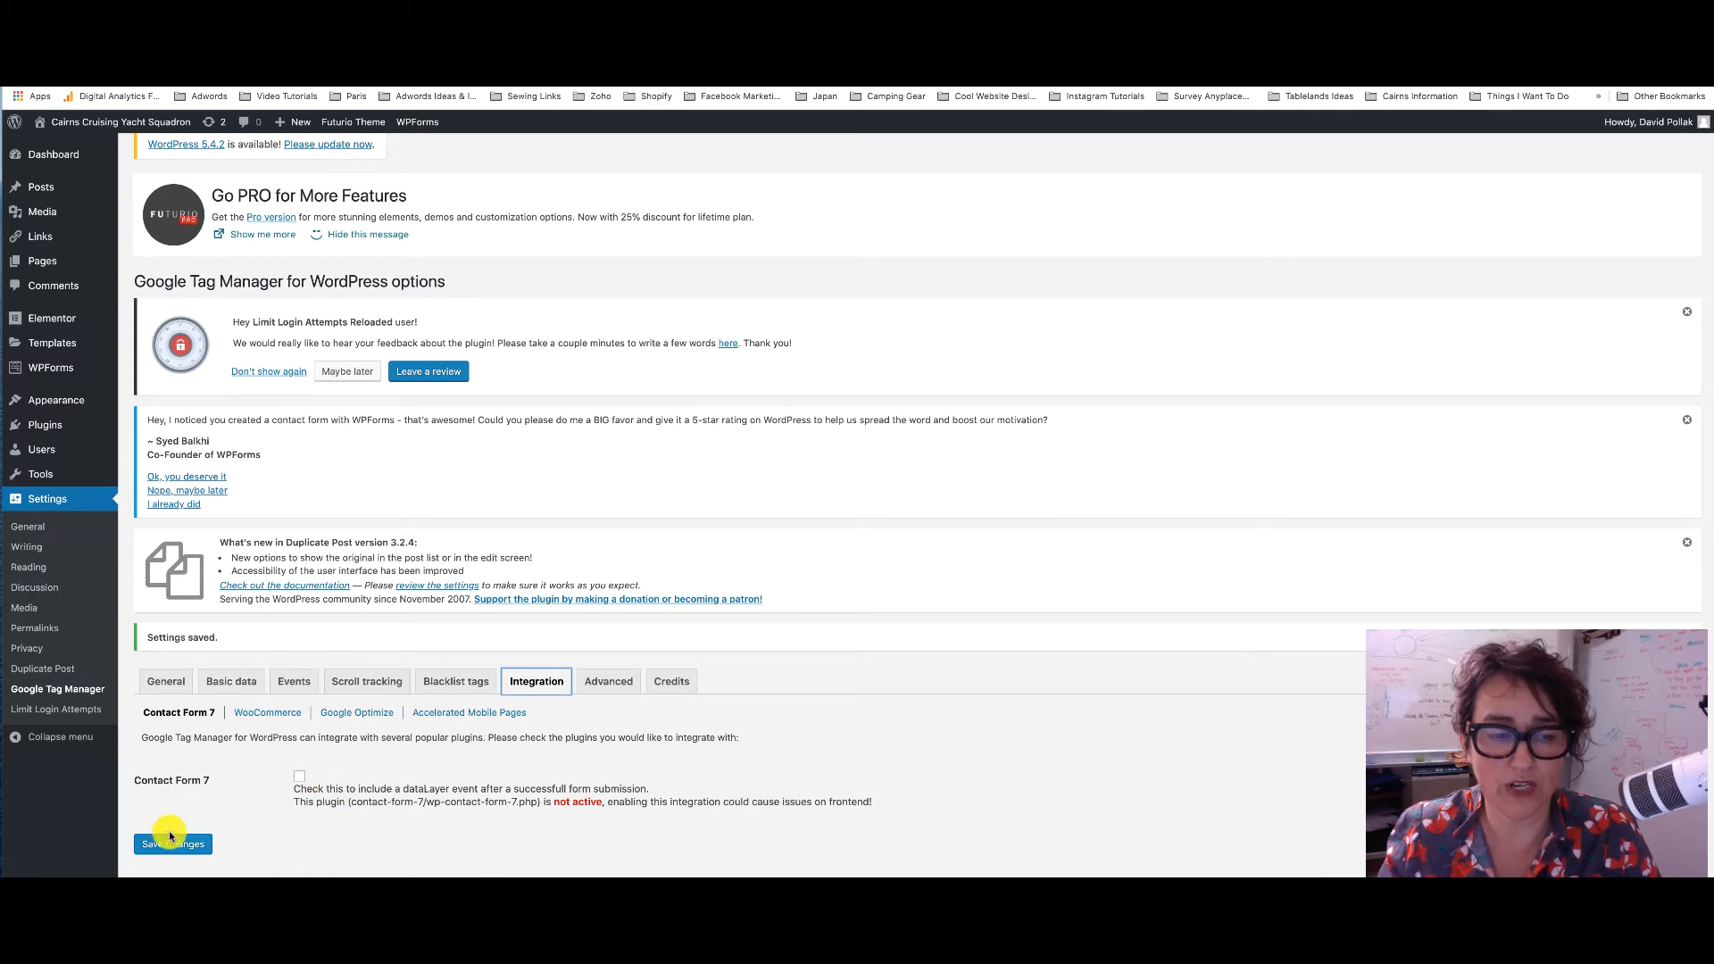
click(268, 712)
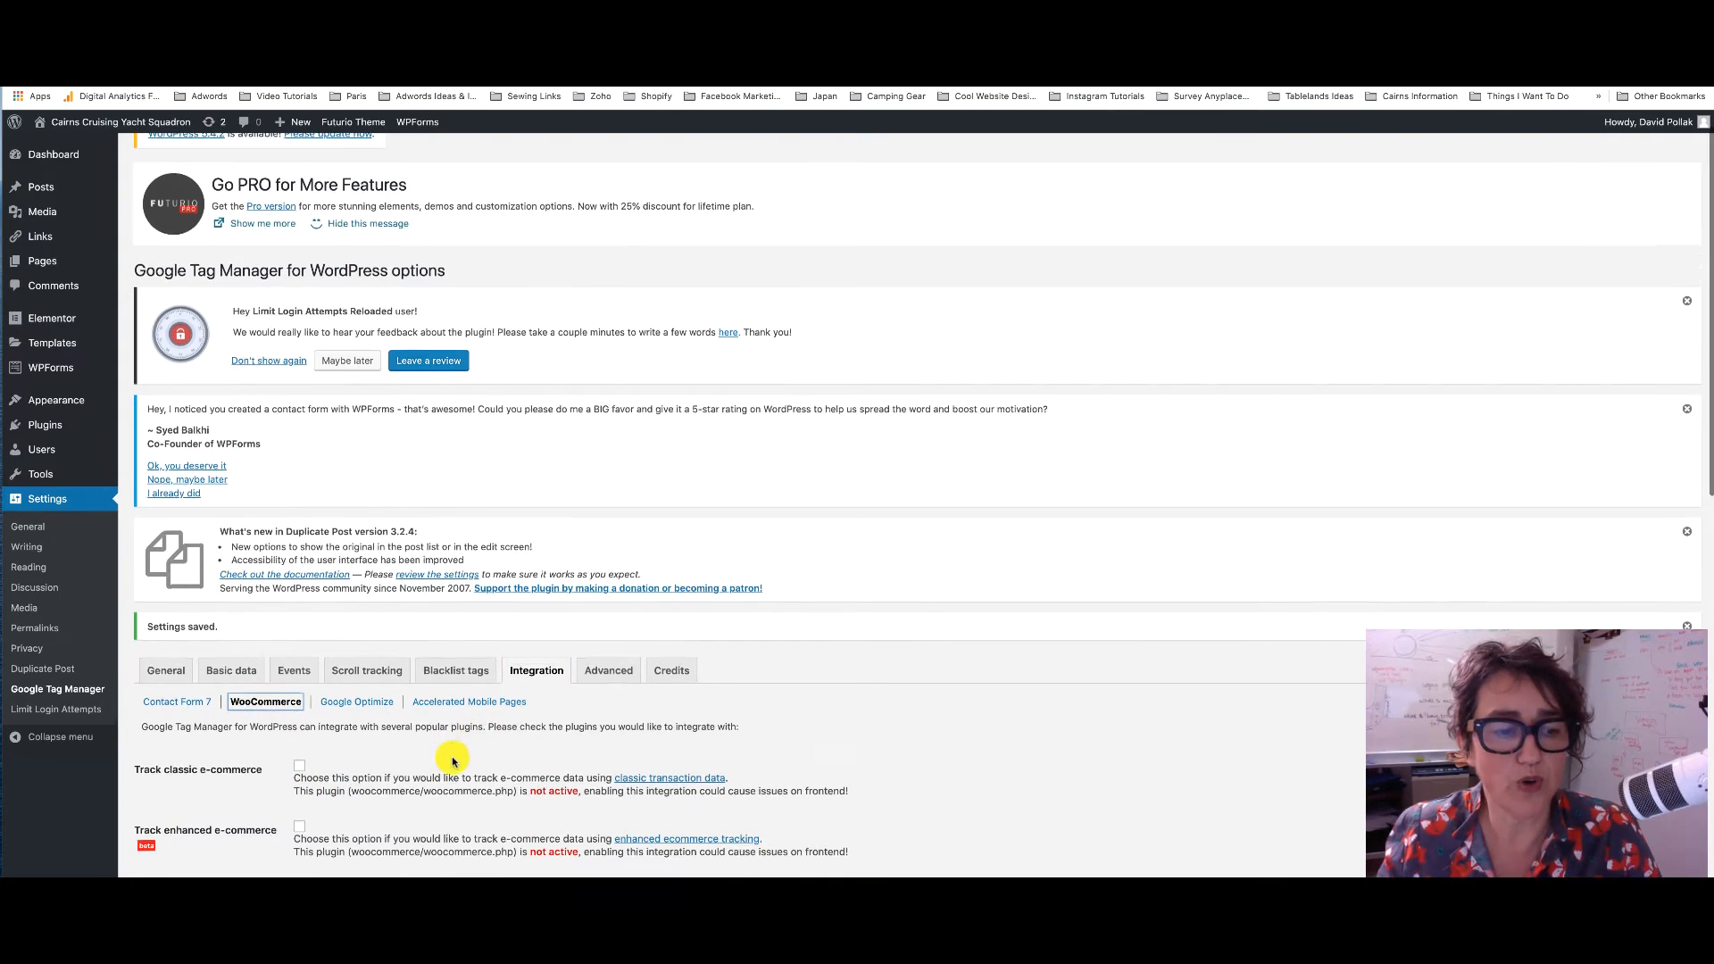
scroll(295, 625, down, 5)
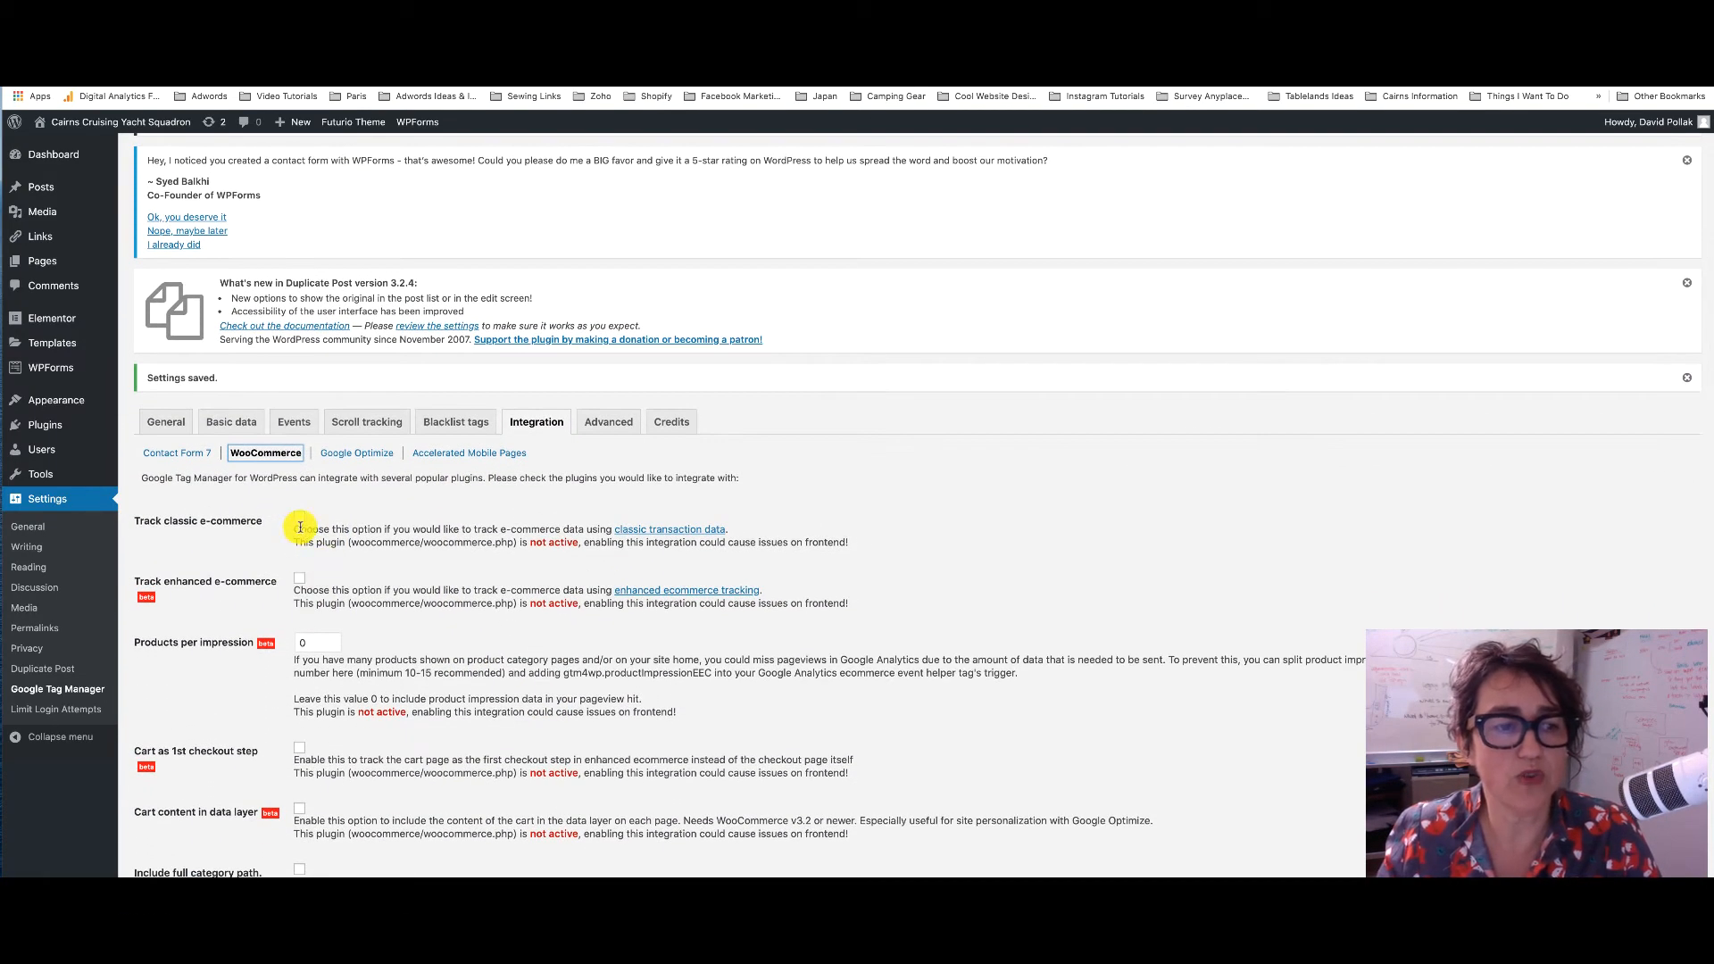
scroll(349, 590, down, 3)
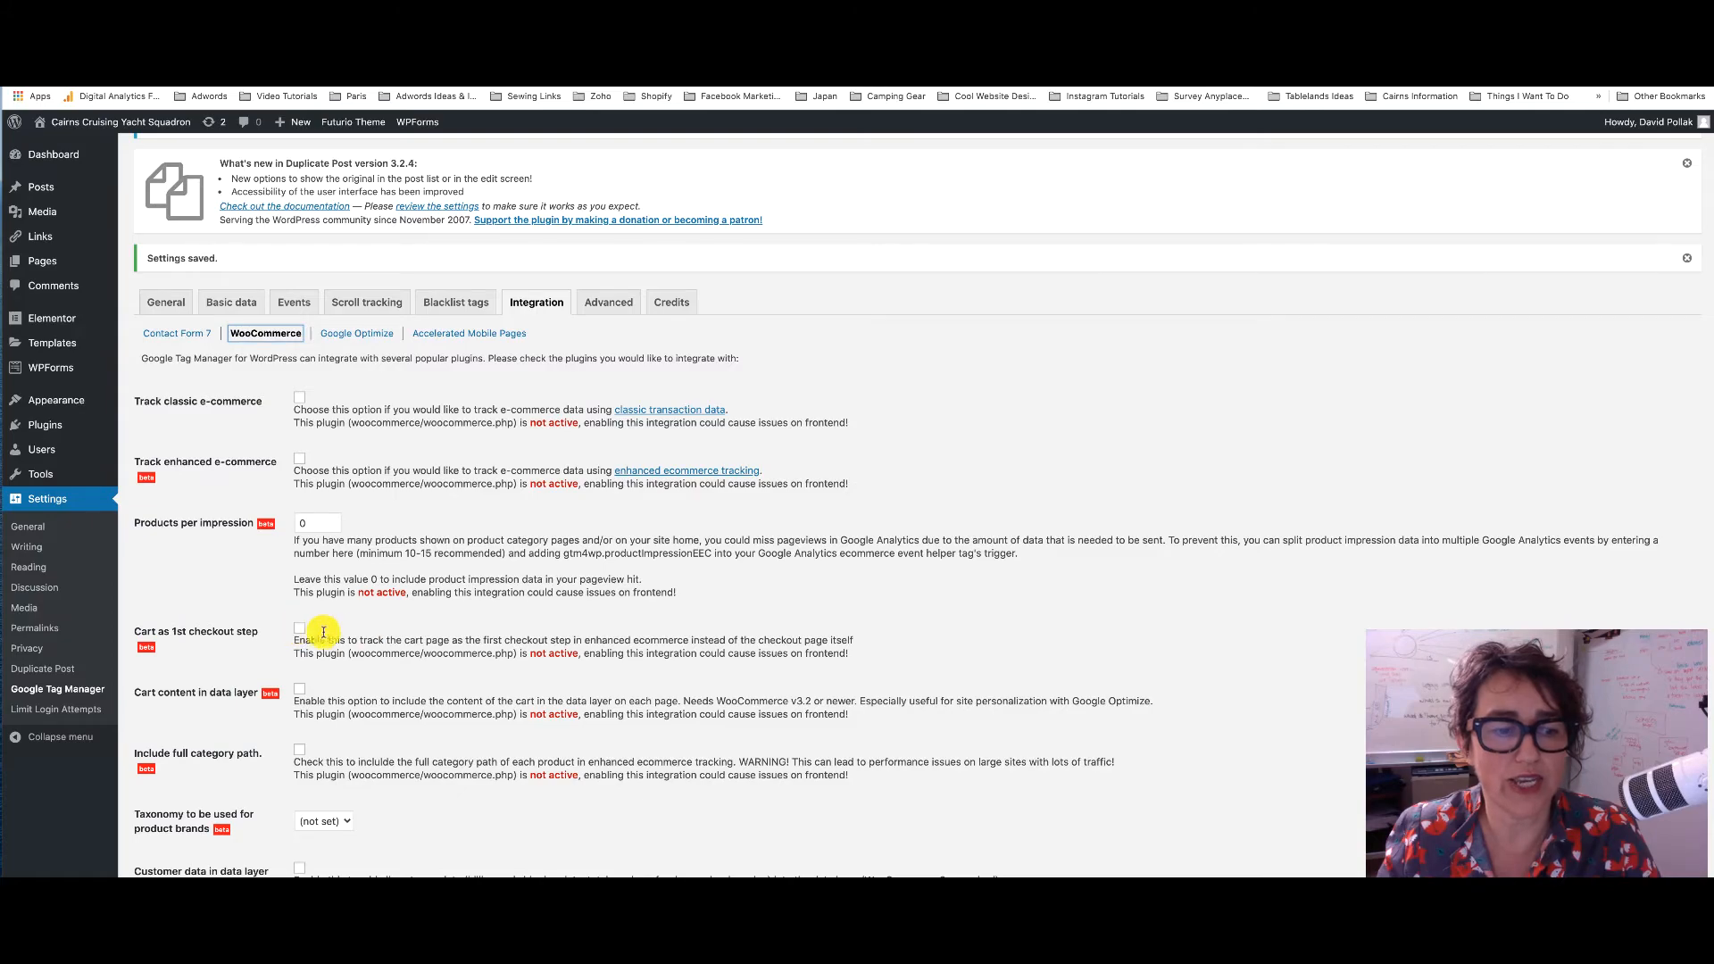
scroll(323, 632, down, 13)
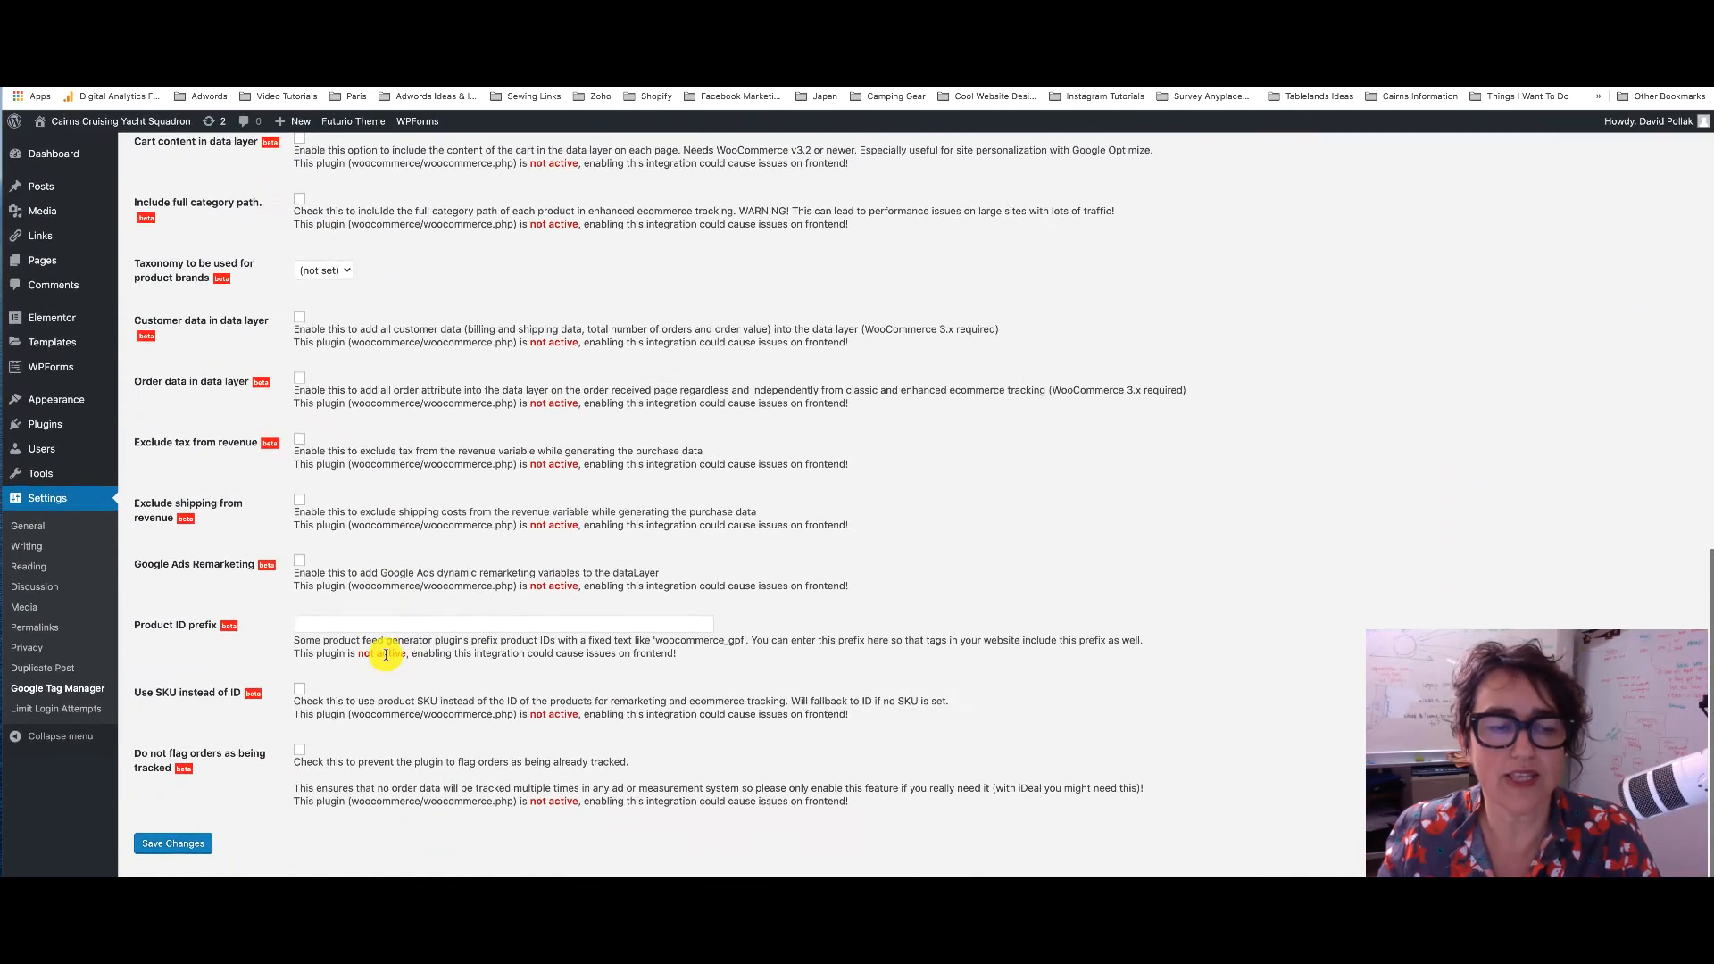
scroll(386, 655, up, 20)
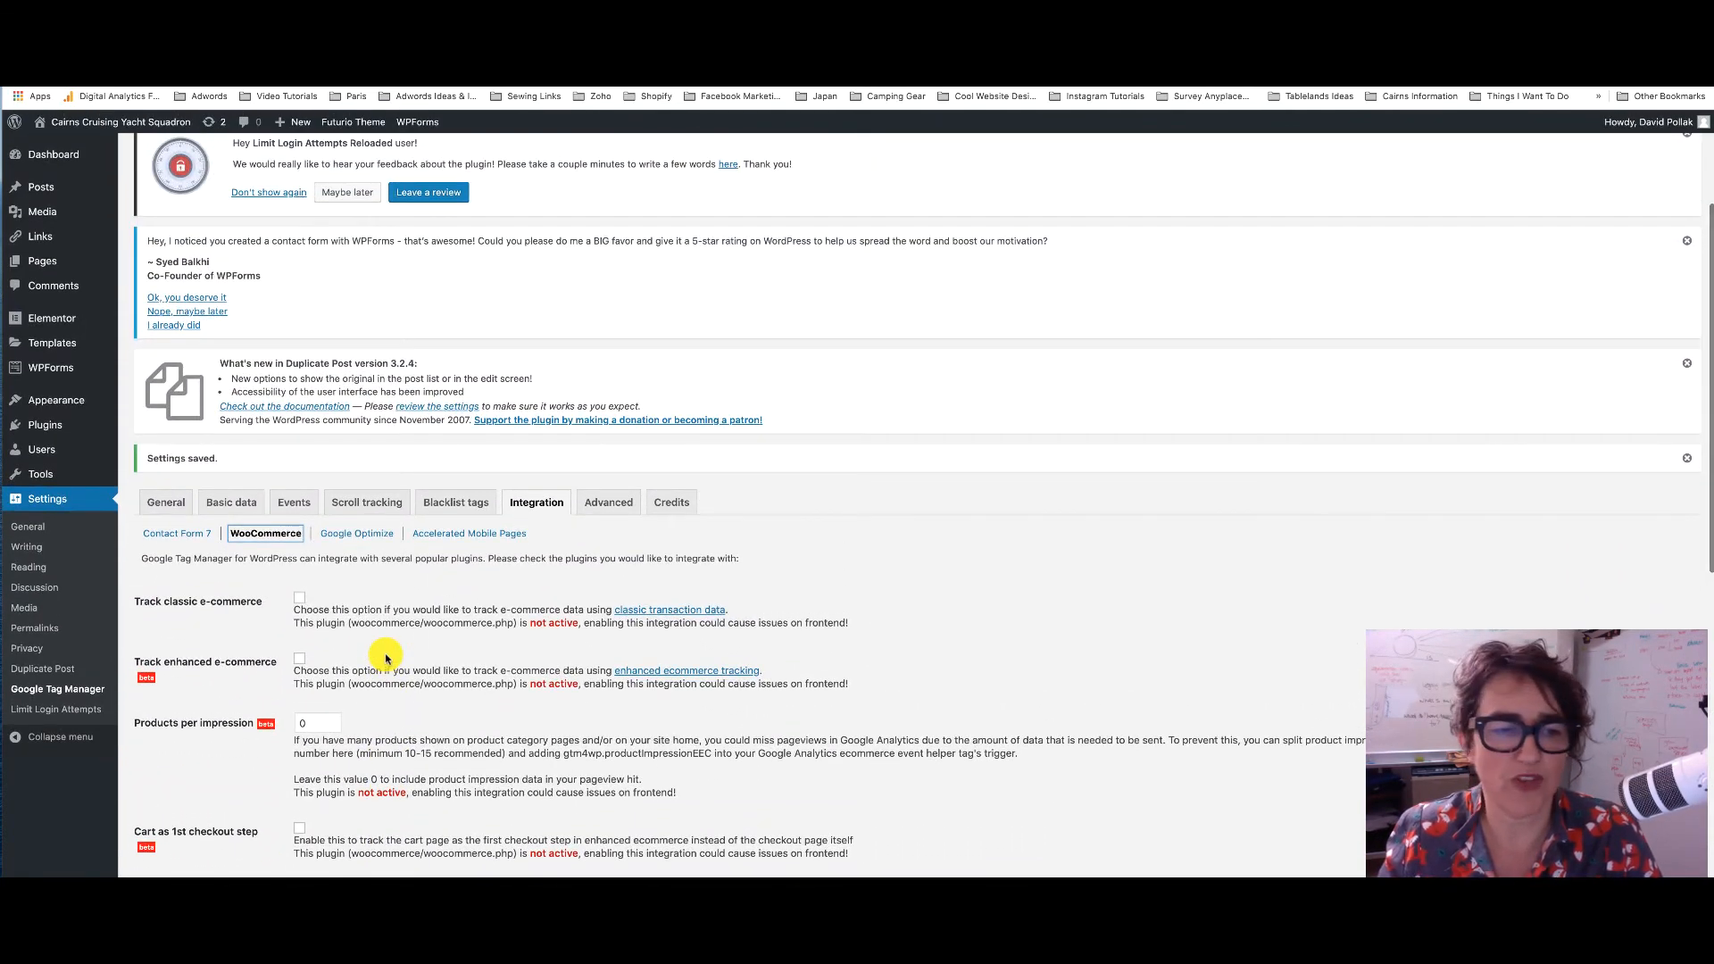
scroll(386, 658, up, 5)
scroll(386, 658, down, 6)
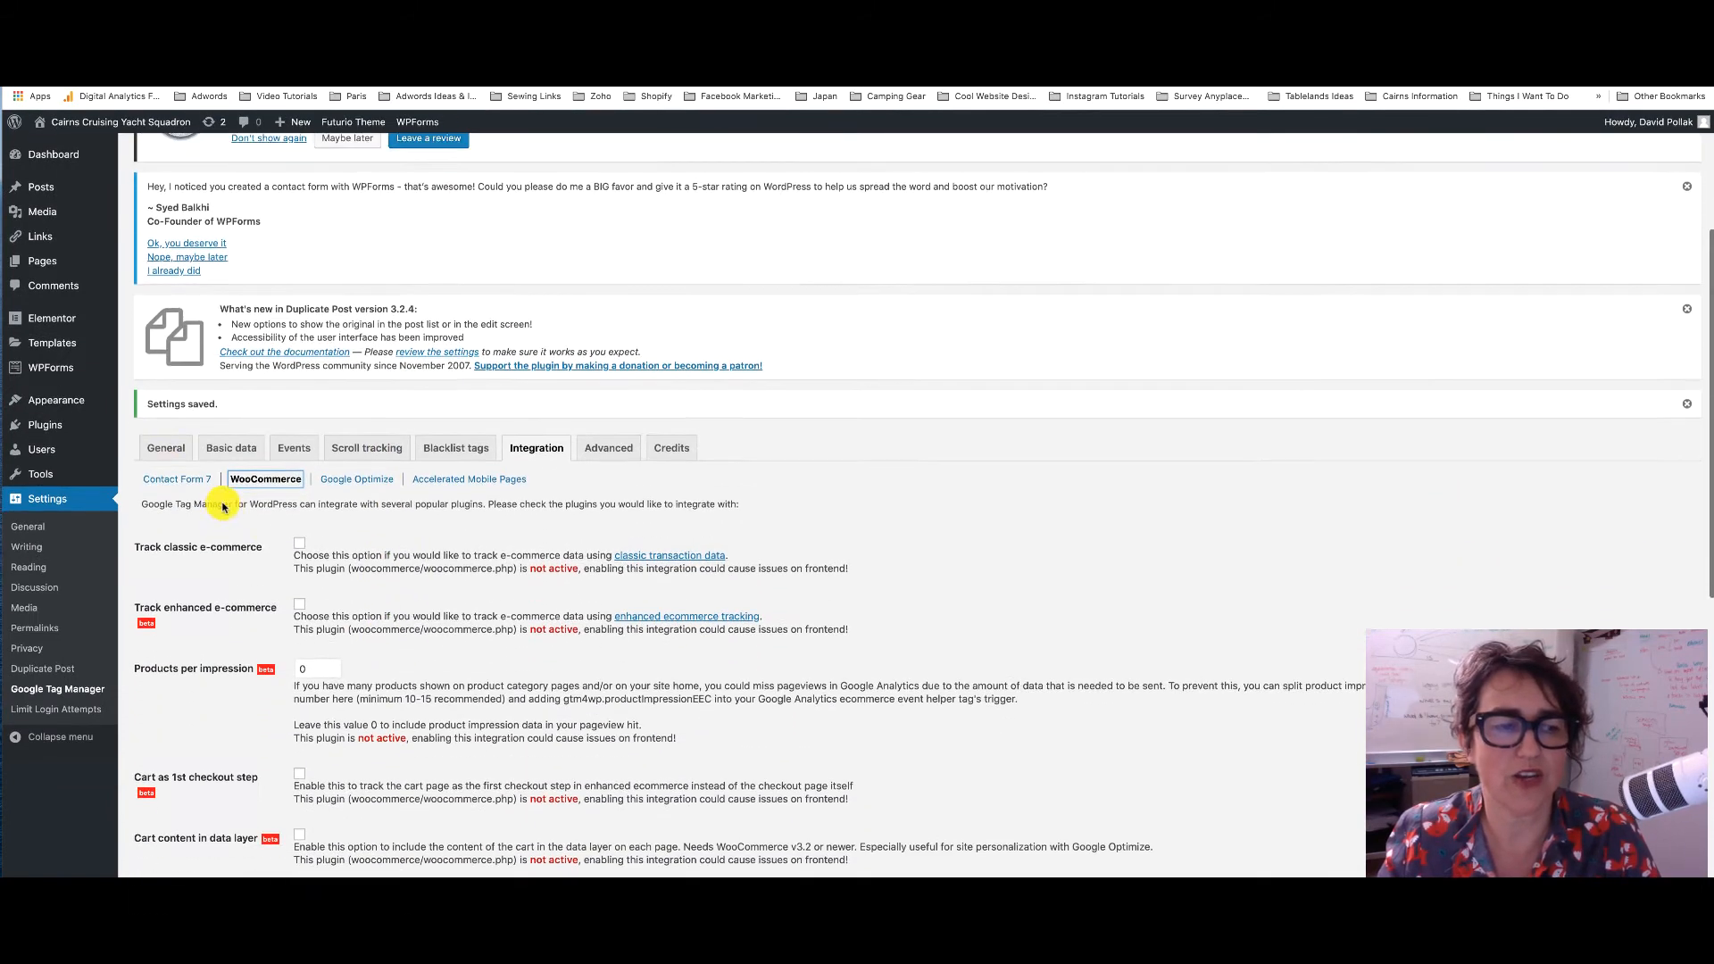
click(166, 447)
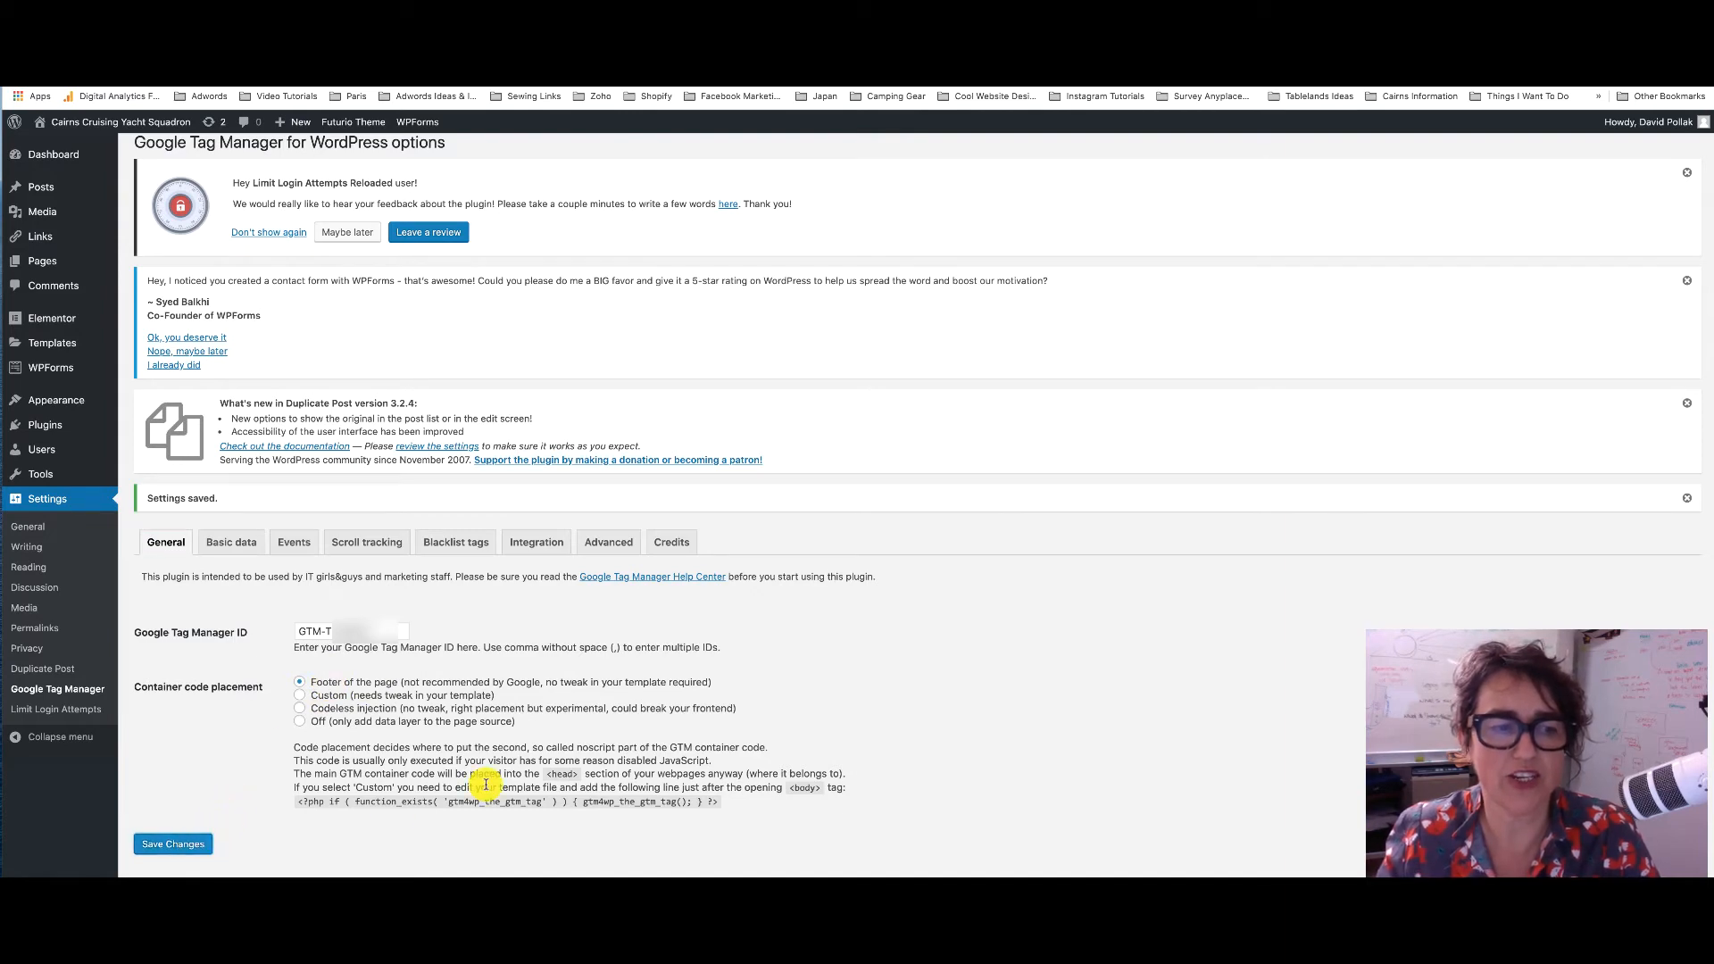
scroll(486, 785, up, 3)
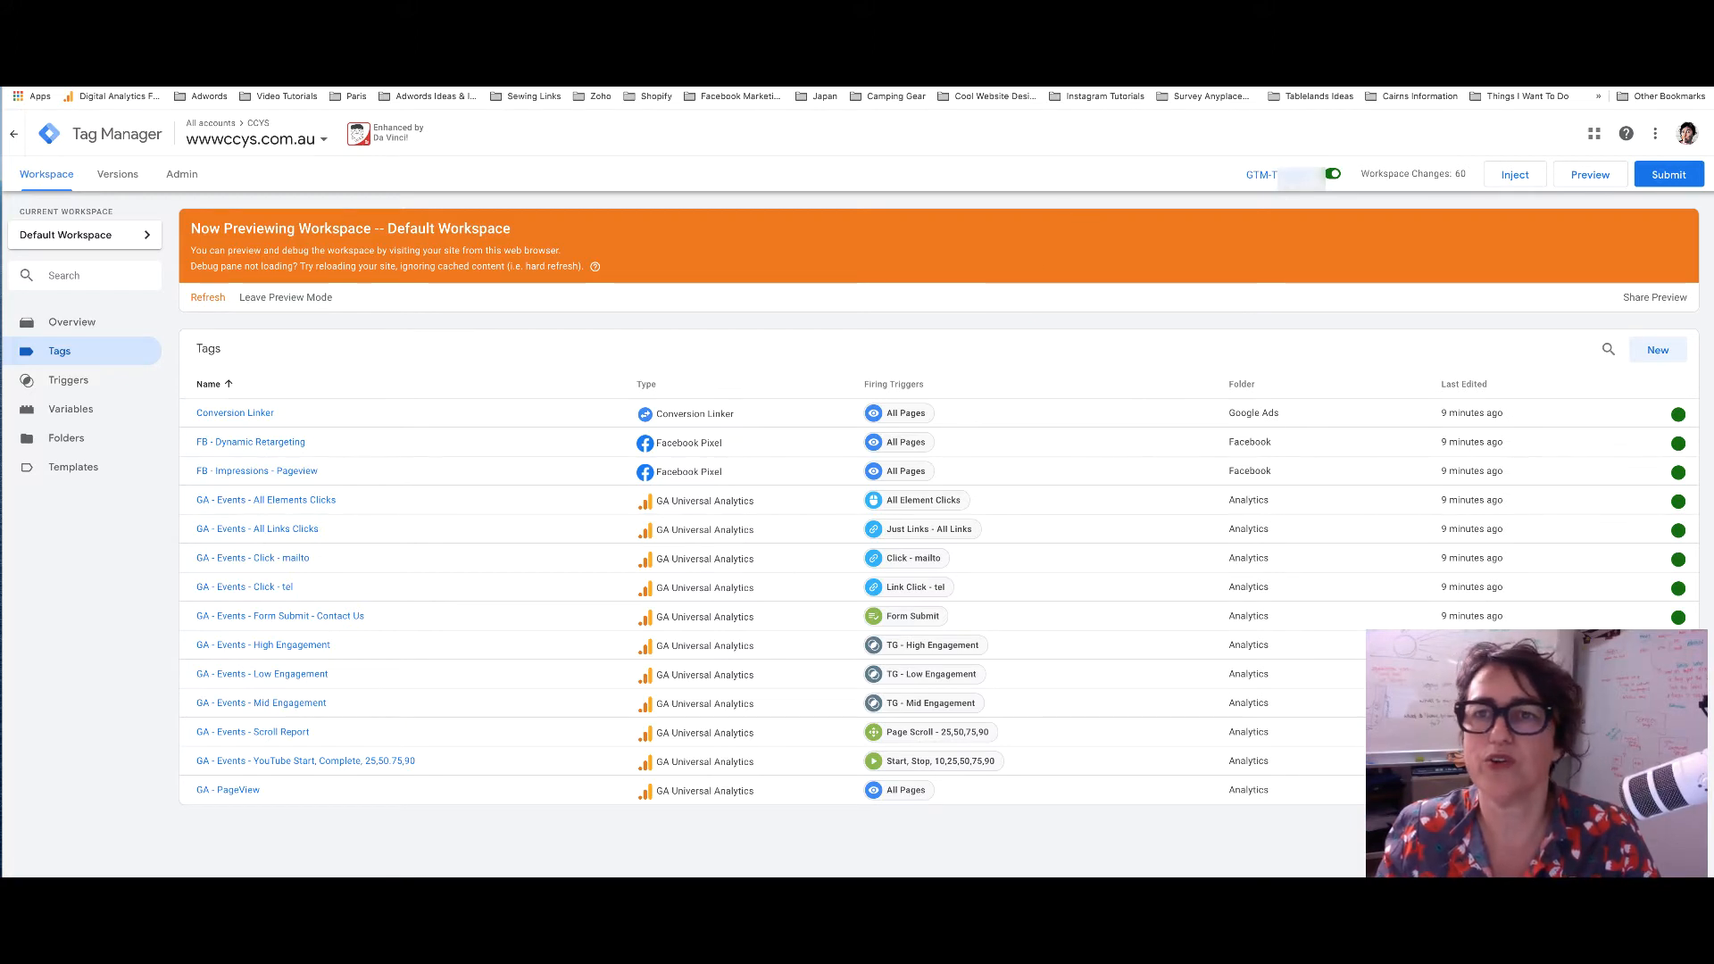
Log out of WordPress and load the yacht club home page in GTM preview mode
key(ctrl+Tab)
key(ctrl+Tab)
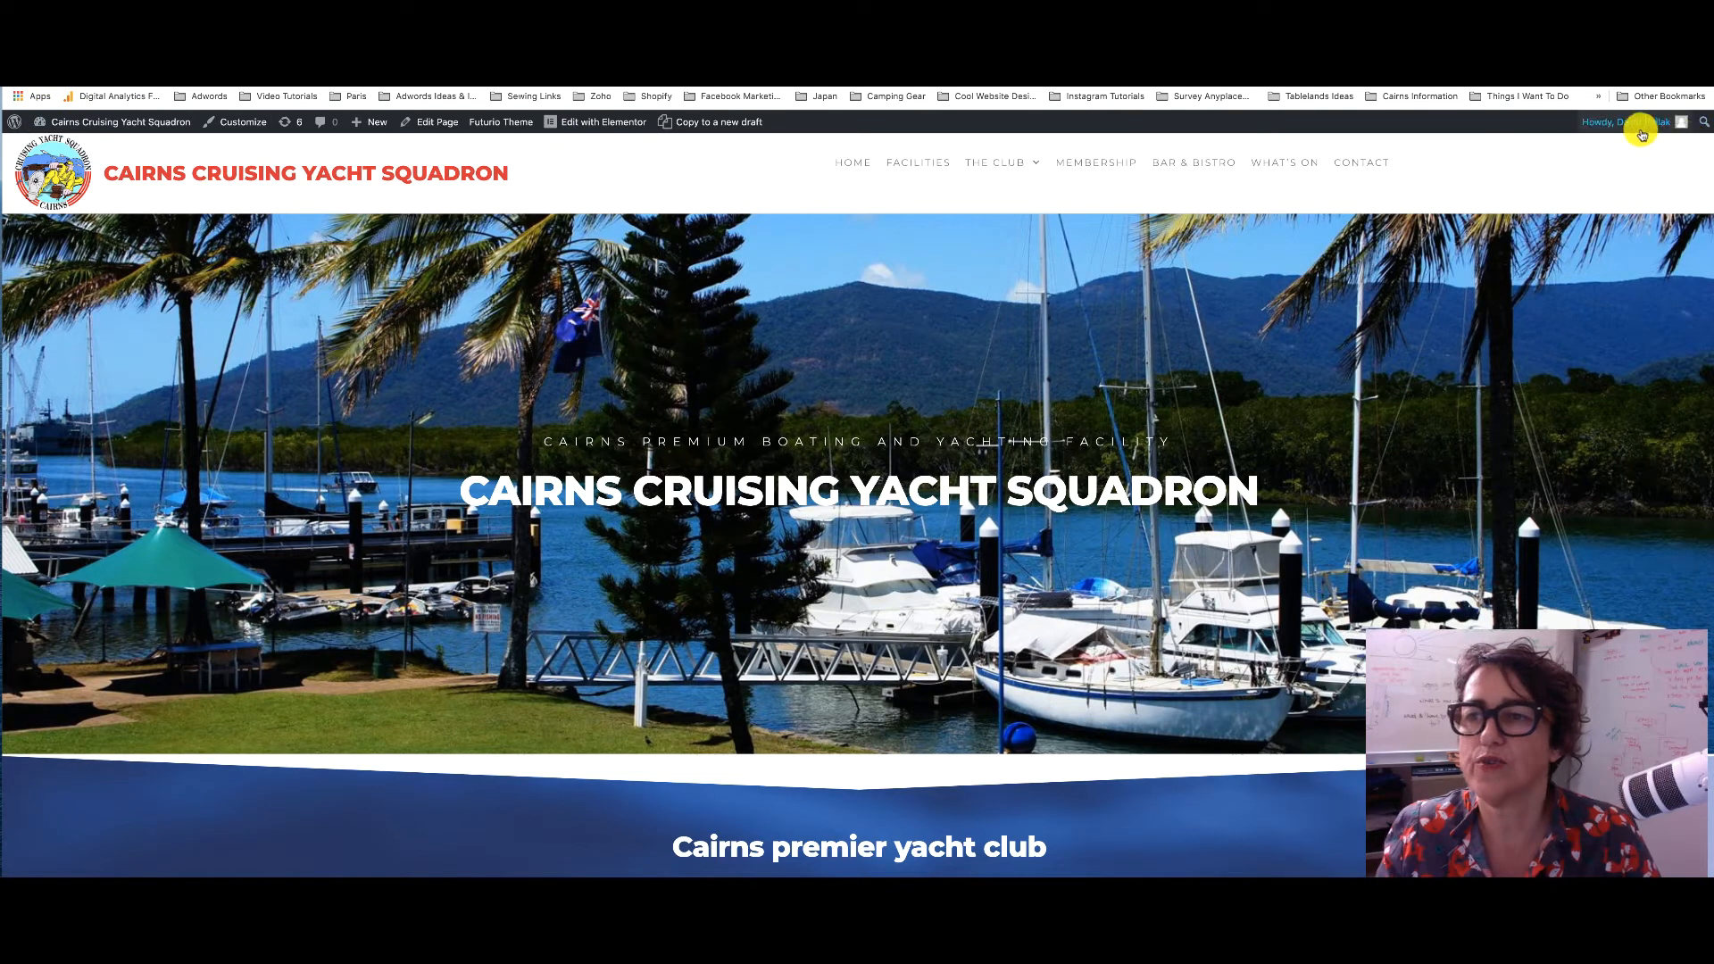
mouse_move(1642, 134)
click(1663, 207)
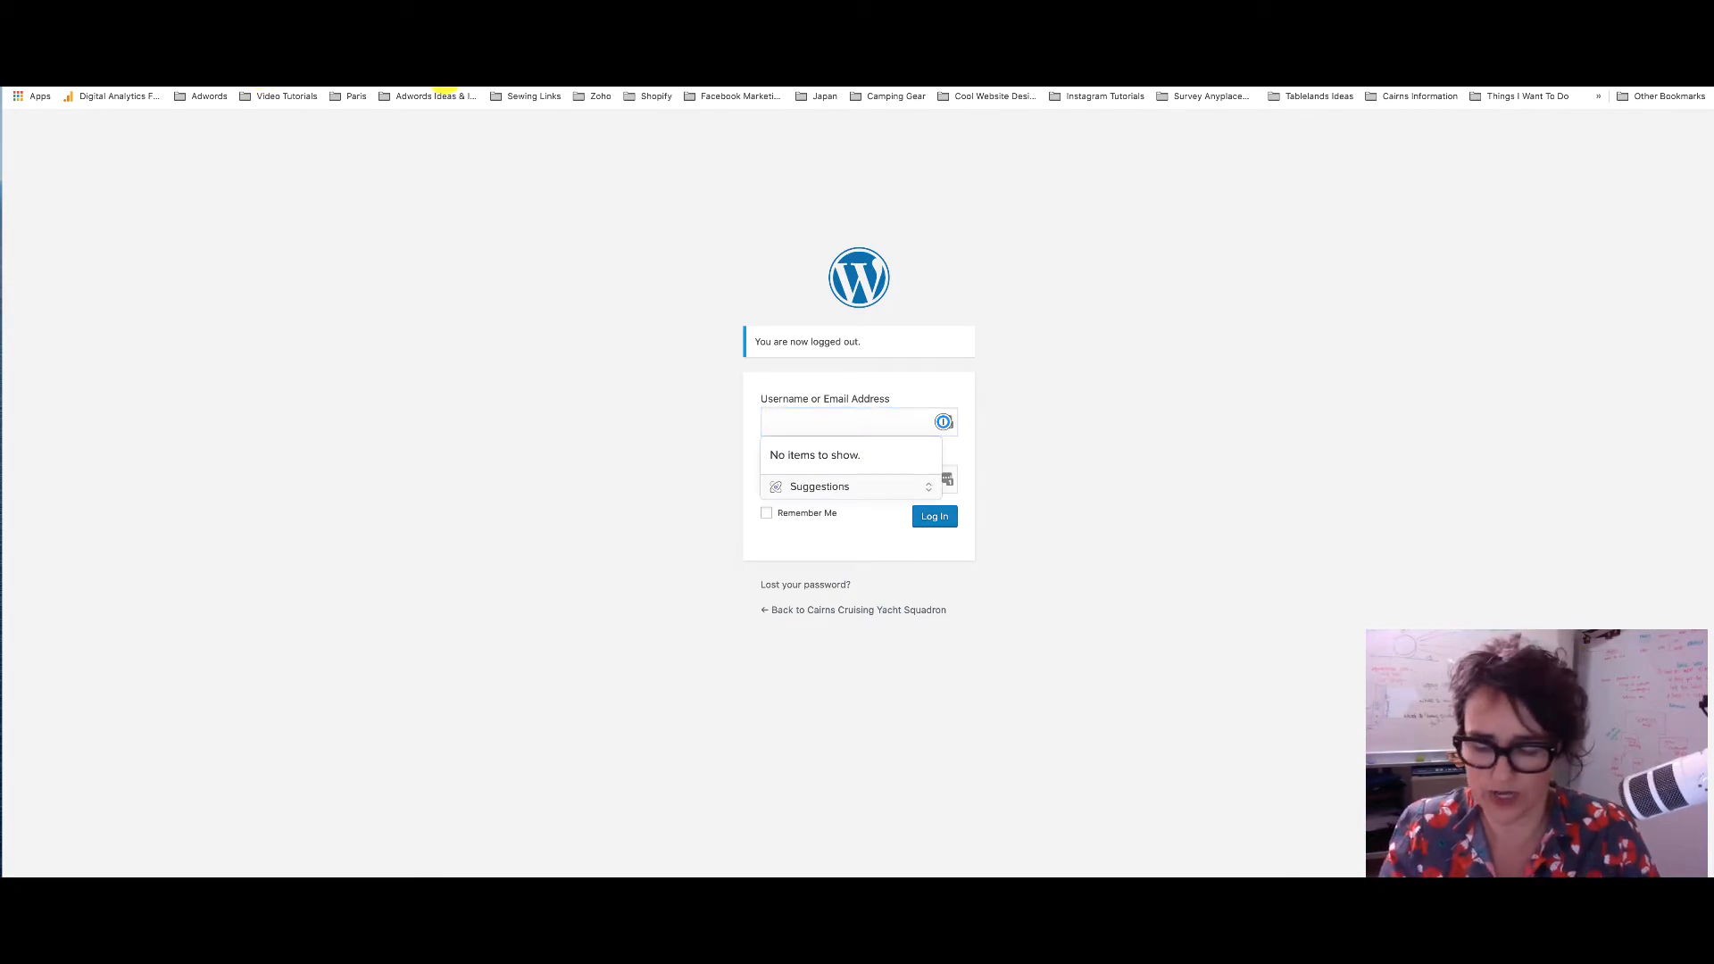
key(BackSpace)
key(Return)
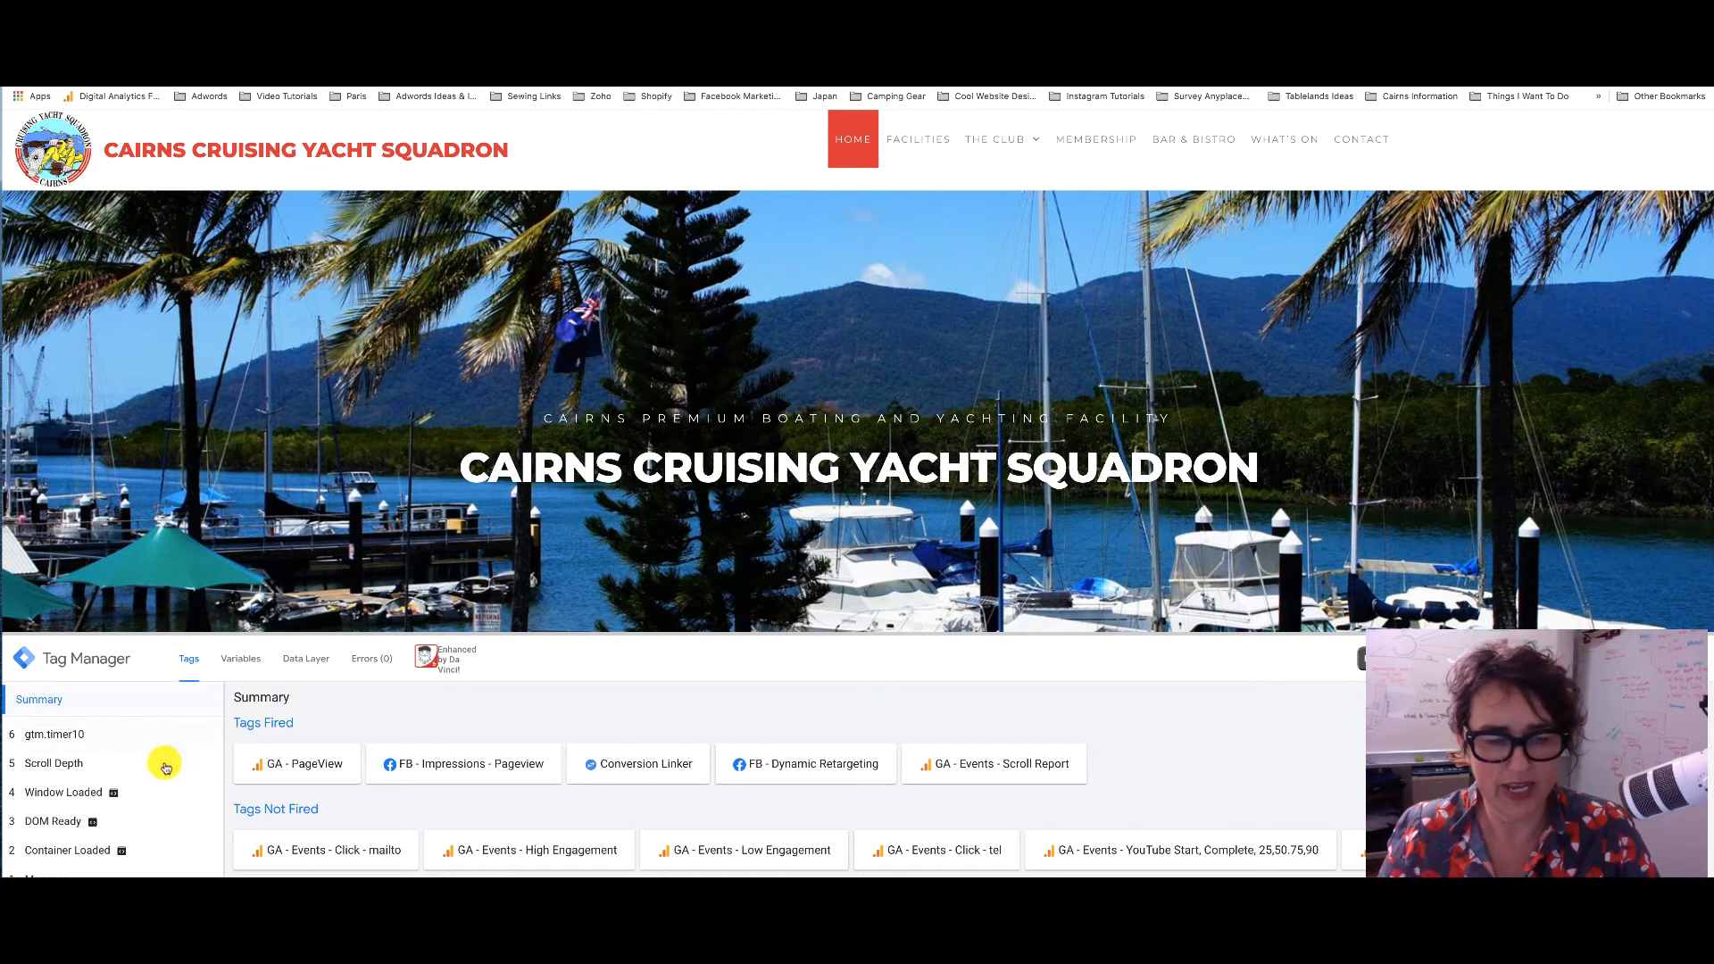
Scroll the yacht club page and confirm the Trigger Group event fired the Scroll Report tag
scroll(367, 818, down, 1)
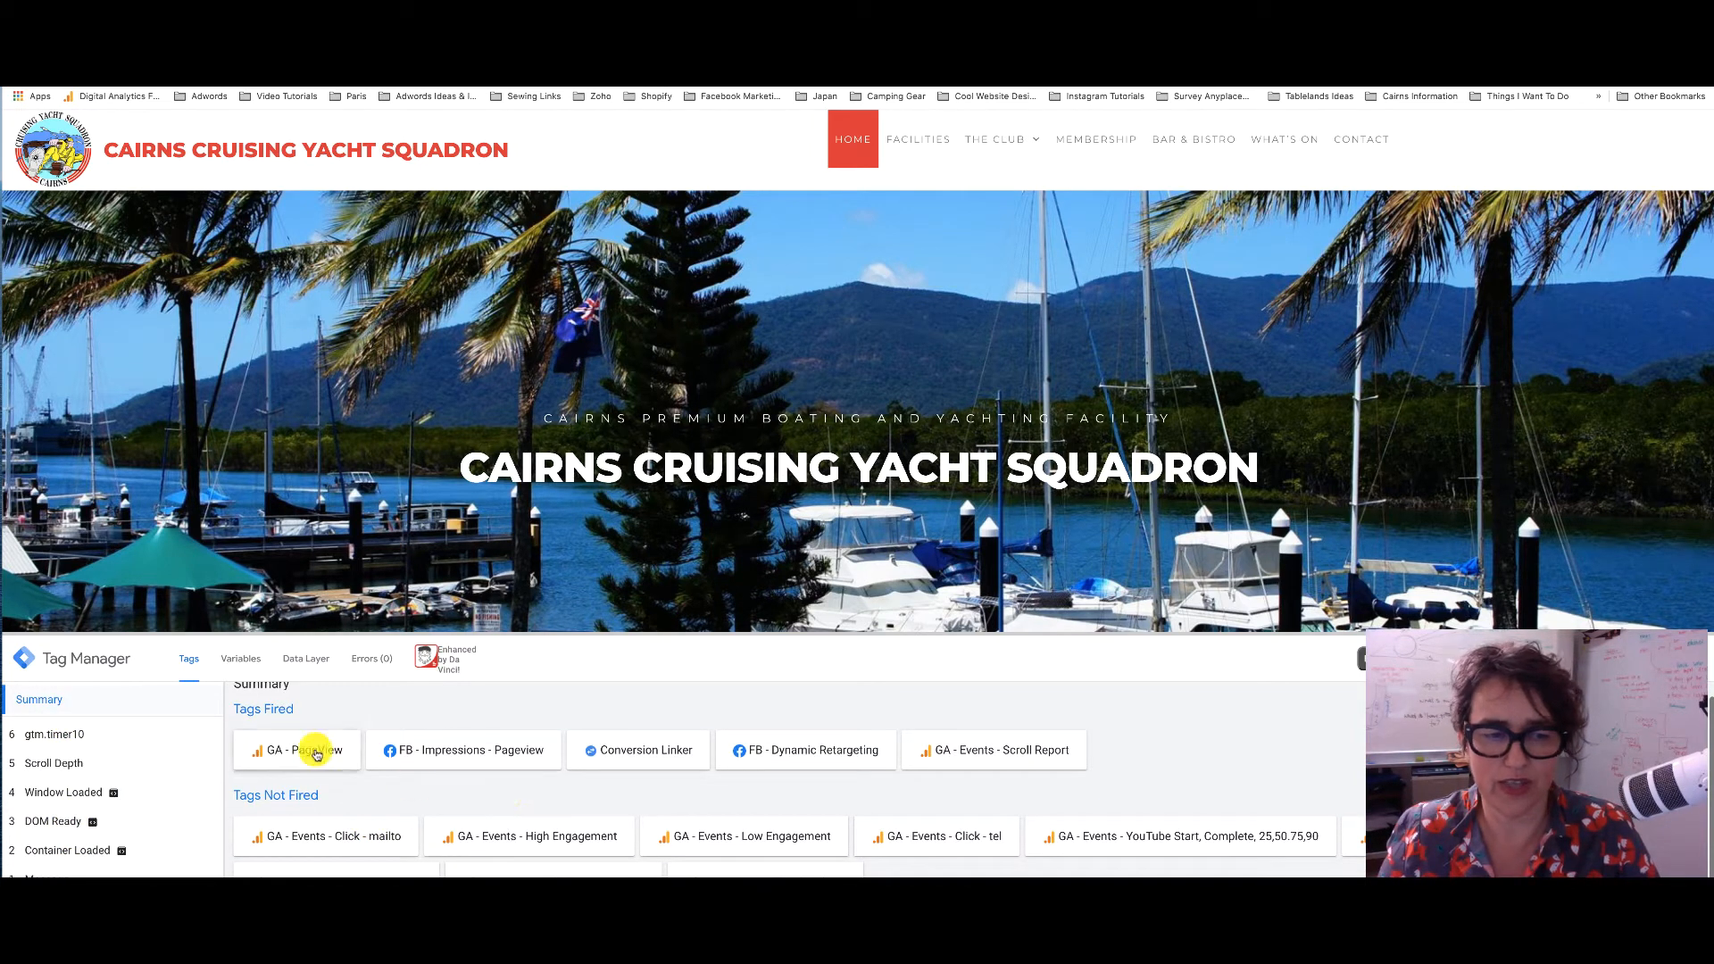
scroll(317, 757, up, 1)
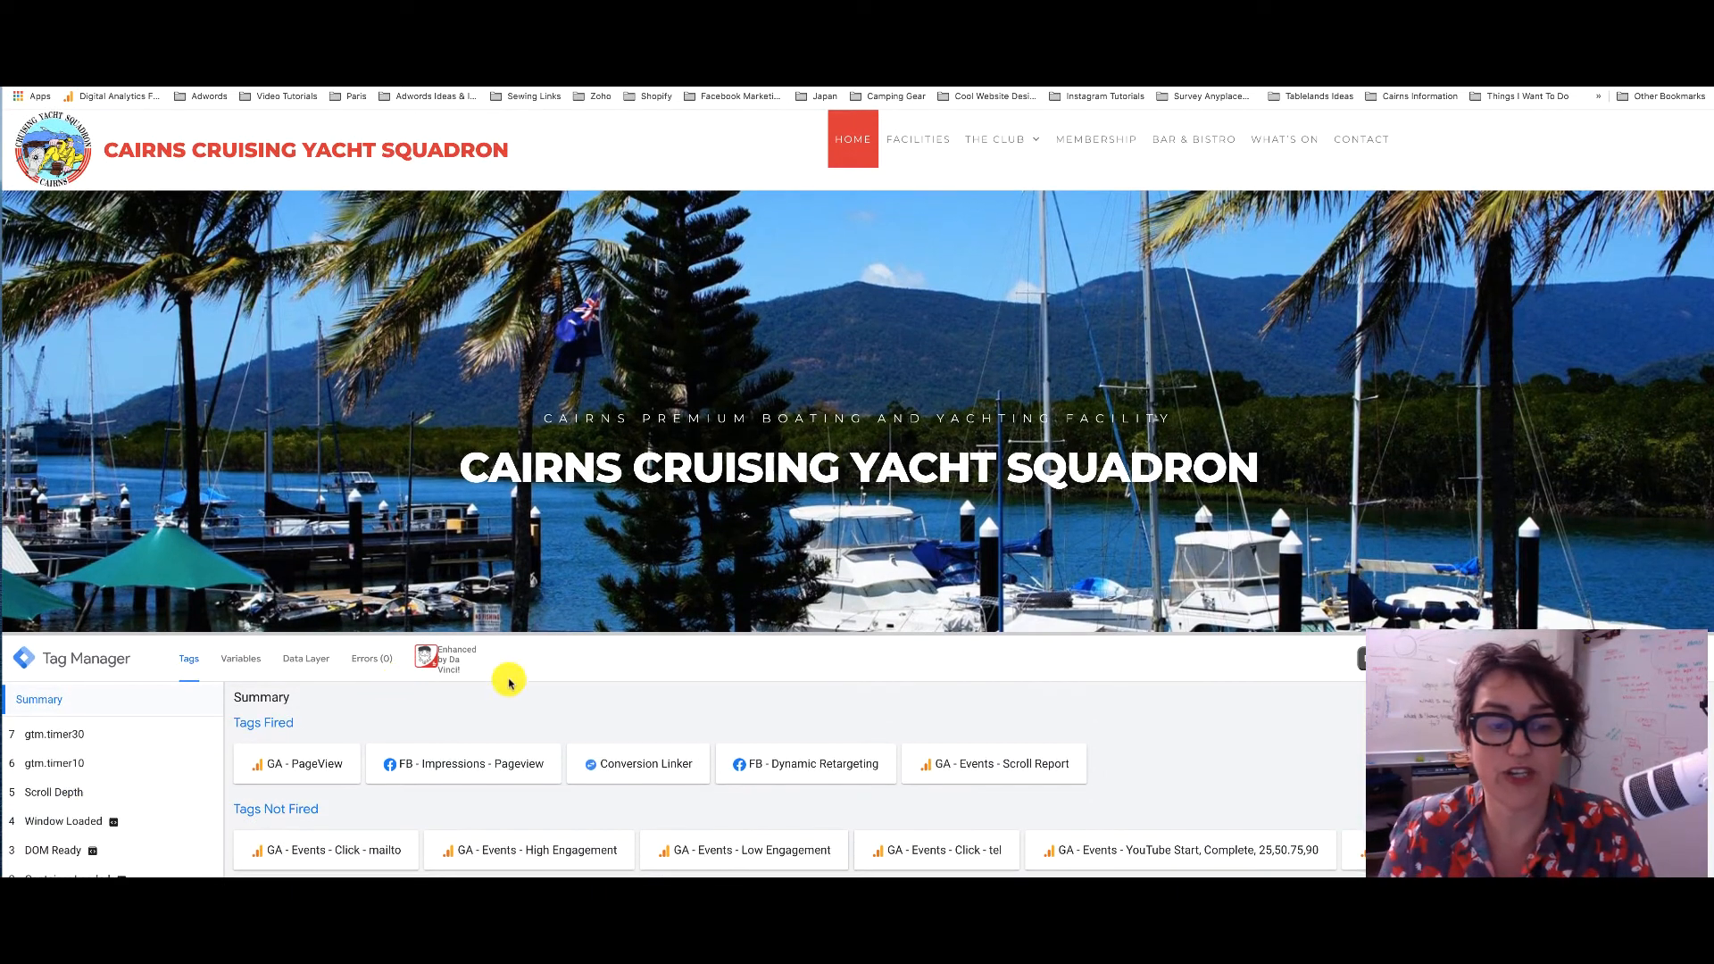
scroll(884, 449, down, 4)
scroll(883, 449, down, 6)
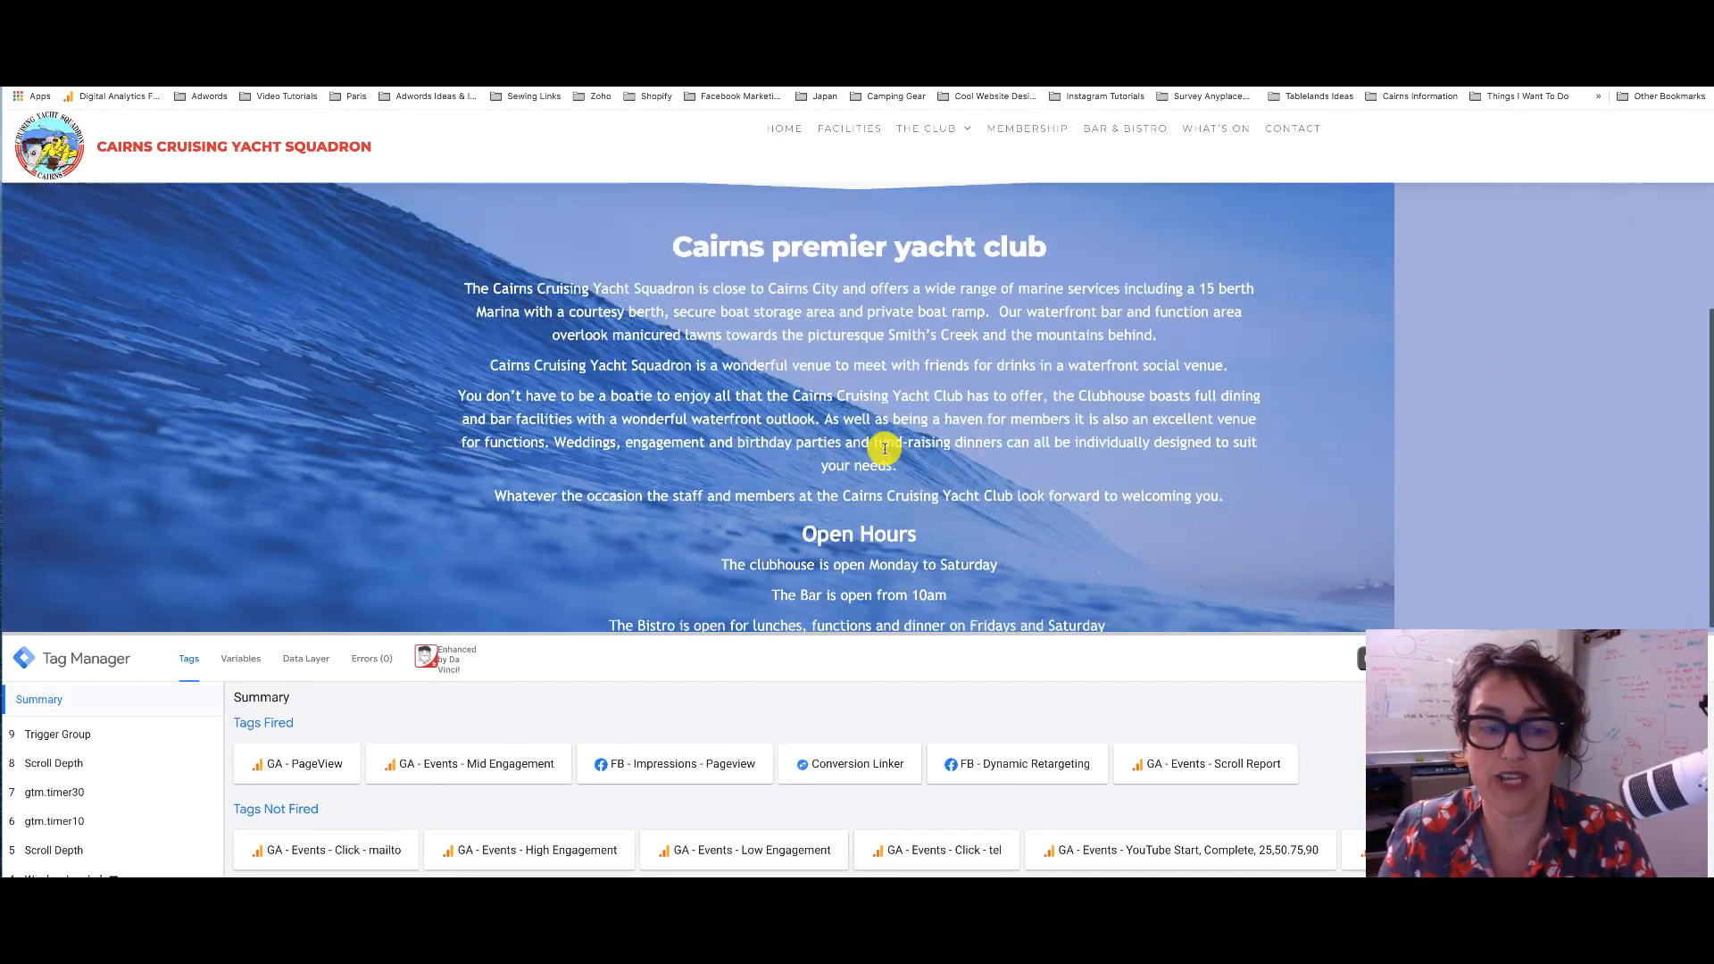
scroll(884, 448, down, 5)
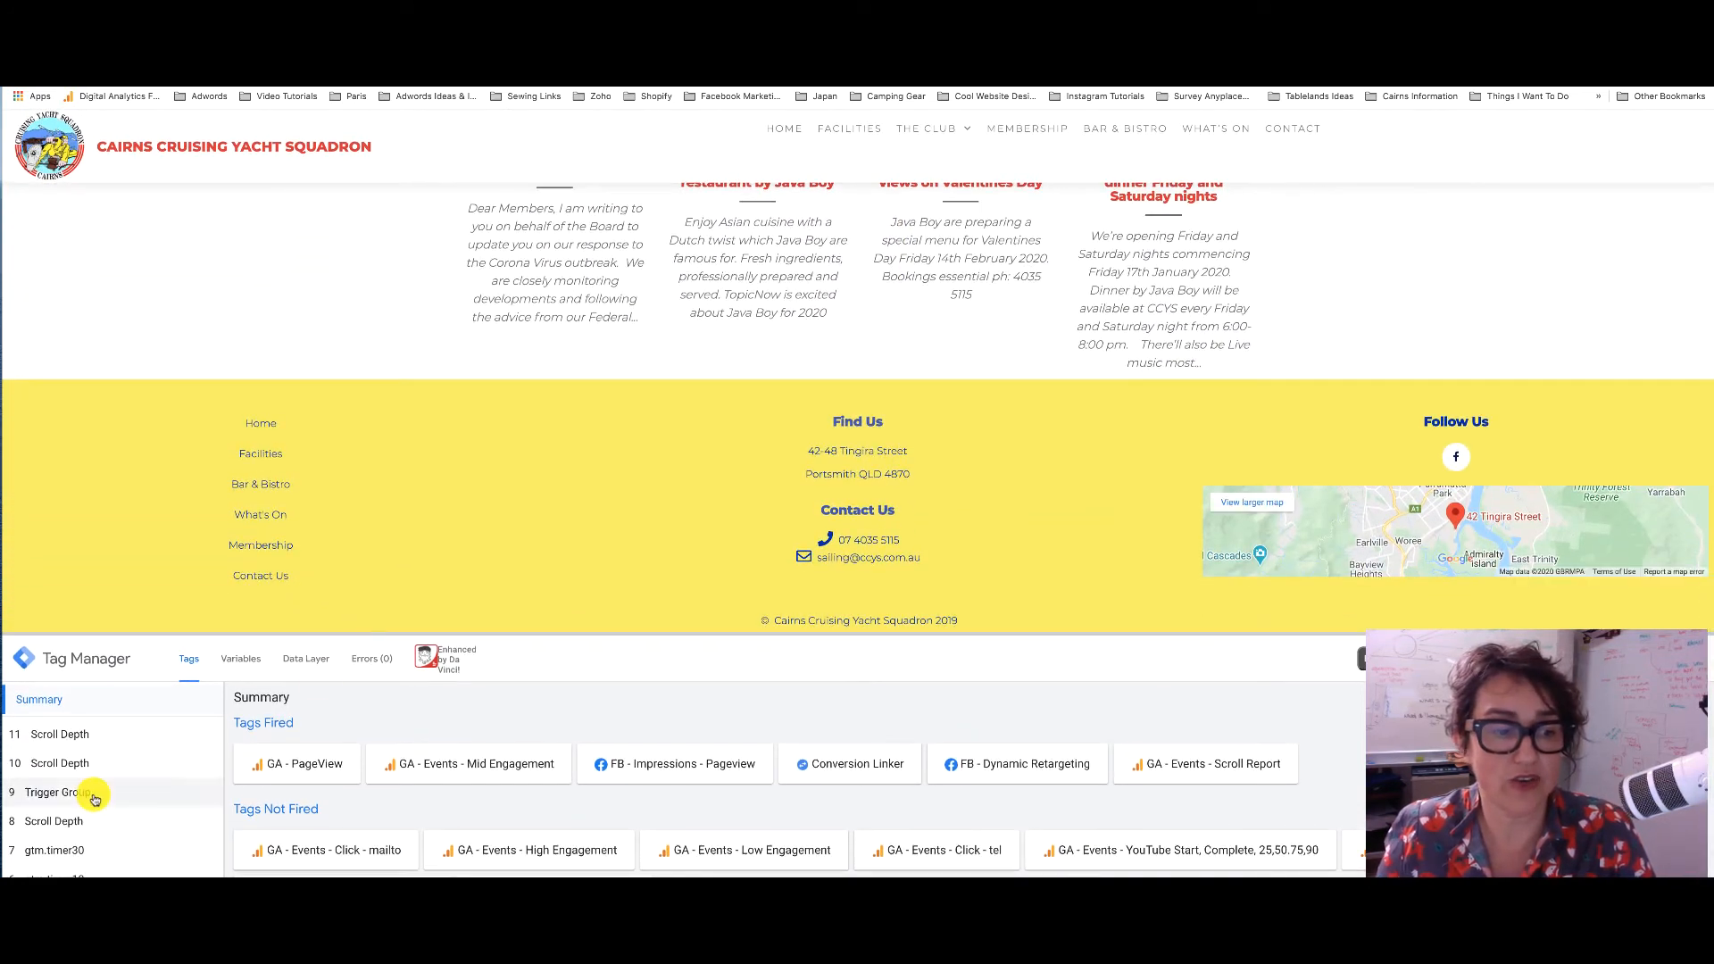
click(97, 797)
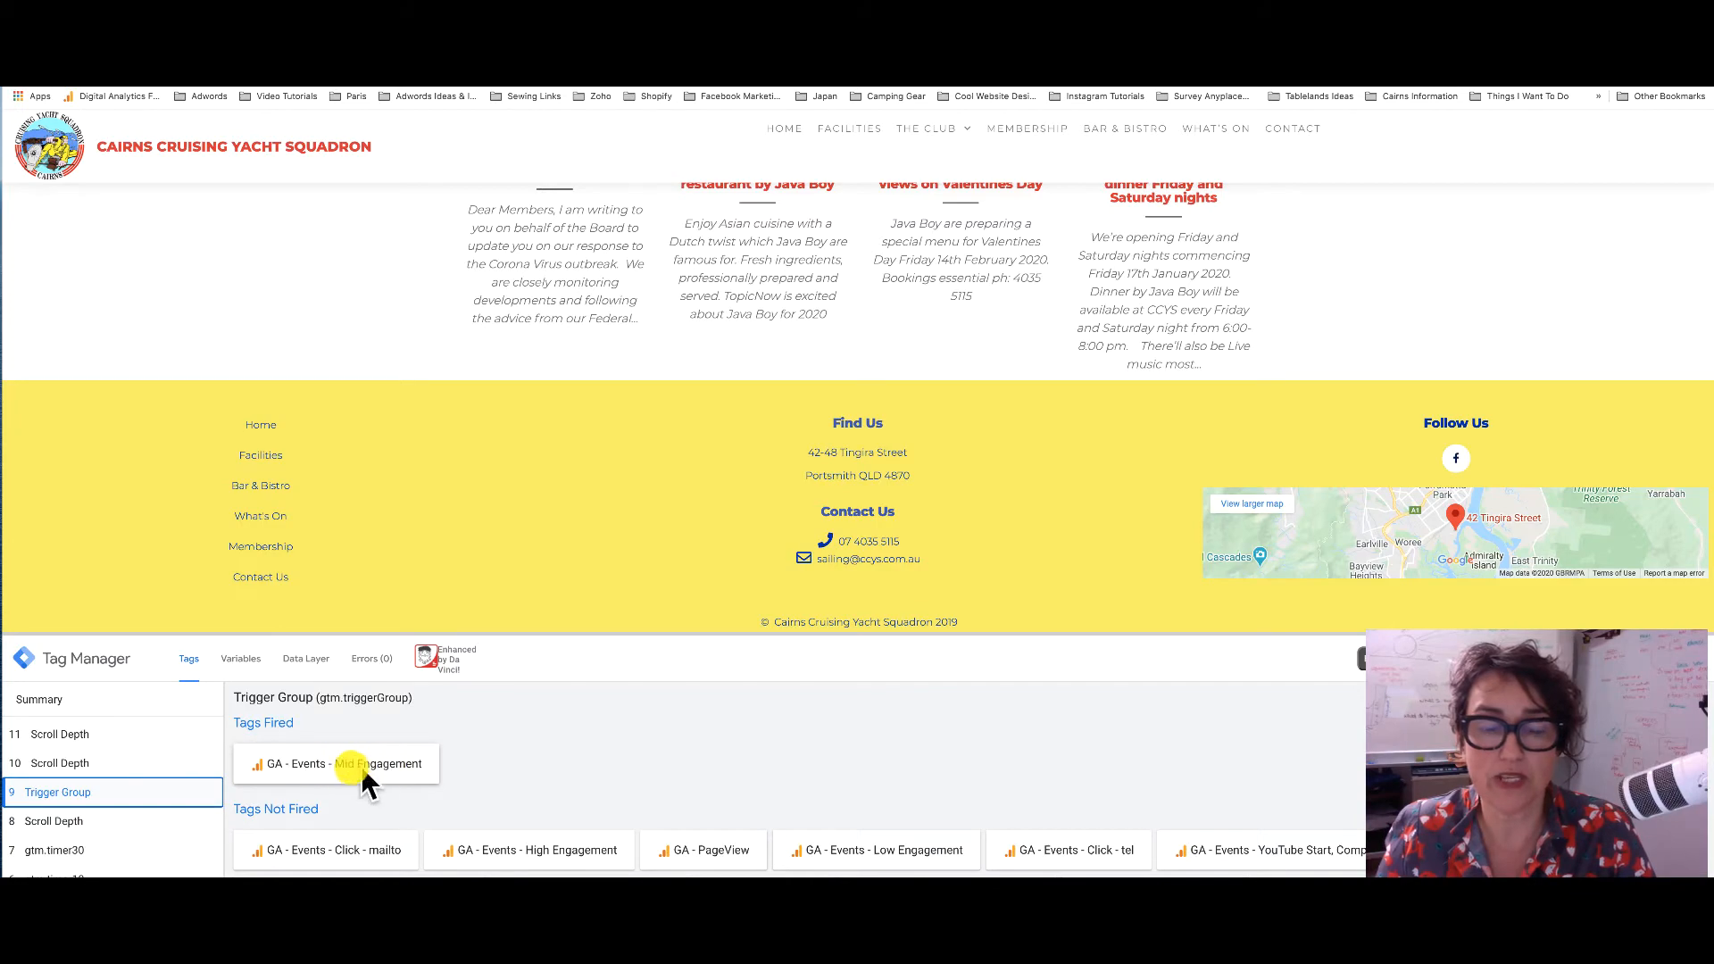
Click the footer phone number link to test call tracking
scroll(663, 483, up, 10)
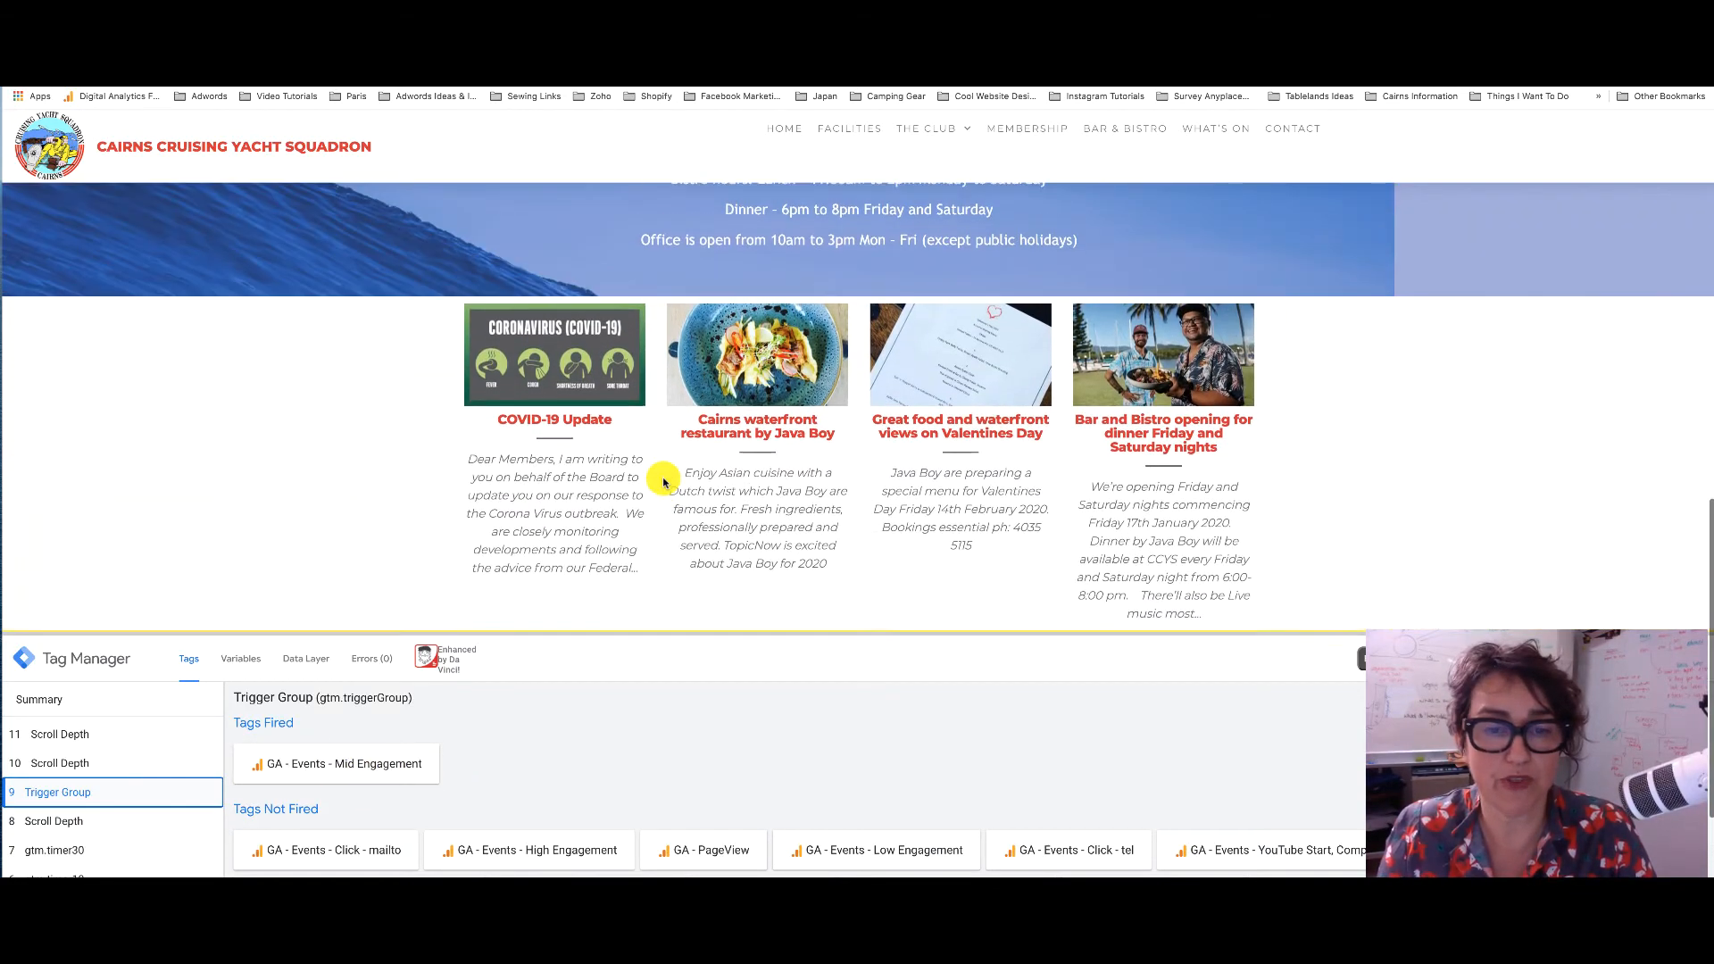
scroll(664, 483, up, 5)
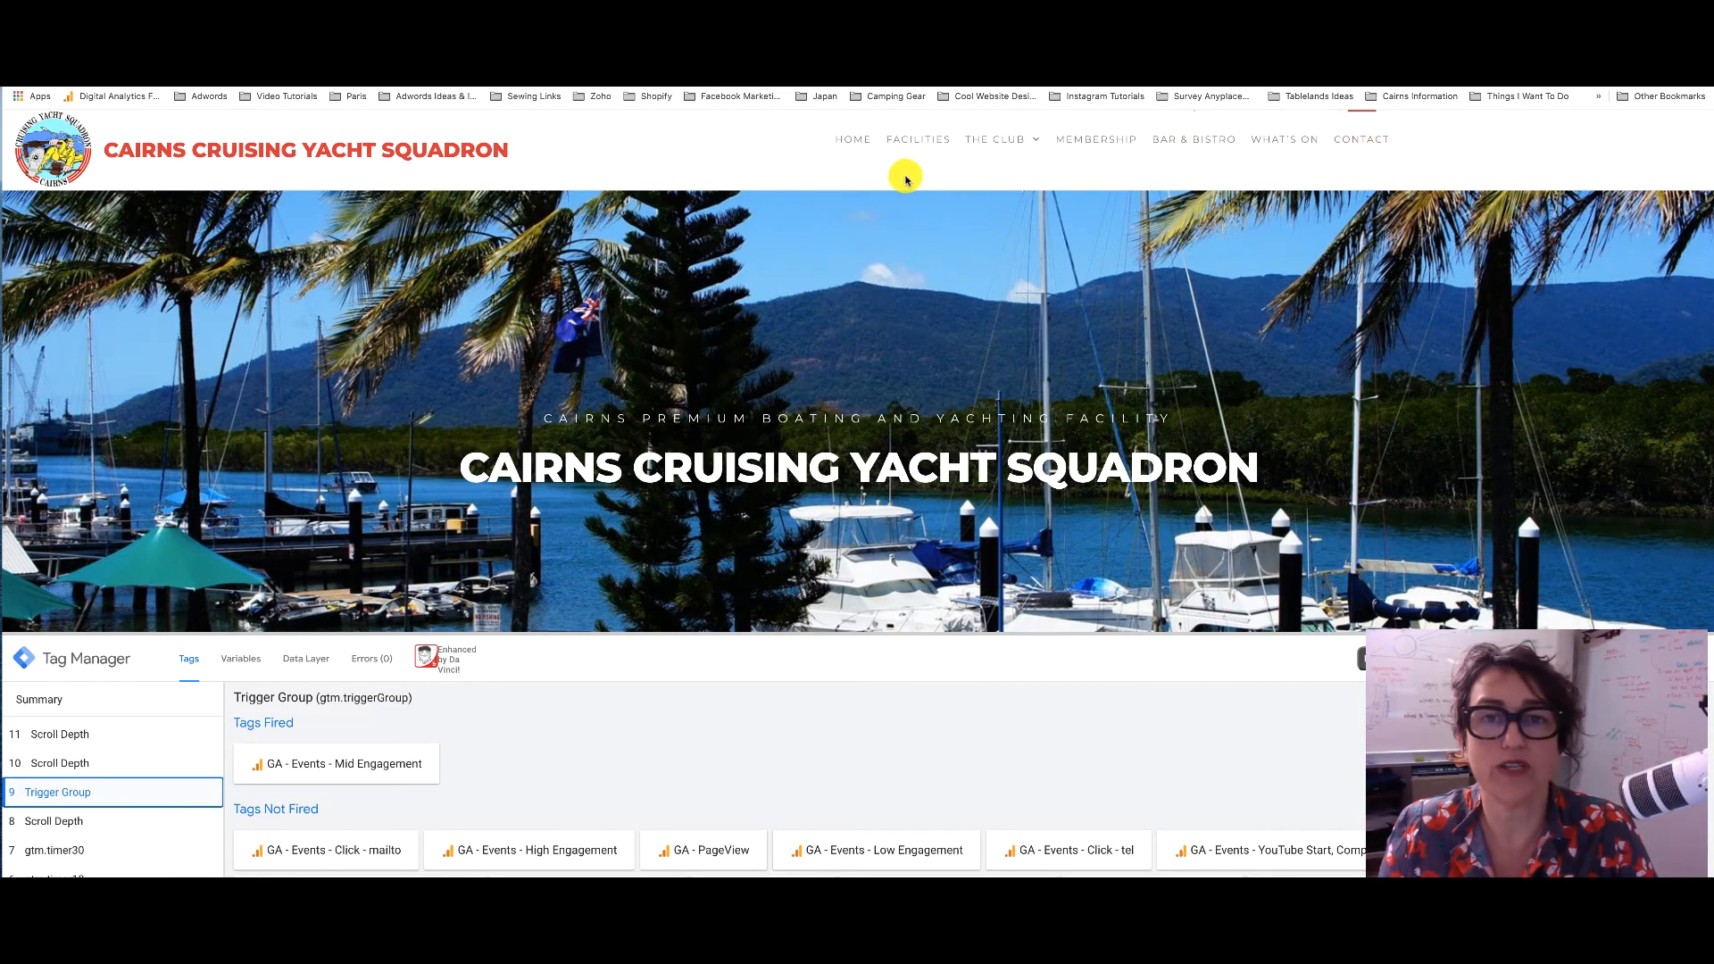
scroll(596, 175, down, 8)
scroll(597, 175, down, 10)
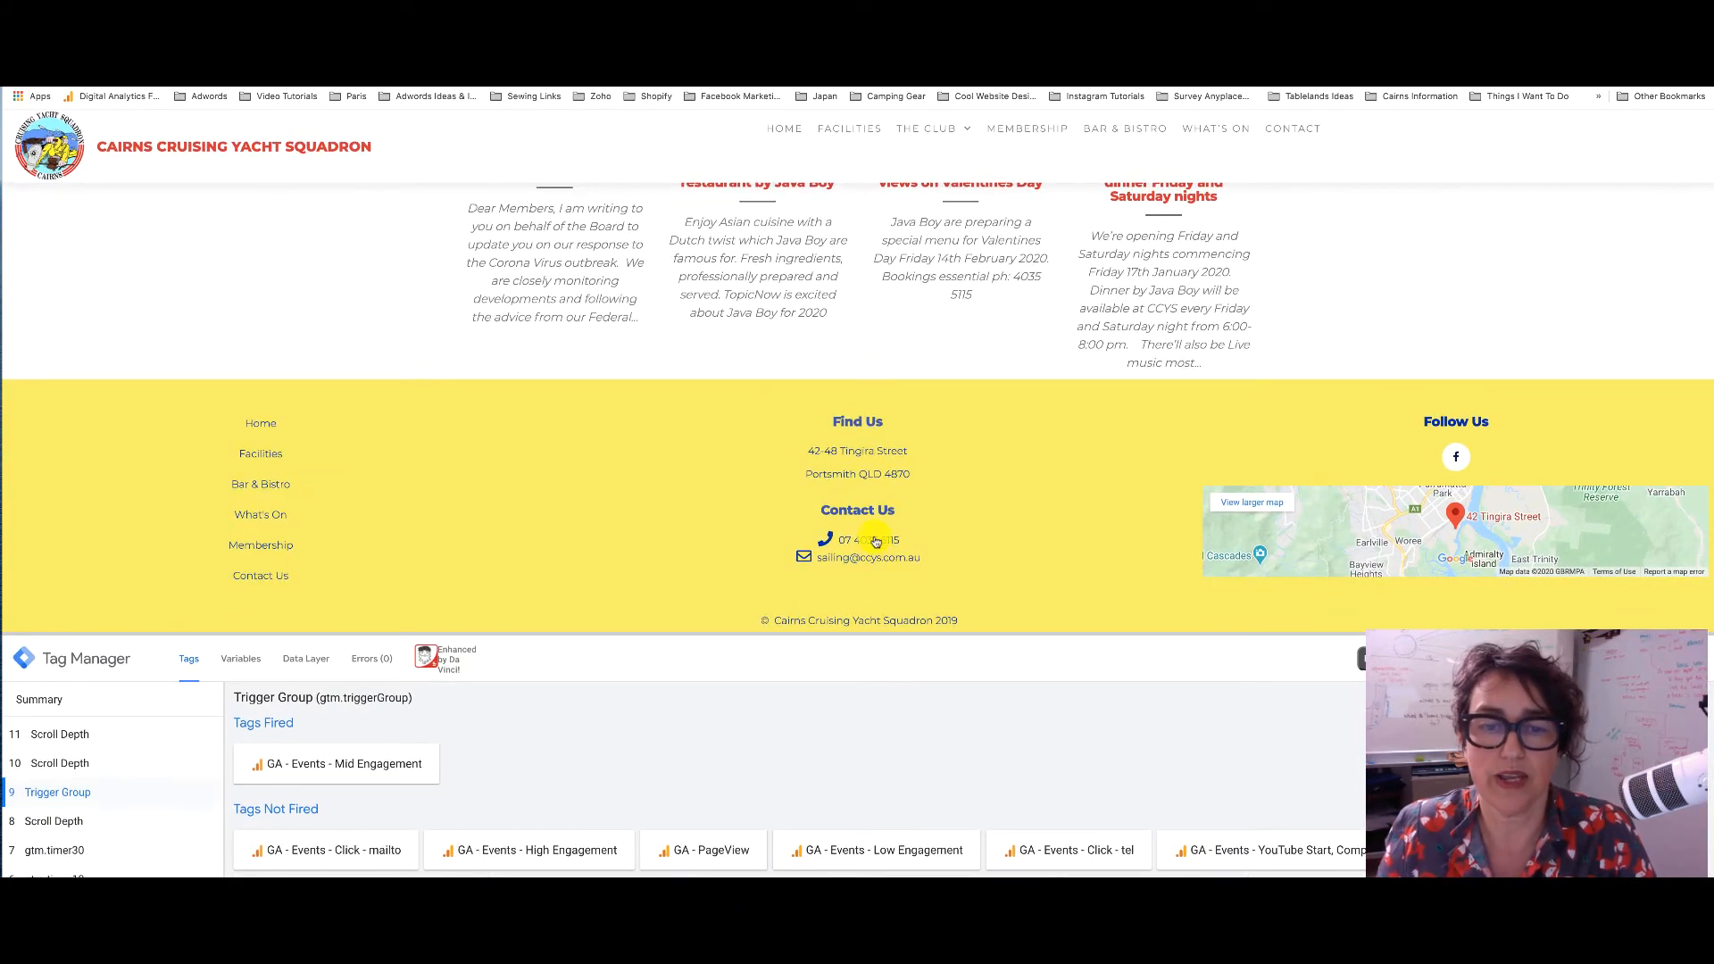
click(876, 542)
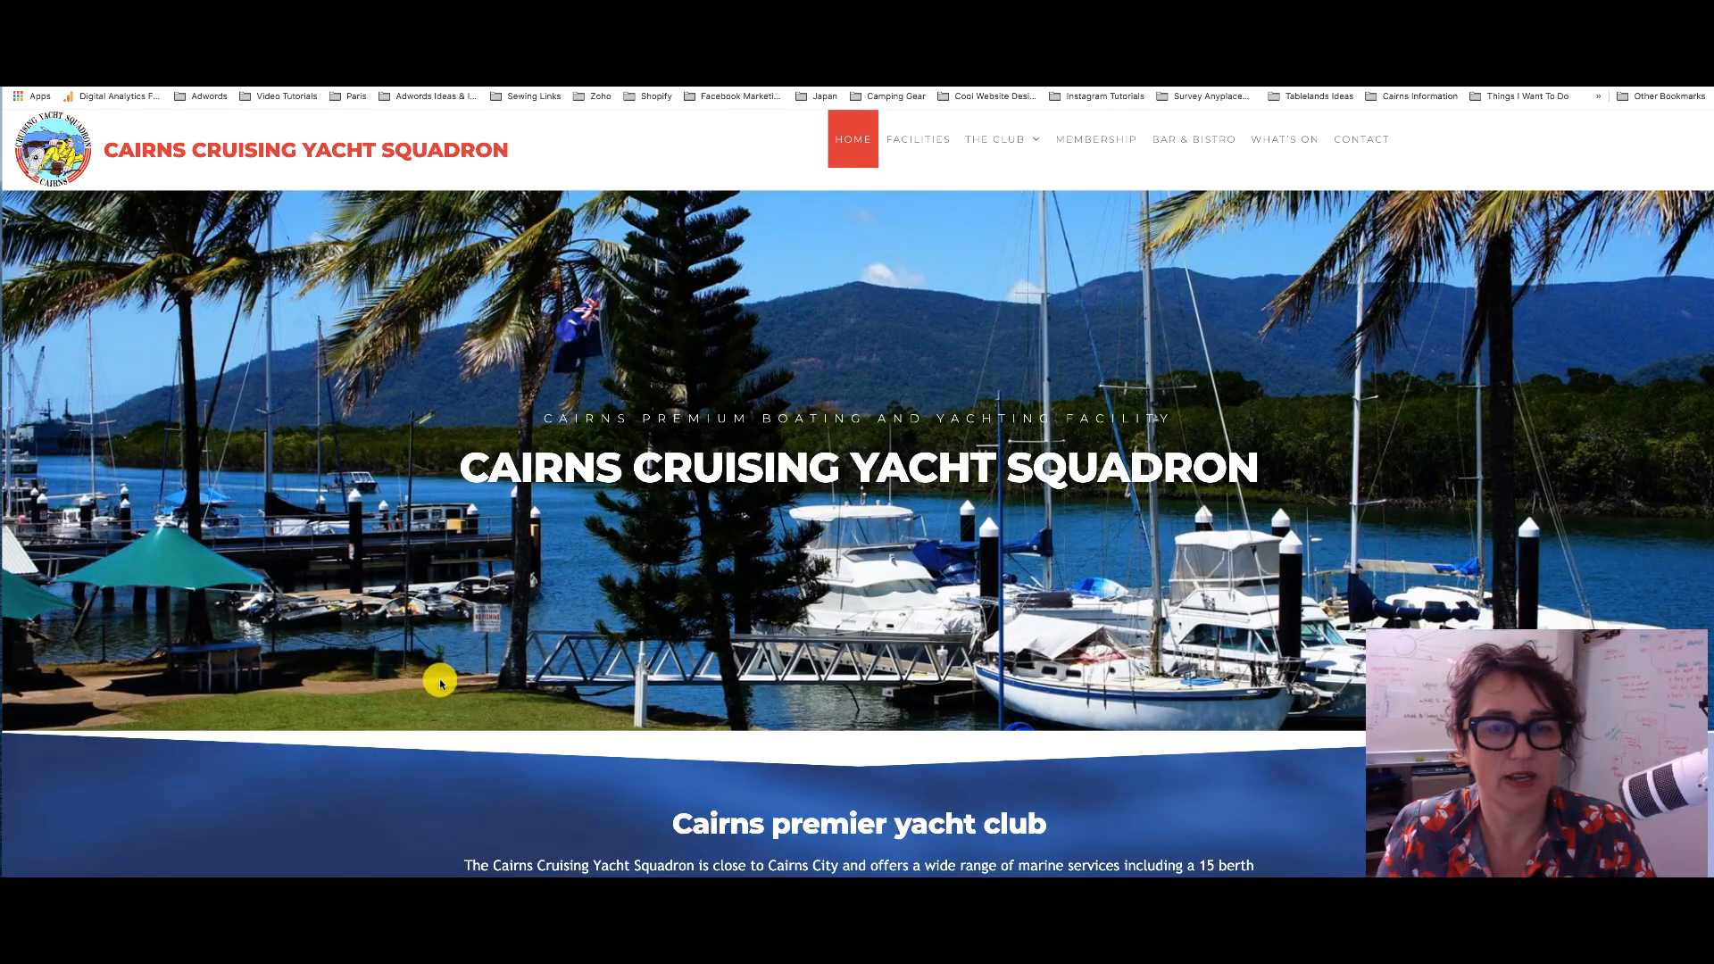
scroll(447, 668, down, 10)
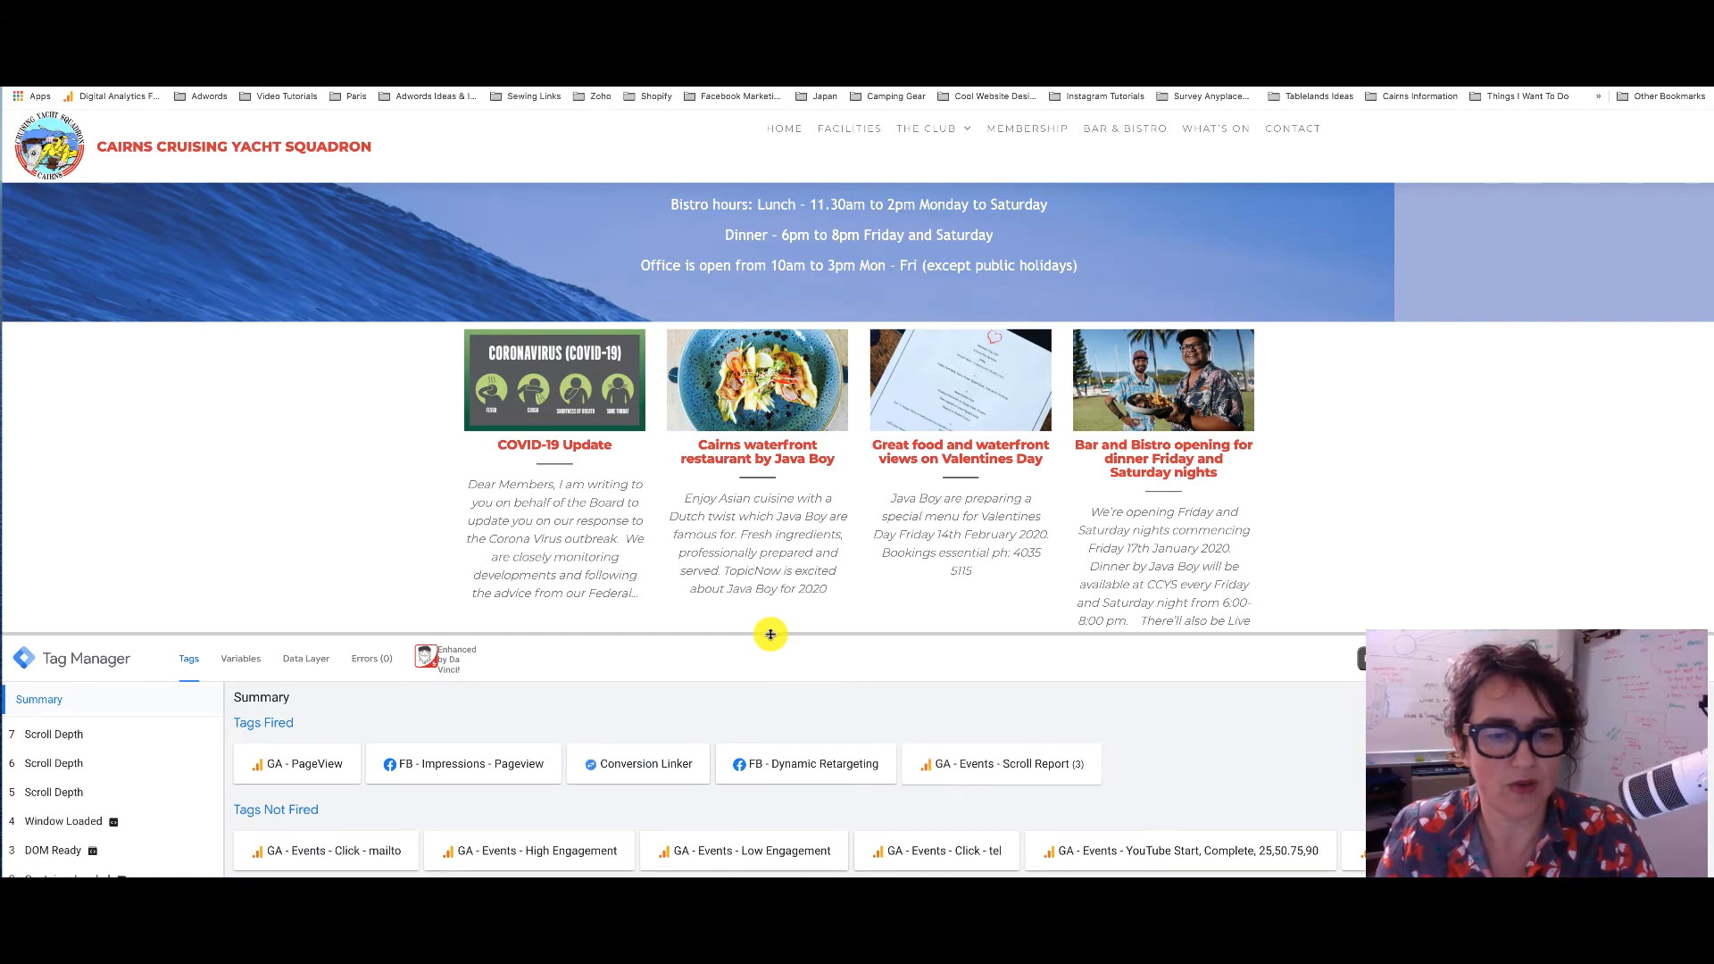
Resize the debug pane to reveal the footer and click the site's email link
drag(771, 634, 773, 680)
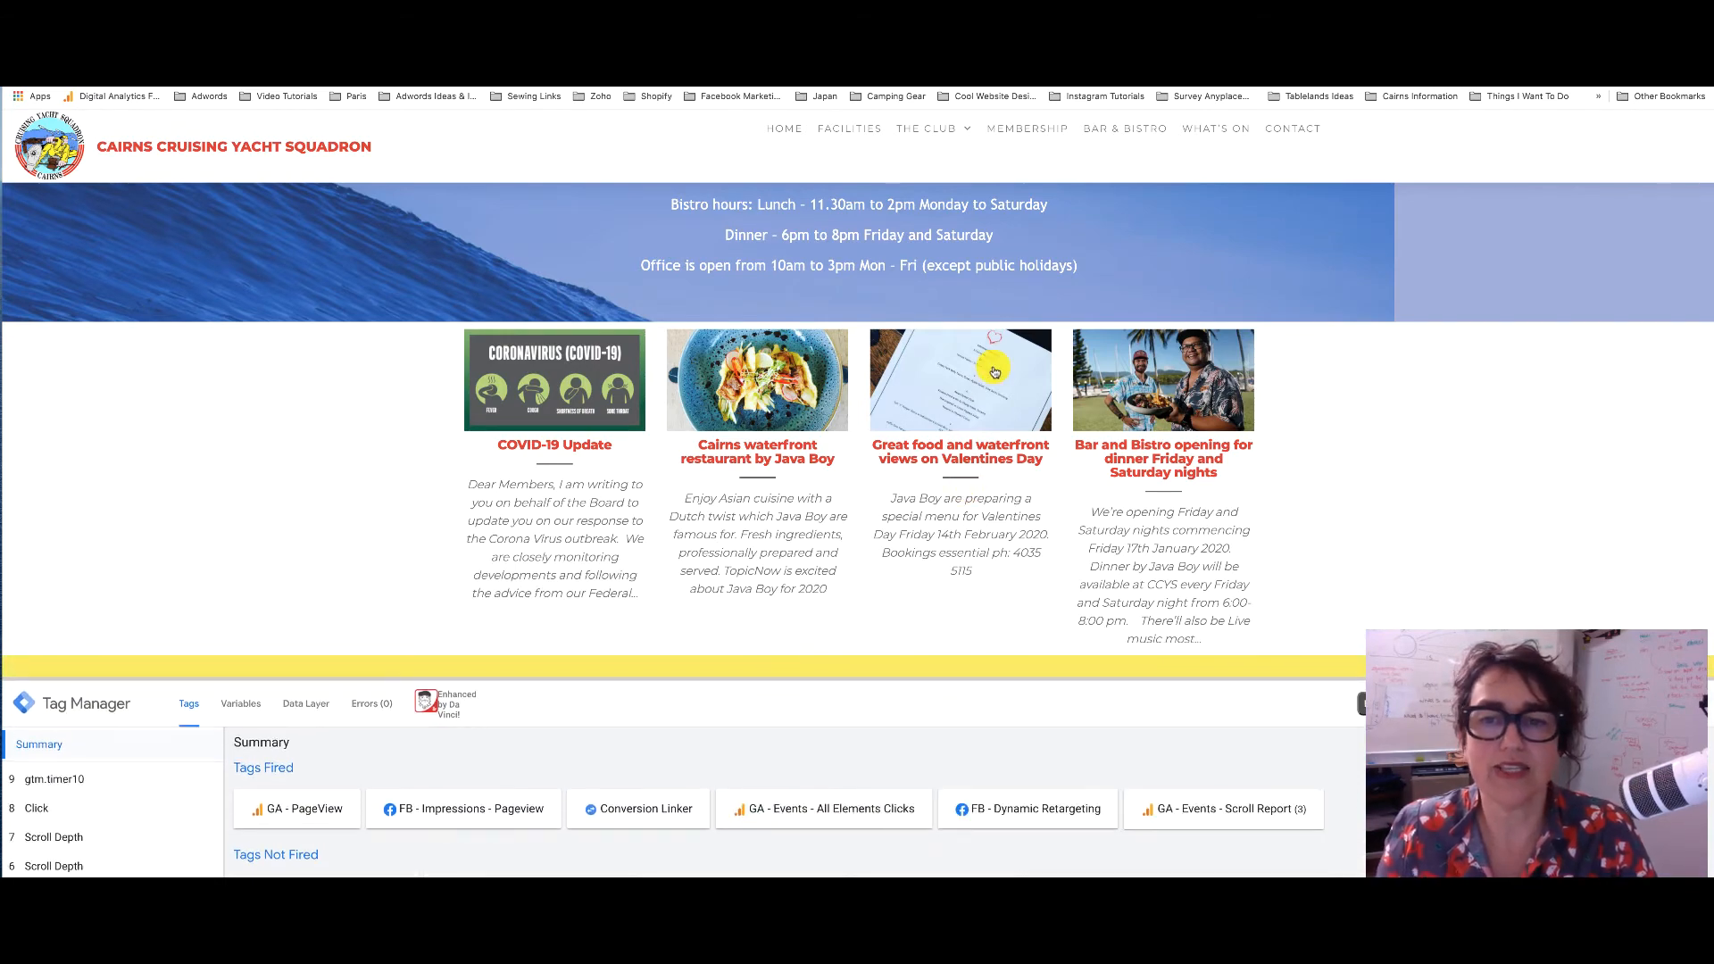
scroll(995, 371, up, 10)
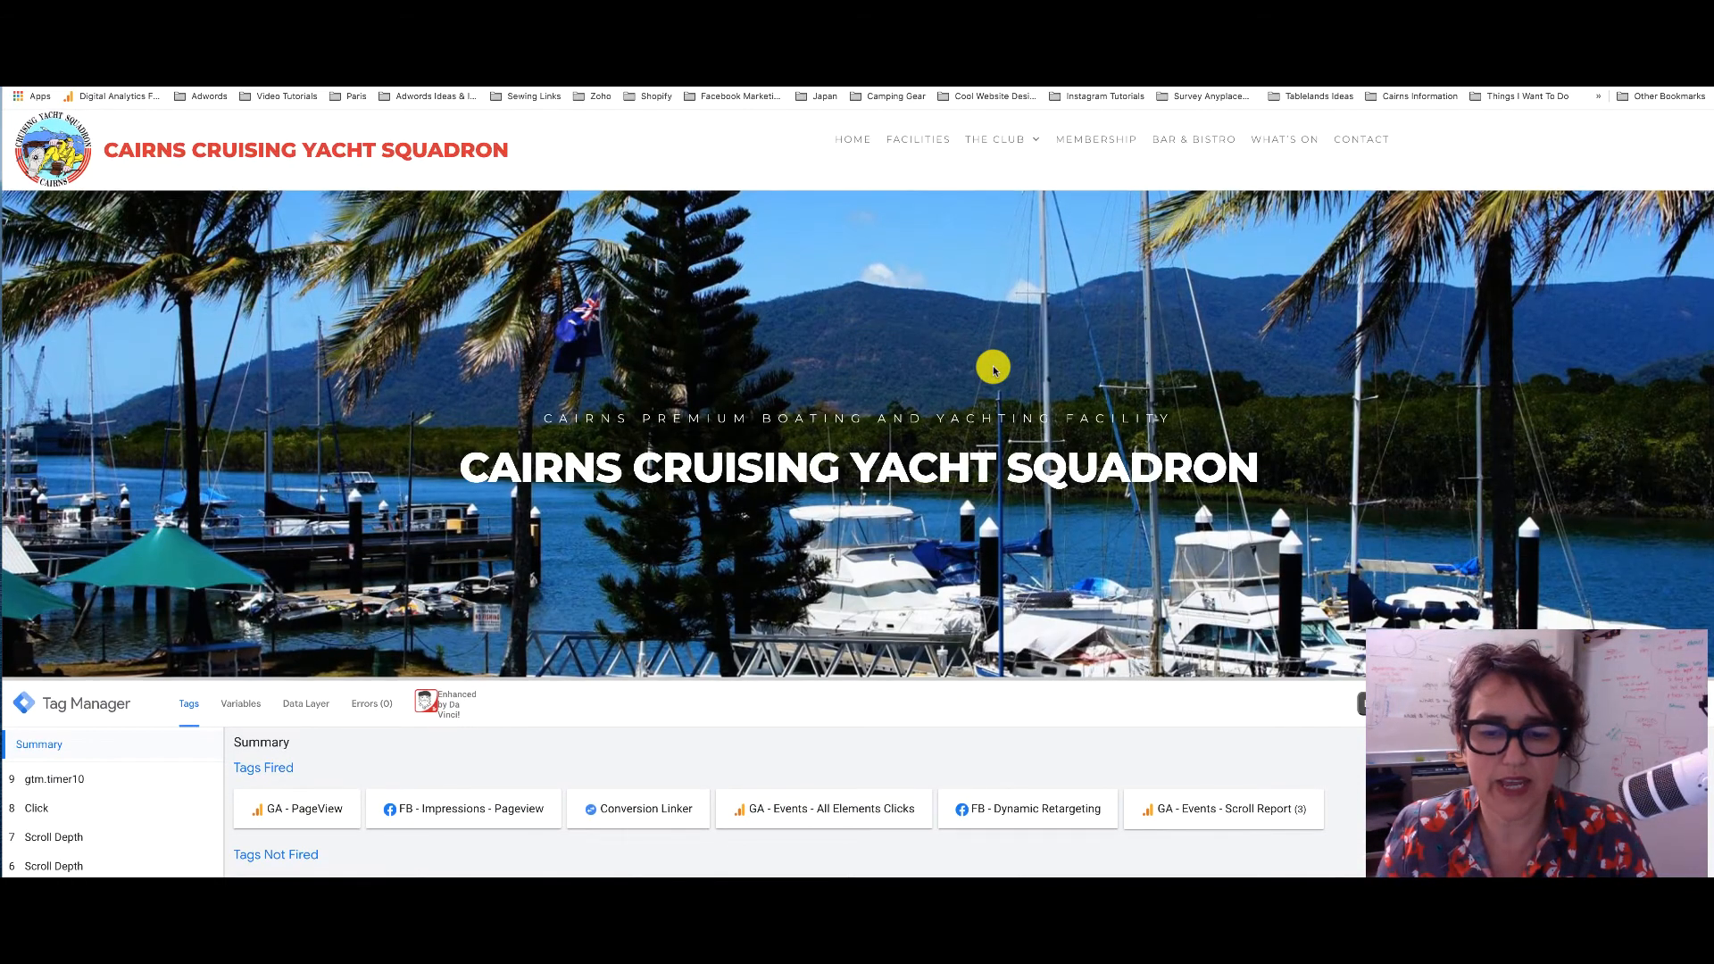
scroll(994, 370, down, 10)
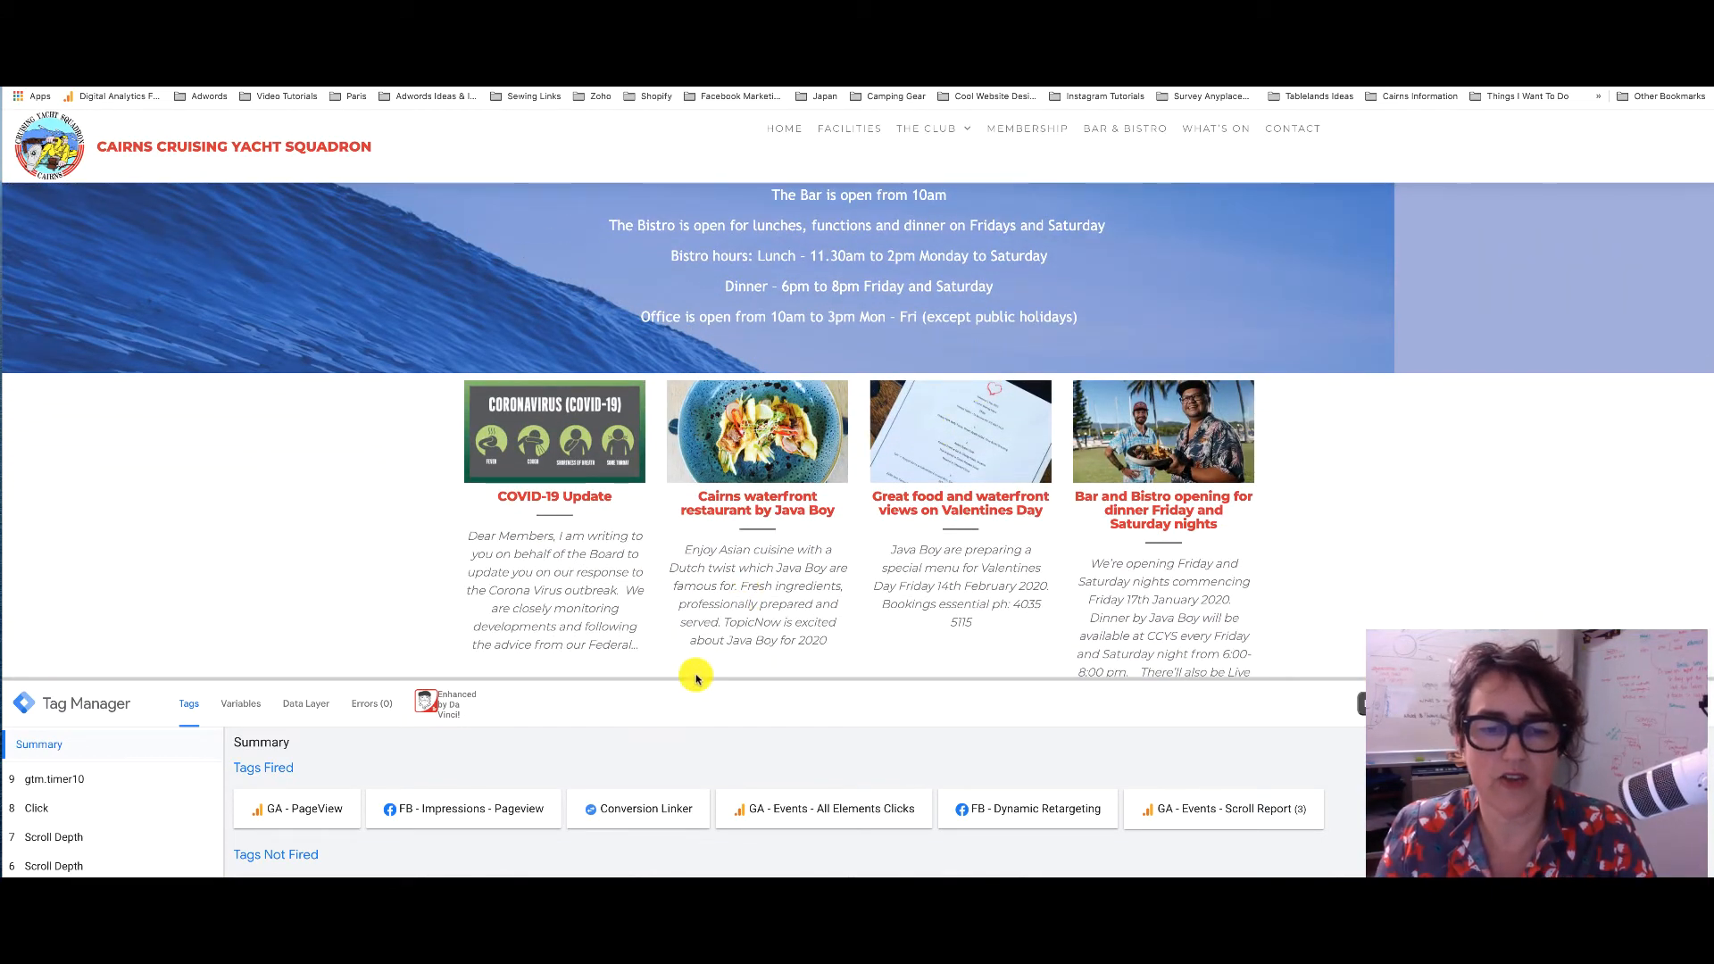
drag(696, 678, 738, 511)
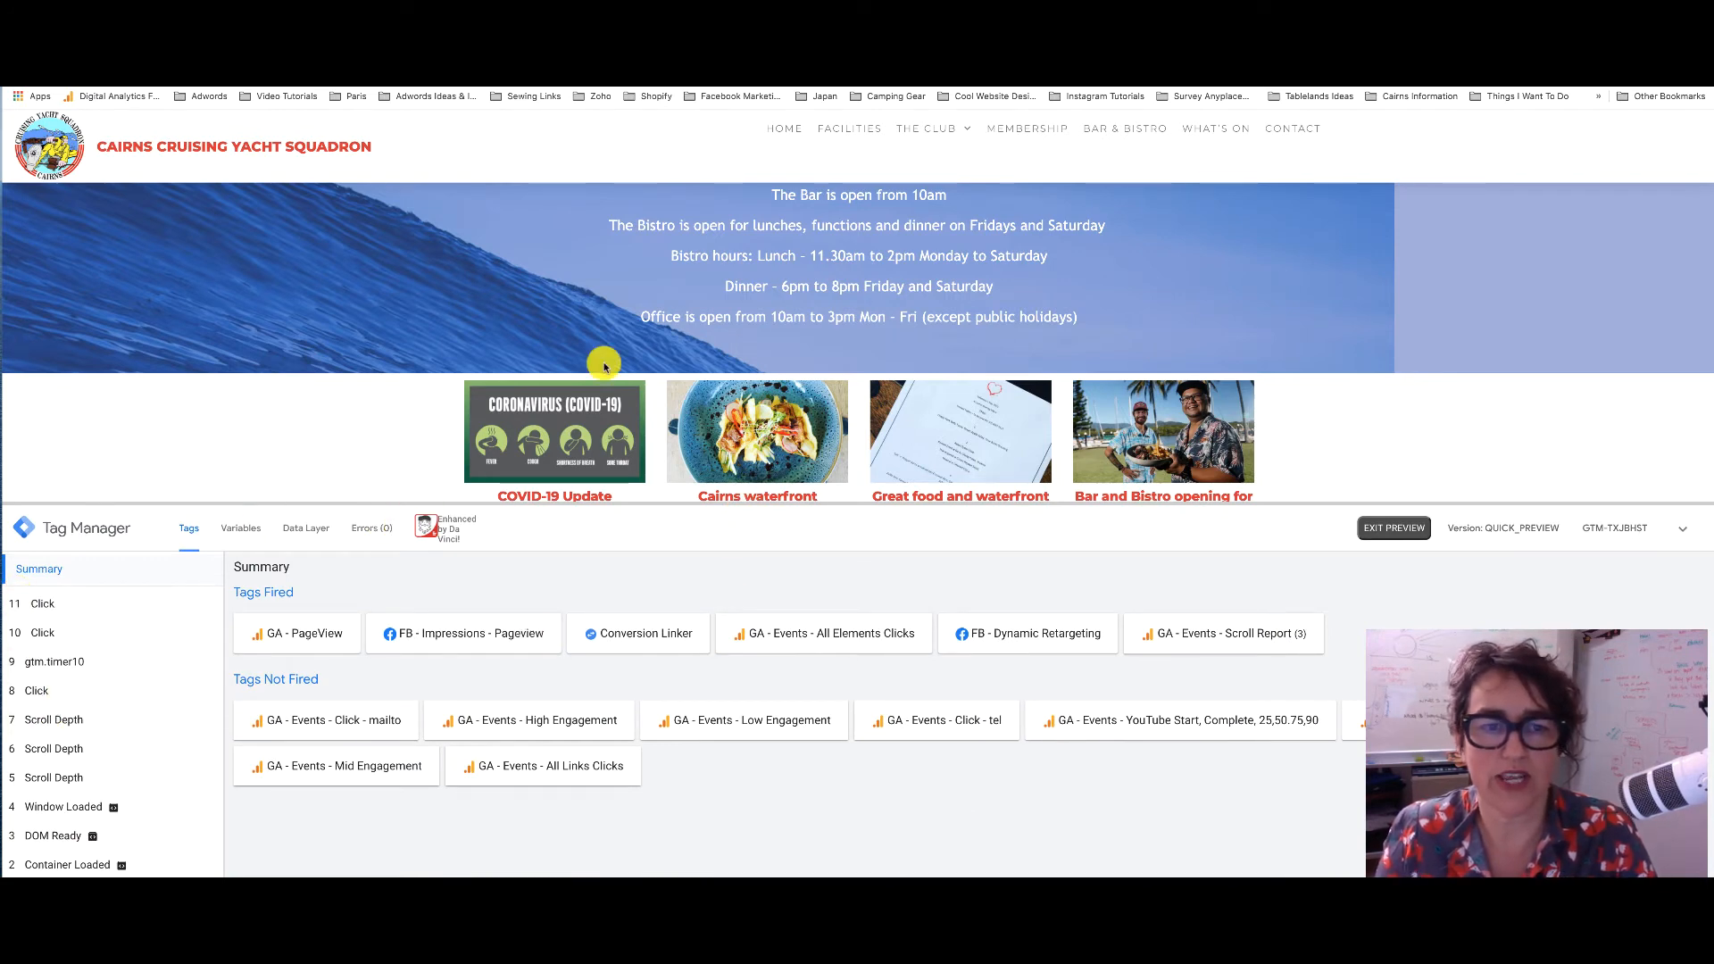
scroll(604, 366, down, 3)
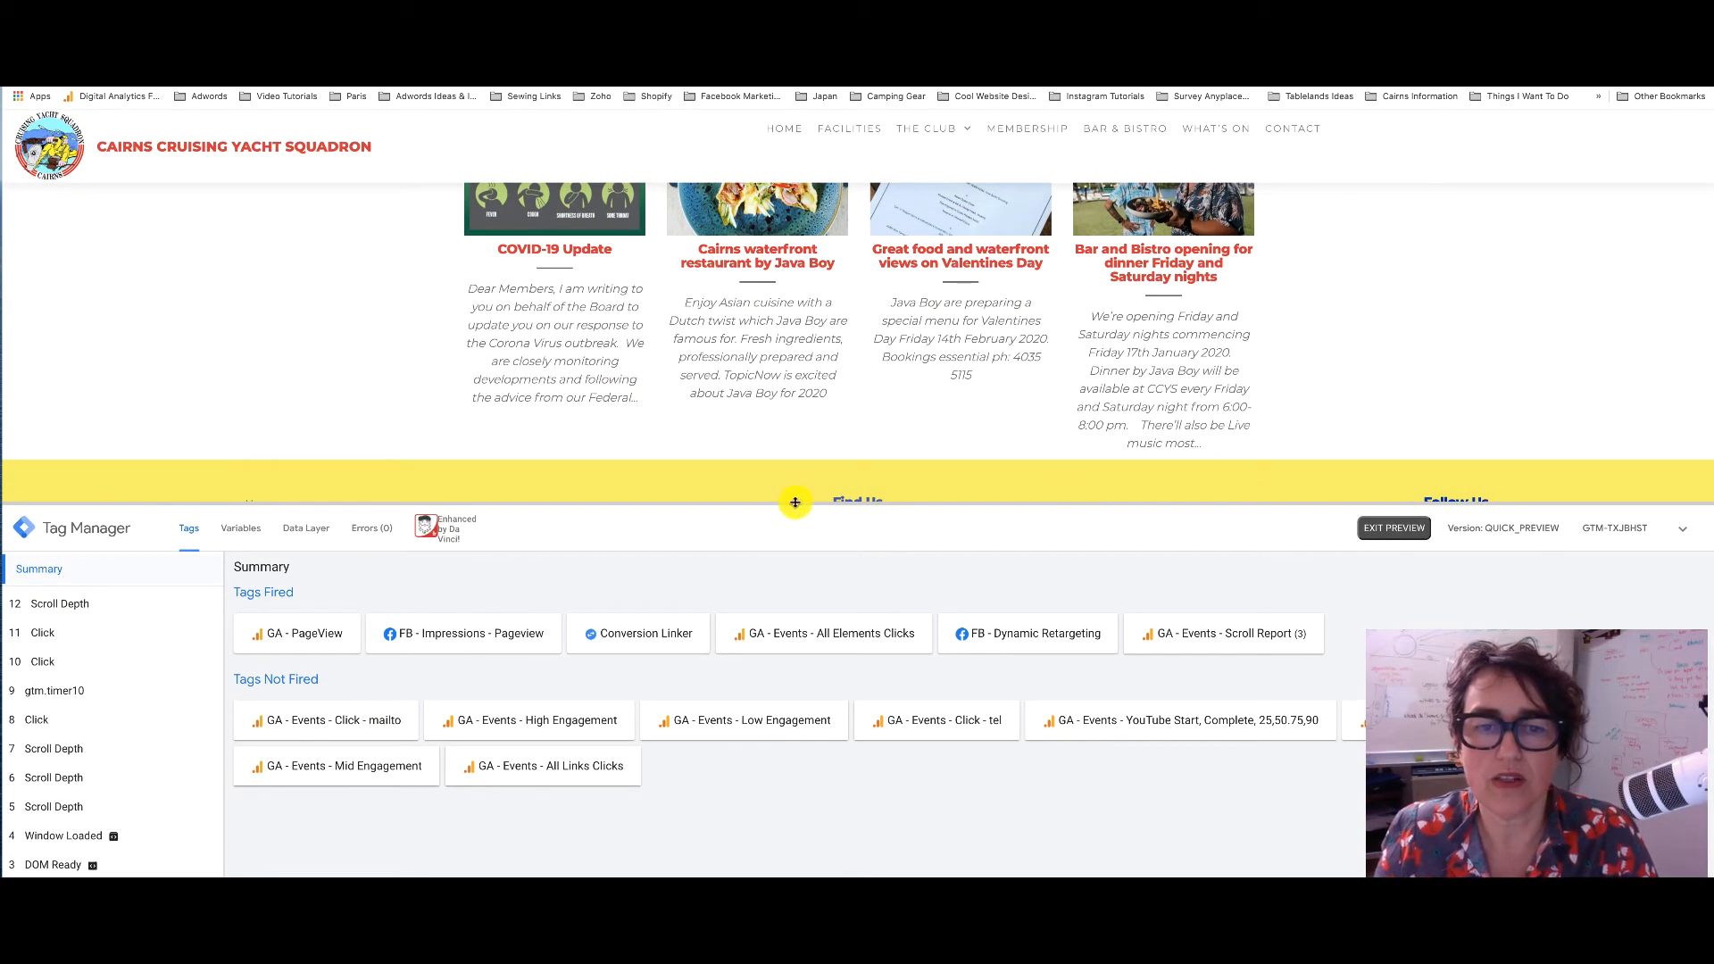
drag(793, 503, 792, 683)
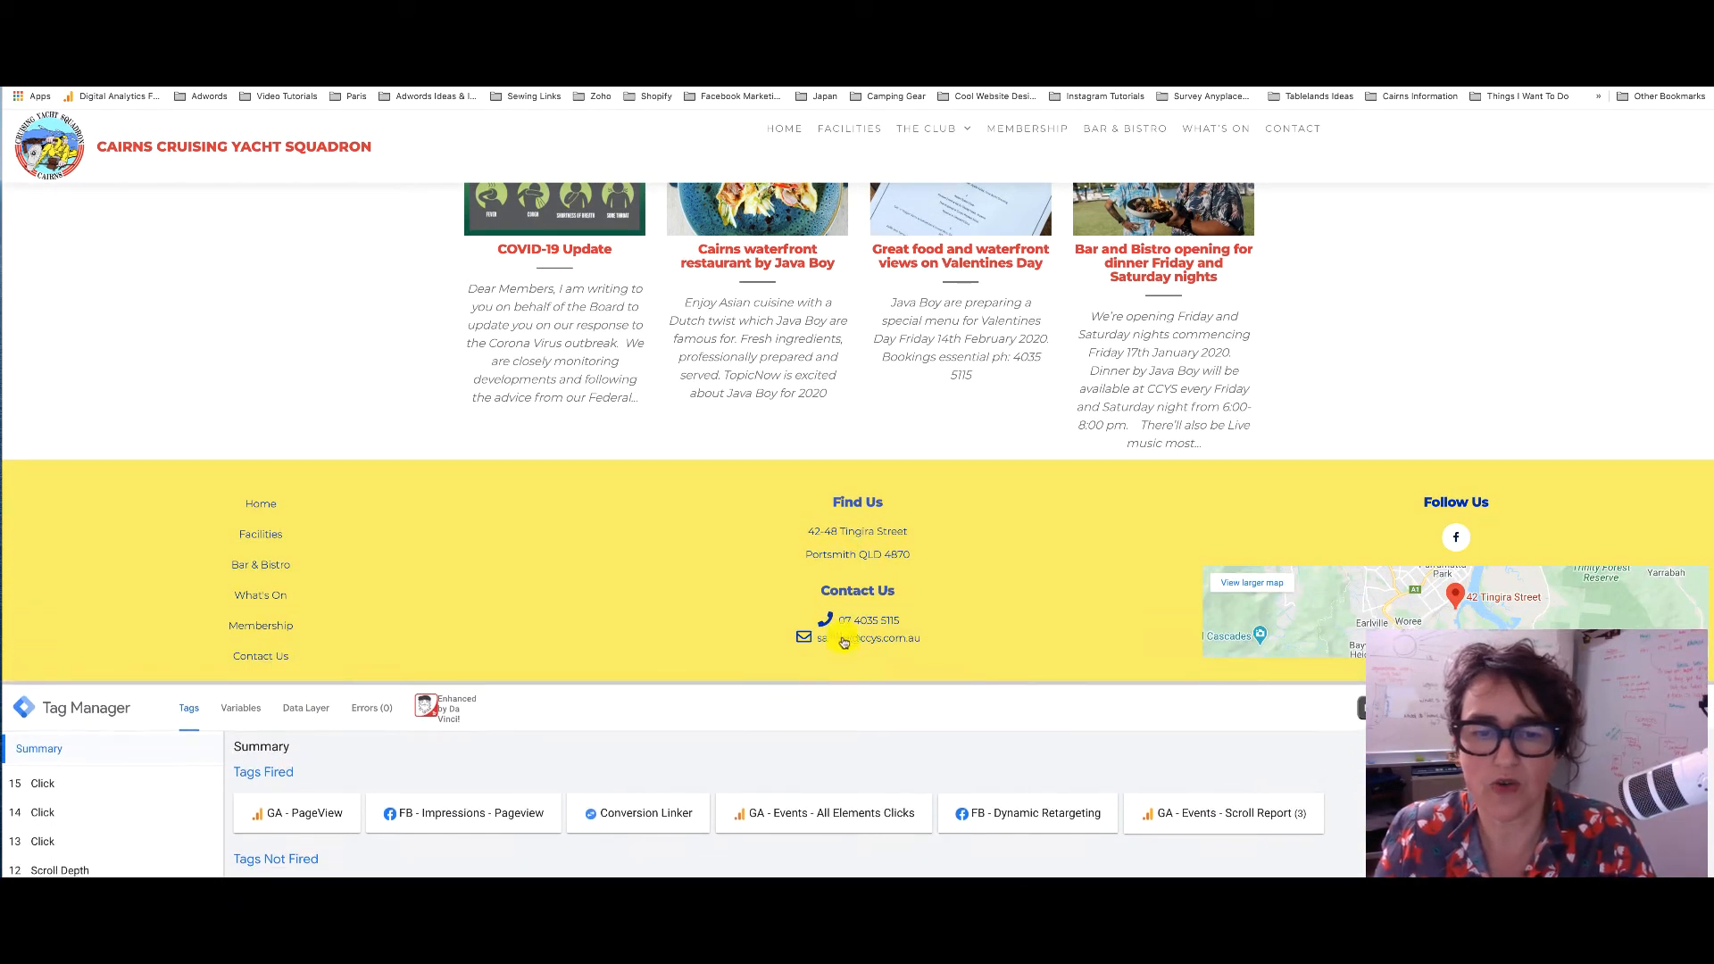
click(844, 642)
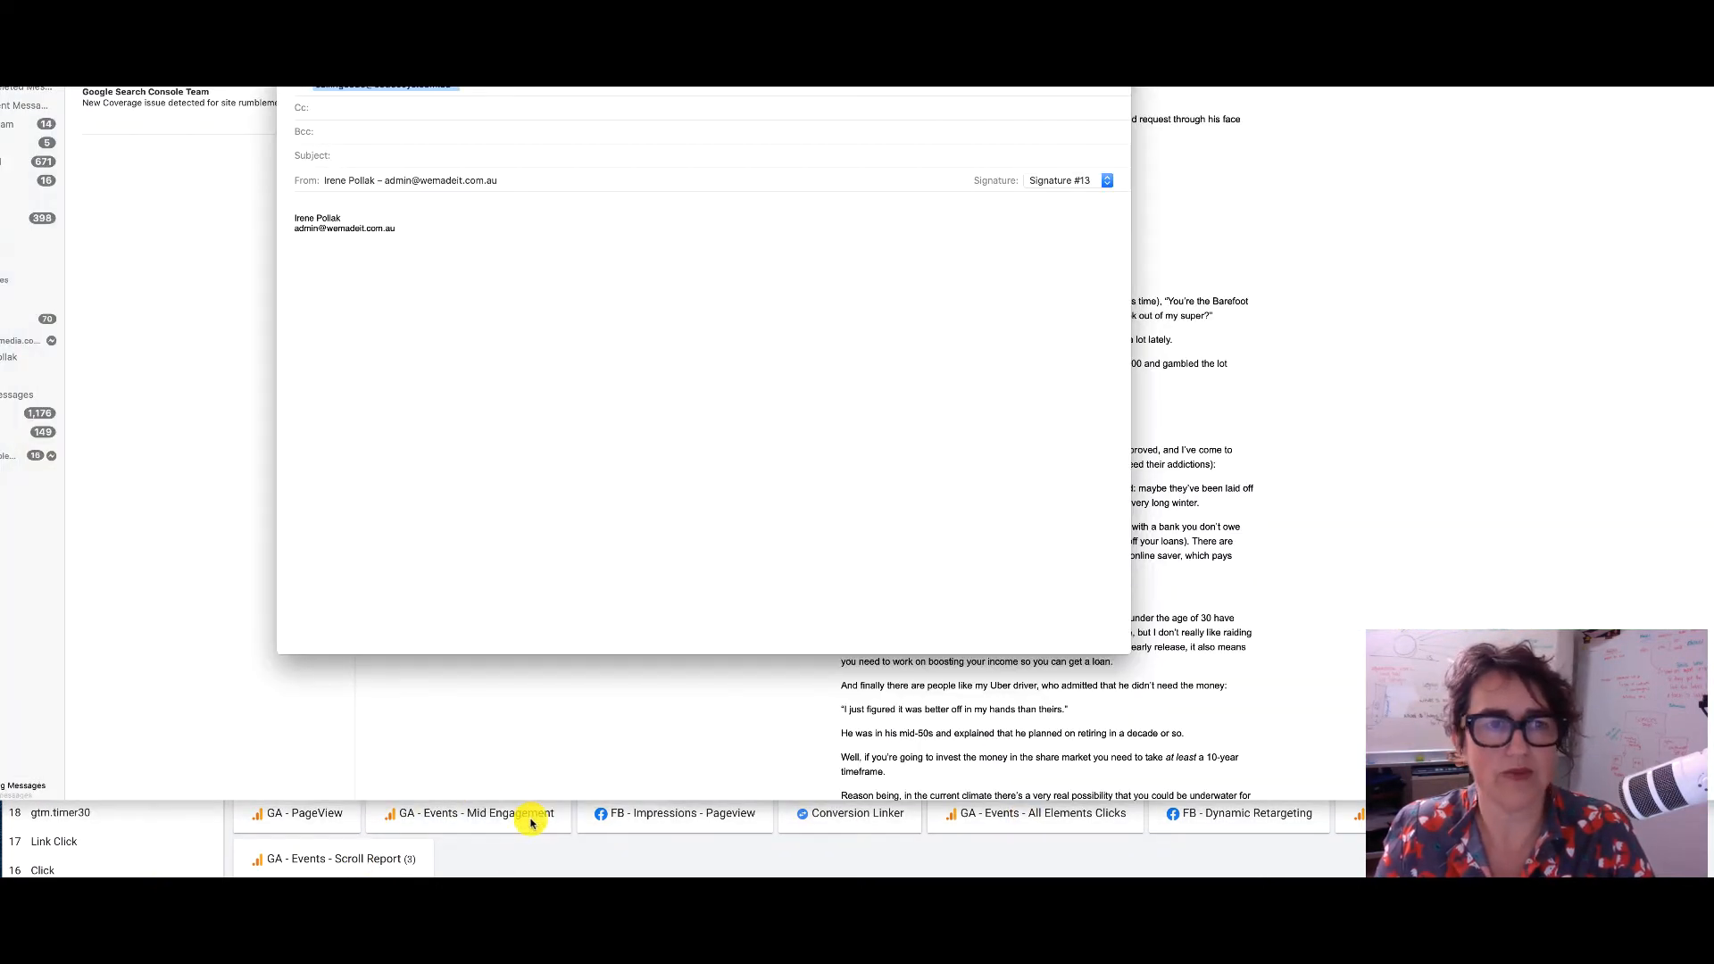
click(594, 846)
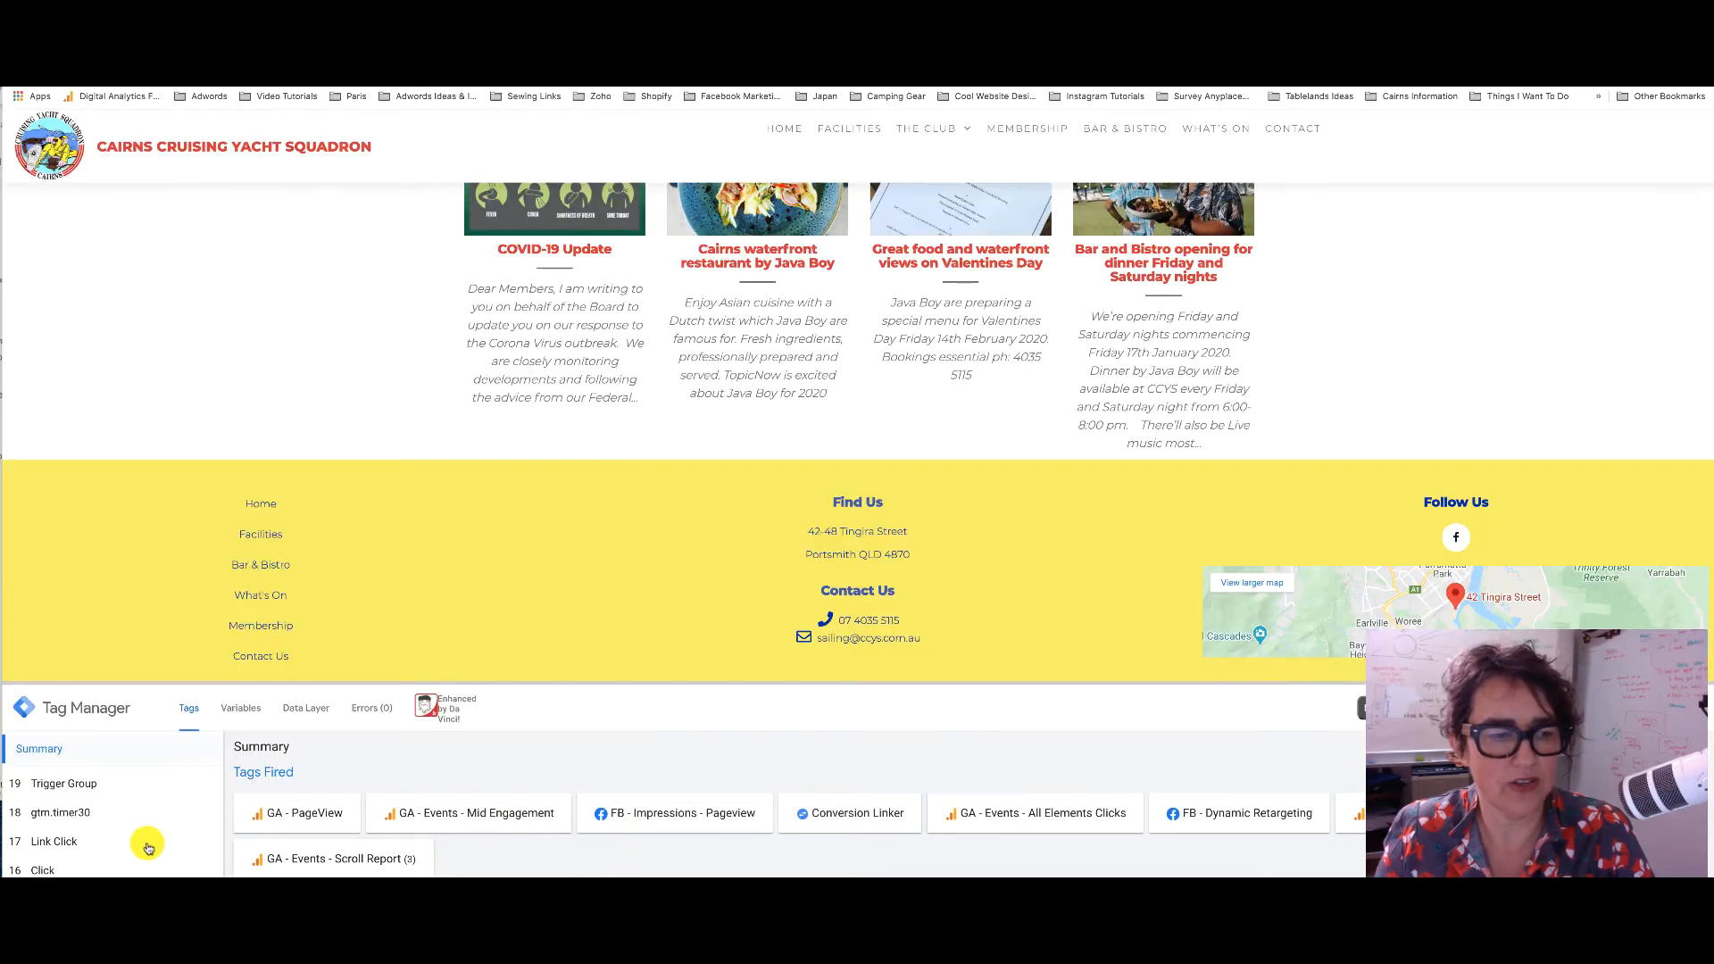
Check that the Link Click event fired GA - Events - All Links Clicks with a mailto Click URL
click(61, 842)
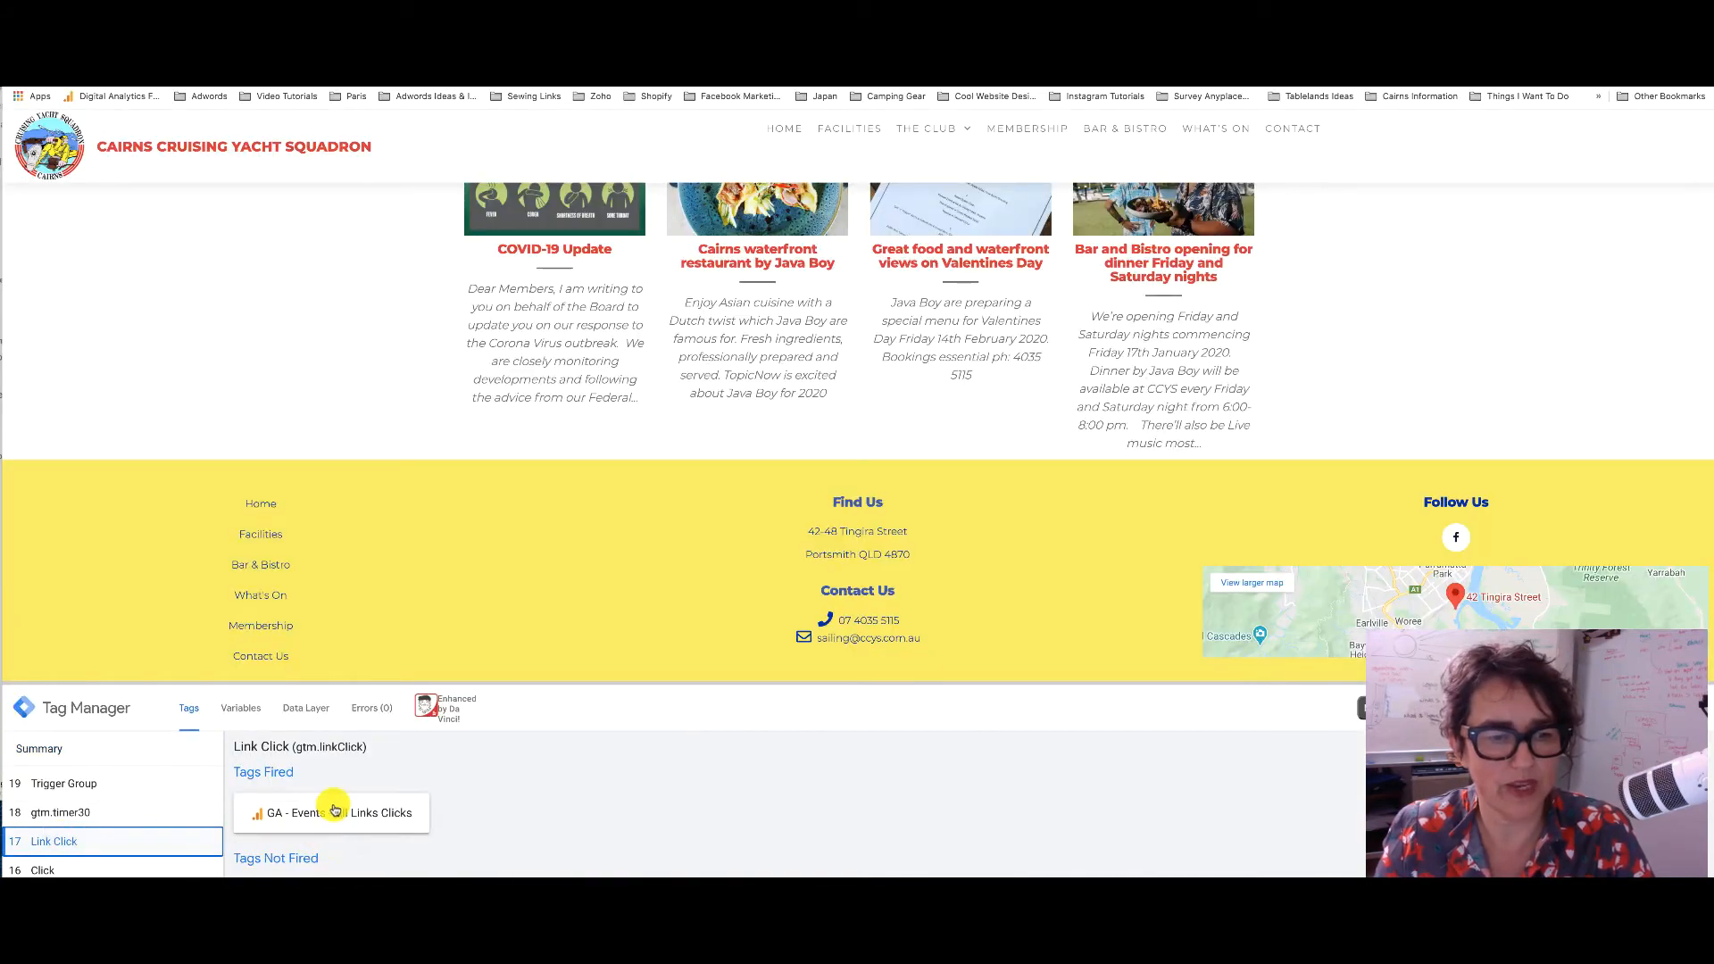
click(232, 707)
scroll(404, 830, down, 5)
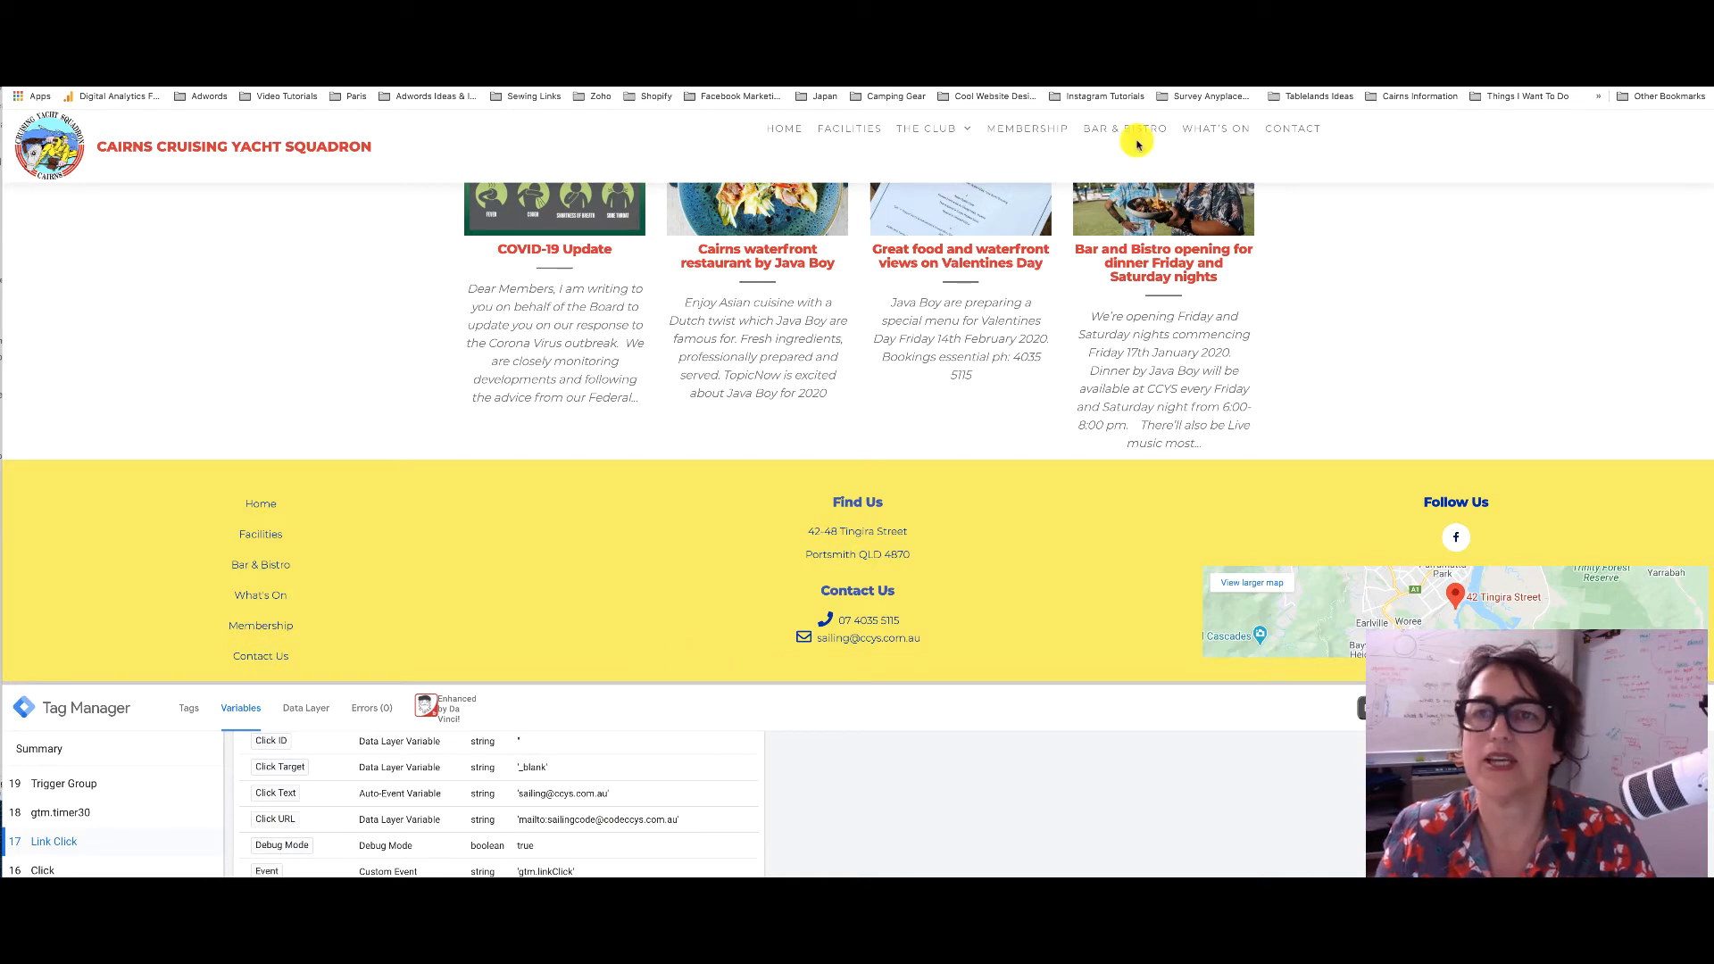
click(1087, 40)
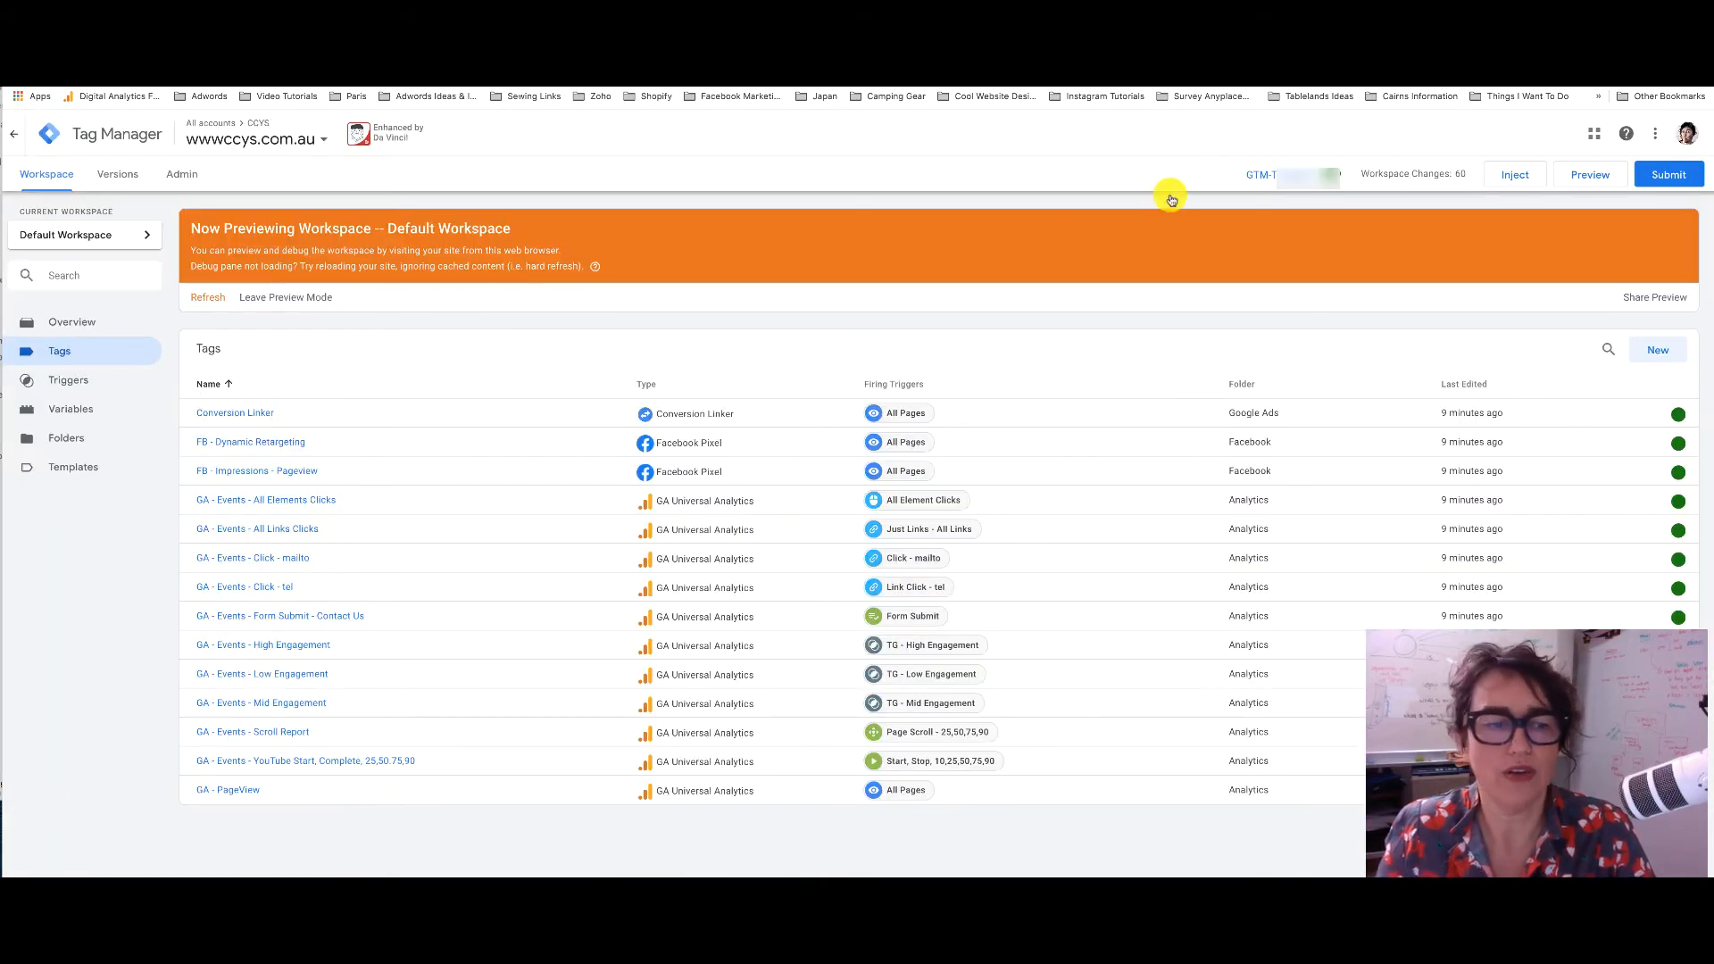
Change the Click - mailto trigger to fire on Click URL contains mailto, save, and refresh preview
click(299, 563)
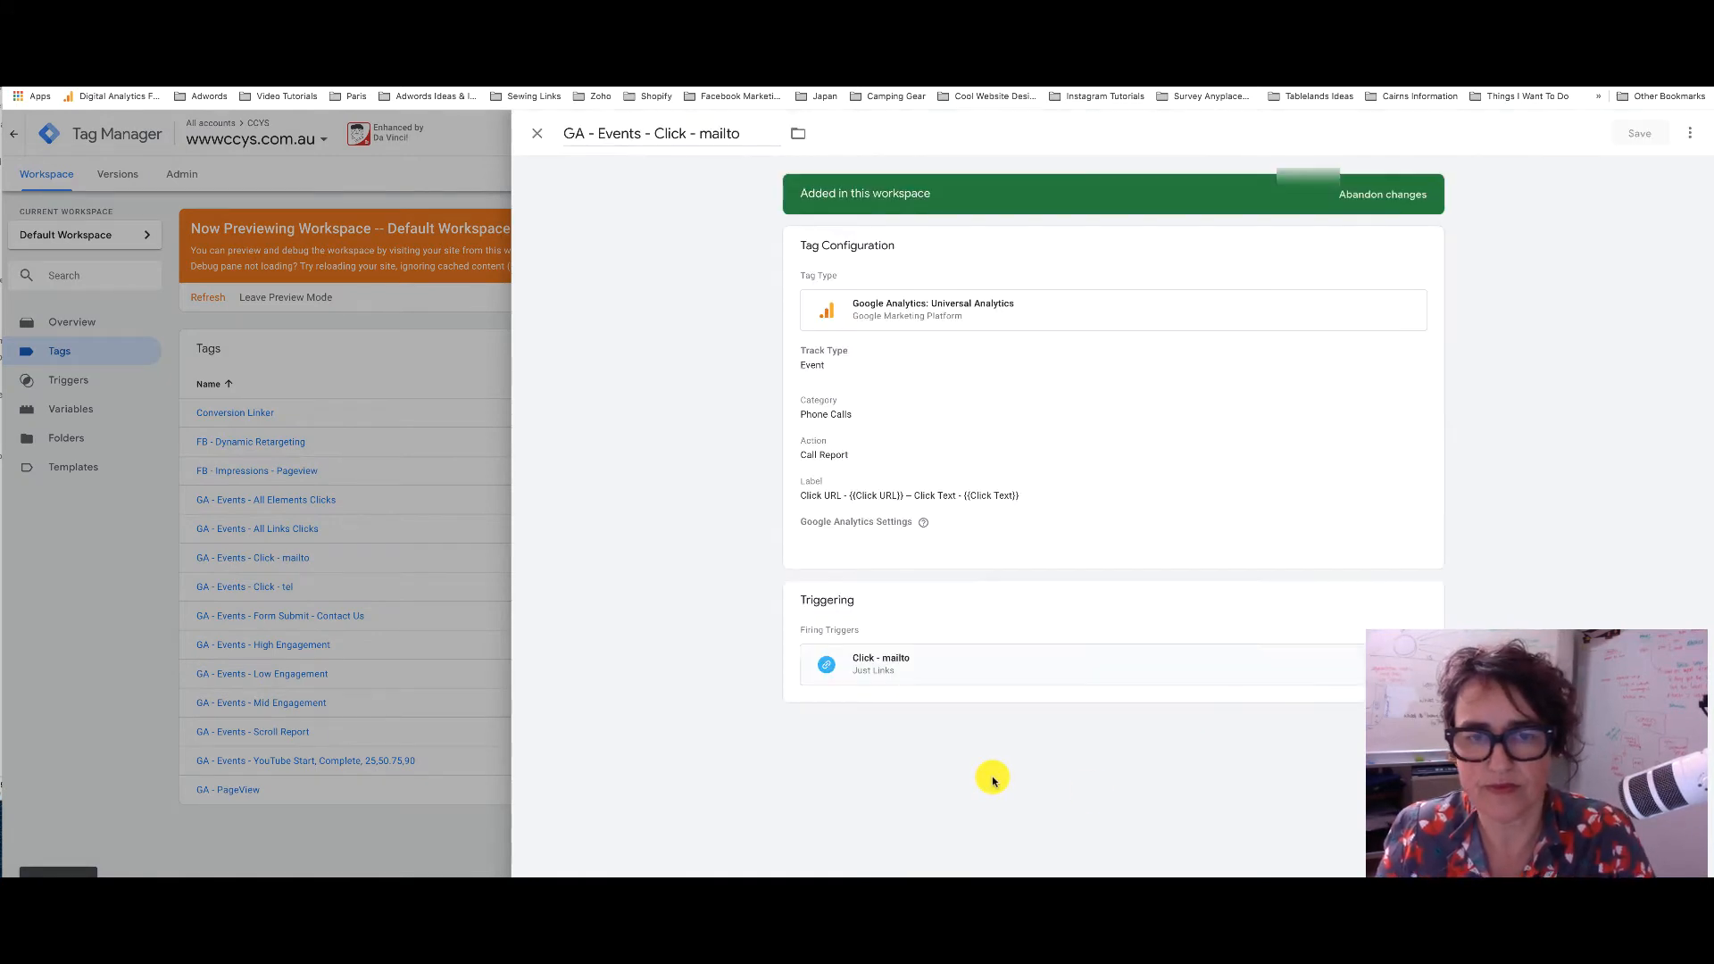
click(907, 660)
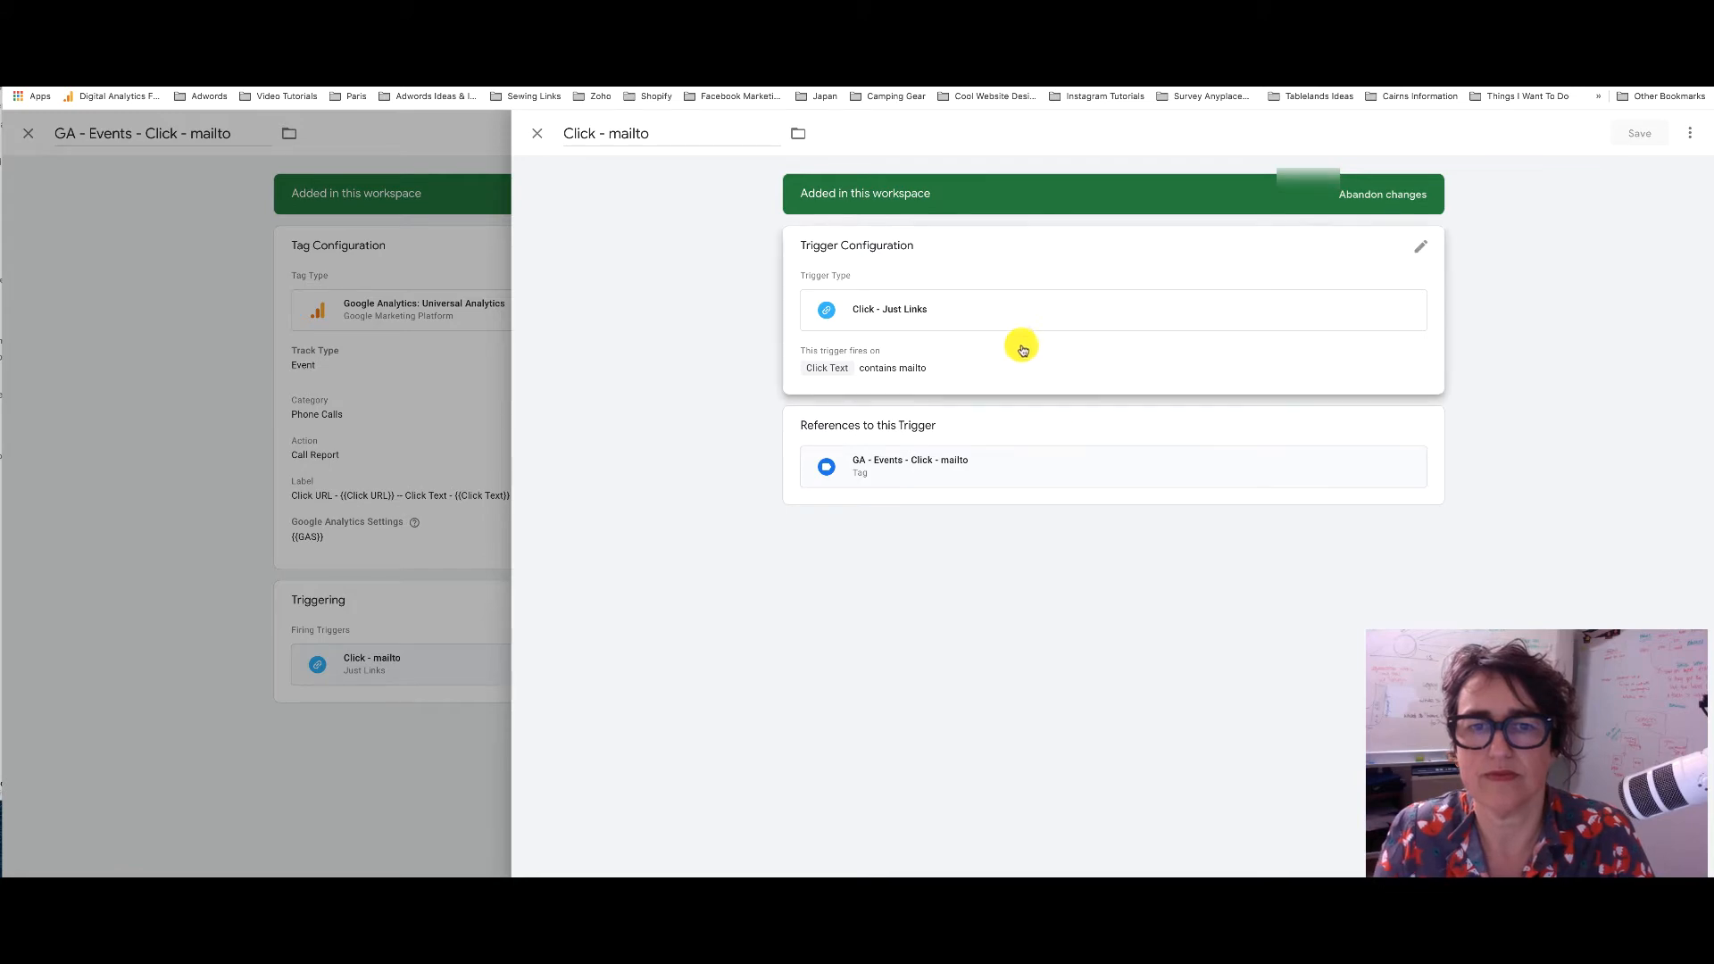
click(963, 376)
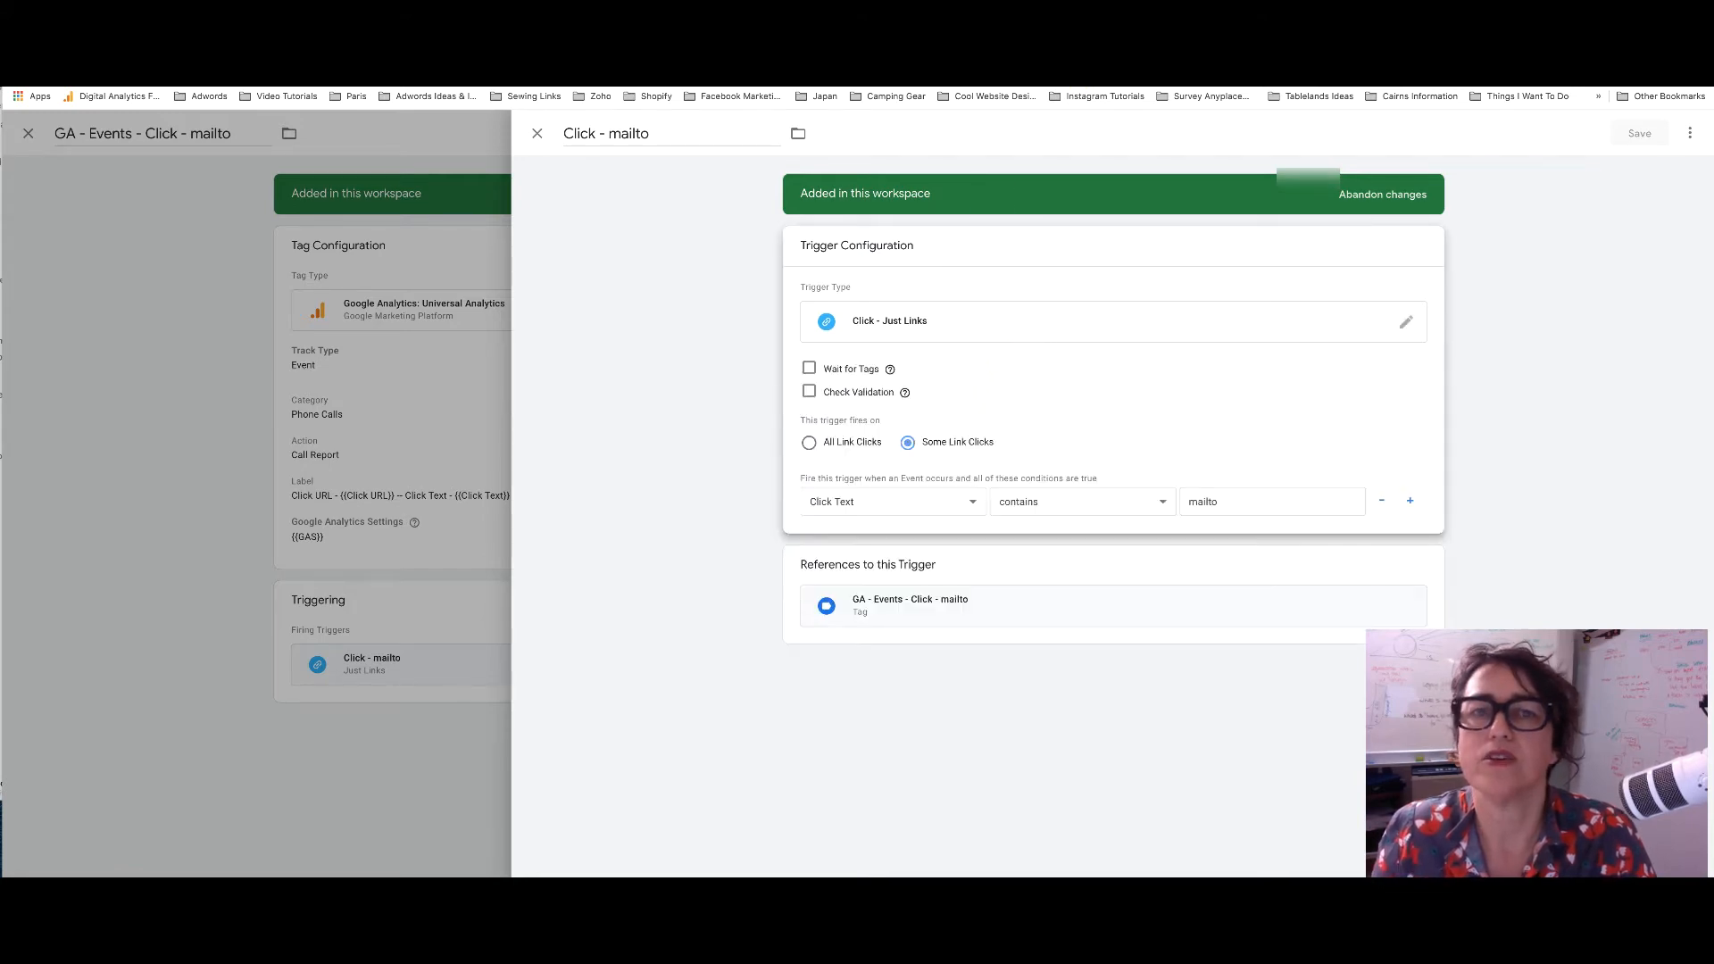
key(ctrl+Tab)
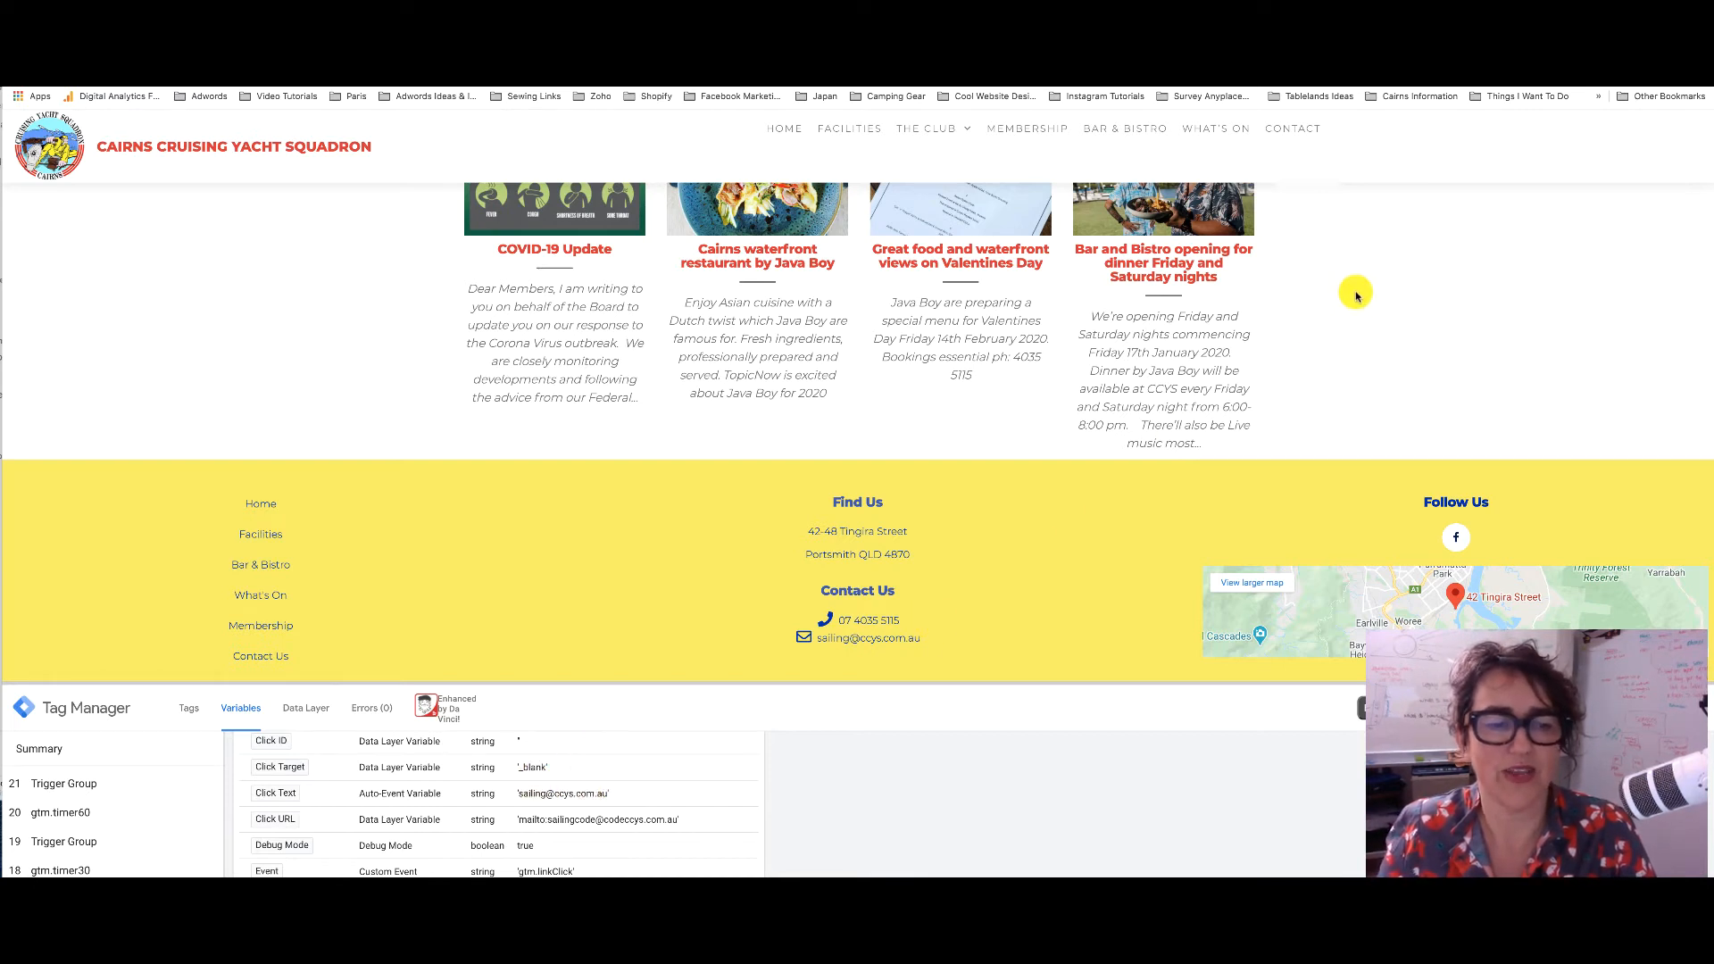
key(ctrl+shift+Tab)
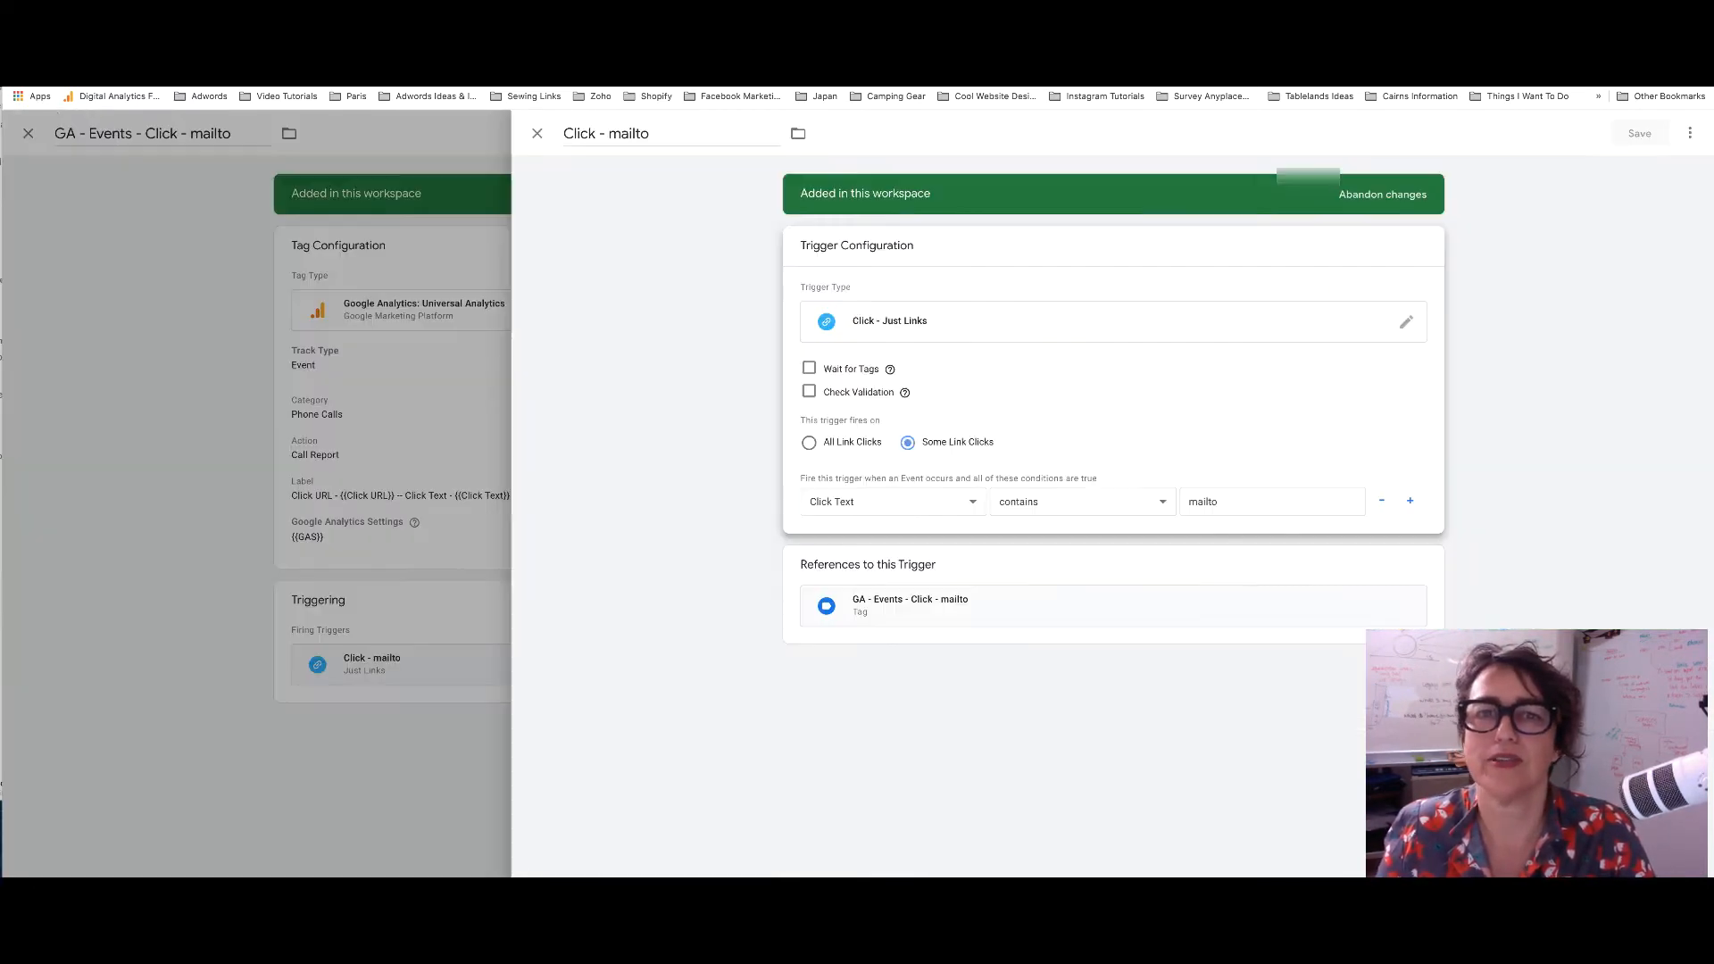
click(958, 507)
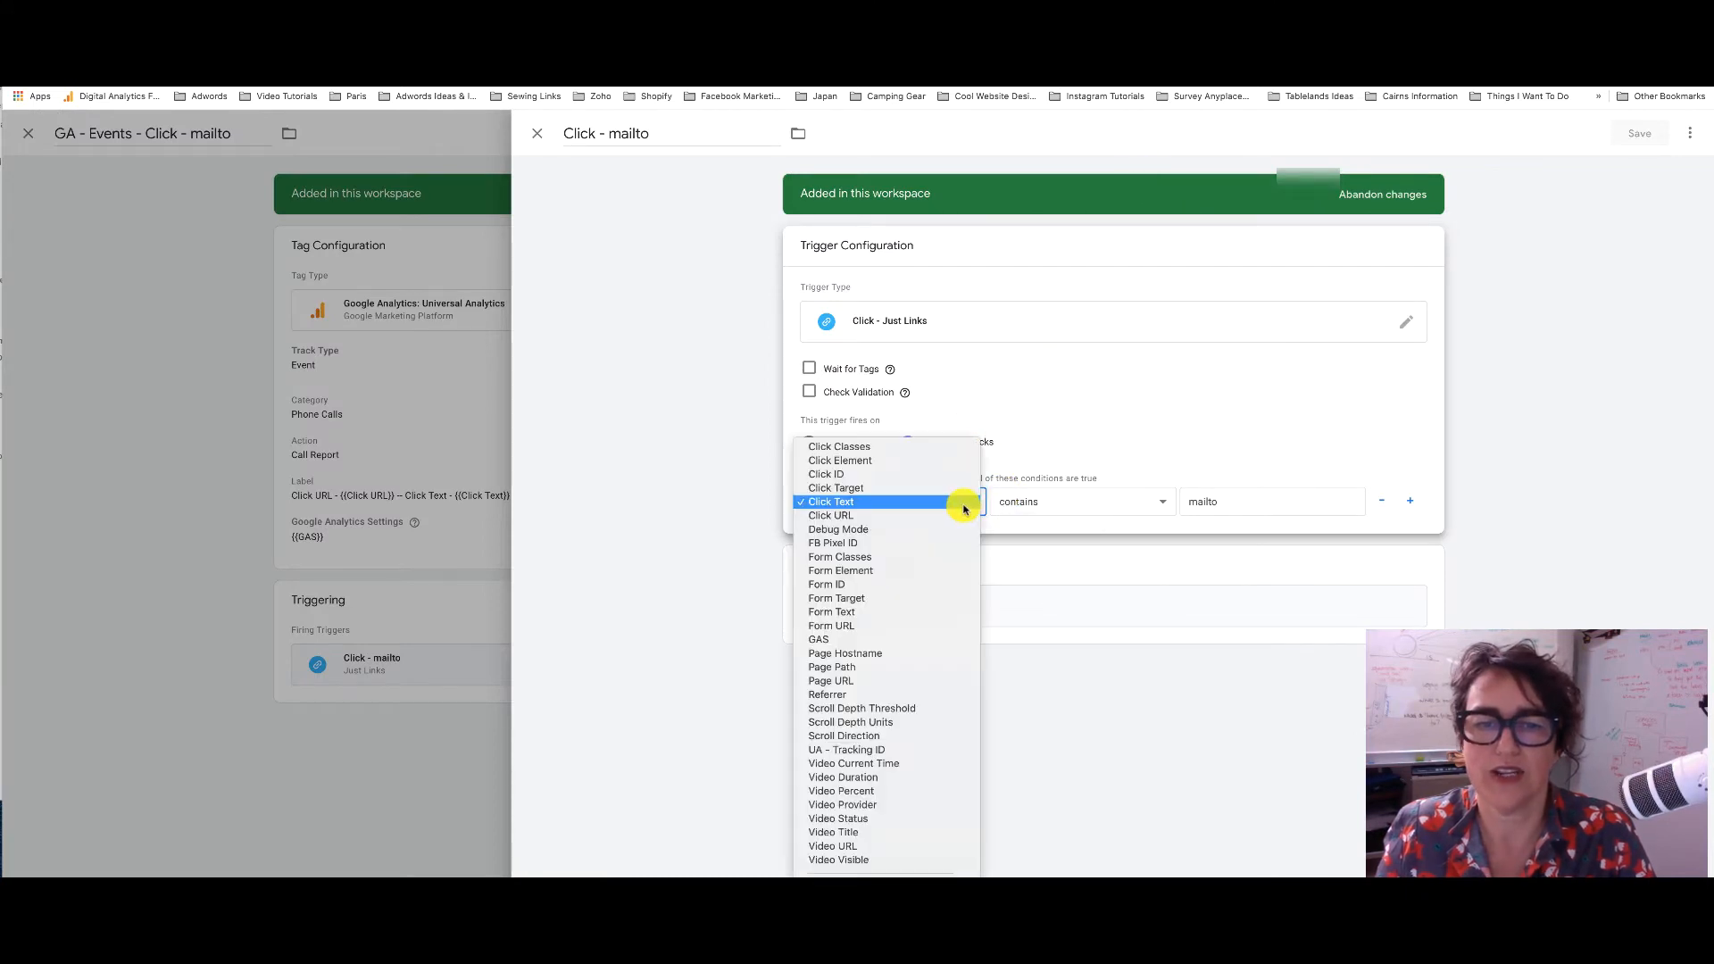
click(929, 515)
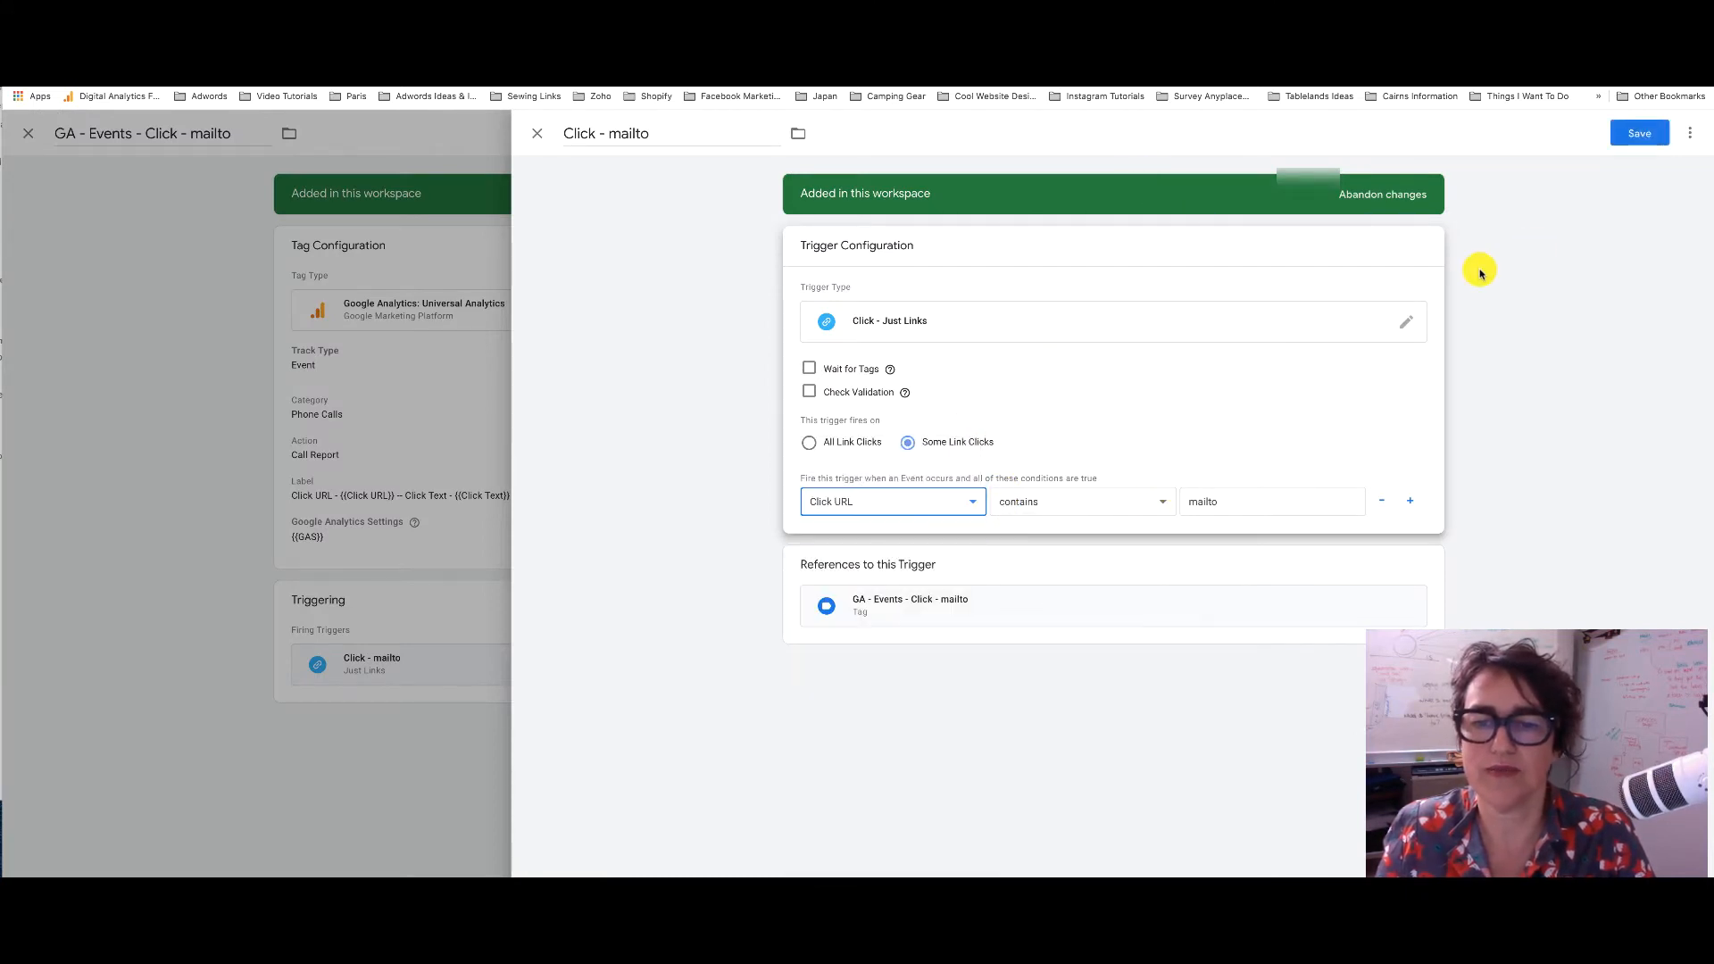
click(1623, 137)
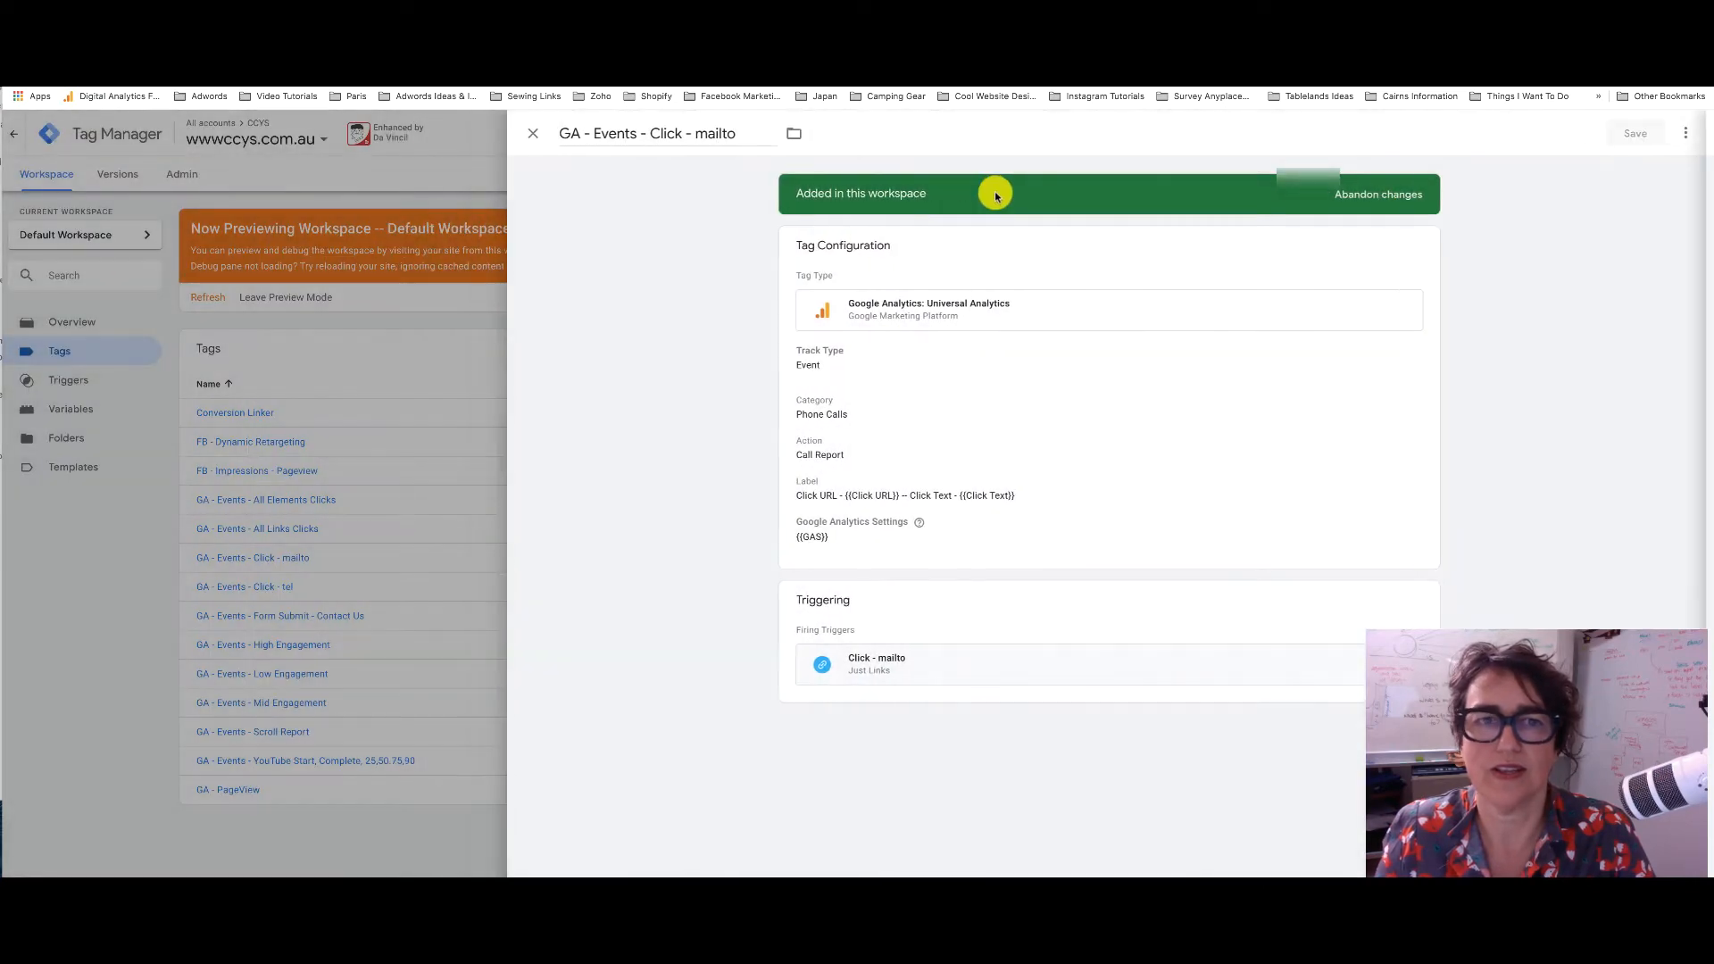
click(531, 134)
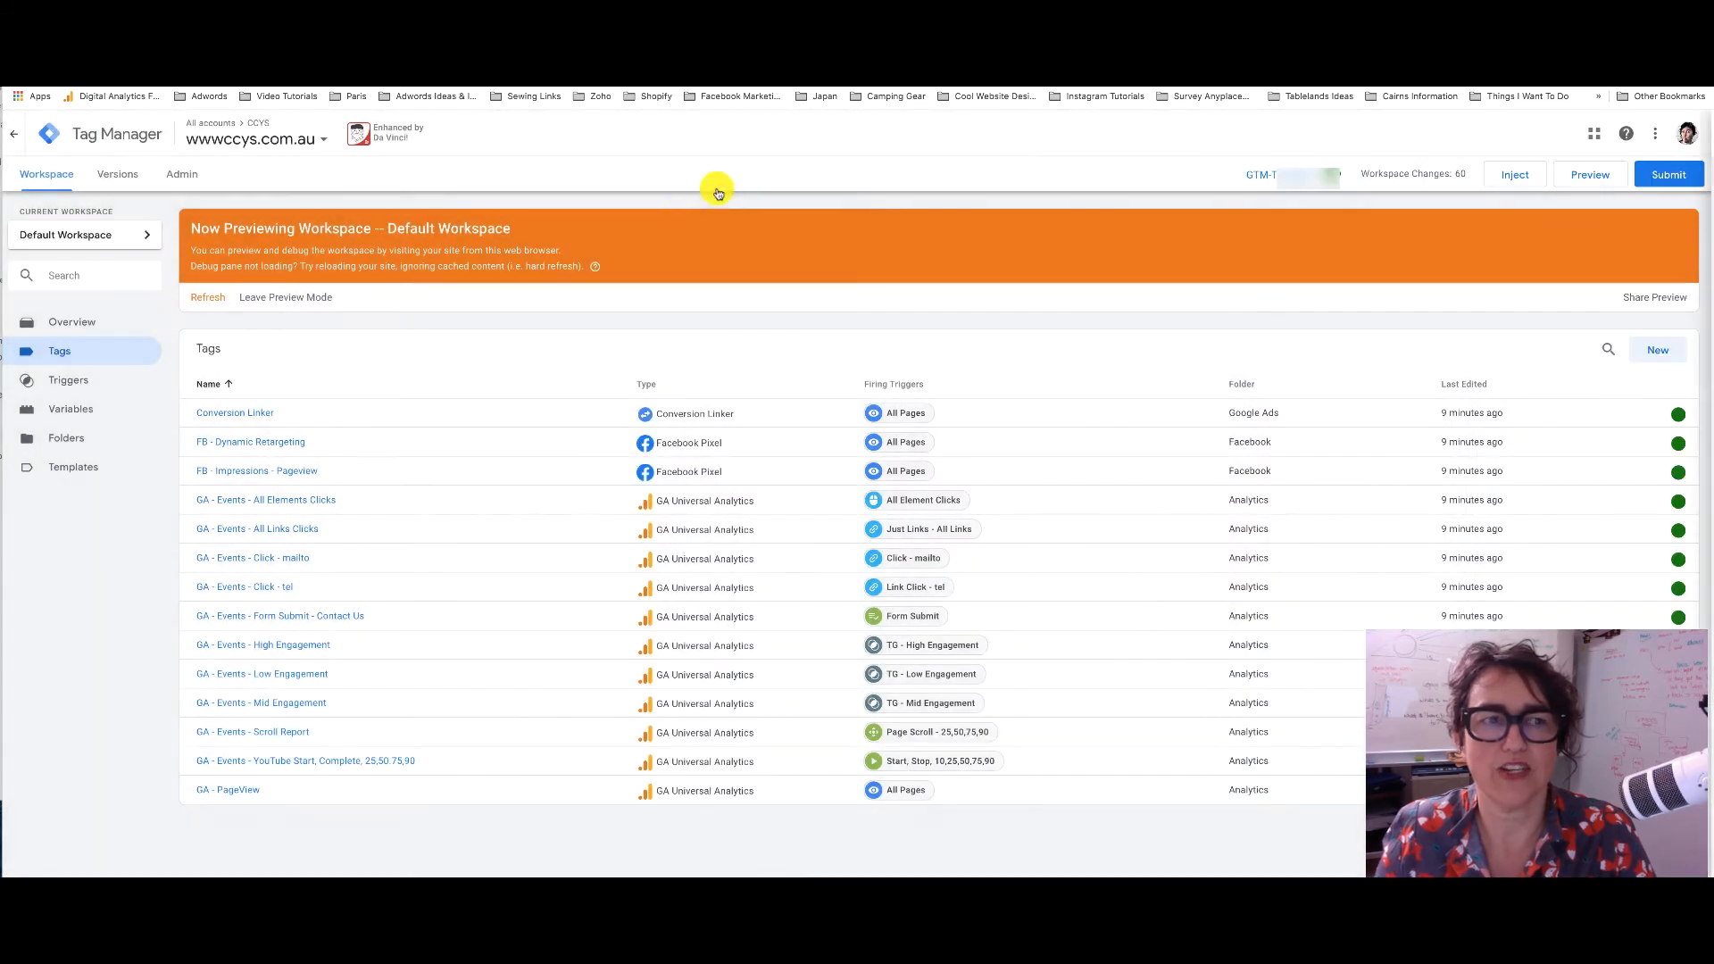
click(209, 298)
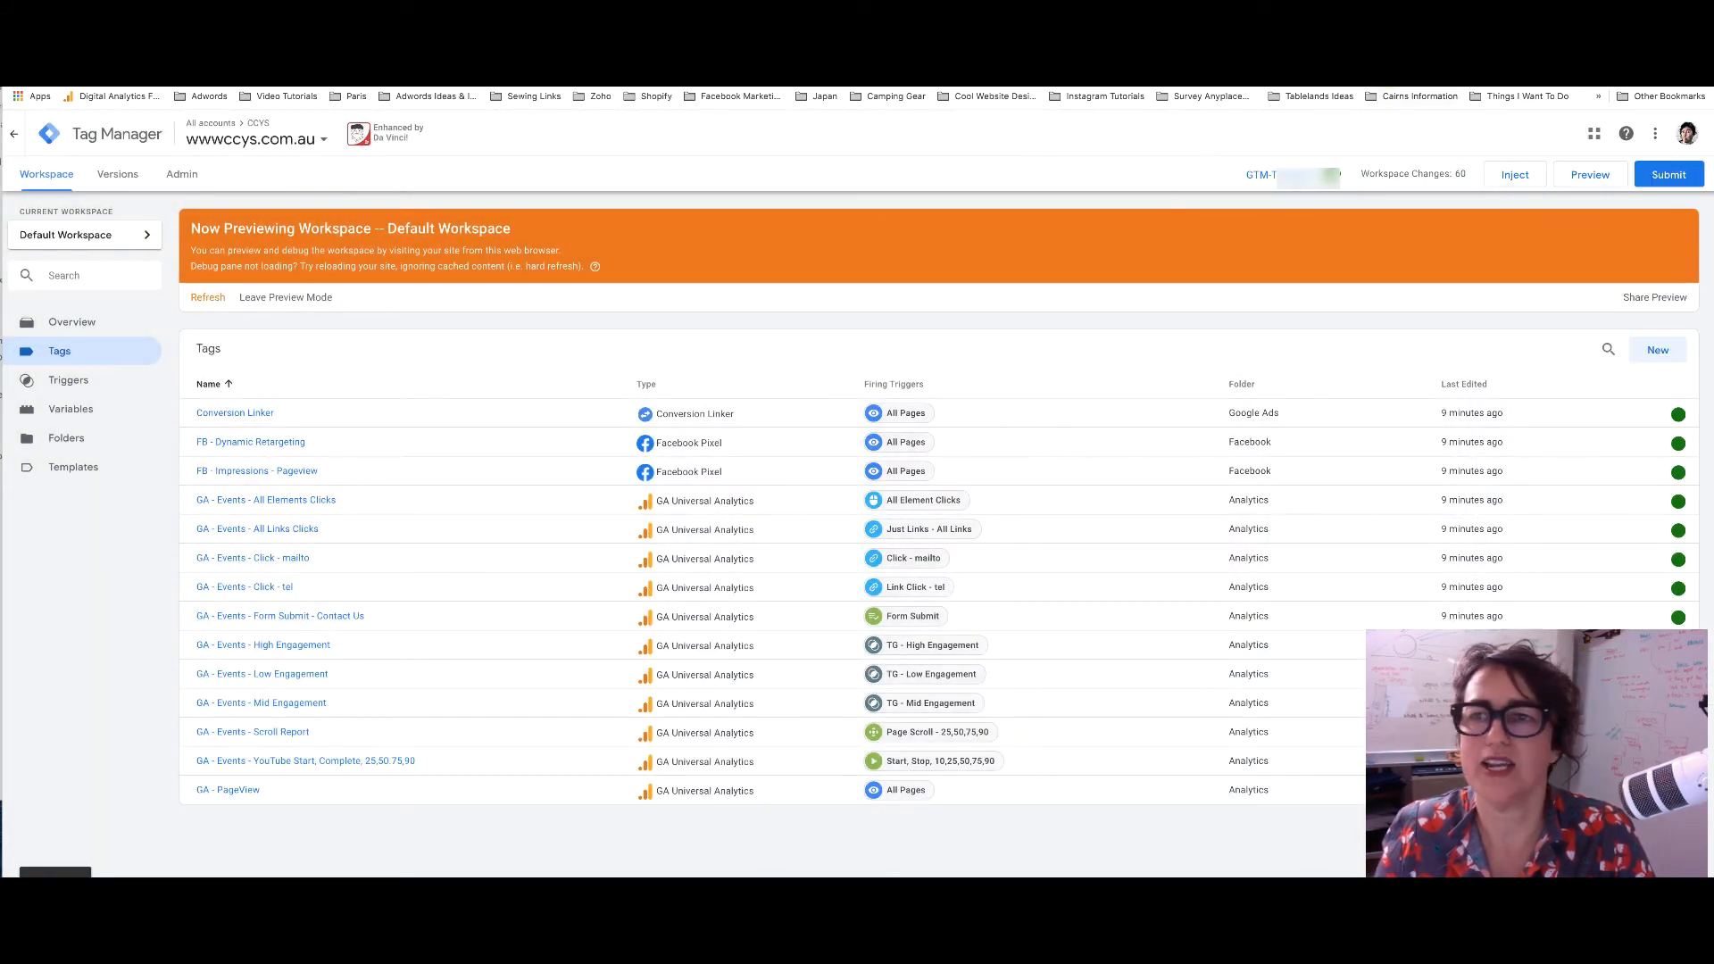
Click the footer email link on the site and view the tags fired on Link Click
key(ctrl+Tab)
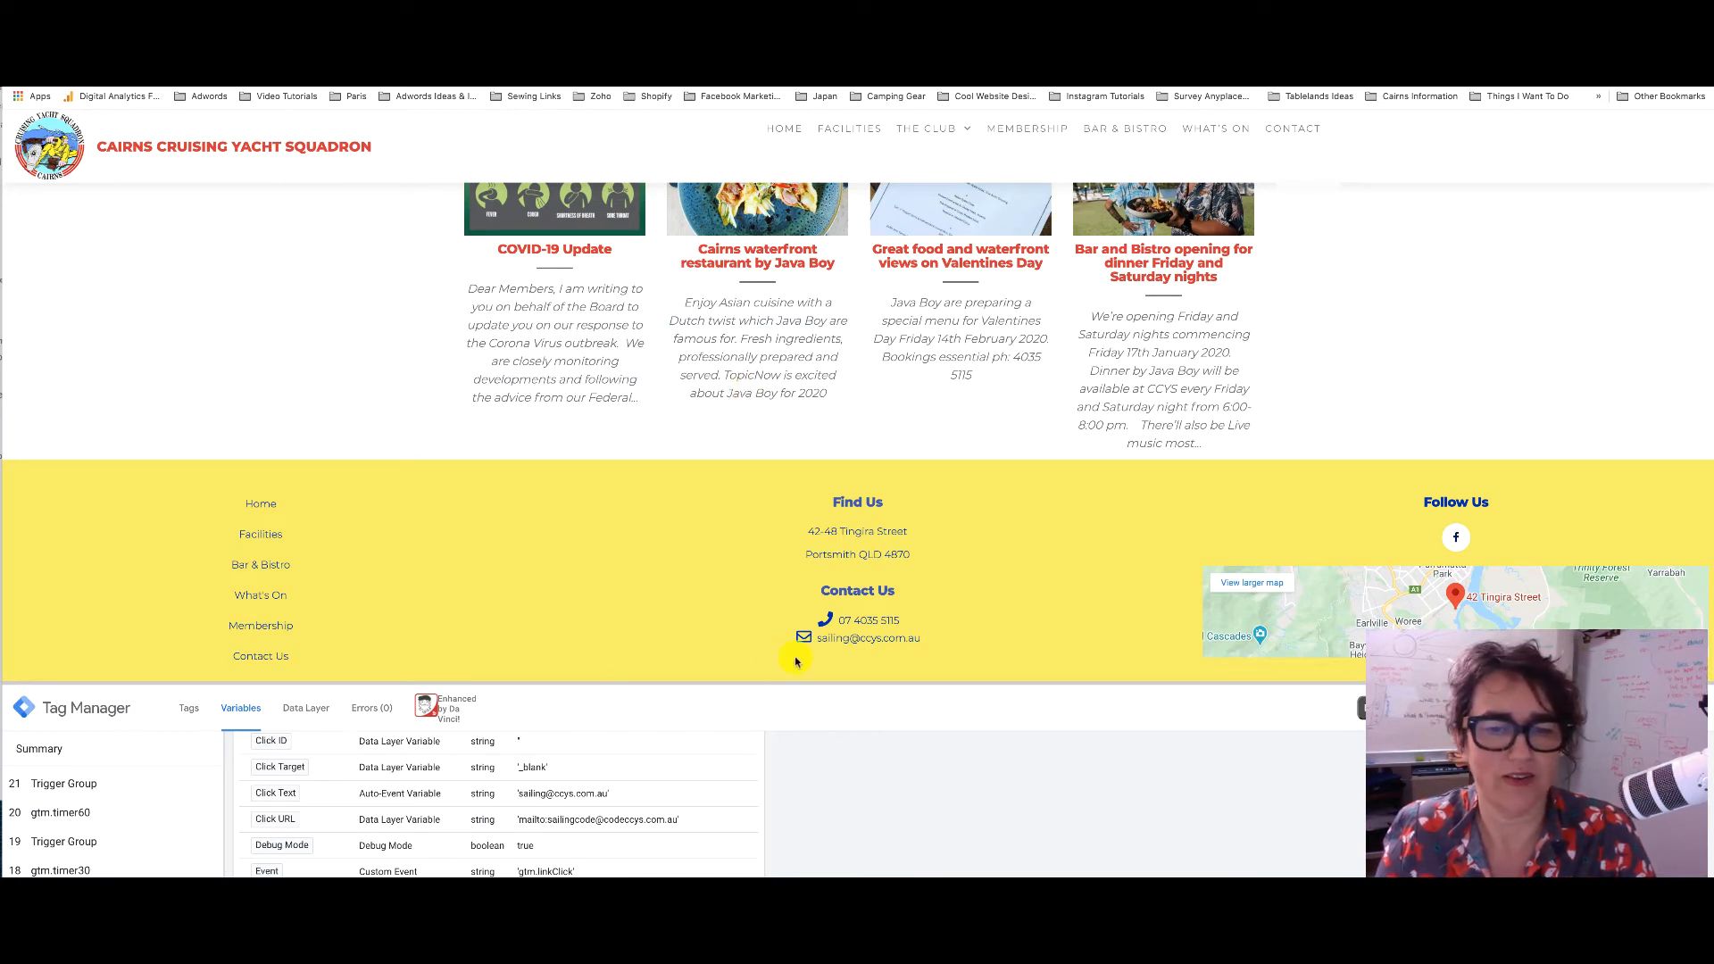
click(866, 641)
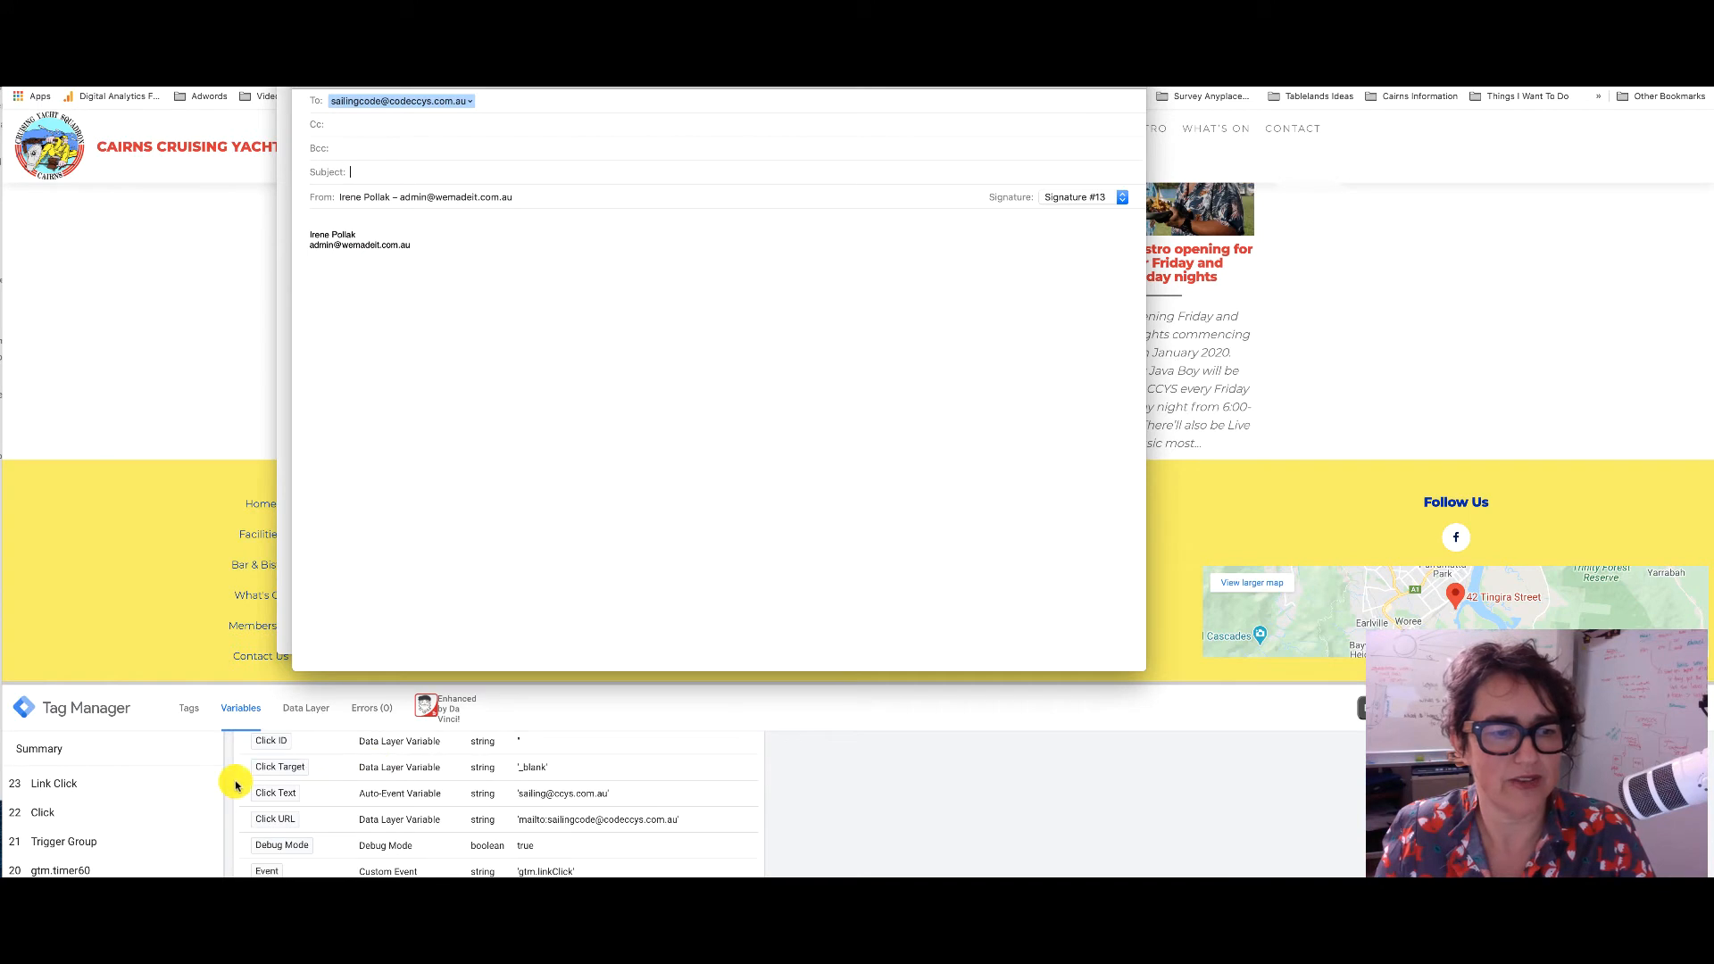
click(67, 789)
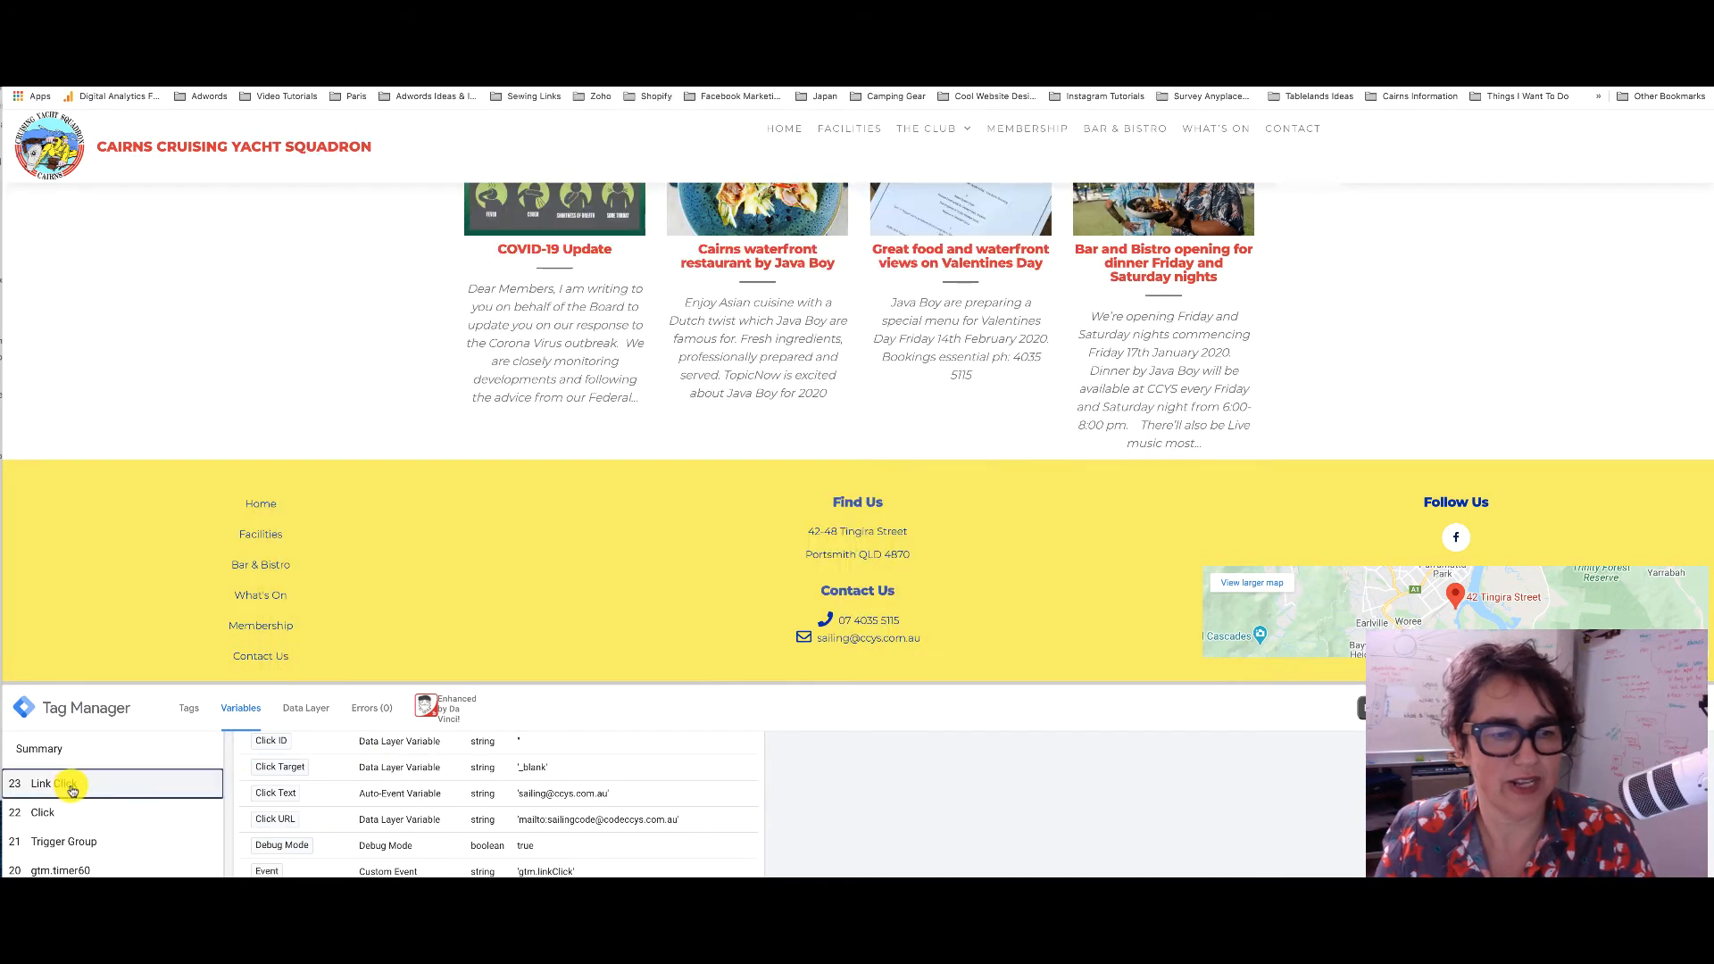
click(71, 789)
click(189, 708)
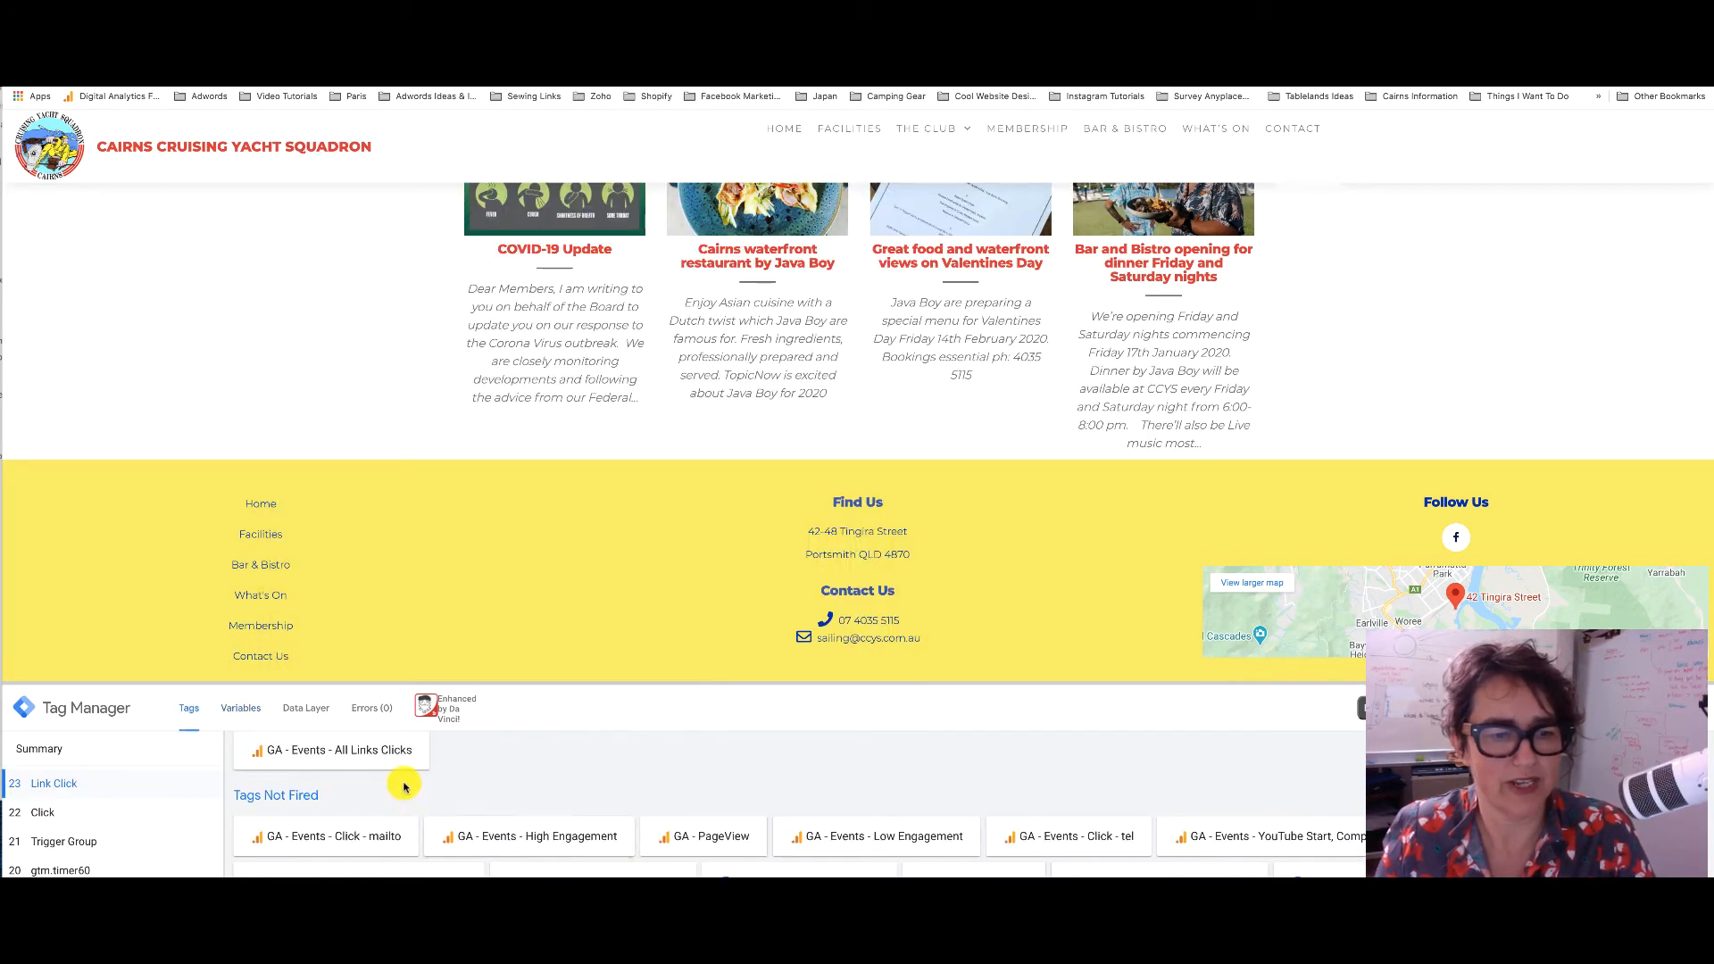
Confirm GA - Events - Click - mailto did not fire on the Click event, then refresh preview
scroll(397, 802, up, 2)
click(53, 811)
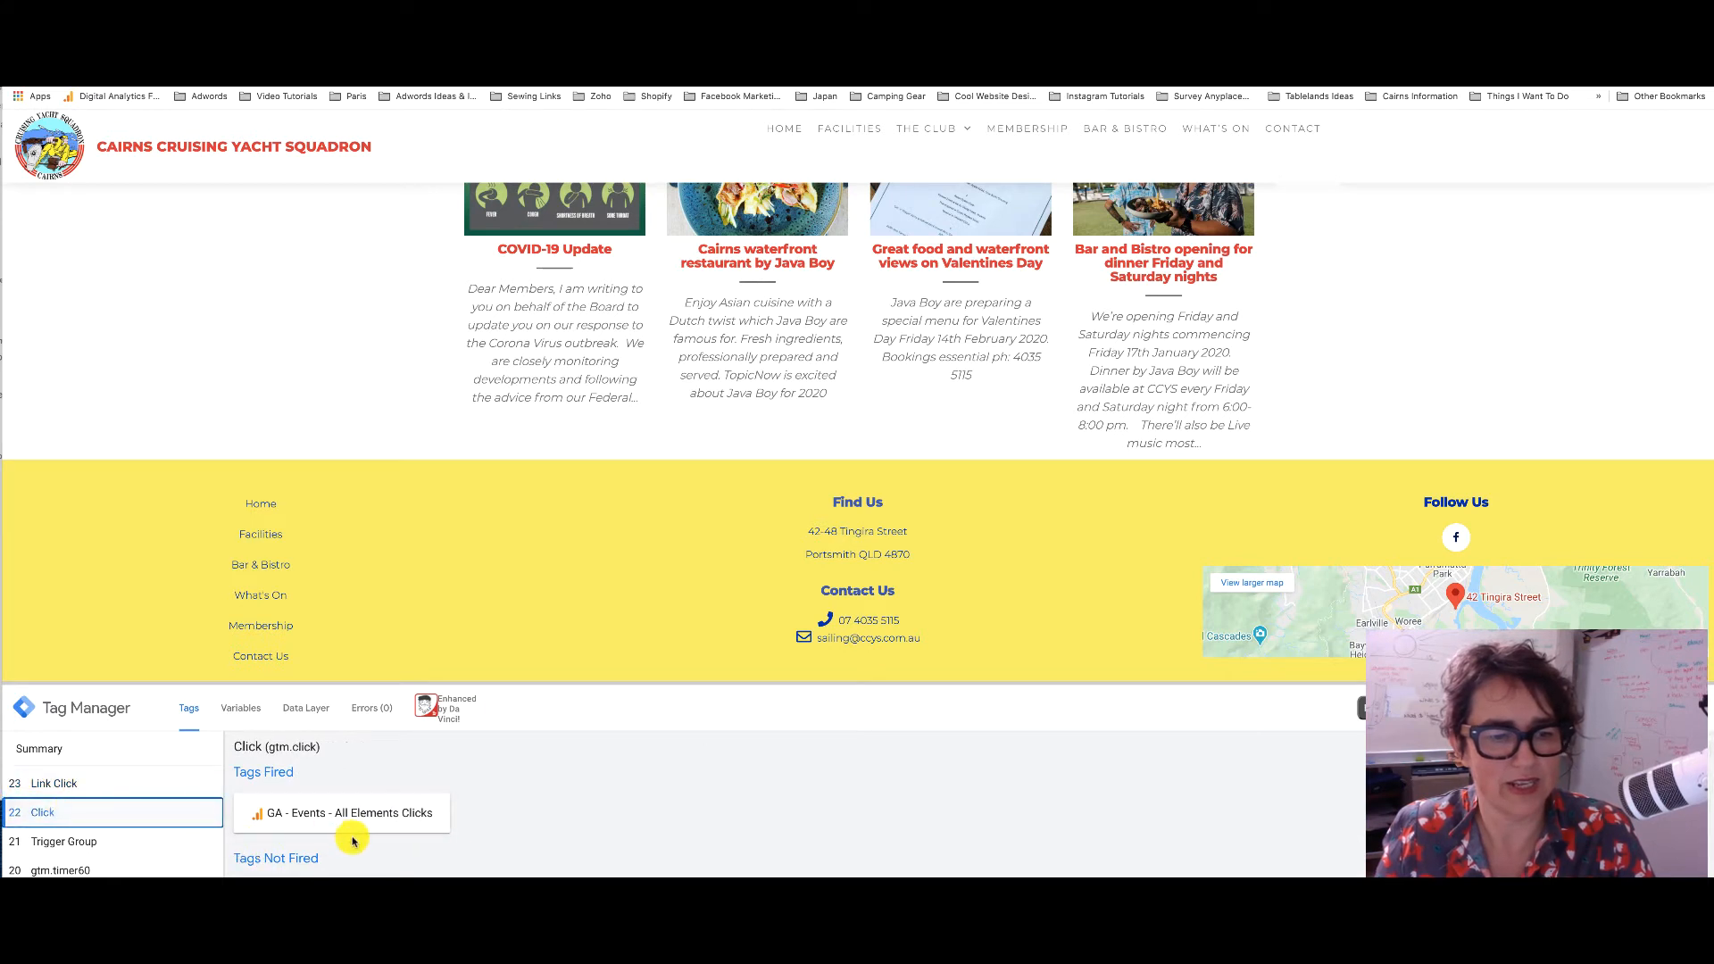
scroll(361, 839, down, 2)
click(308, 834)
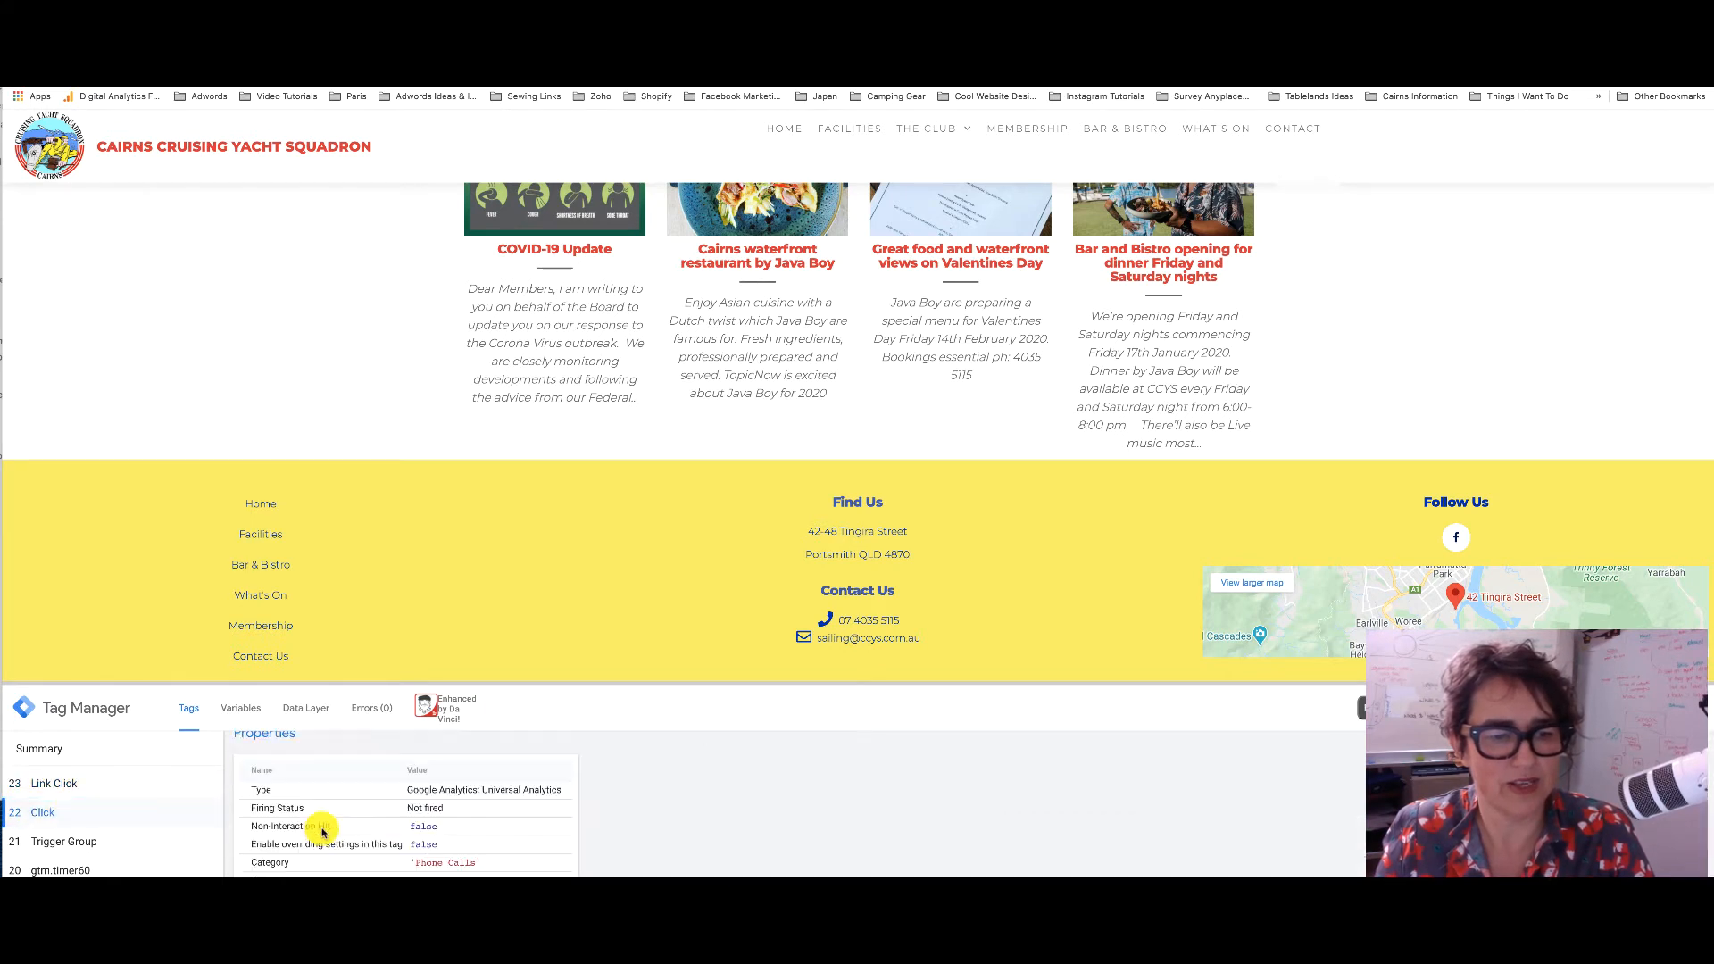
scroll(406, 813, down, 1)
scroll(409, 813, down, 3)
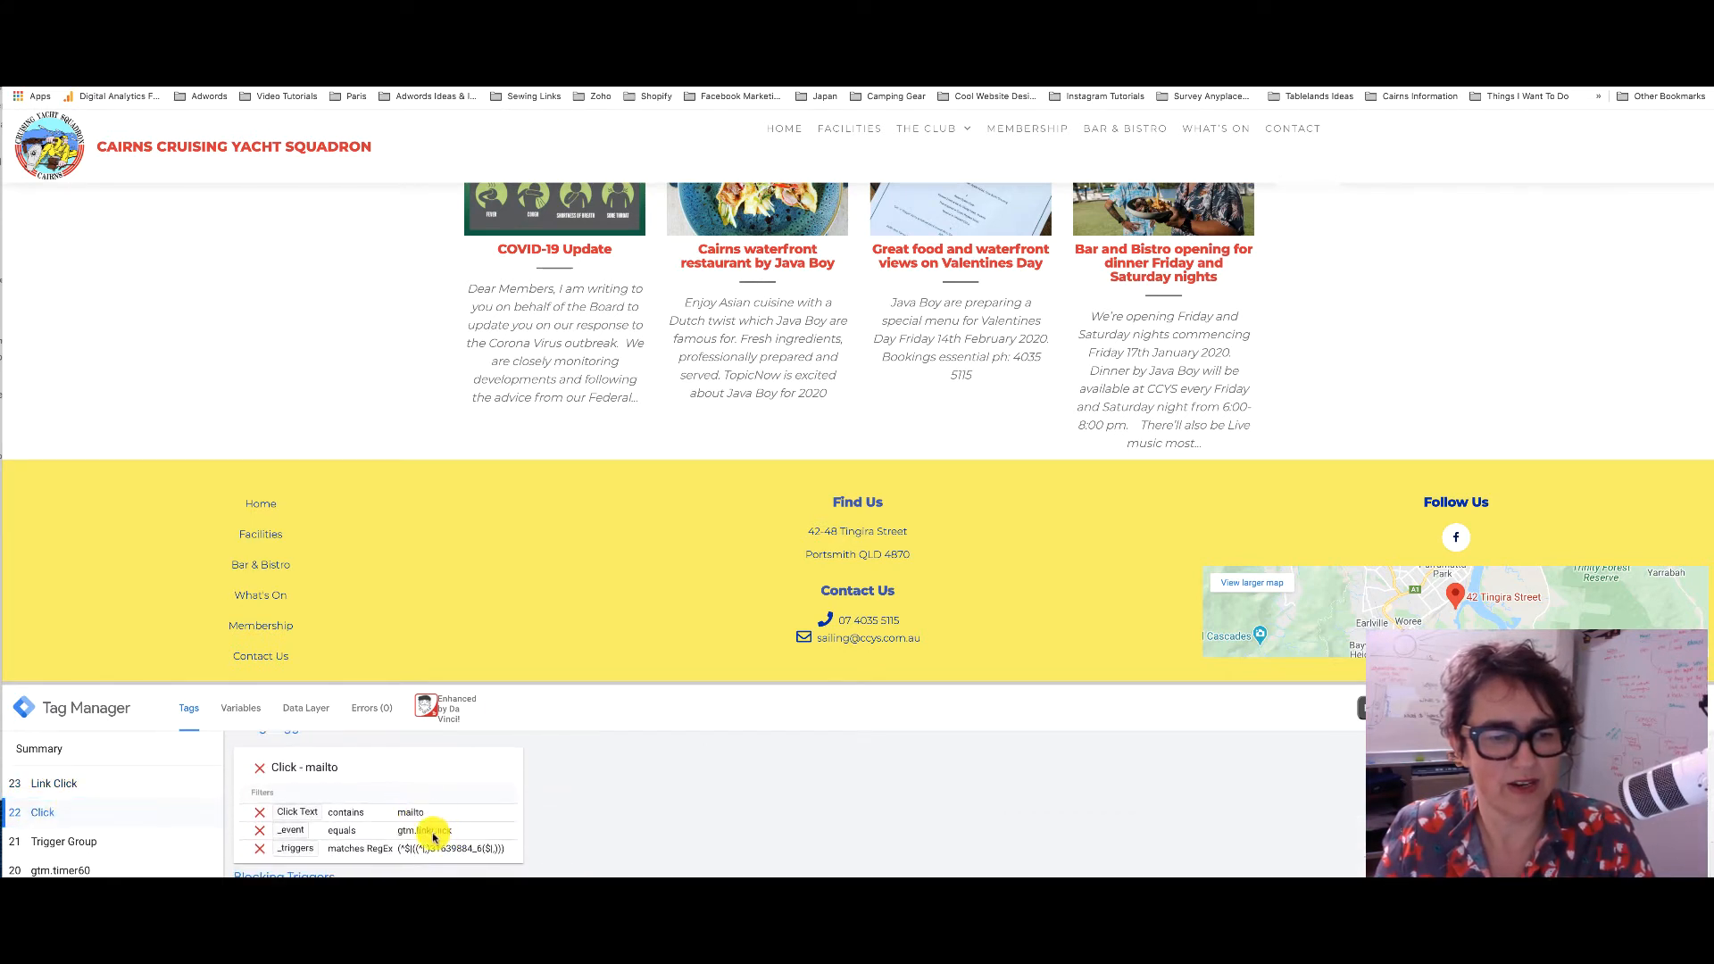
scroll(375, 830, up, 5)
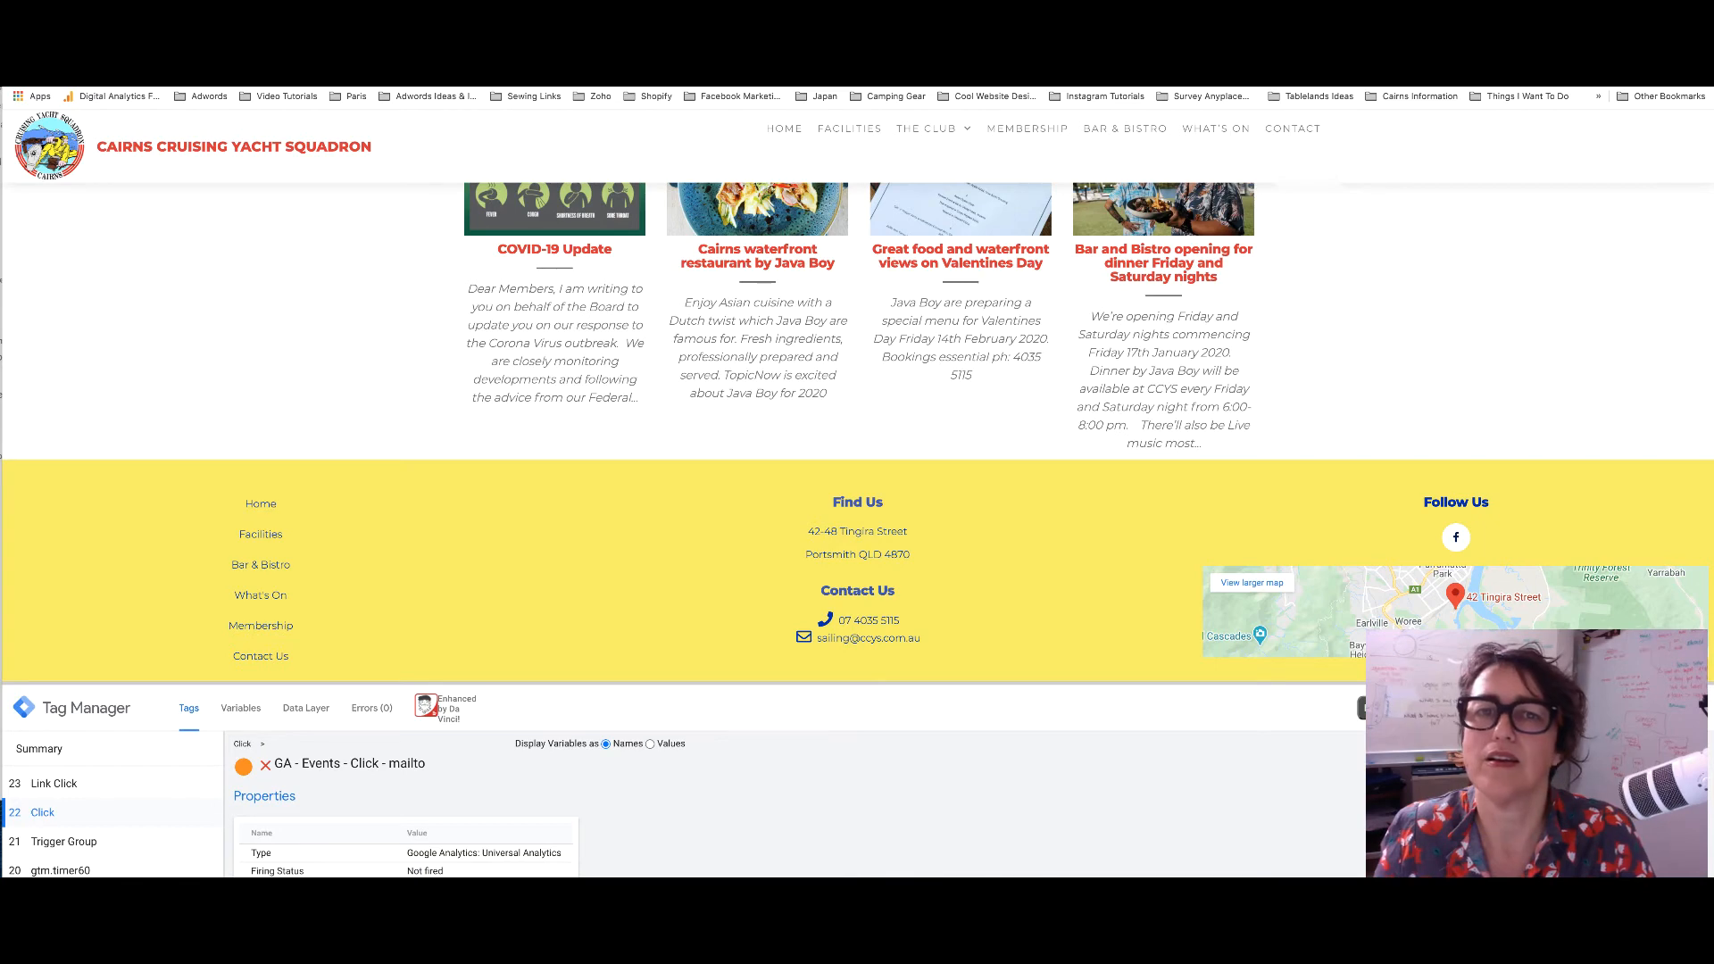
click(714, 43)
click(208, 296)
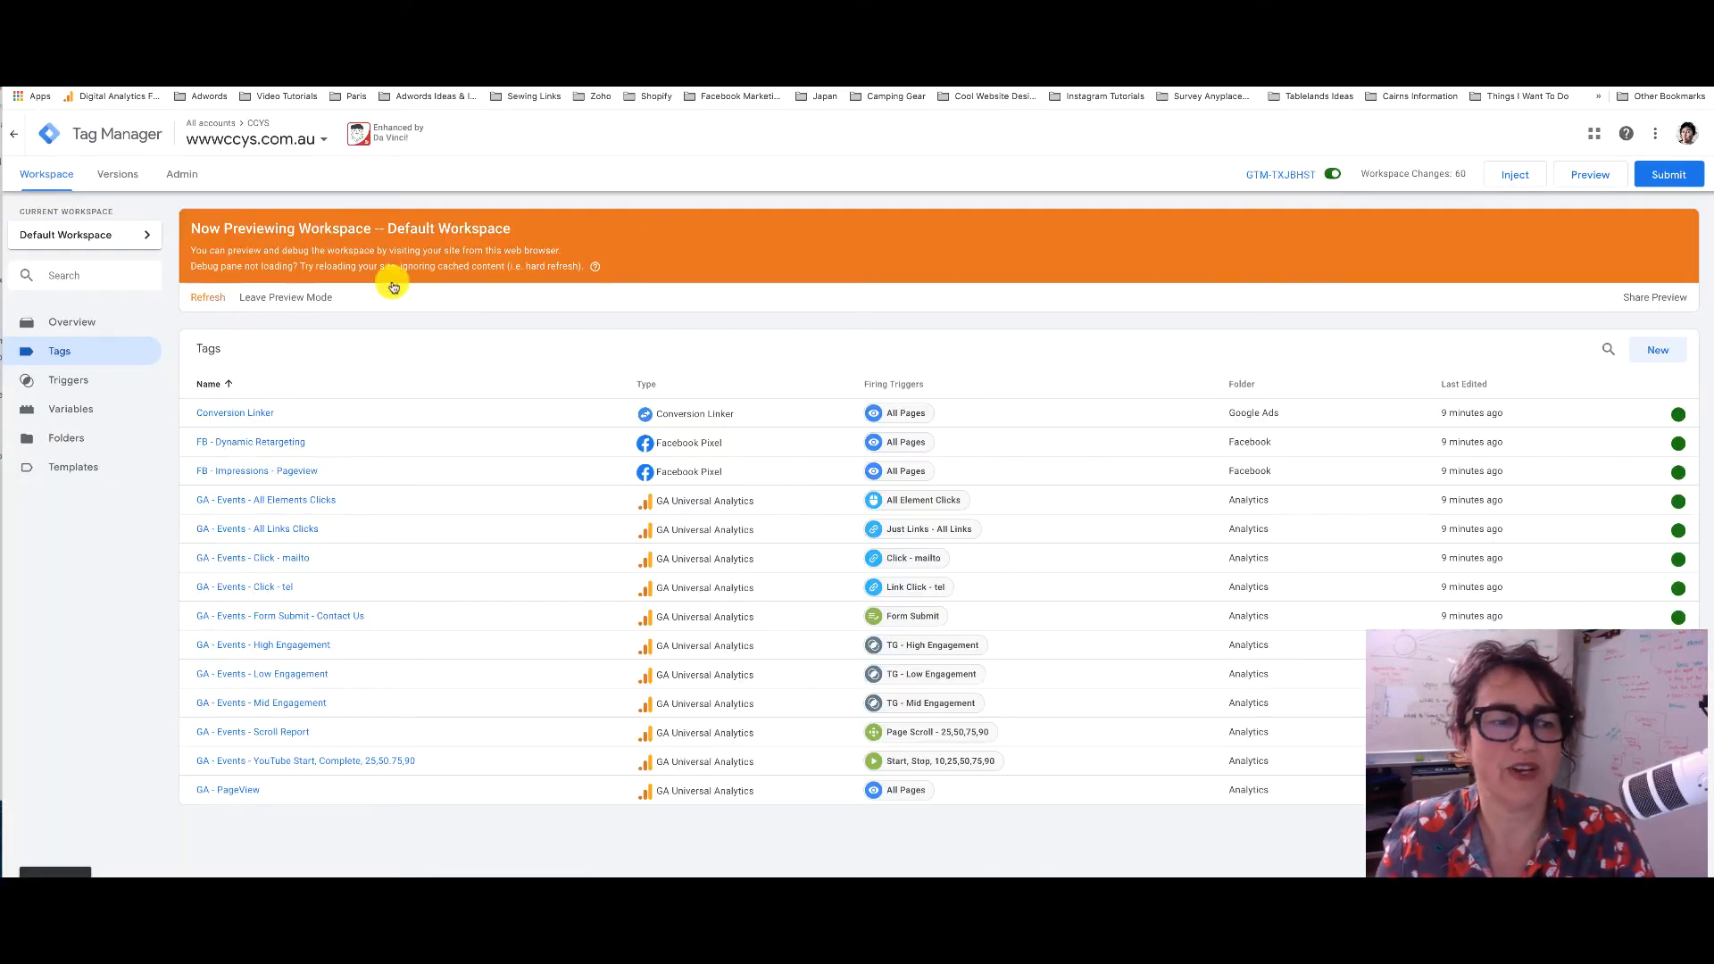
Reload the previewed yacht club site and bring the footer email link into view
click(1227, 42)
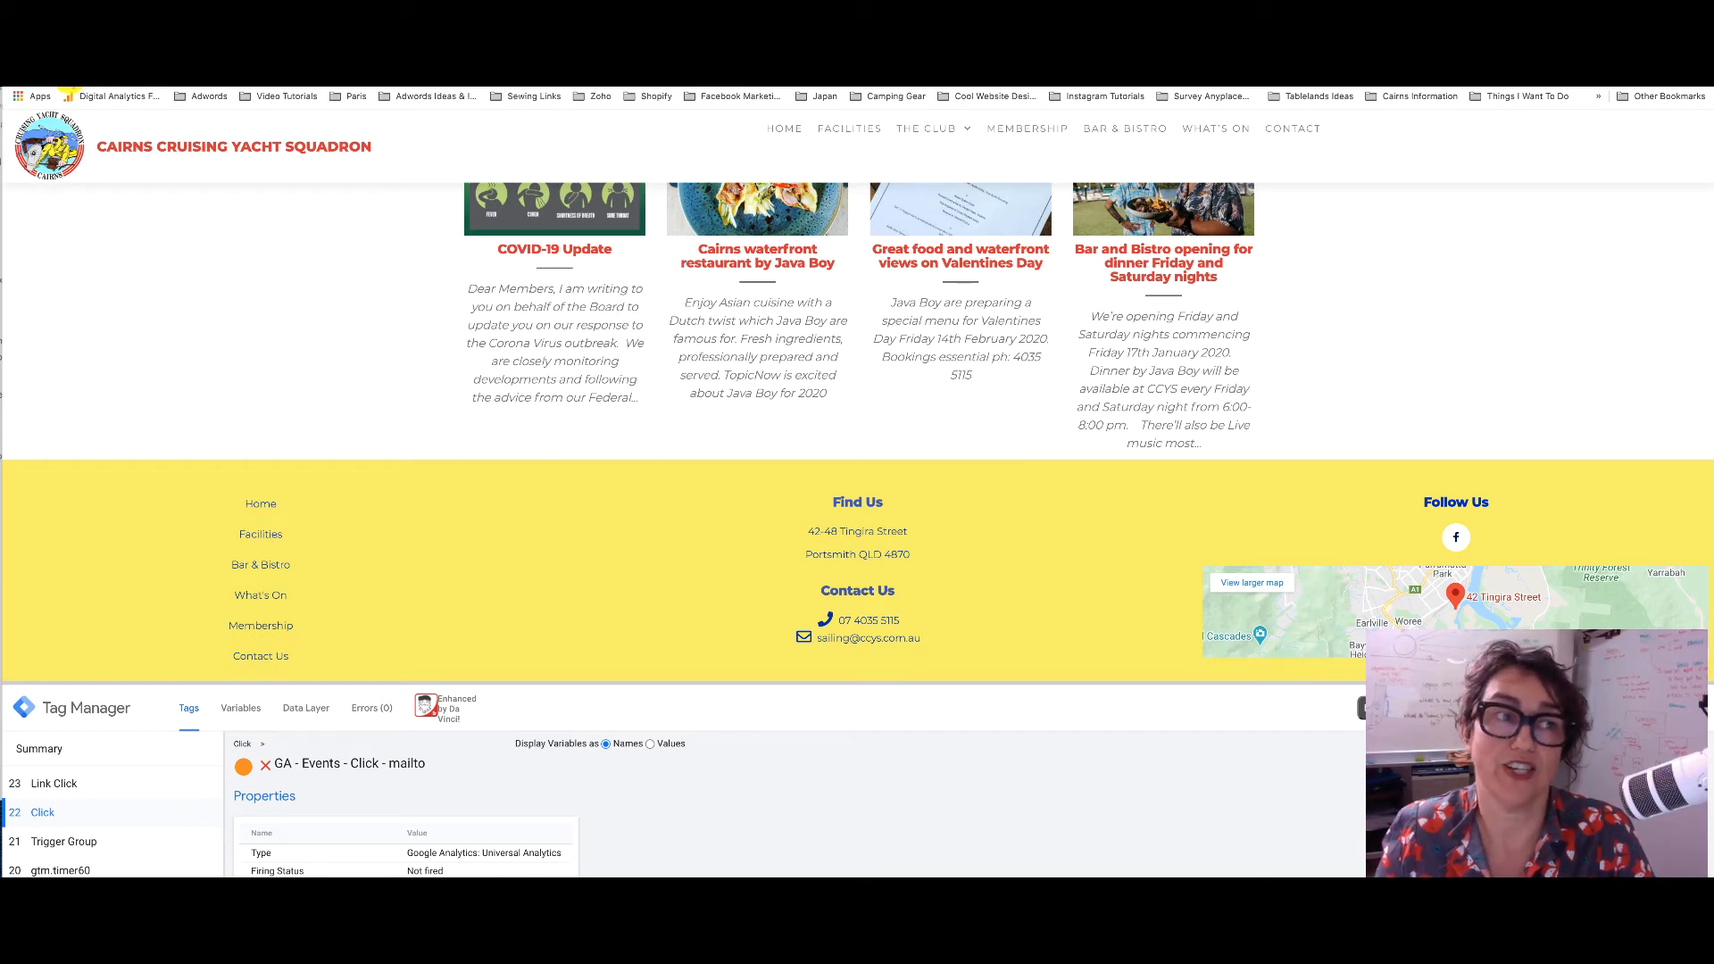
click(70, 71)
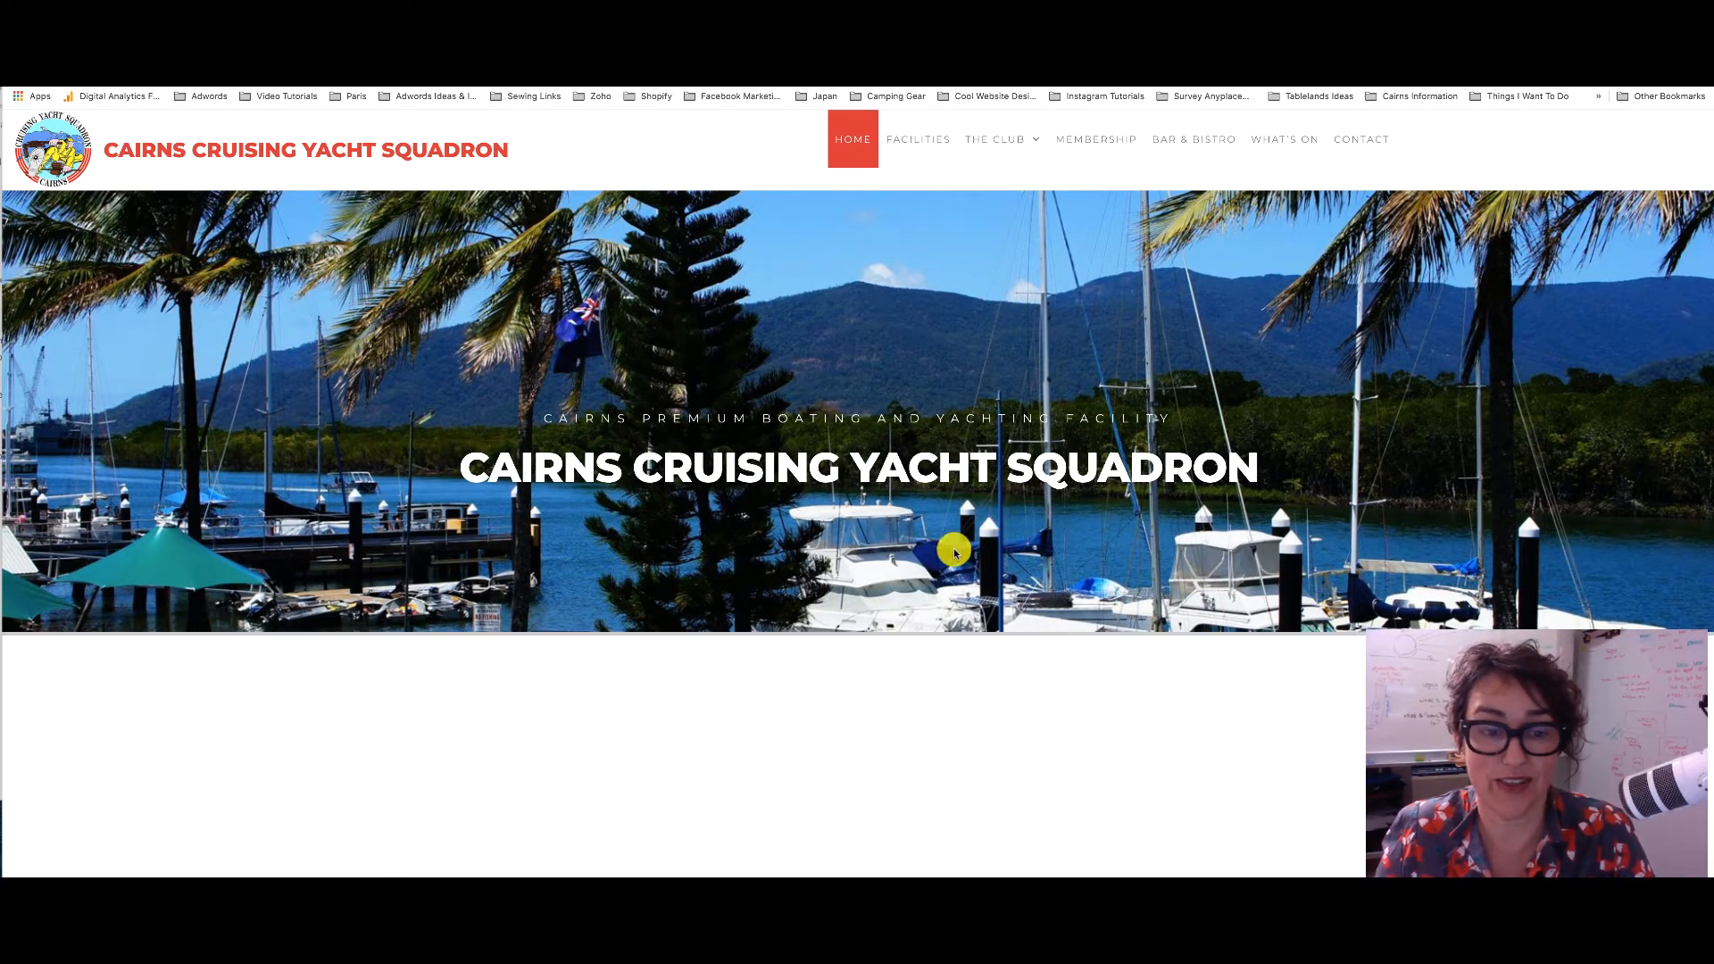
scroll(791, 530, down, 3)
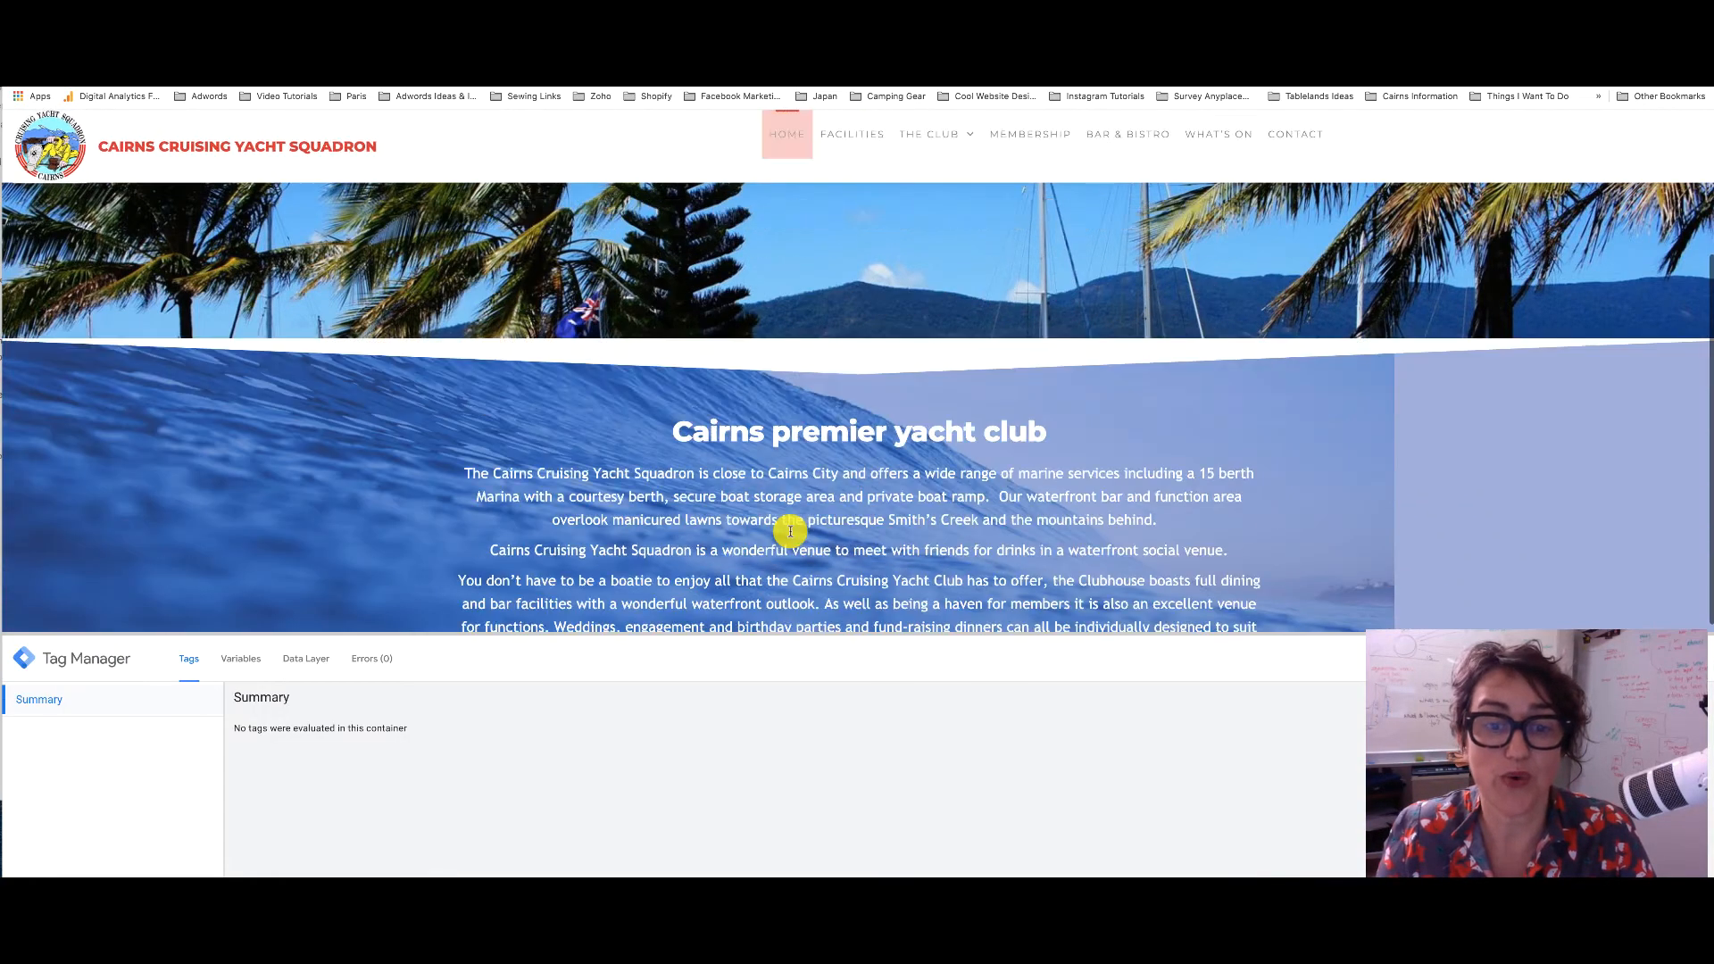
scroll(791, 531, down, 10)
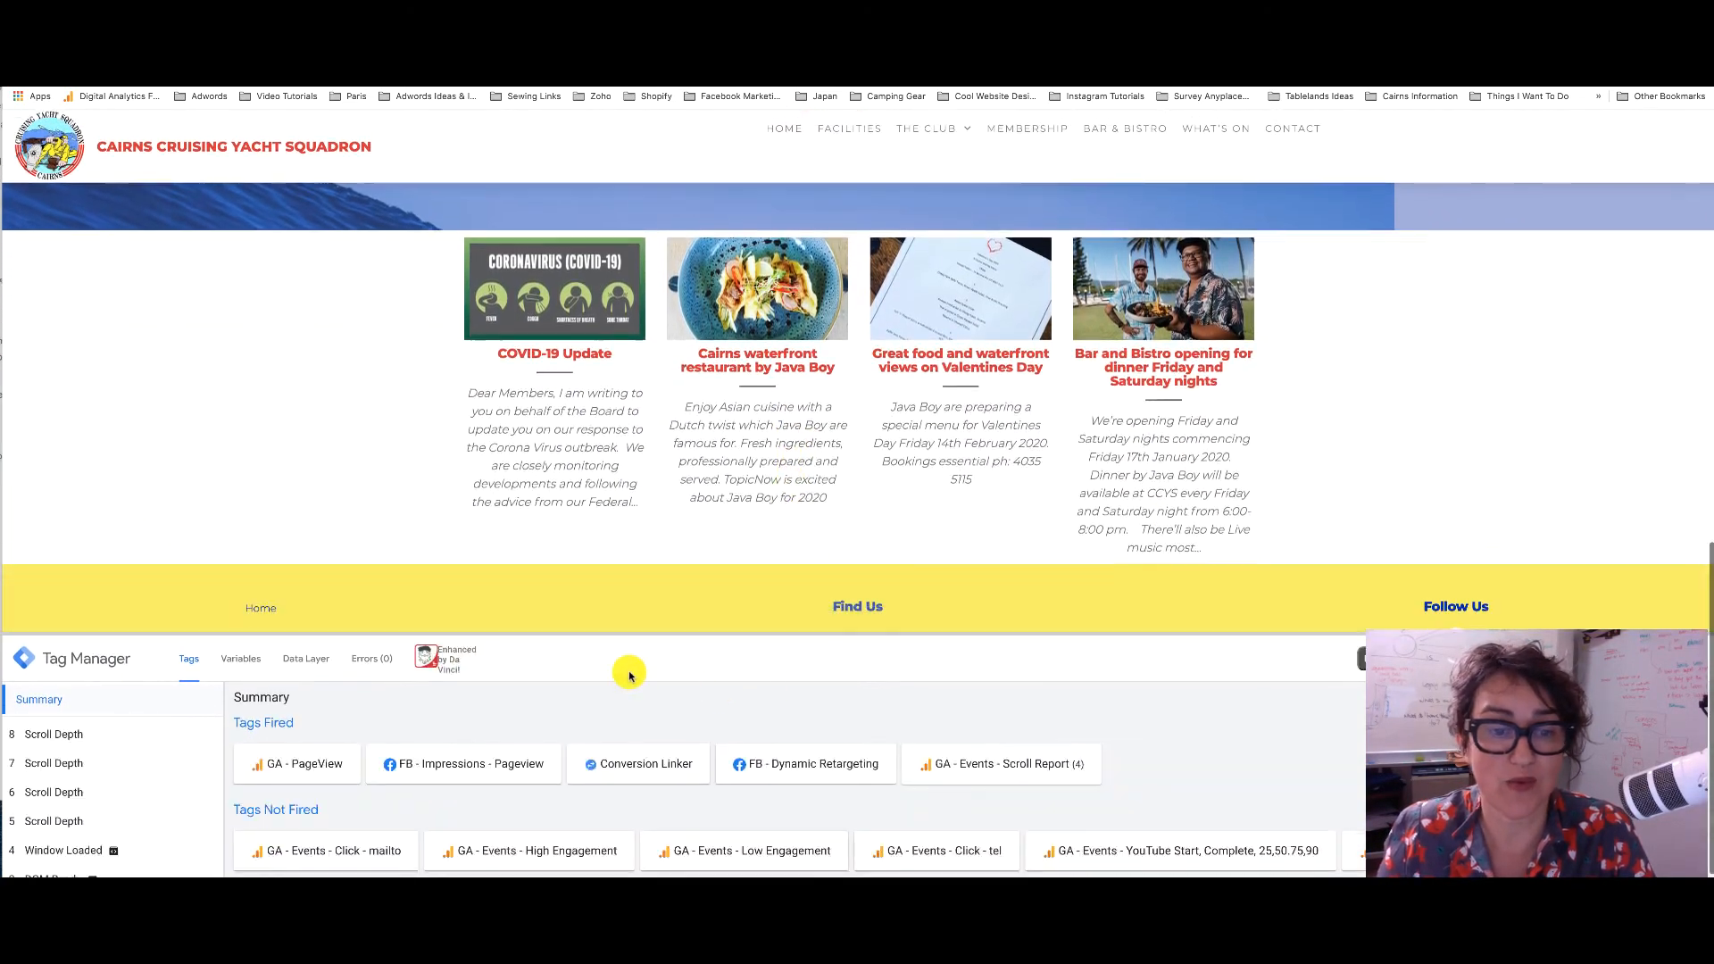
scroll(702, 590, down, 2)
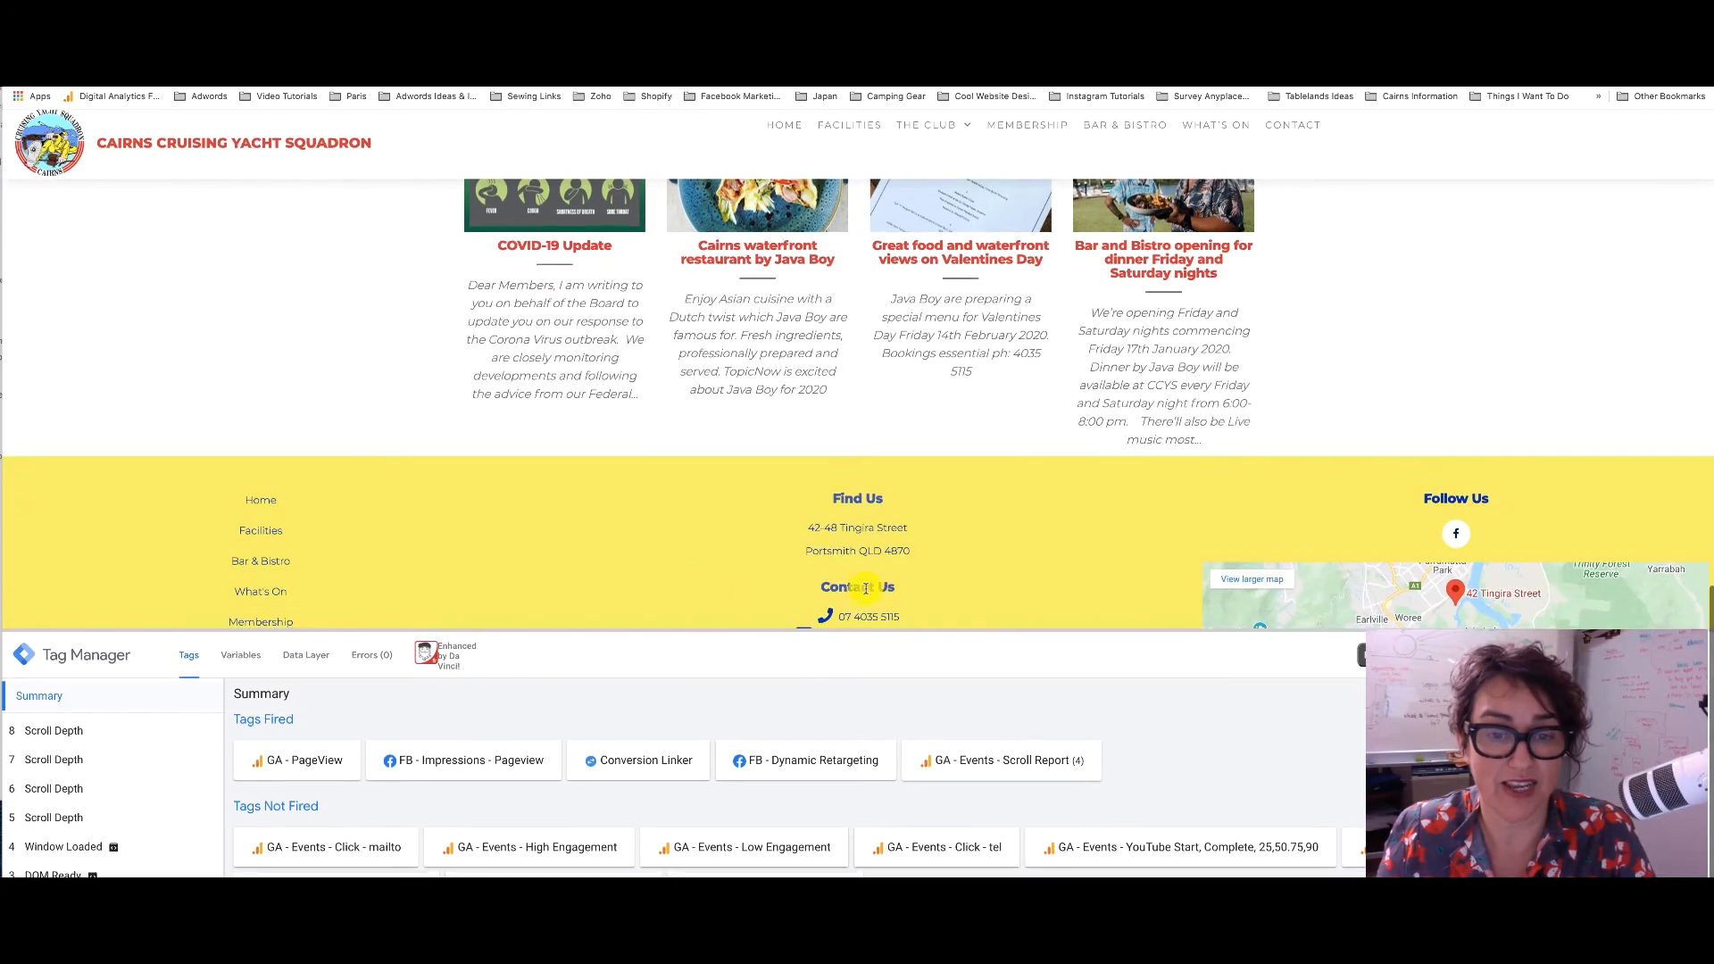
drag(914, 635, 857, 665)
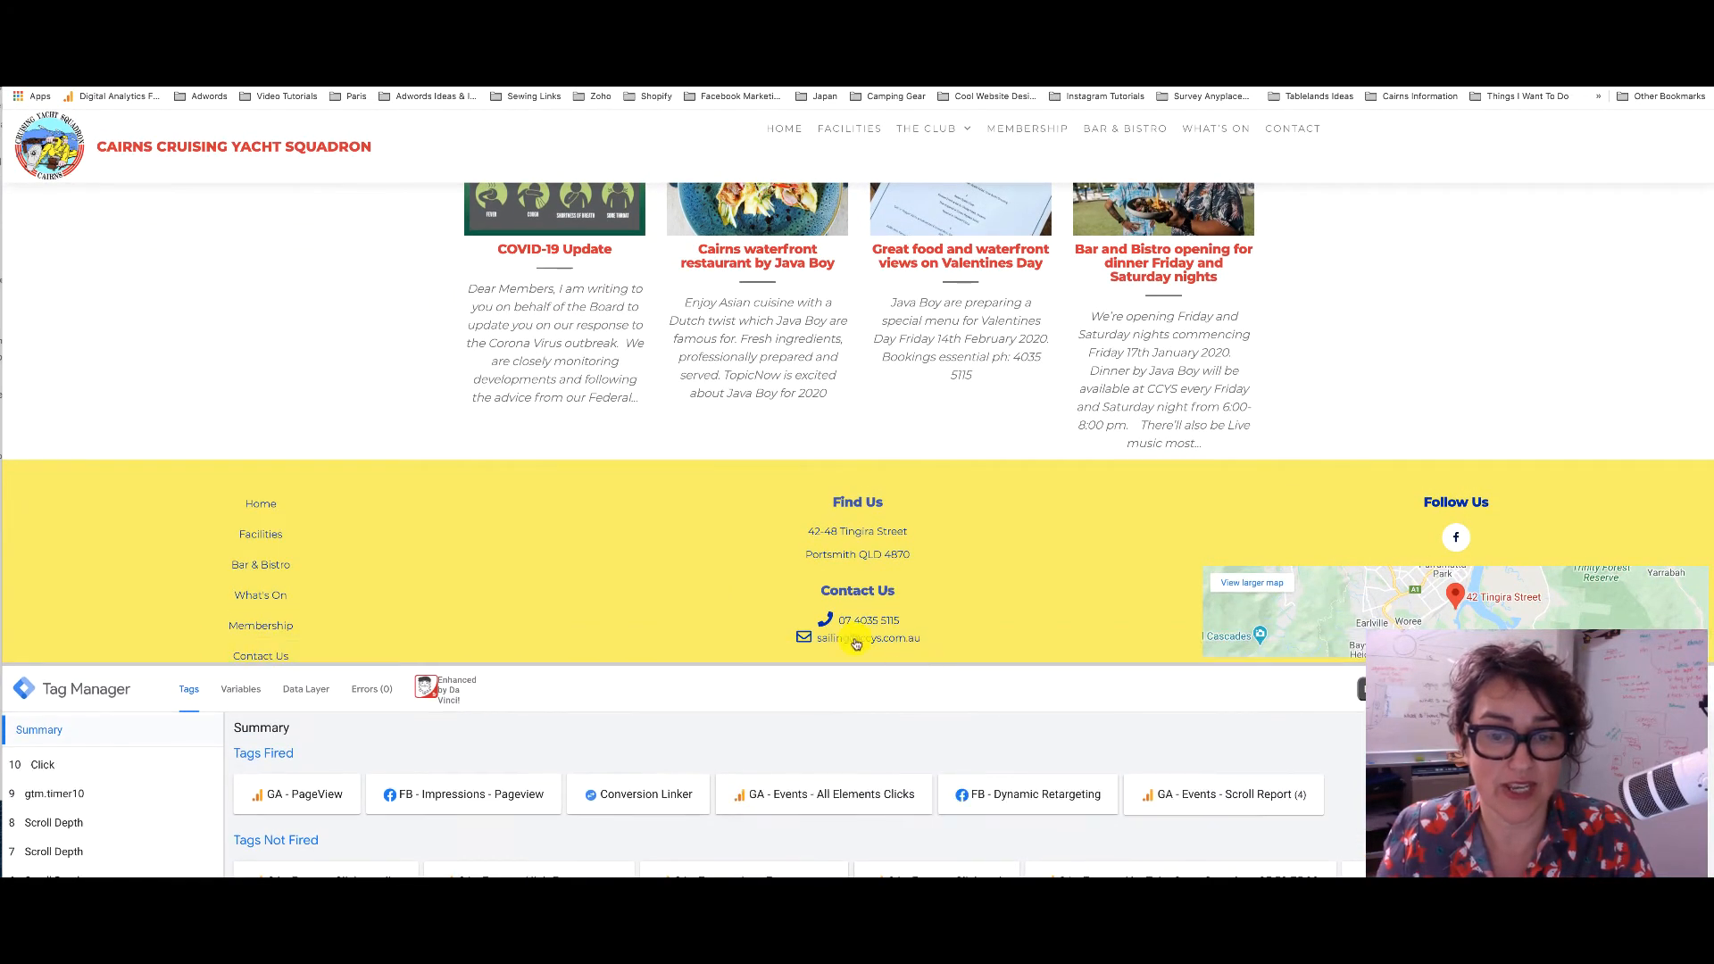
Click the email link, verify GA - Events - Click - mailto fired, then click the phone link
click(856, 642)
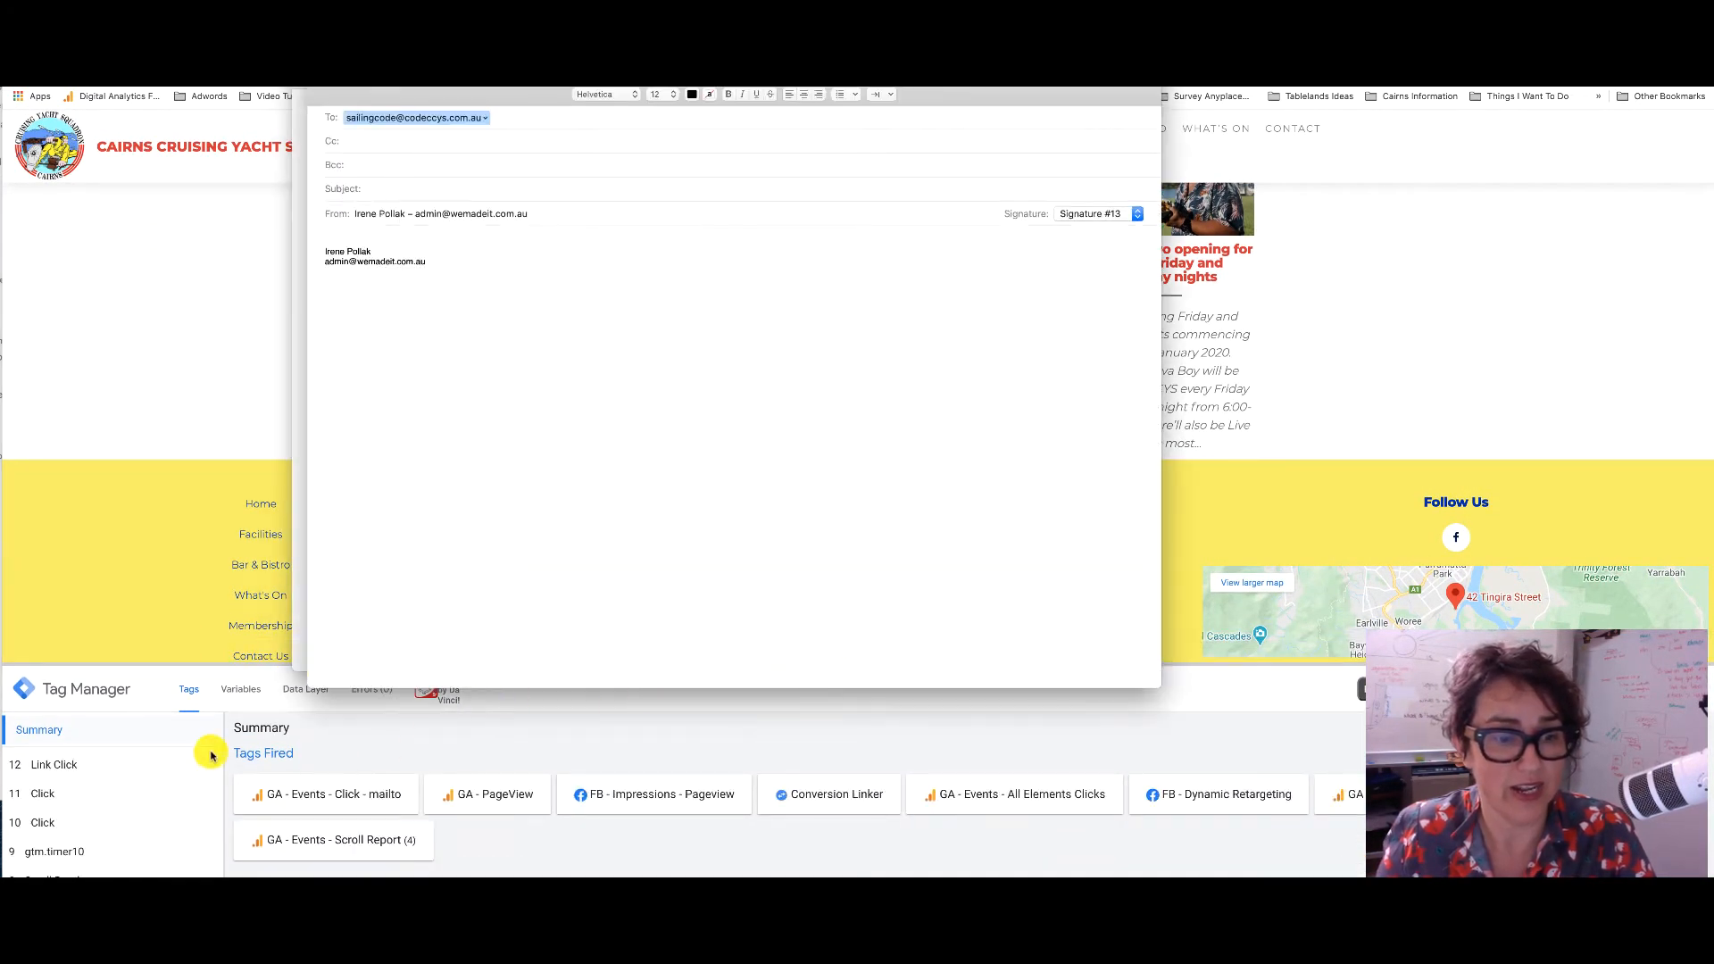
click(326, 799)
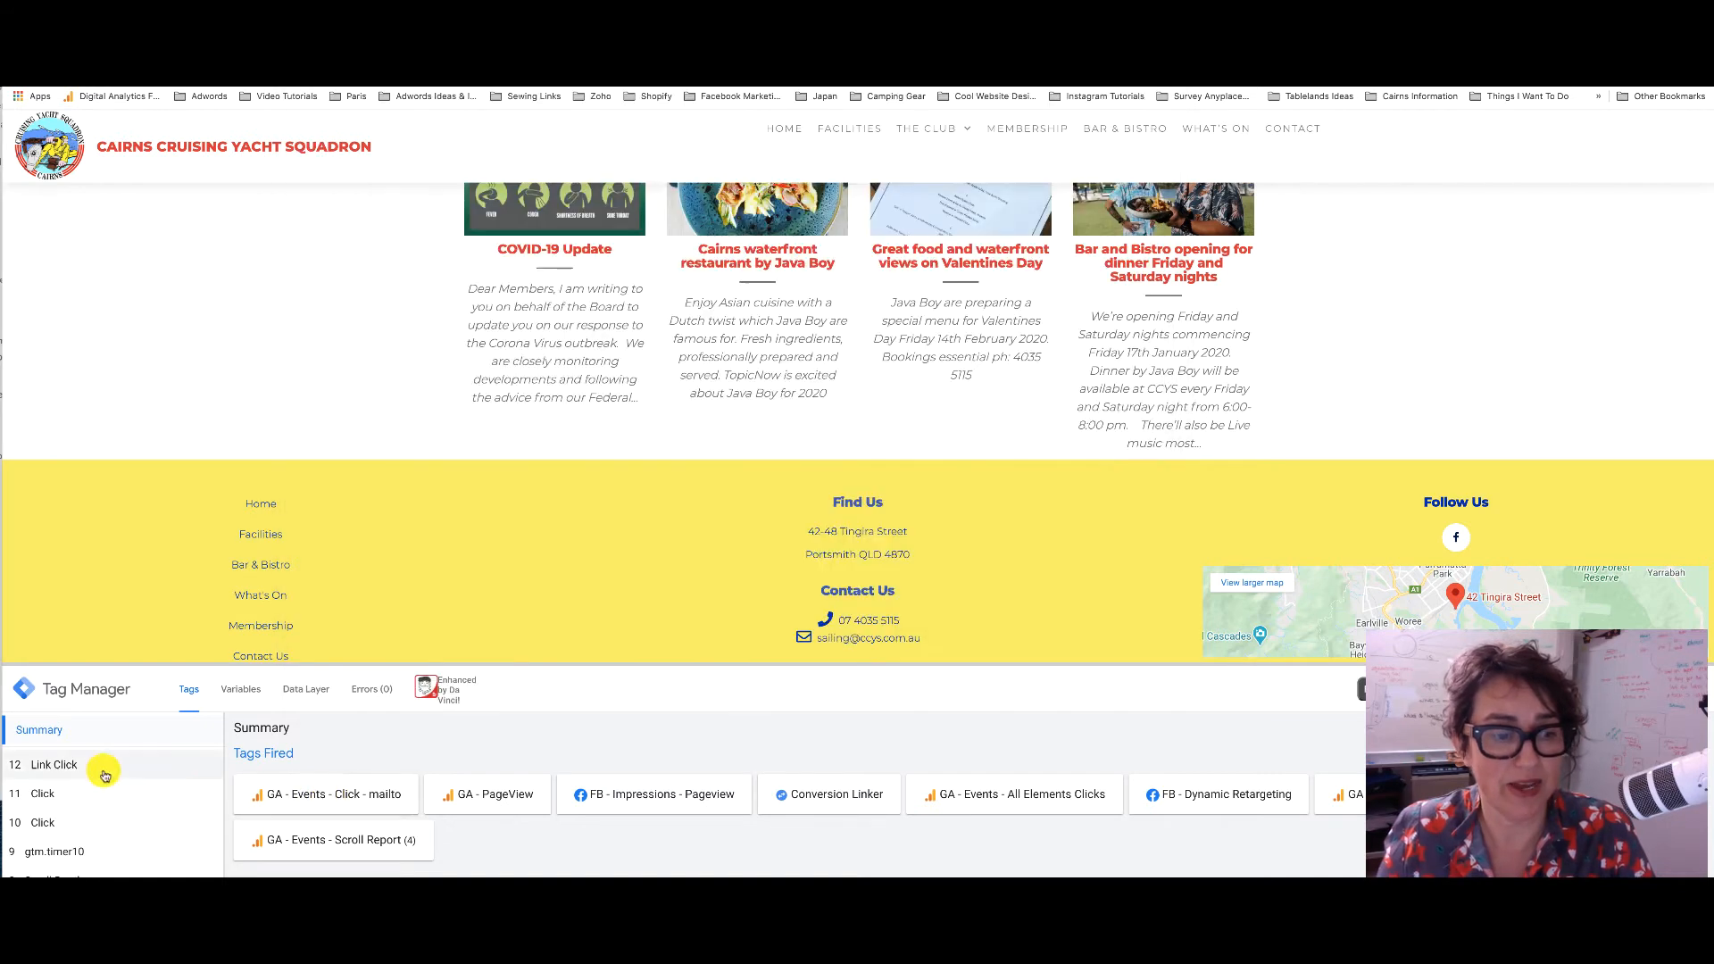
click(36, 766)
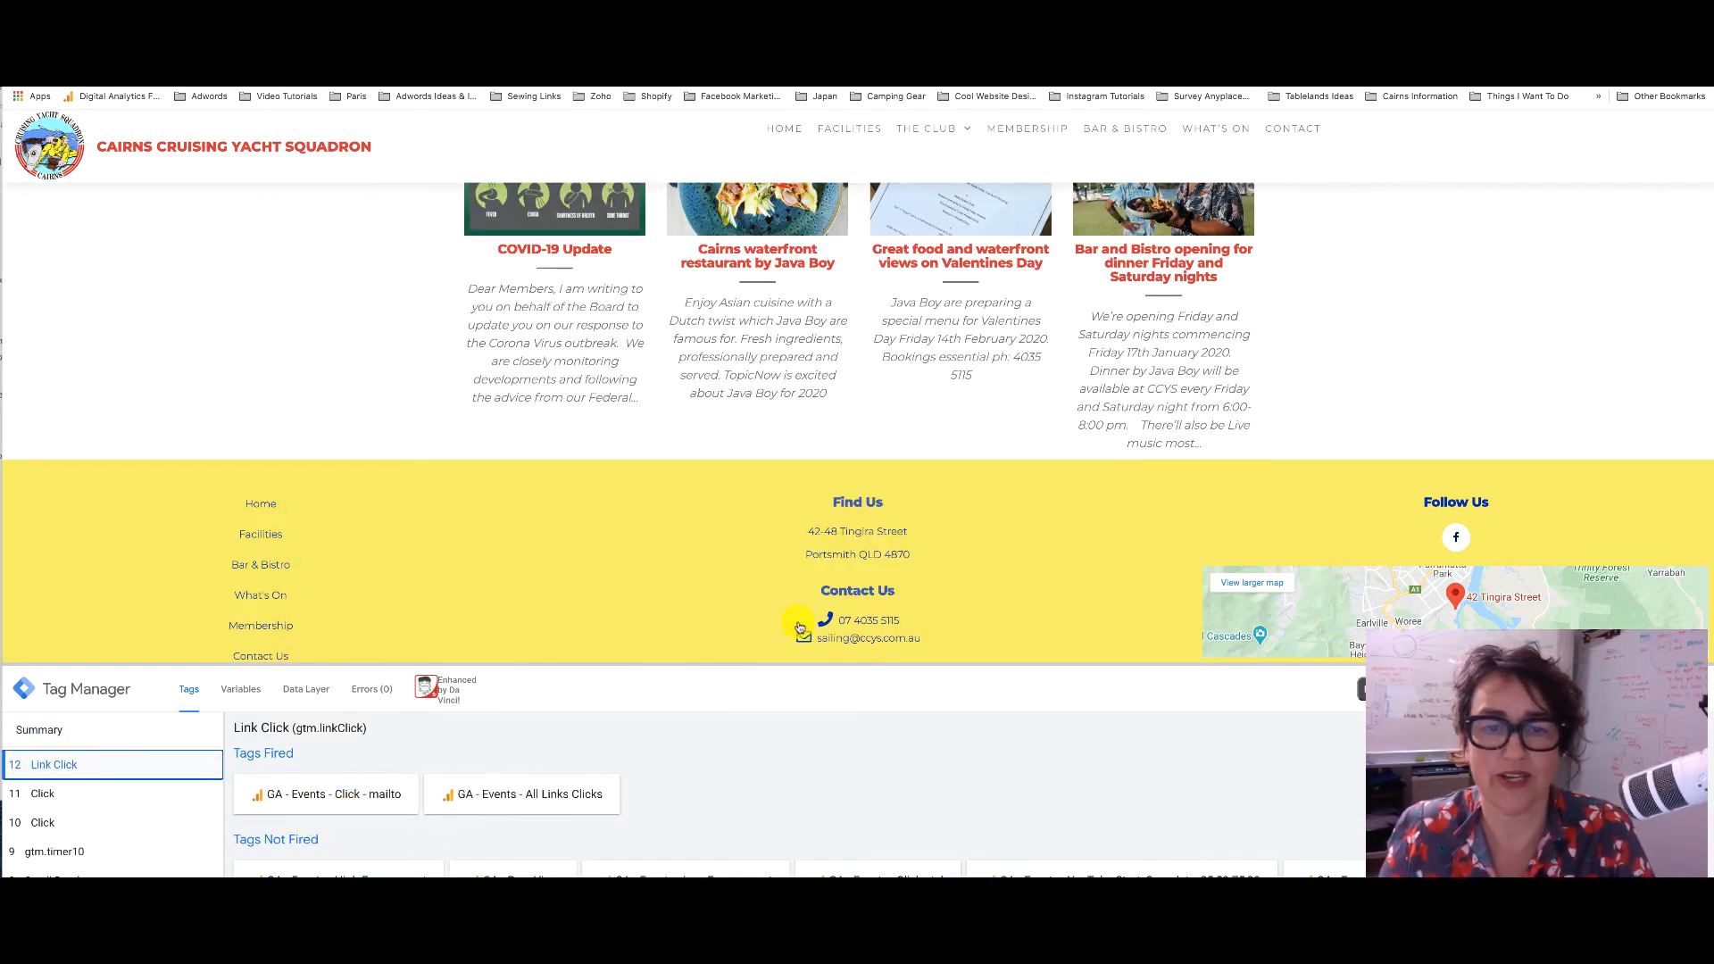
click(866, 627)
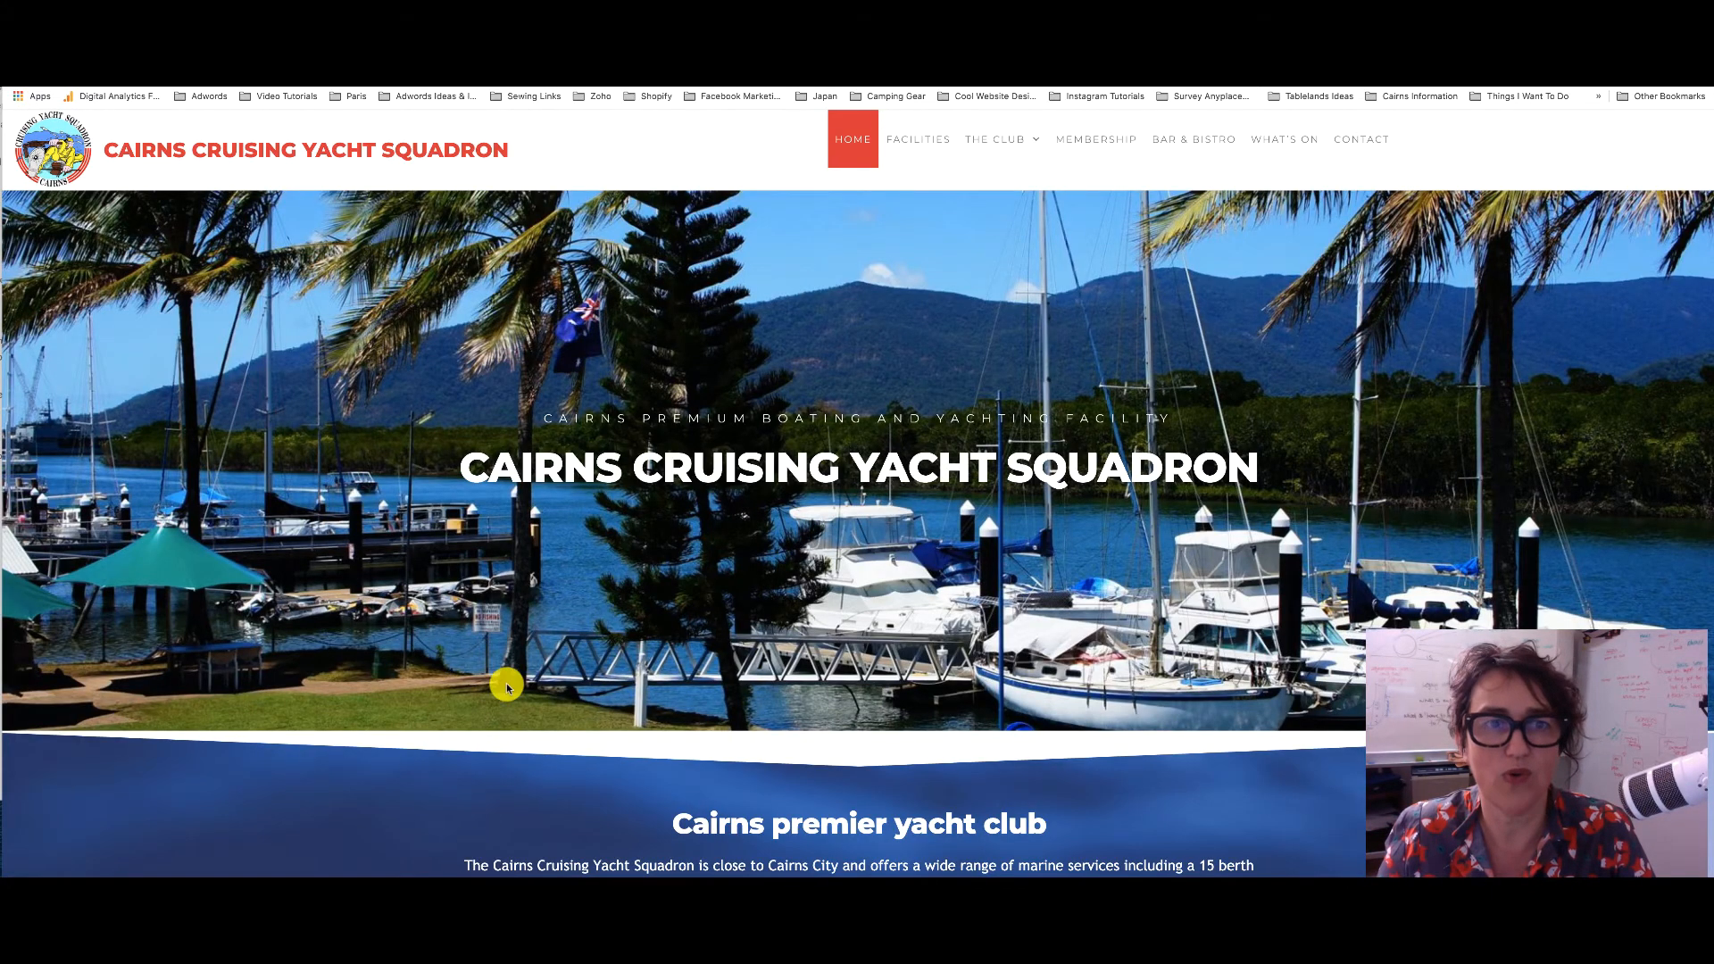
Open Google Analytics Realtime Events and filter the list to the Call Report event
scroll(501, 683, down, 9)
scroll(506, 688, down, 2)
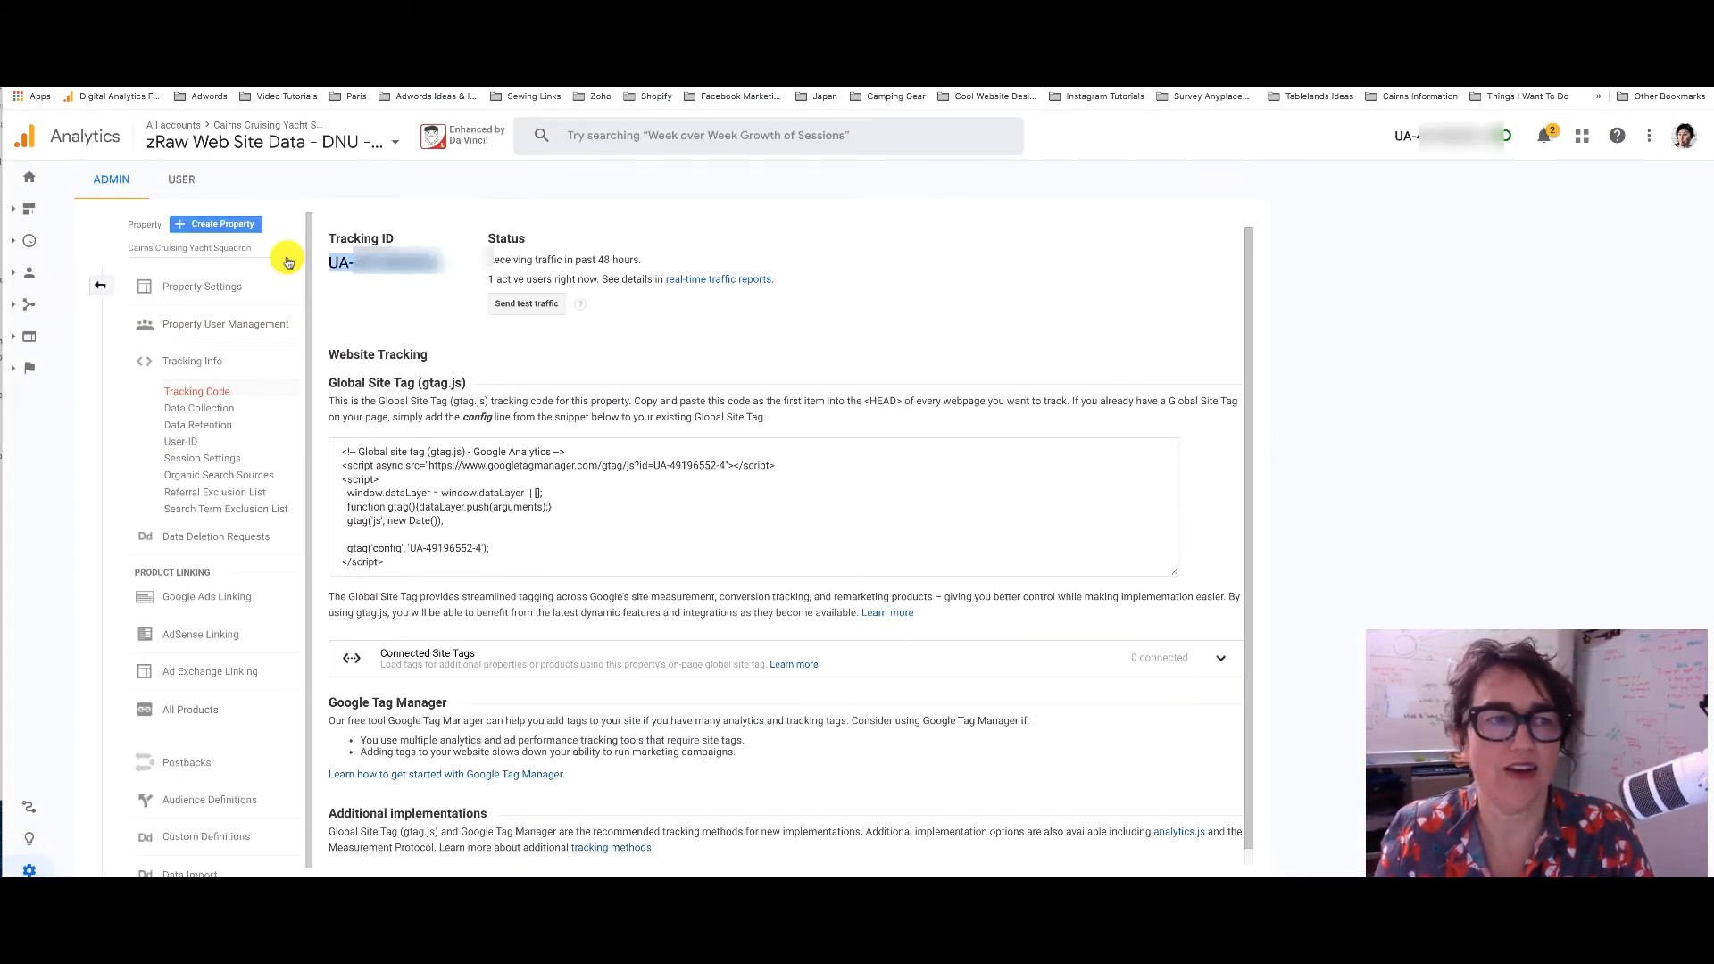
click(100, 285)
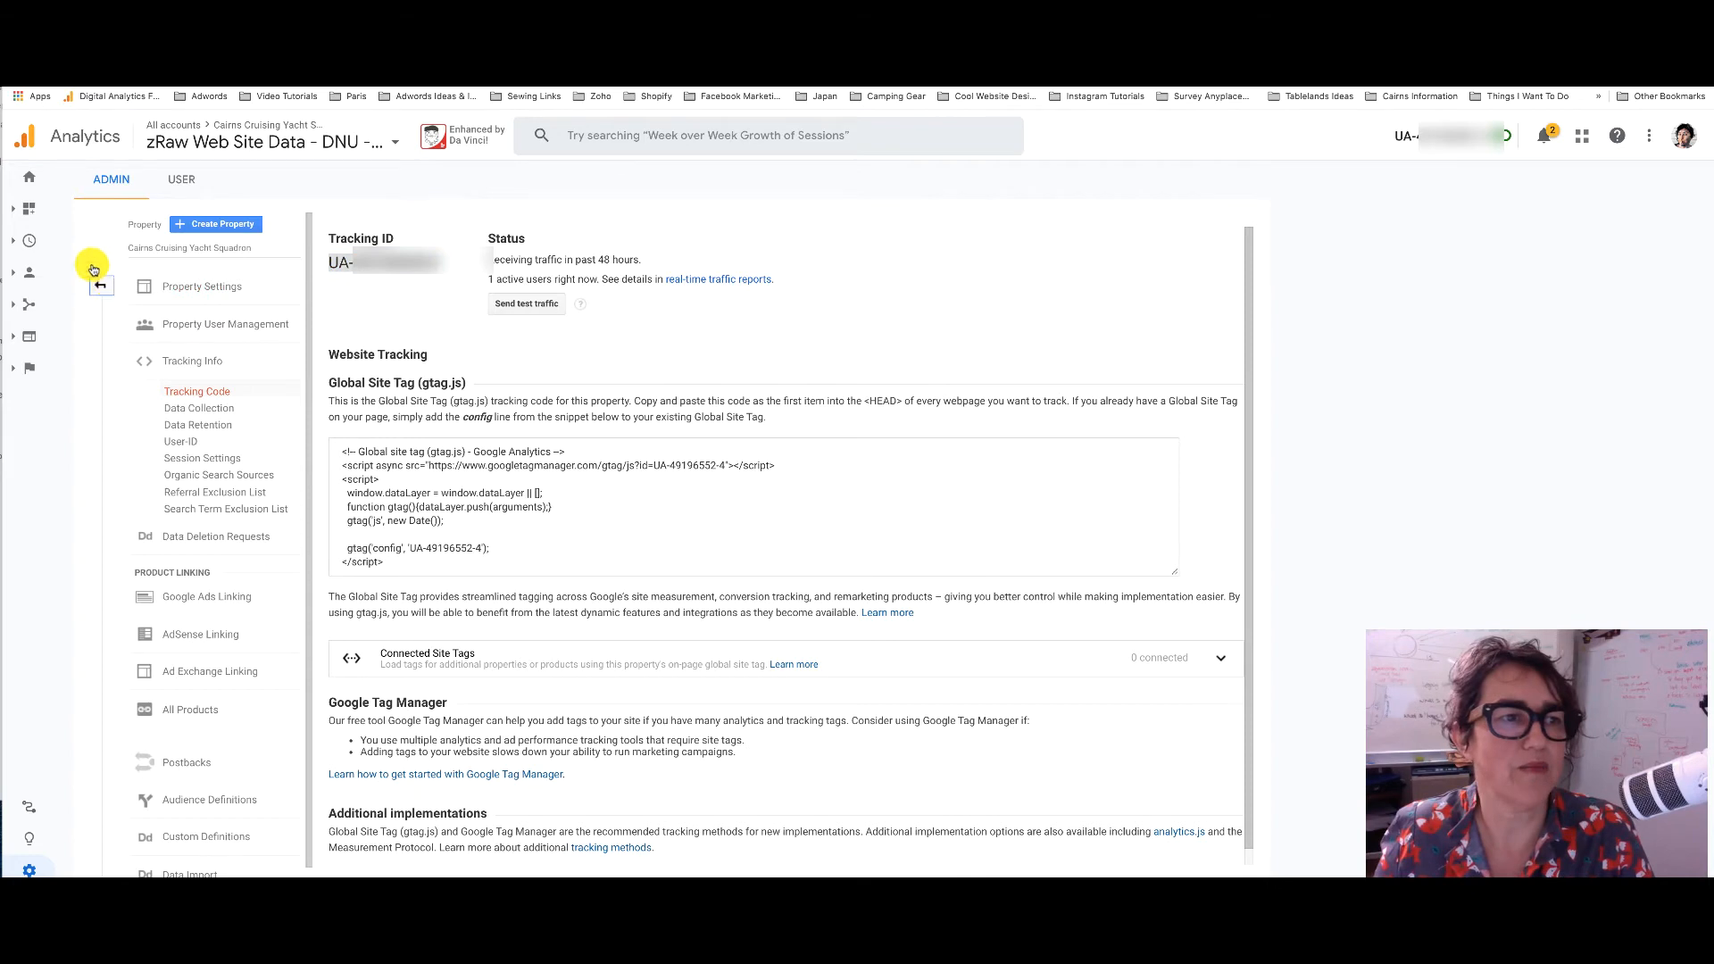
click(14, 242)
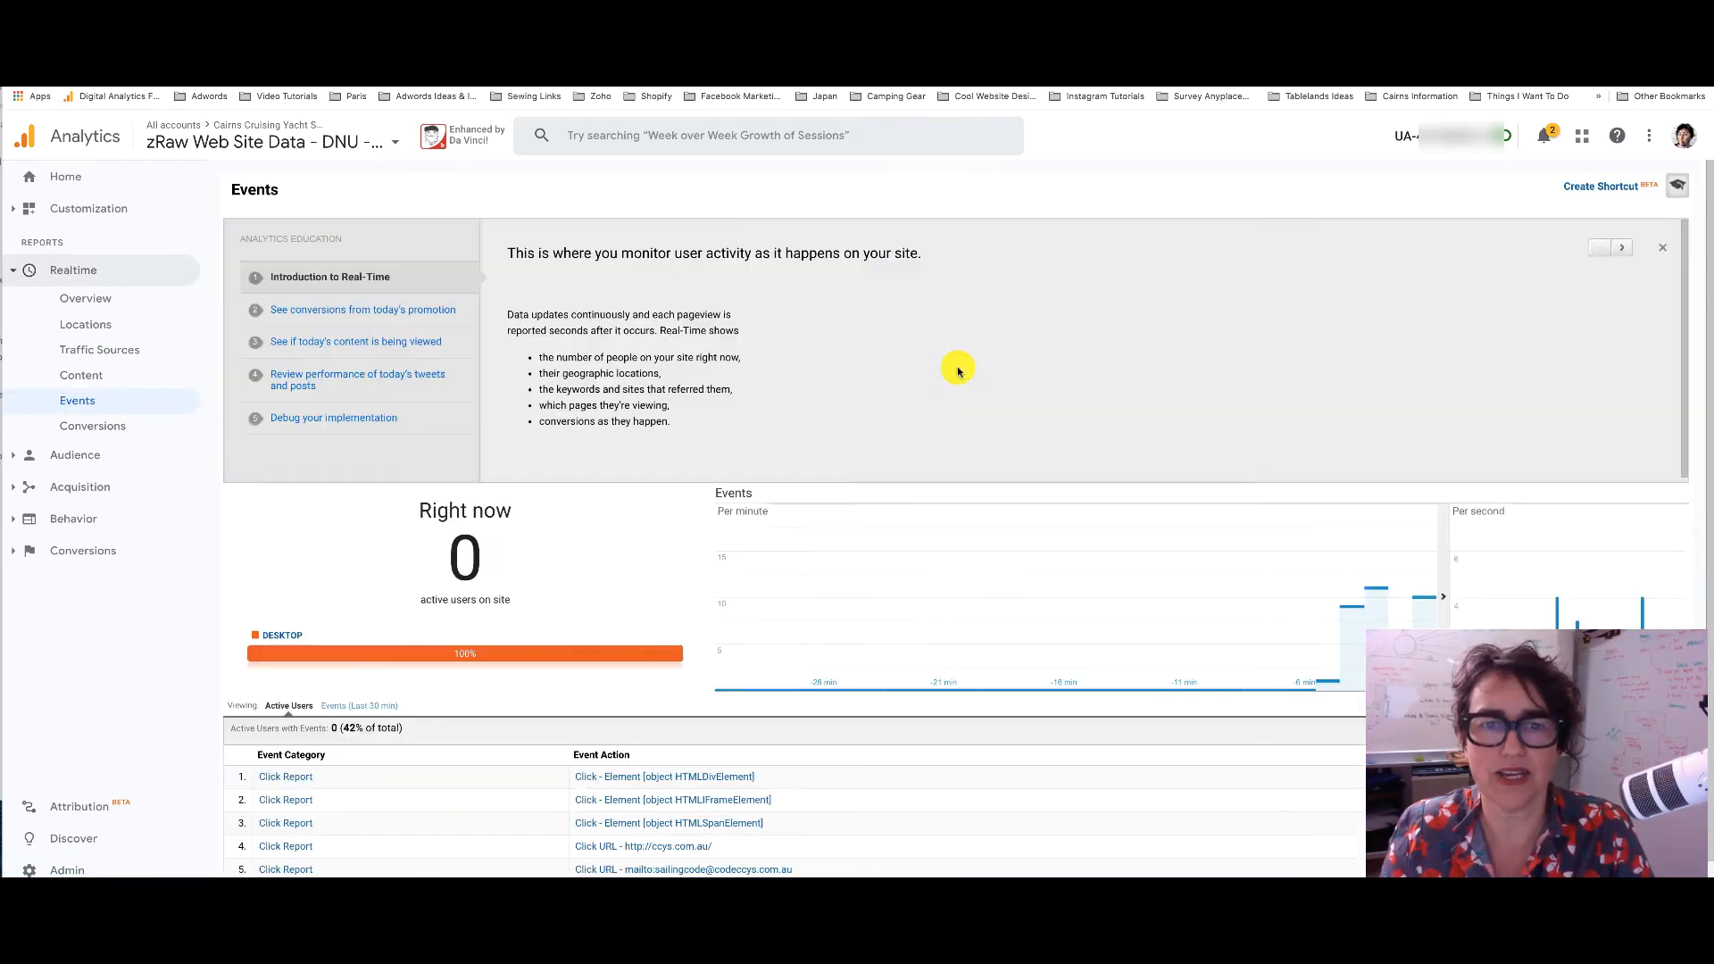
scroll(582, 615, down, 2)
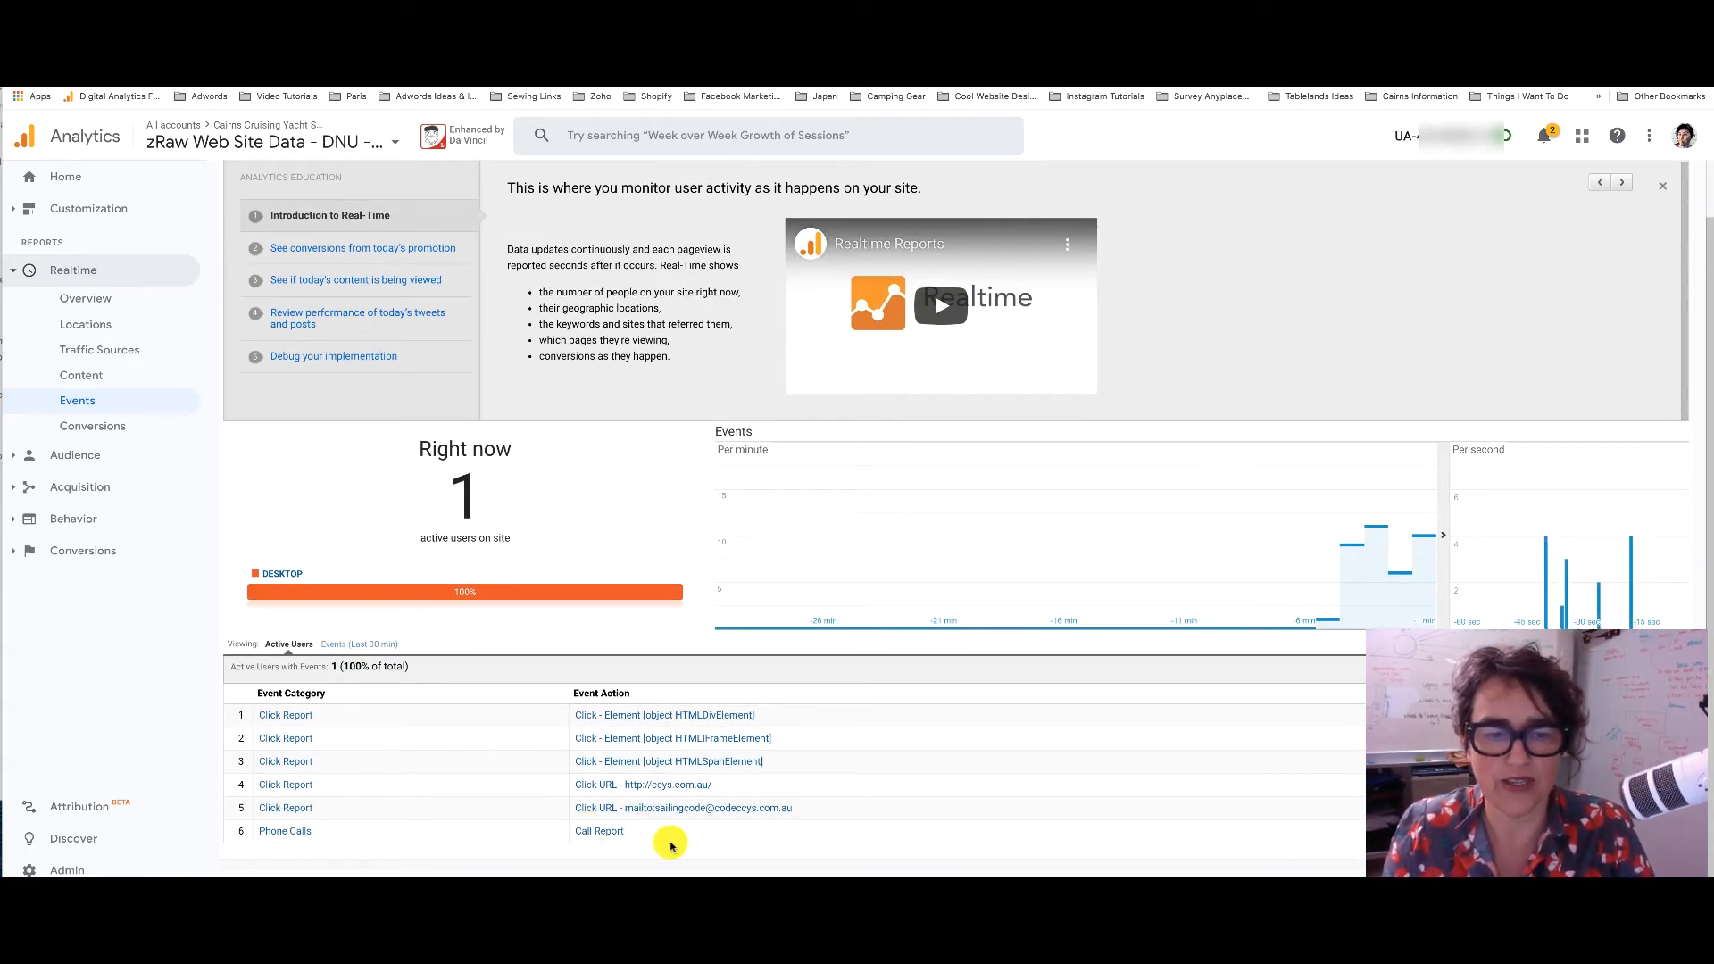
click(613, 839)
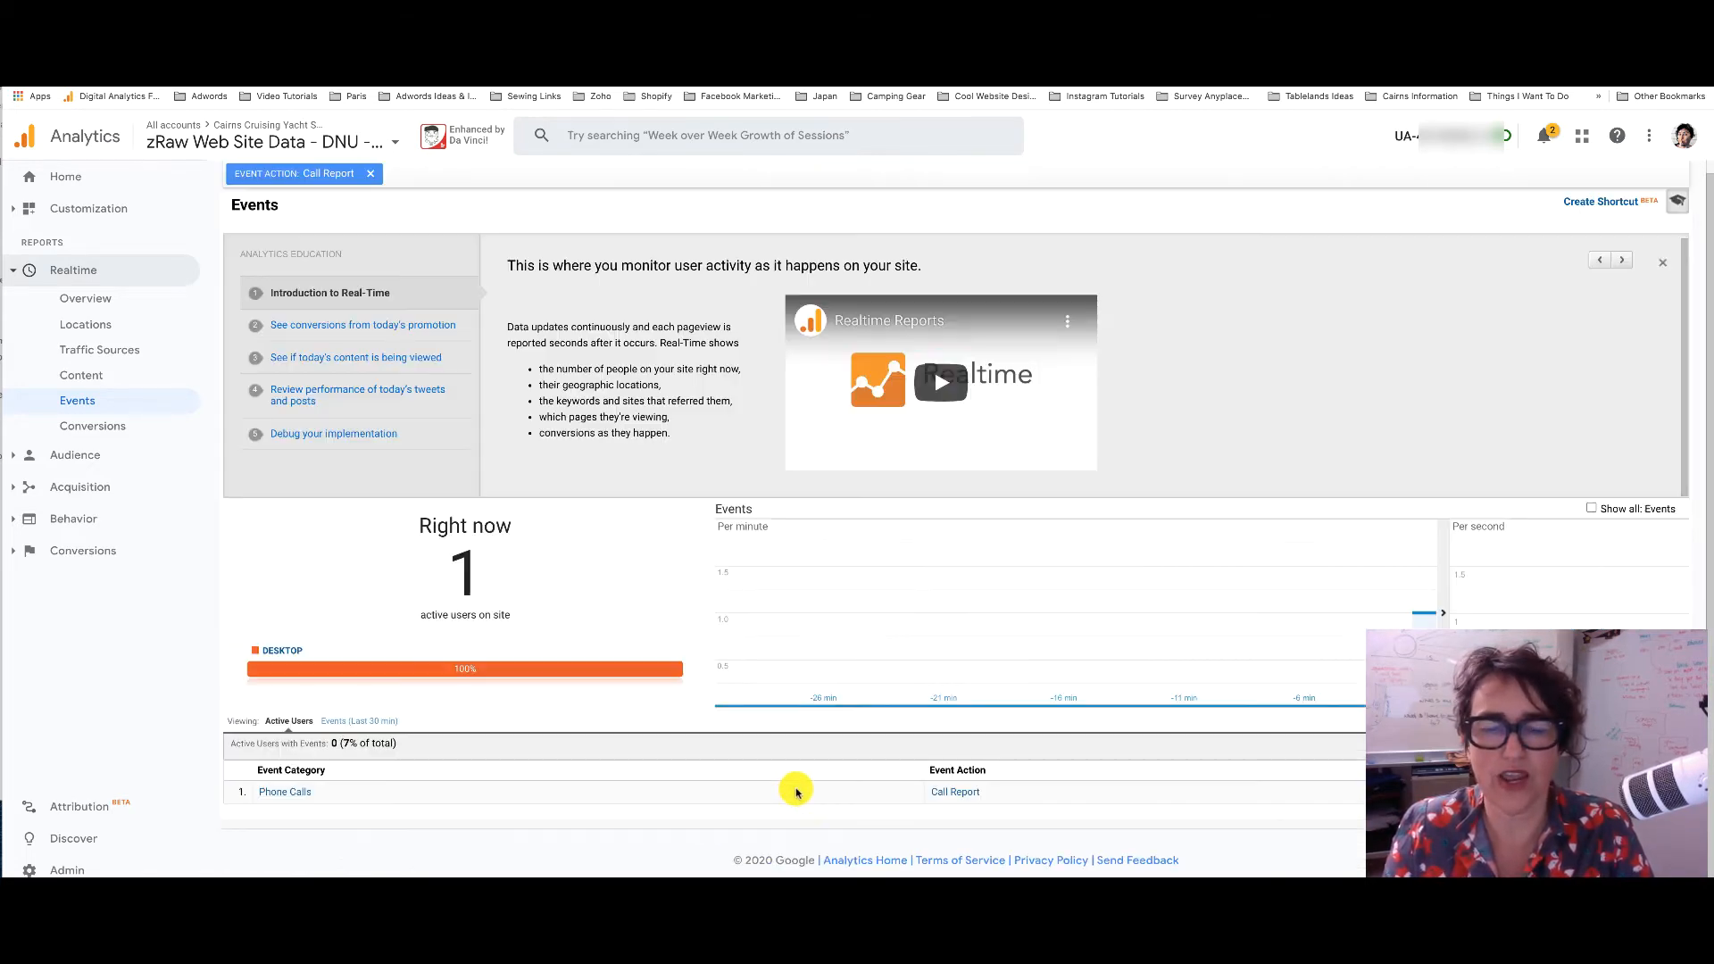
click(1197, 41)
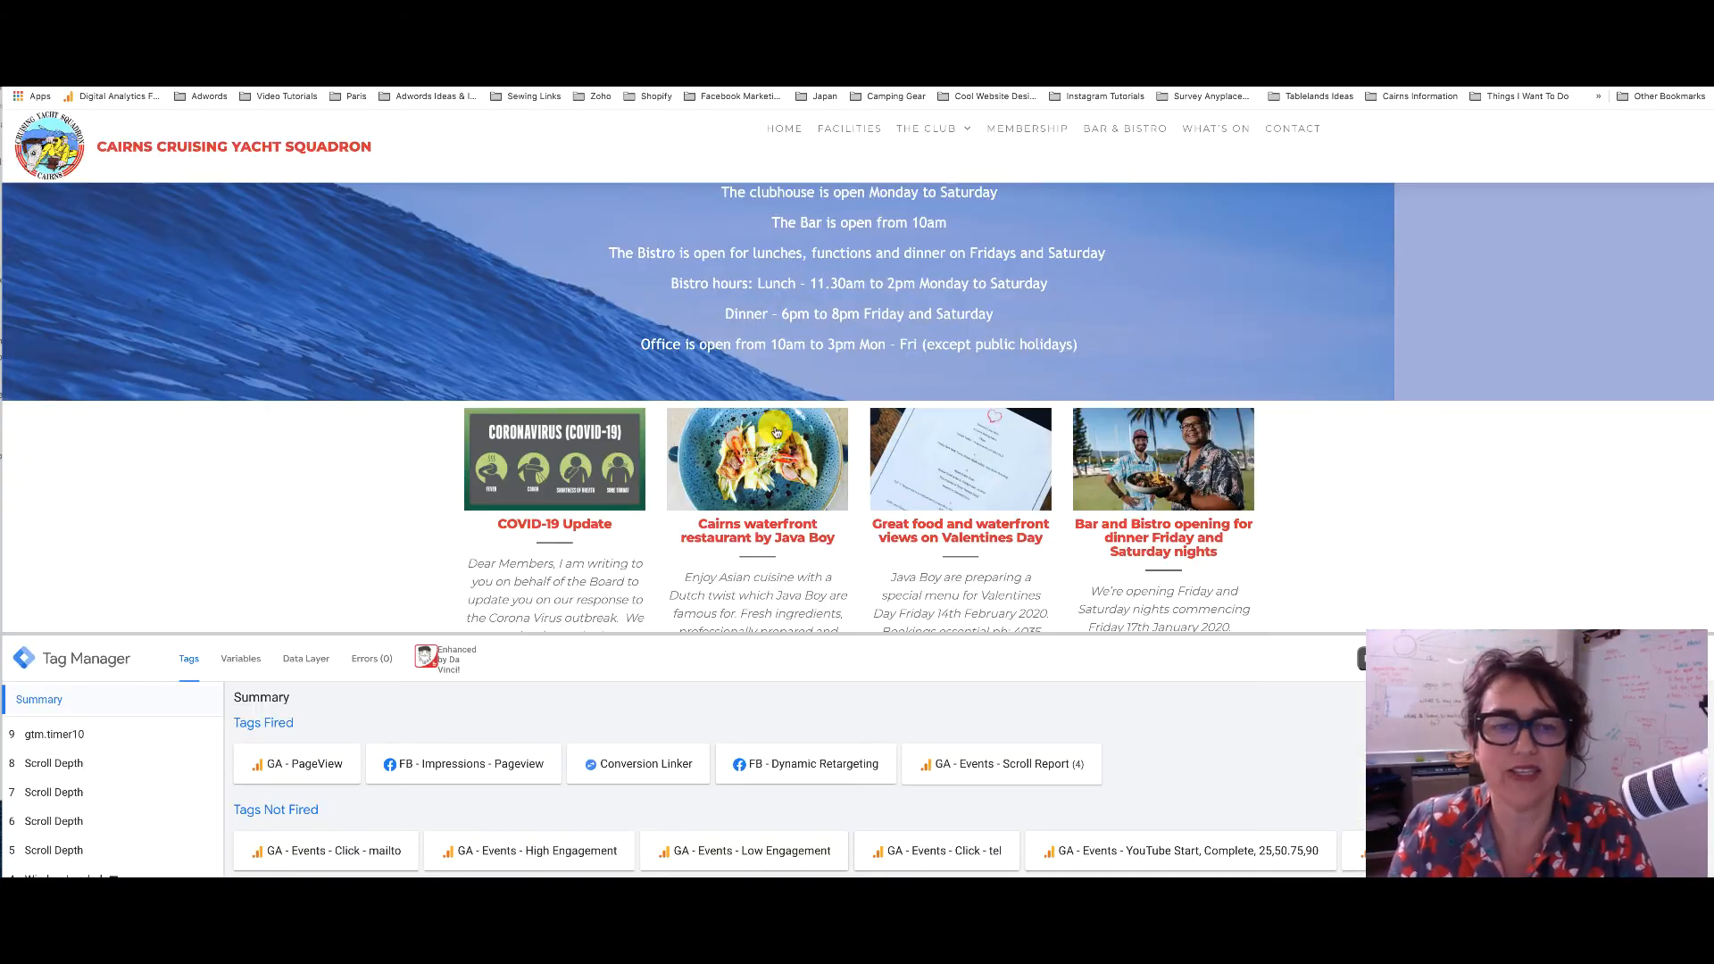
Click the footer phone number link in preview to send a Phone Calls event
scroll(769, 425, down, 3)
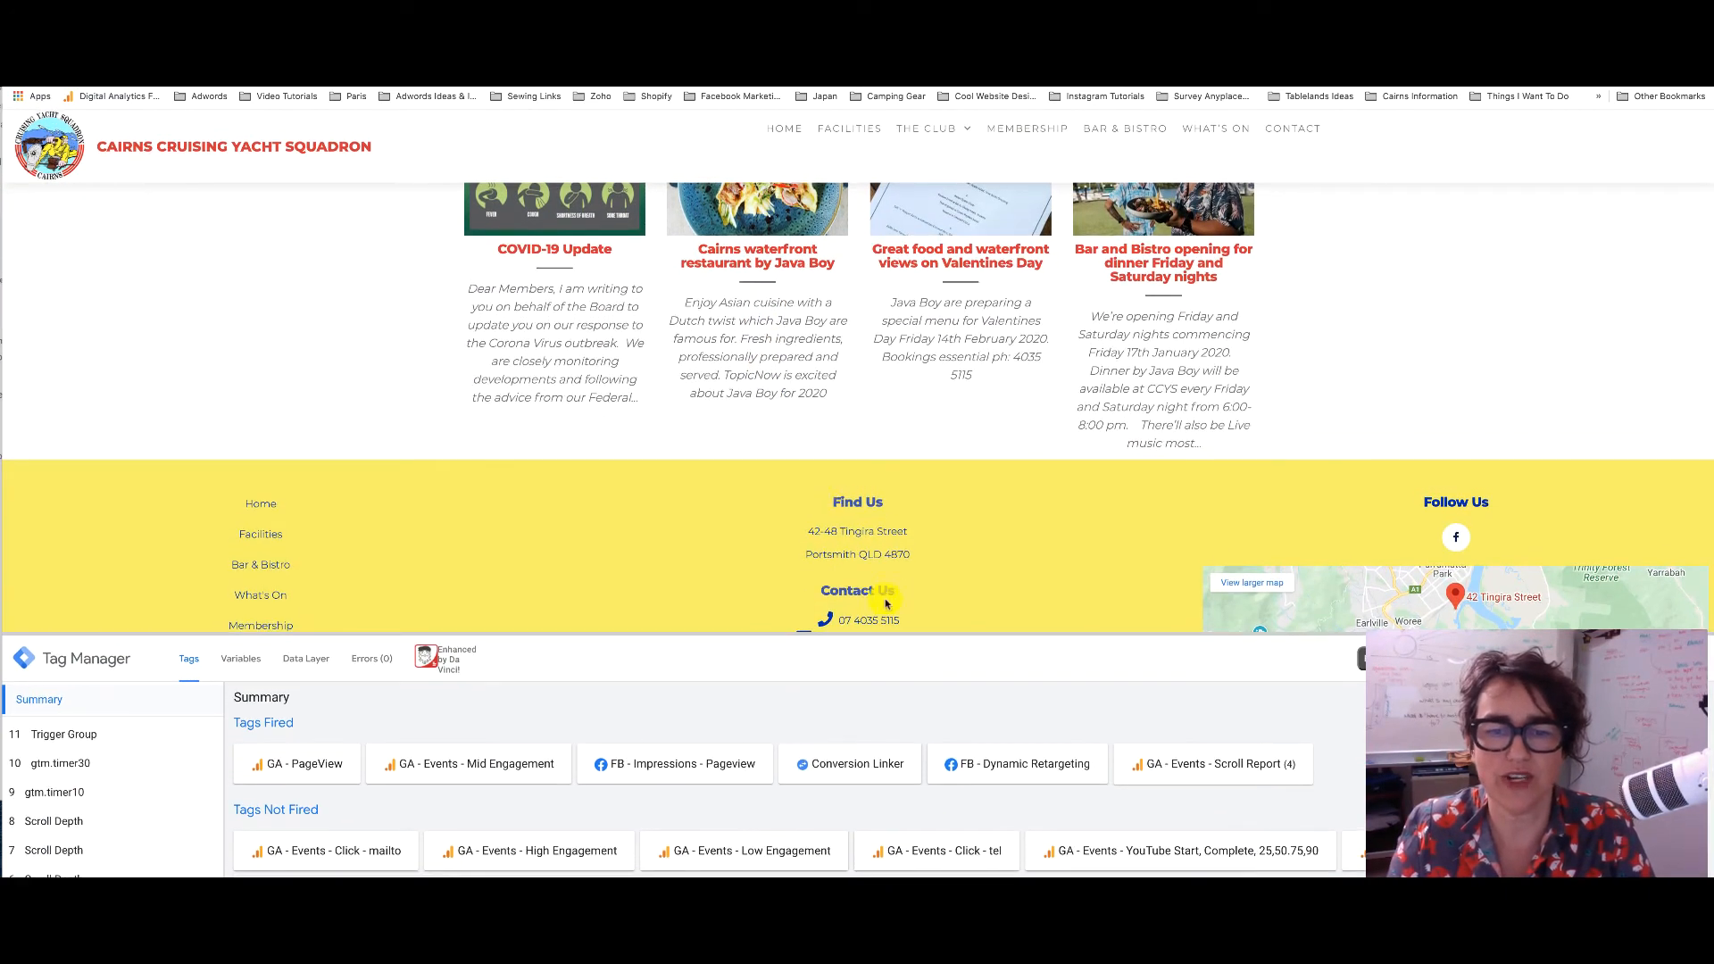
click(882, 622)
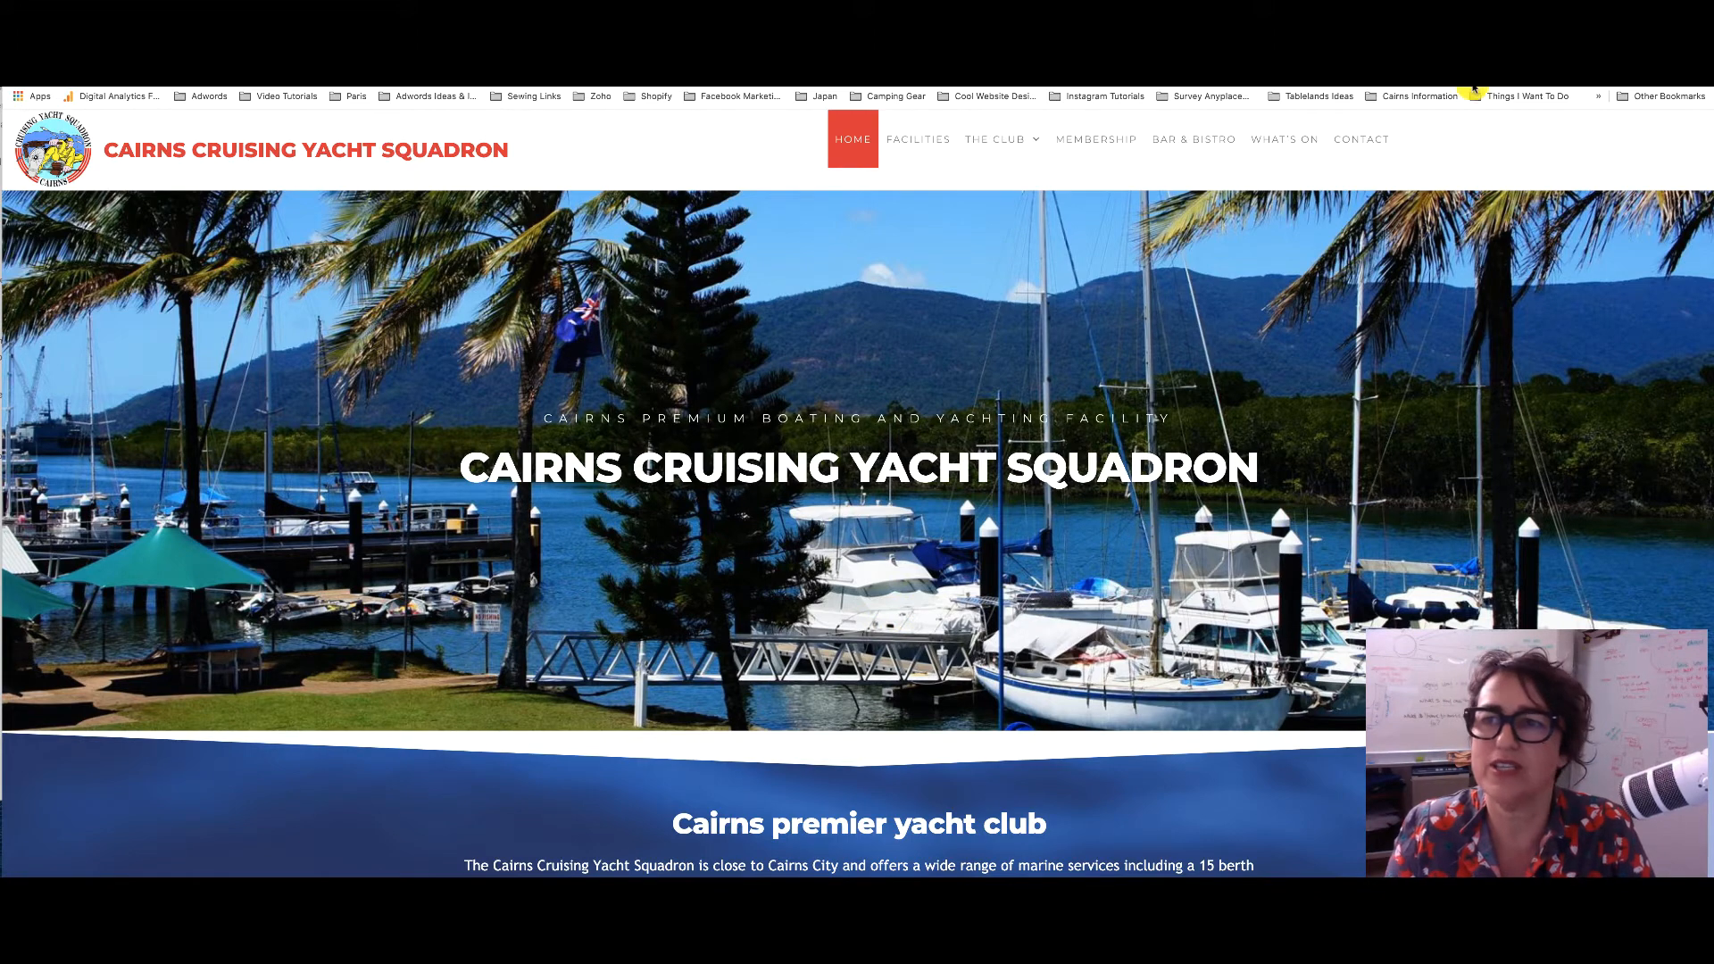
key(ctrl+Tab)
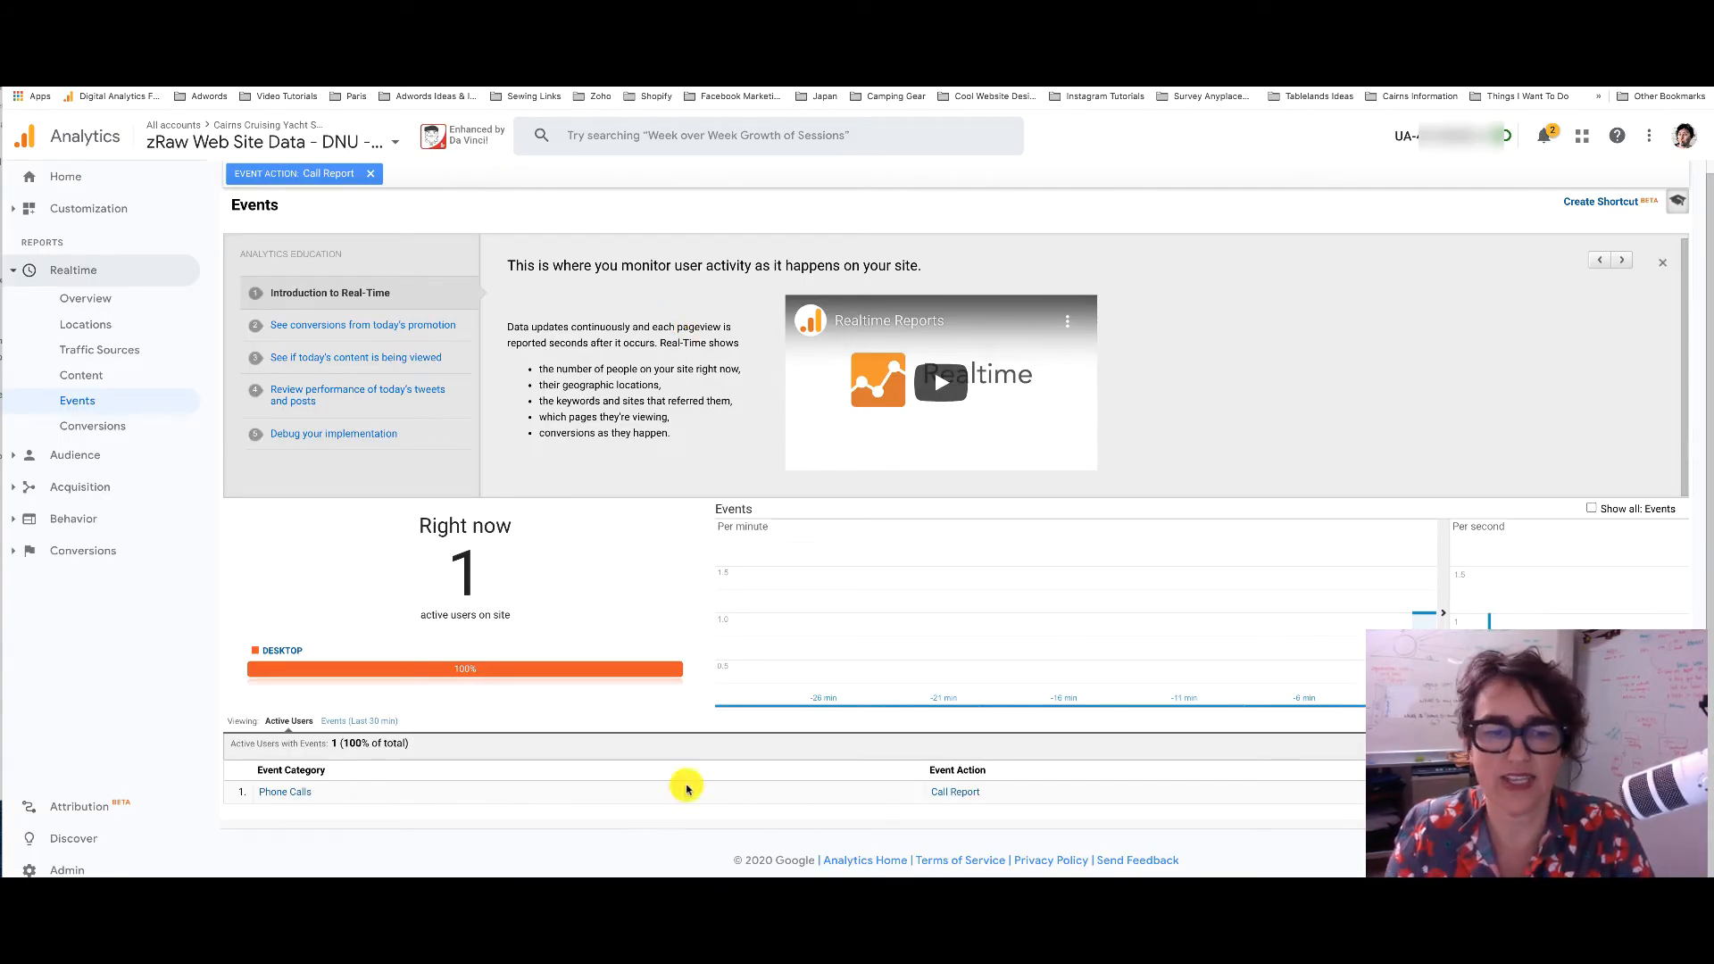
Remove the Call Report filter and review all last-30-minute events, including the Active Users view
click(332, 726)
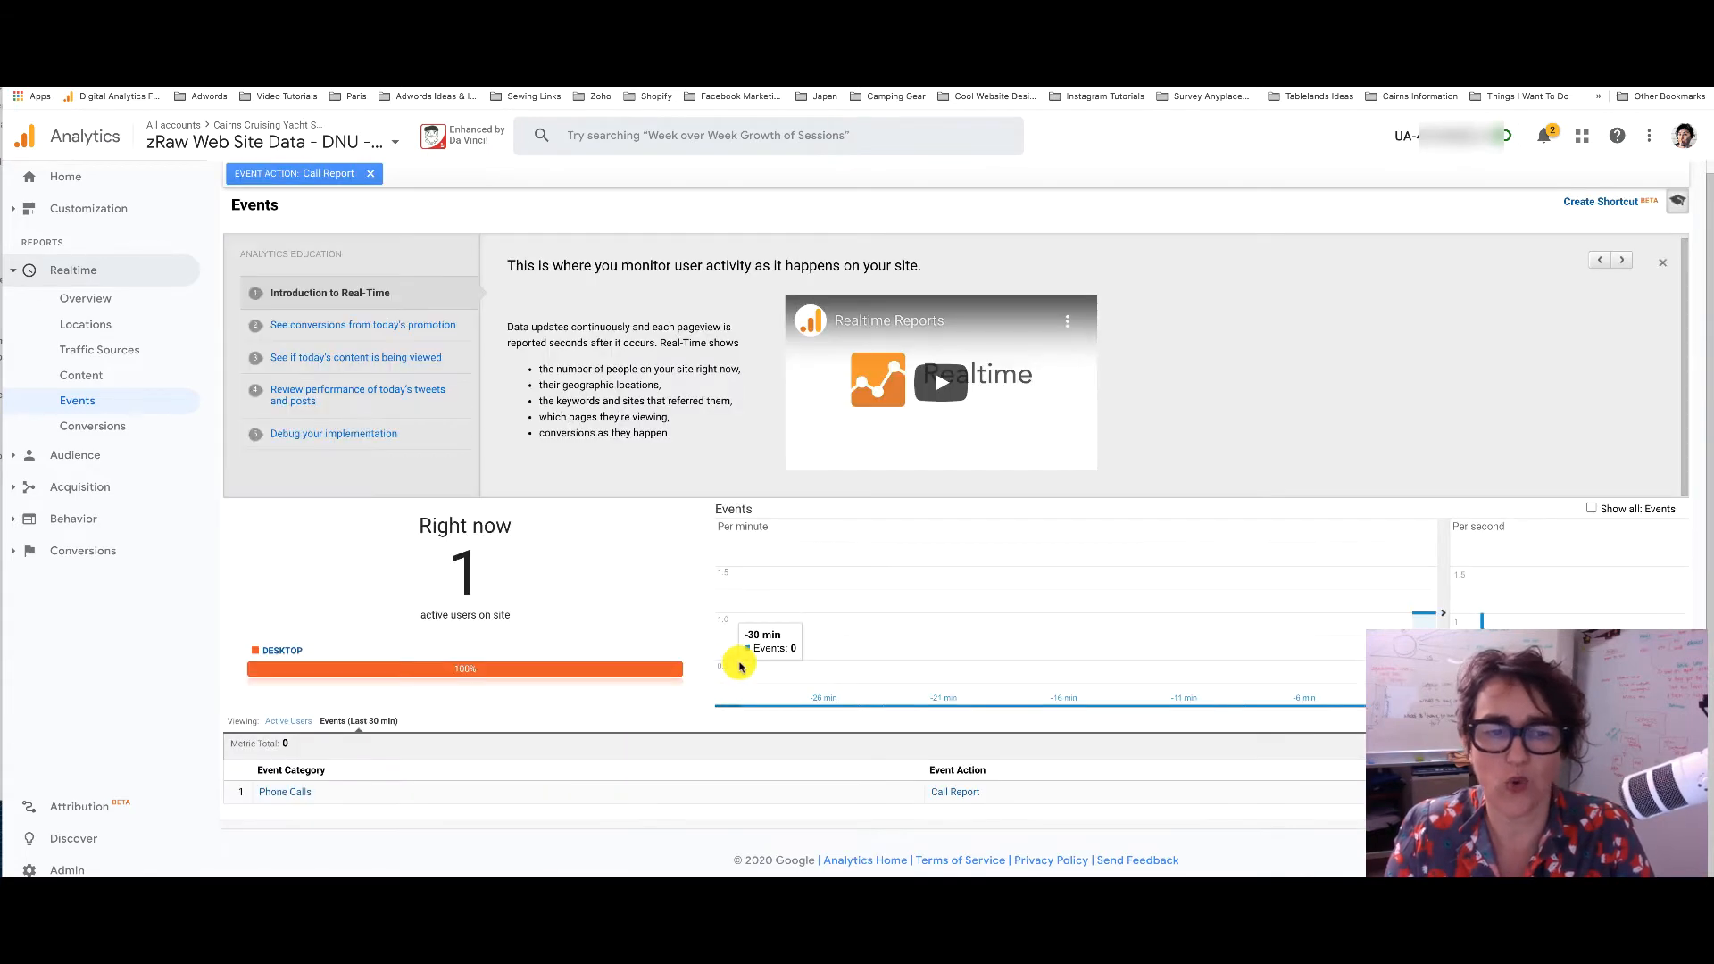
click(369, 175)
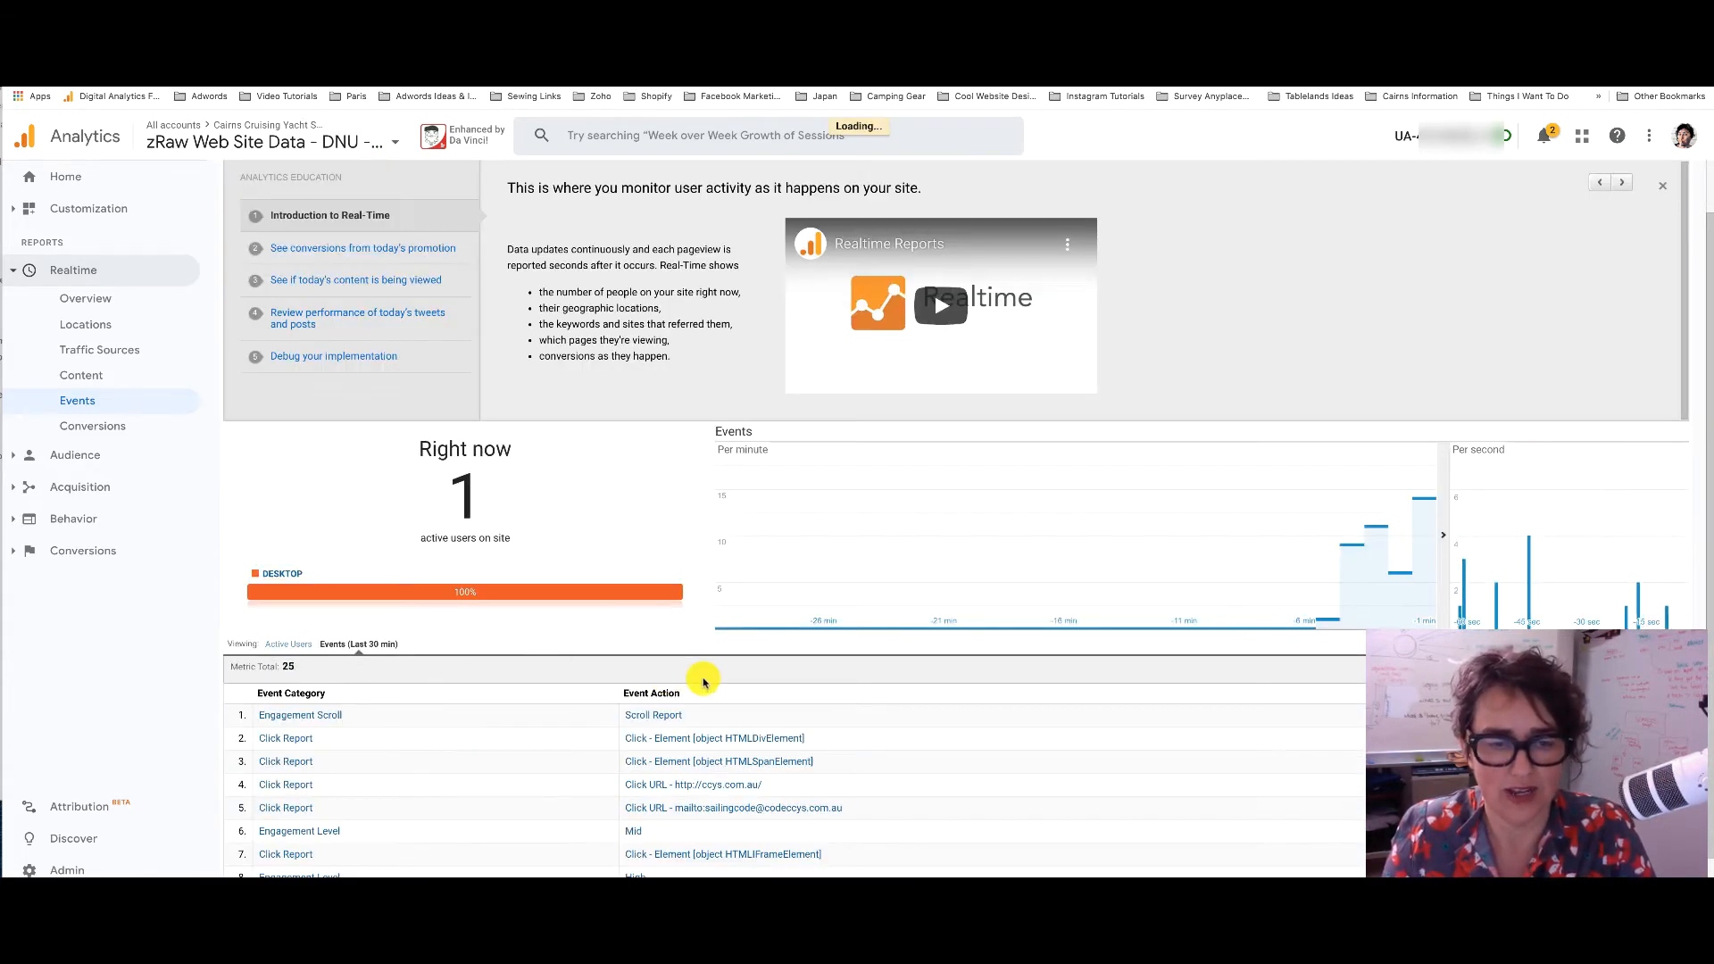
scroll(501, 746, down, 1)
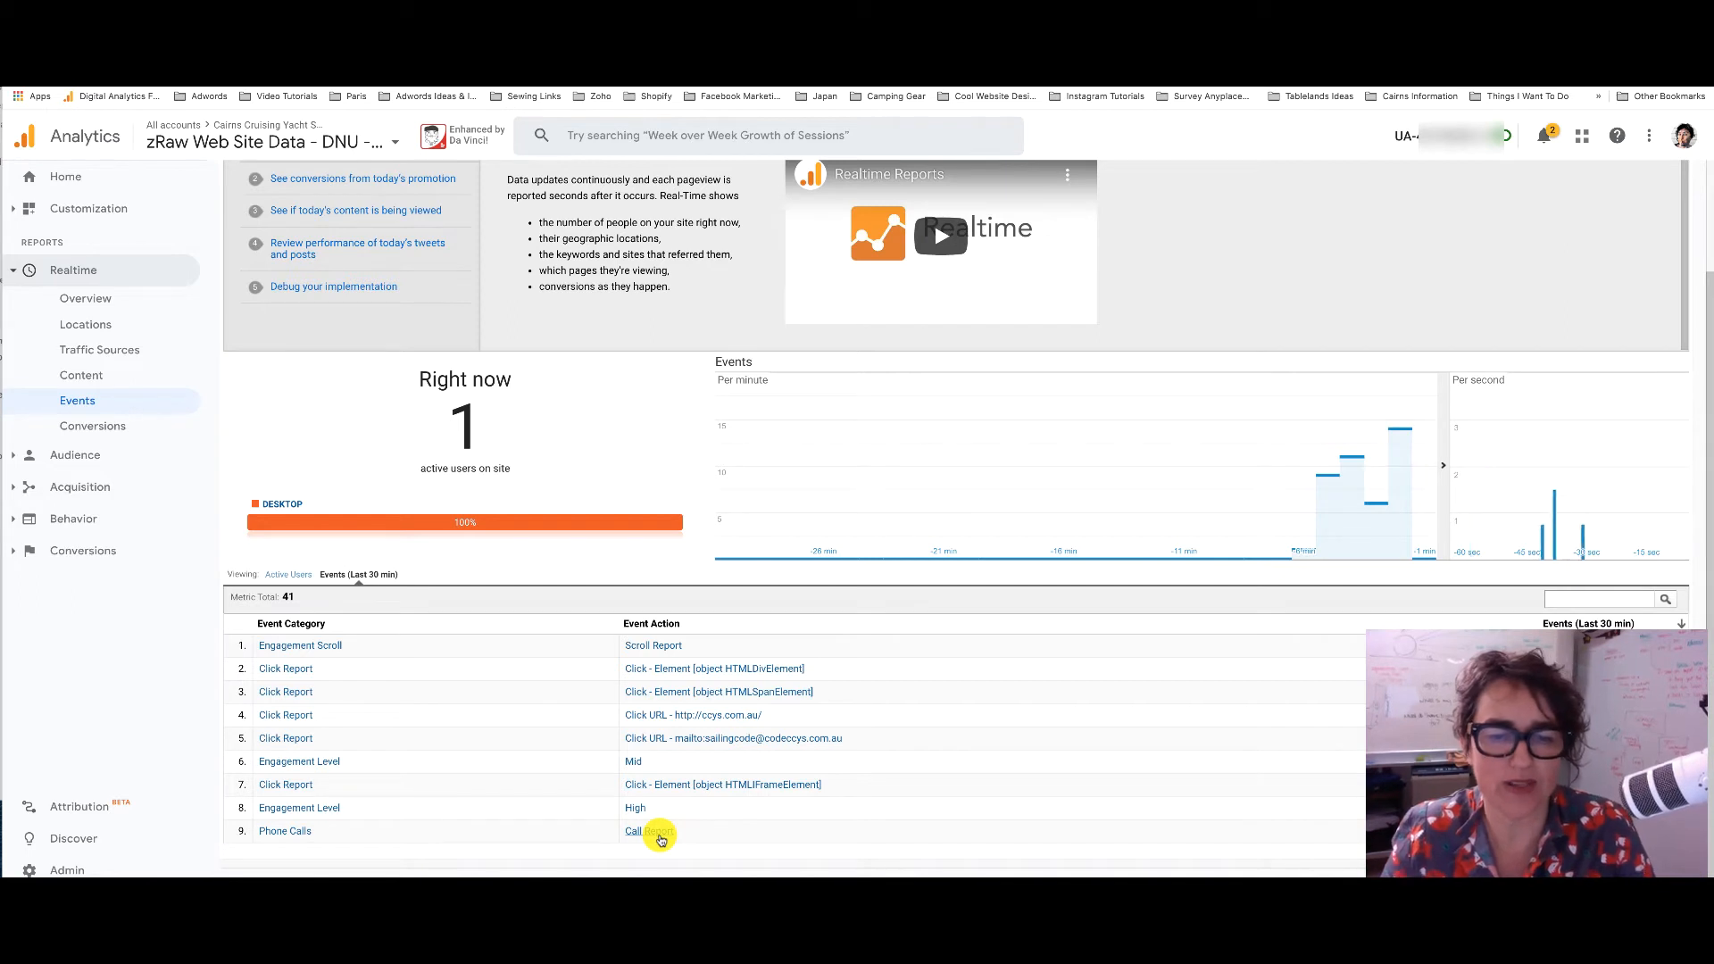
click(288, 573)
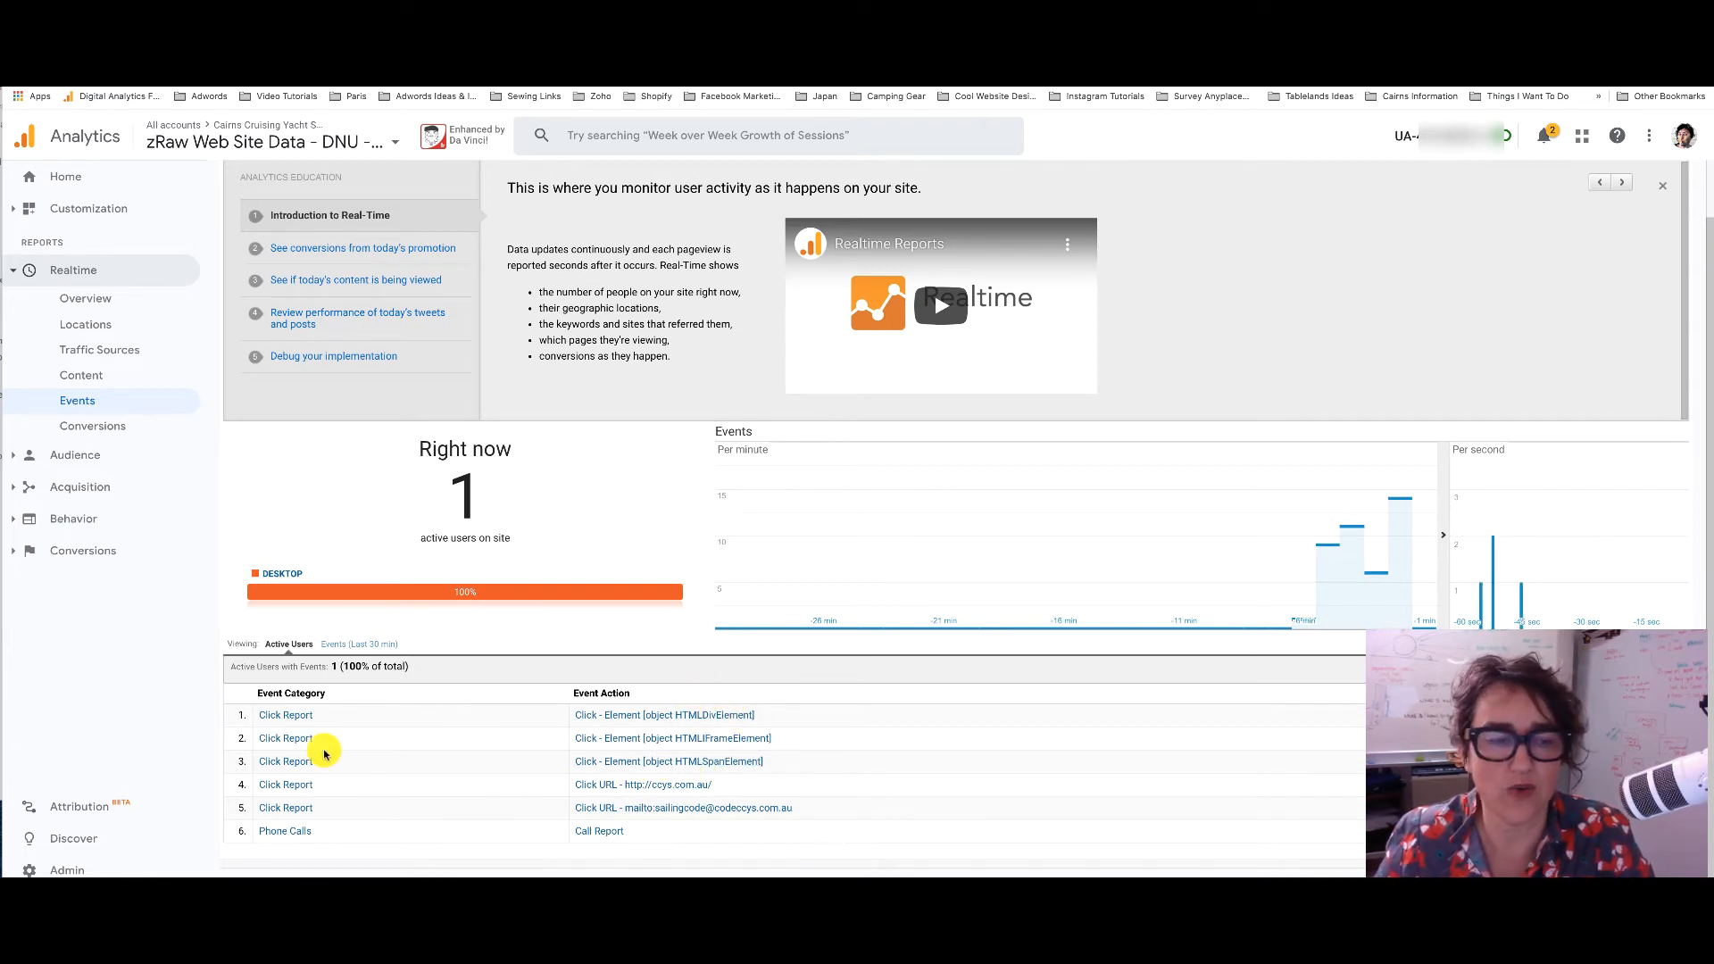
click(343, 644)
scroll(459, 682, down, 1)
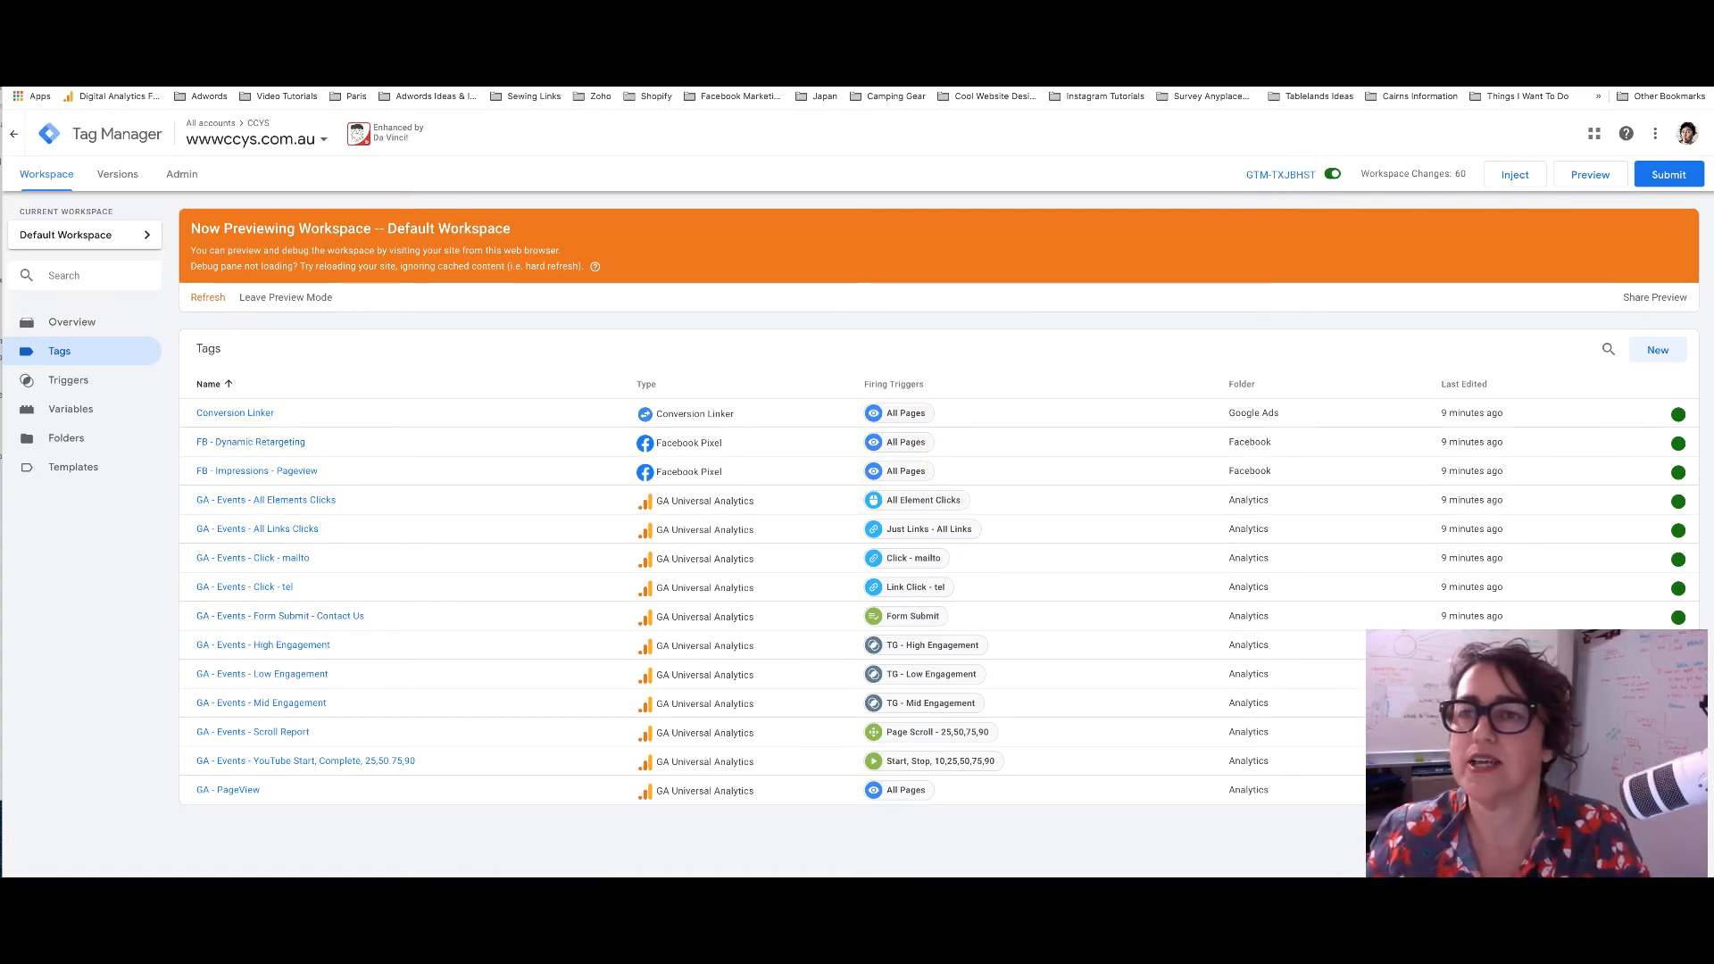
Open the site's Contact page and enter a test first name, phone number and email
click(1286, 36)
click(1351, 143)
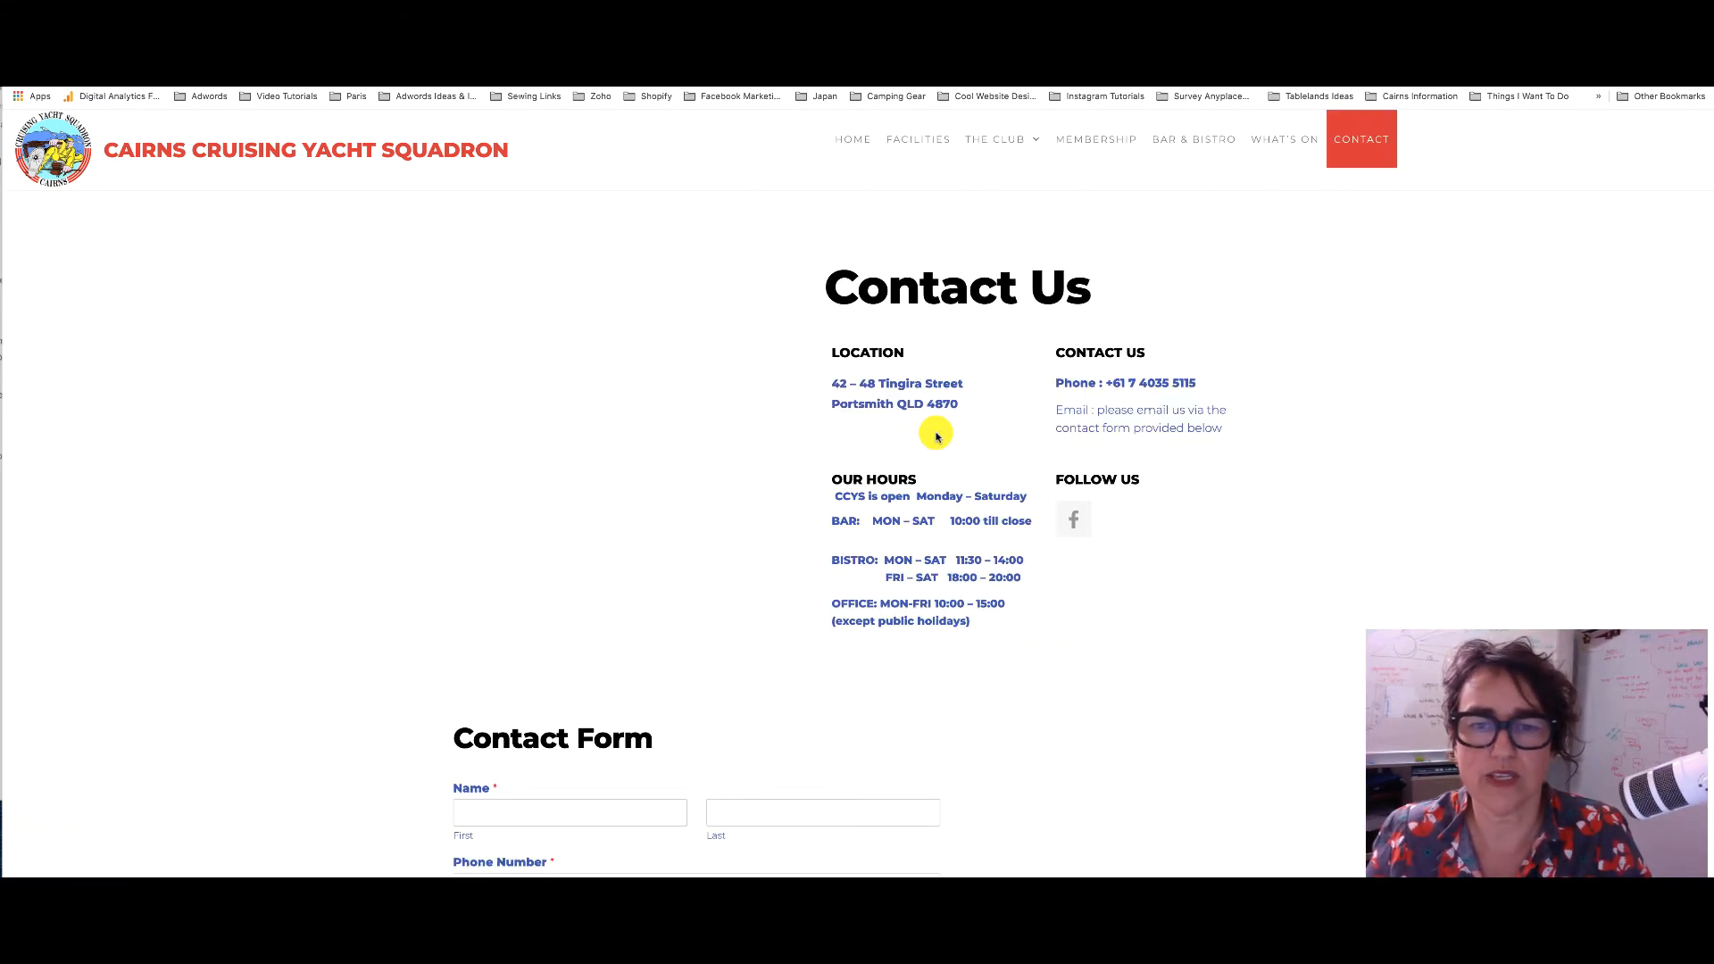
scroll(936, 437, down, 6)
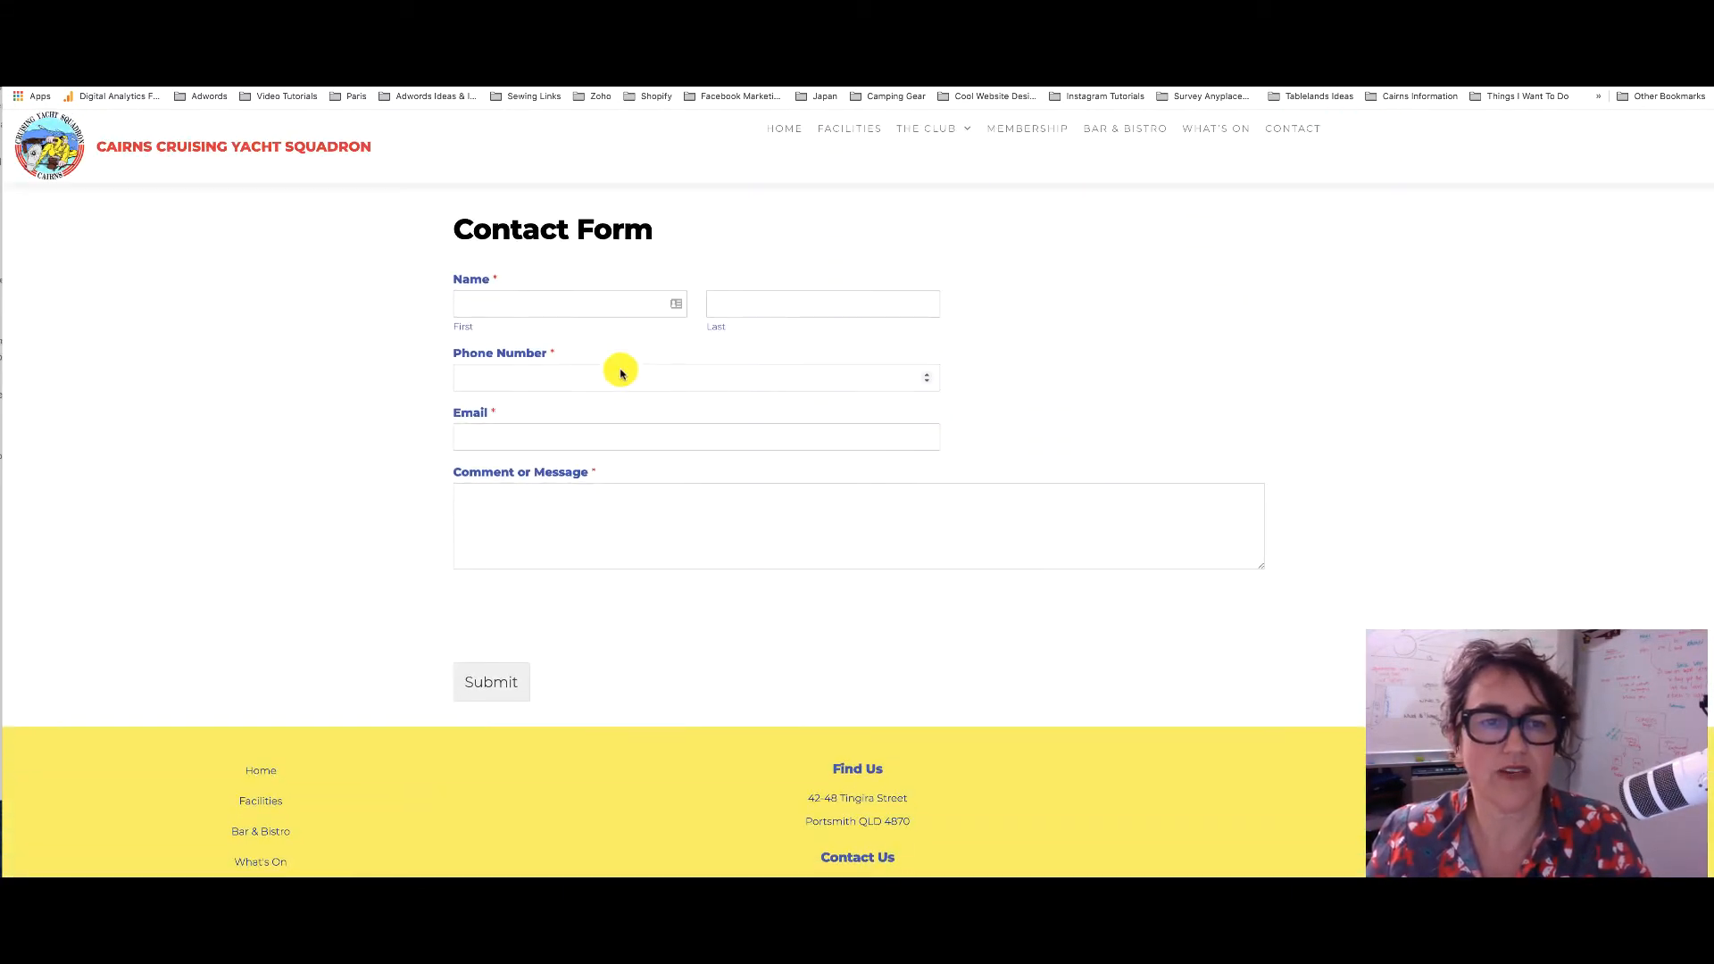
click(597, 306)
text(Irene)
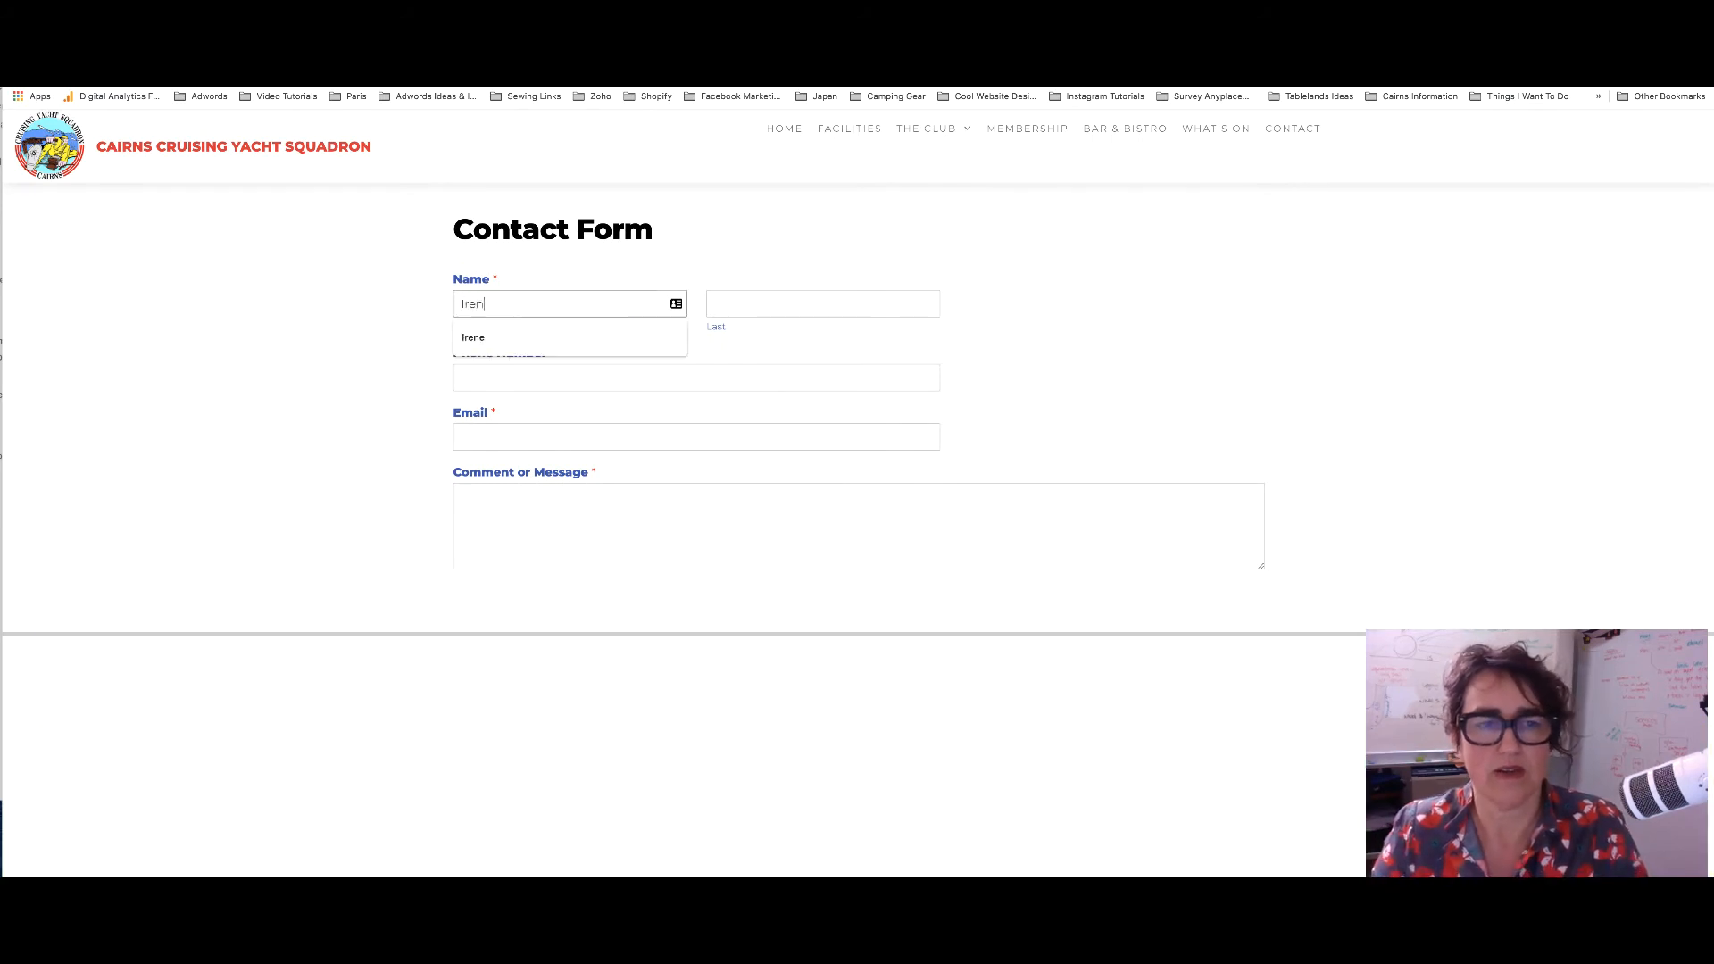
key(Tab)
key(Tab)
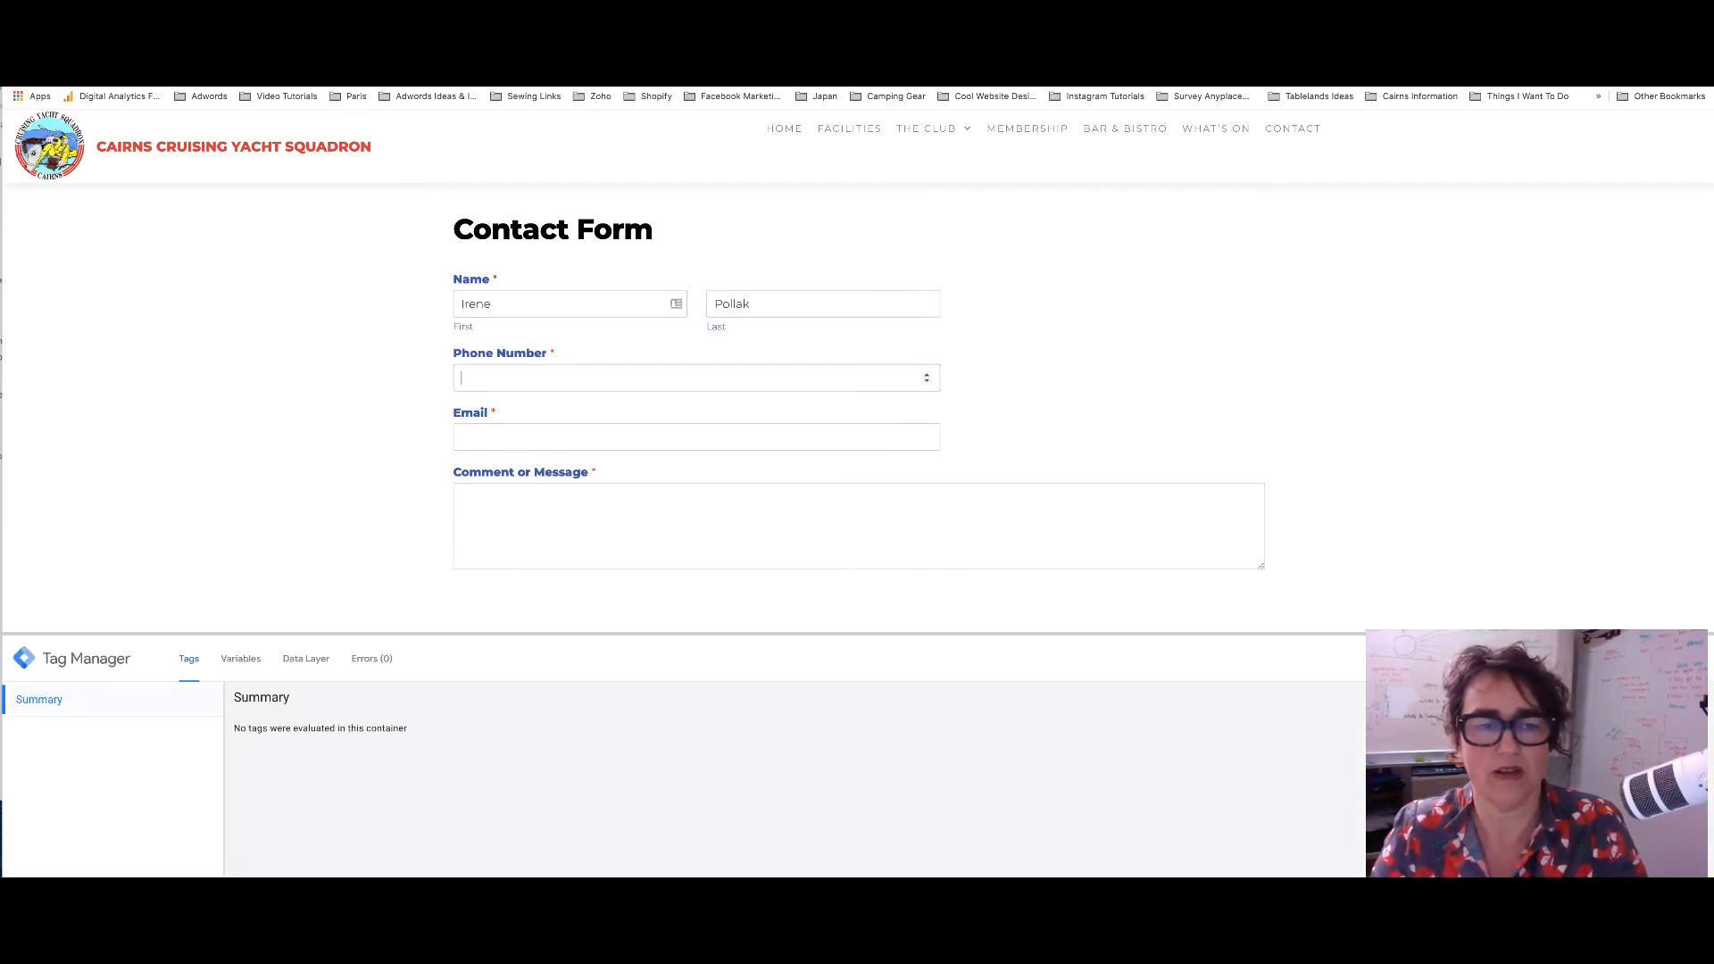
text(00000000)
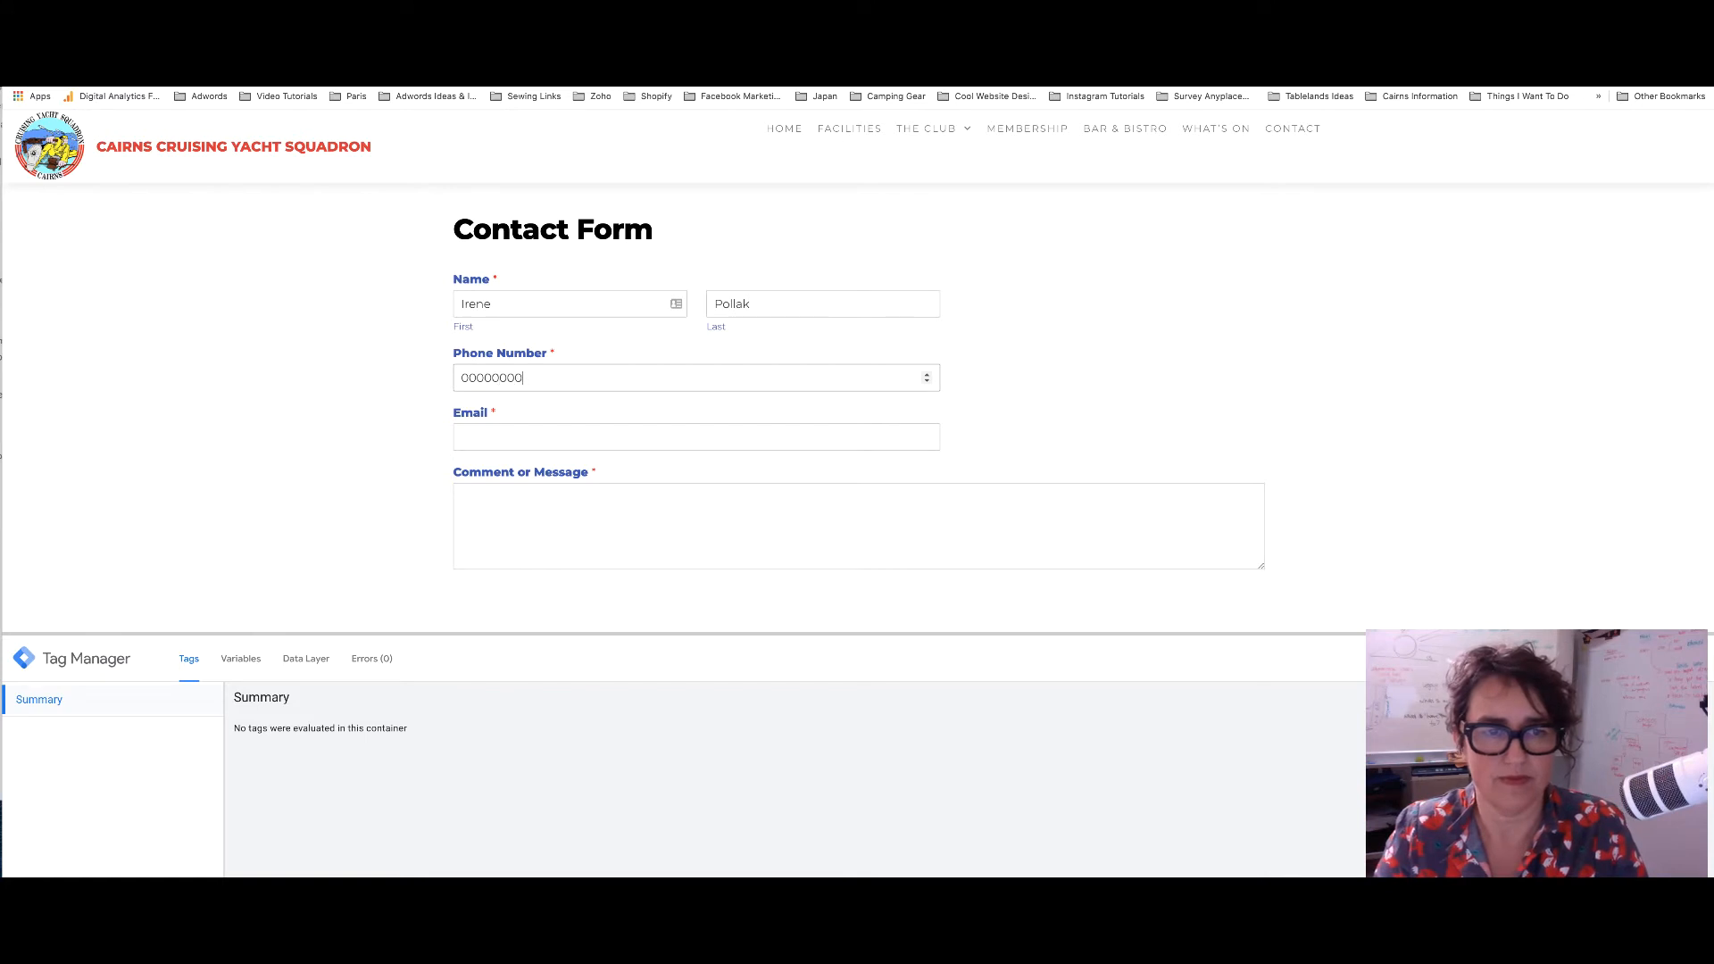
text(00000)
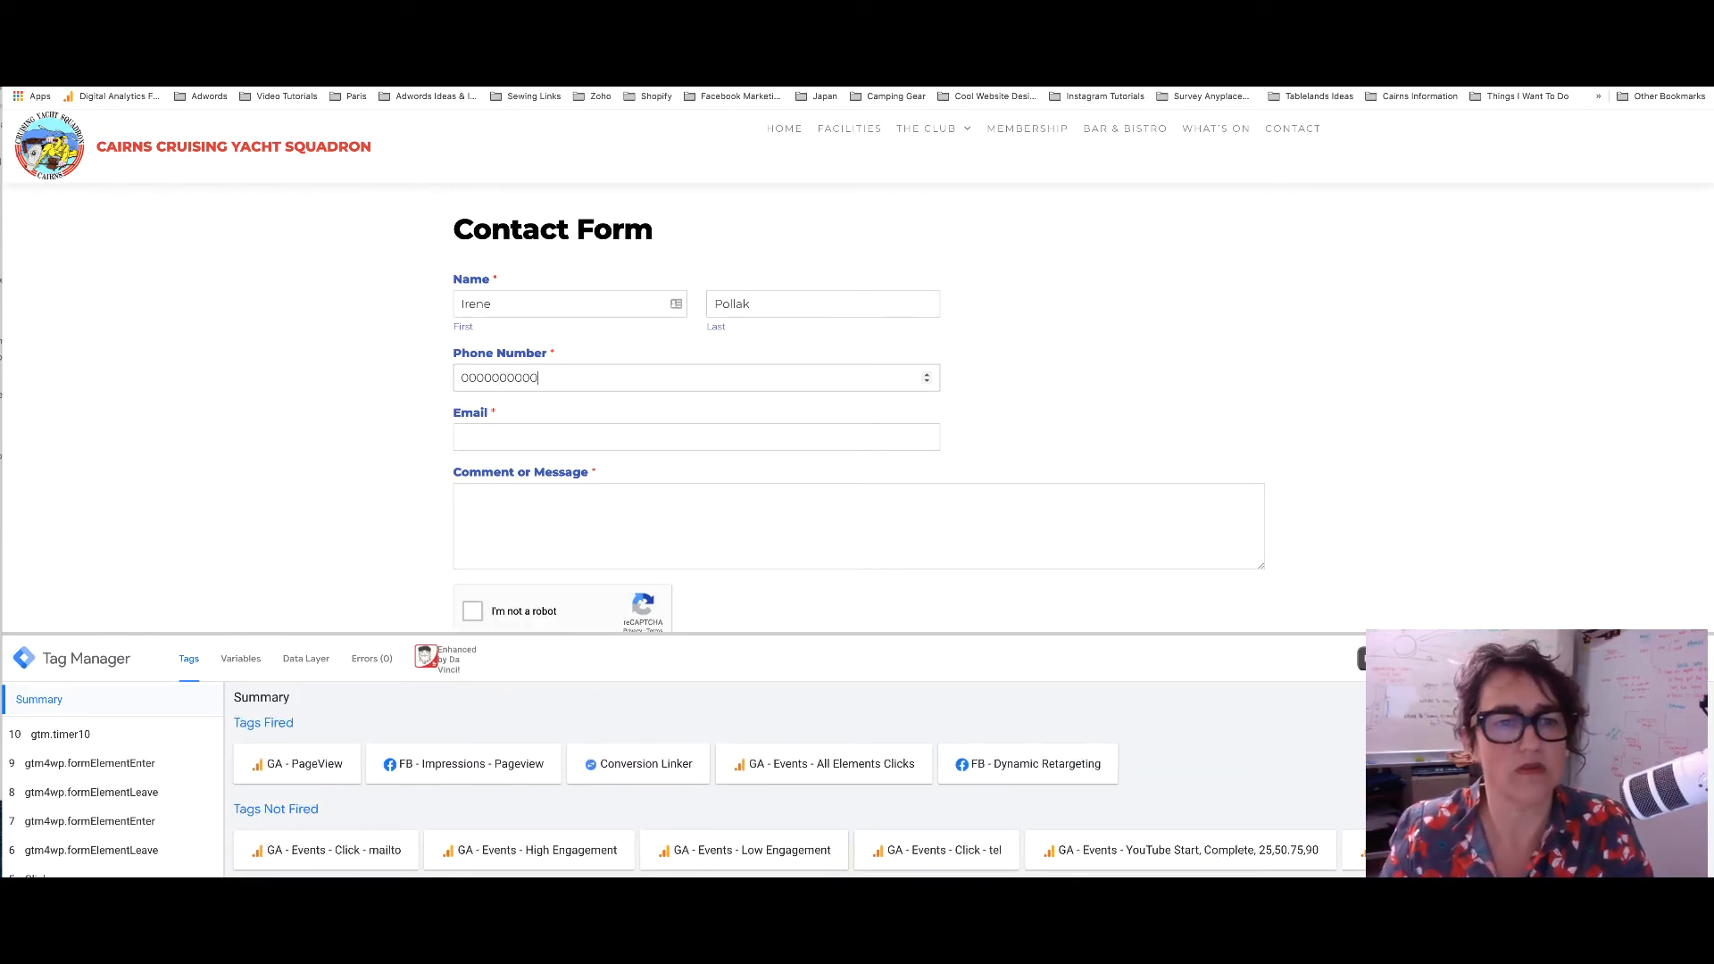
key(Tab)
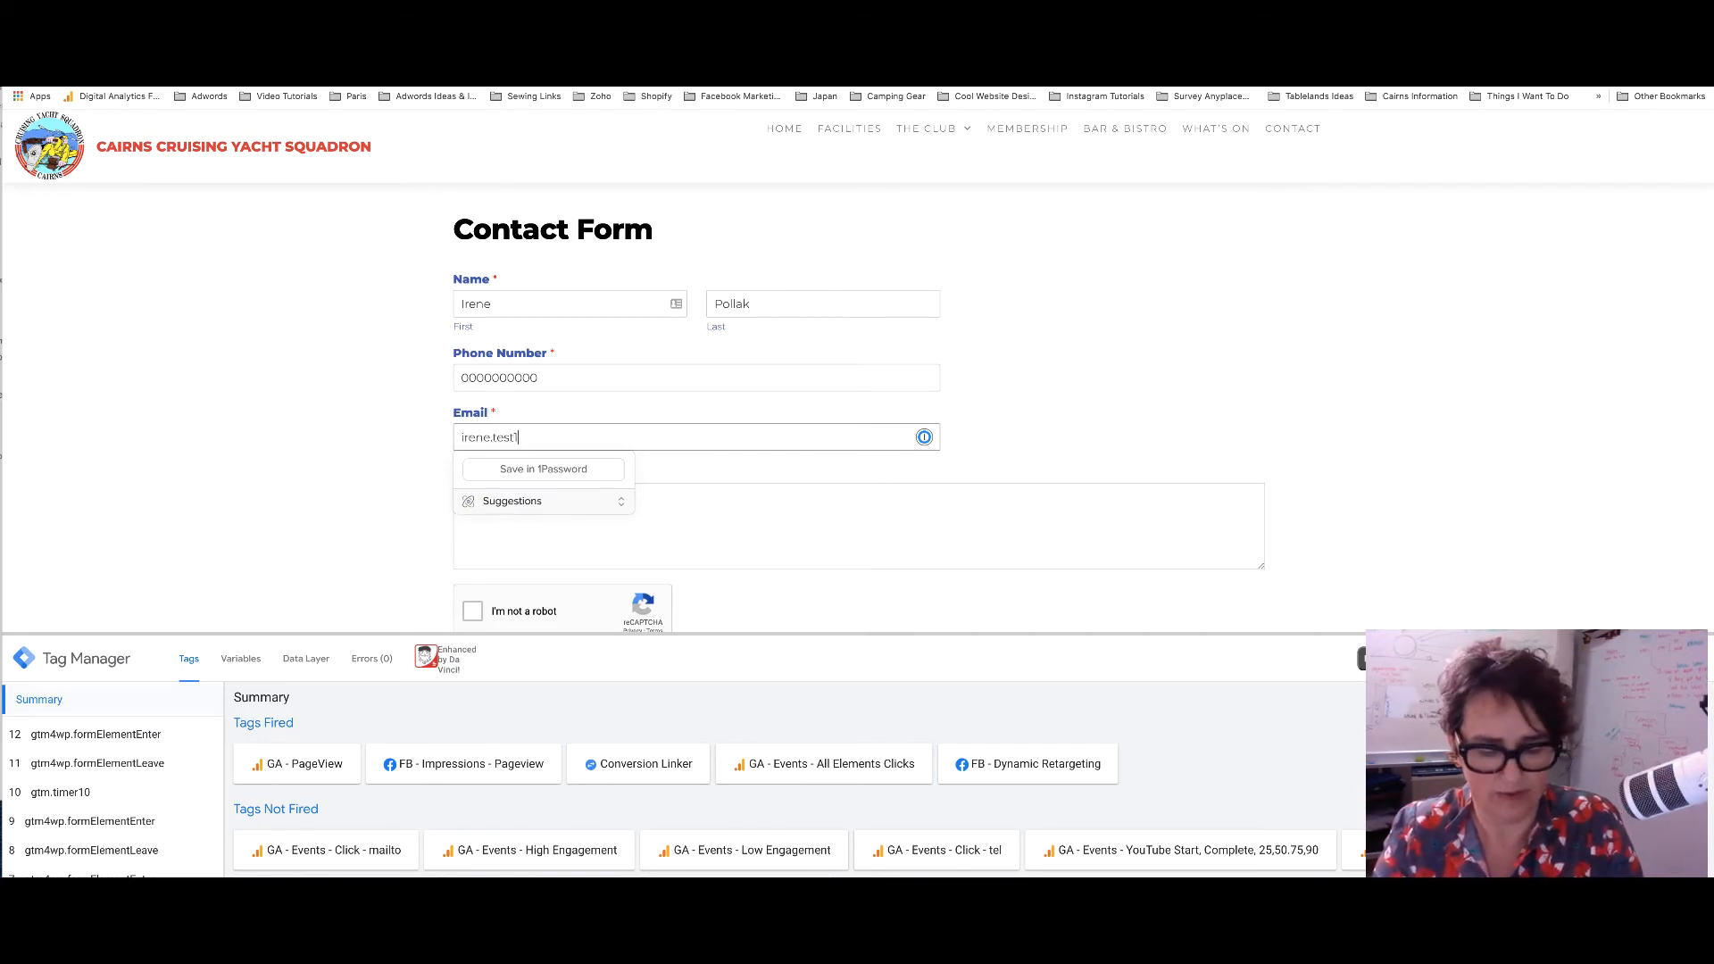
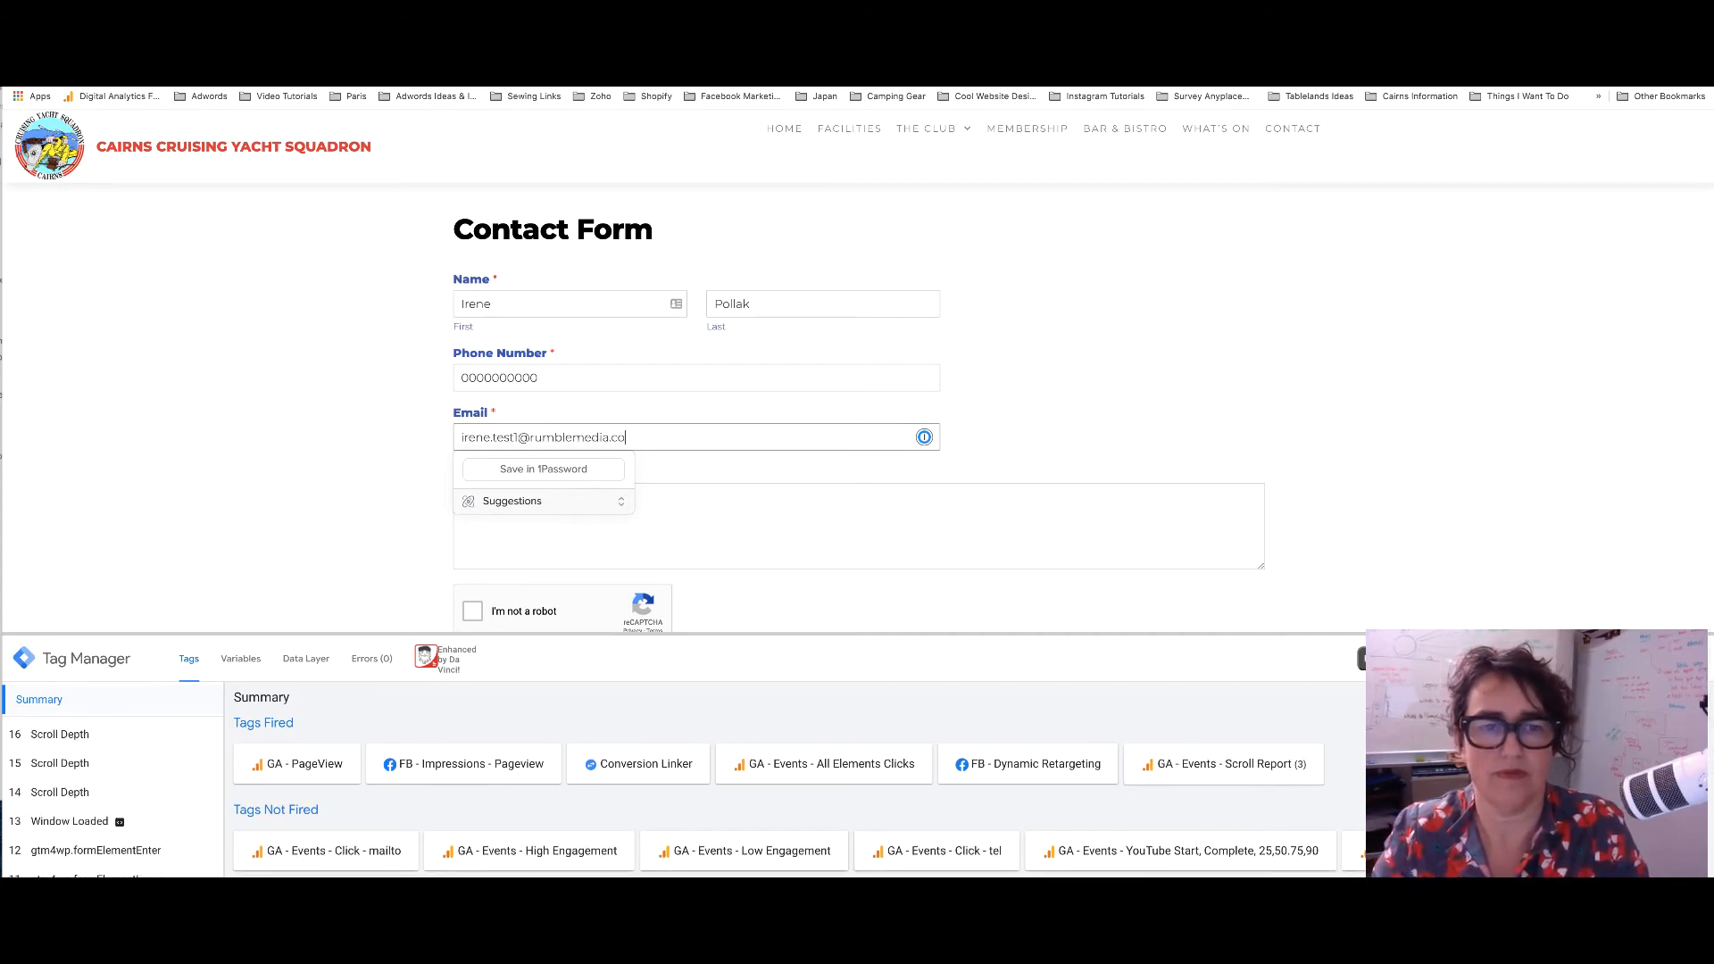
Write 'this is a test' as the message, complete reCAPTCHA and submit the form
click(741, 530)
text(this is a)
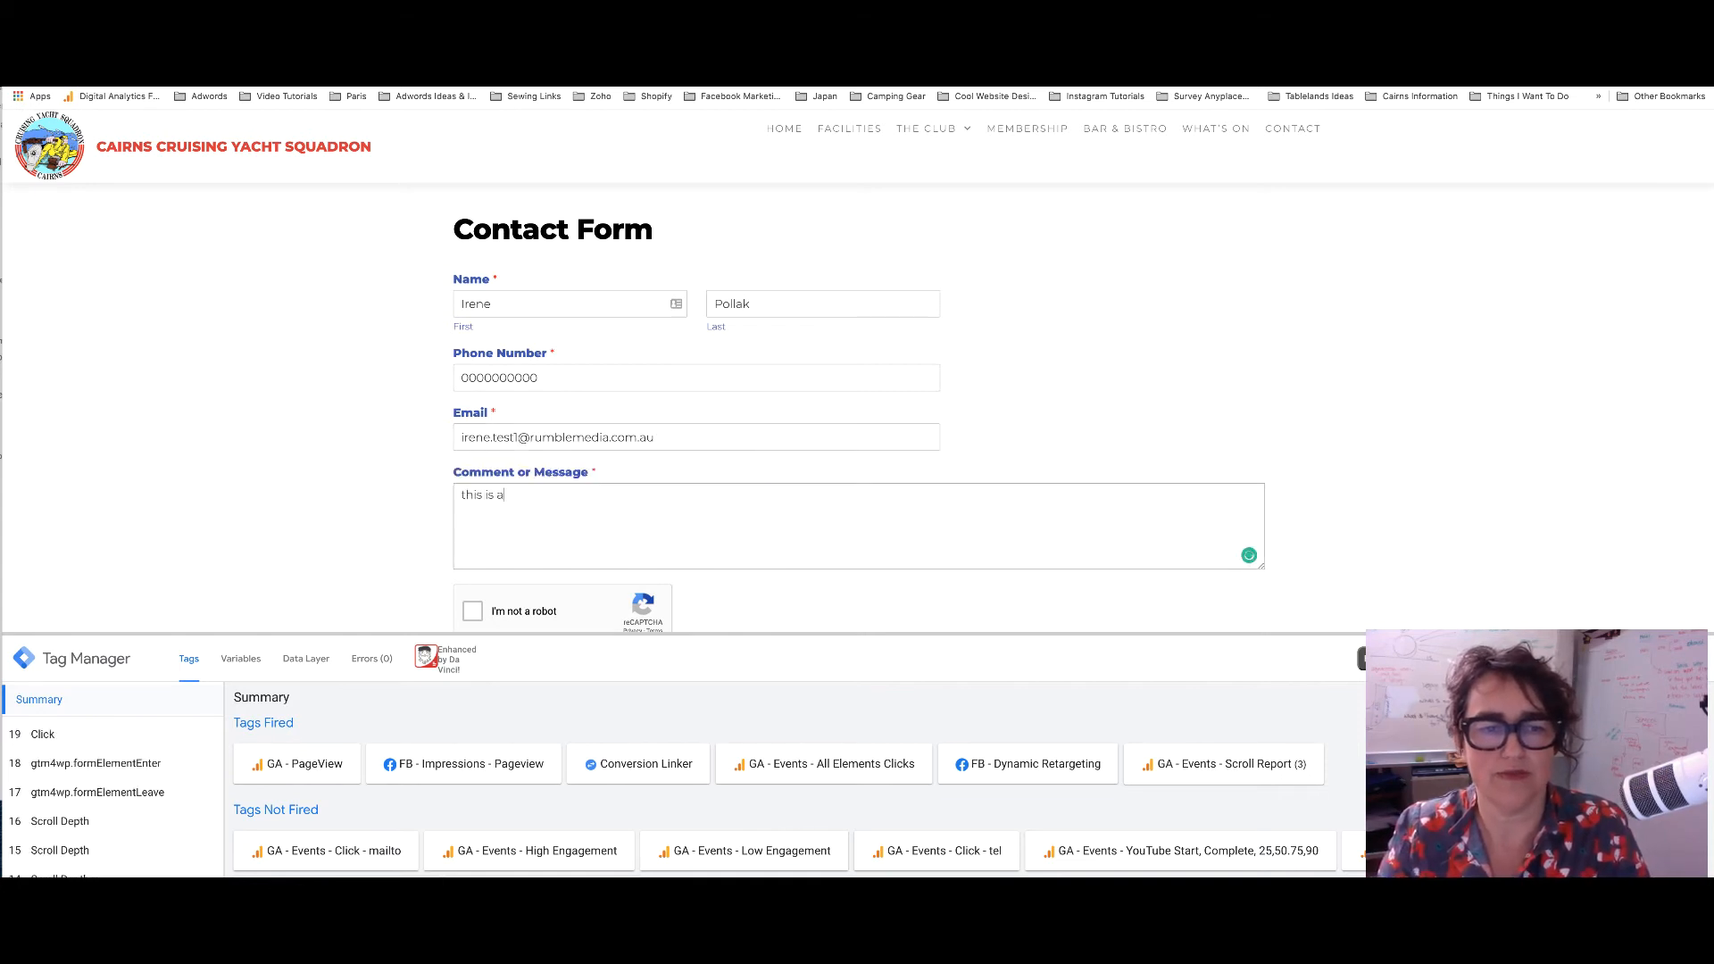
text( test)
scroll(738, 513, down, 3)
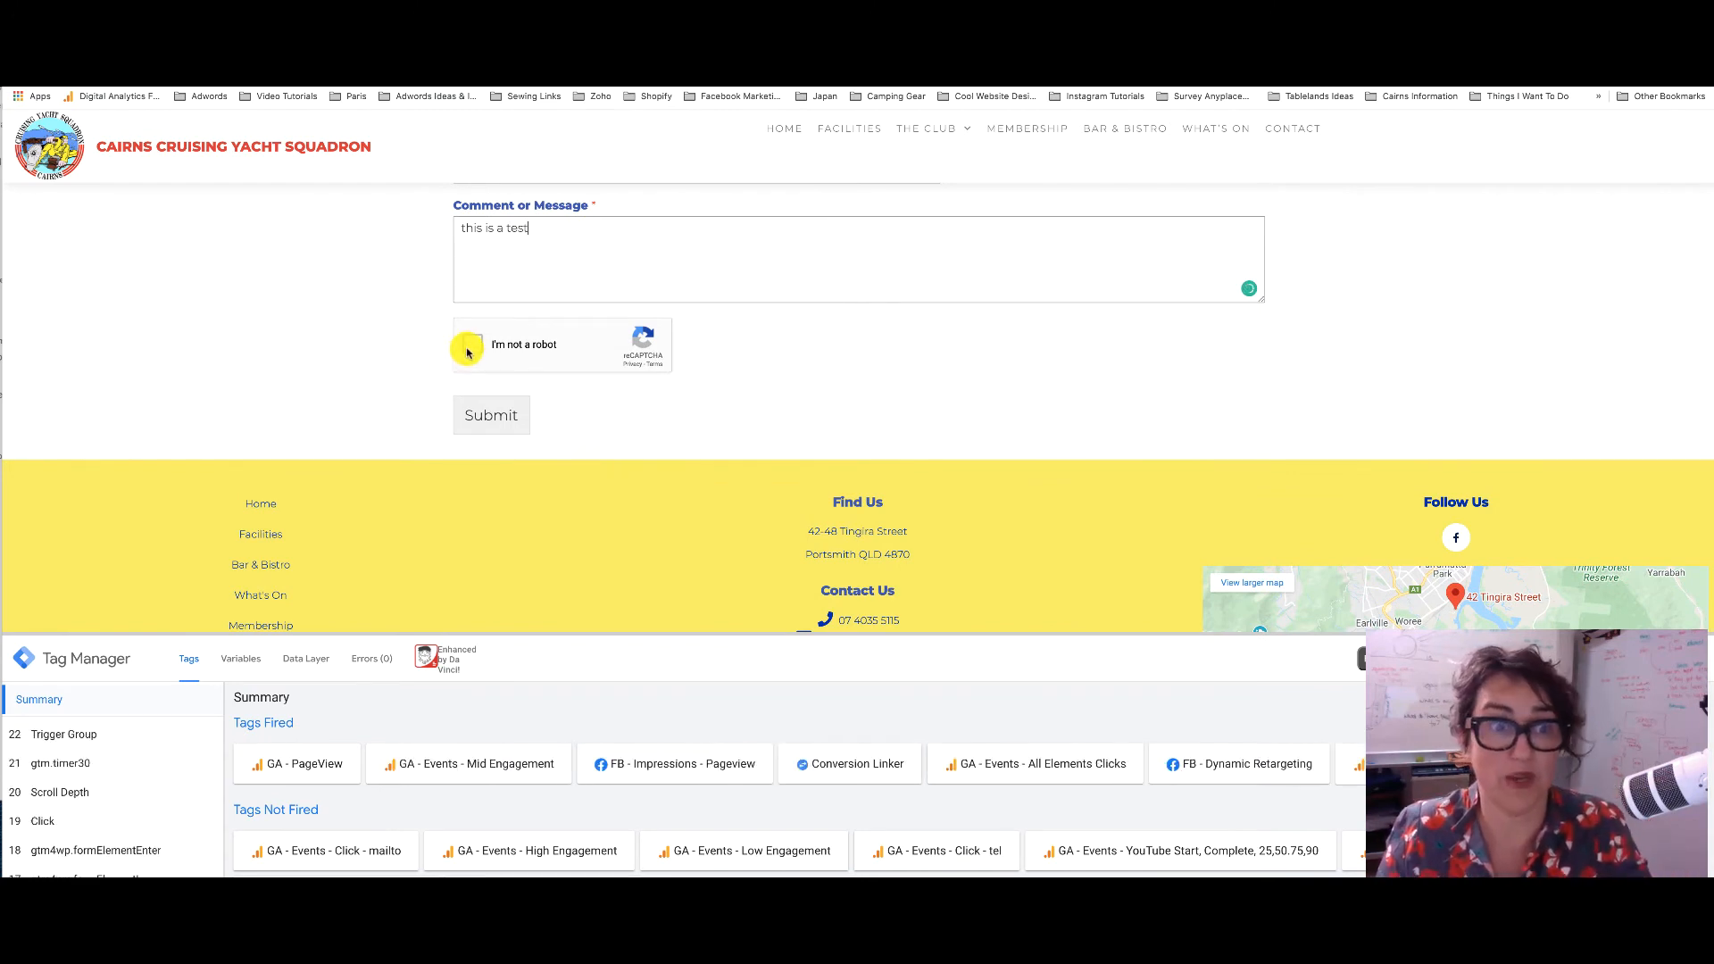
click(469, 348)
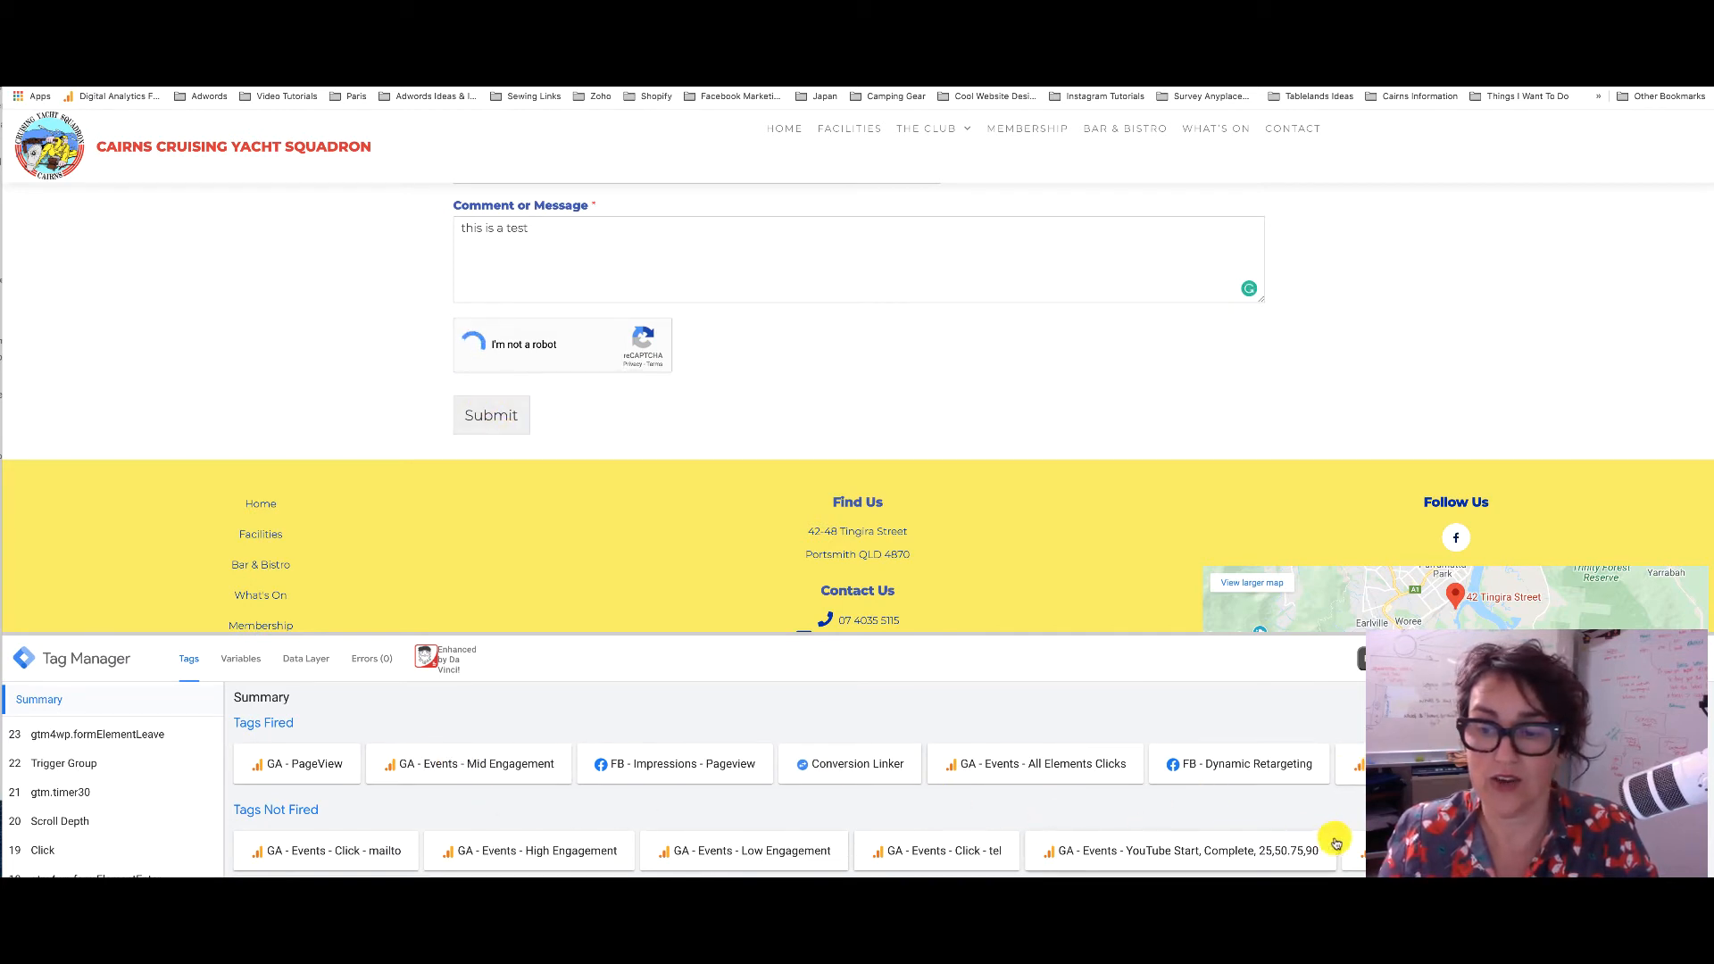
click(497, 420)
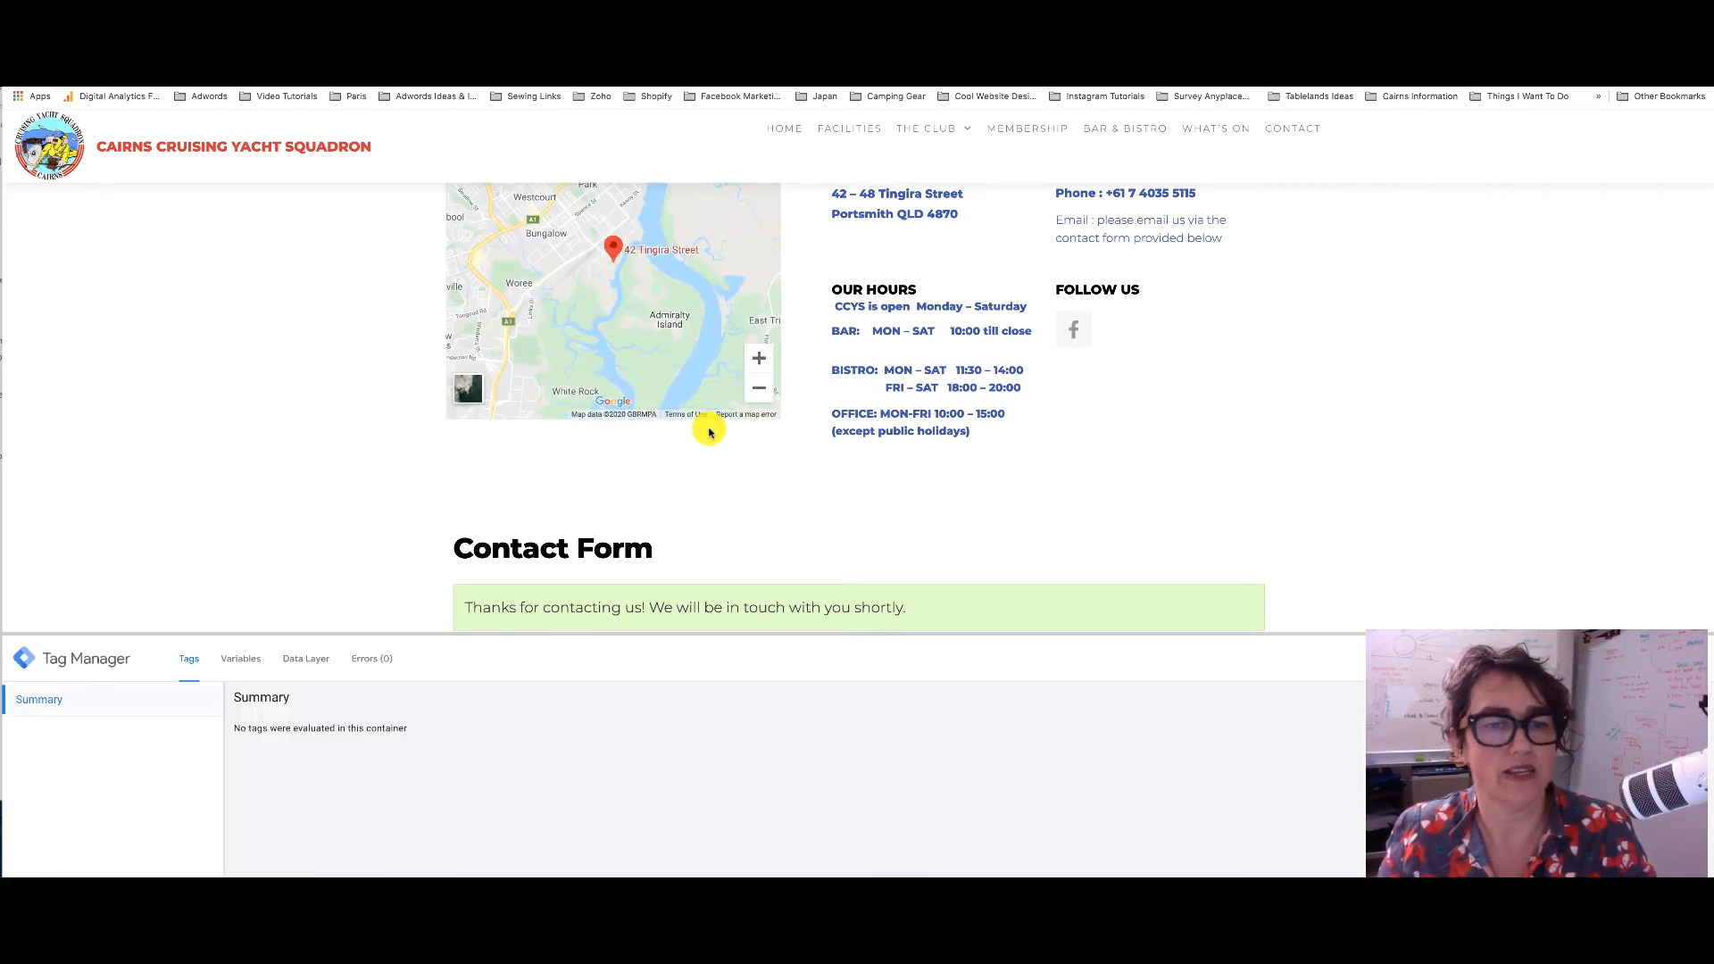
scroll(710, 432, down, 3)
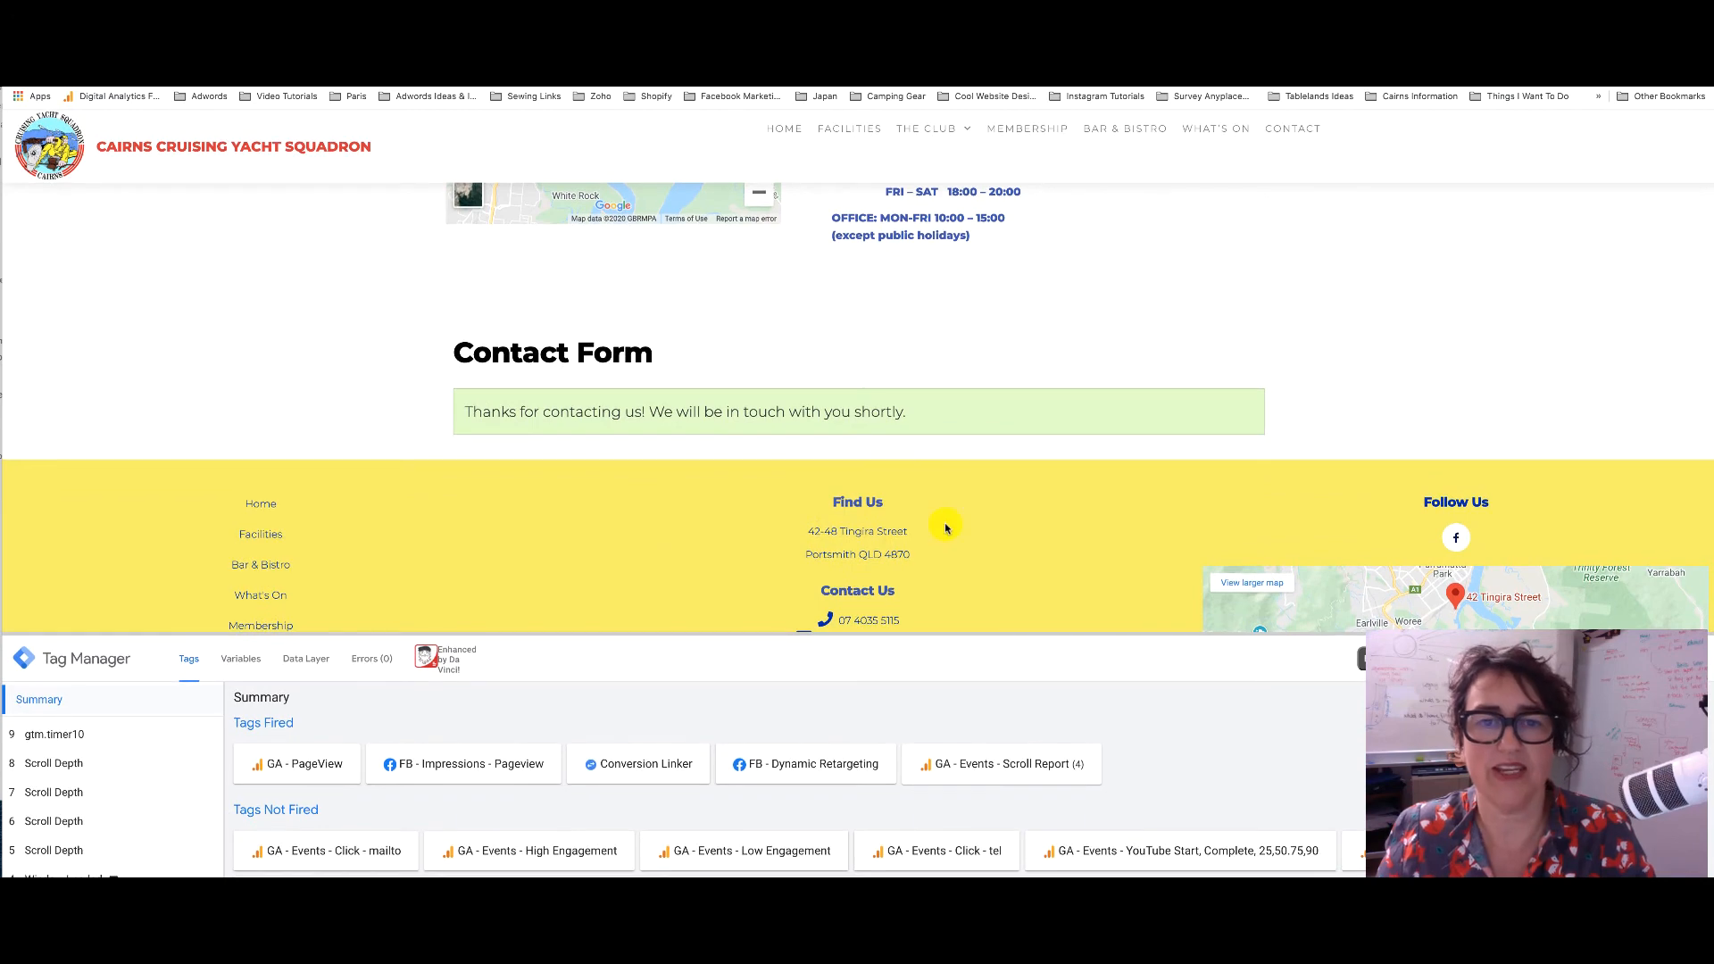
View Analytics realtime events by Active Users to check the form button, input and textarea clicks
click(1558, 44)
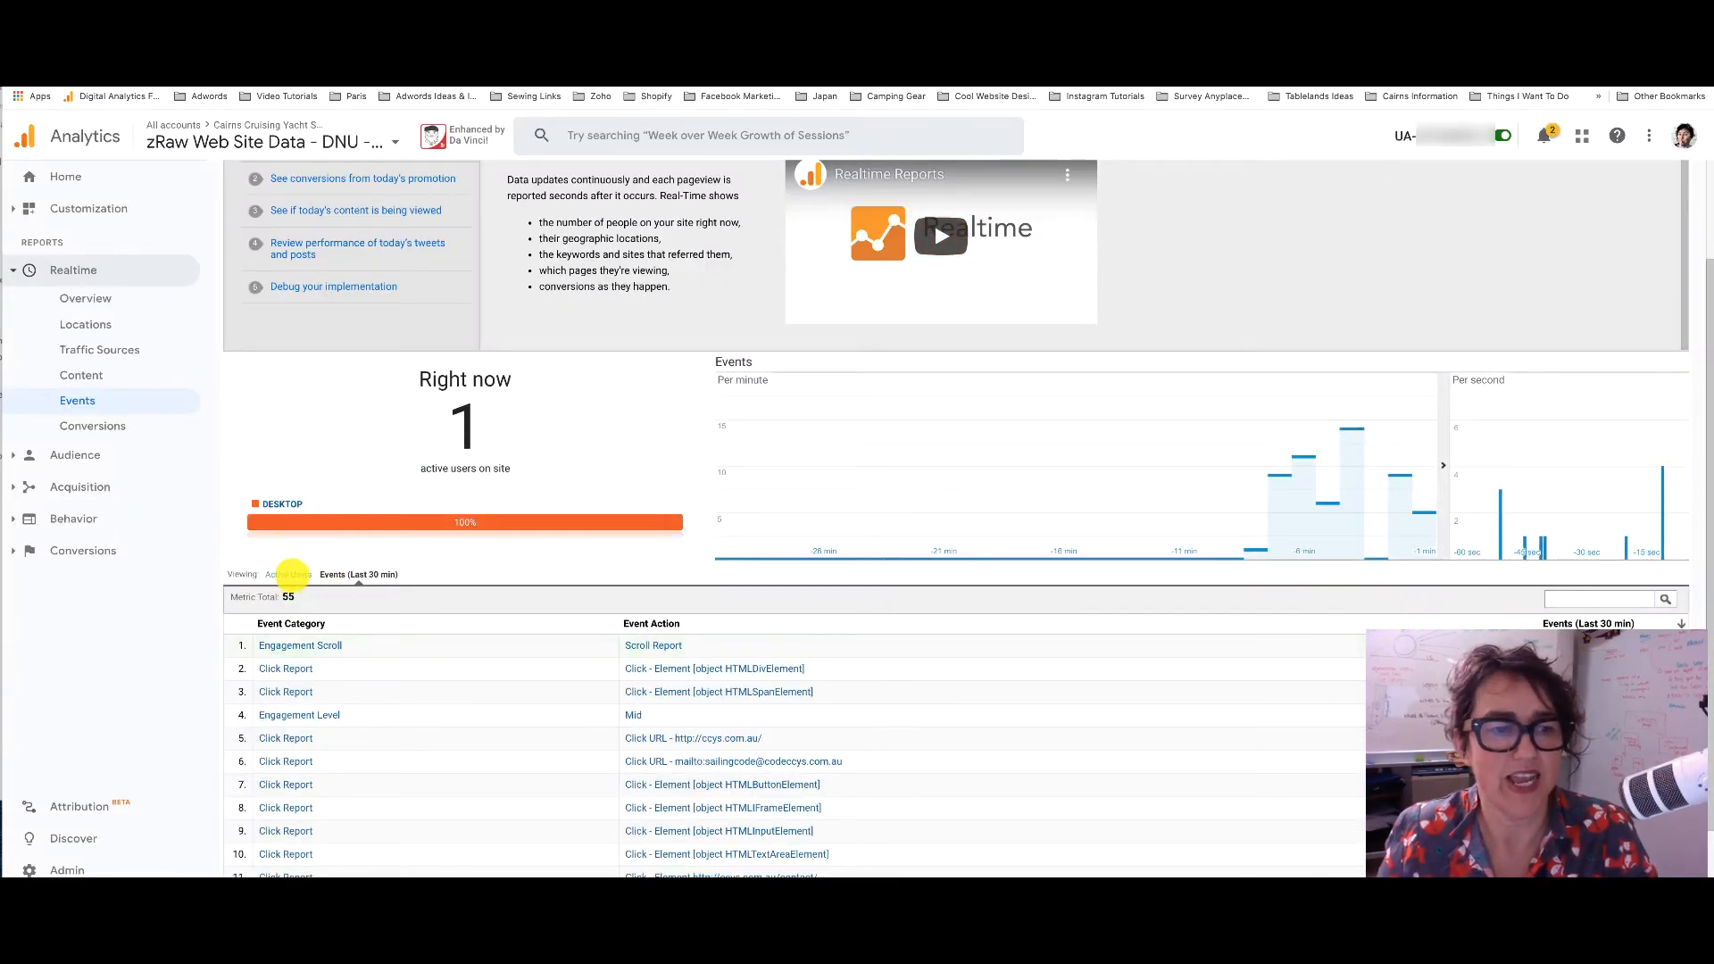
click(288, 574)
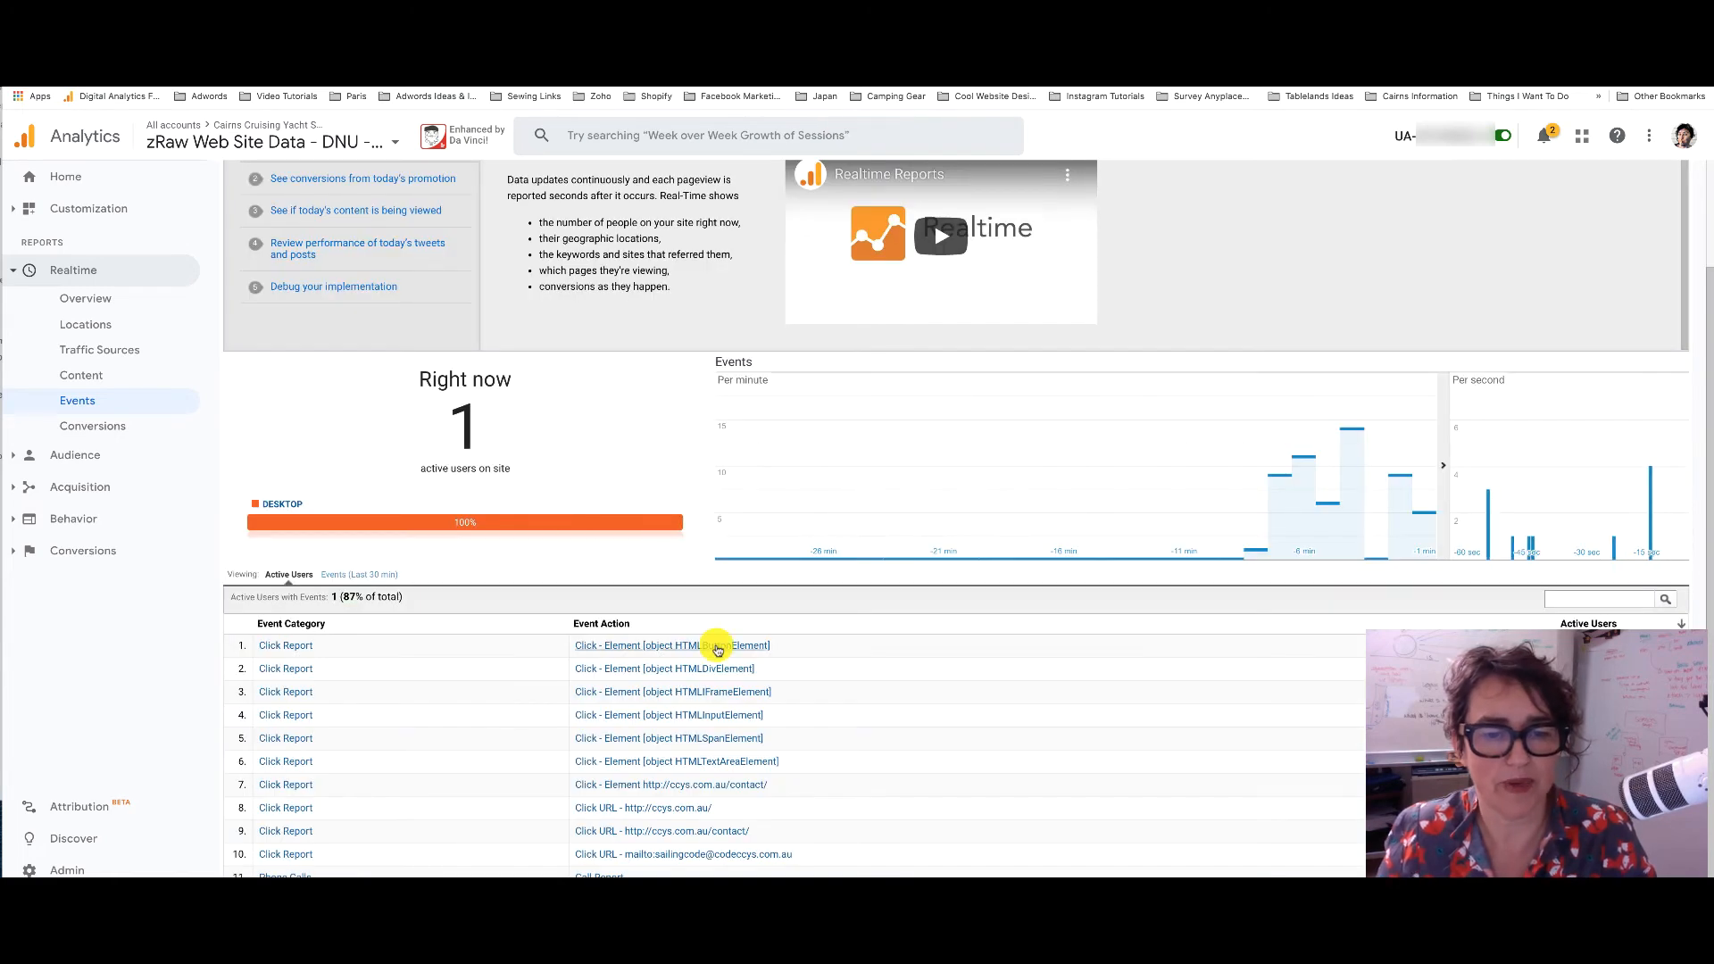
scroll(759, 695, down, 1)
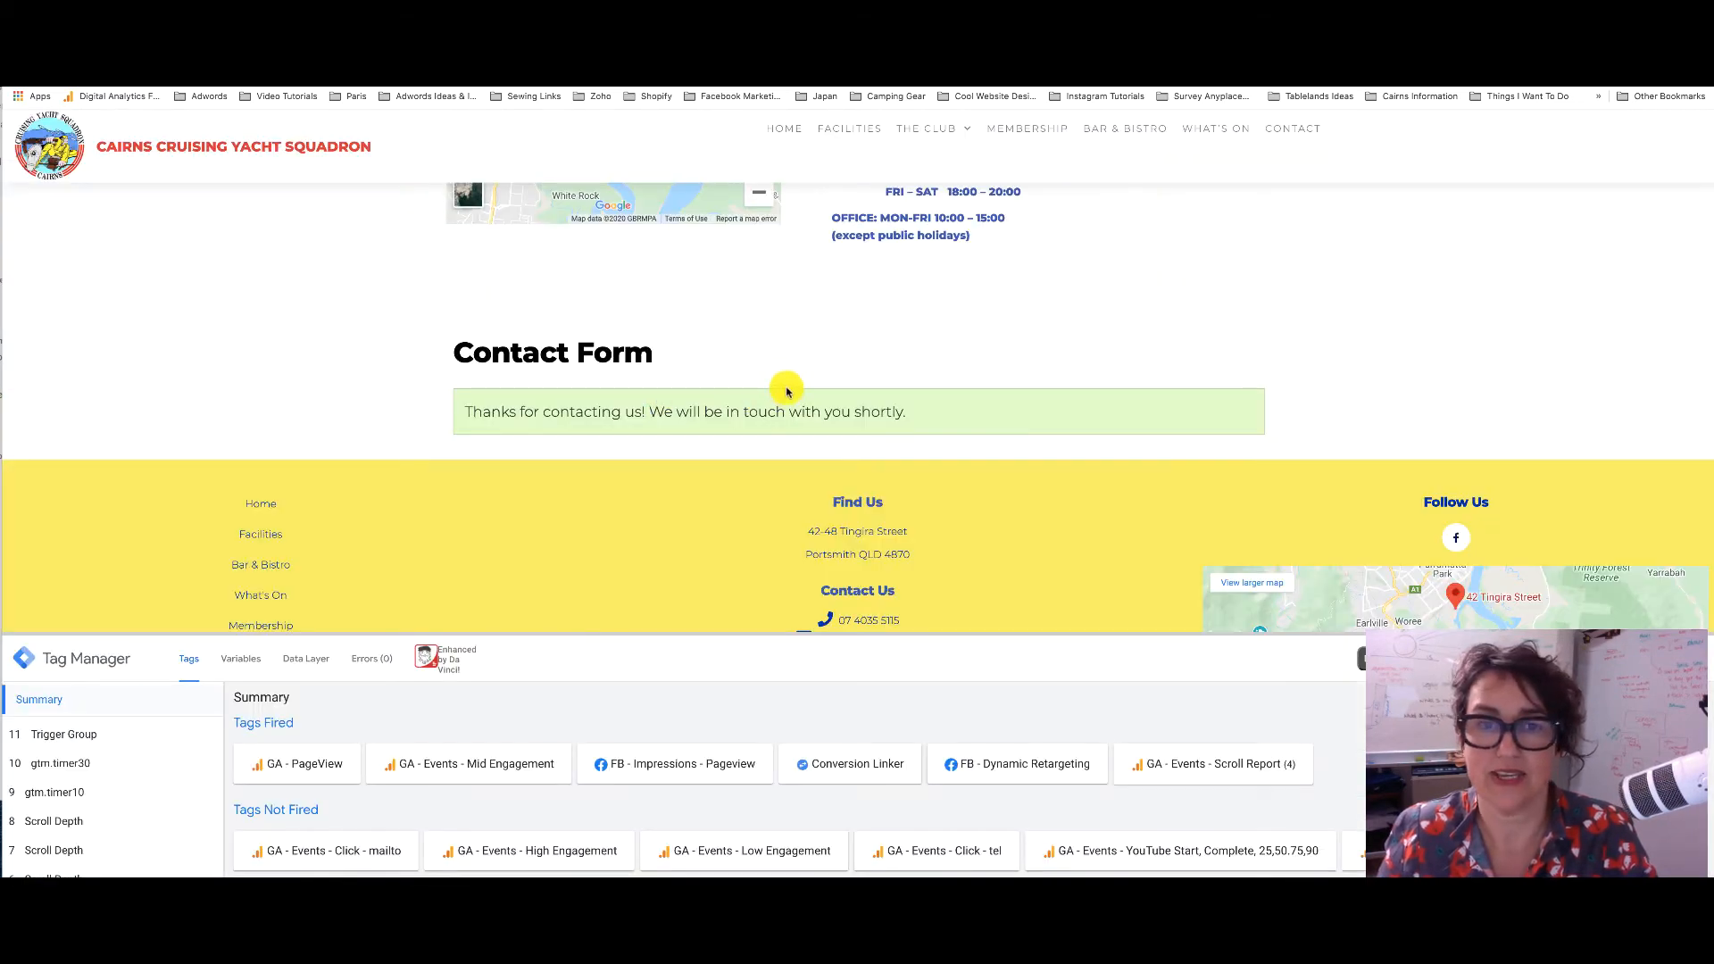
Inspect the thank-you message and copy the CSS selector of its wpforms-confirmation-793 paragraph
scroll(785, 390, up, 5)
scroll(786, 391, down, 5)
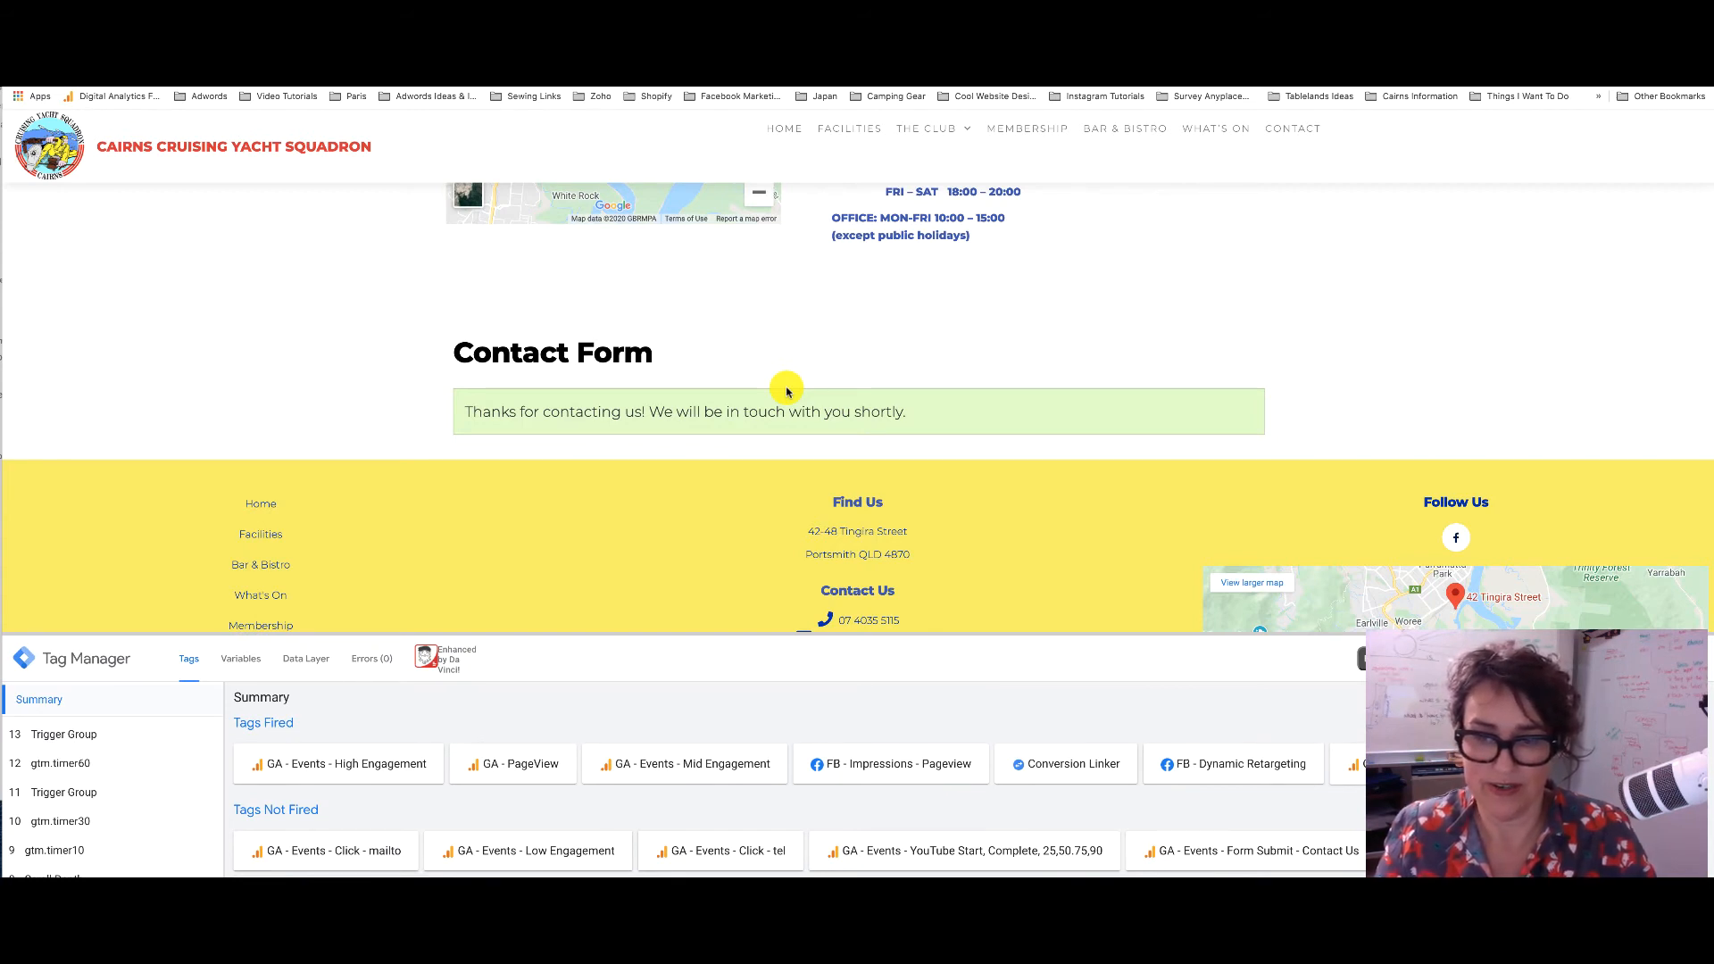
drag(929, 427, 505, 411)
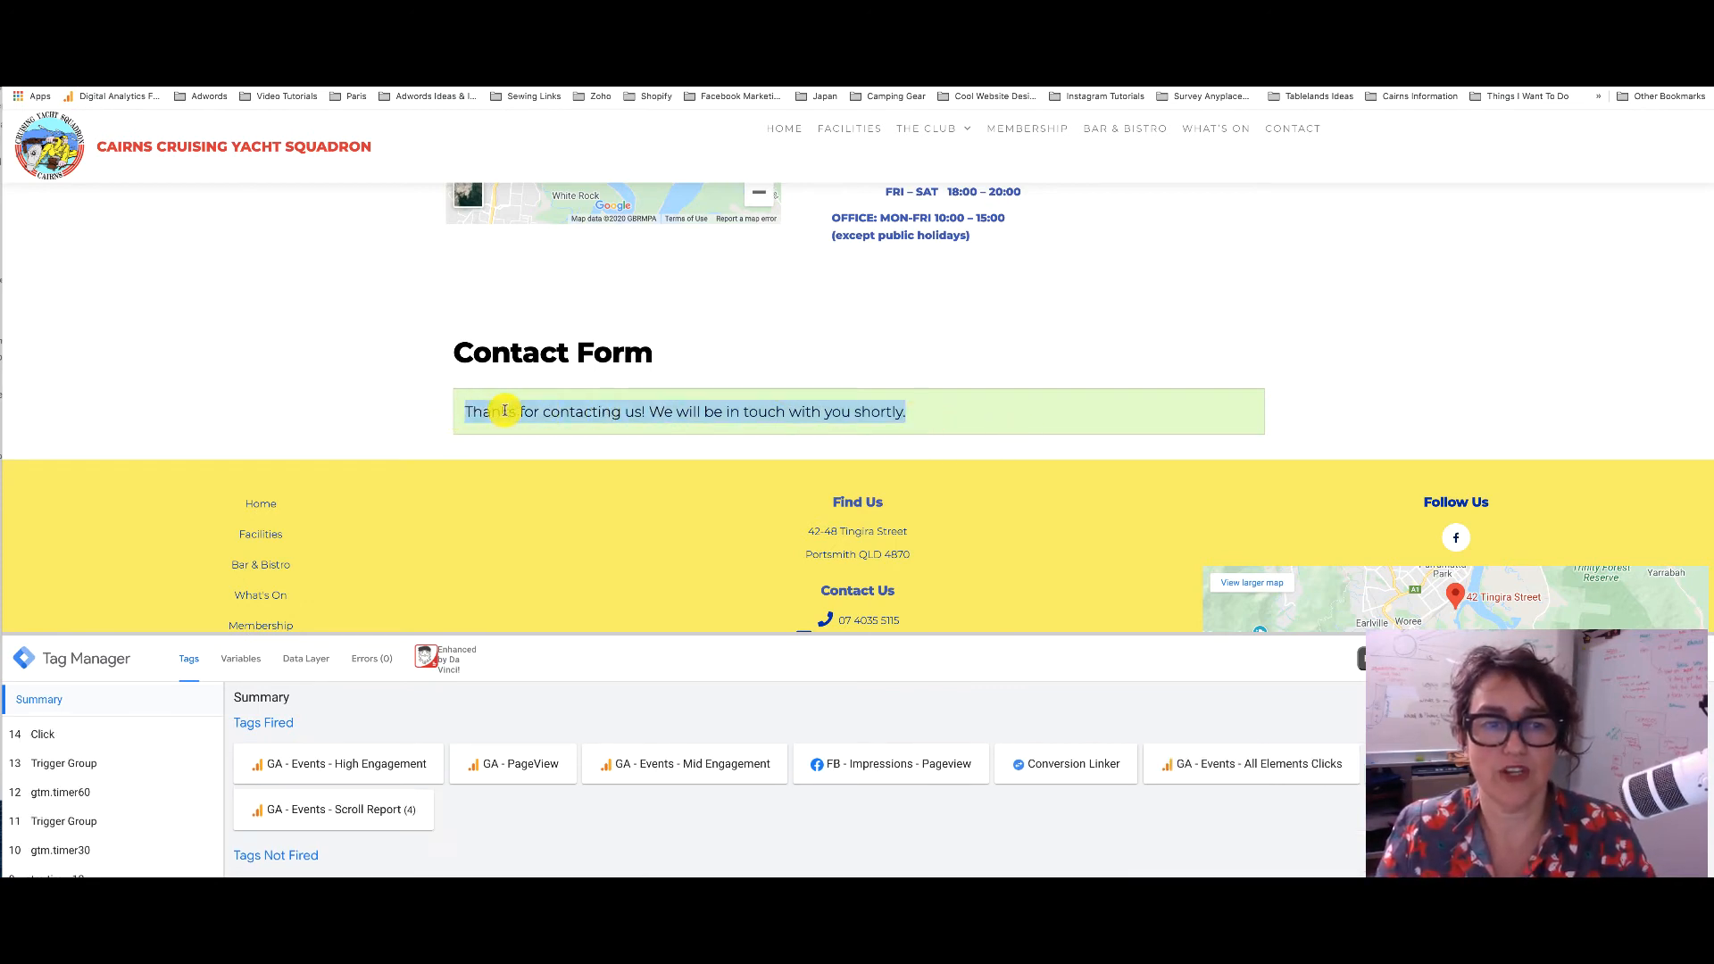
right_click(504, 411)
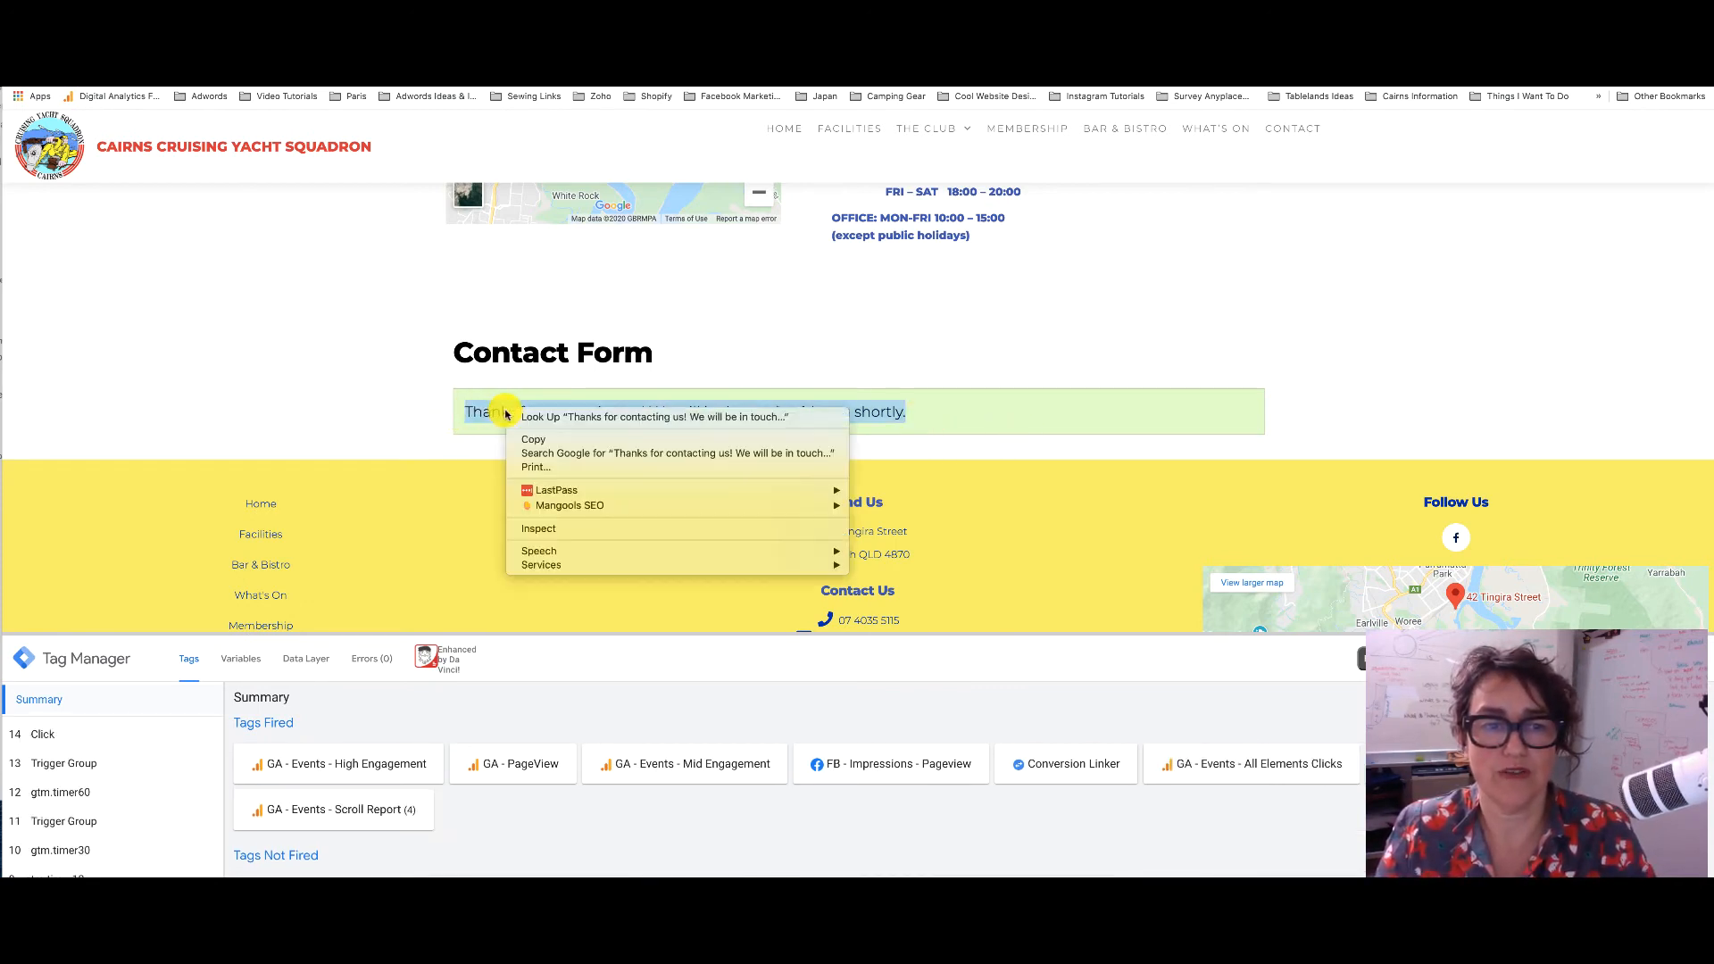
click(598, 531)
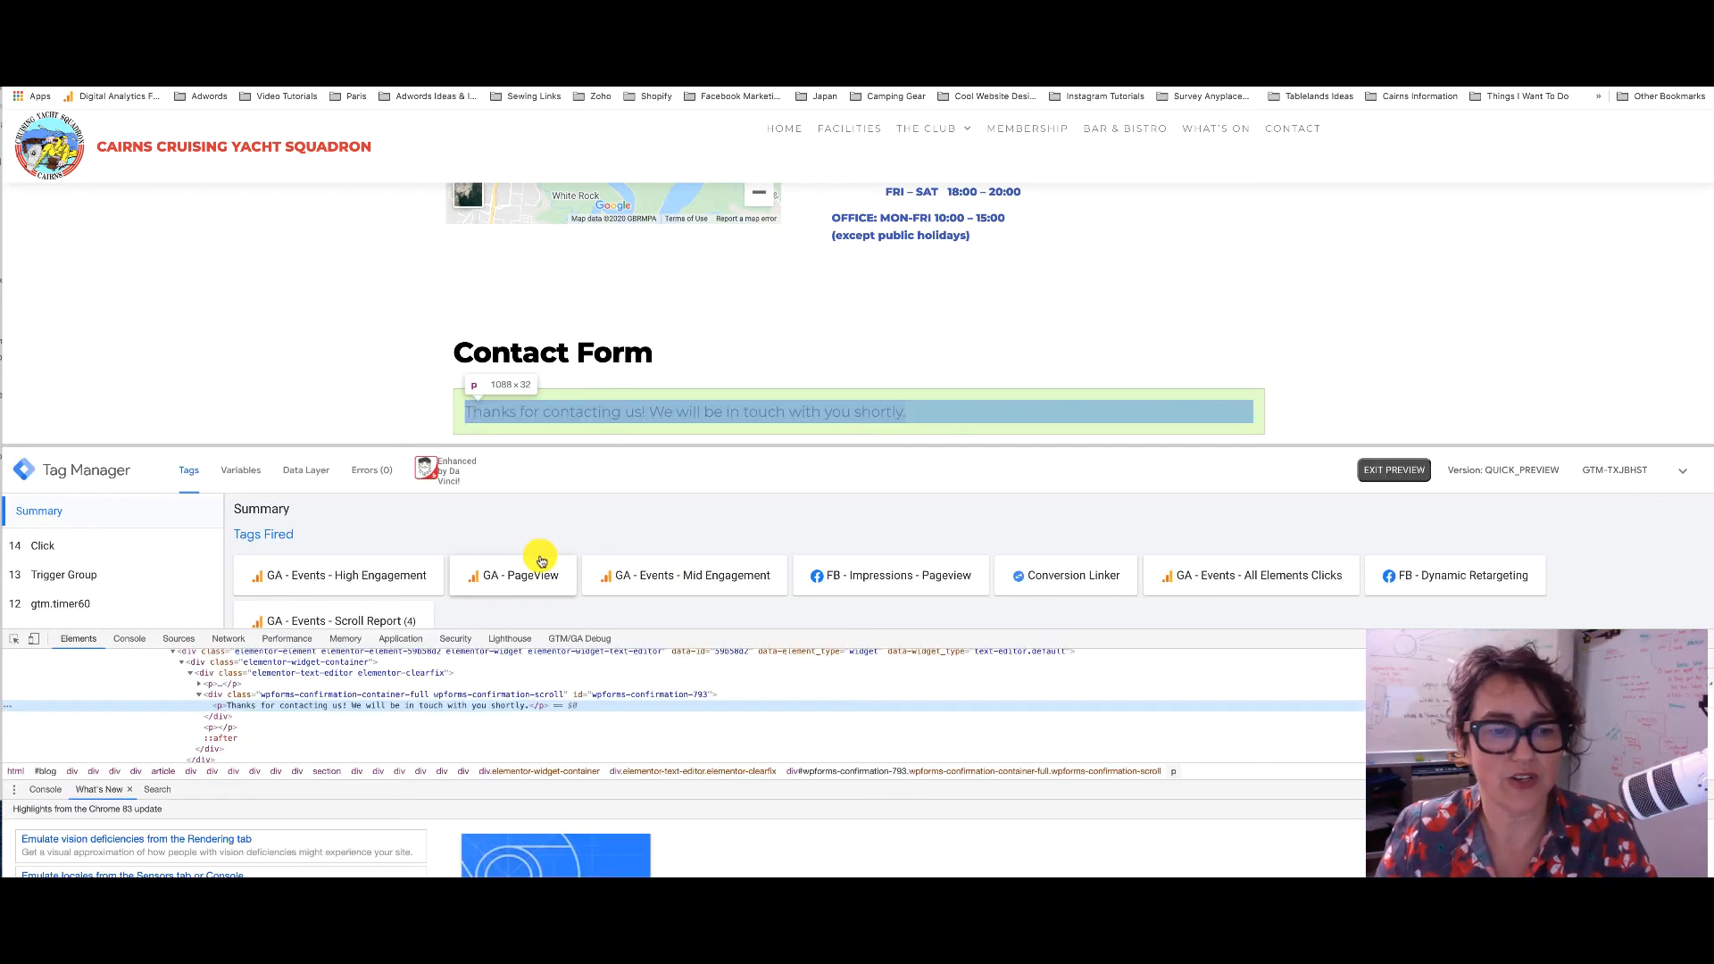
right_click(396, 708)
mouse_move(440, 761)
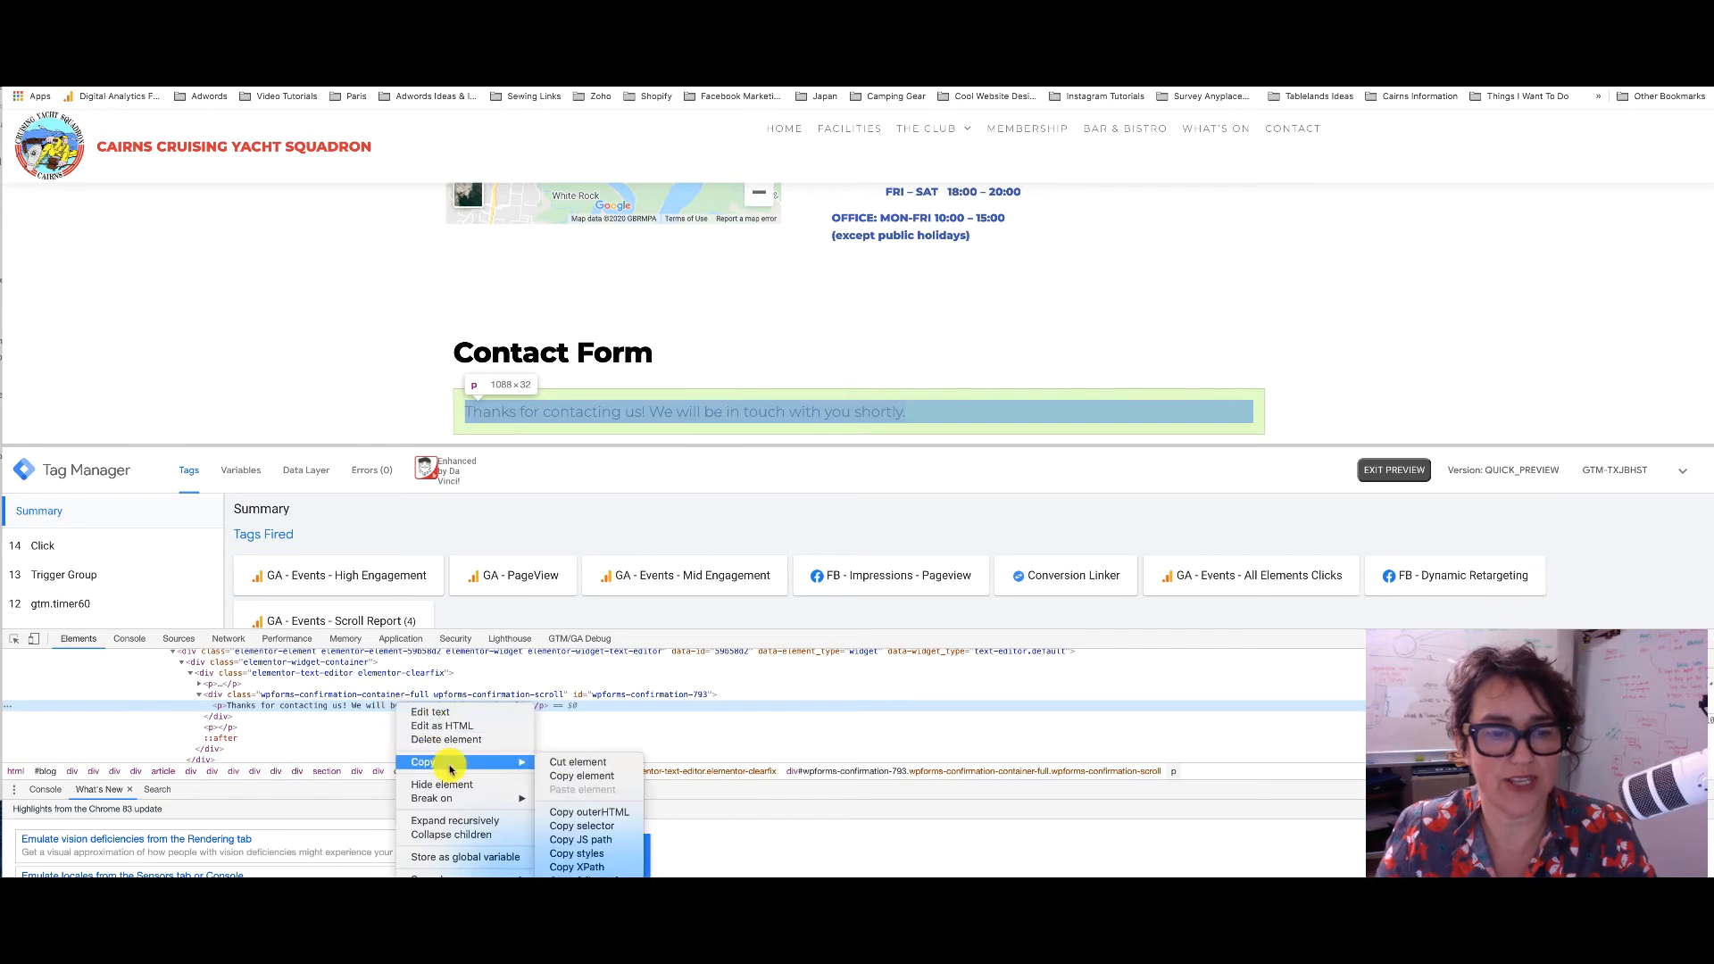
click(601, 829)
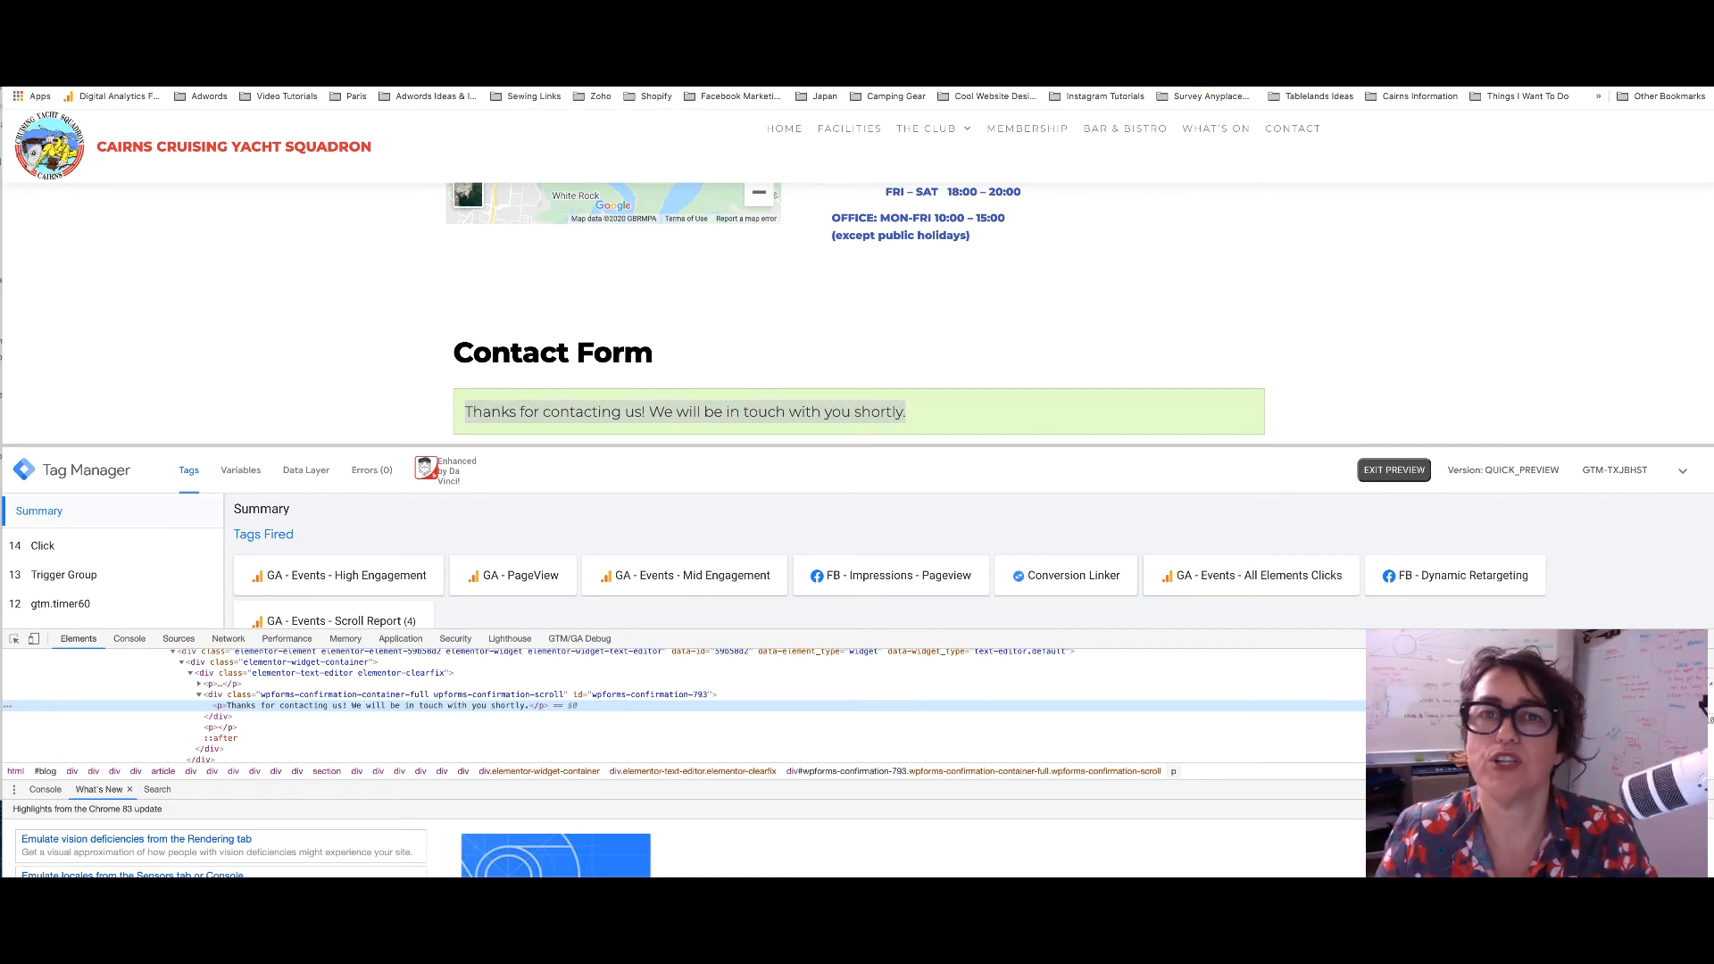
click(1183, 38)
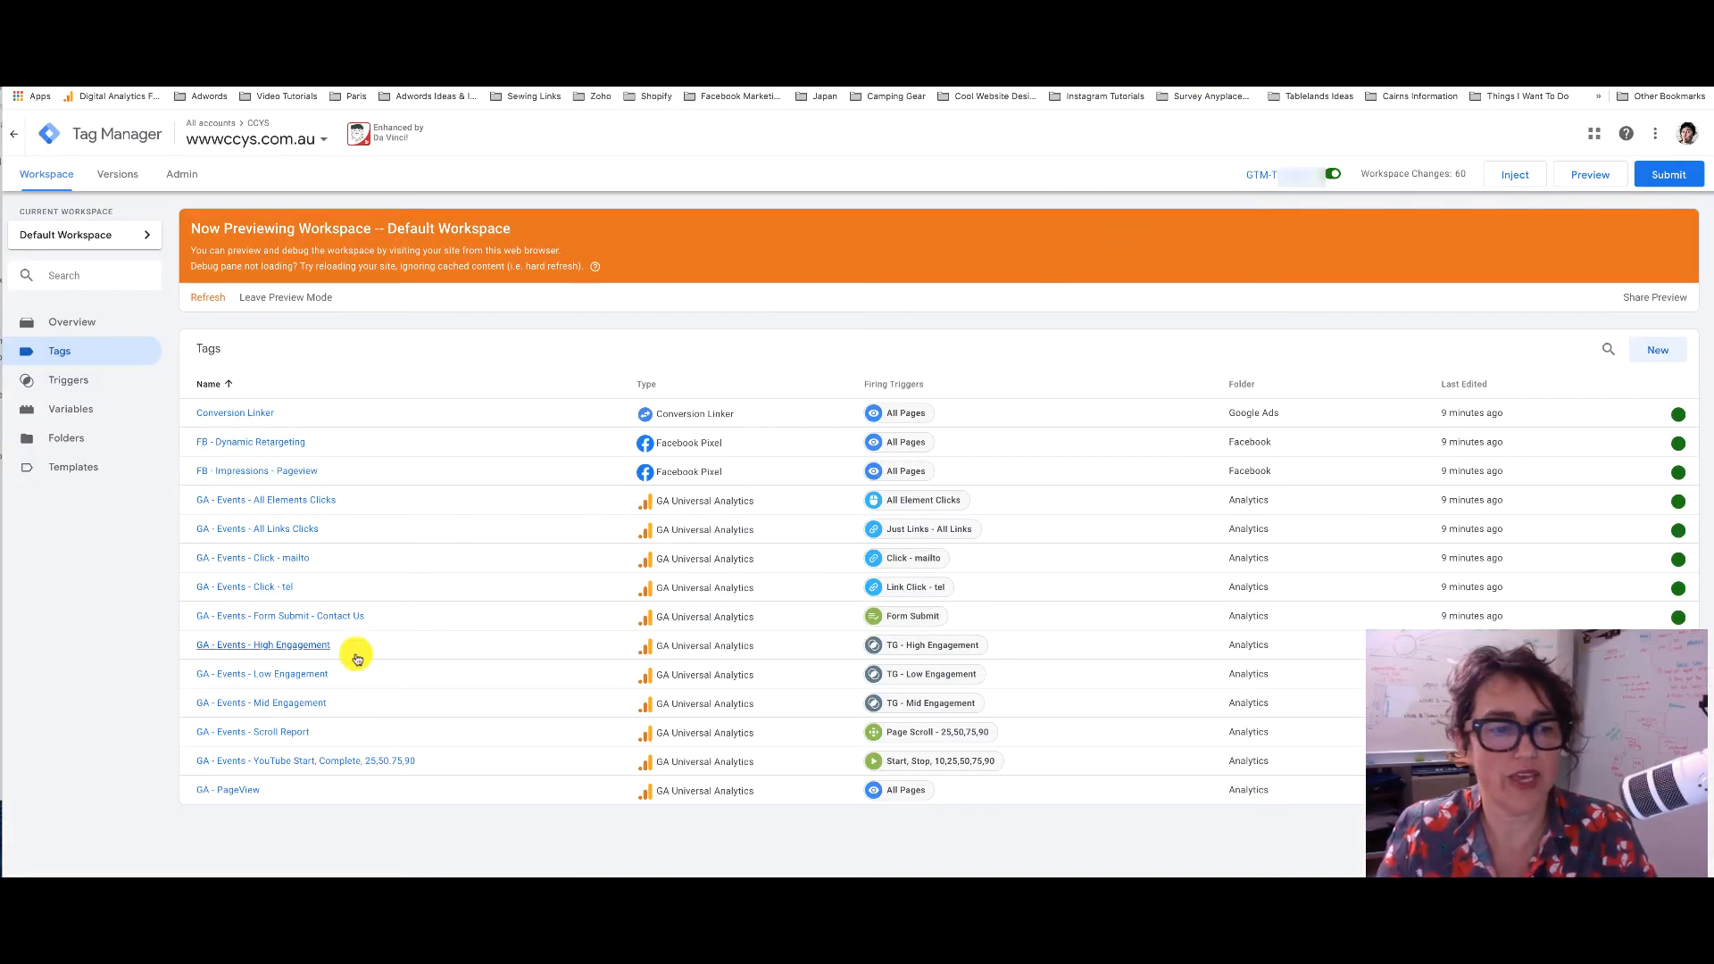
Open the Form Submit trigger configuration from the GA - Events - Form Submit - Contact Us tag
click(339, 615)
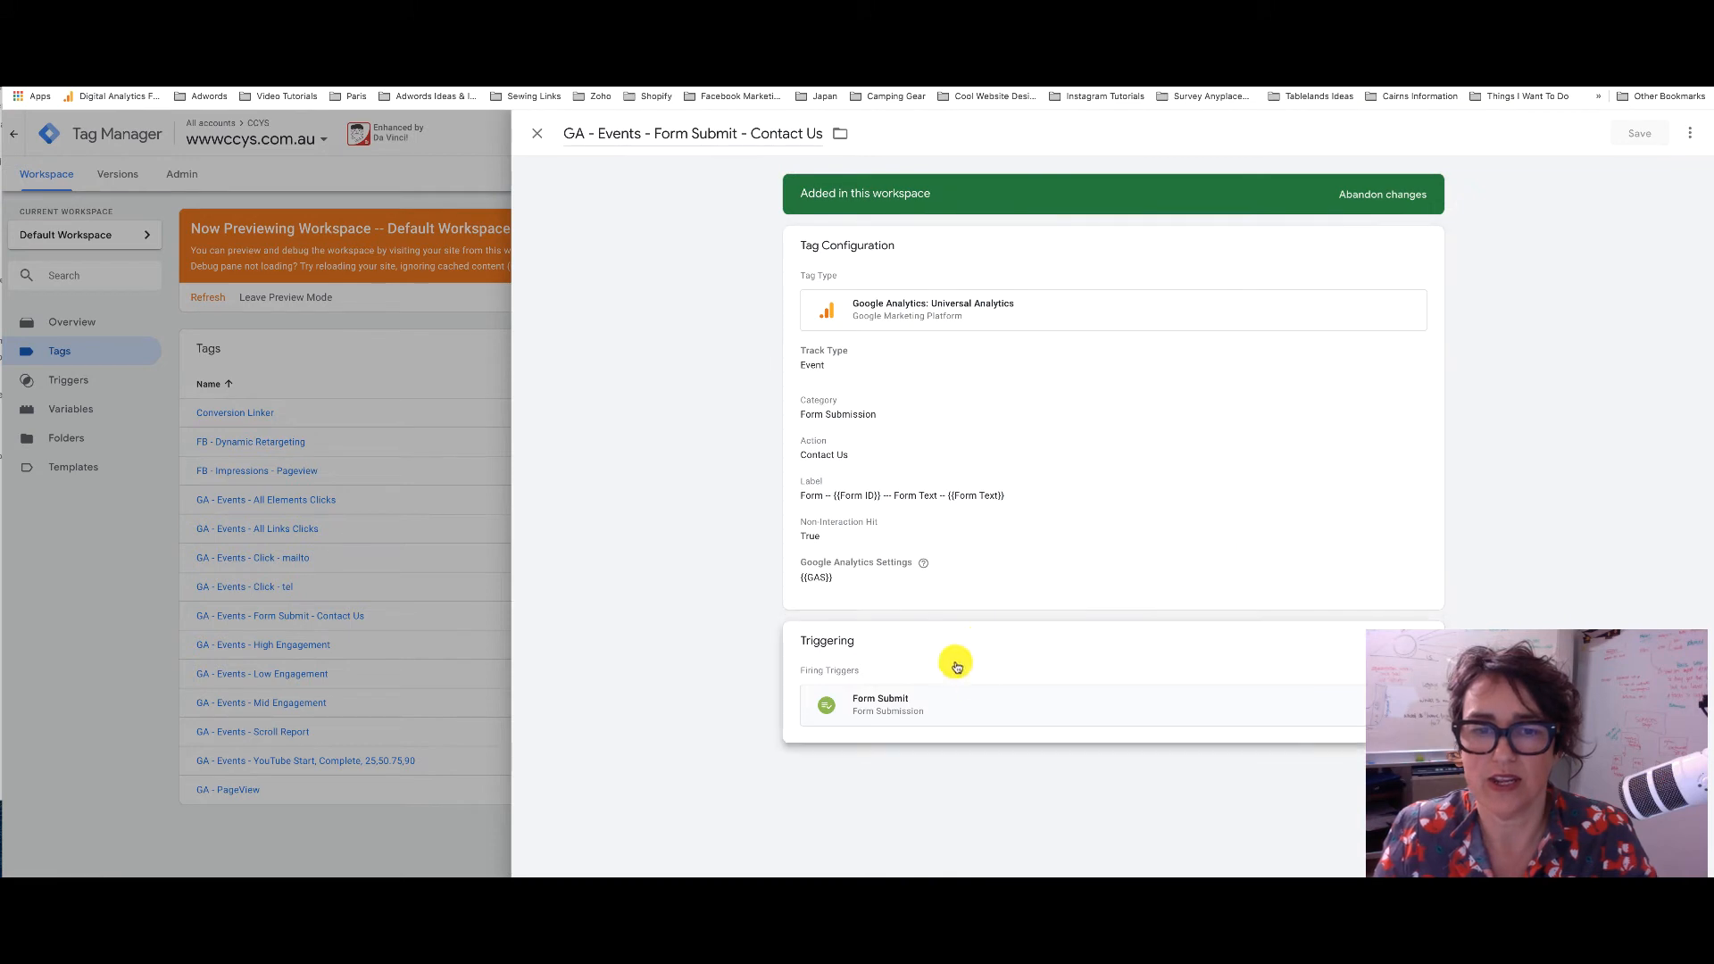
click(1085, 699)
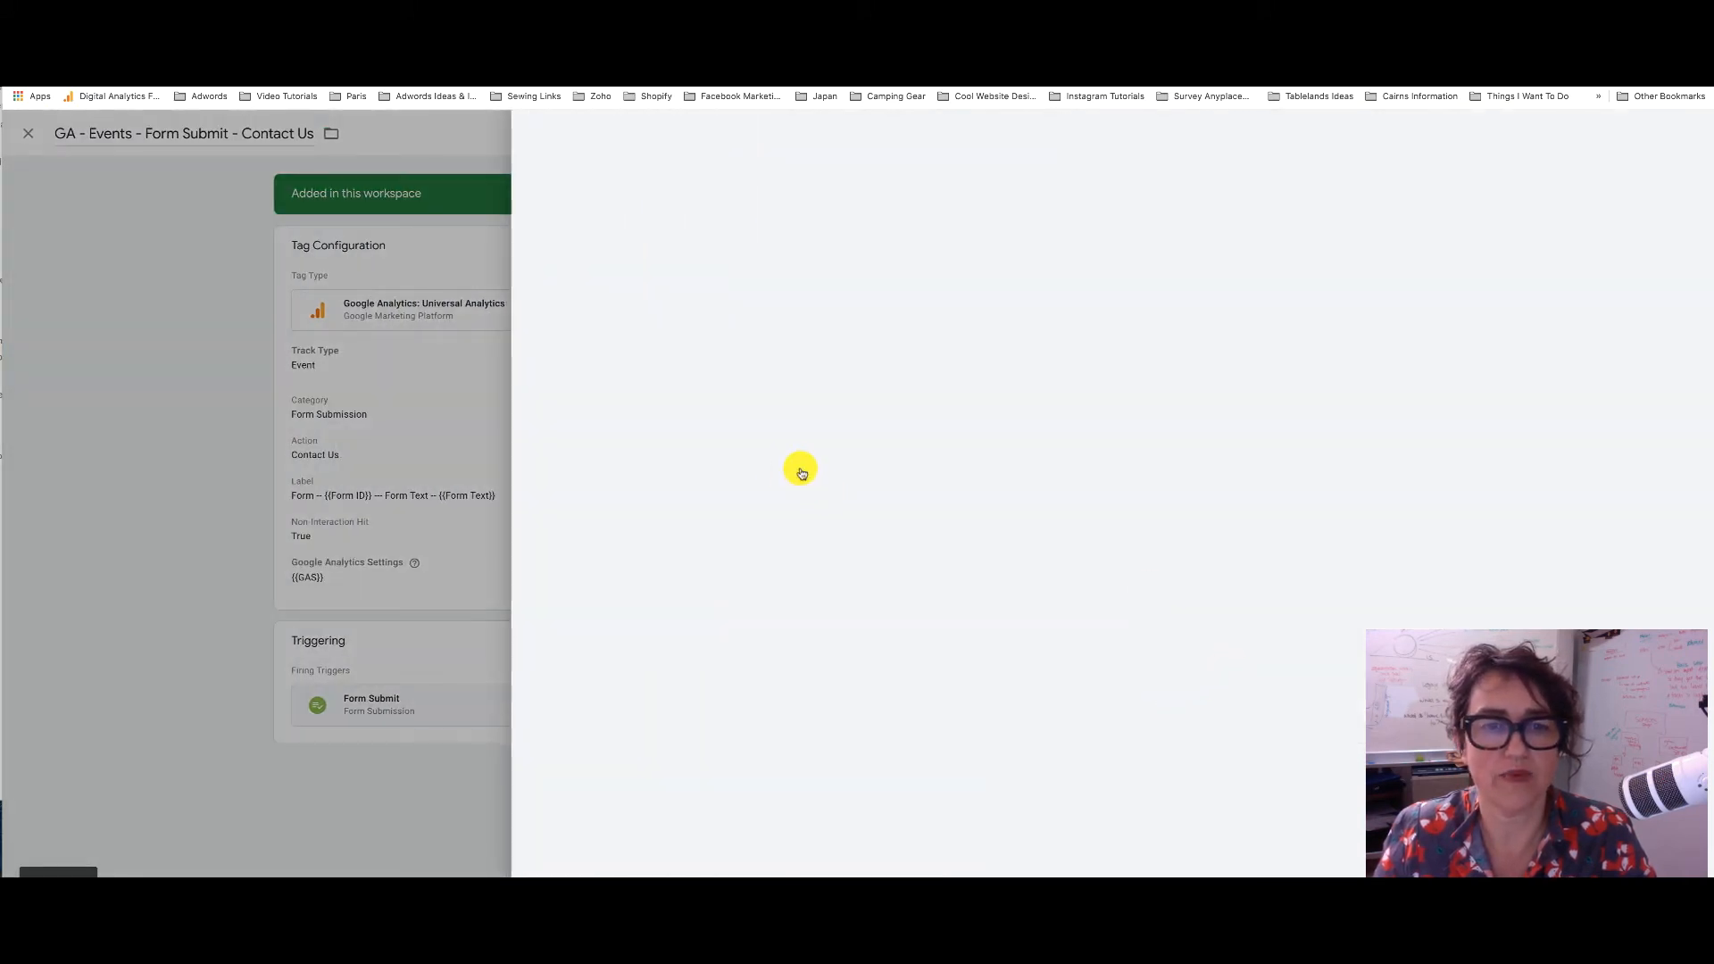
click(937, 356)
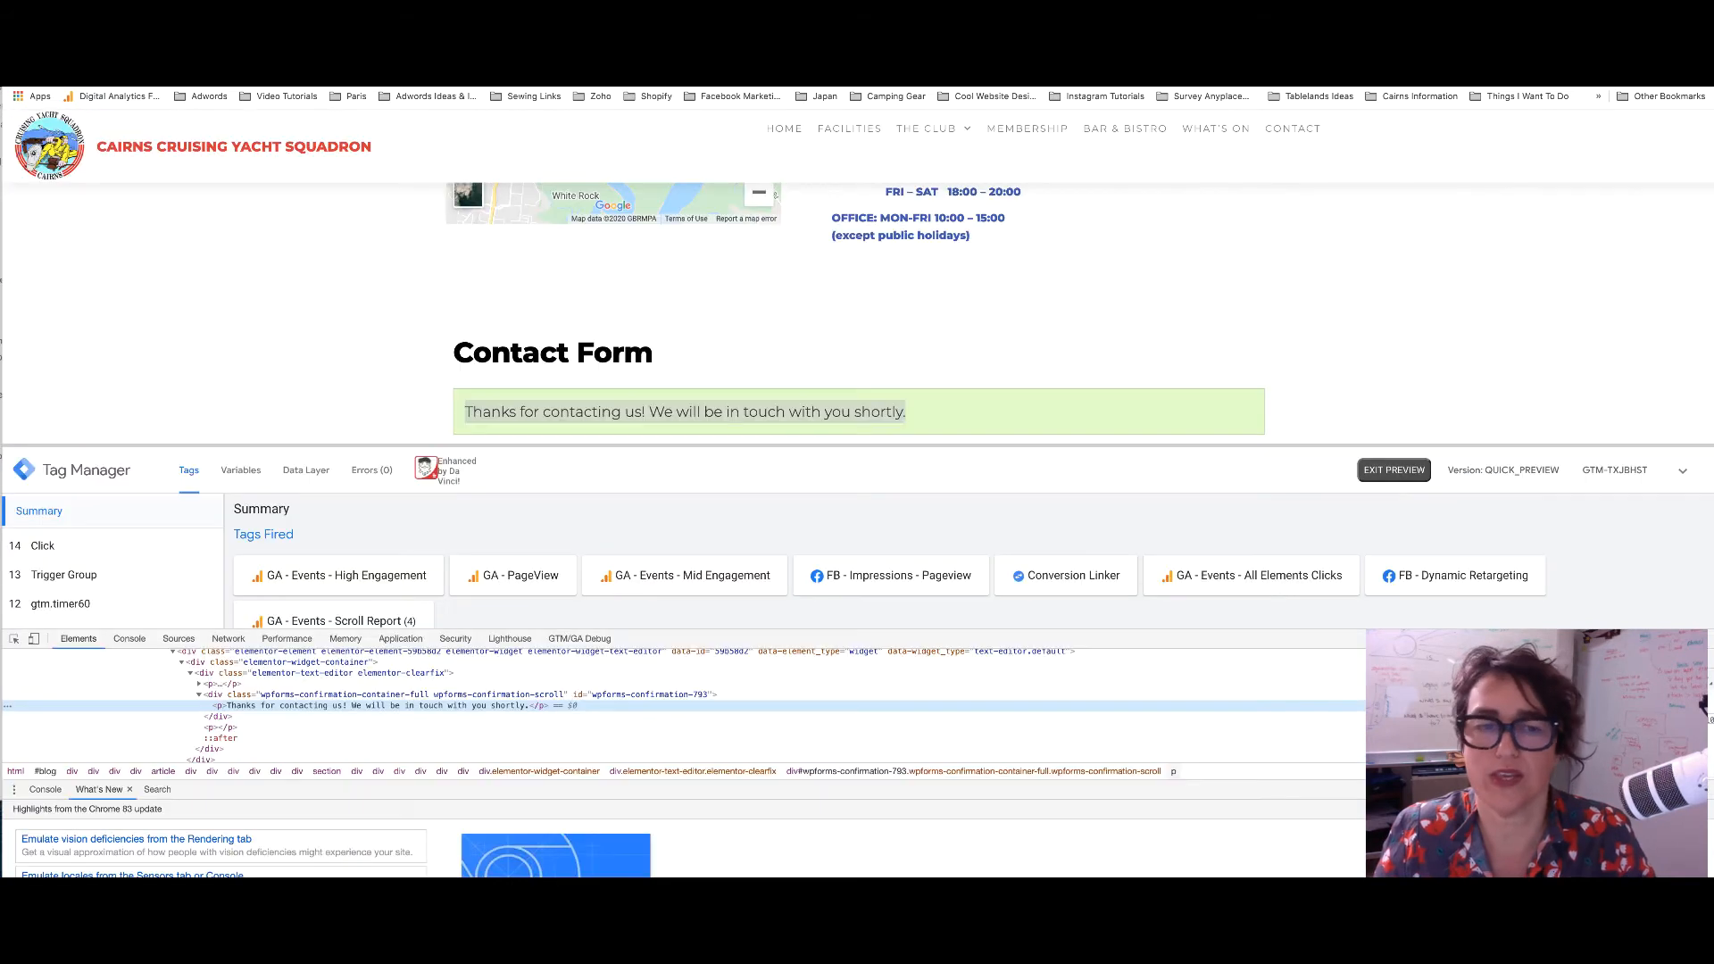
Close developer tools and browse the preview's Variables and Data Layer views
click(241, 470)
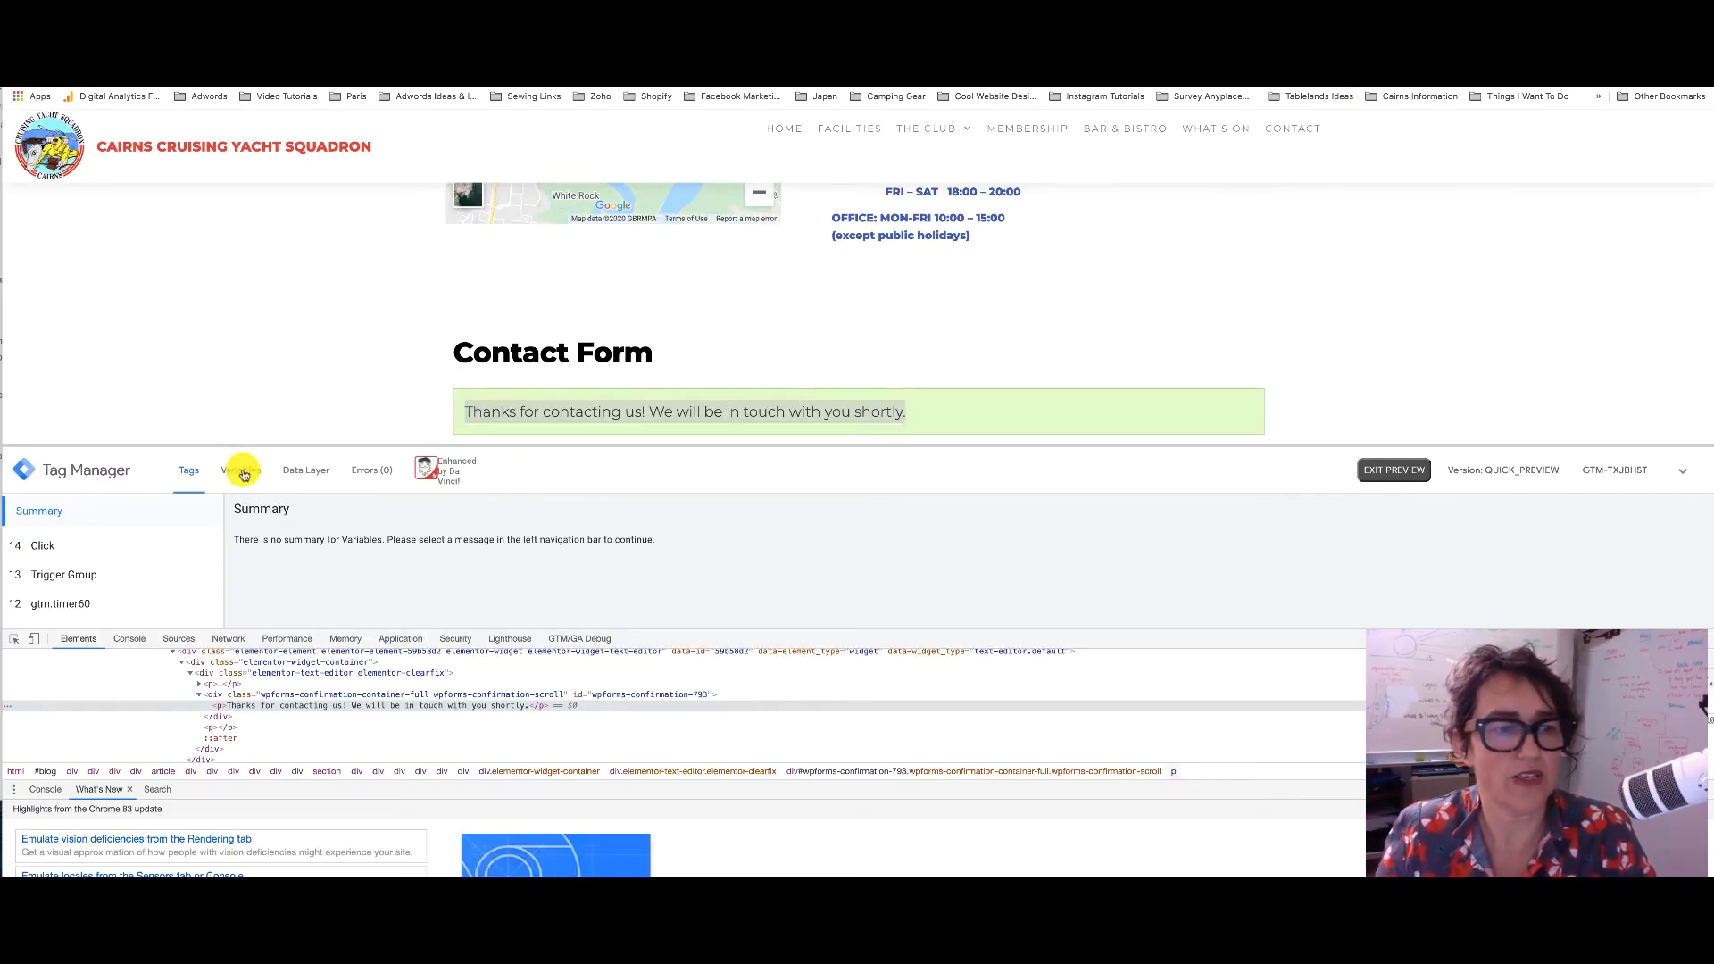
click(306, 470)
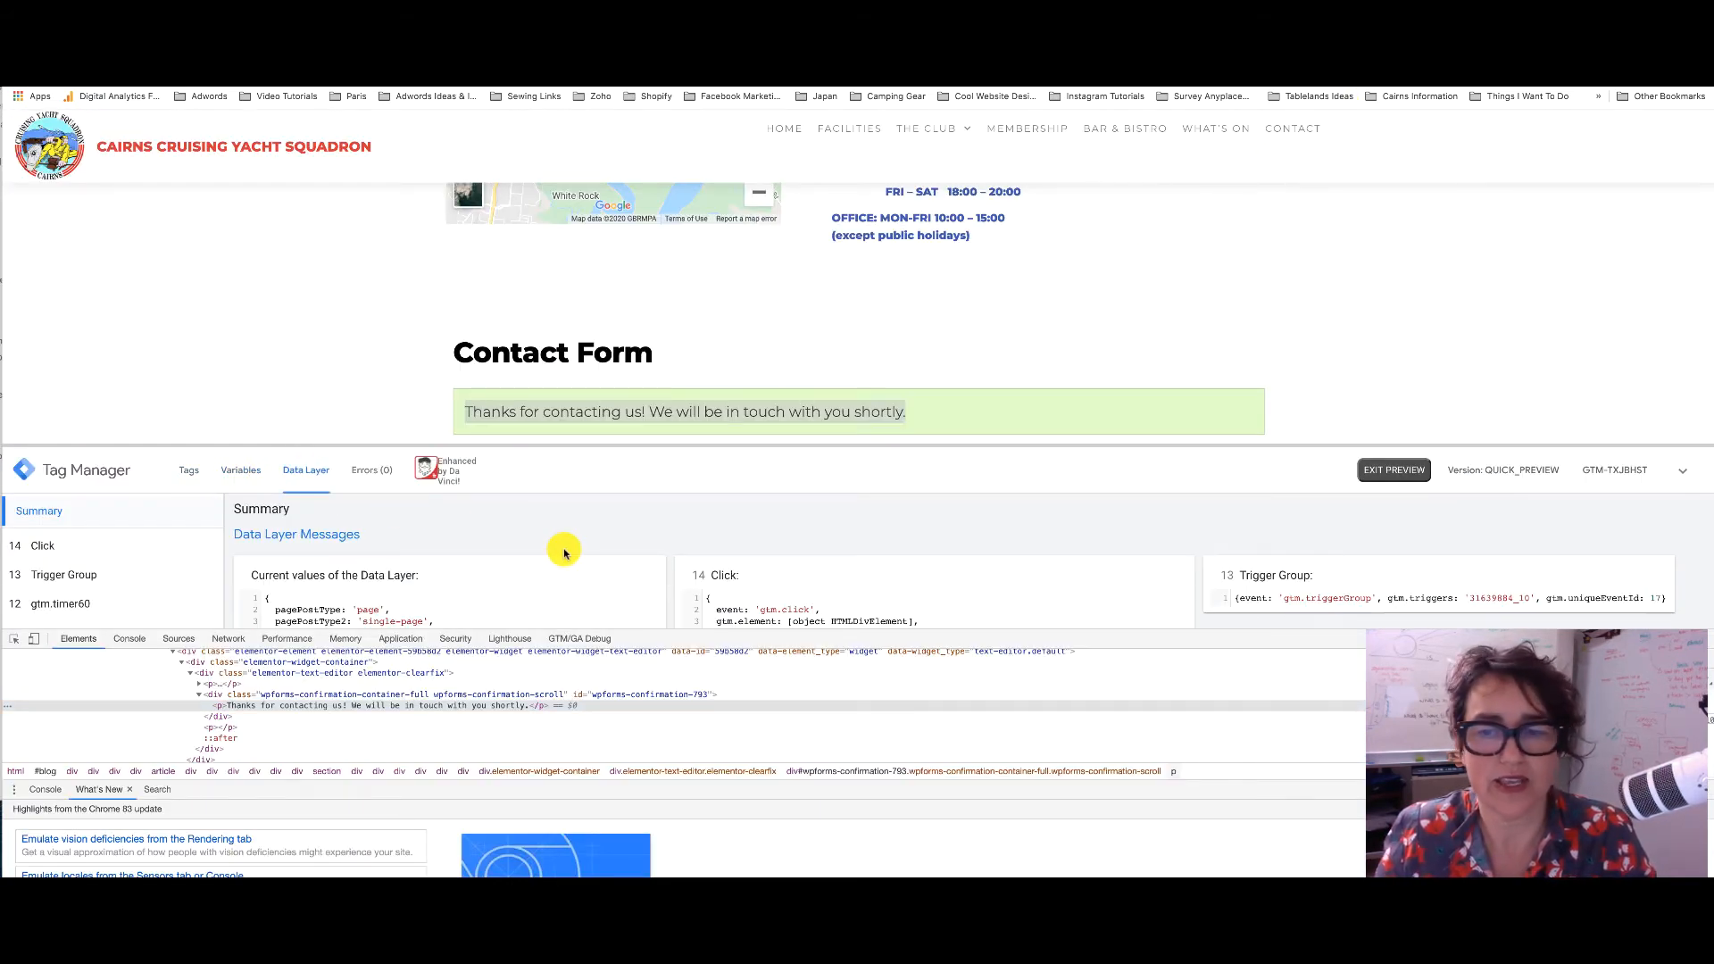
click(1705, 640)
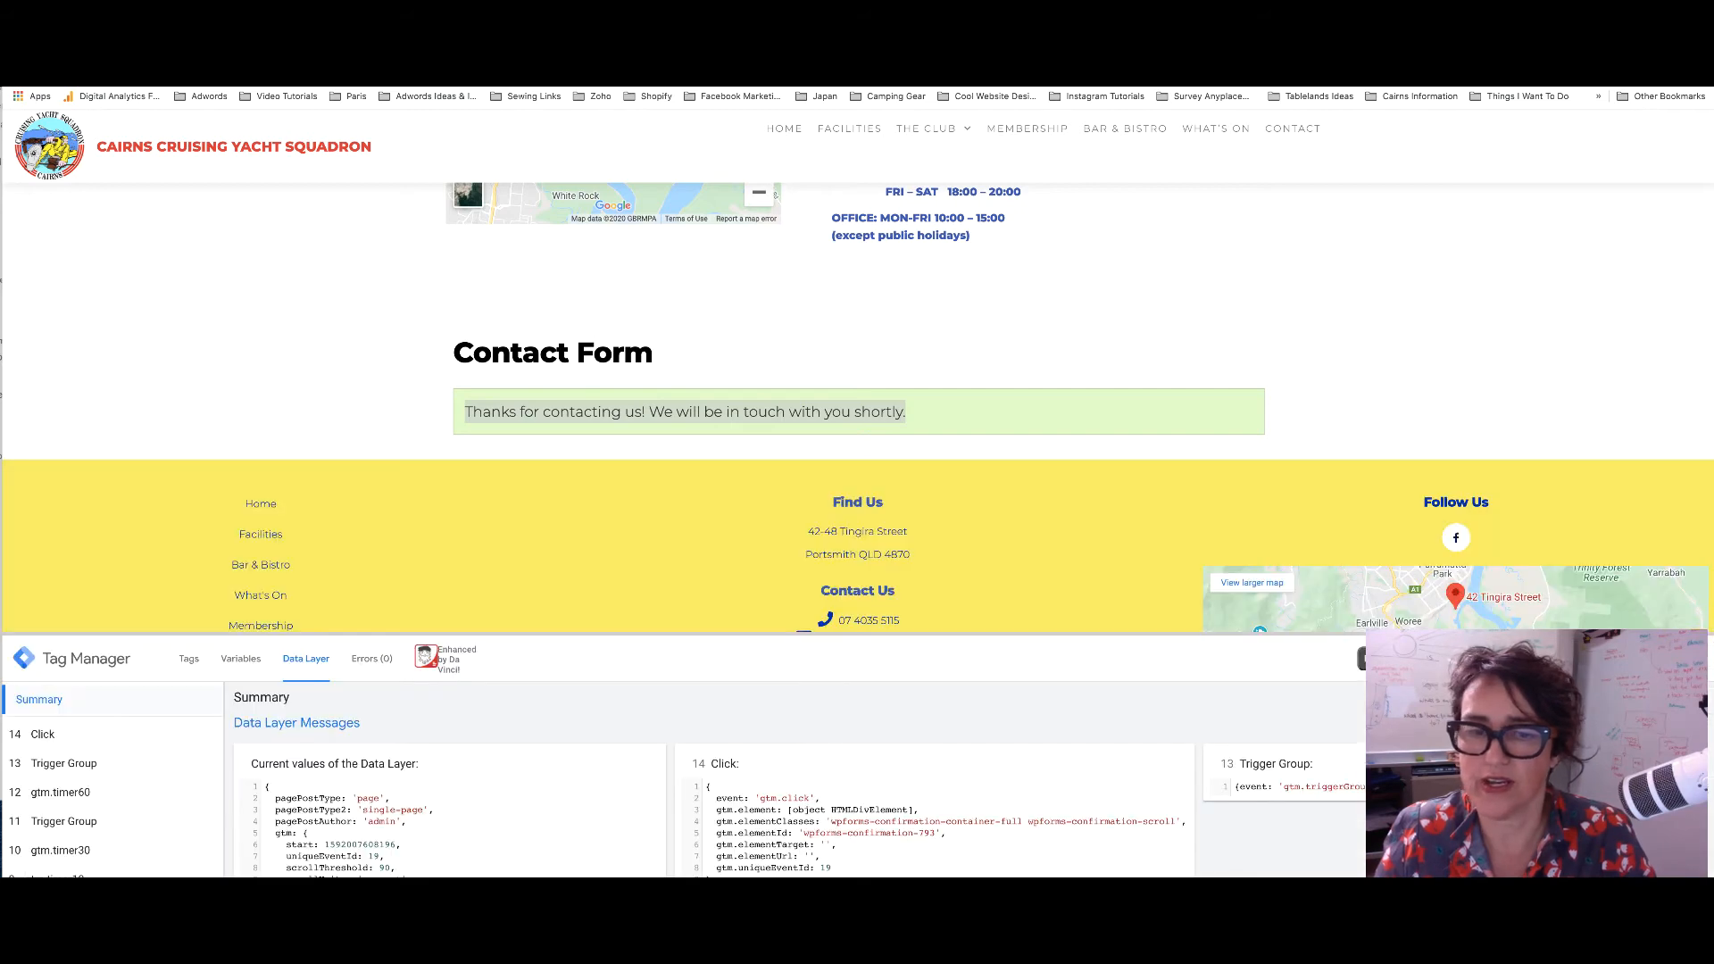
scroll(968, 709, down, 3)
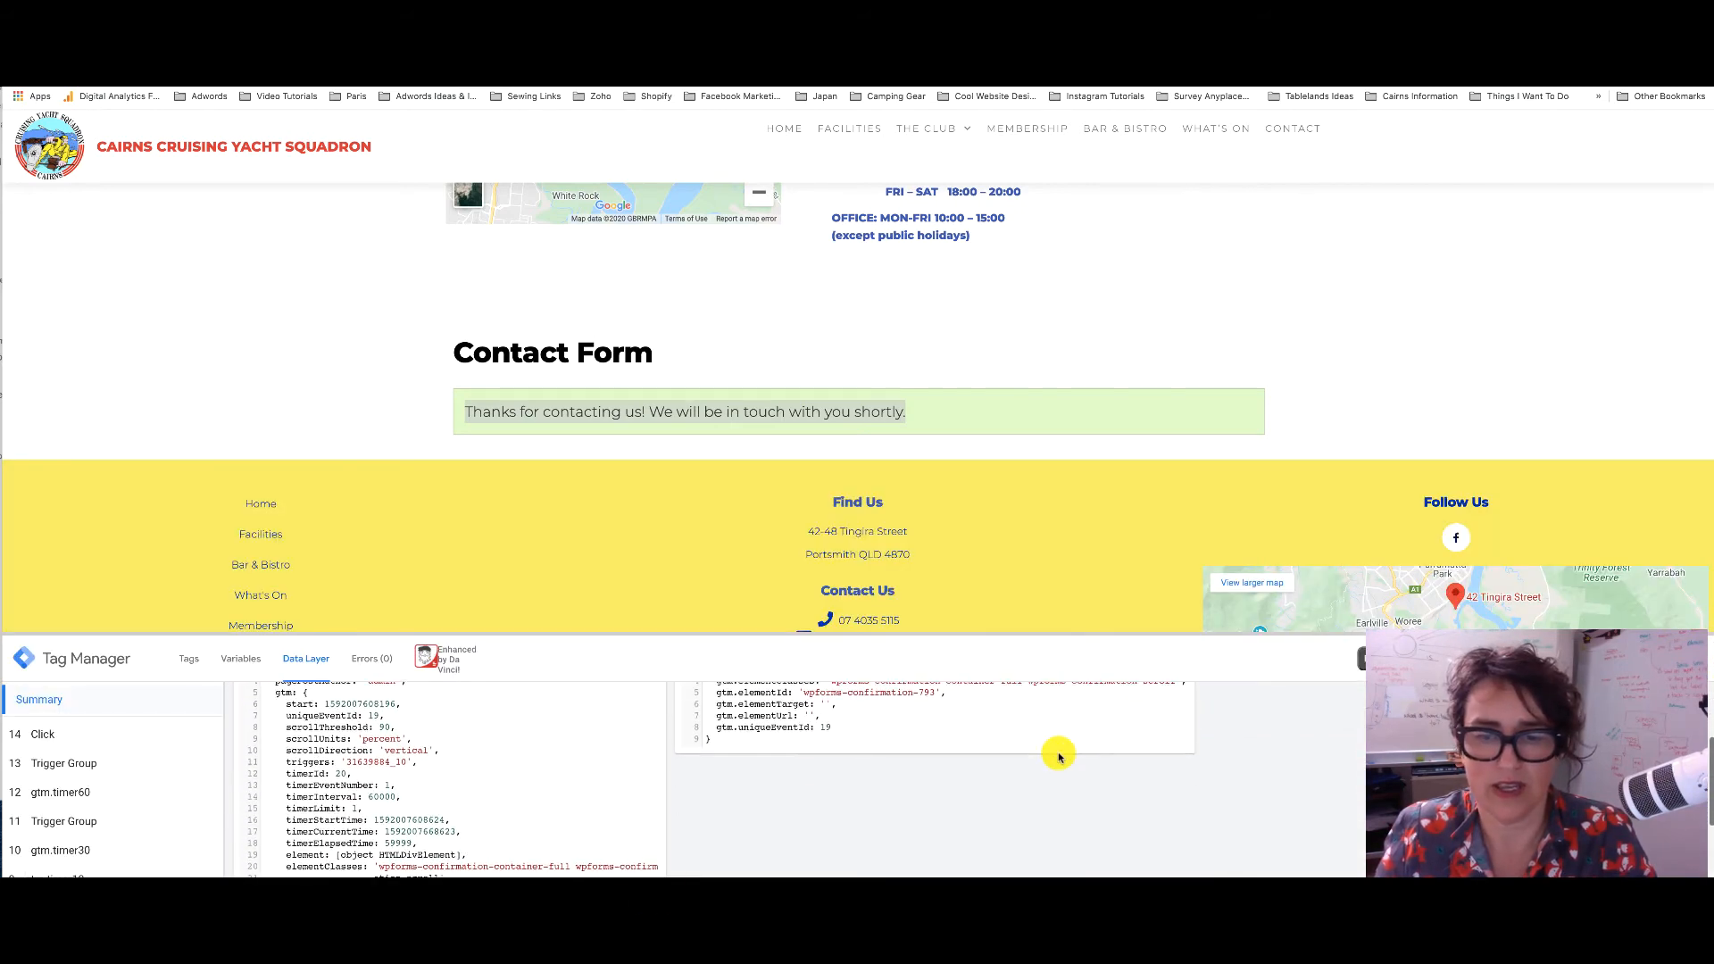
scroll(1077, 770, down, 5)
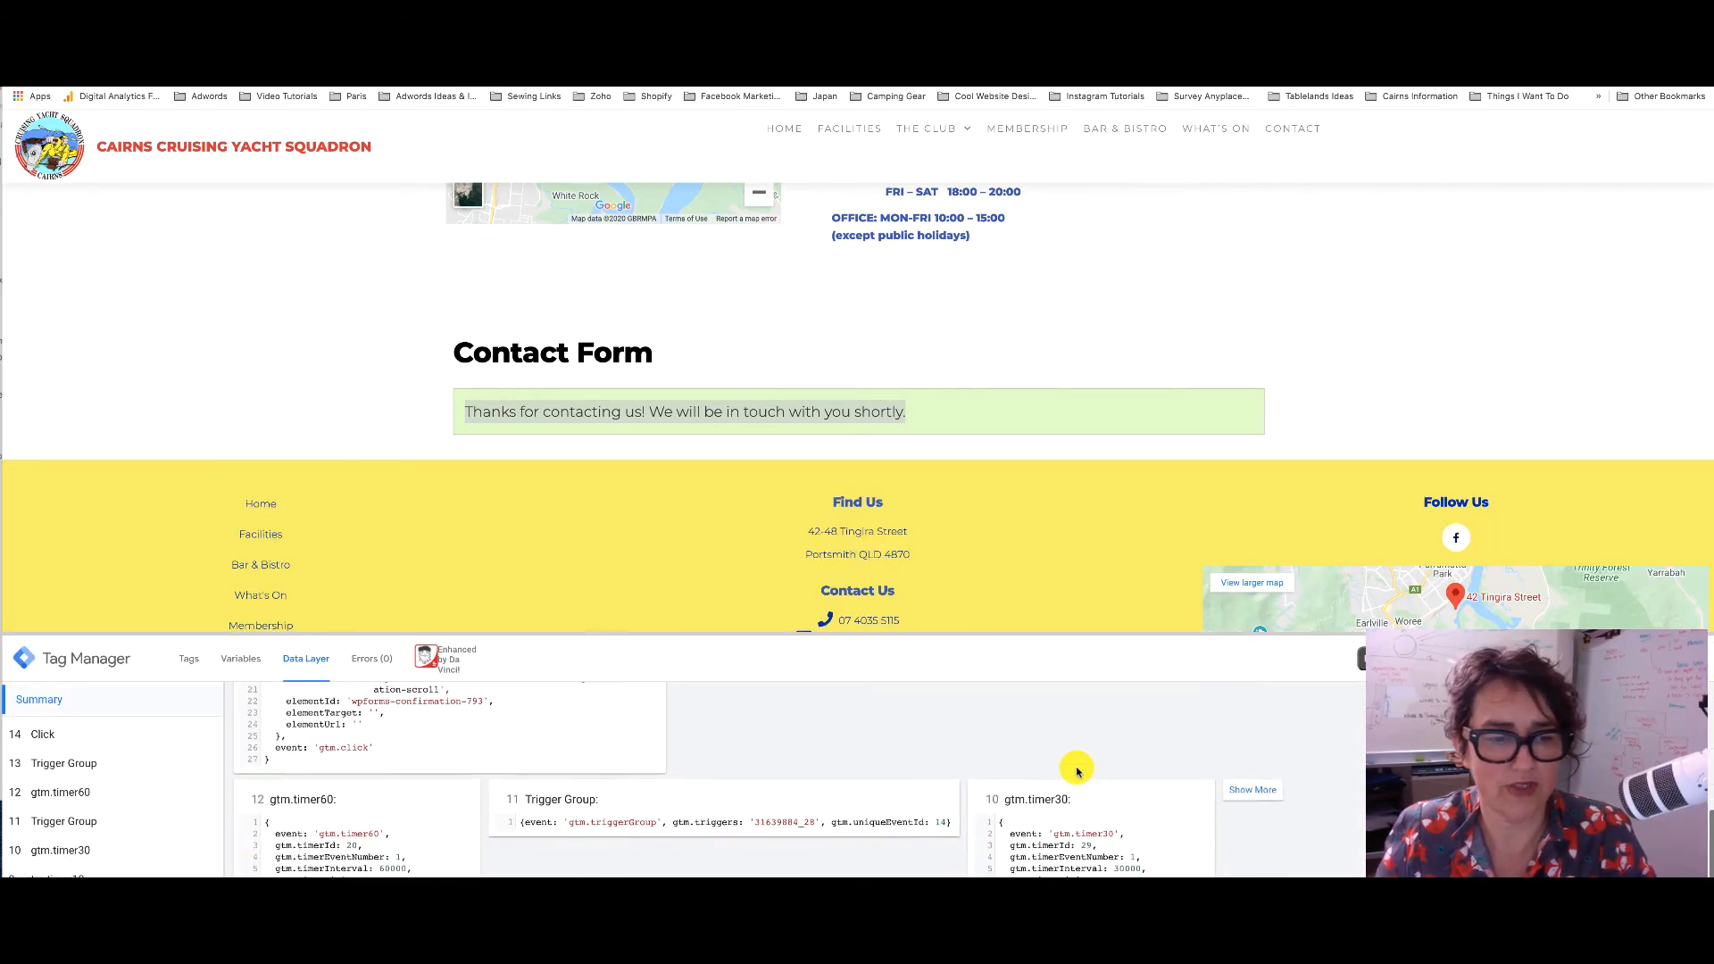
scroll(1077, 770, up, 8)
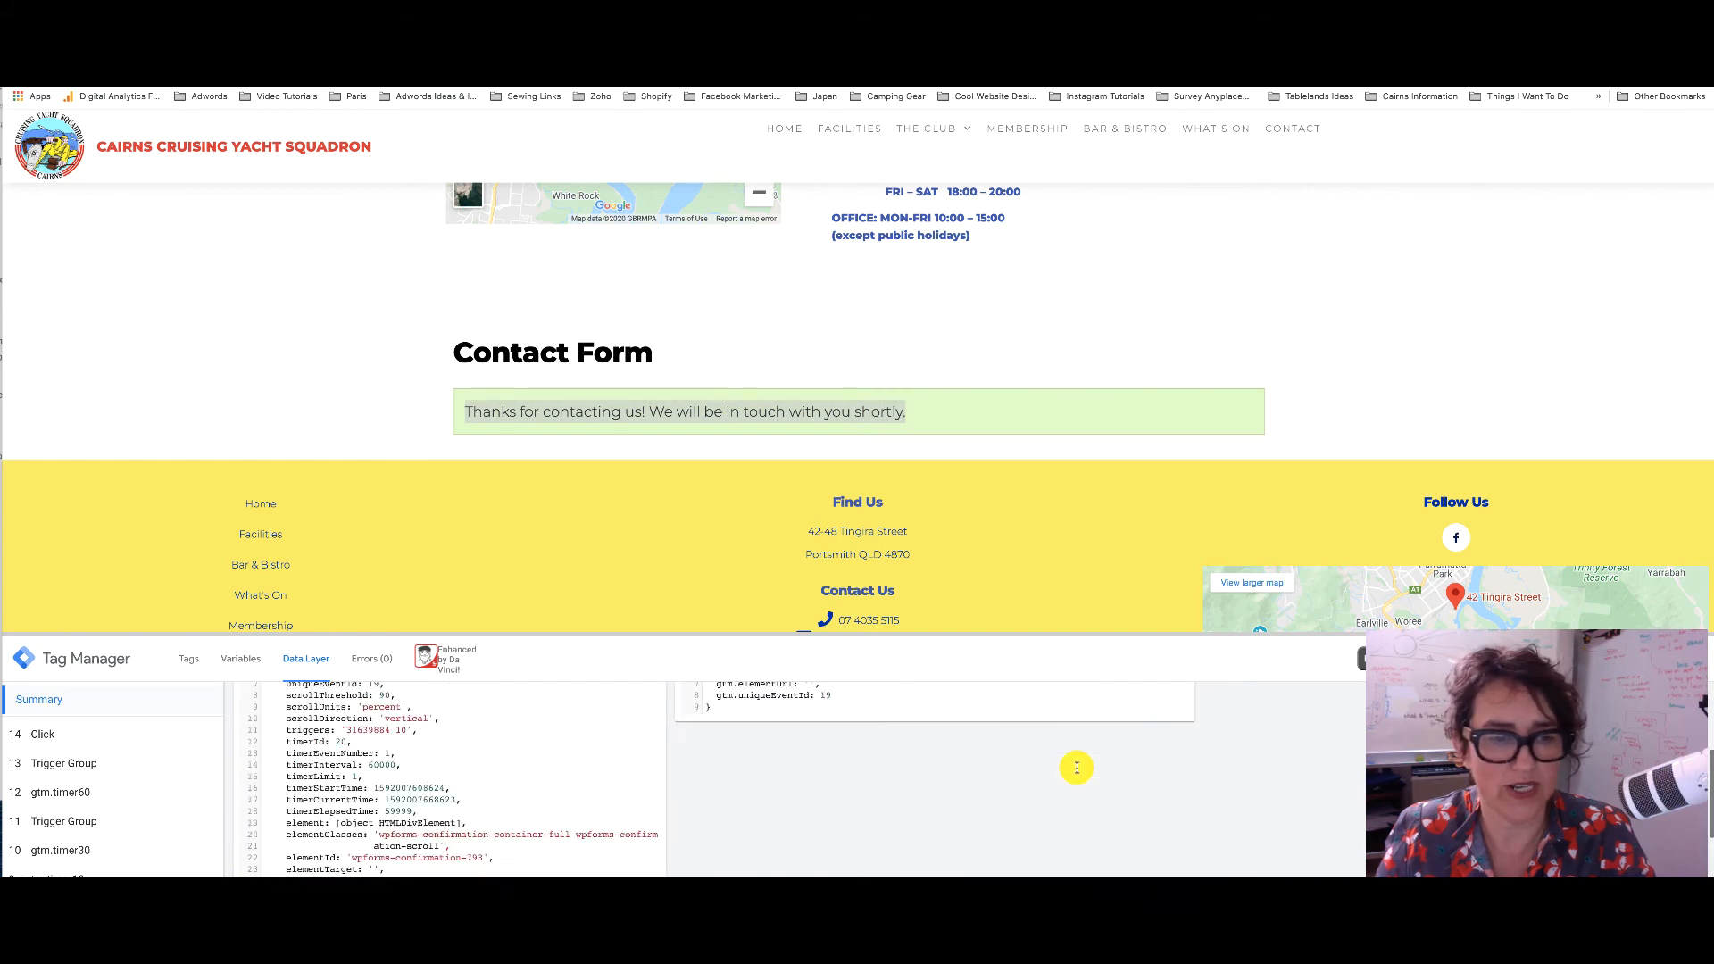
Find the Click event's Click ID value, wpforms-confirmation-793, in the preview variables
click(239, 658)
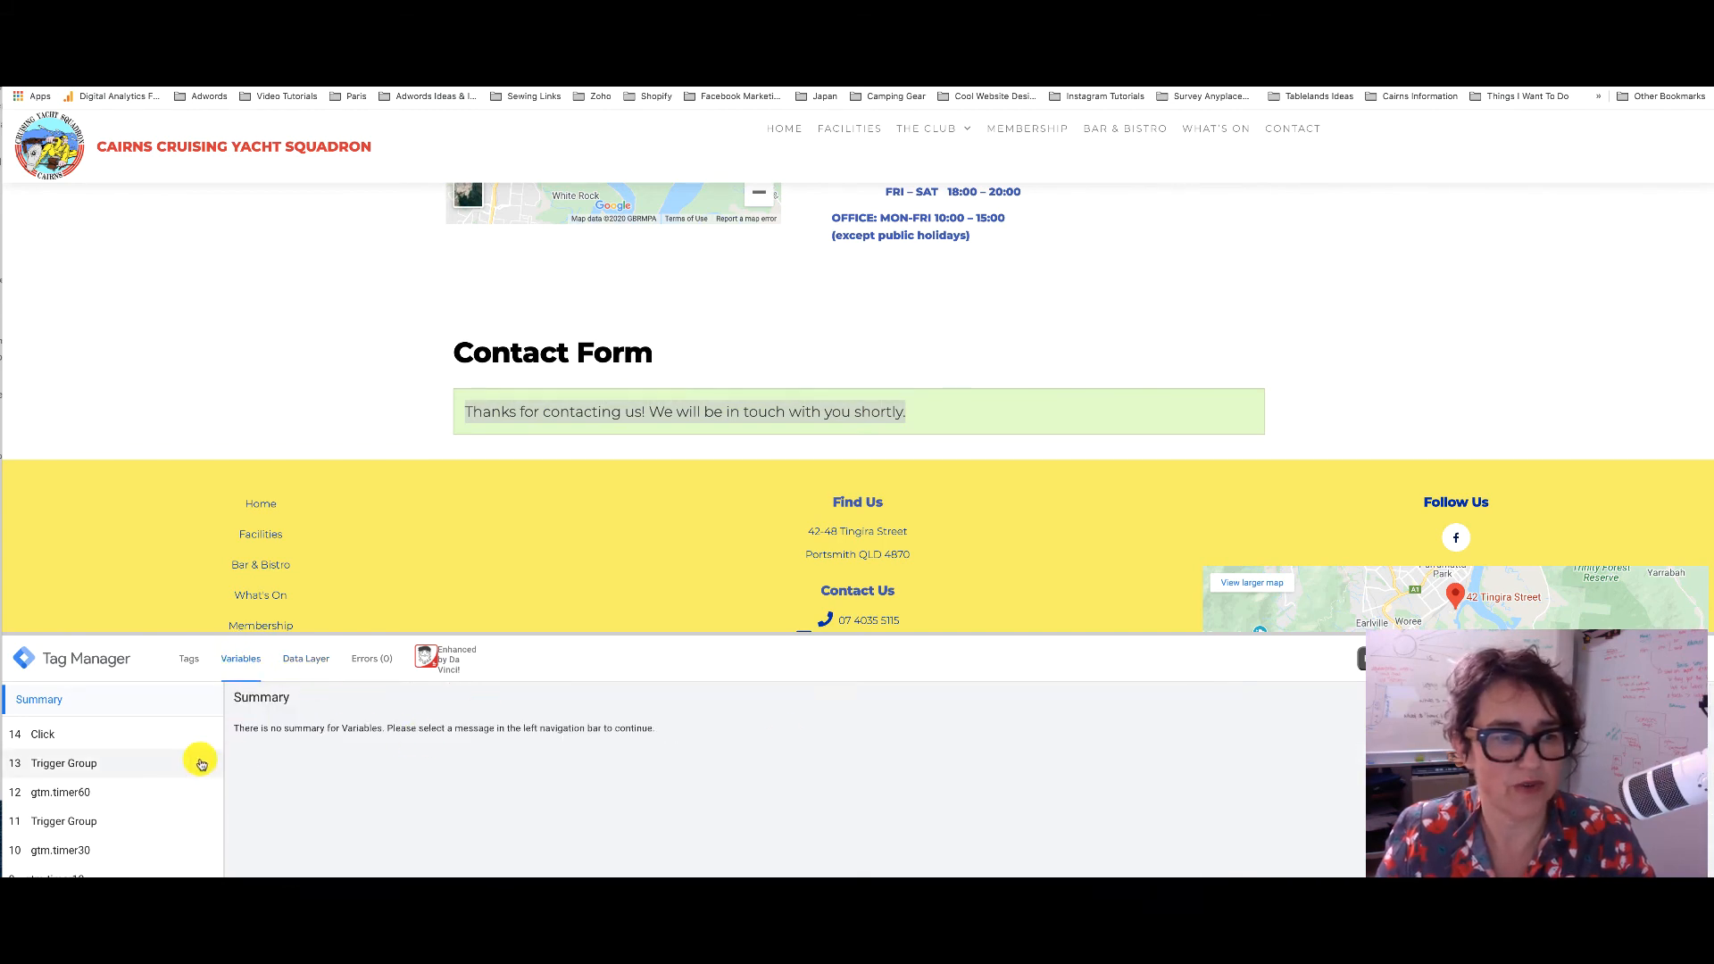
click(80, 737)
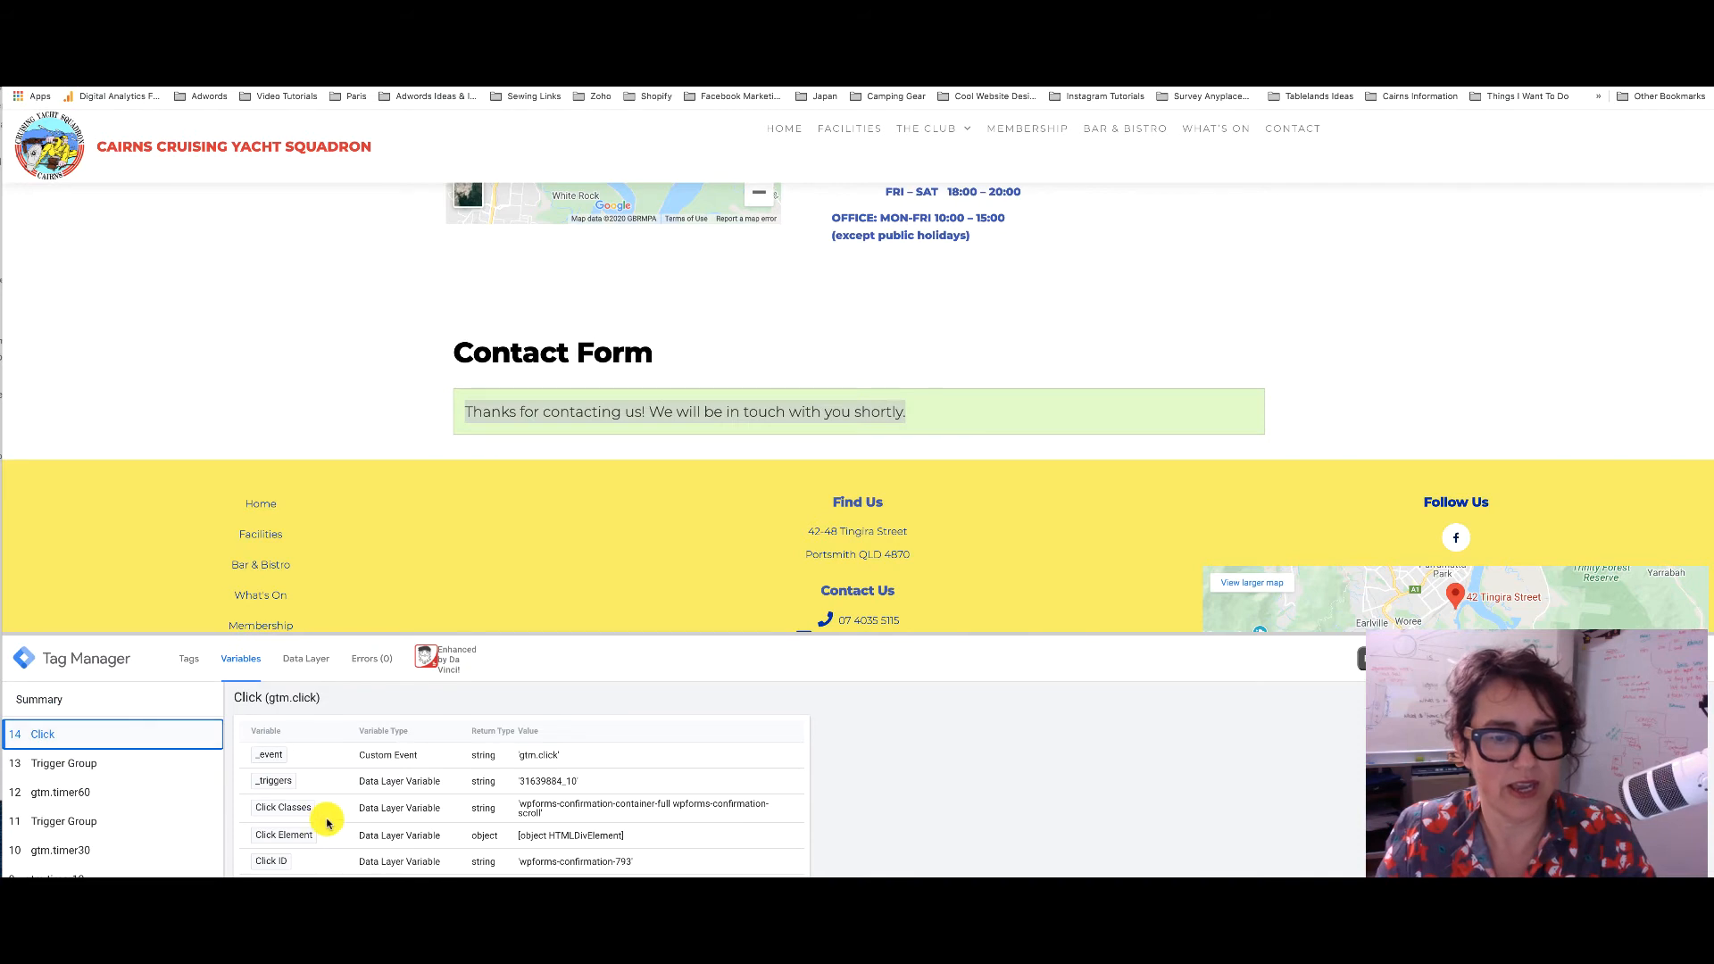
scroll(326, 823, down, 3)
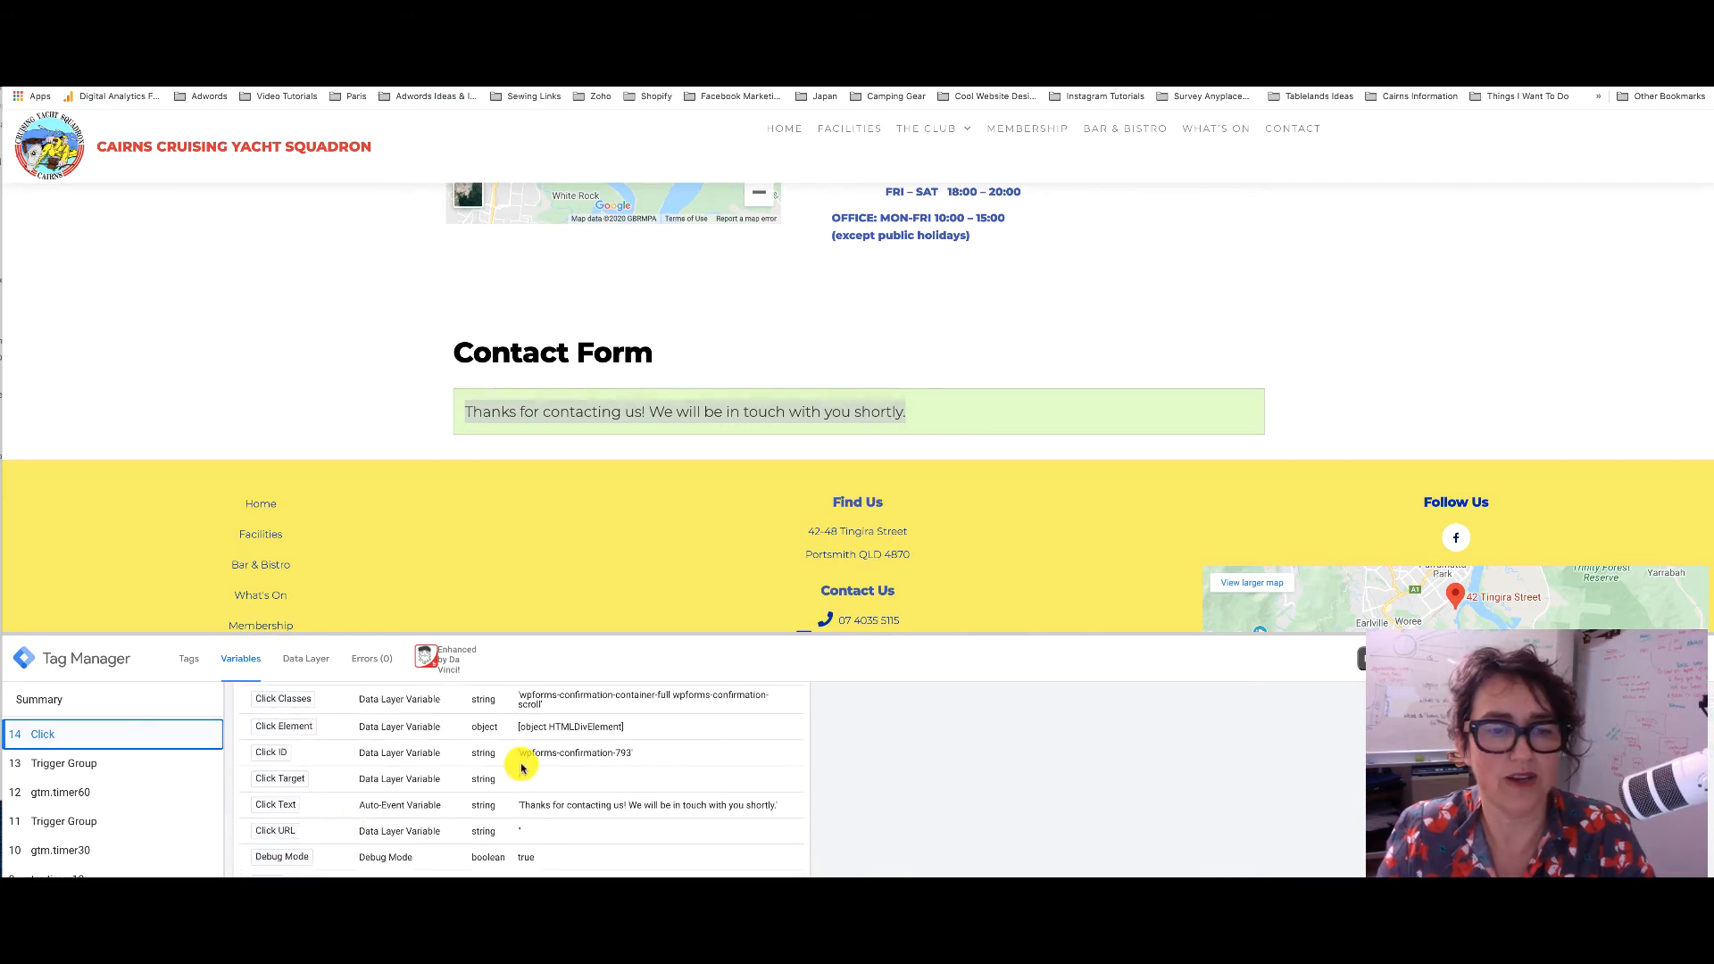
scroll(589, 761, down, 2)
scroll(589, 762, down, 4)
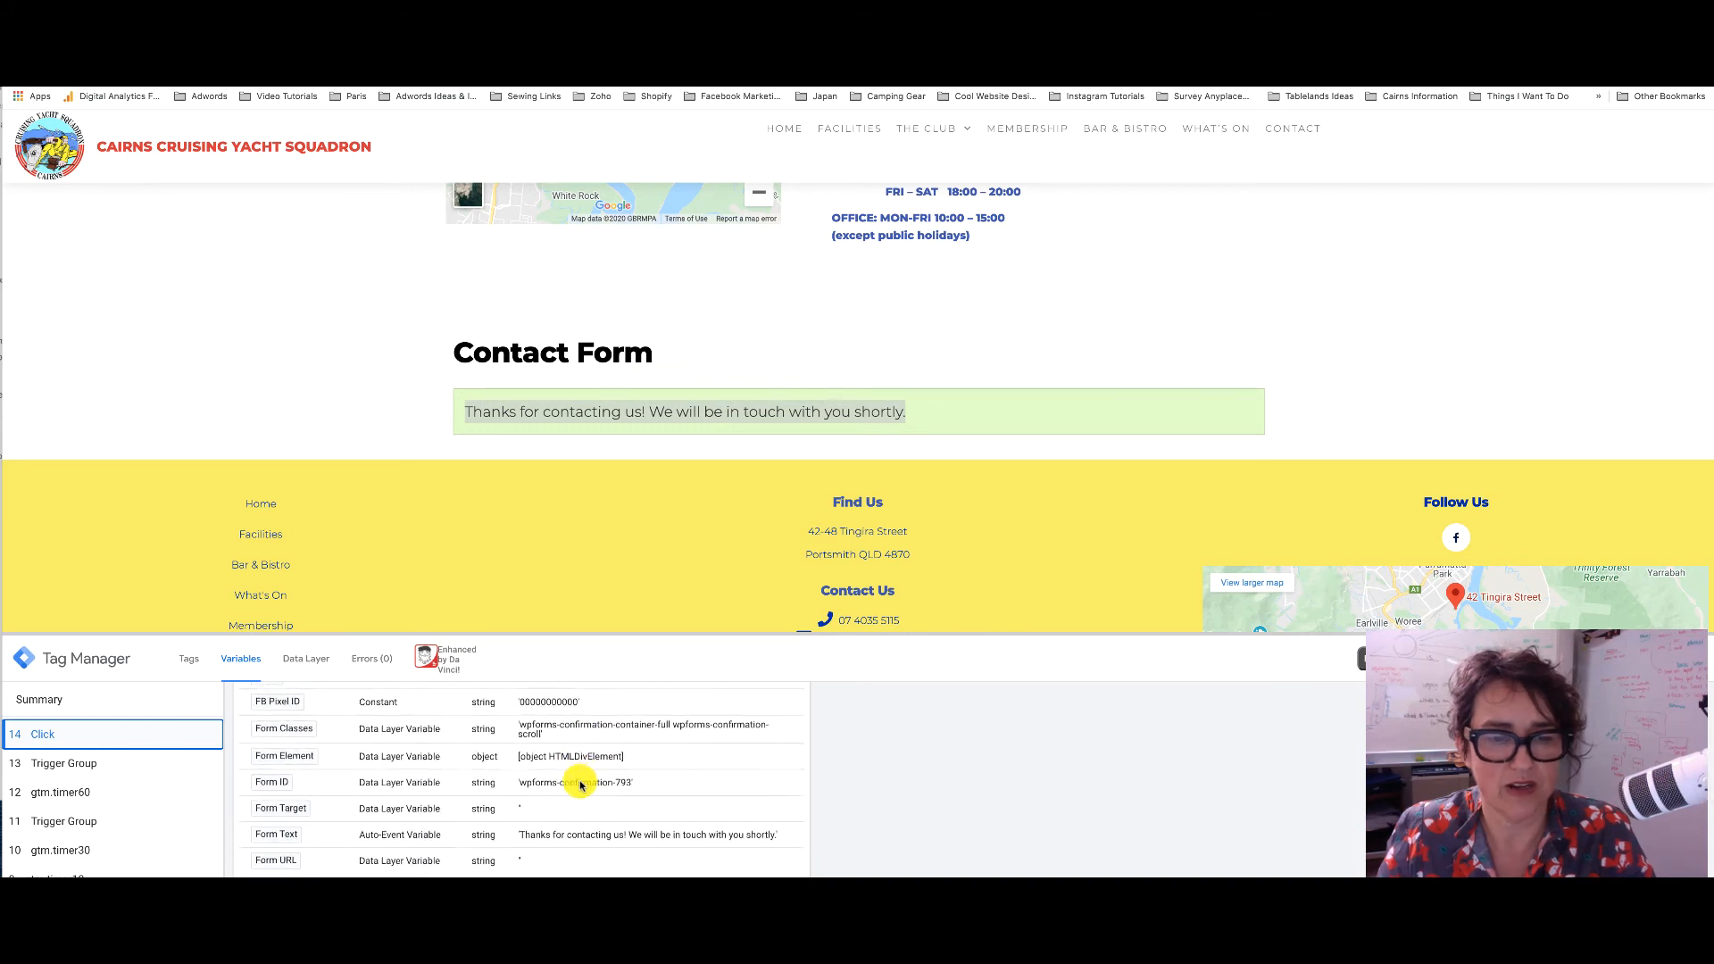
scroll(581, 785, down, 8)
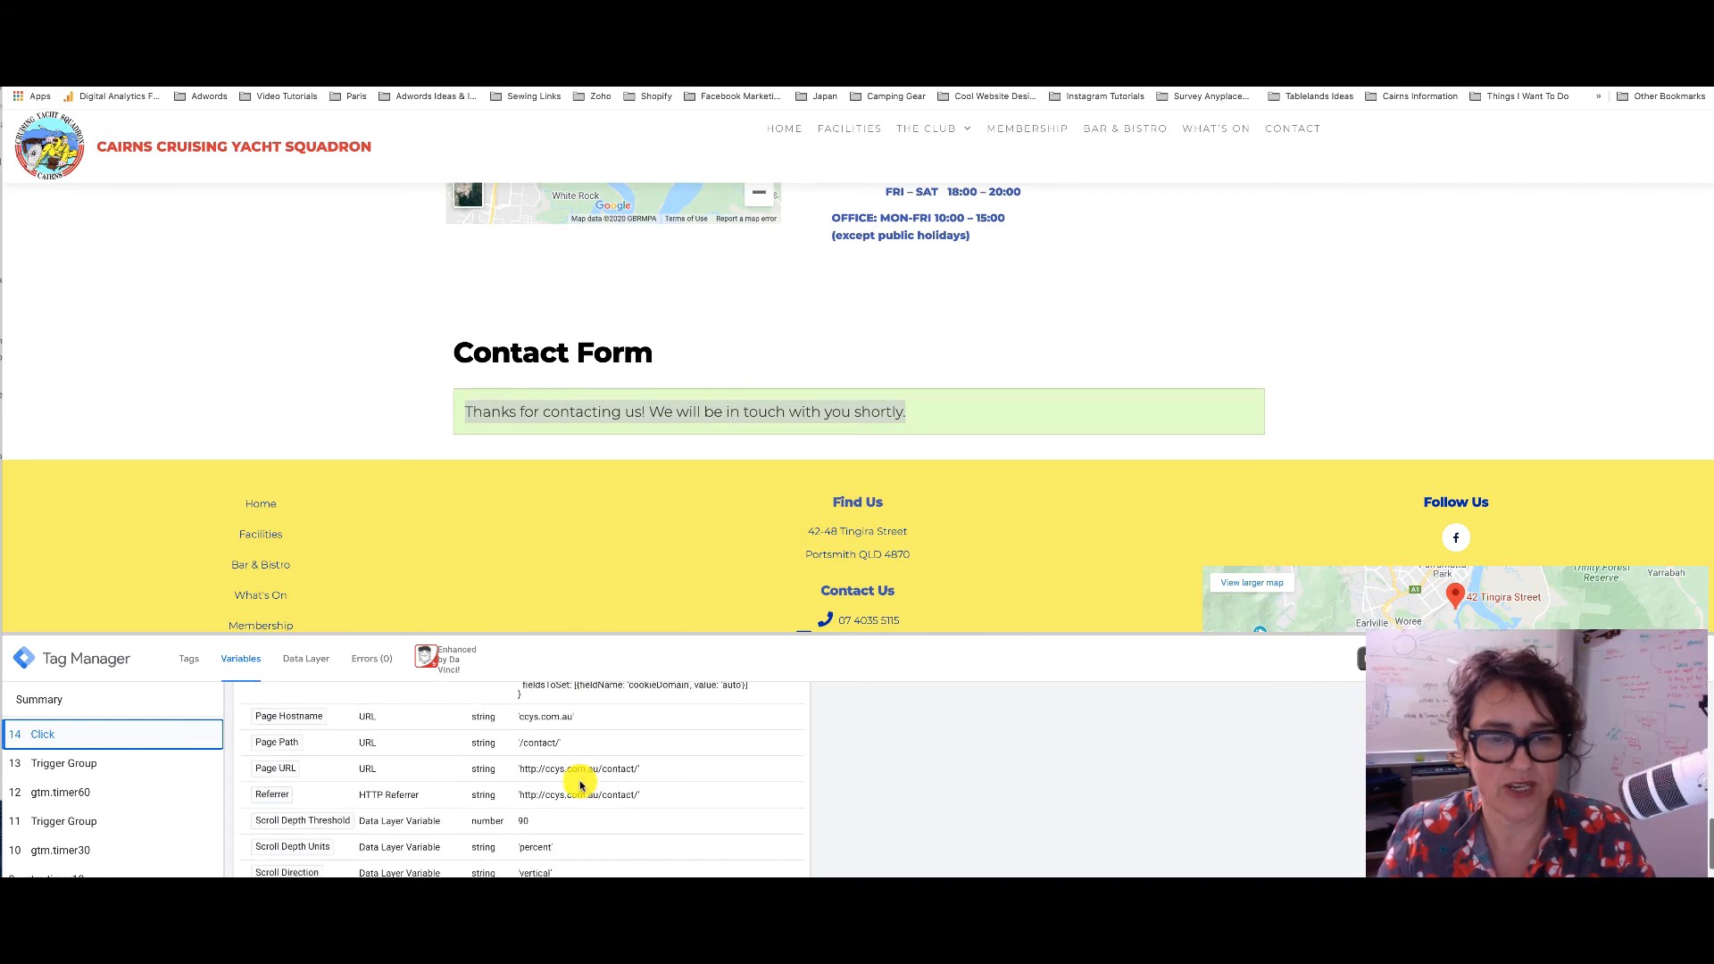
scroll(581, 785, down, 5)
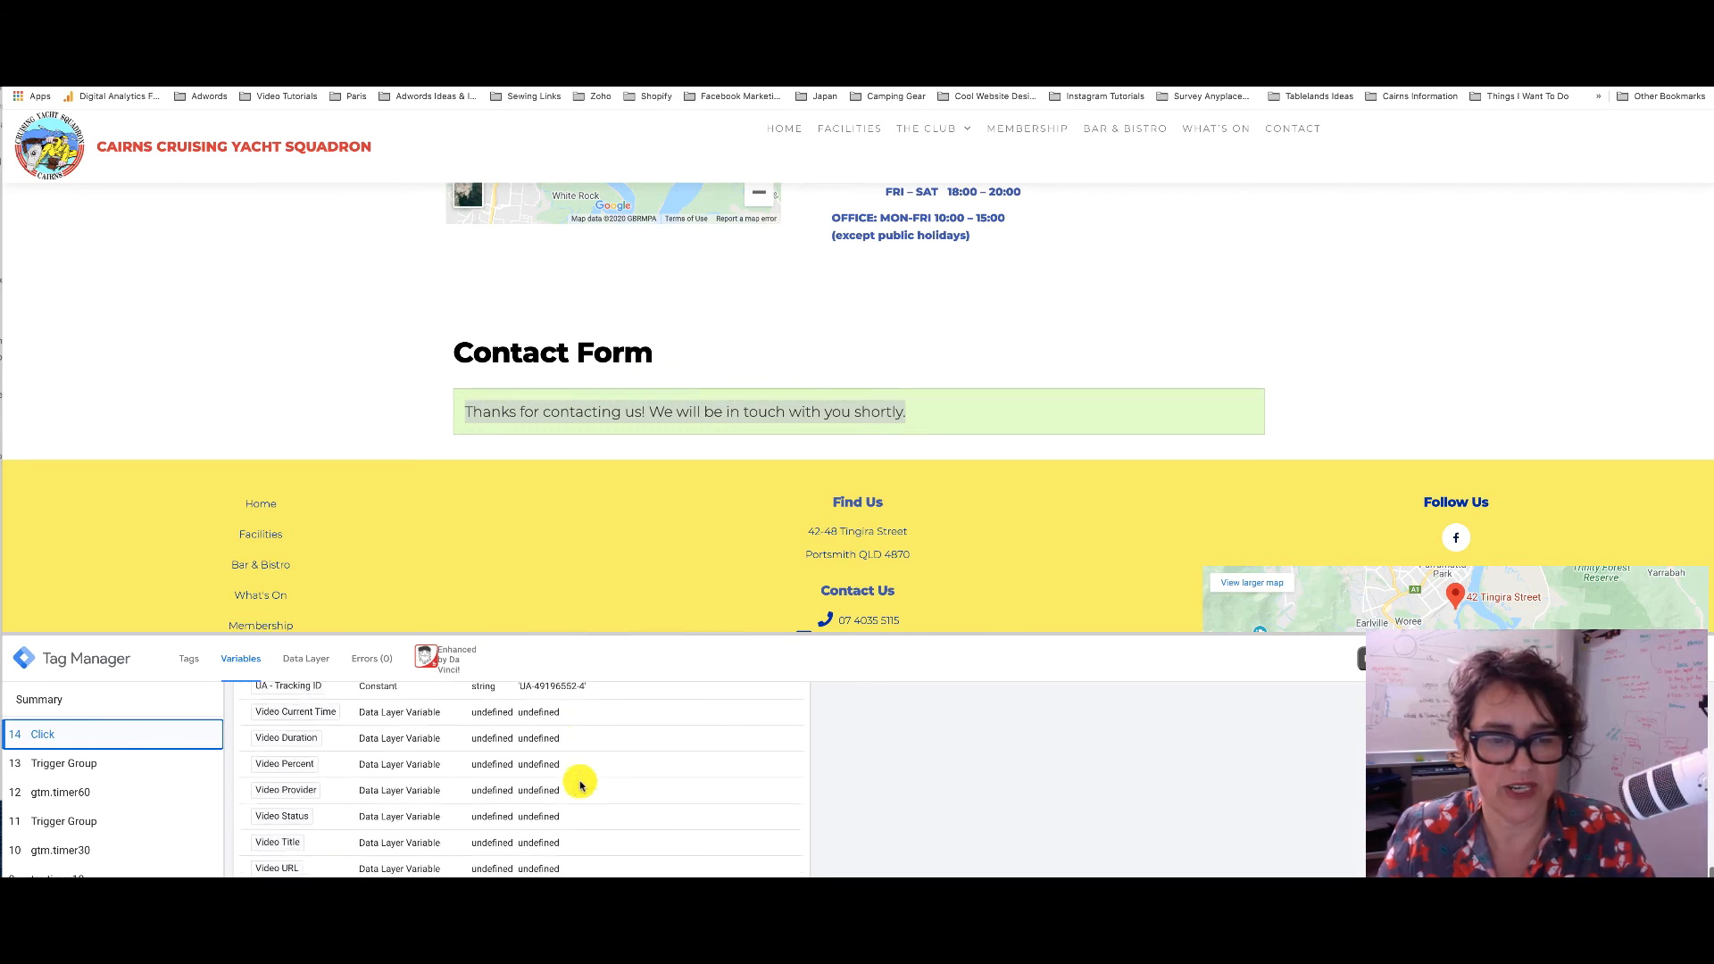
scroll(580, 784, up, 20)
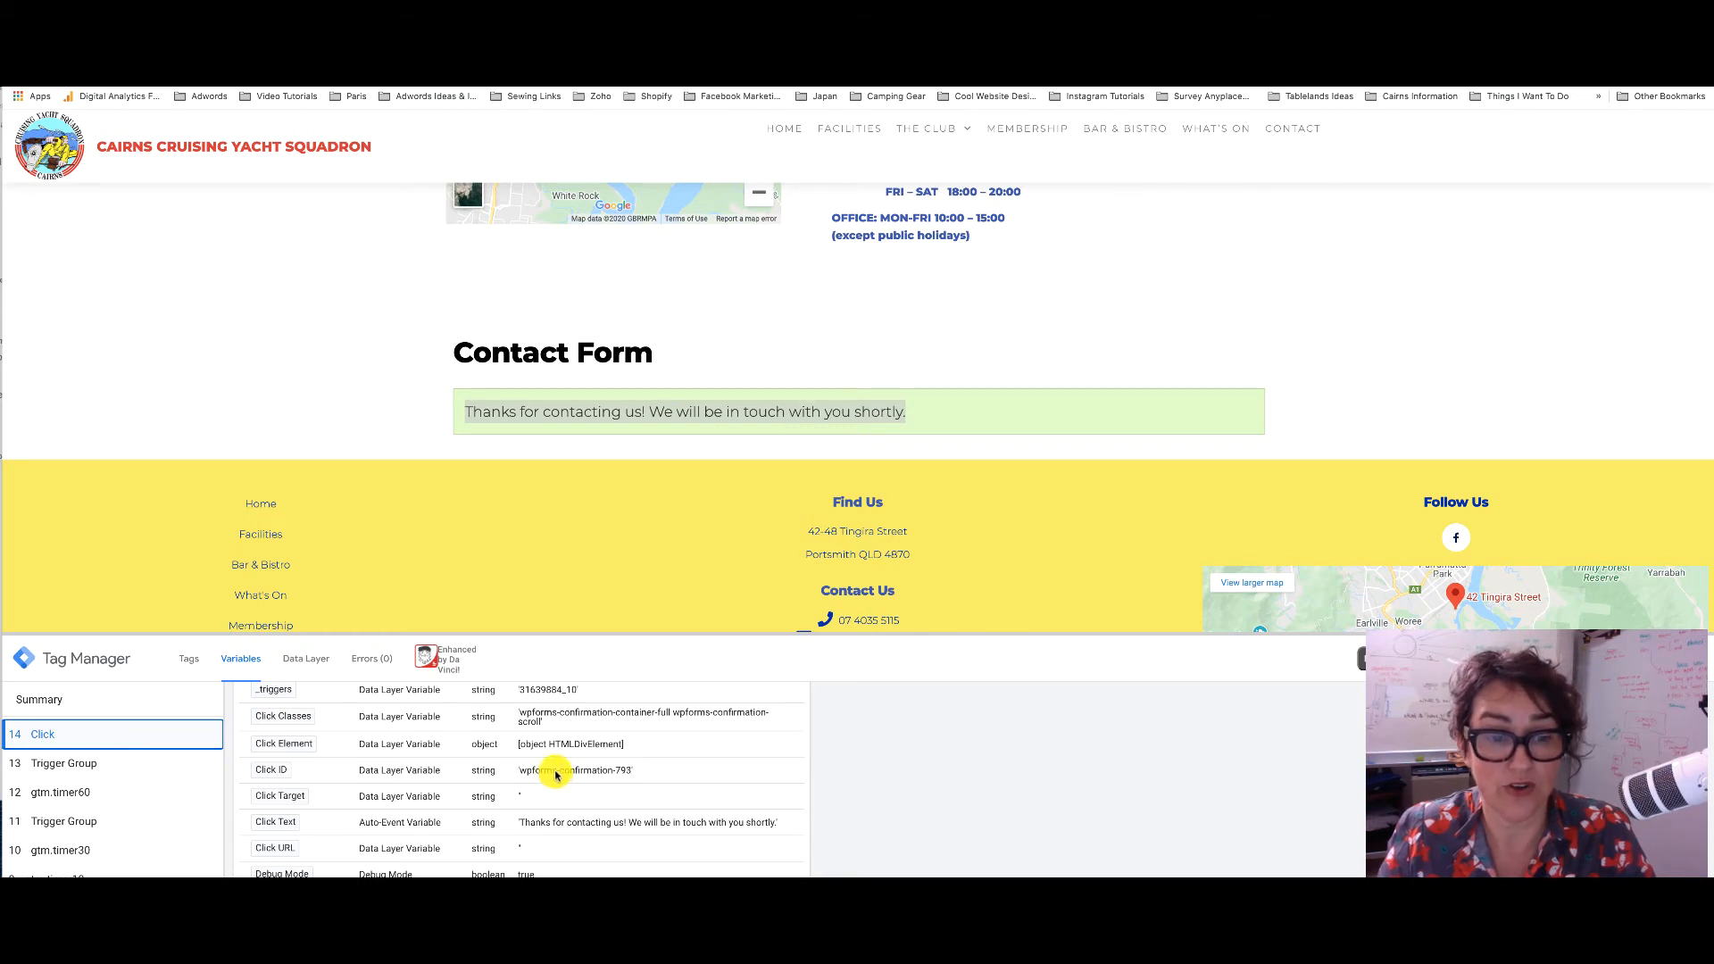
scroll(565, 773, up, 2)
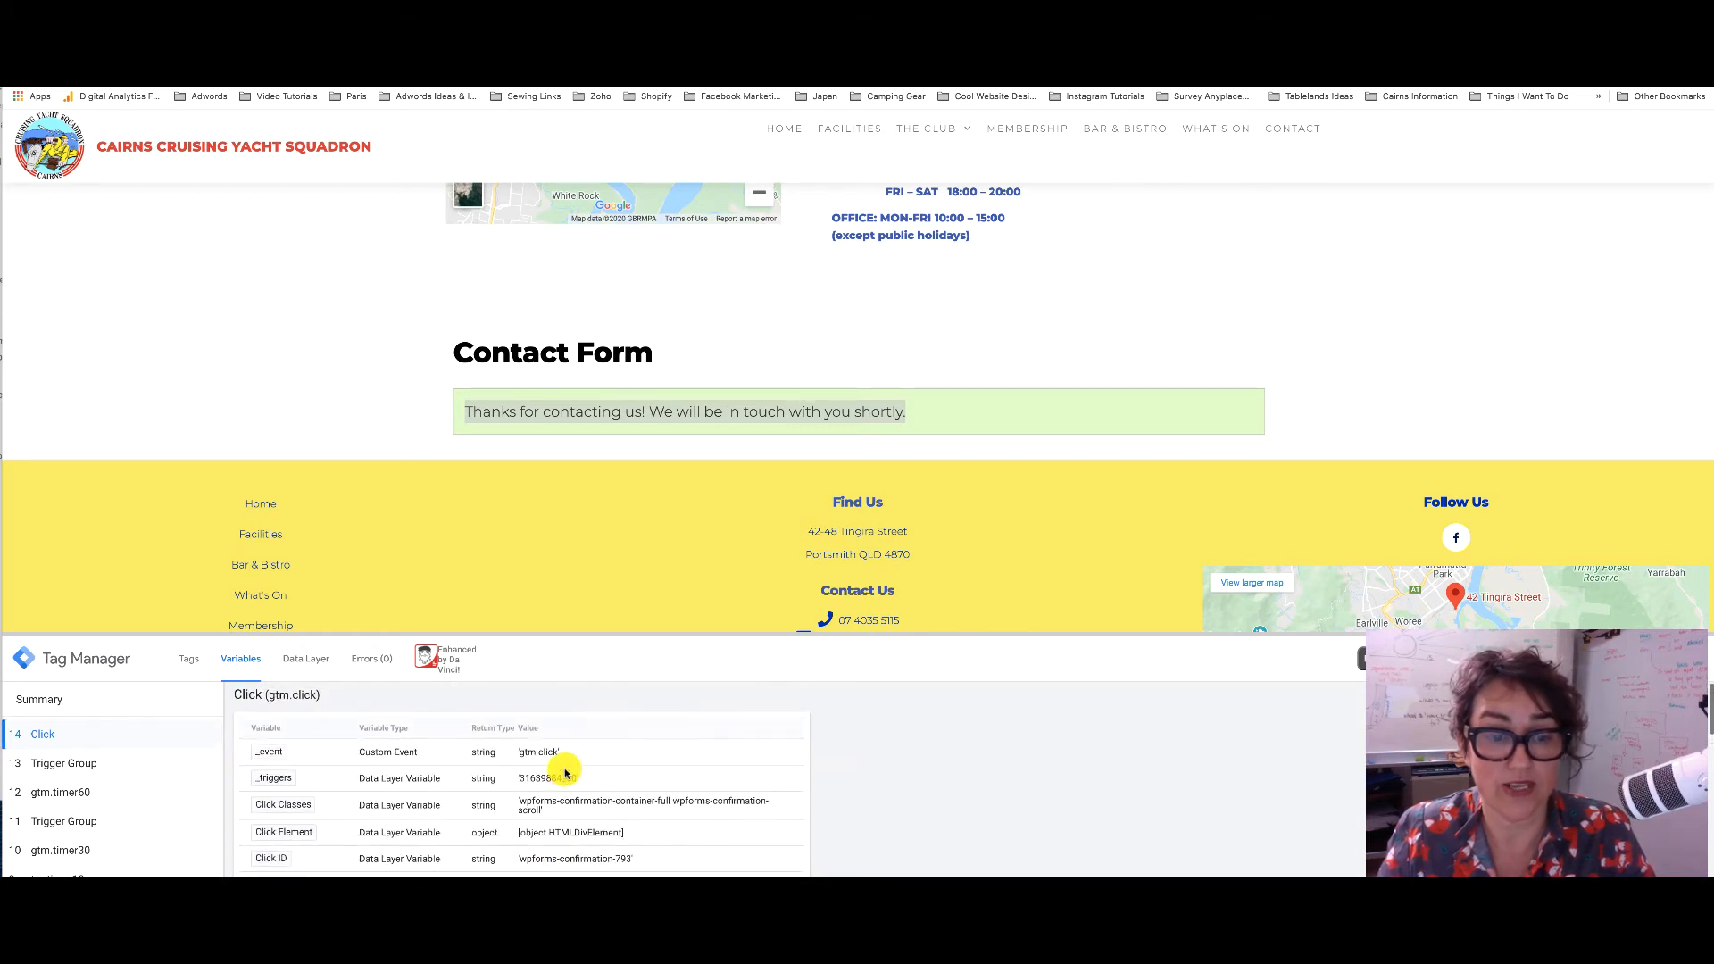
scroll(564, 774, down, 3)
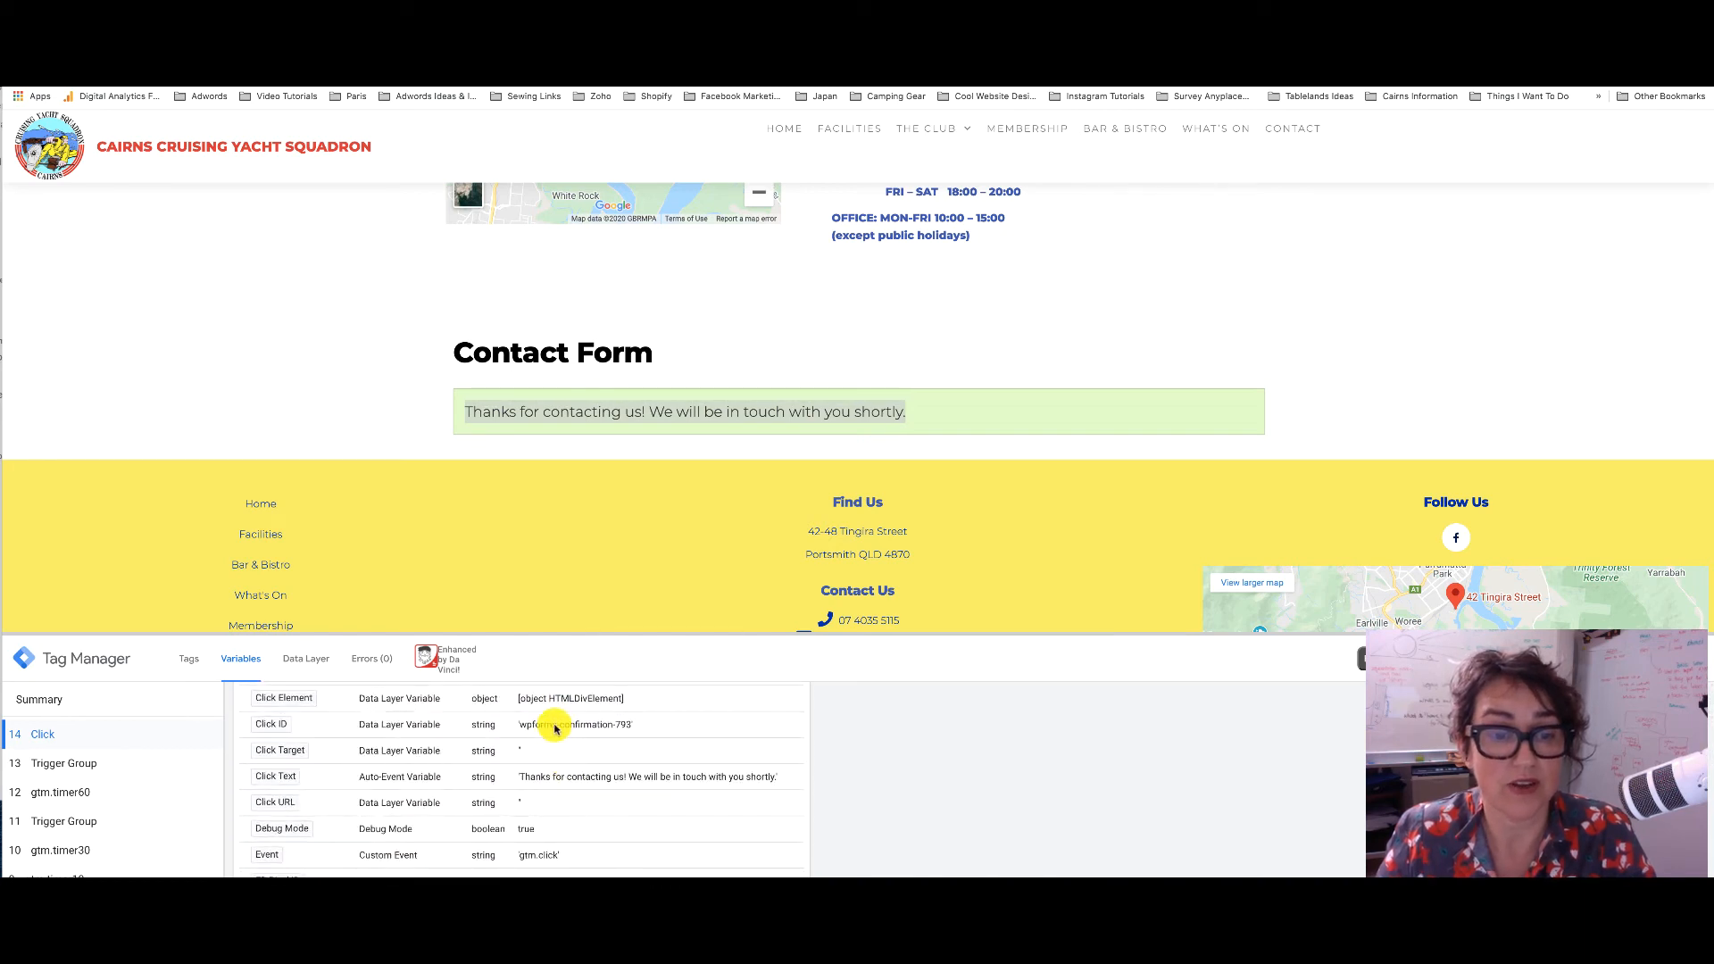
drag(556, 728, 520, 729)
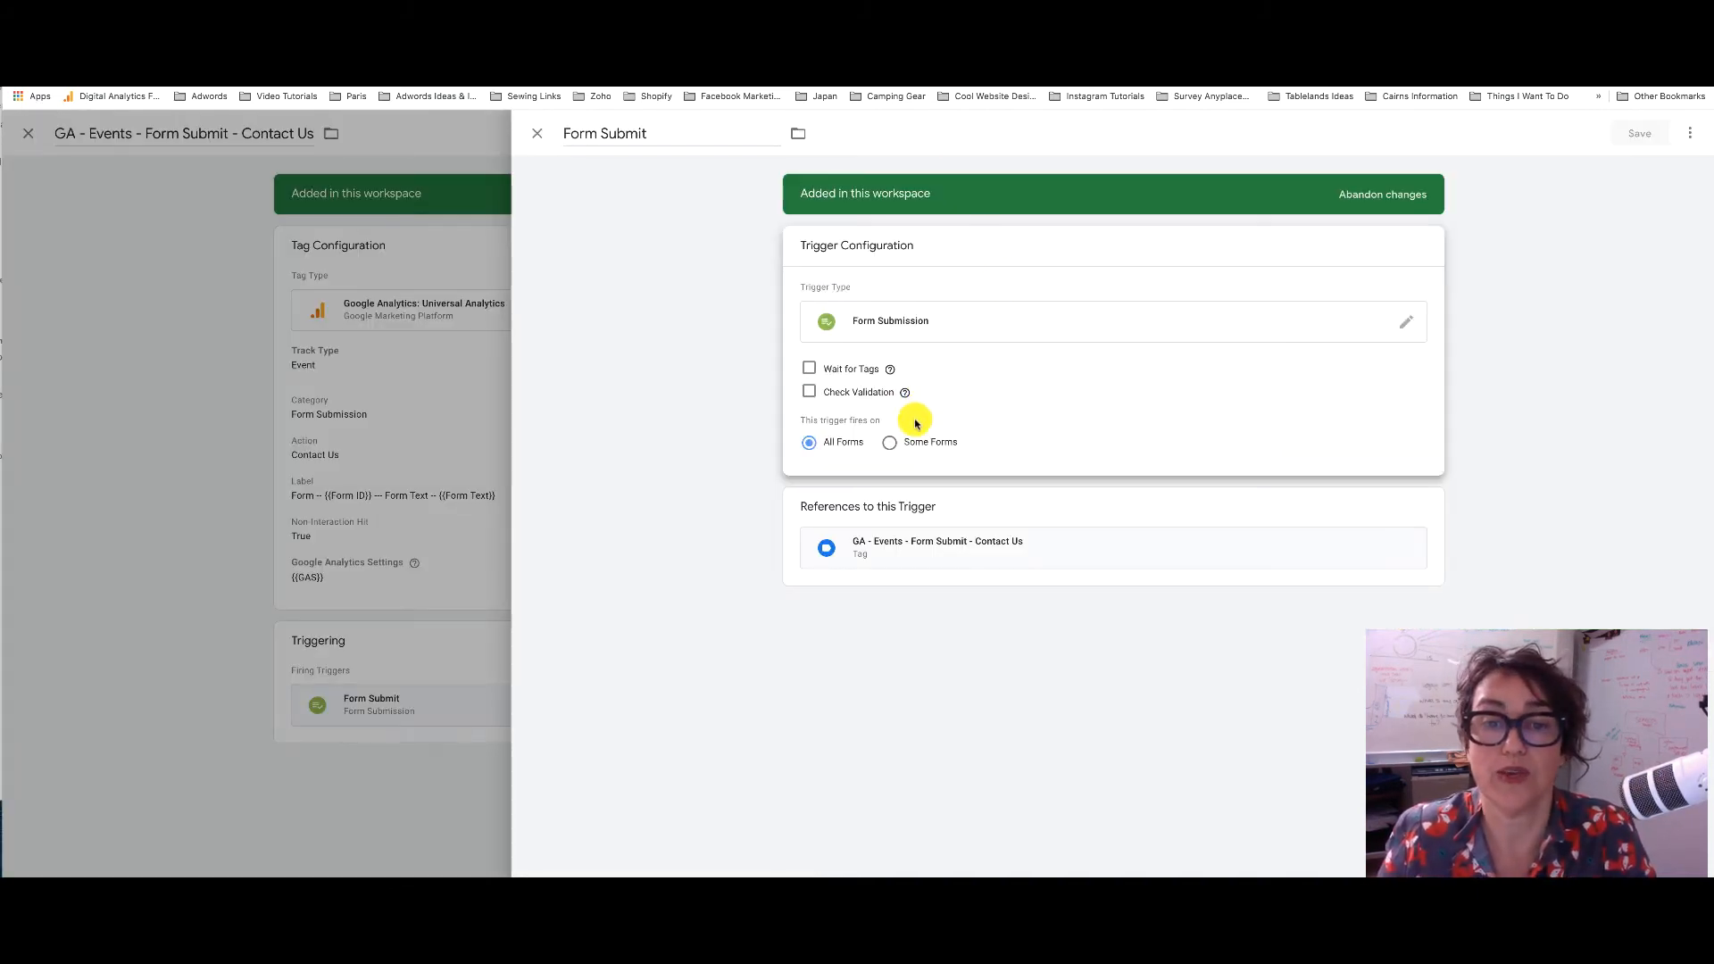
Limit the trigger to Some Forms where Click ID contains 'wpforms' and save it
click(891, 442)
click(851, 502)
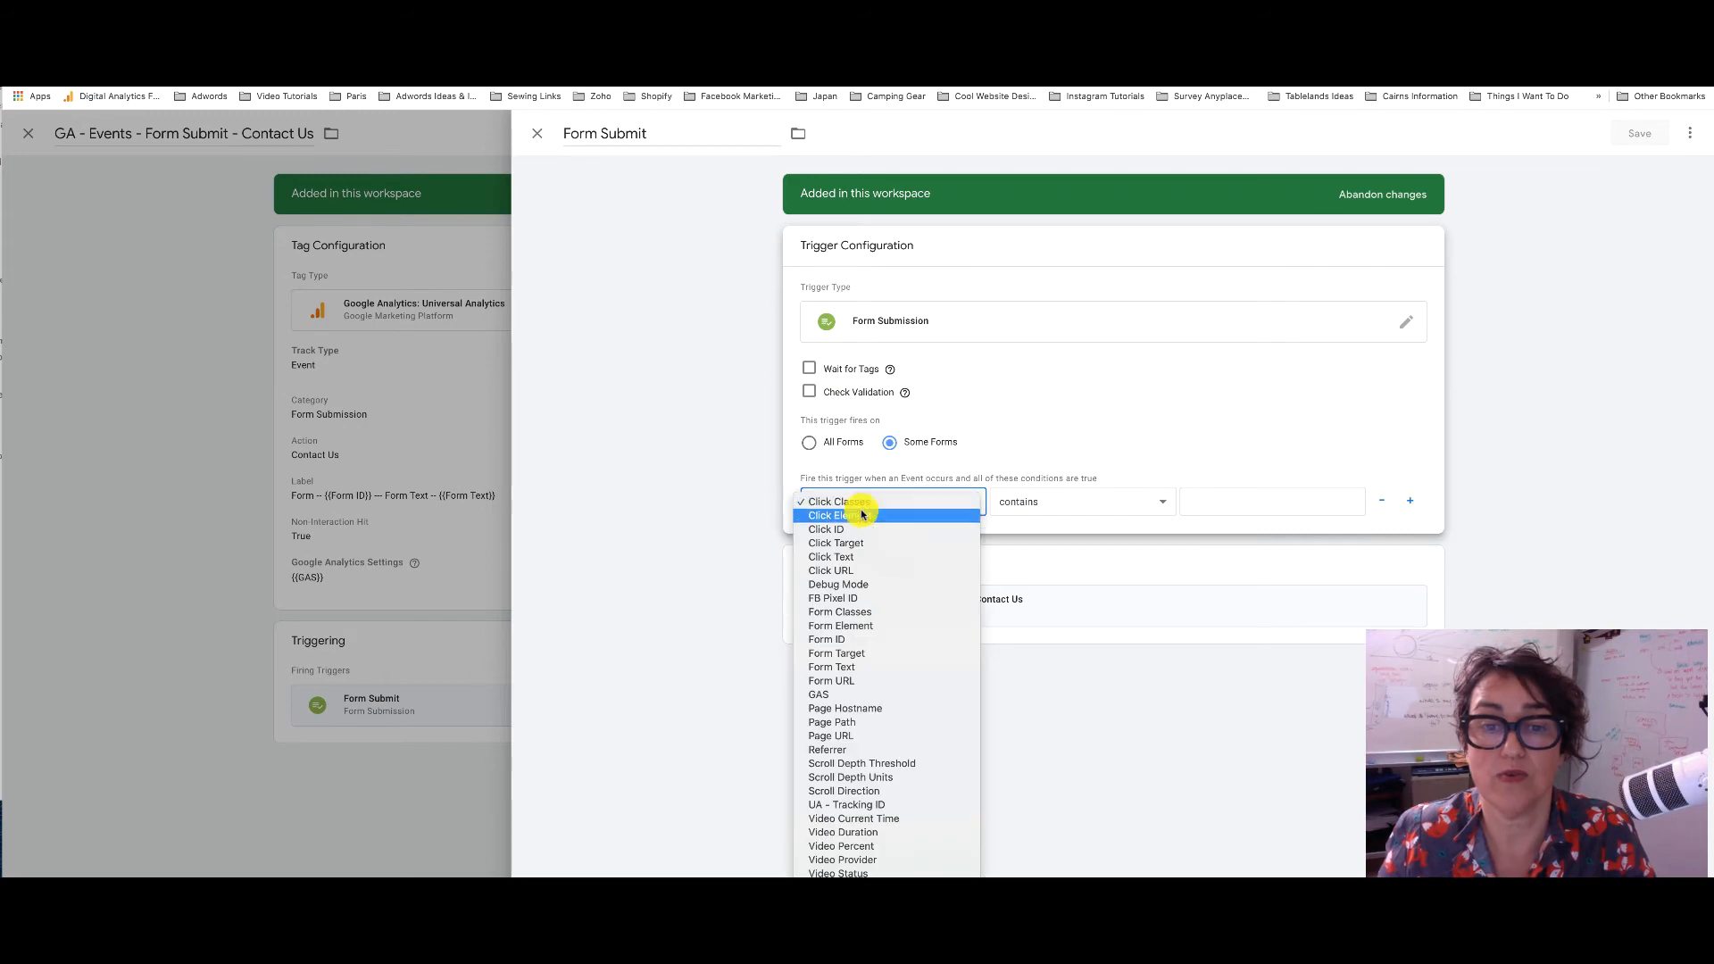
click(857, 529)
click(1213, 504)
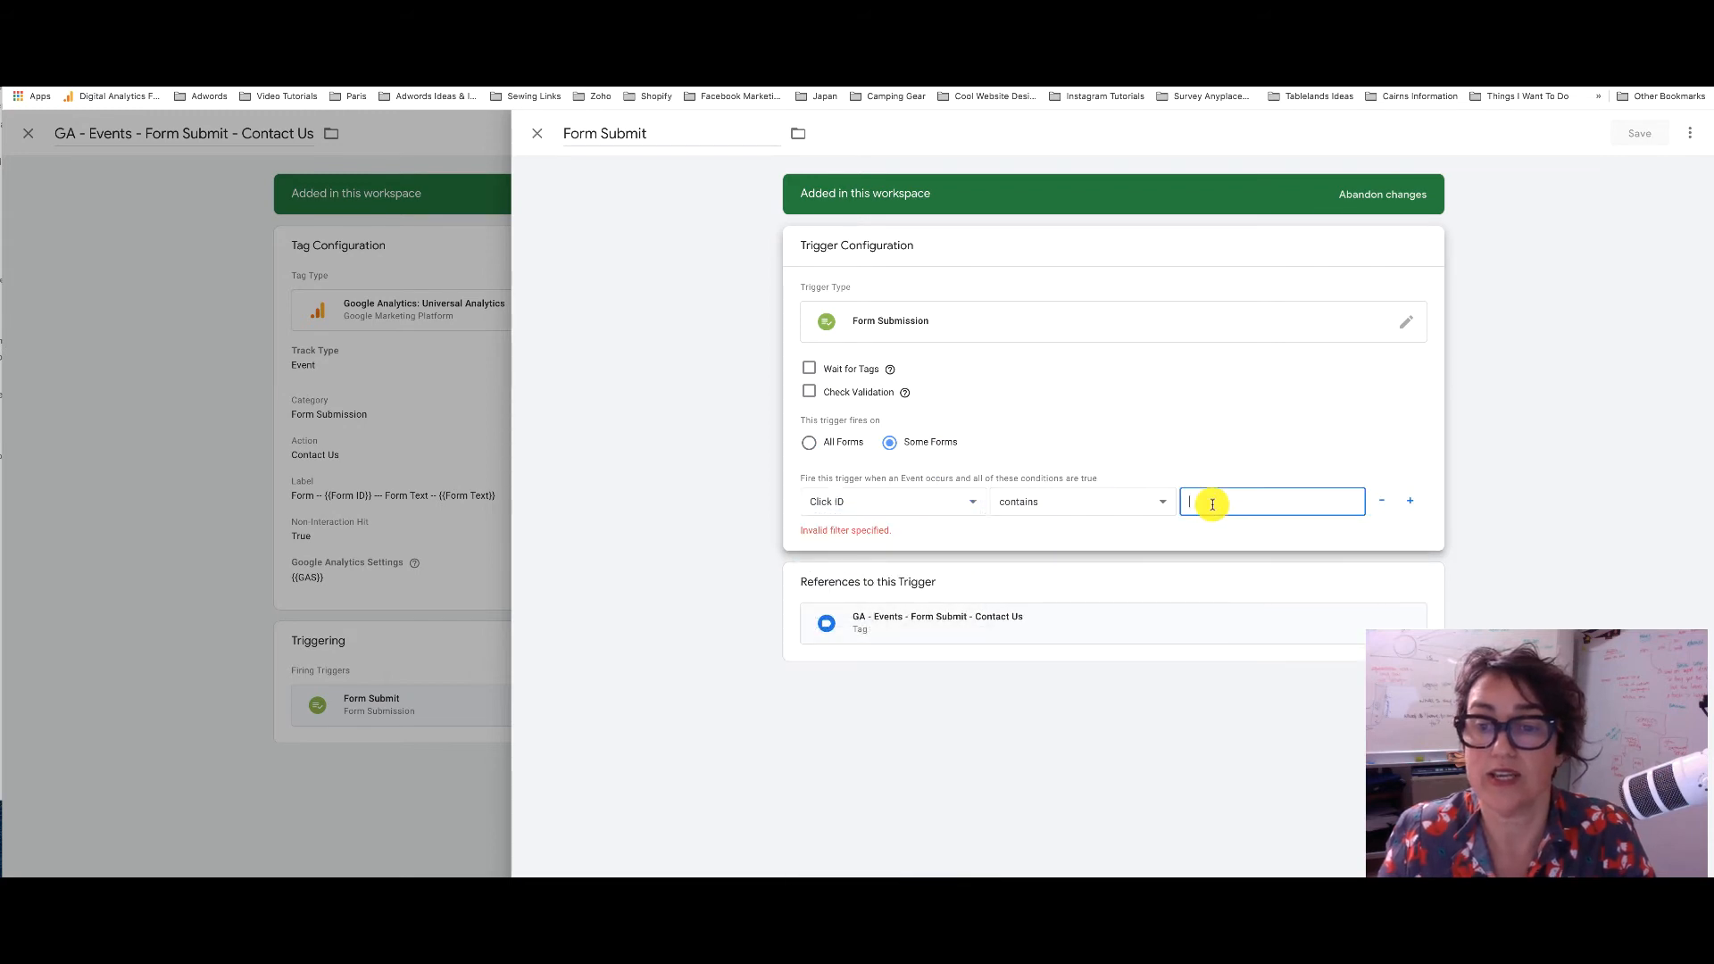
text(wpforms)
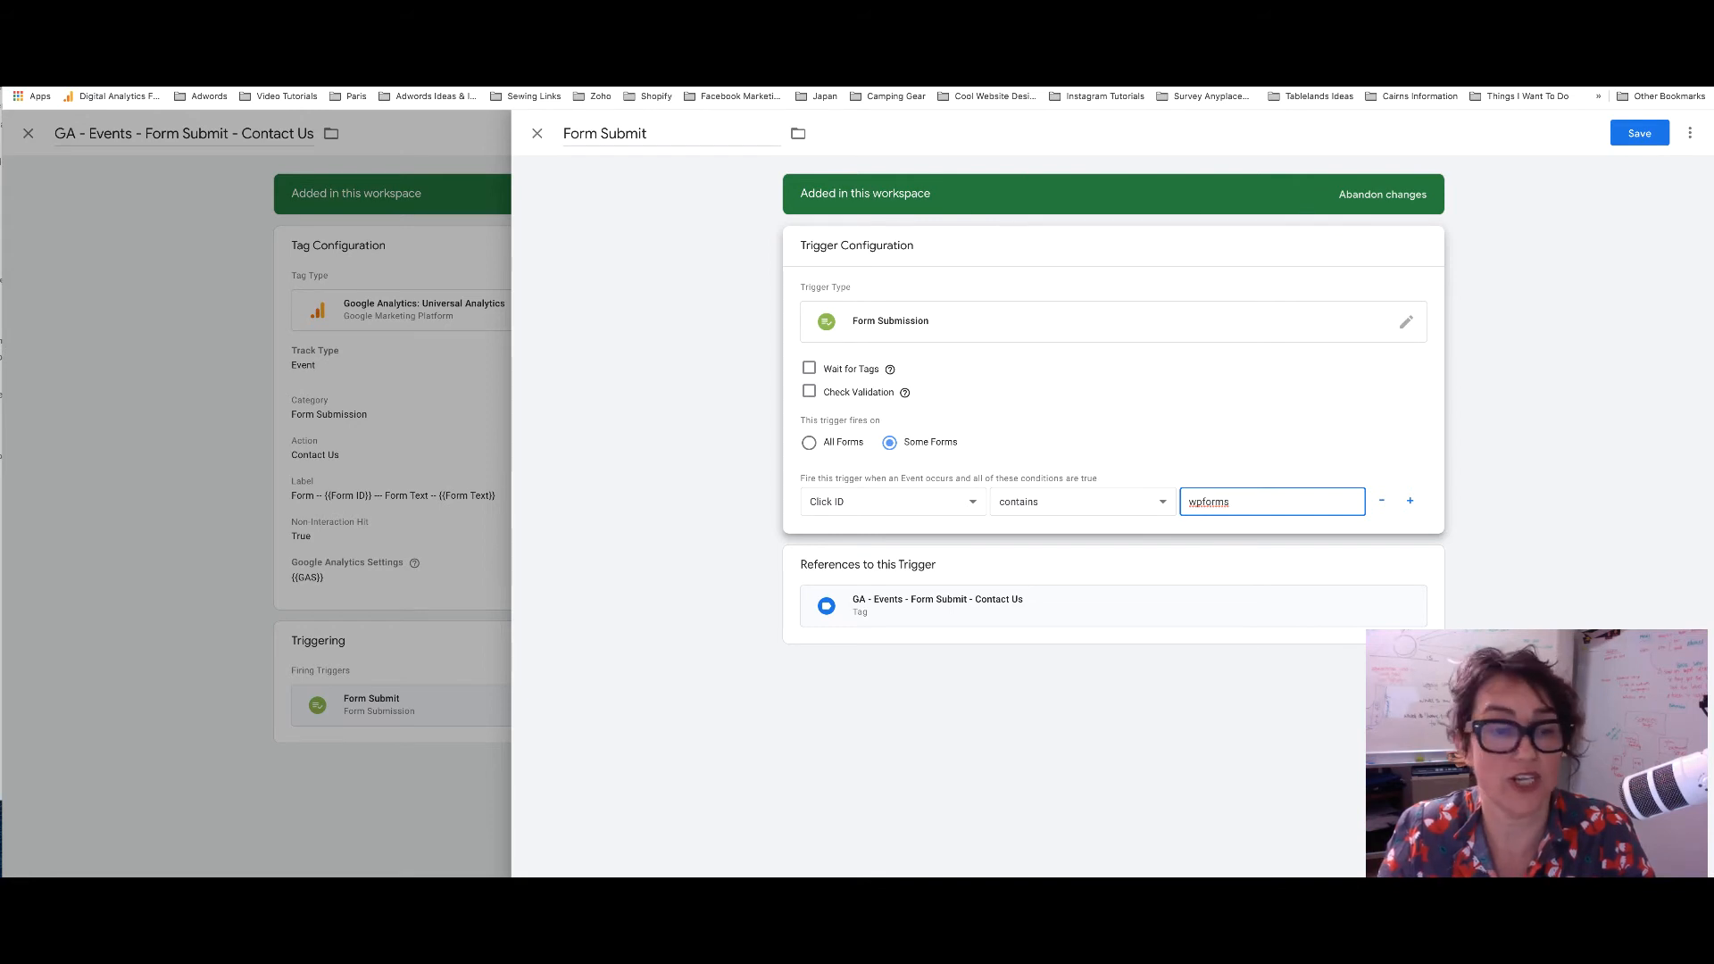
key(ctrl+Tab)
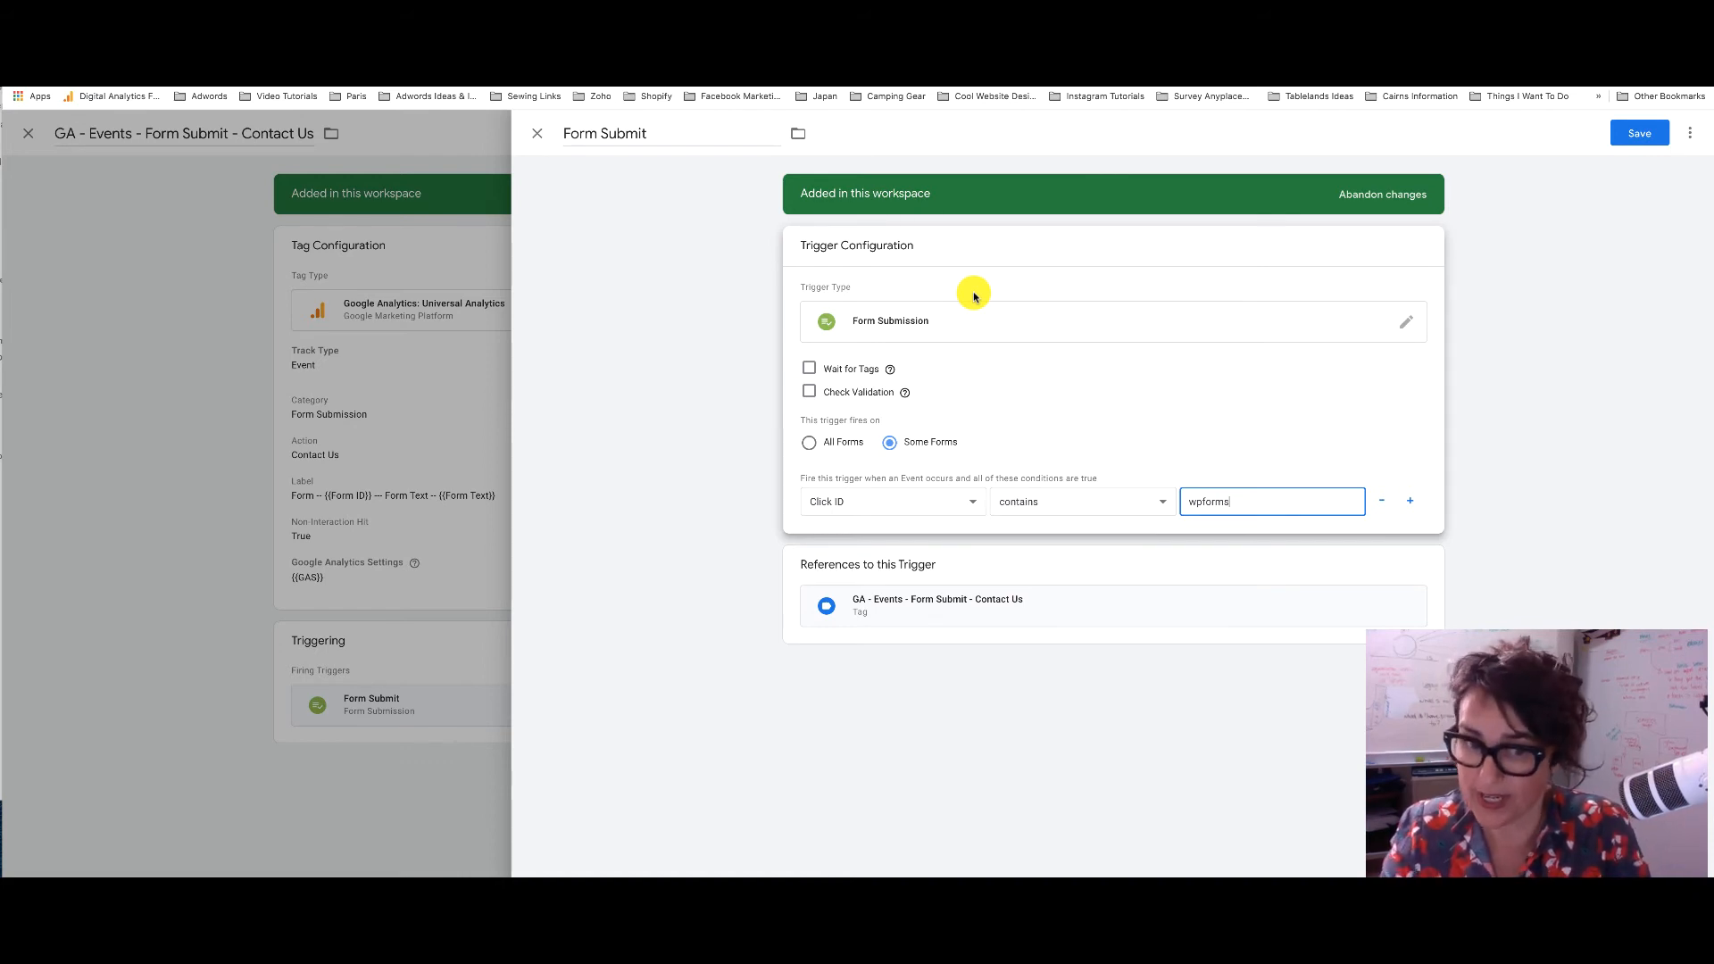
click(1648, 137)
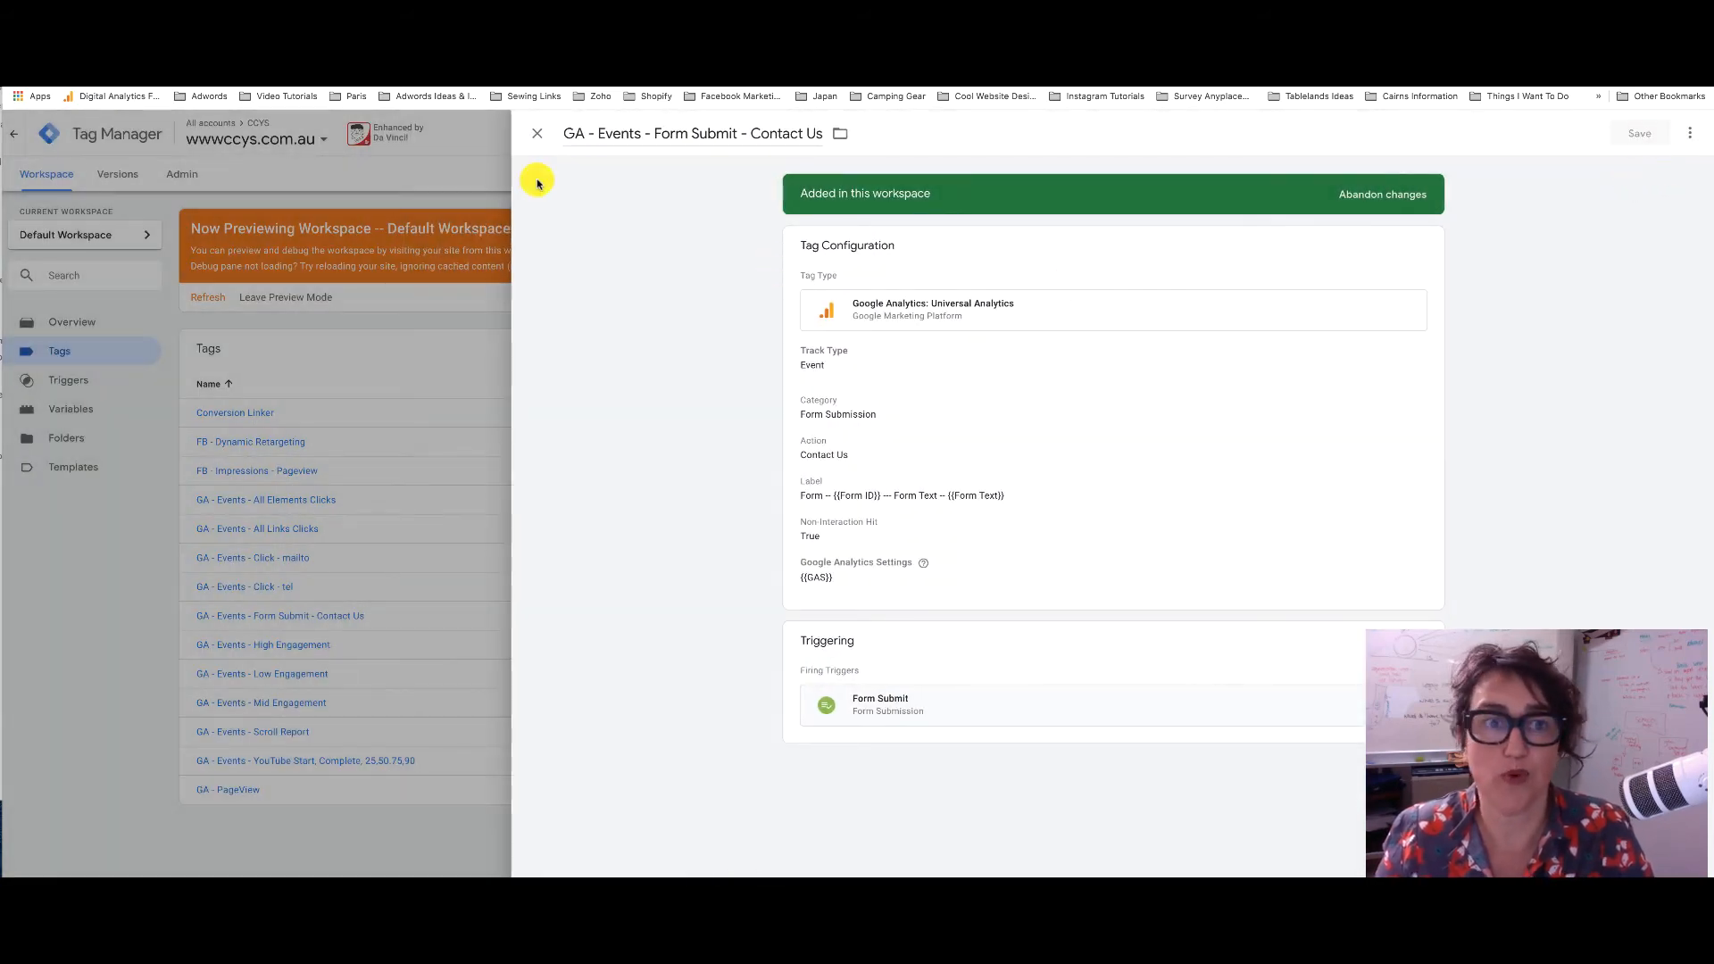
click(537, 134)
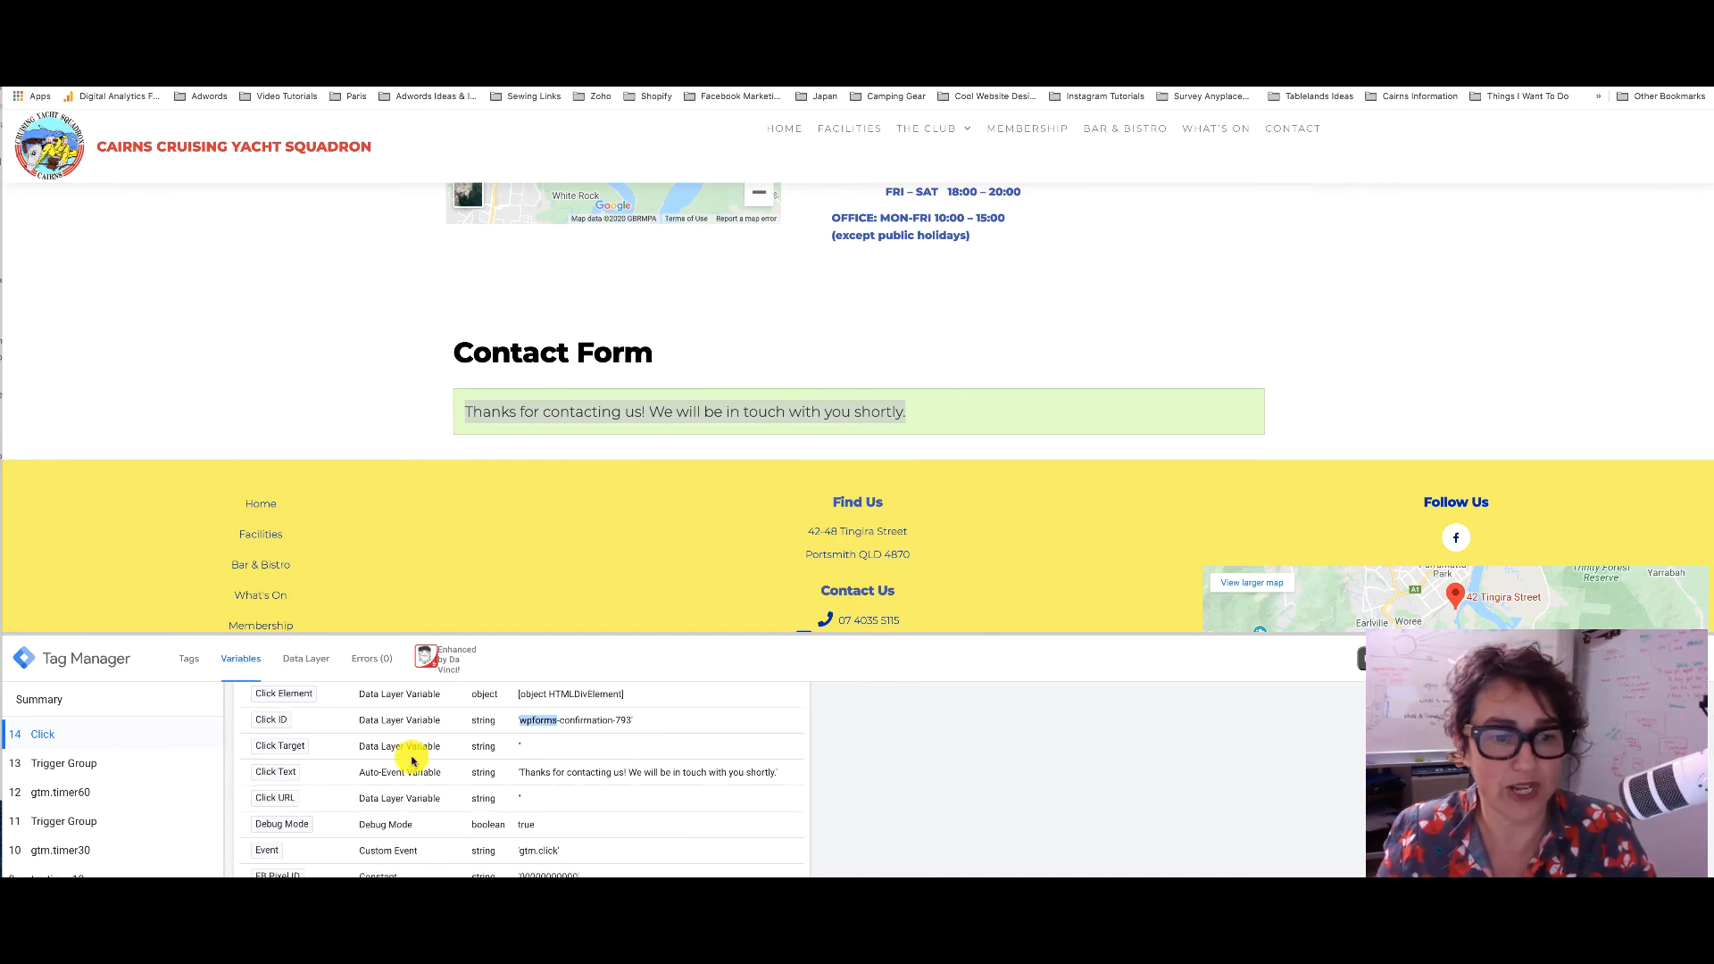
scroll(412, 760, up, 3)
scroll(413, 760, down, 10)
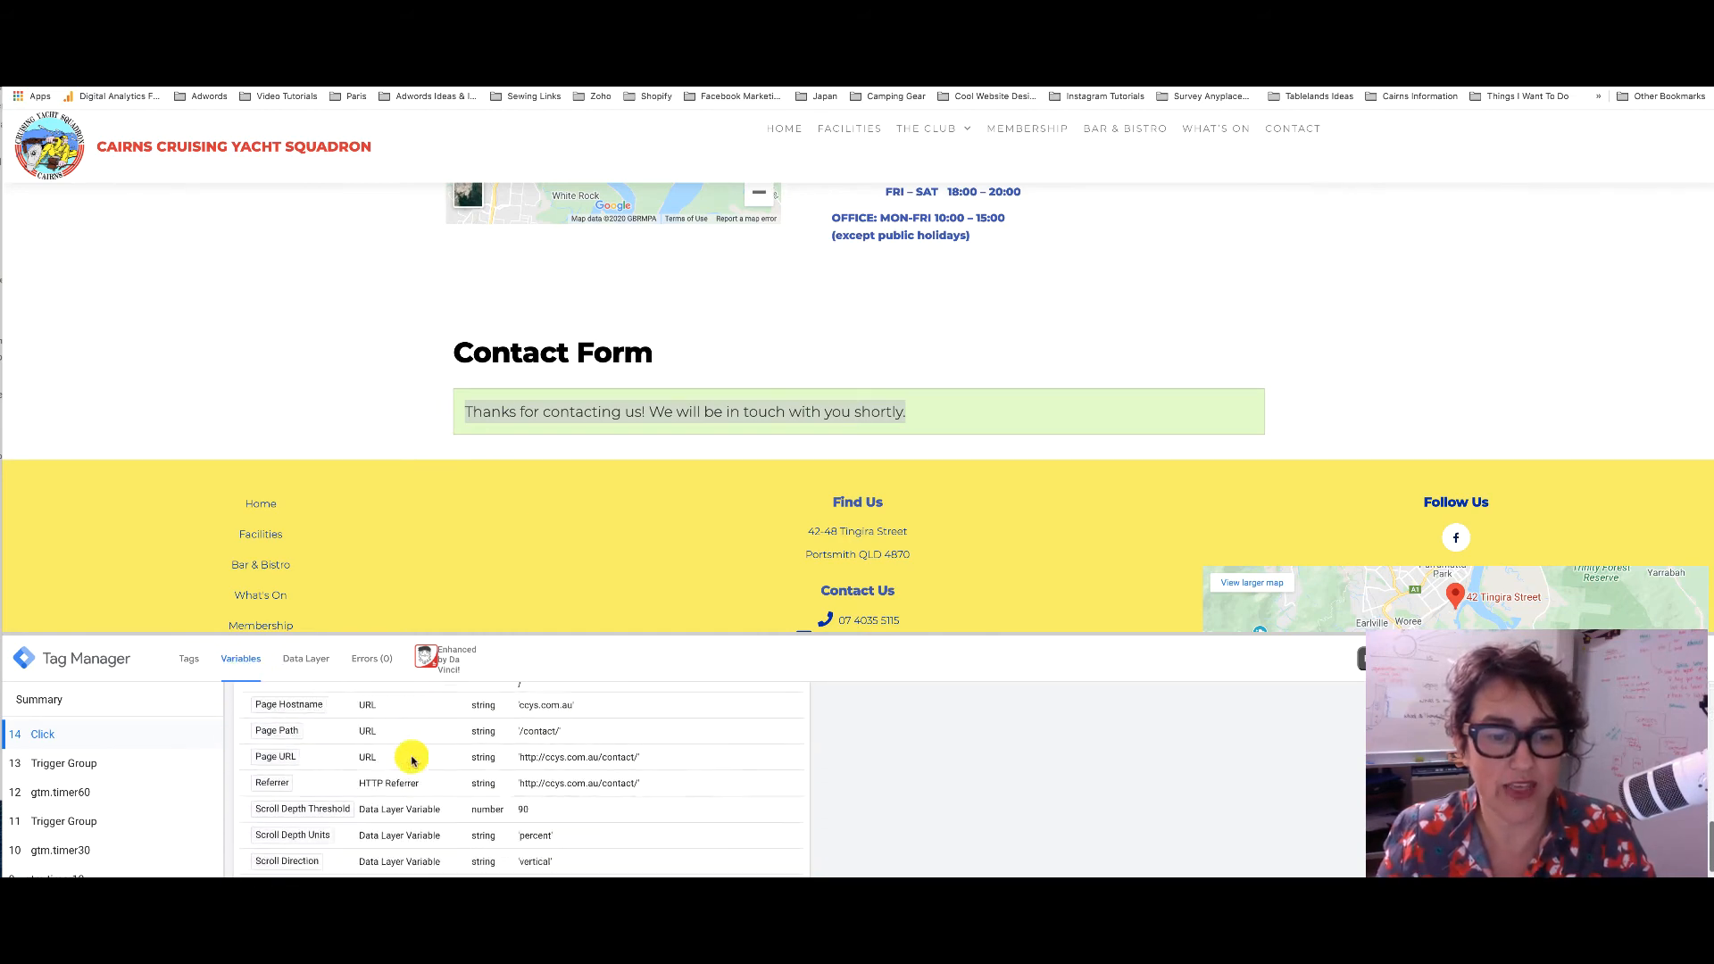
scroll(412, 760, up, 10)
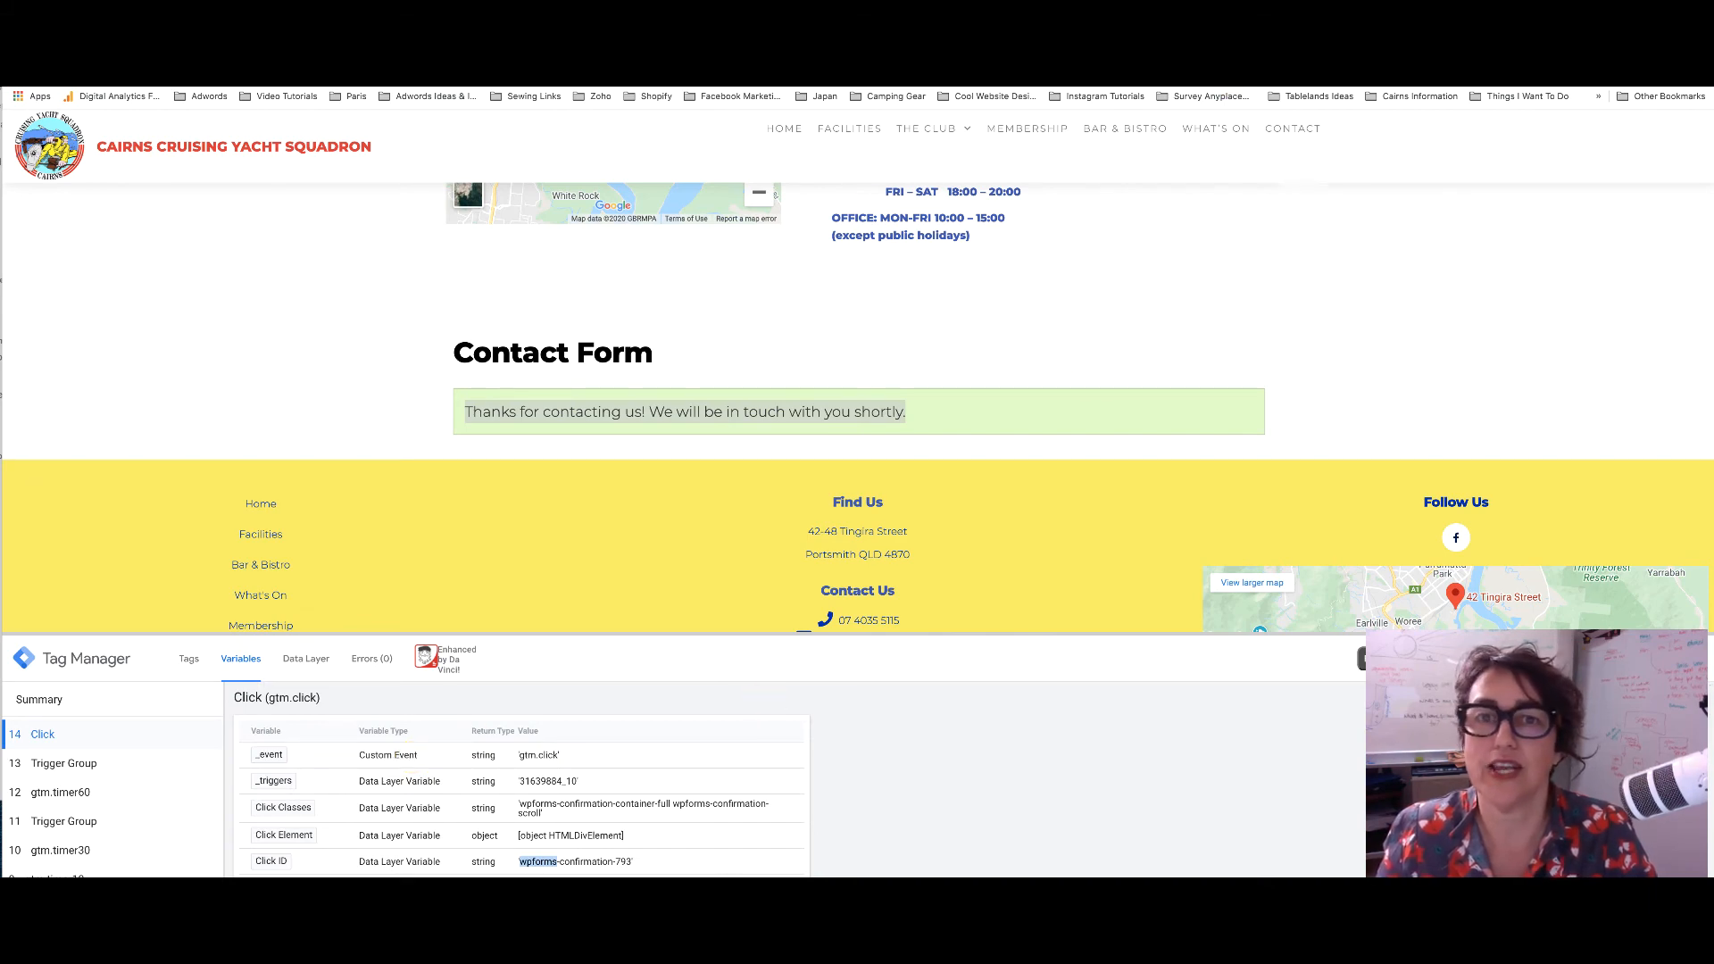
click(688, 43)
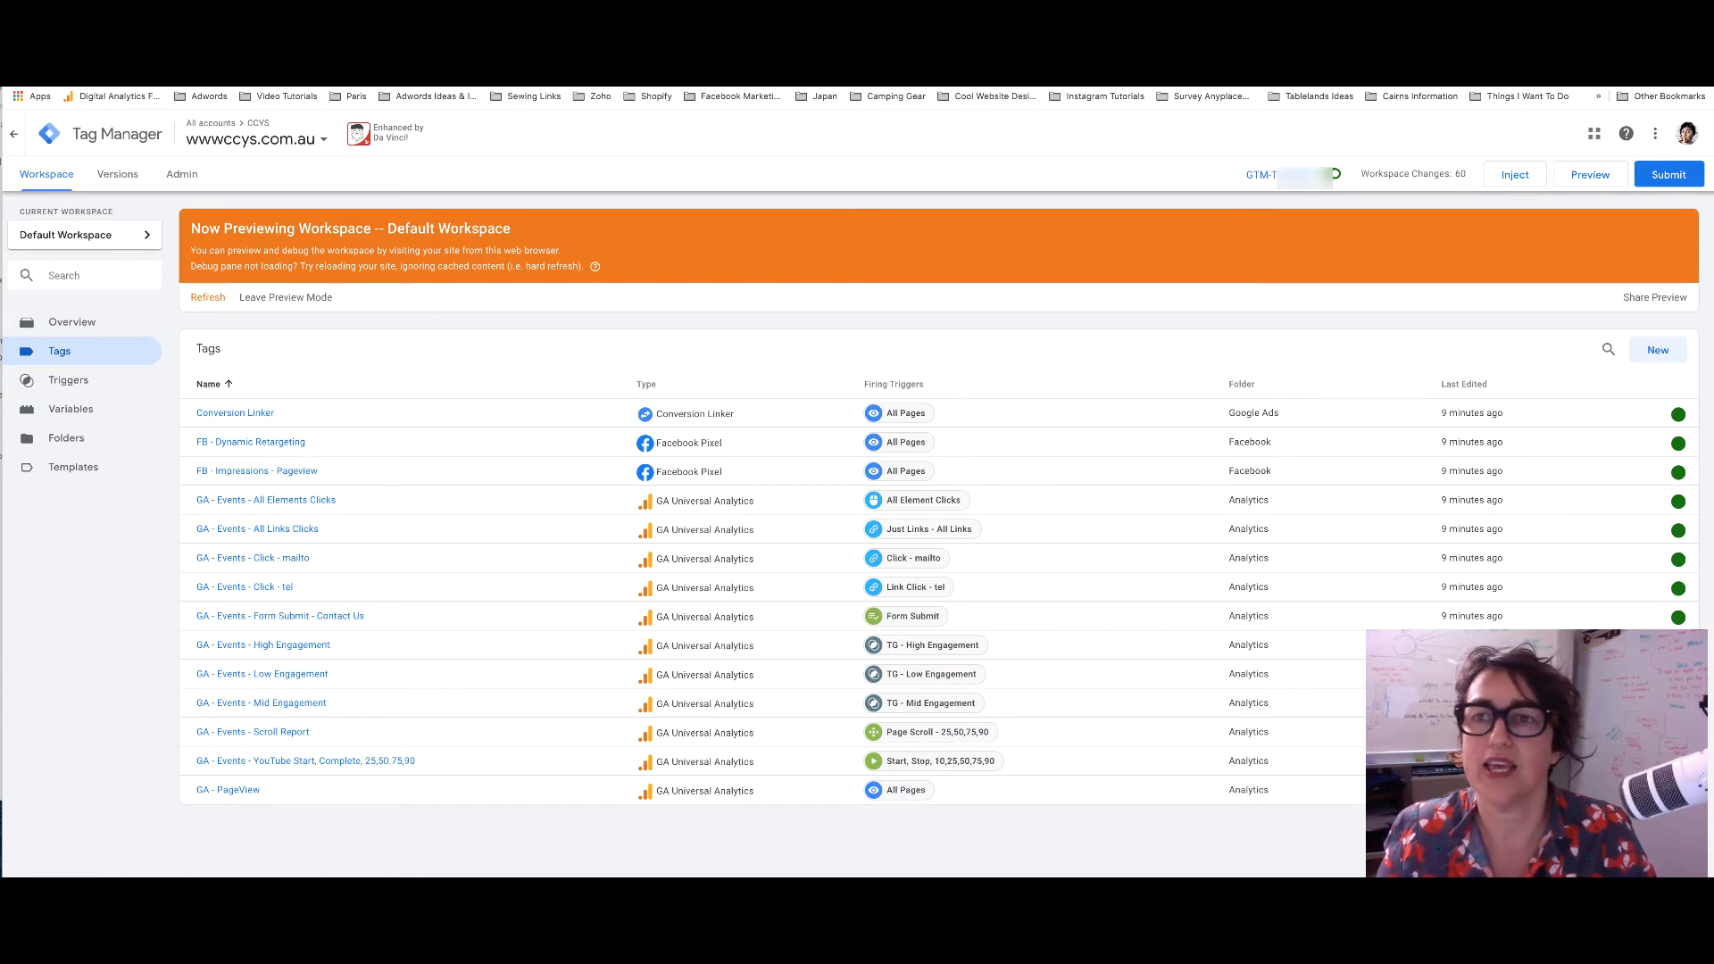
click(1152, 43)
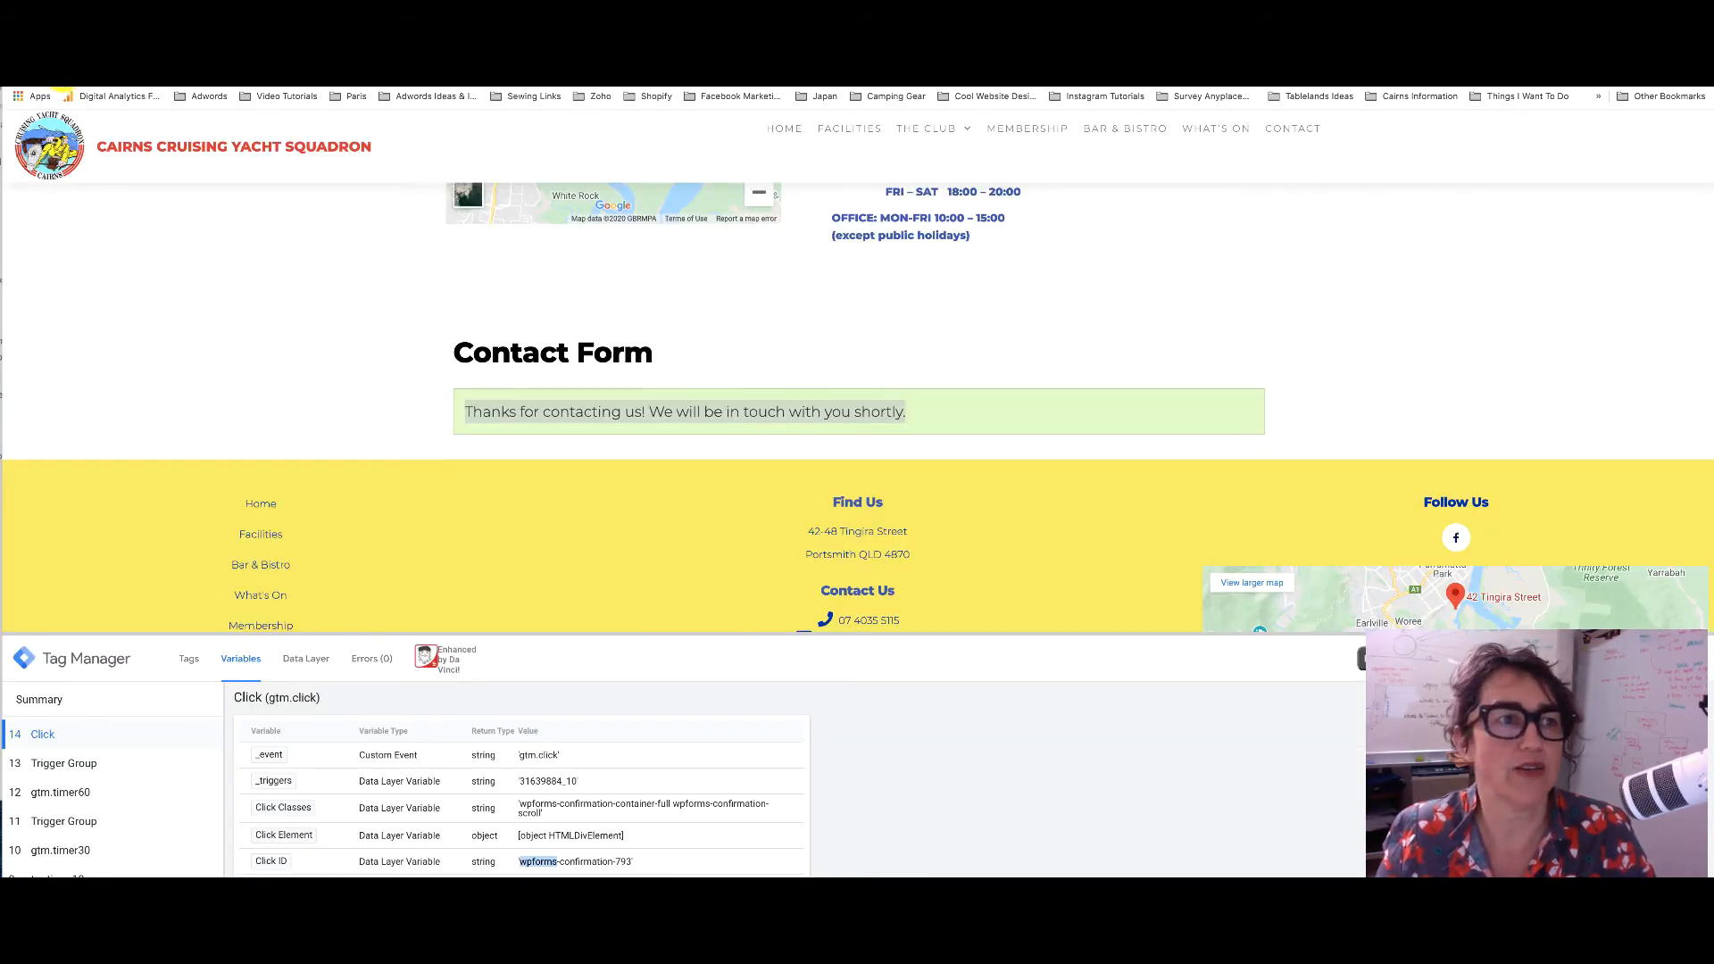
click(59, 75)
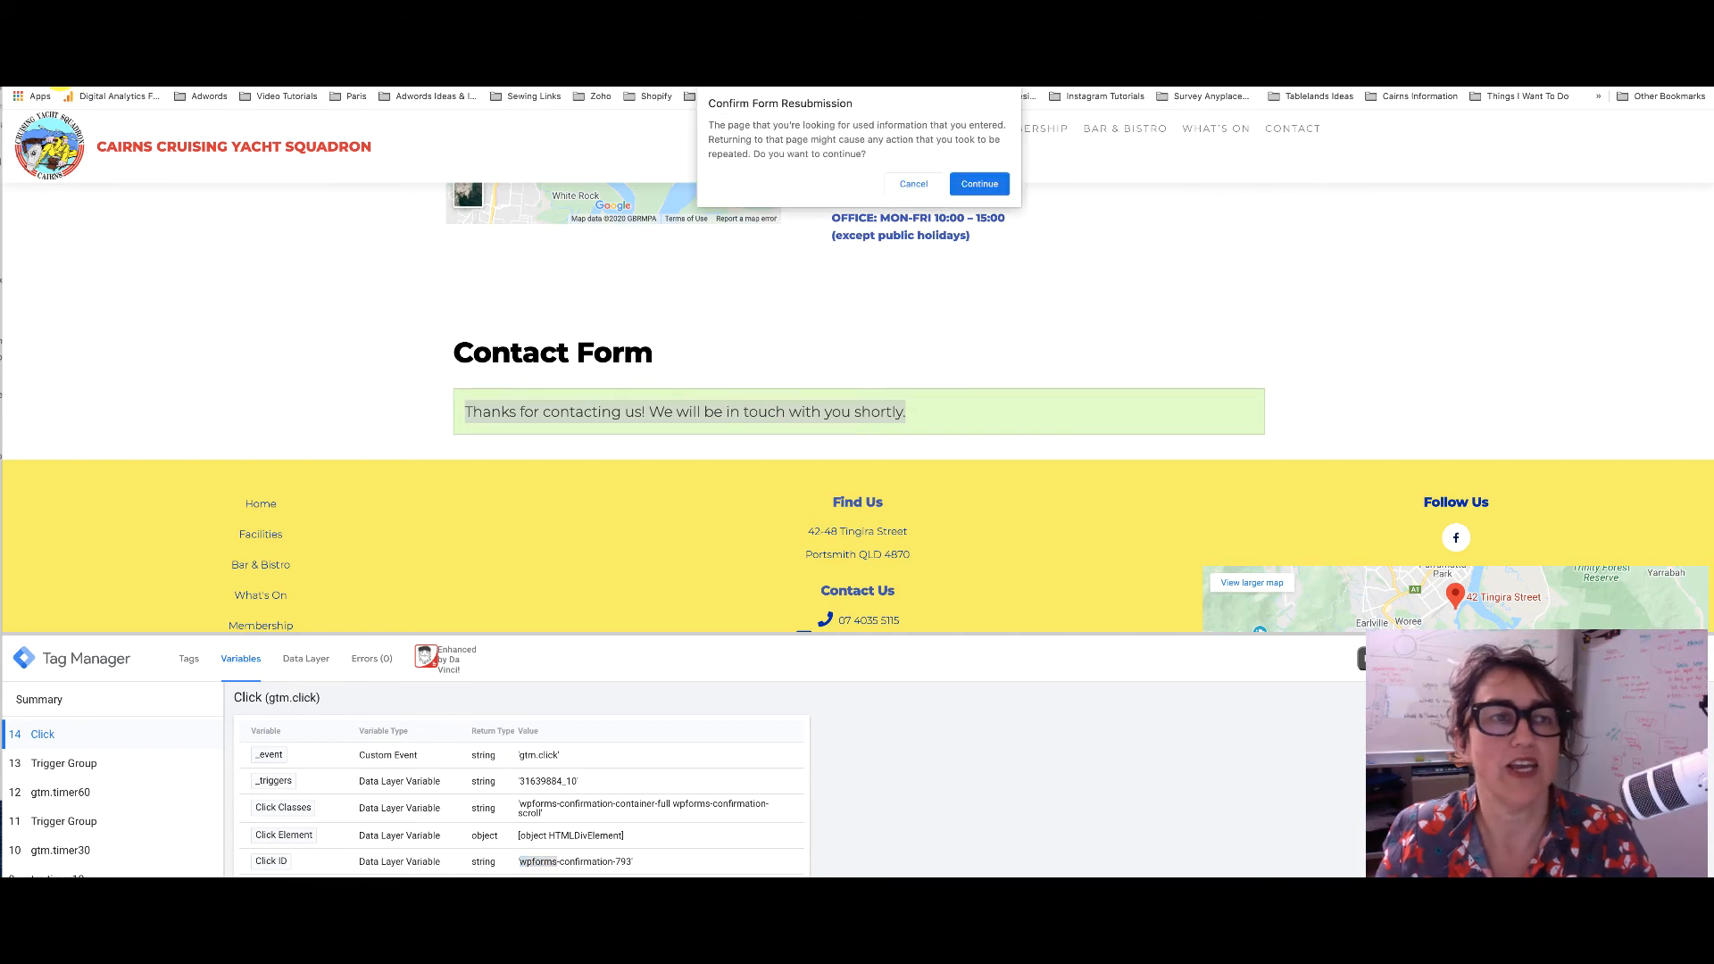
Reload the contact page and confirm the form resubmission
click(970, 184)
click(1014, 43)
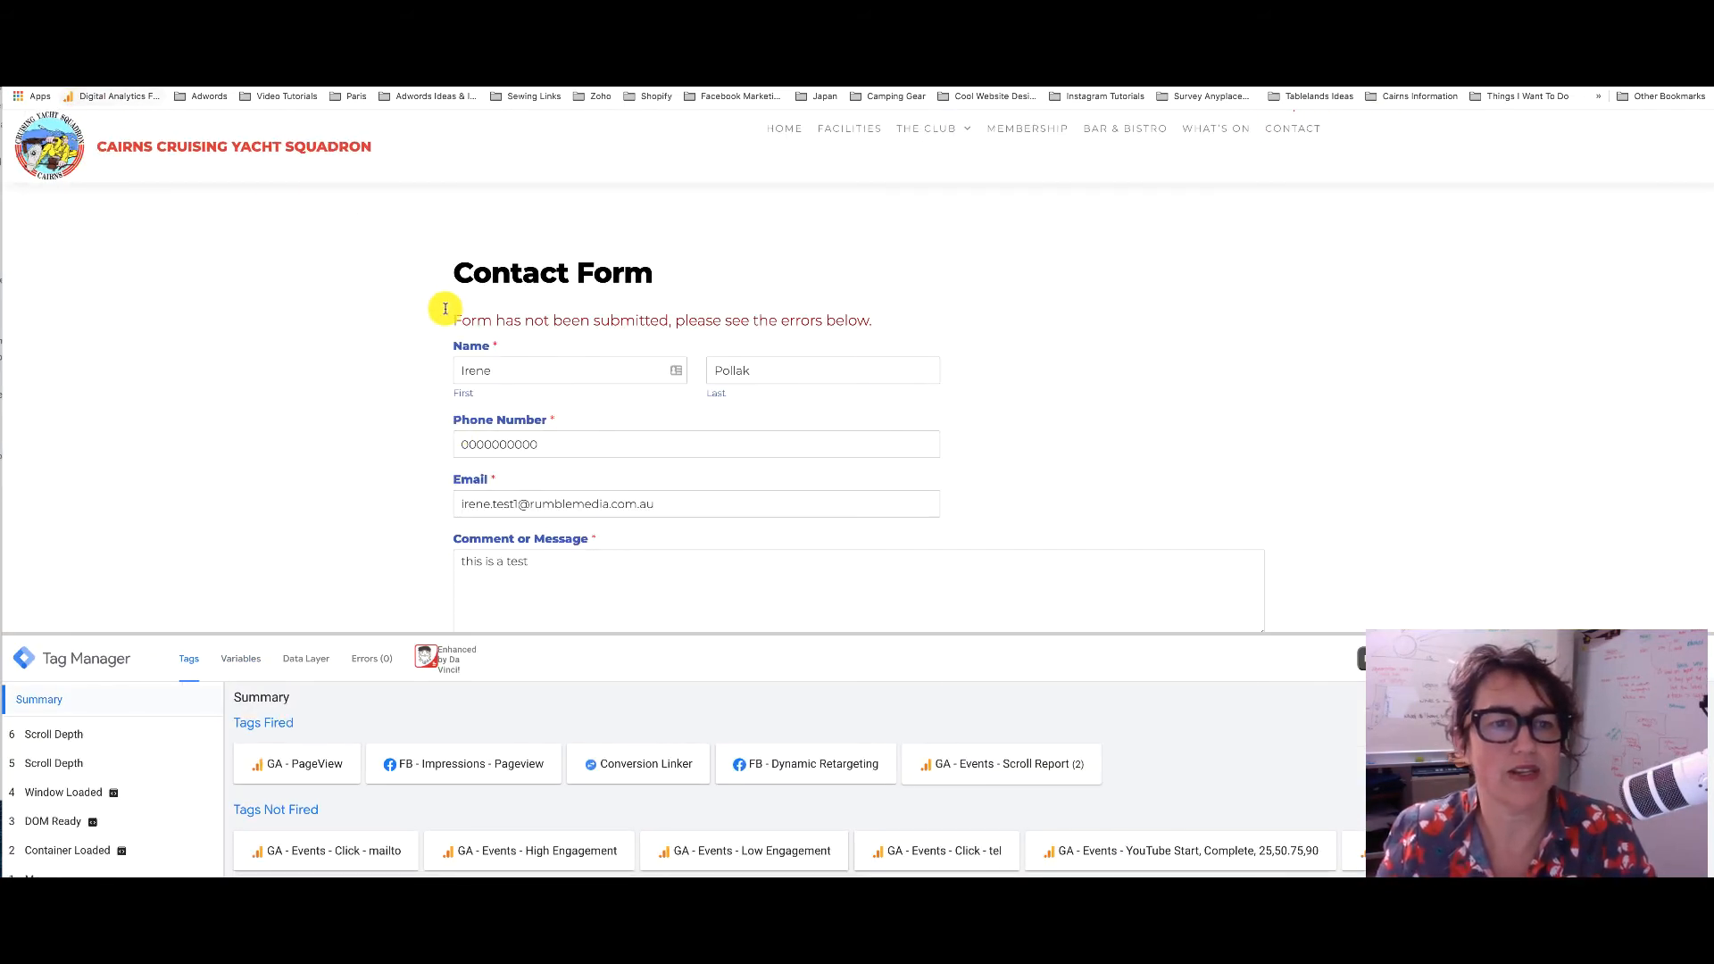
click(60, 77)
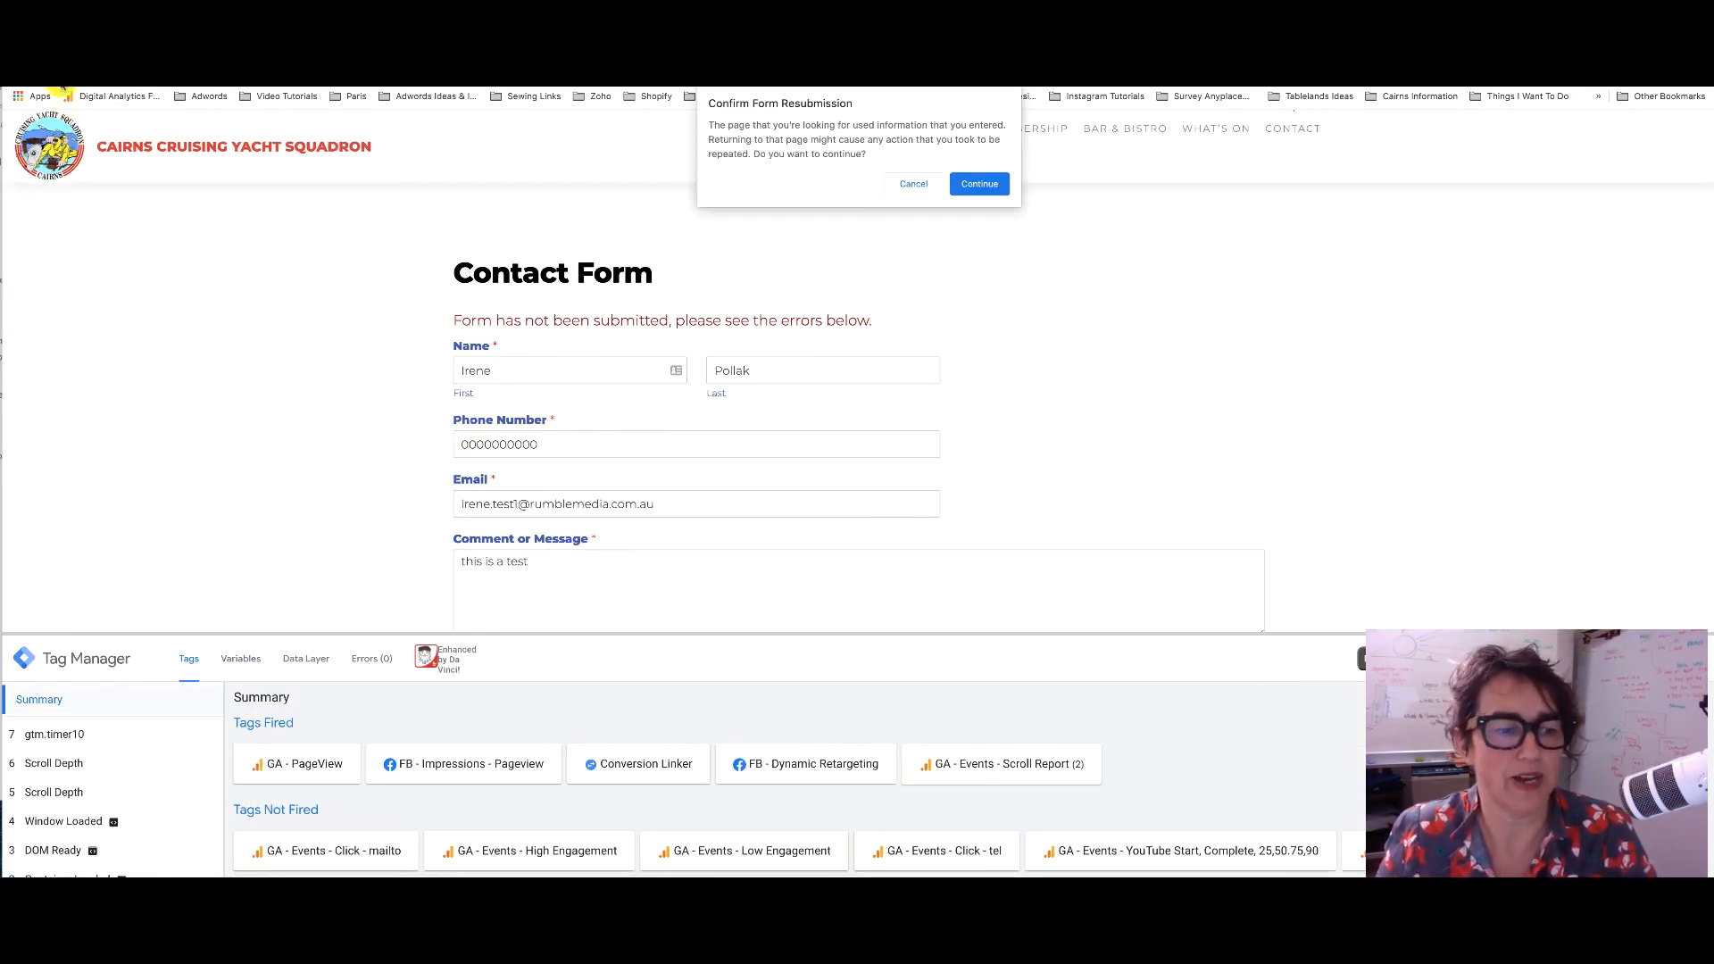
click(977, 185)
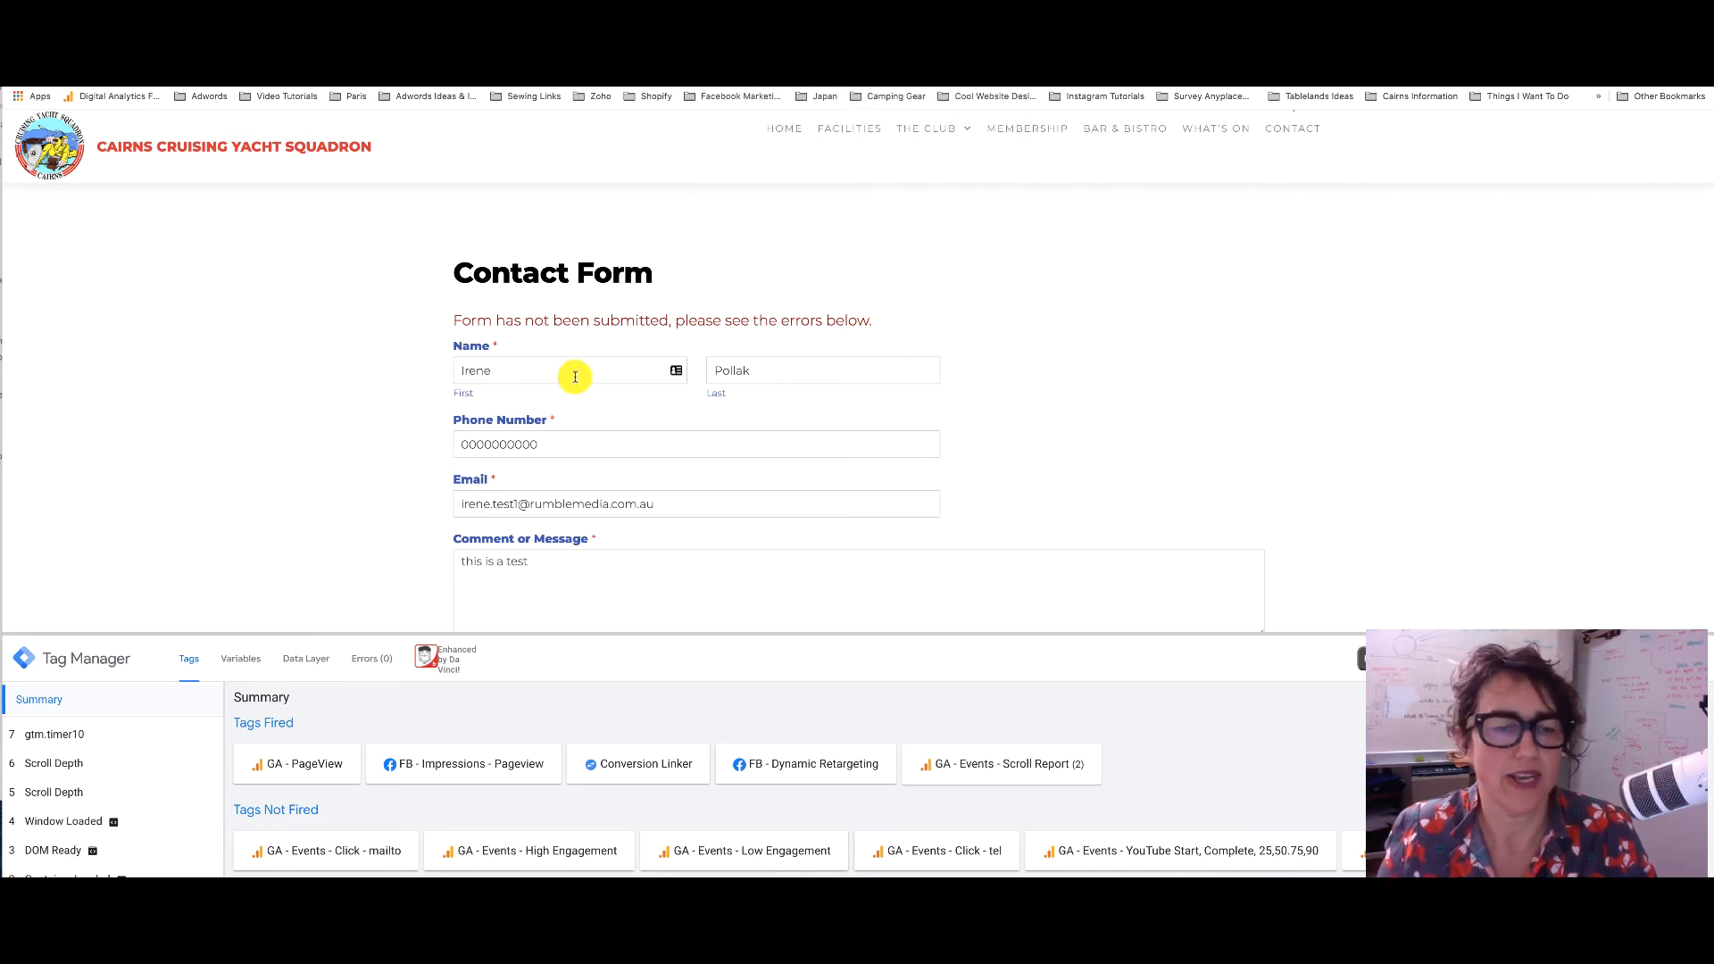
Tick the reCAPTCHA robot check on the Contact Us form
scroll(816, 443, down, 2)
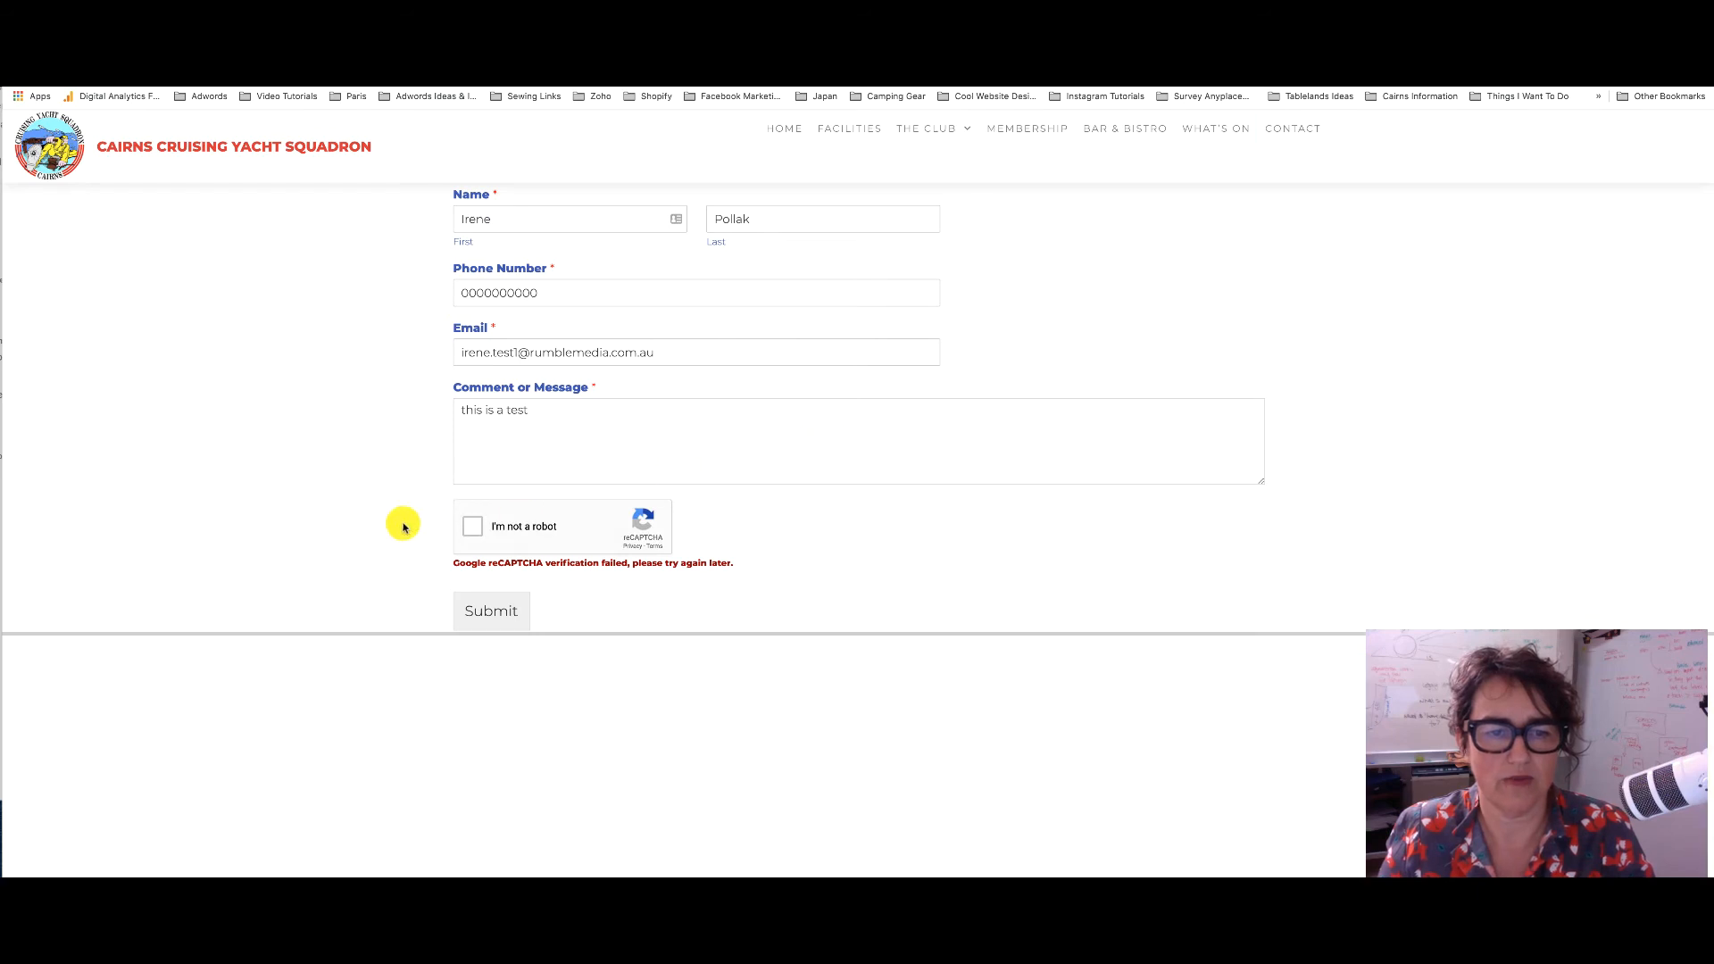
click(472, 534)
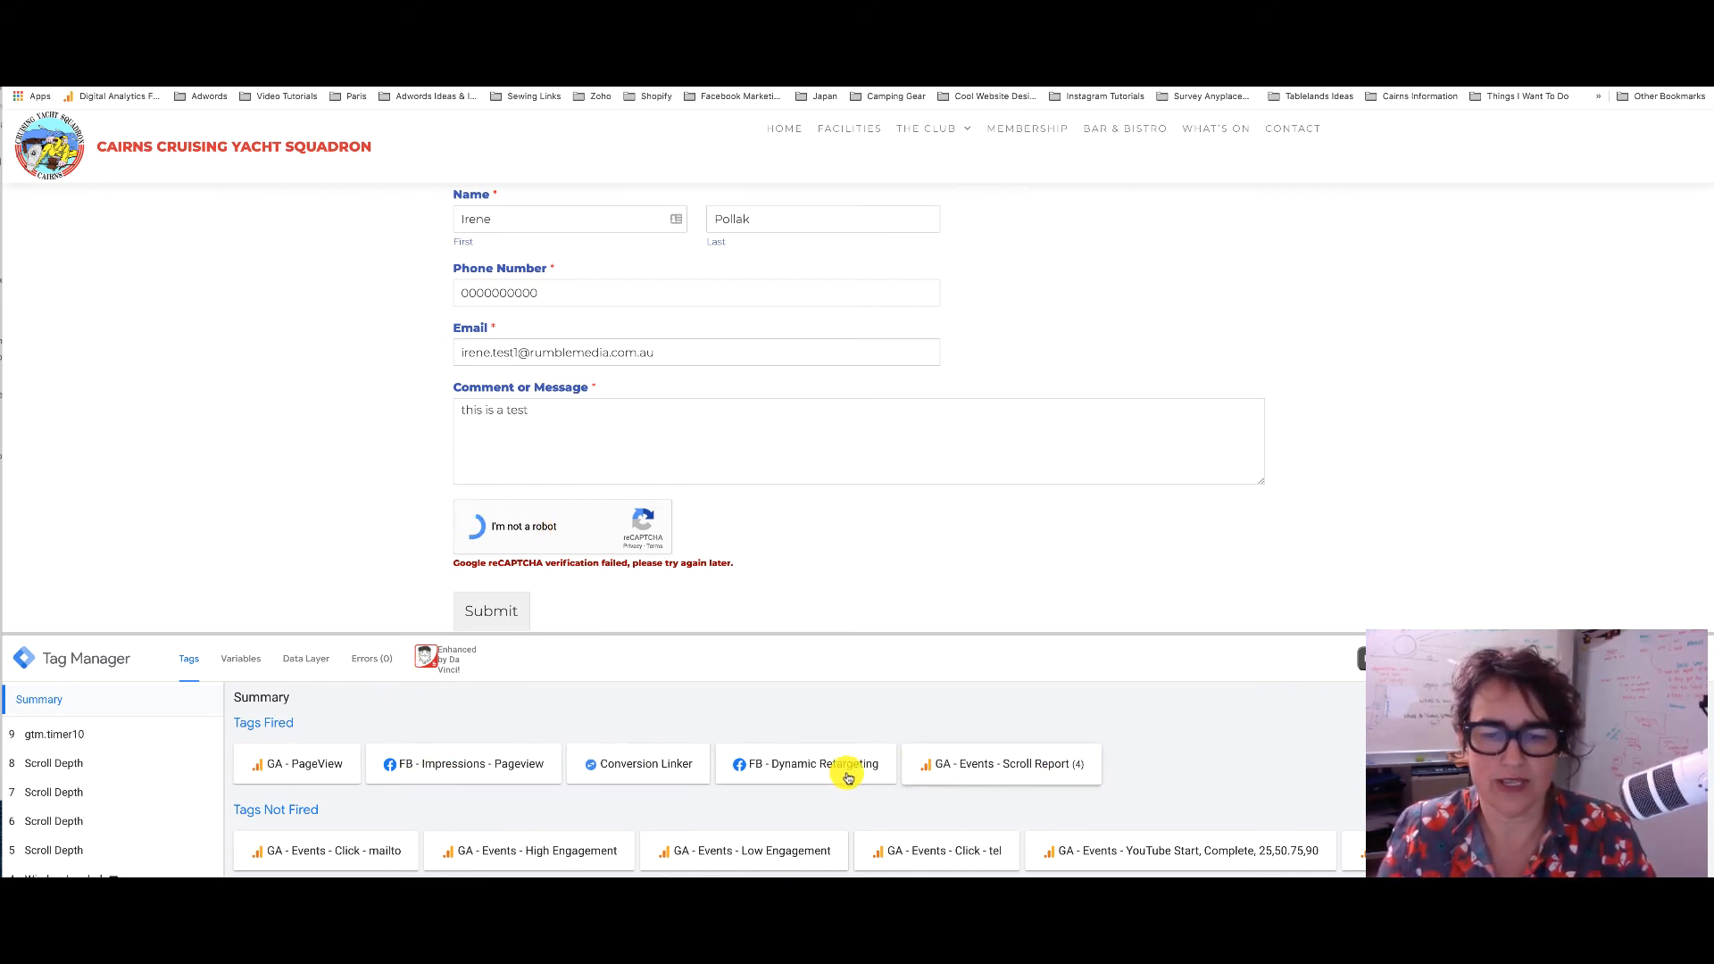
scroll(669, 783, down, 1)
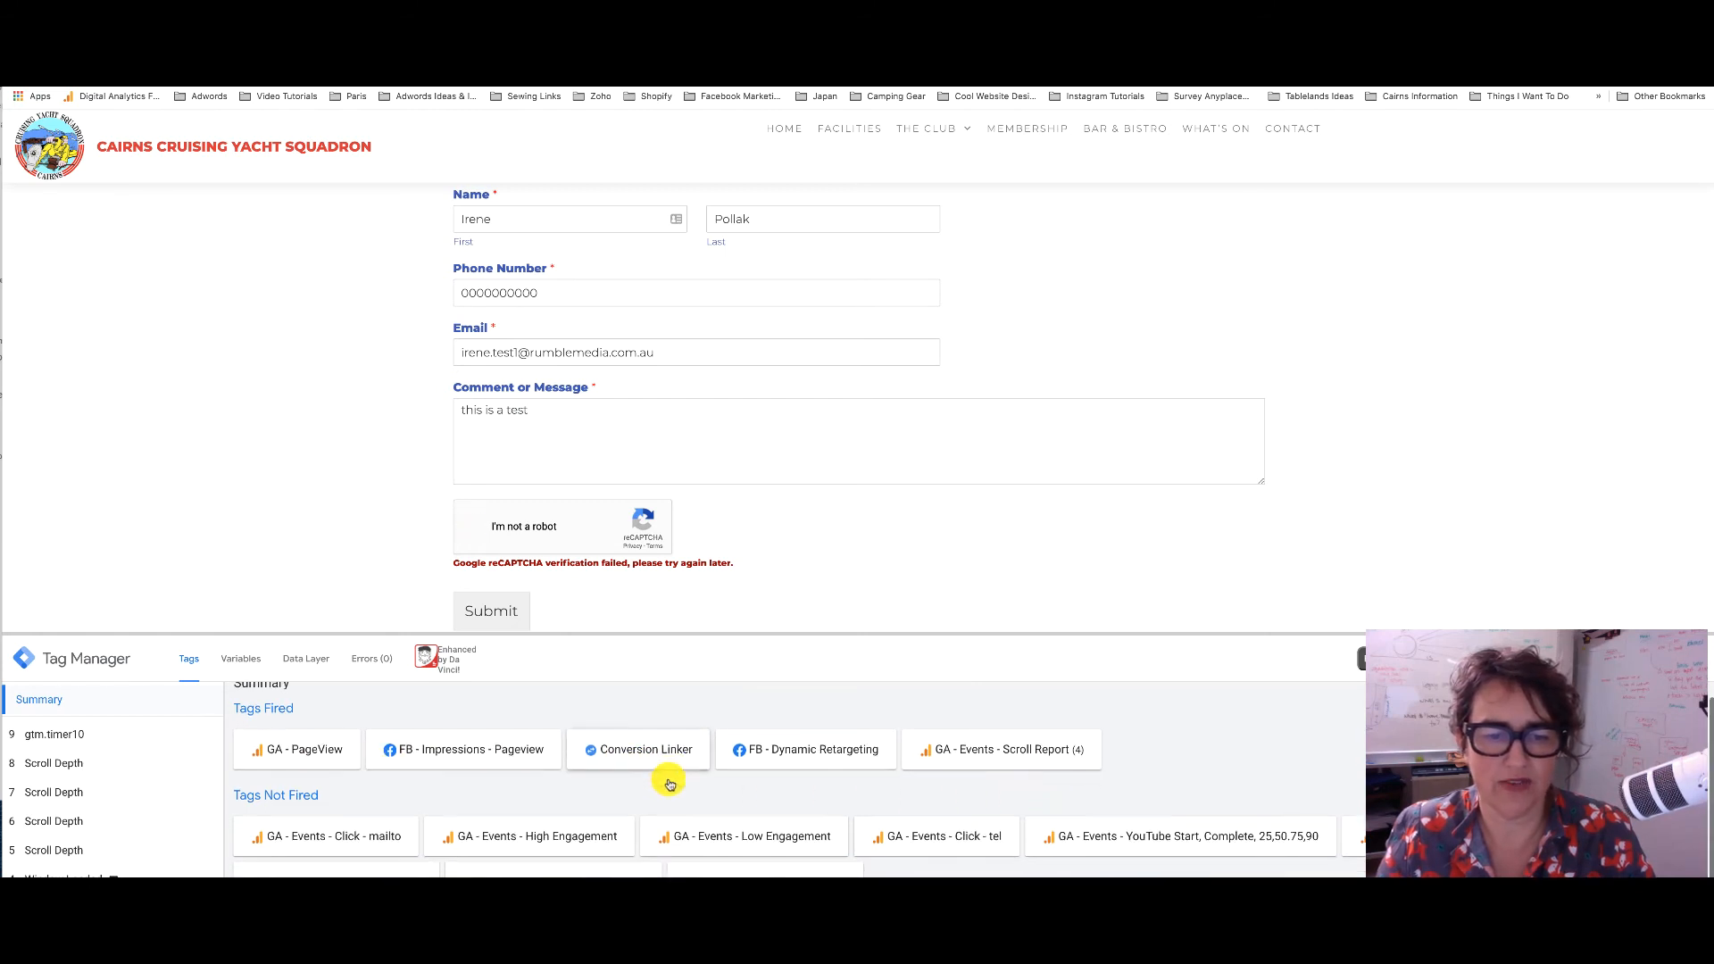
scroll(669, 784, down, 2)
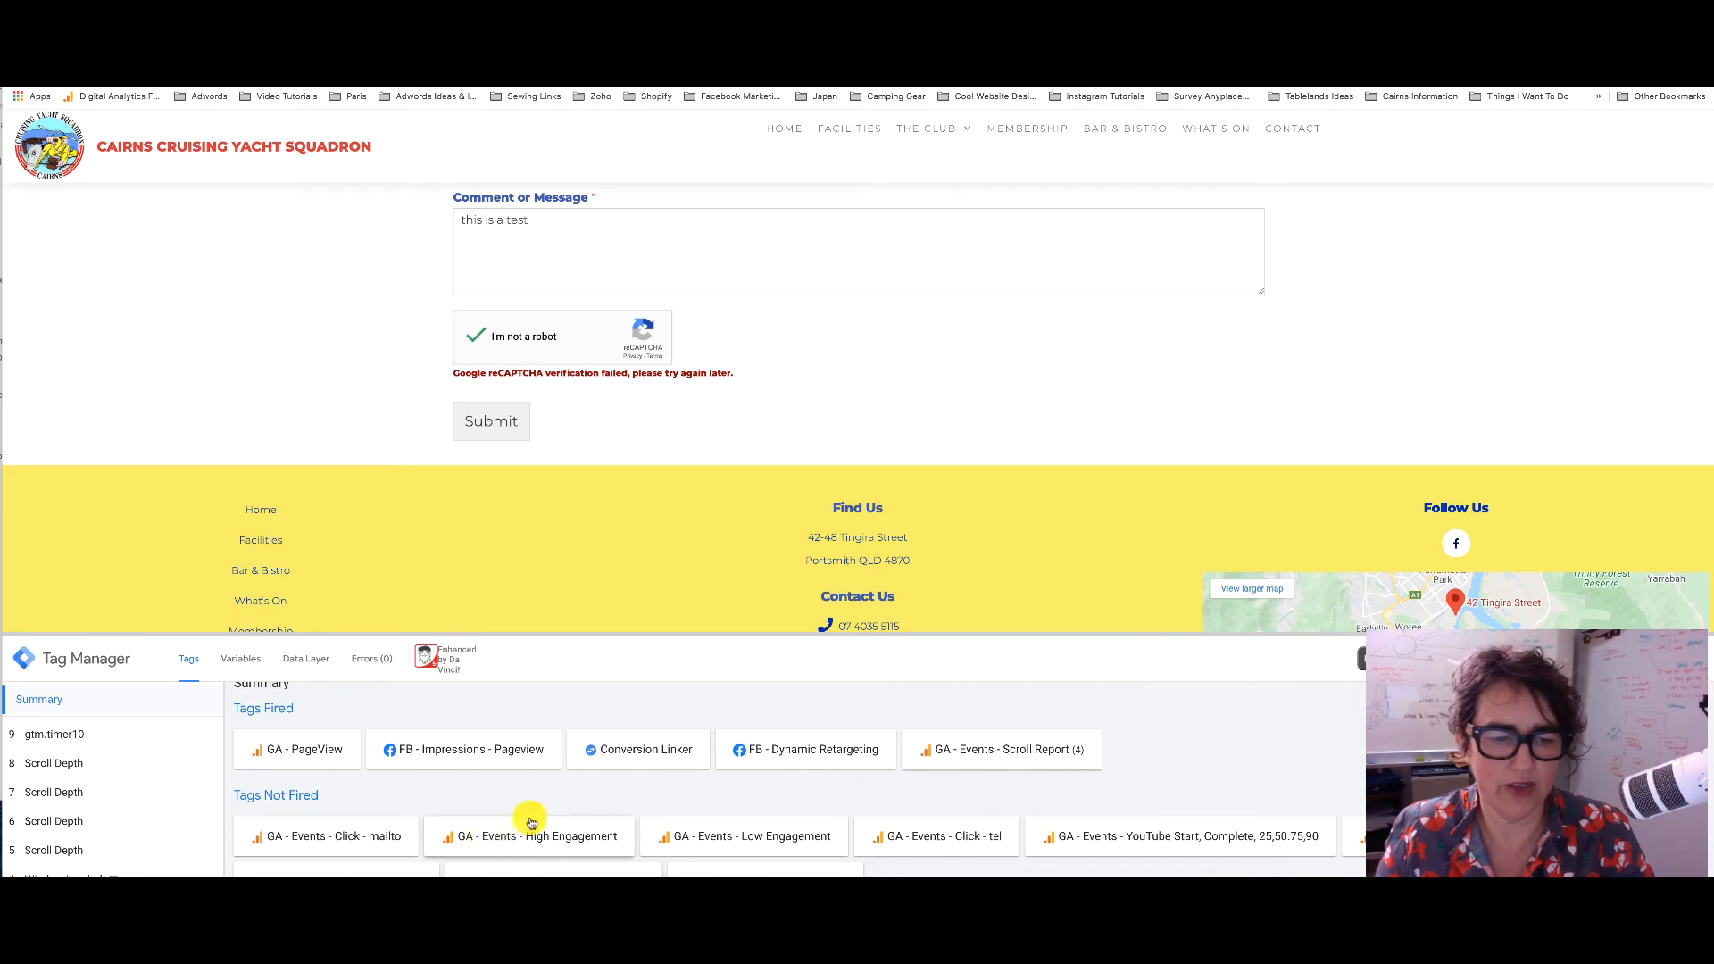
scroll(535, 815, down, 1)
scroll(652, 814, up, 1)
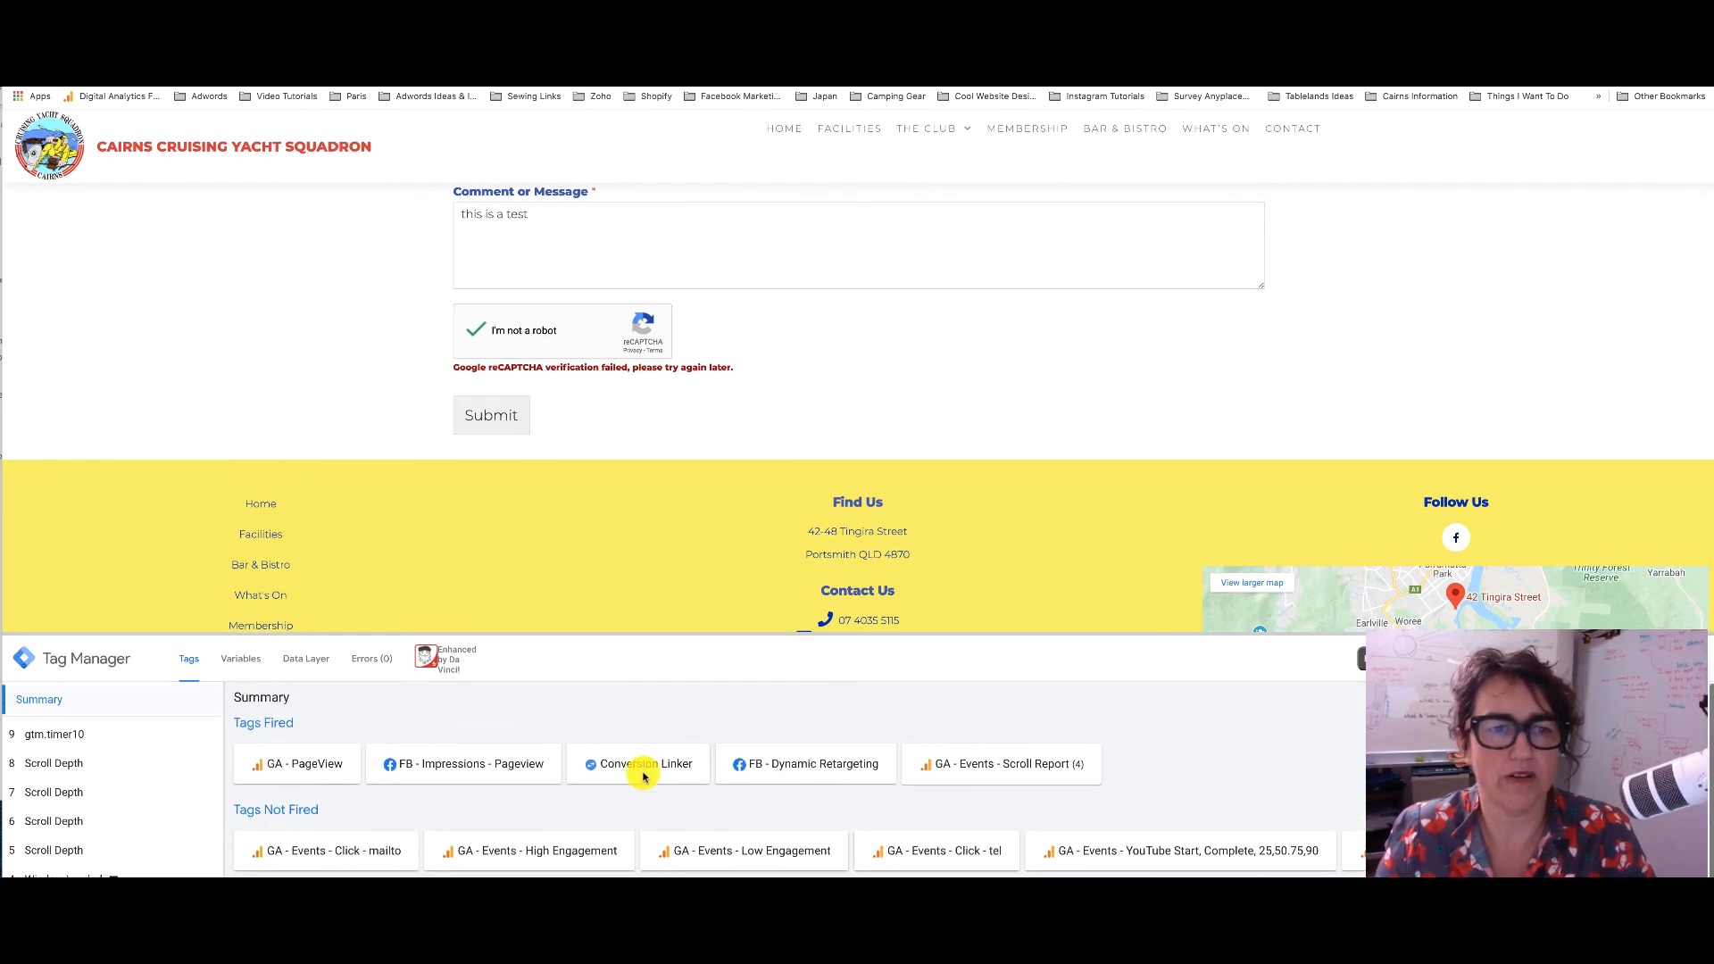
scroll(696, 471, up, 3)
scroll(699, 474, down, 1)
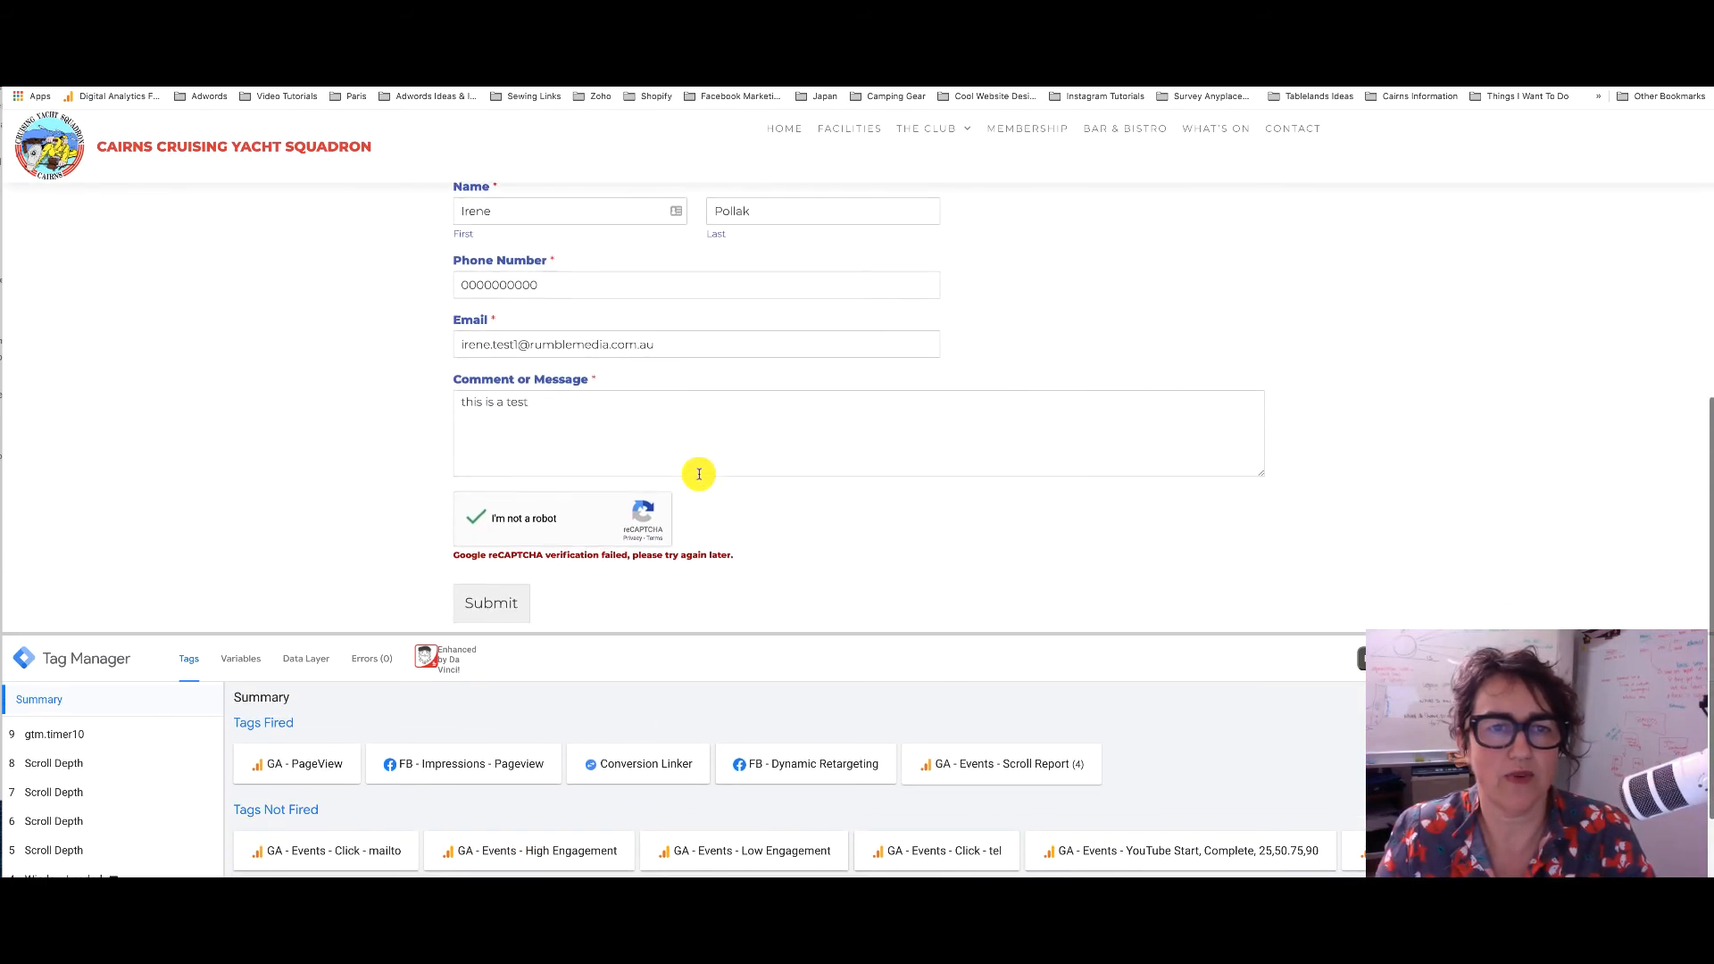
scroll(715, 483, up, 3)
scroll(718, 483, up, 1)
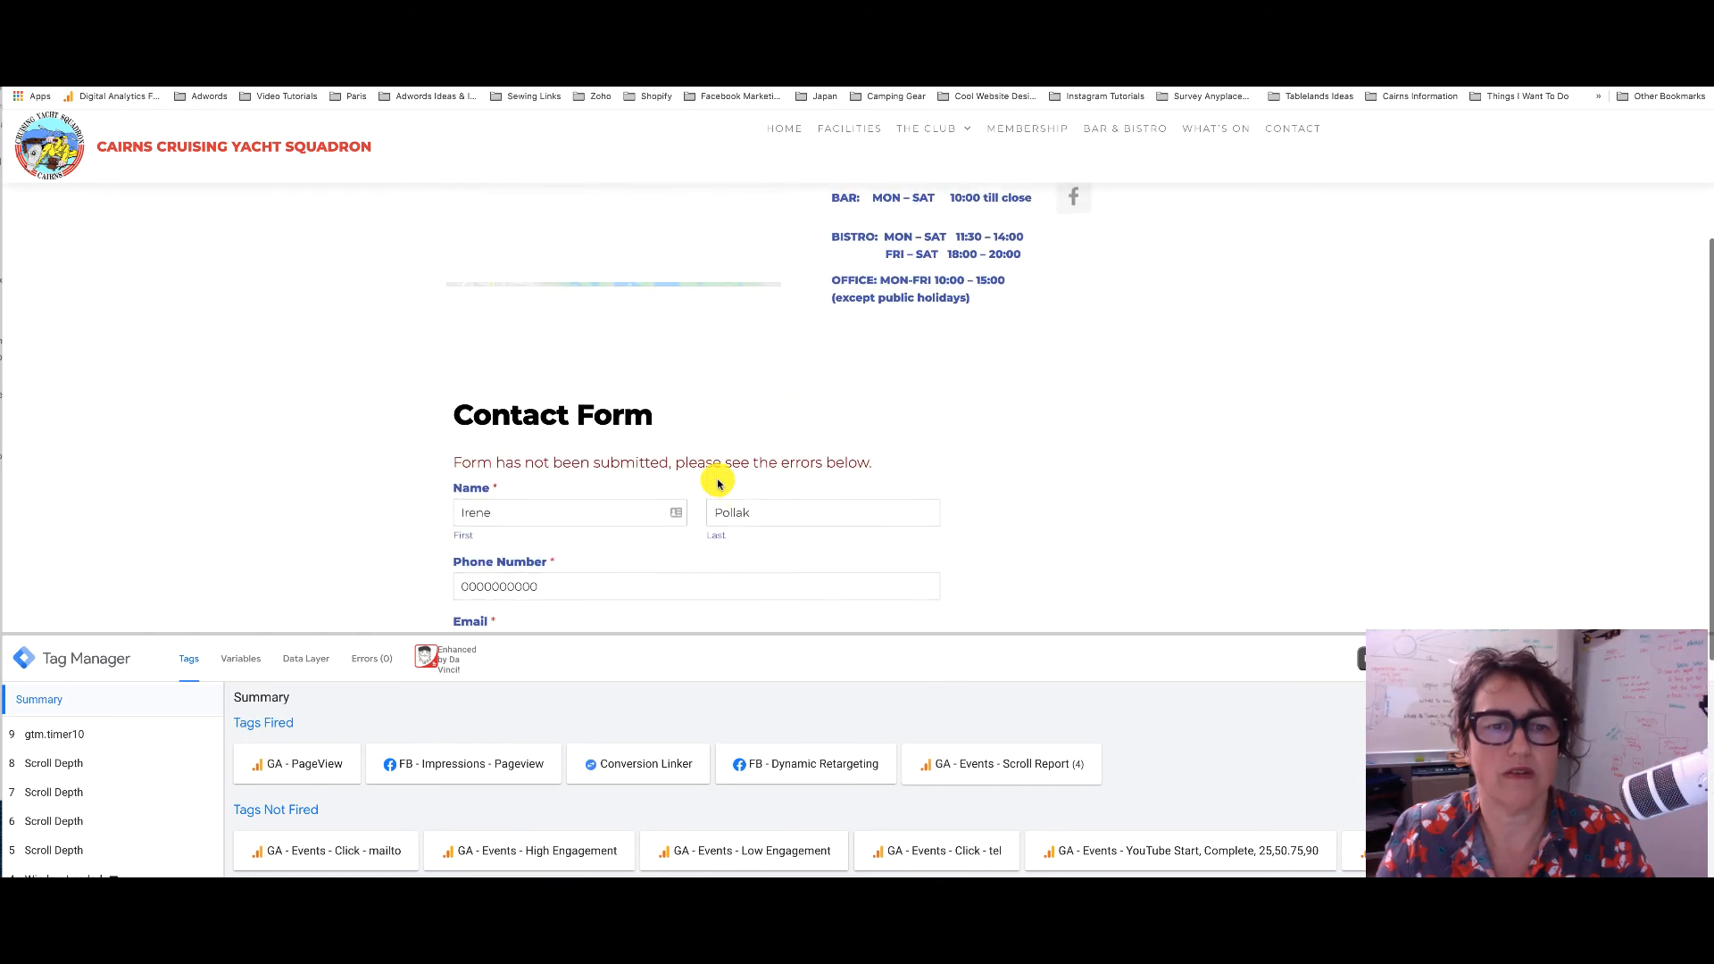
scroll(718, 483, down, 3)
scroll(717, 483, down, 2)
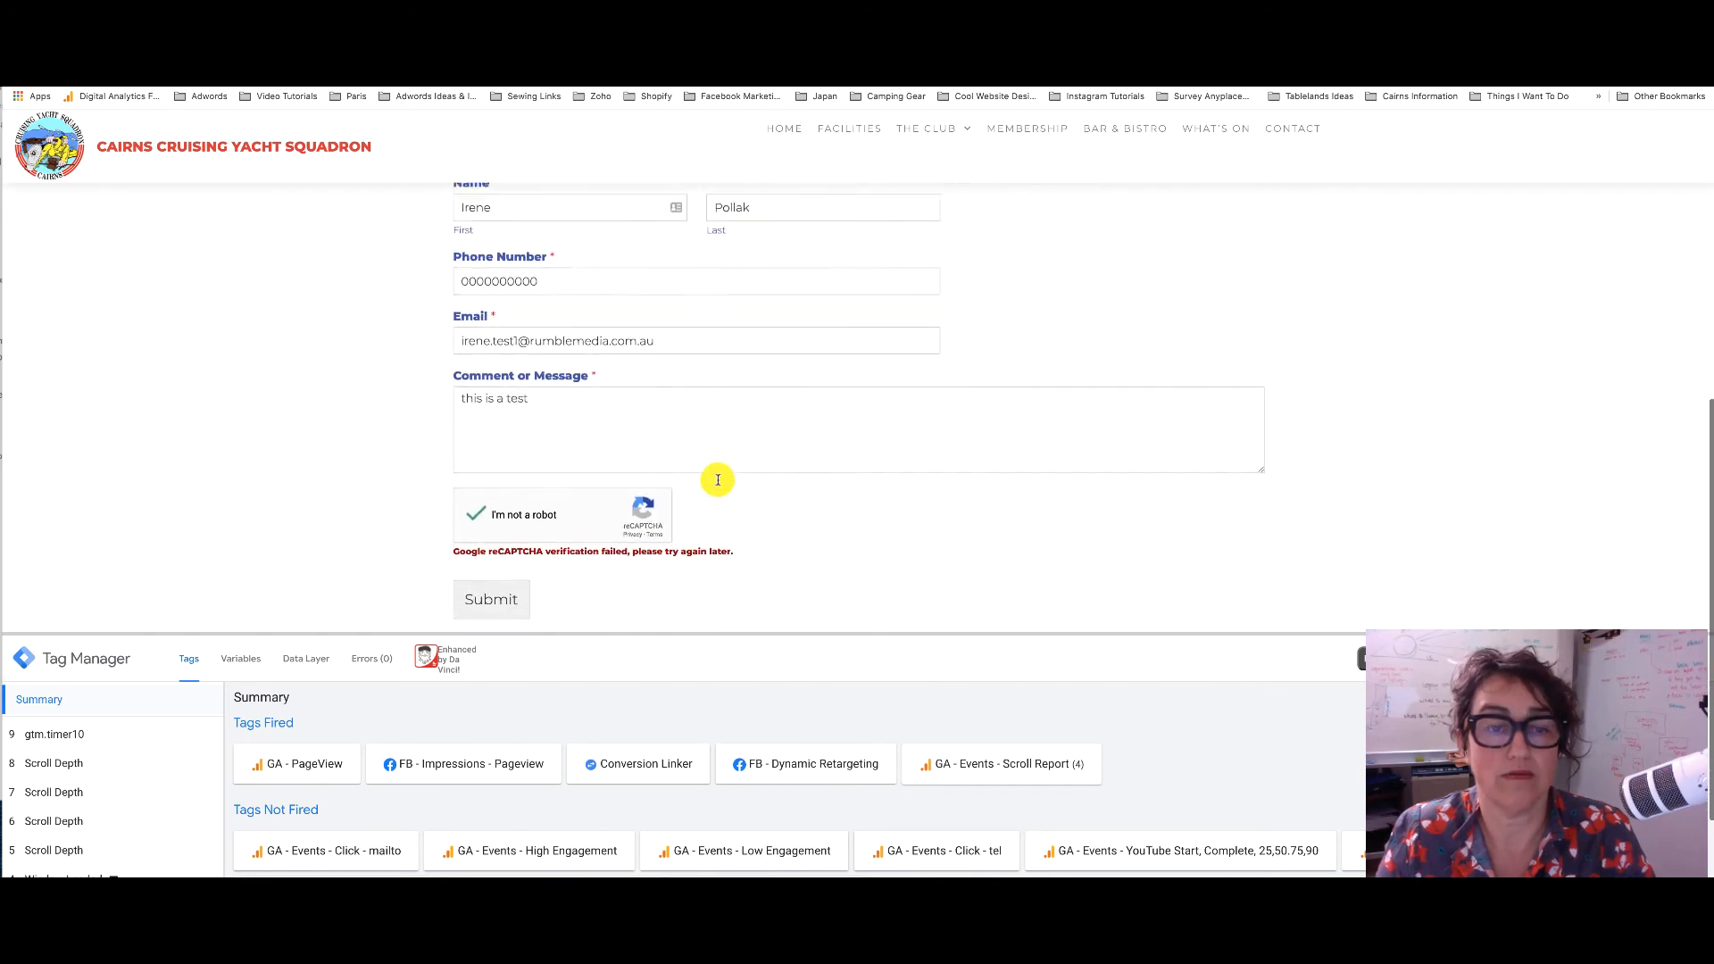
scroll(782, 469, up, 3)
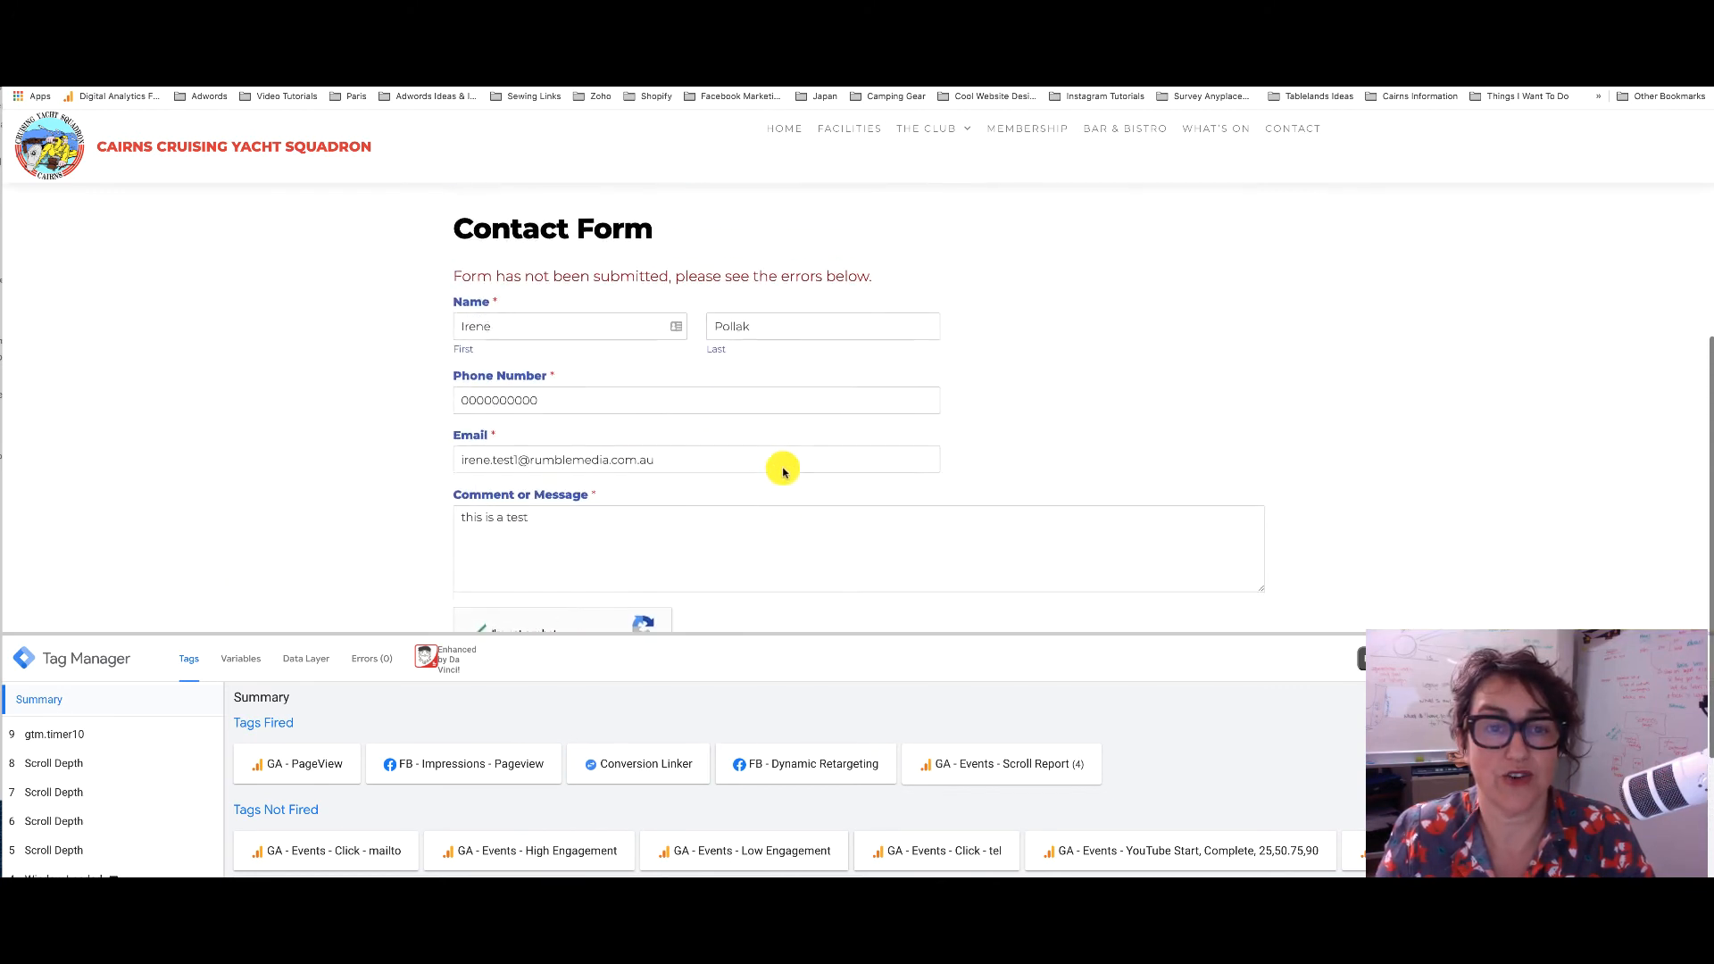
scroll(781, 468, down, 3)
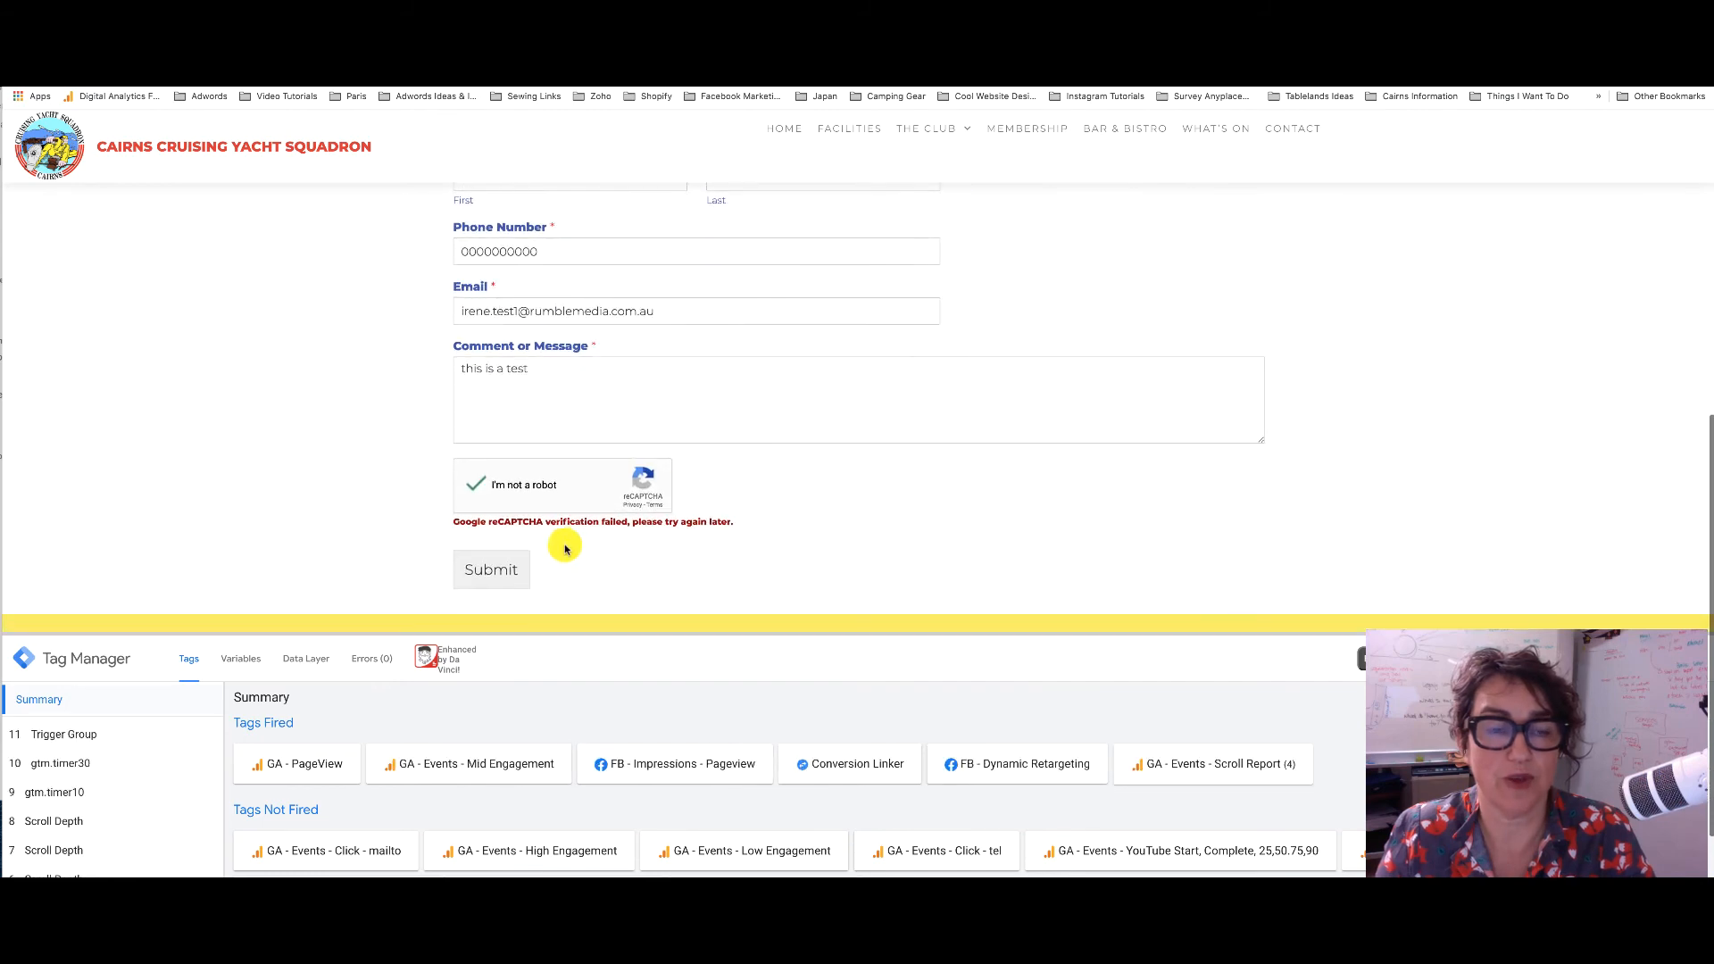
Submit the Contact Us form, then clear the Event Action filter in Analytics Realtime Events
click(486, 569)
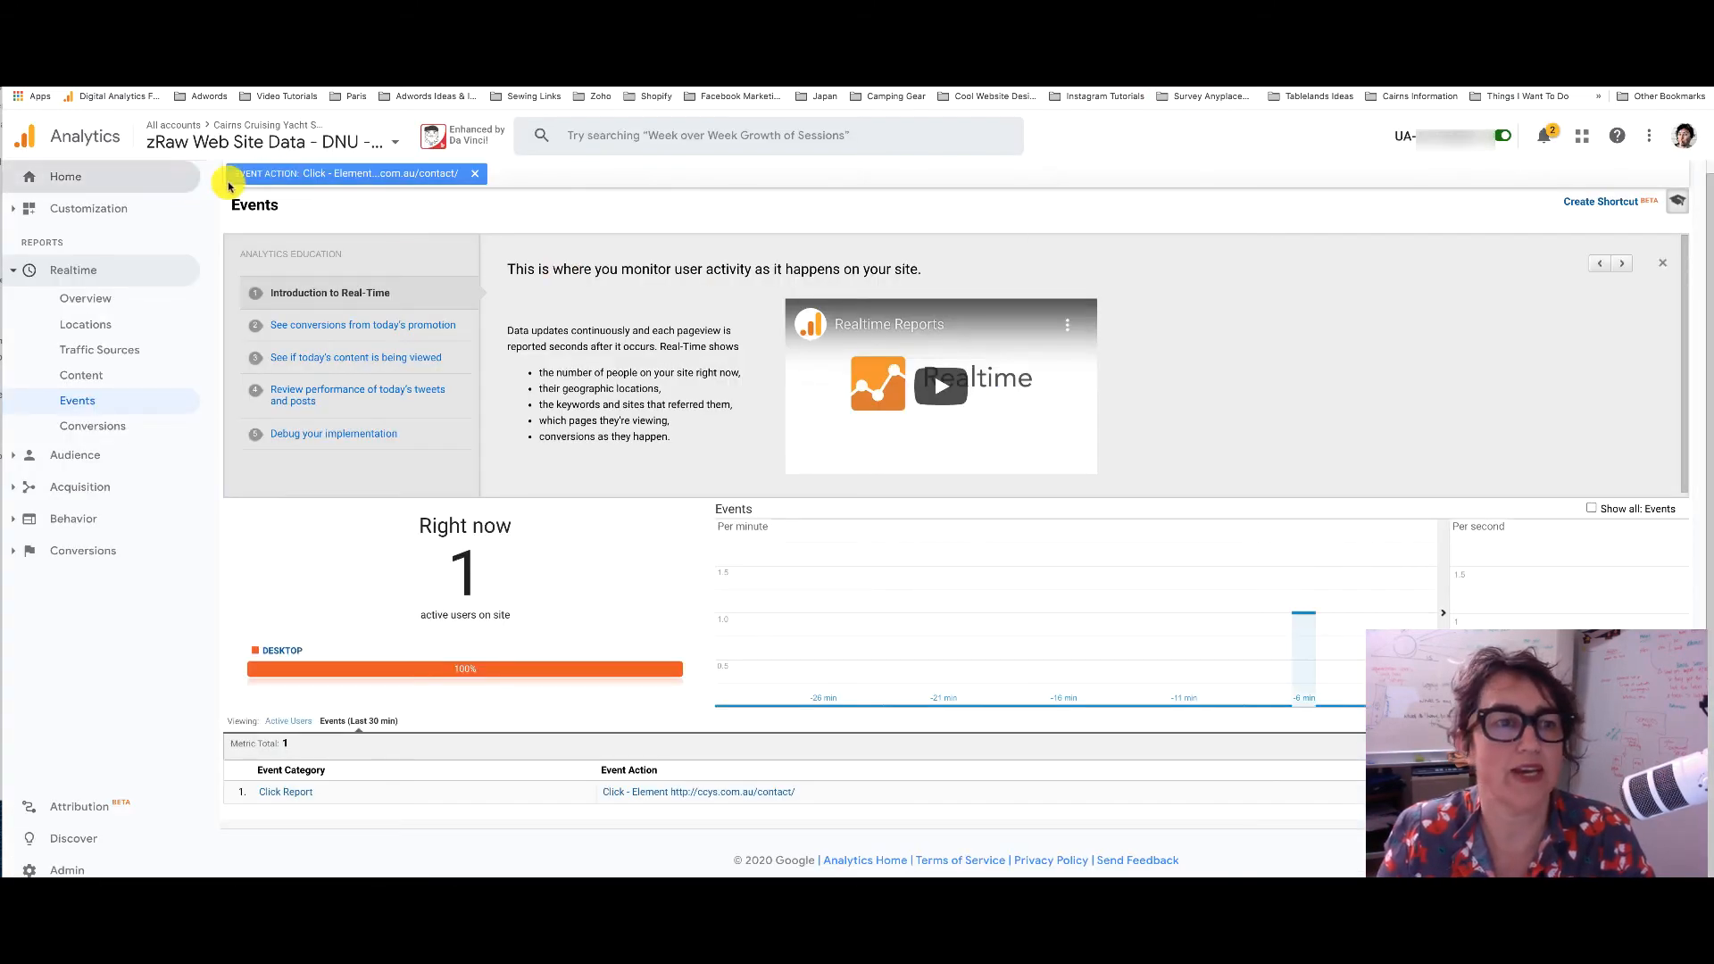
click(475, 174)
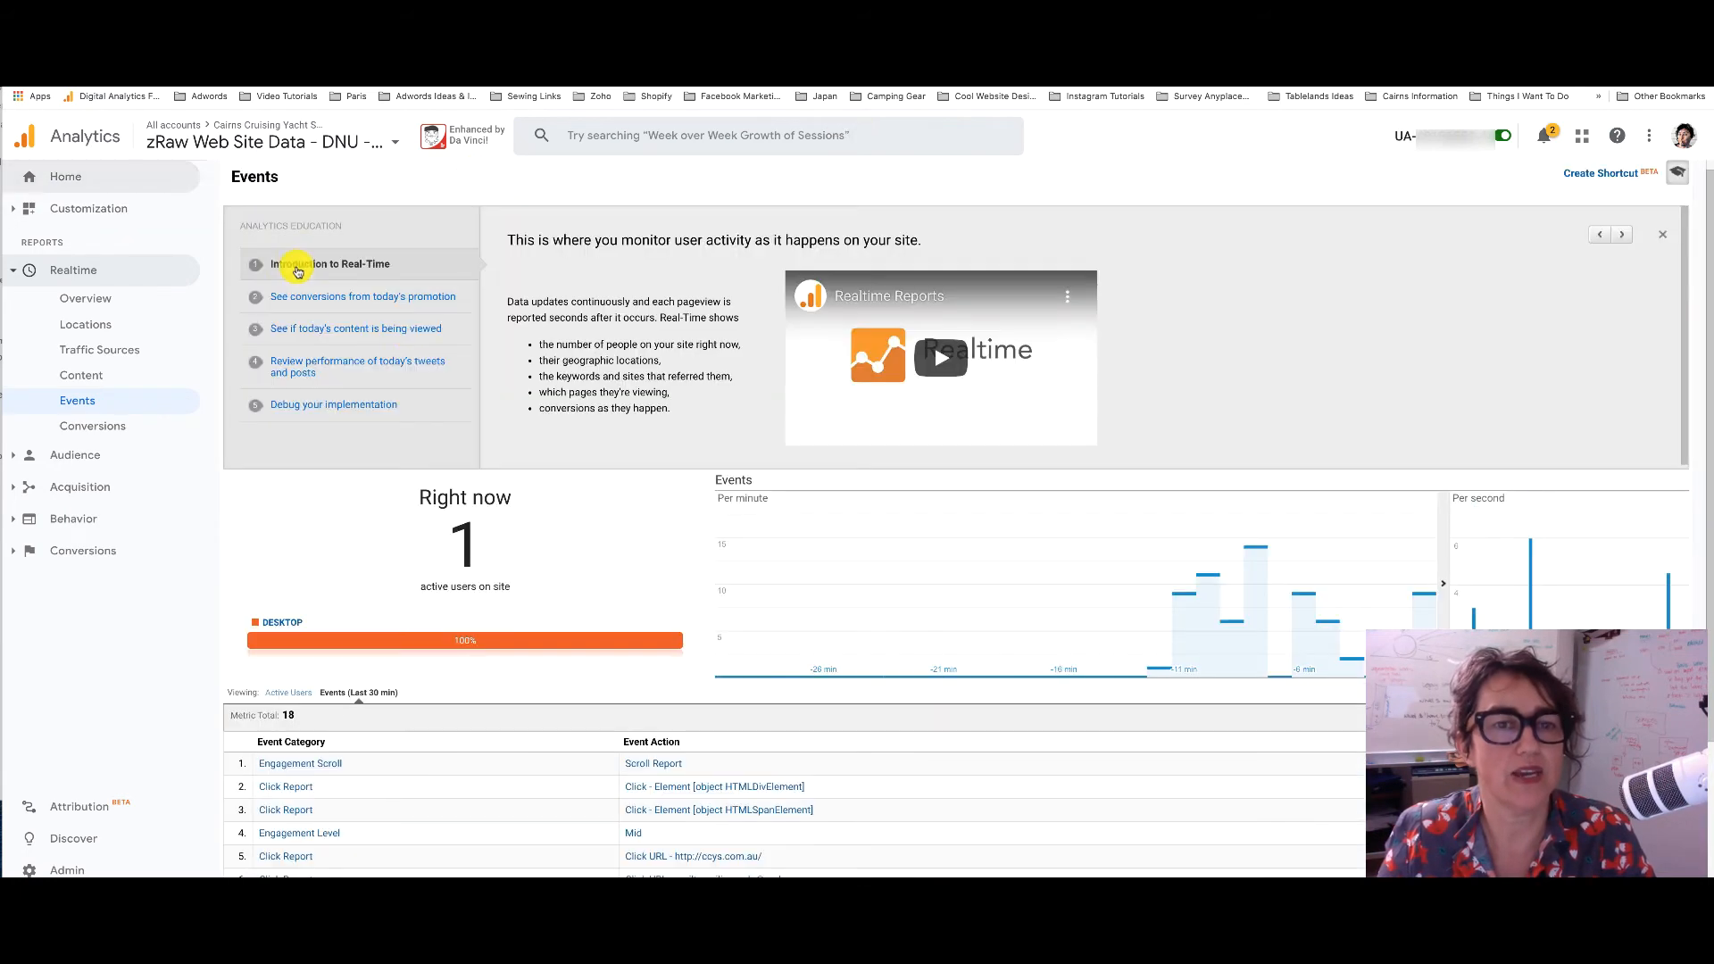
scroll(500, 373, down, 3)
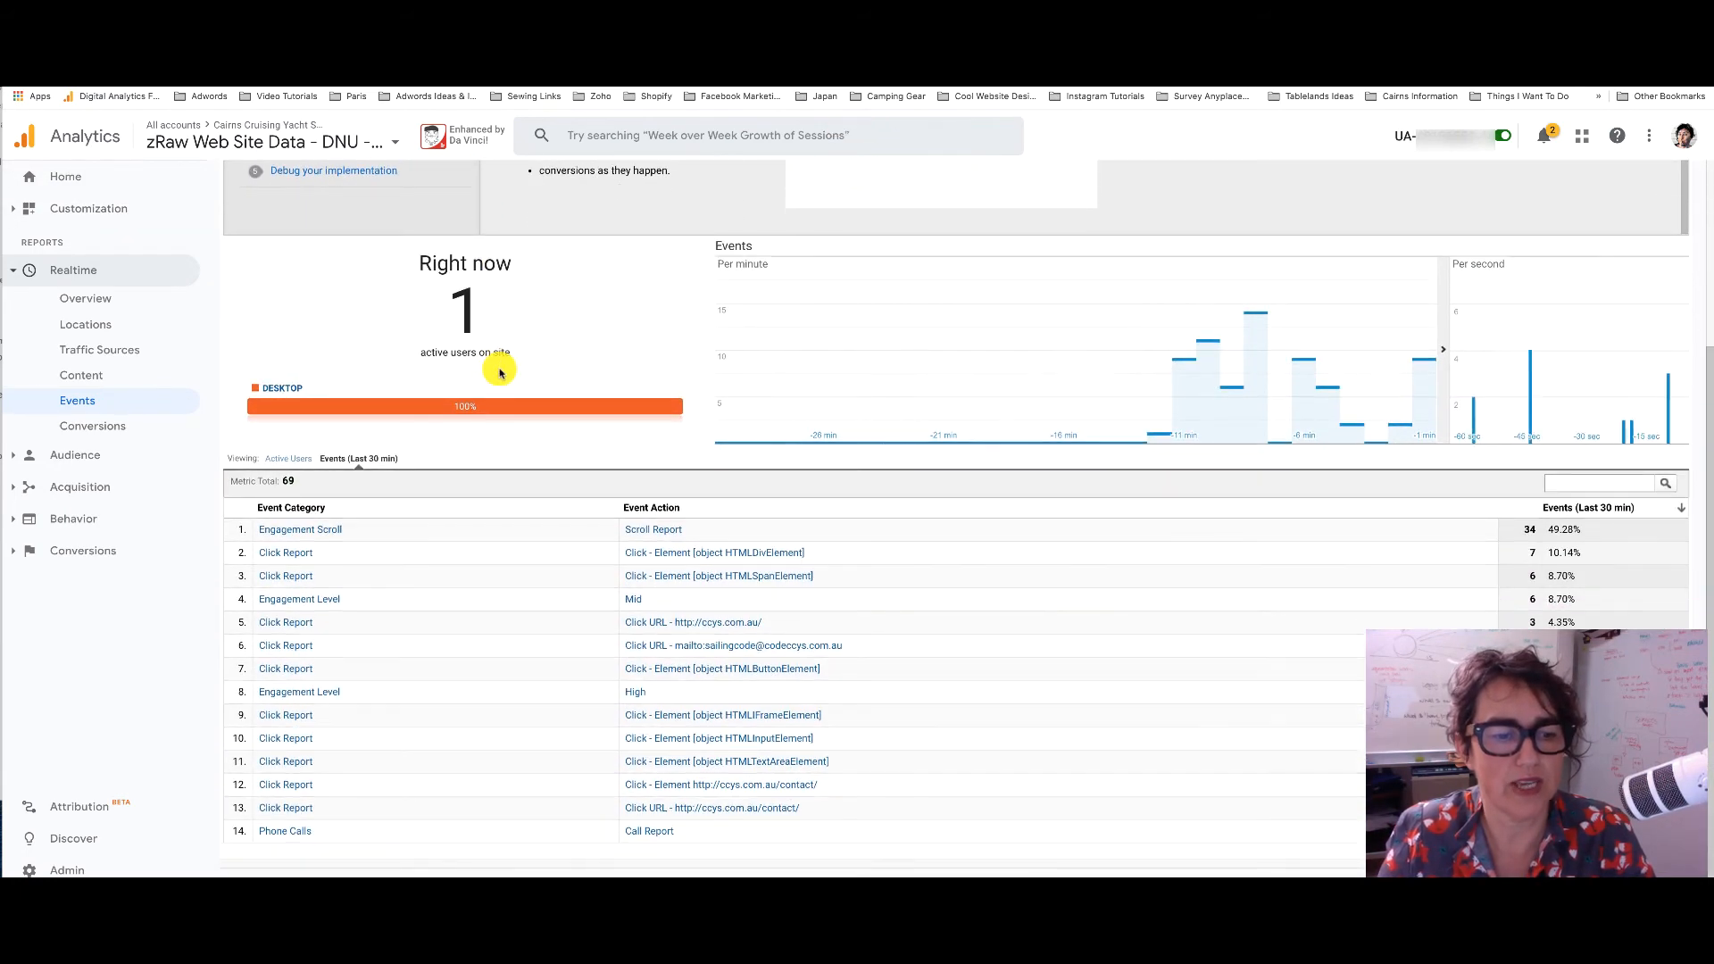
click(289, 458)
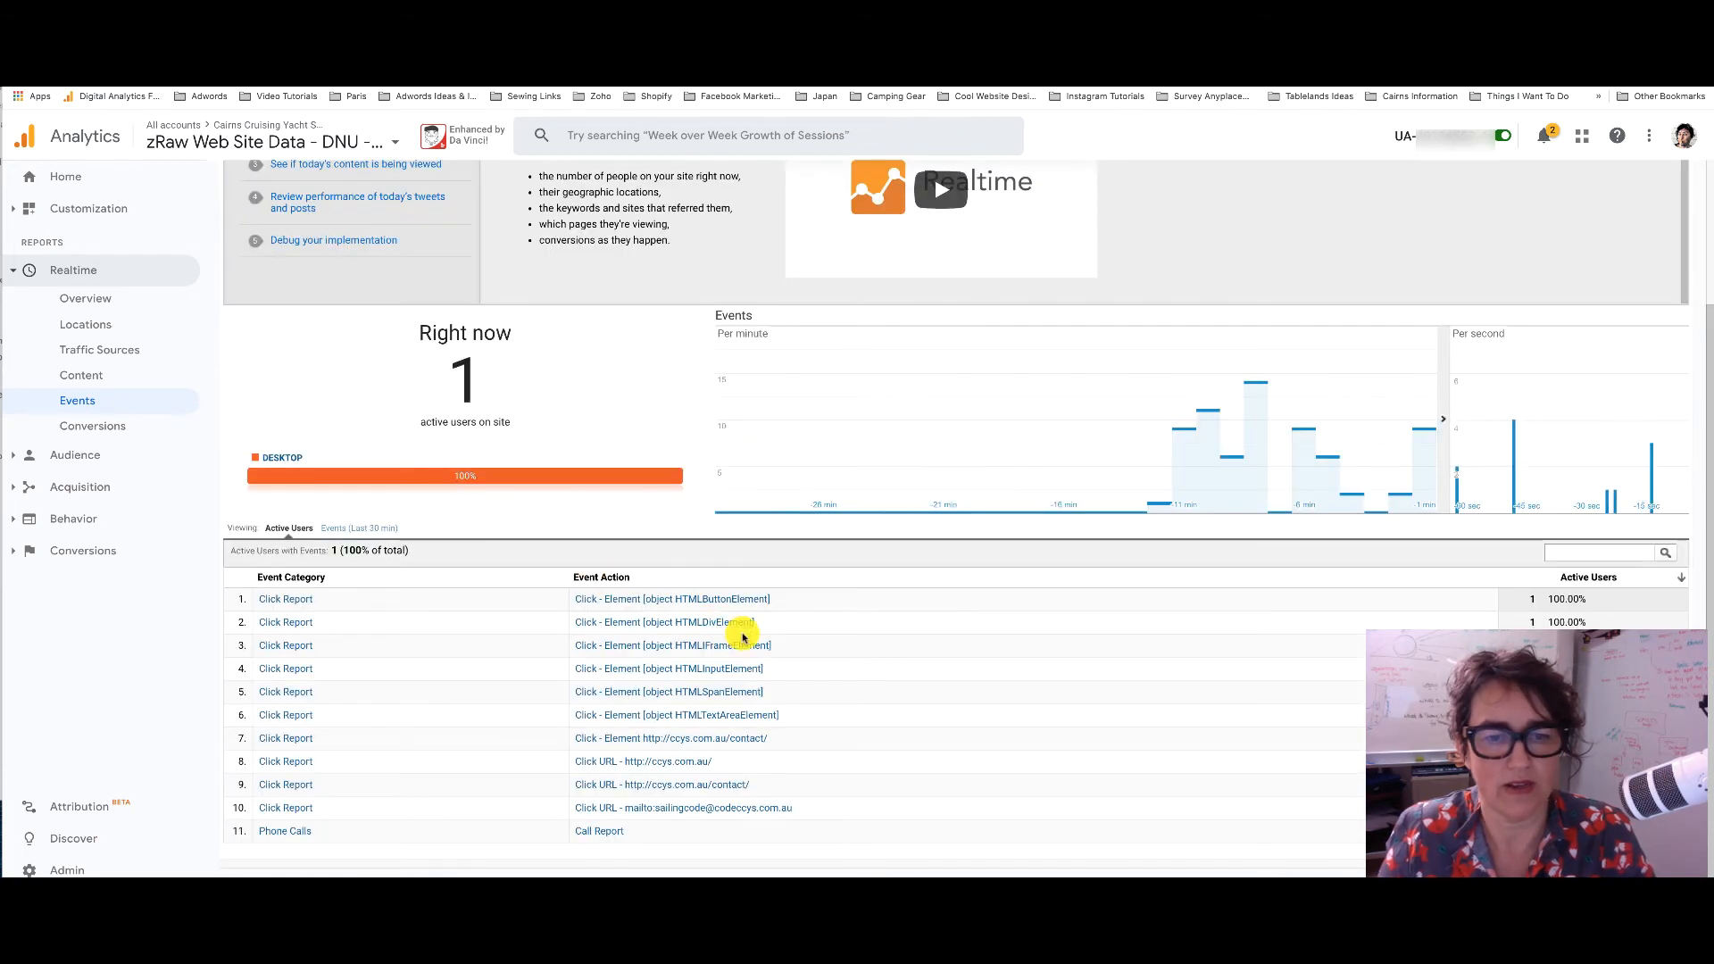
scroll(743, 637, up, 2)
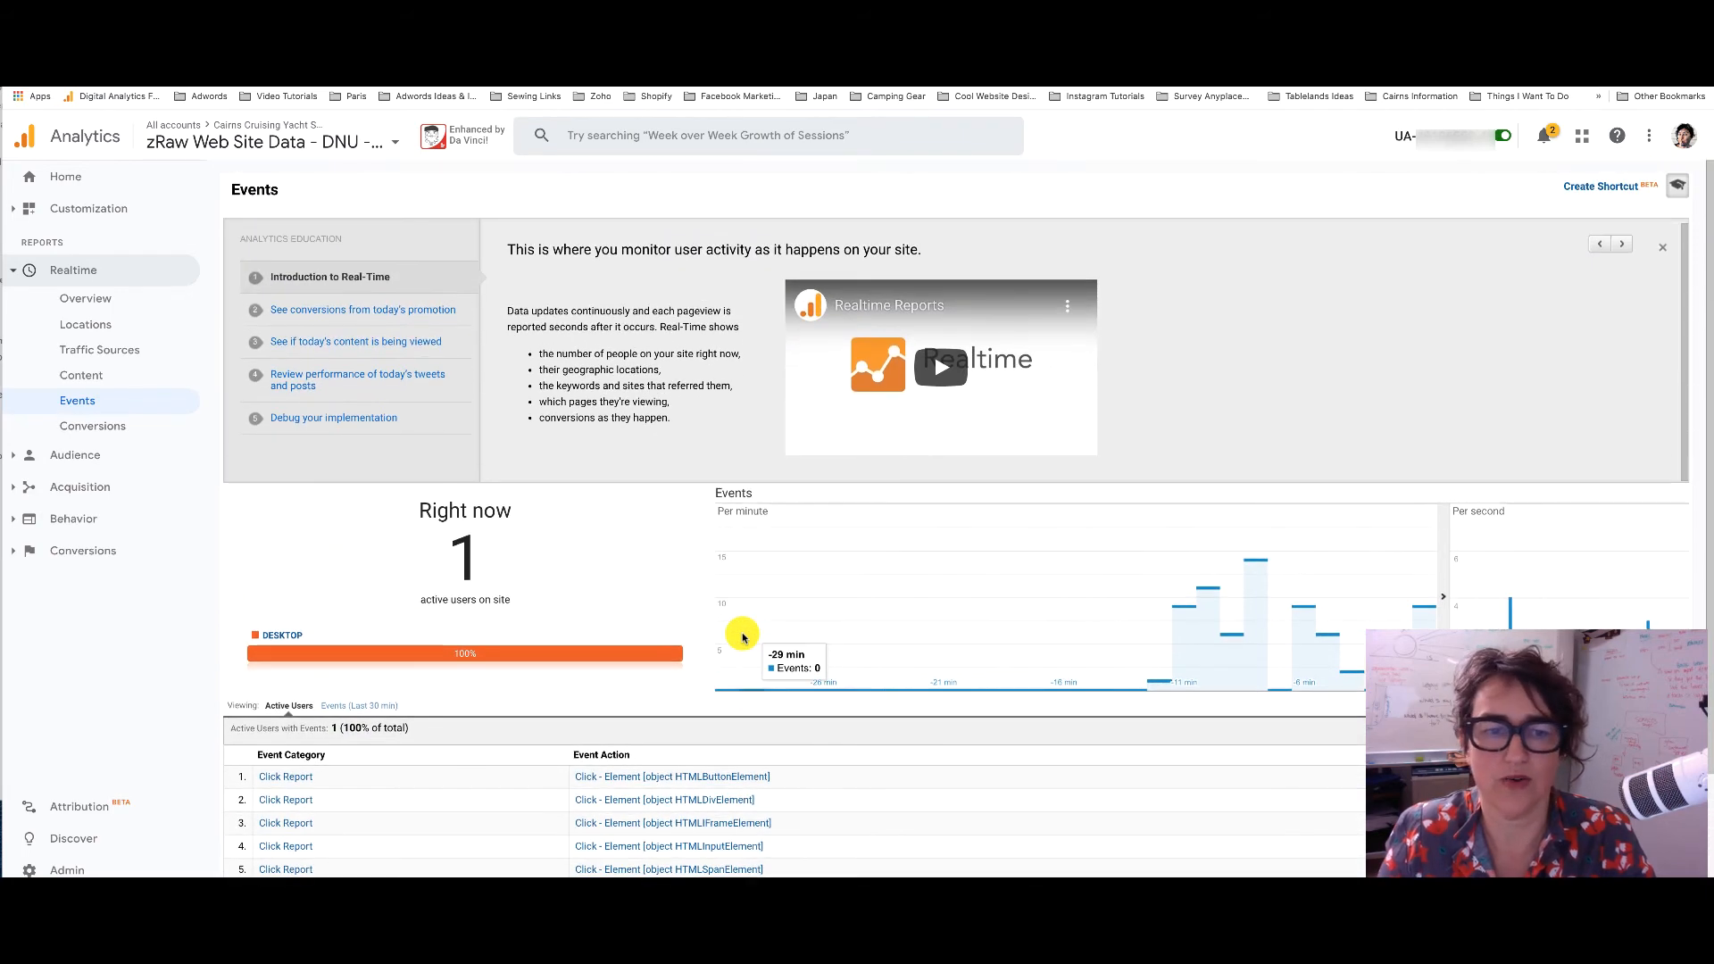
key(ctrl+Tab)
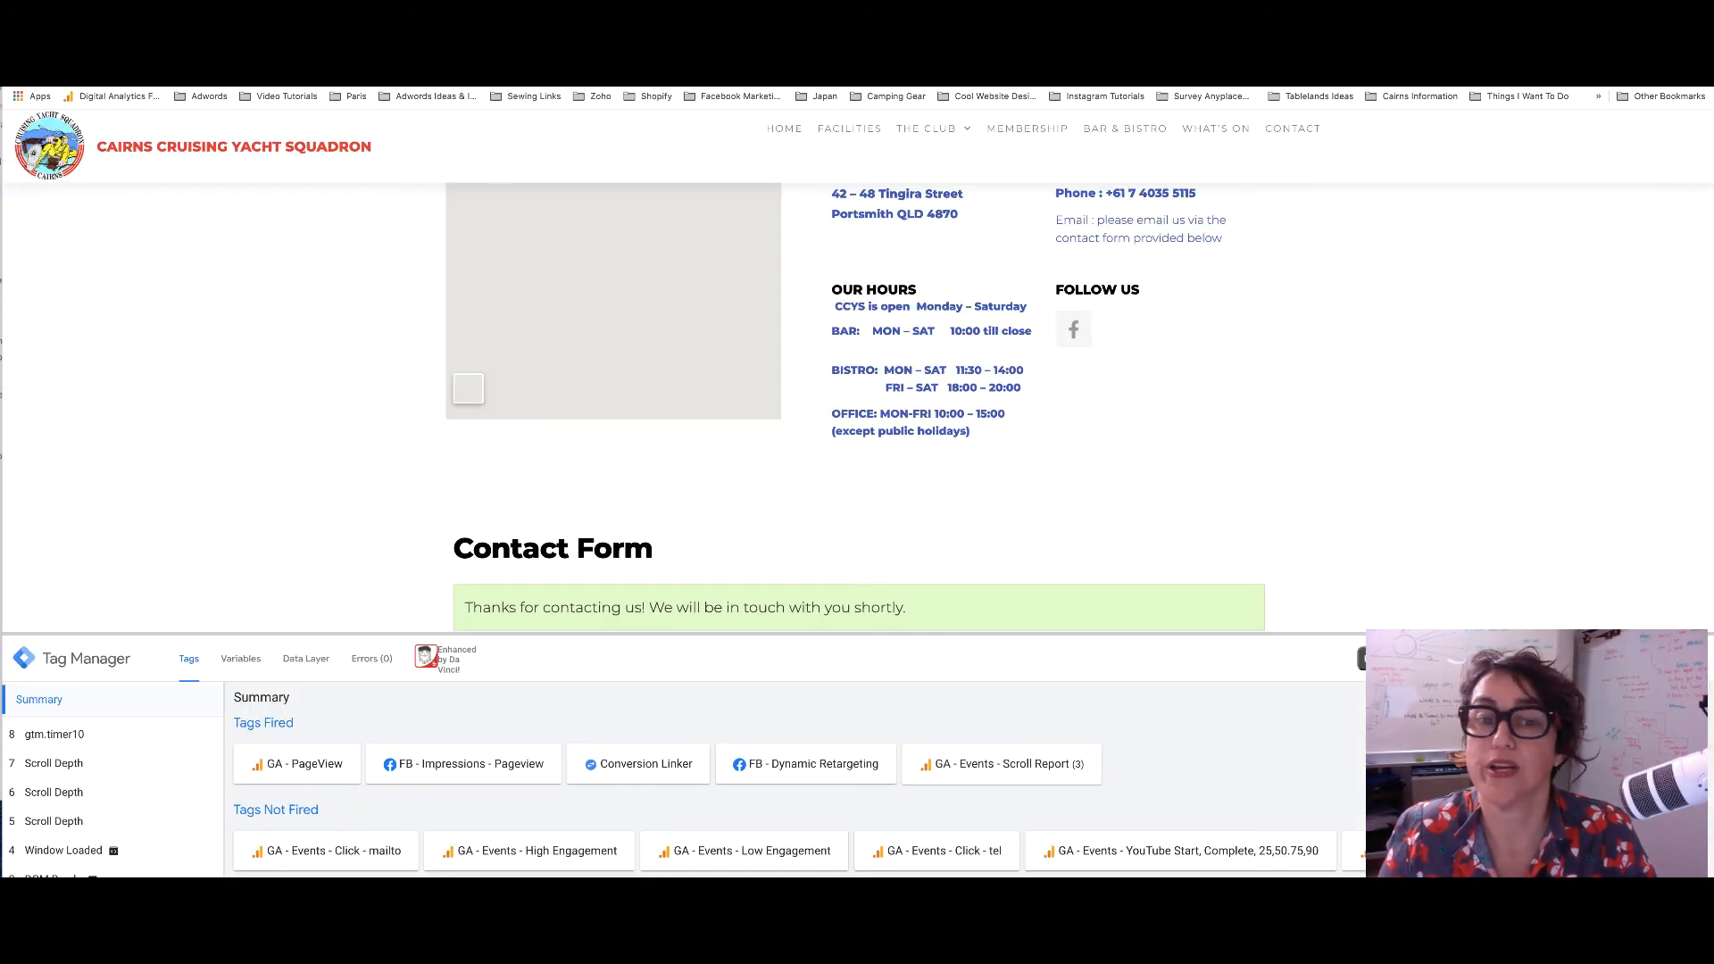
Inspect the thank-you confirmation paragraph and copy its CSS selector in developer tools
scroll(625, 478, down, 2)
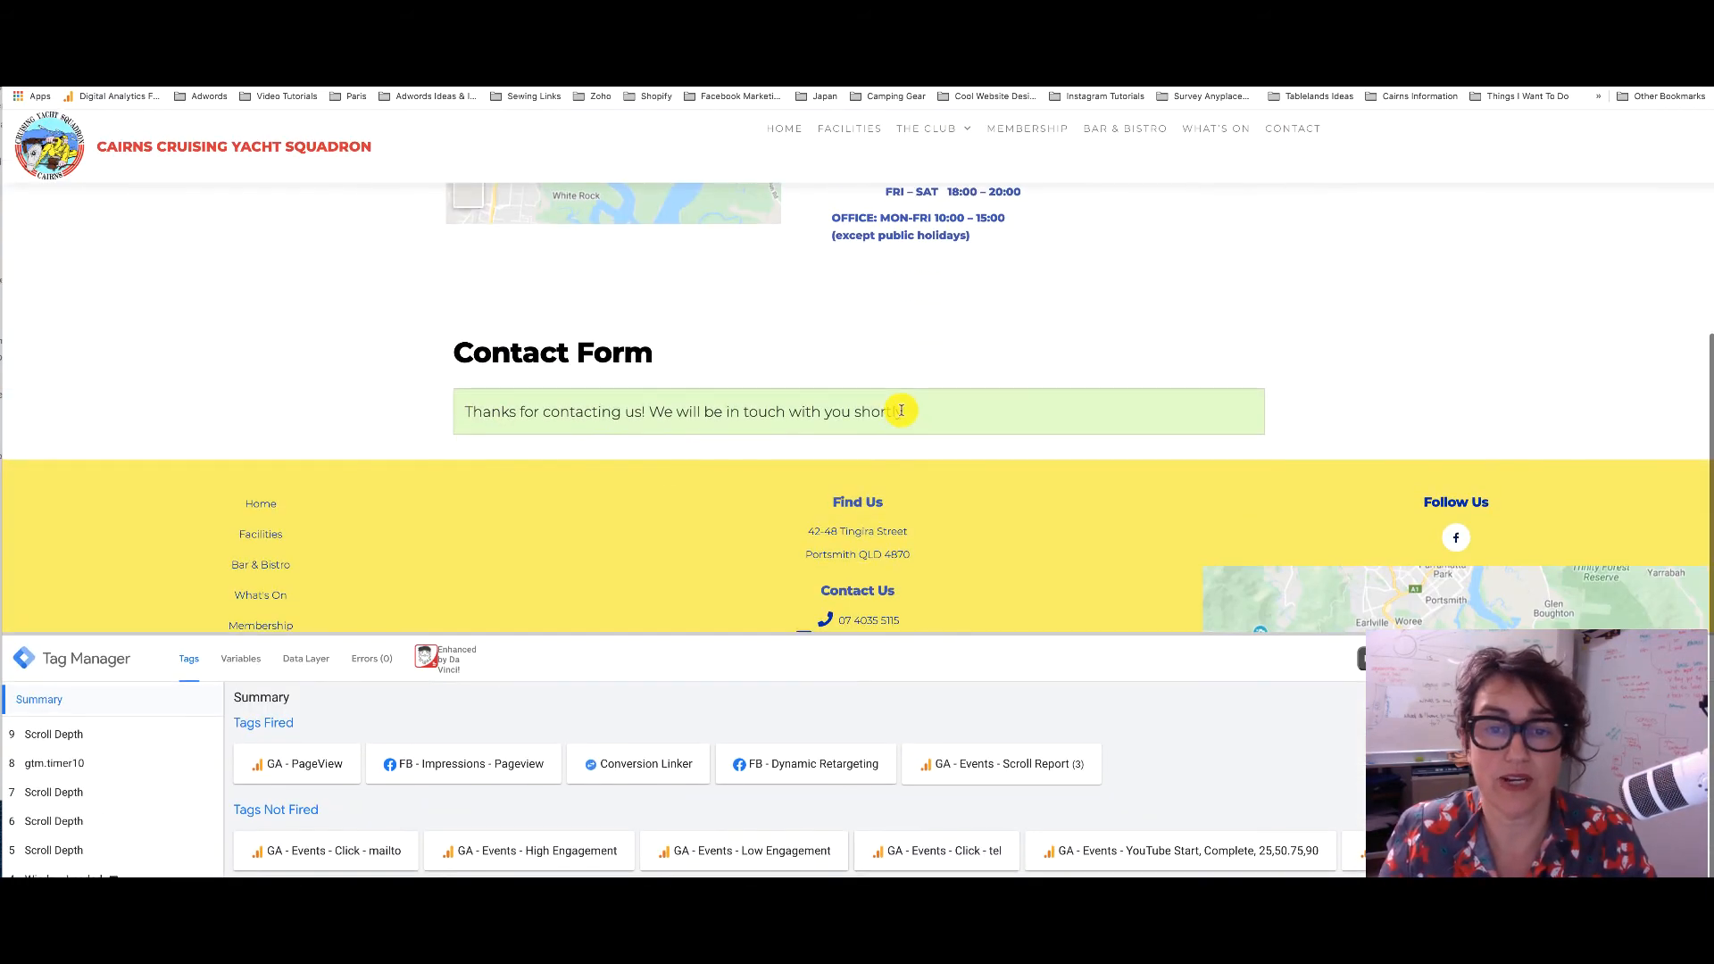
drag(910, 411, 447, 414)
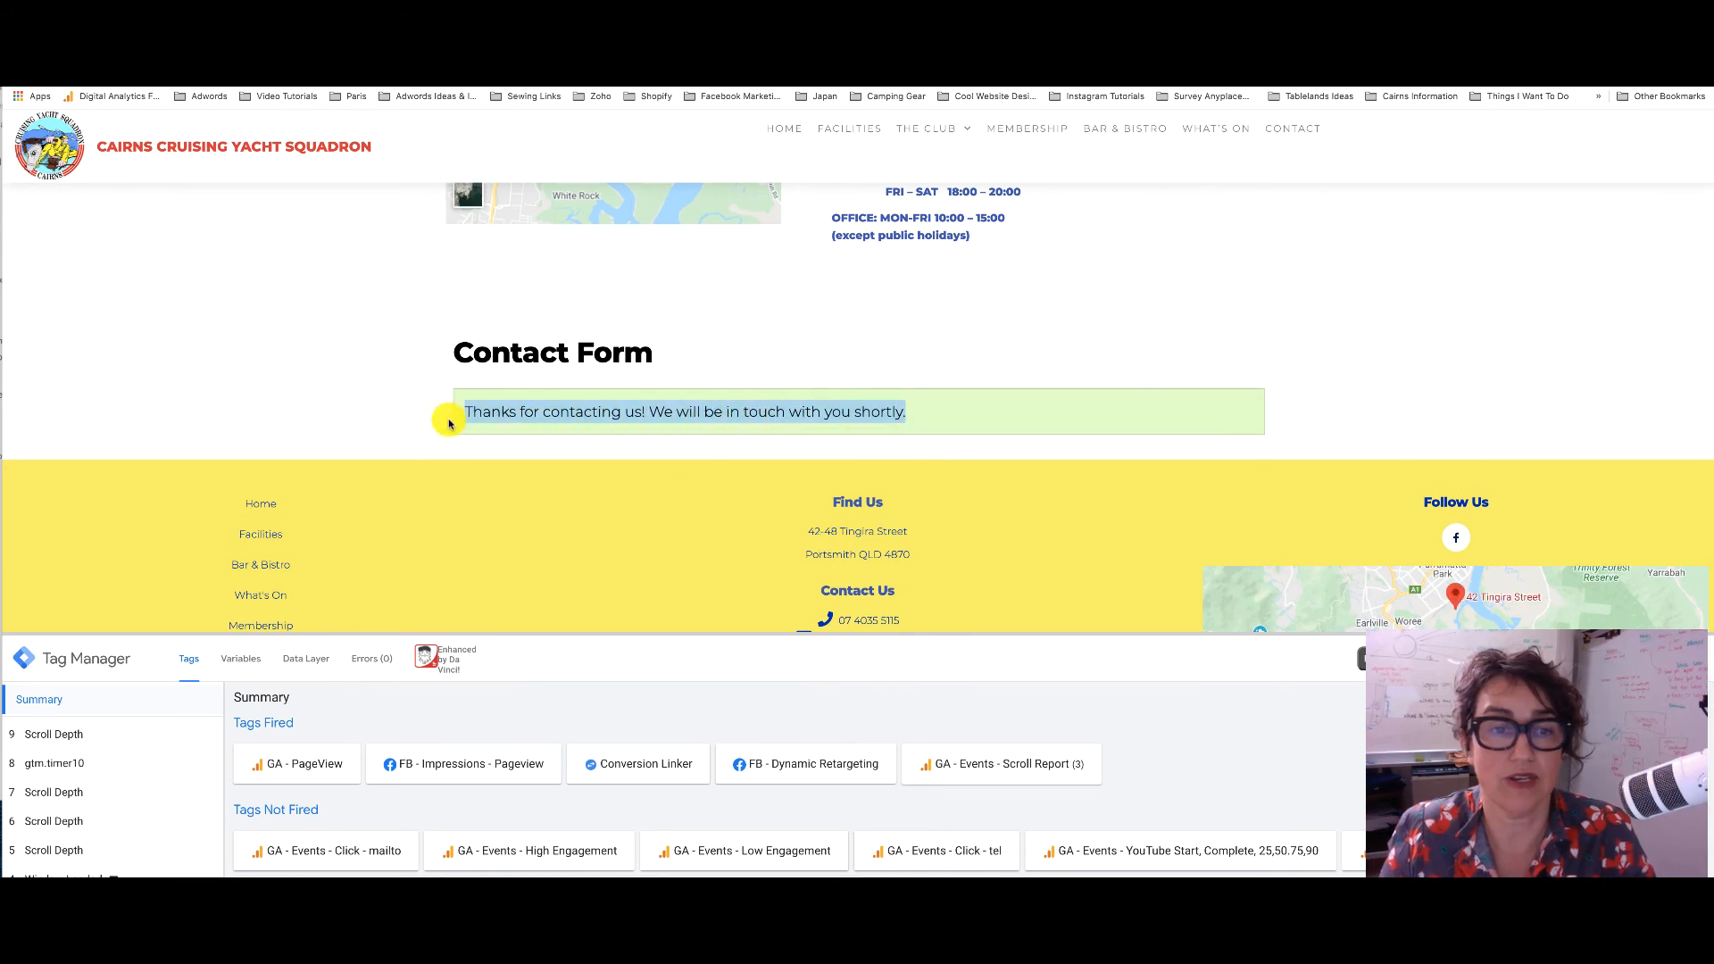
right_click(502, 418)
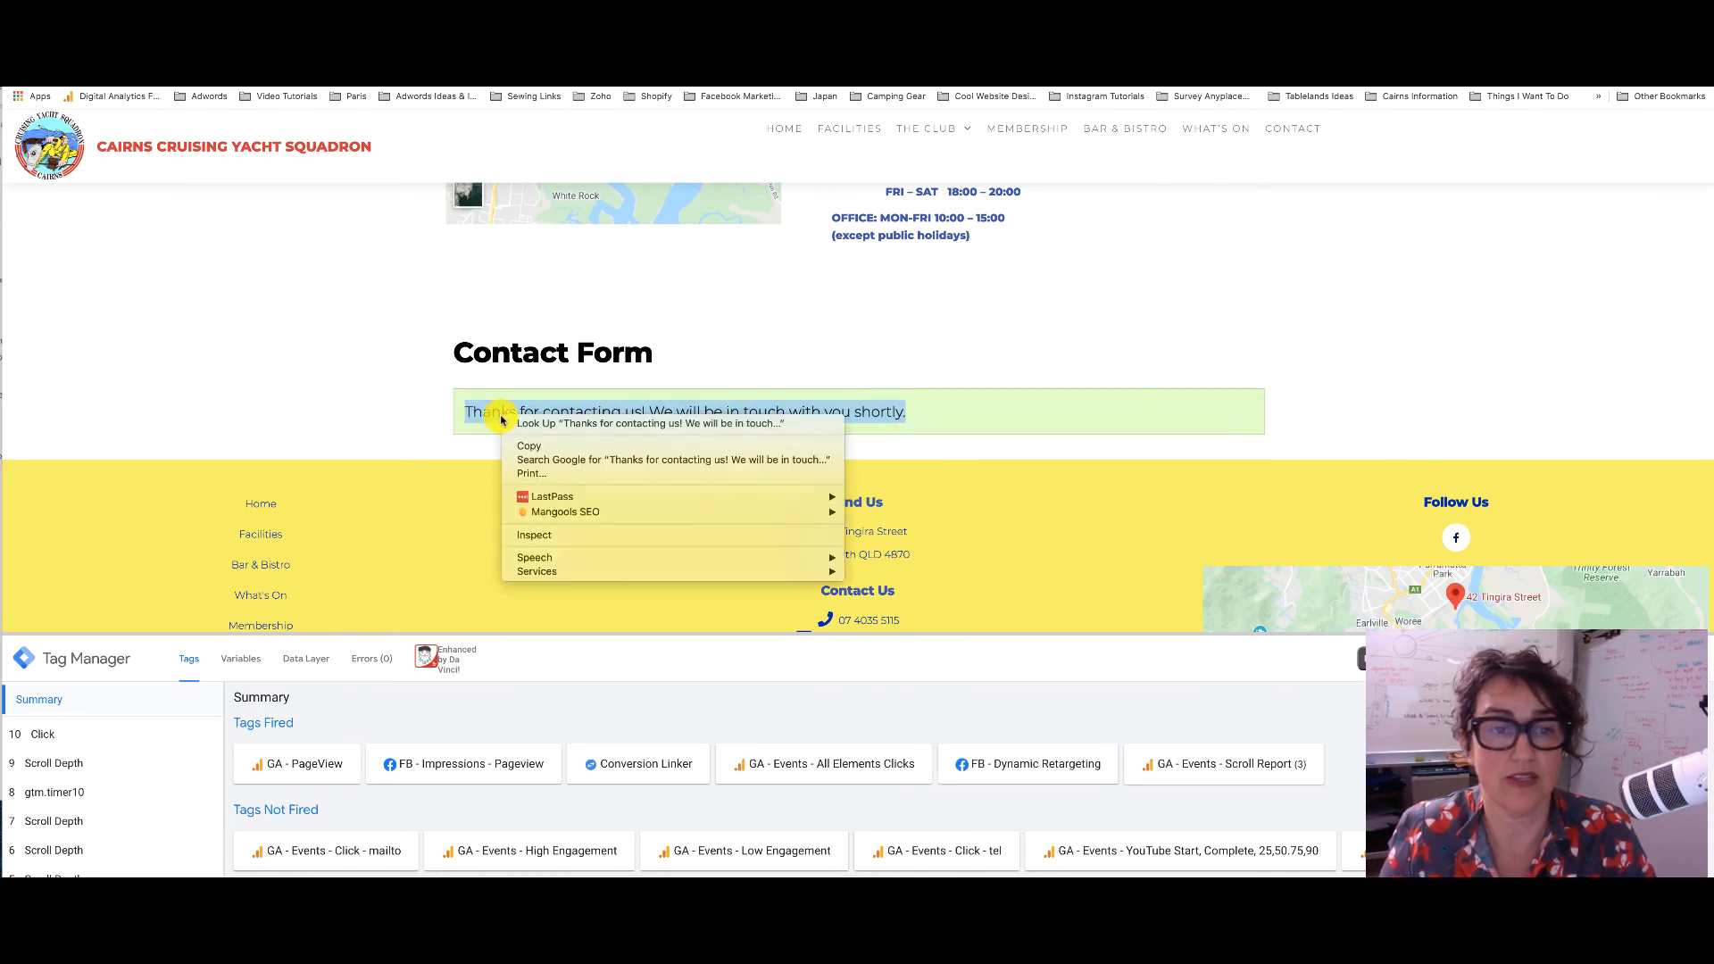
click(592, 535)
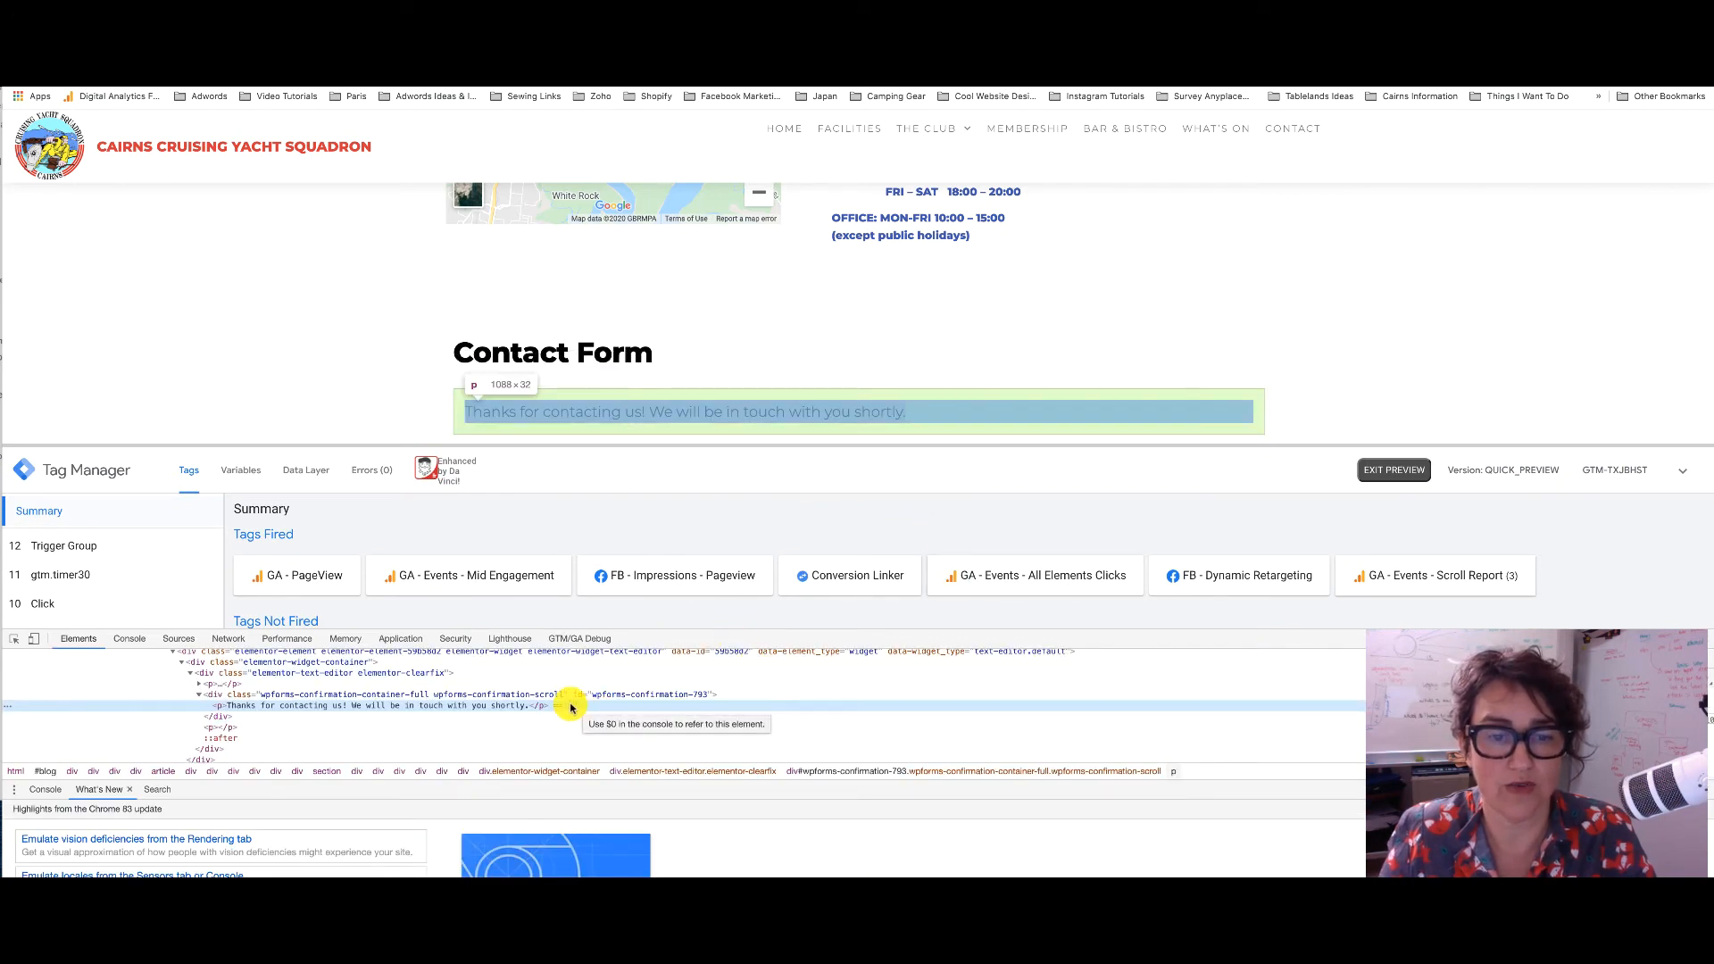
right_click(572, 707)
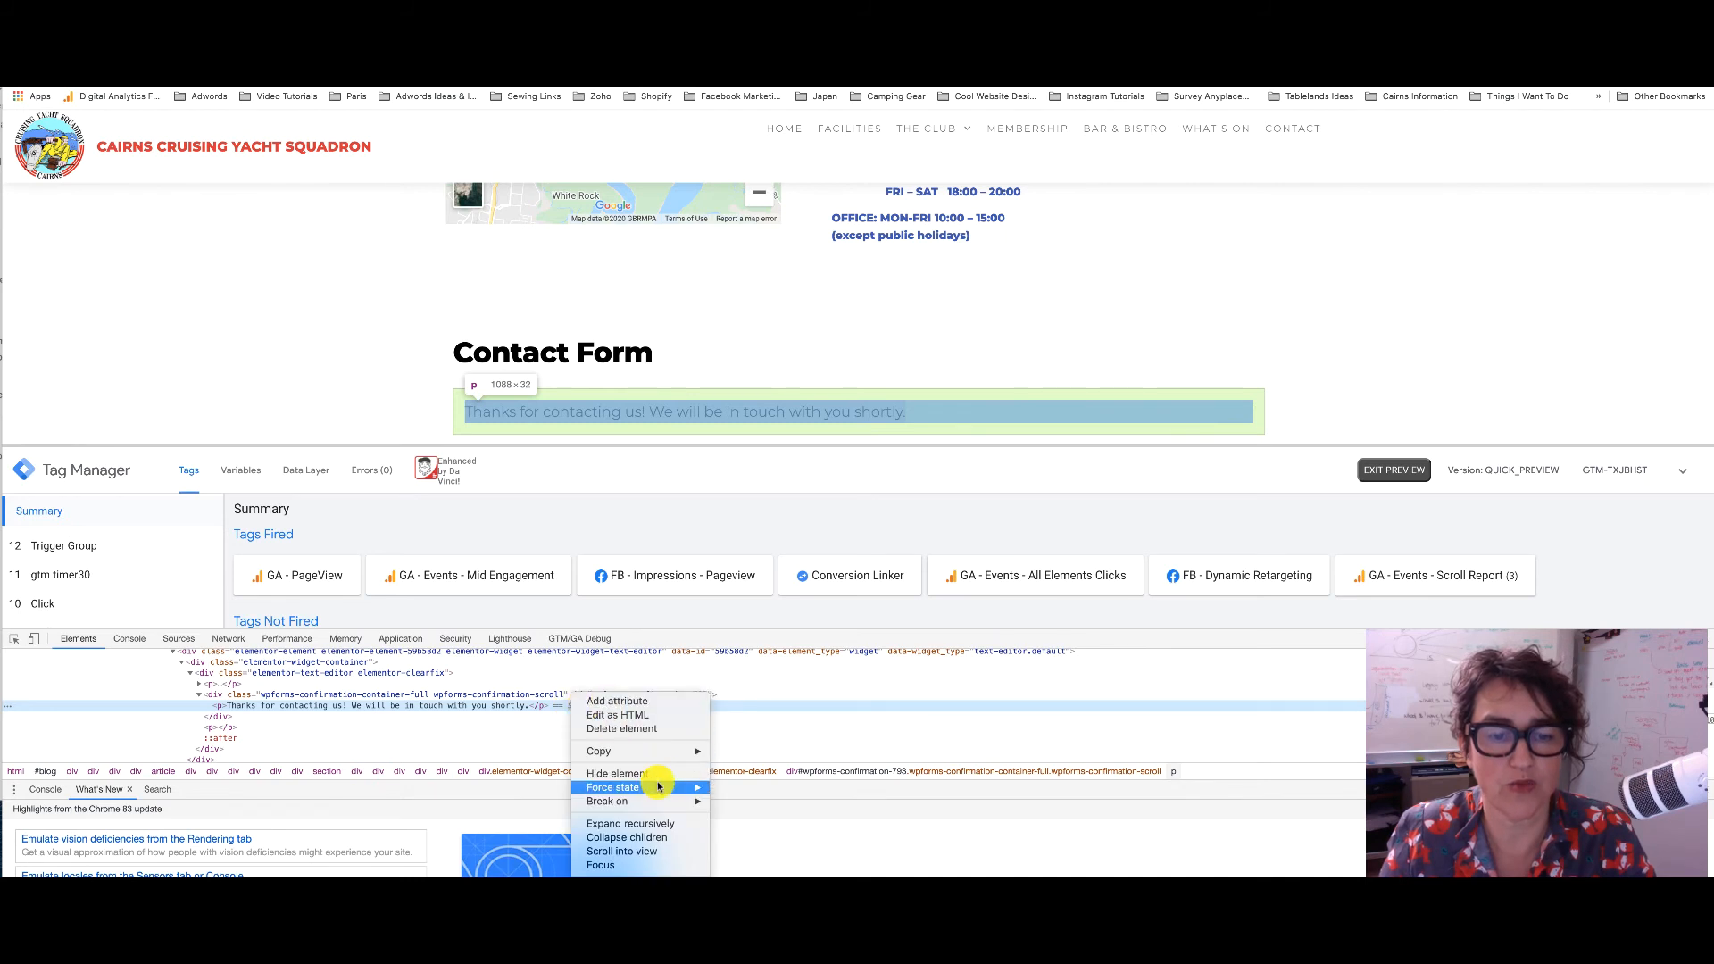
mouse_move(665, 753)
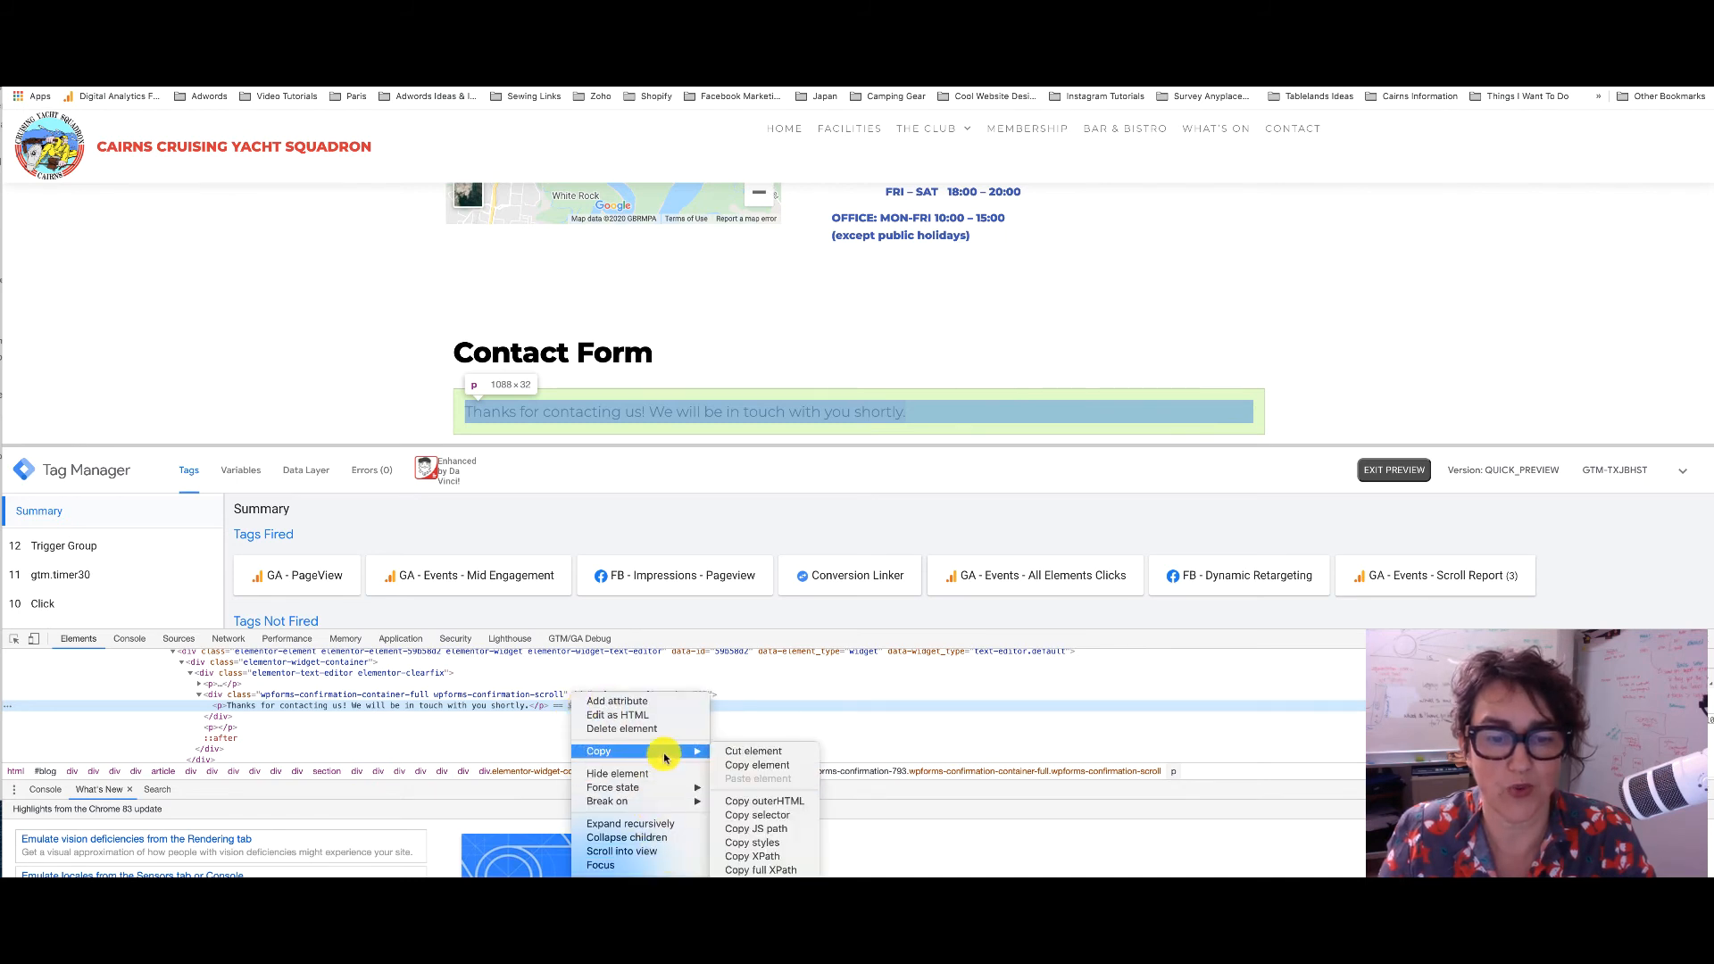
click(768, 816)
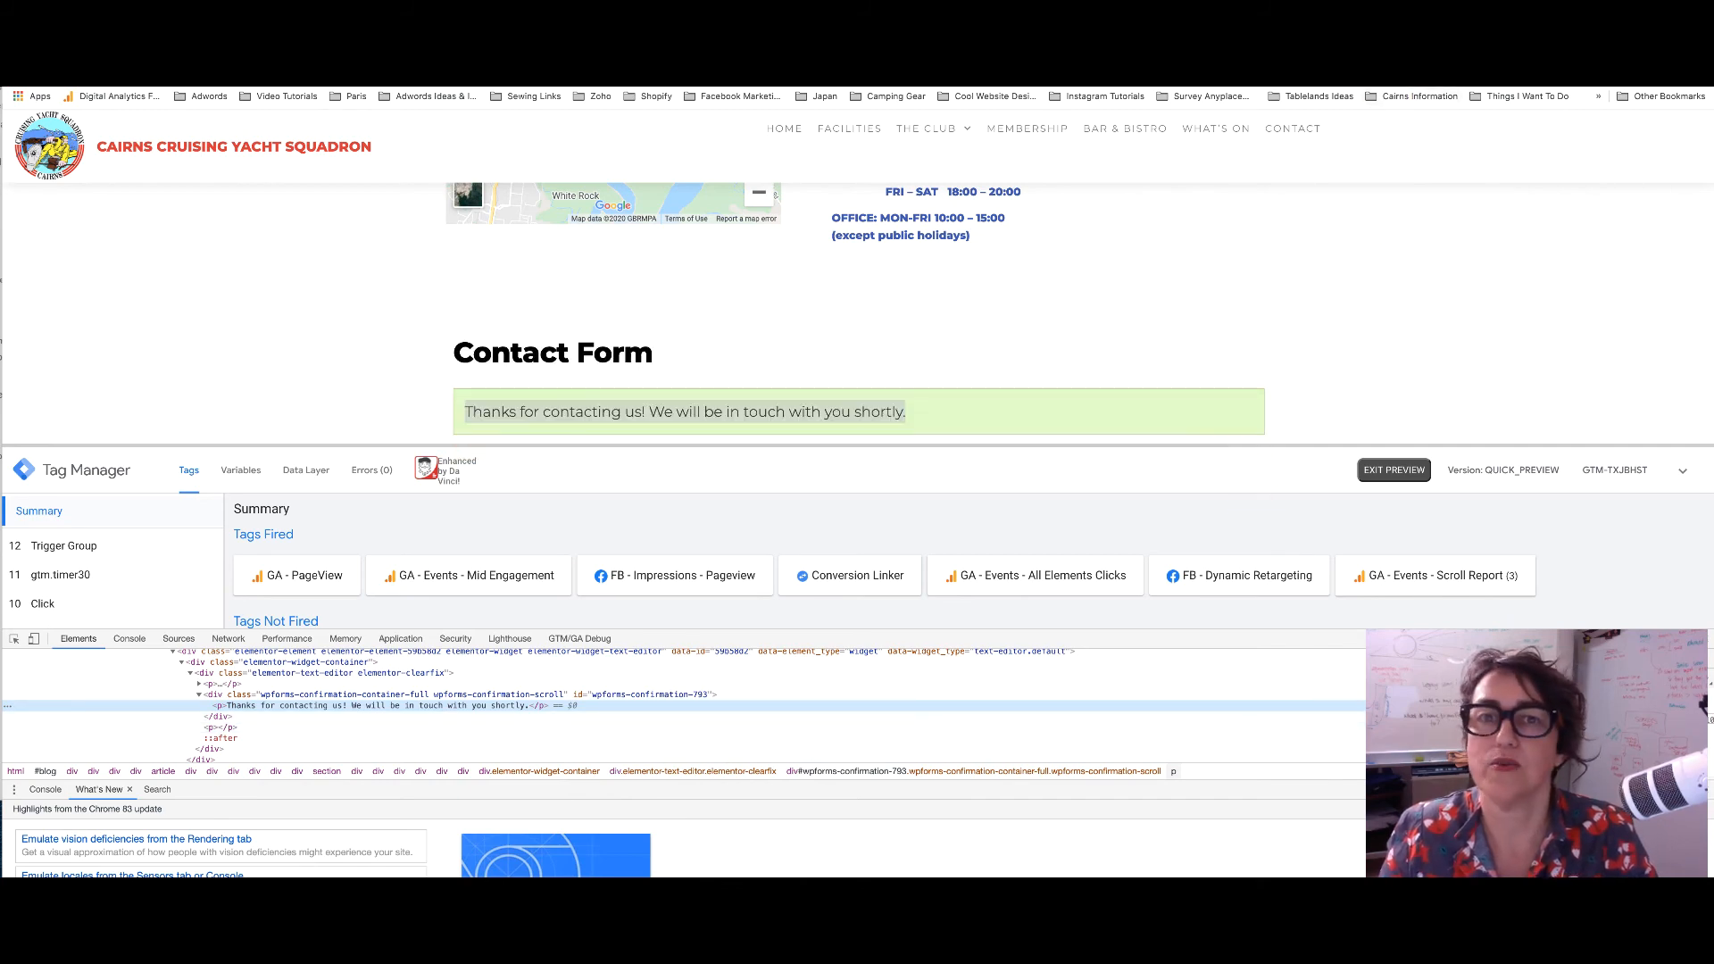
click(1339, 45)
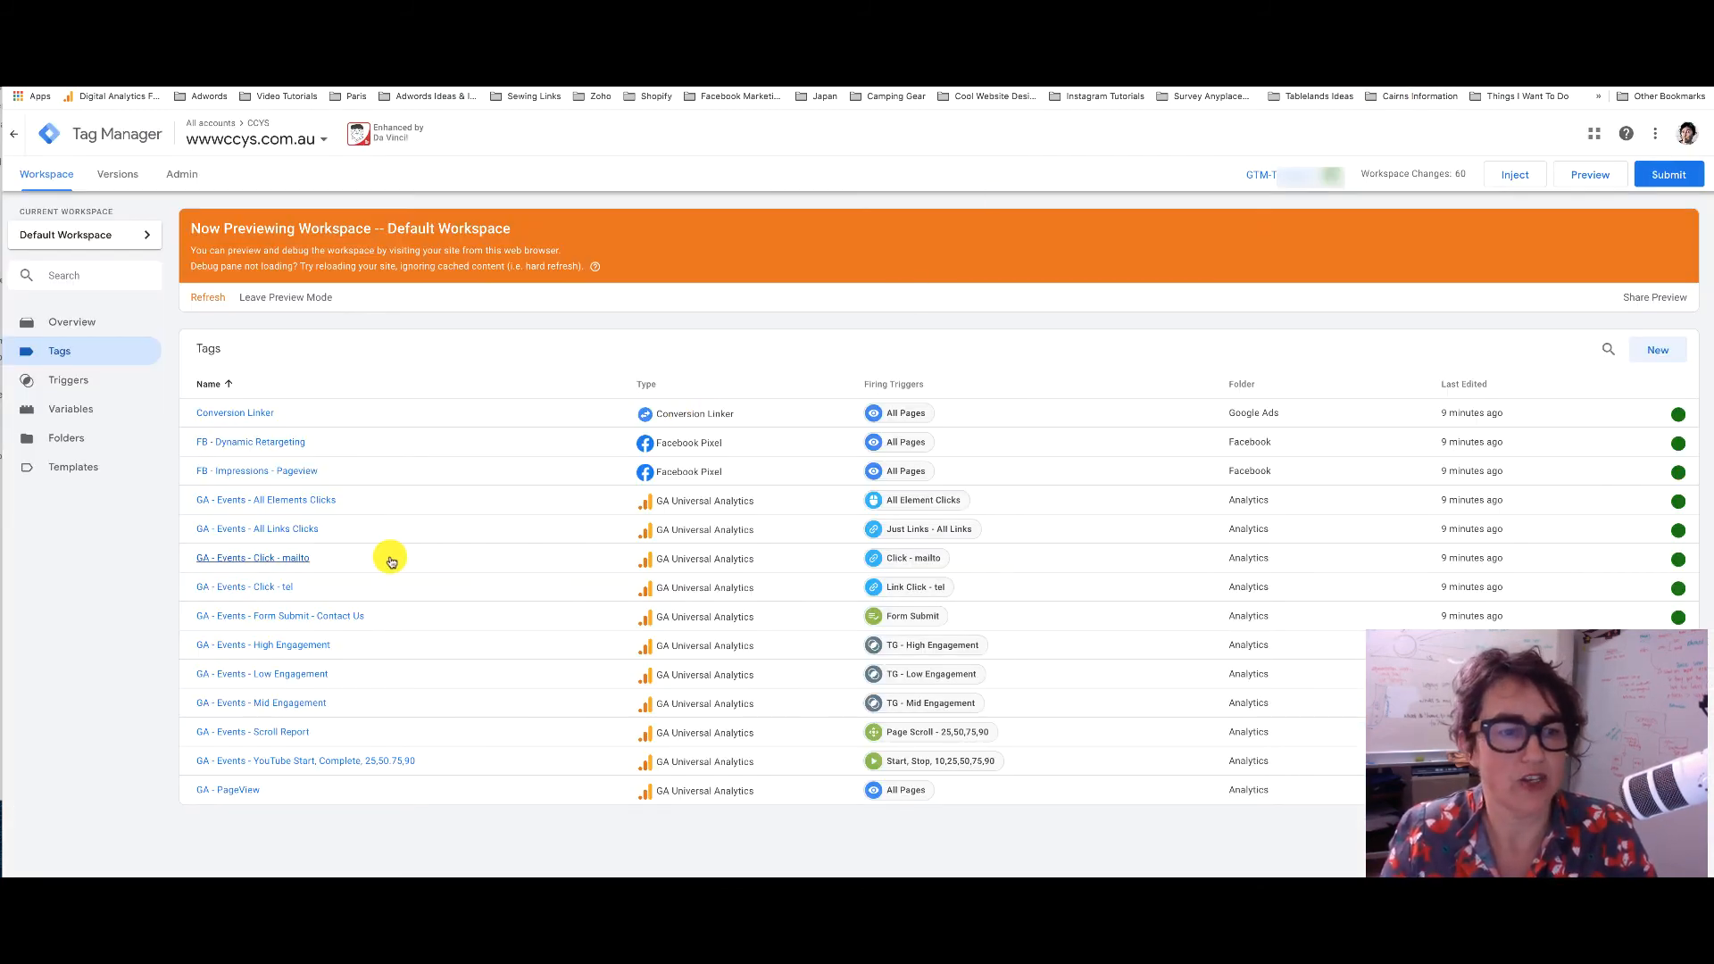
Remove Form Submit from the GA - Events - Form Submit - Contact Us tag's triggering
click(270, 614)
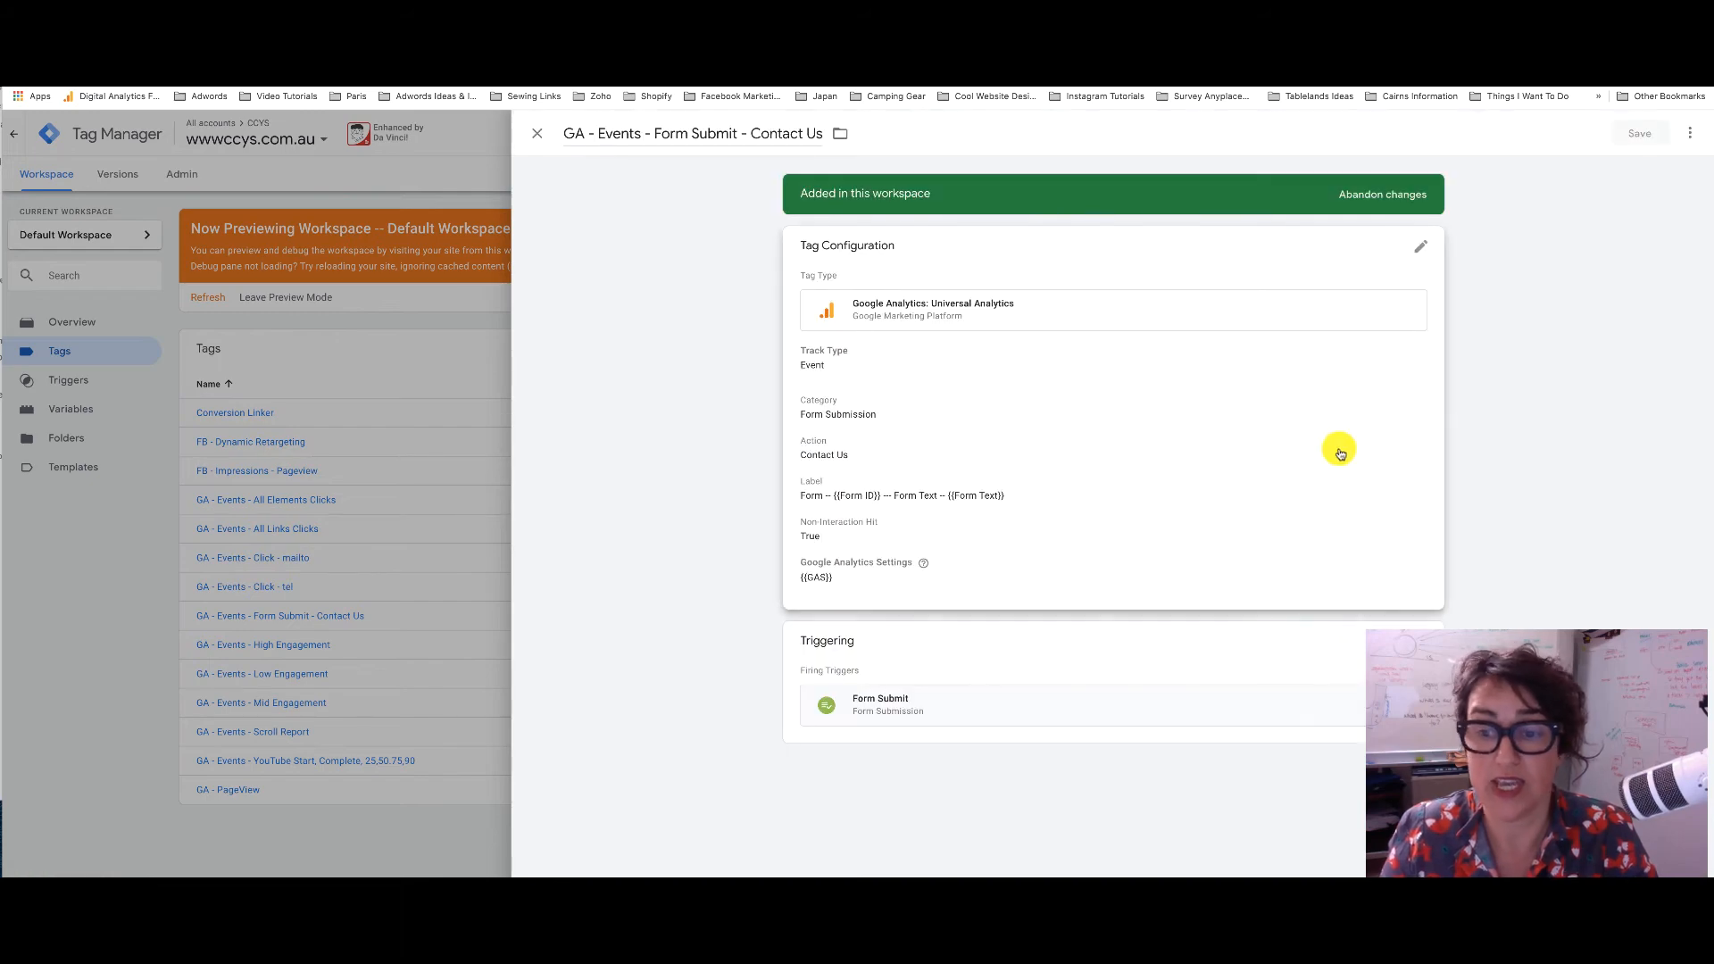
click(1420, 630)
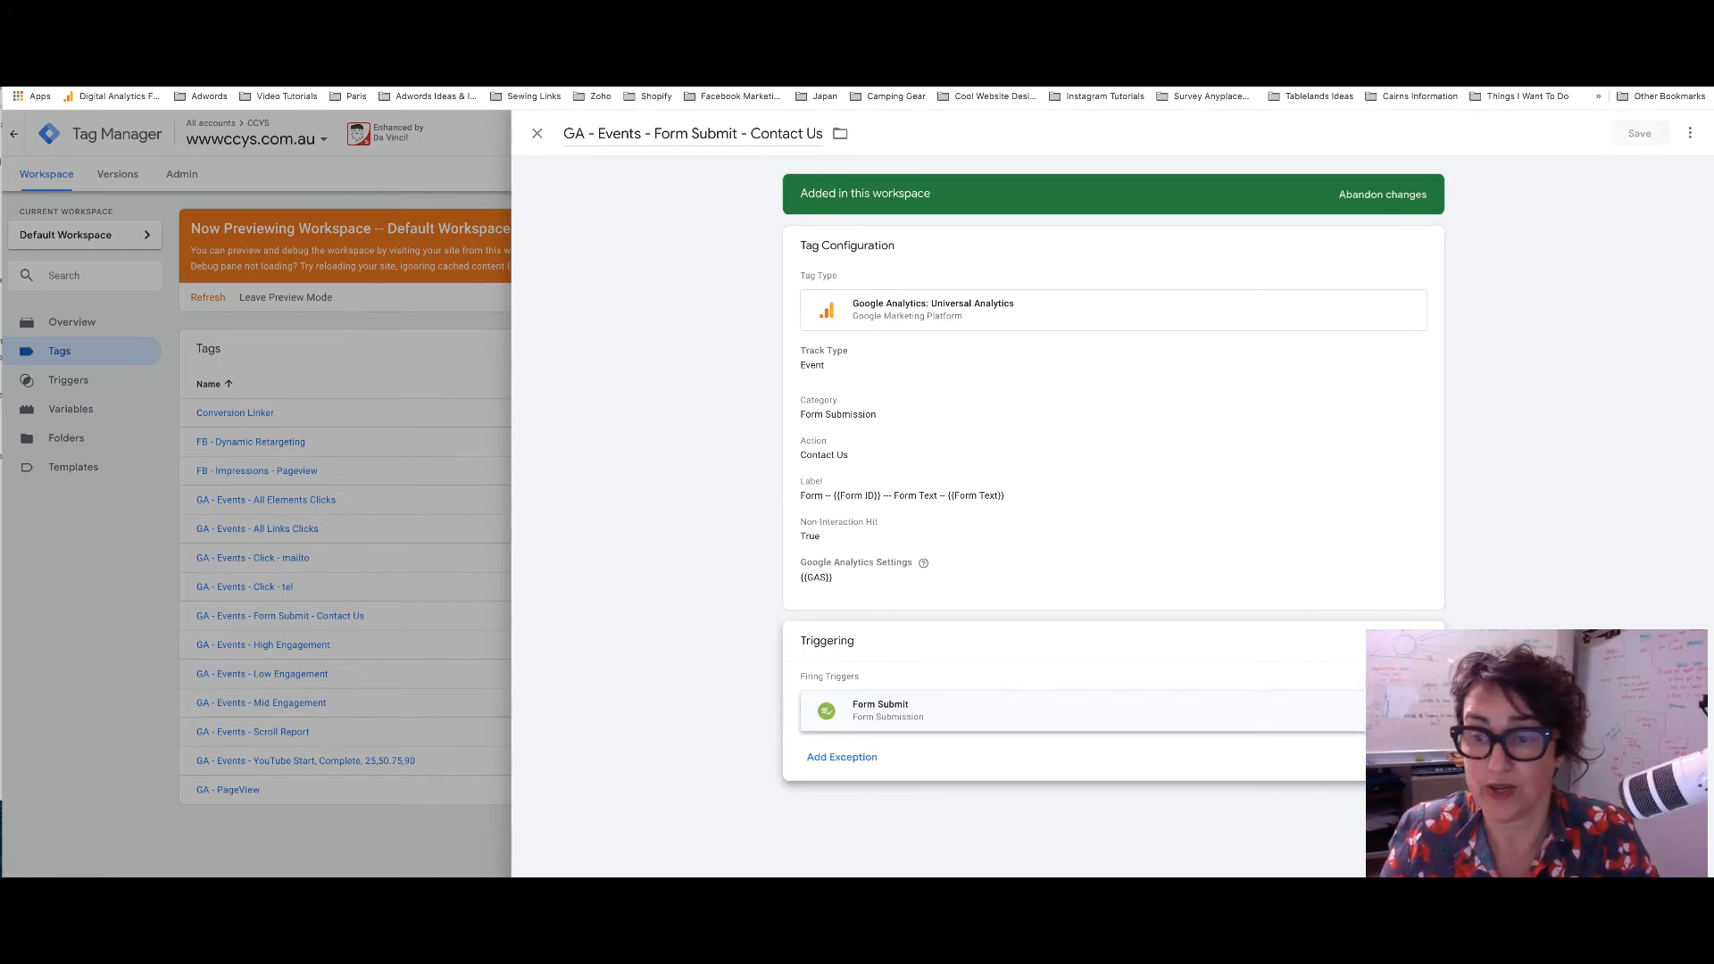
click(1415, 703)
click(1355, 715)
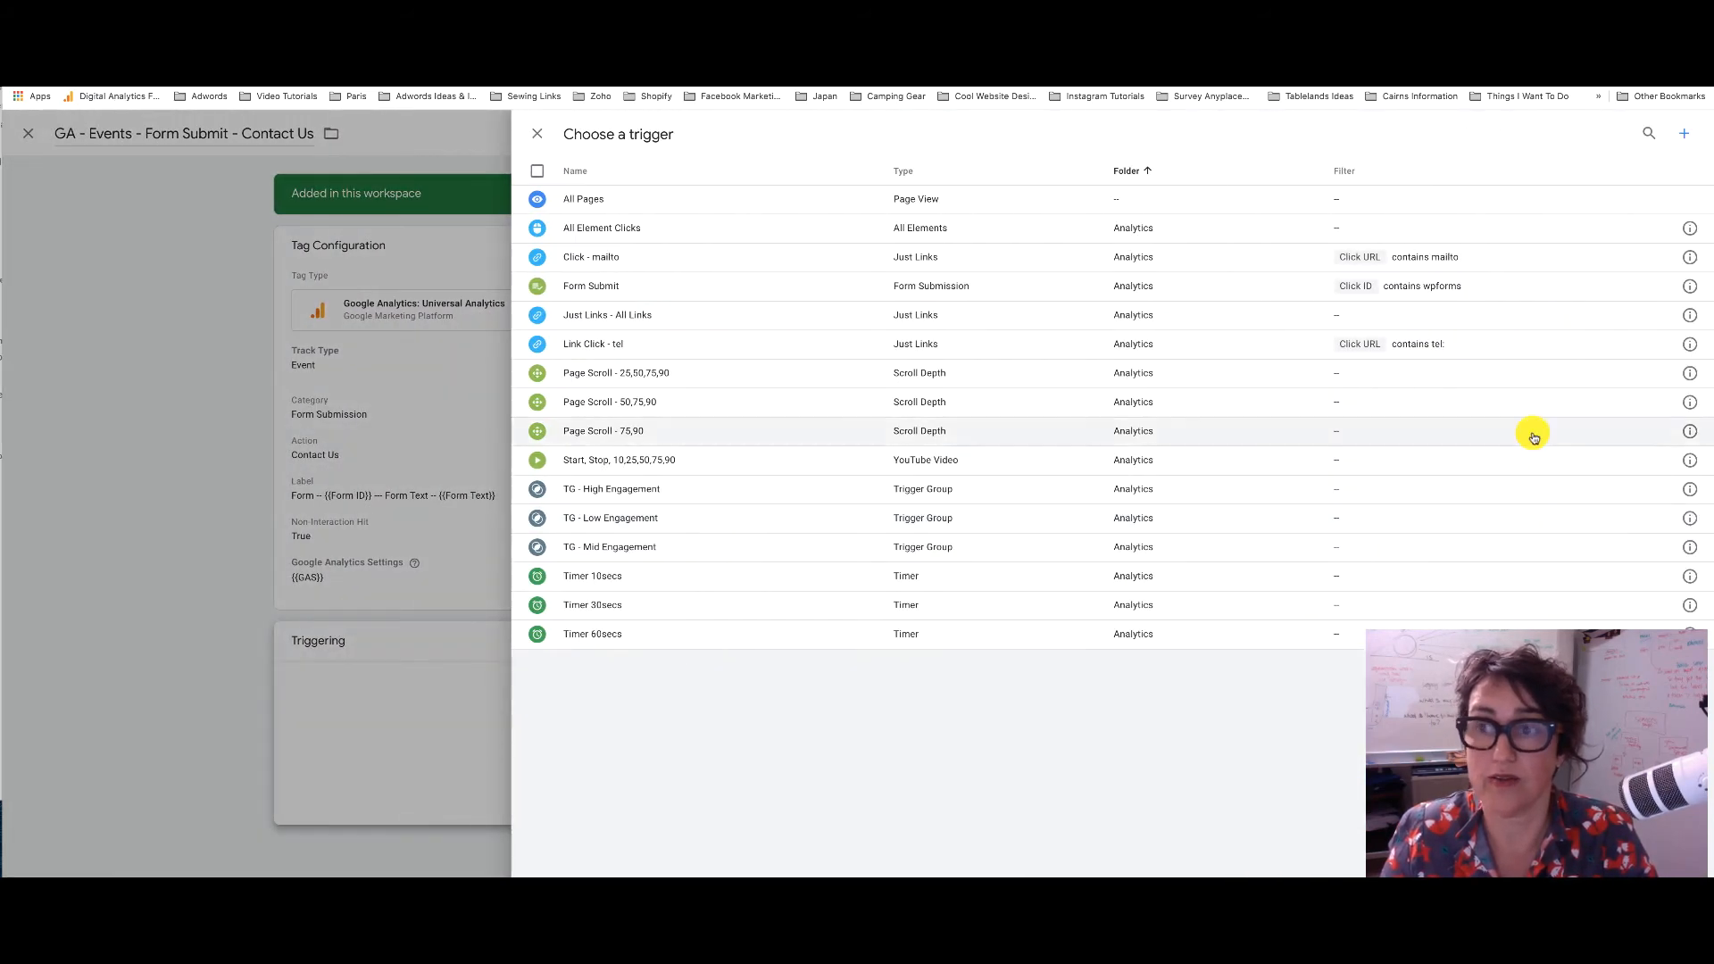
Create an Element Visibility trigger using CSS selector #wpforms-confirmation-793 > p
click(1675, 130)
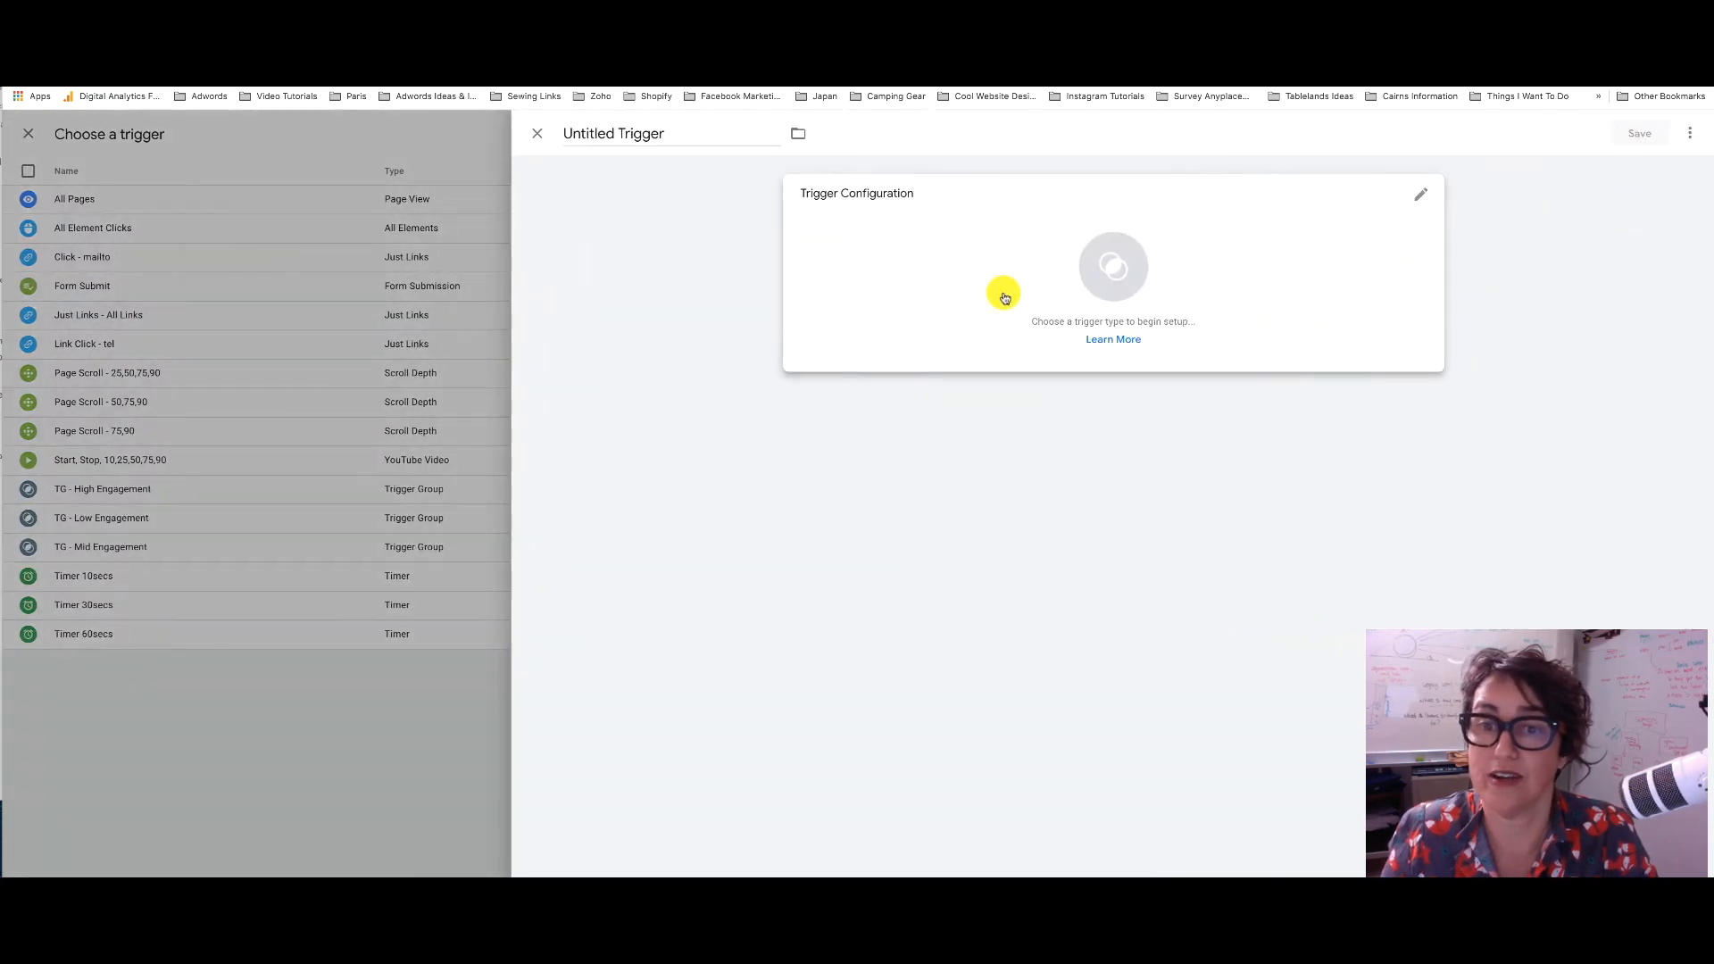
click(1008, 295)
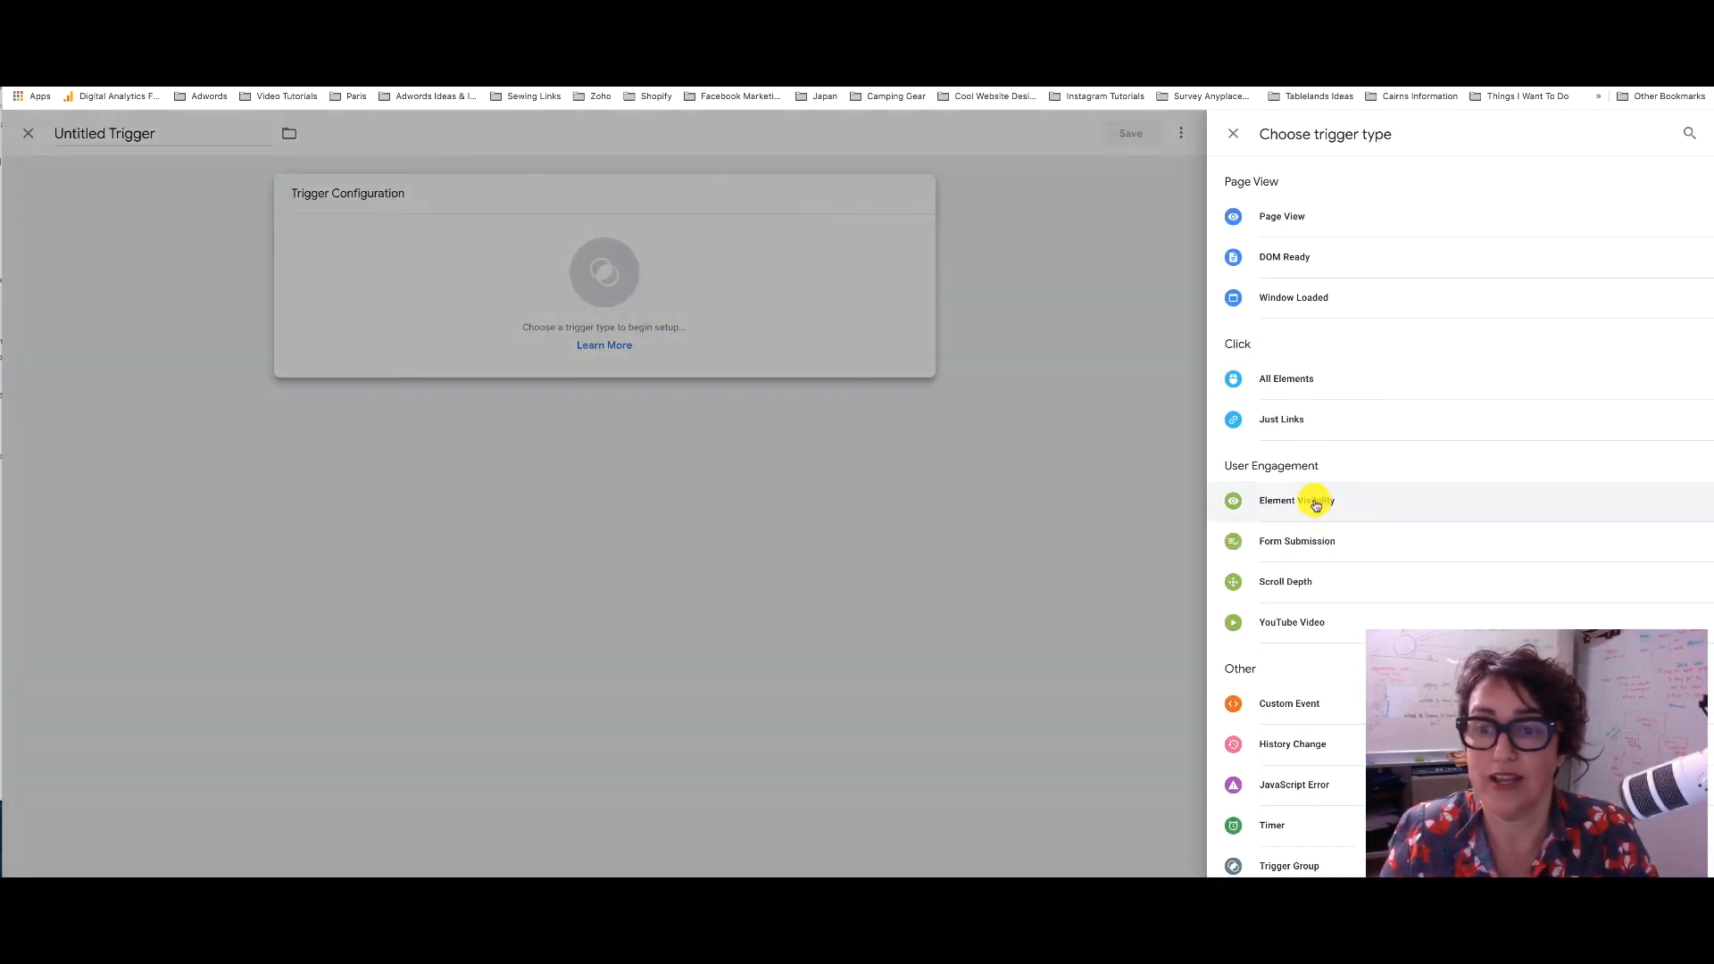
click(1316, 503)
click(910, 344)
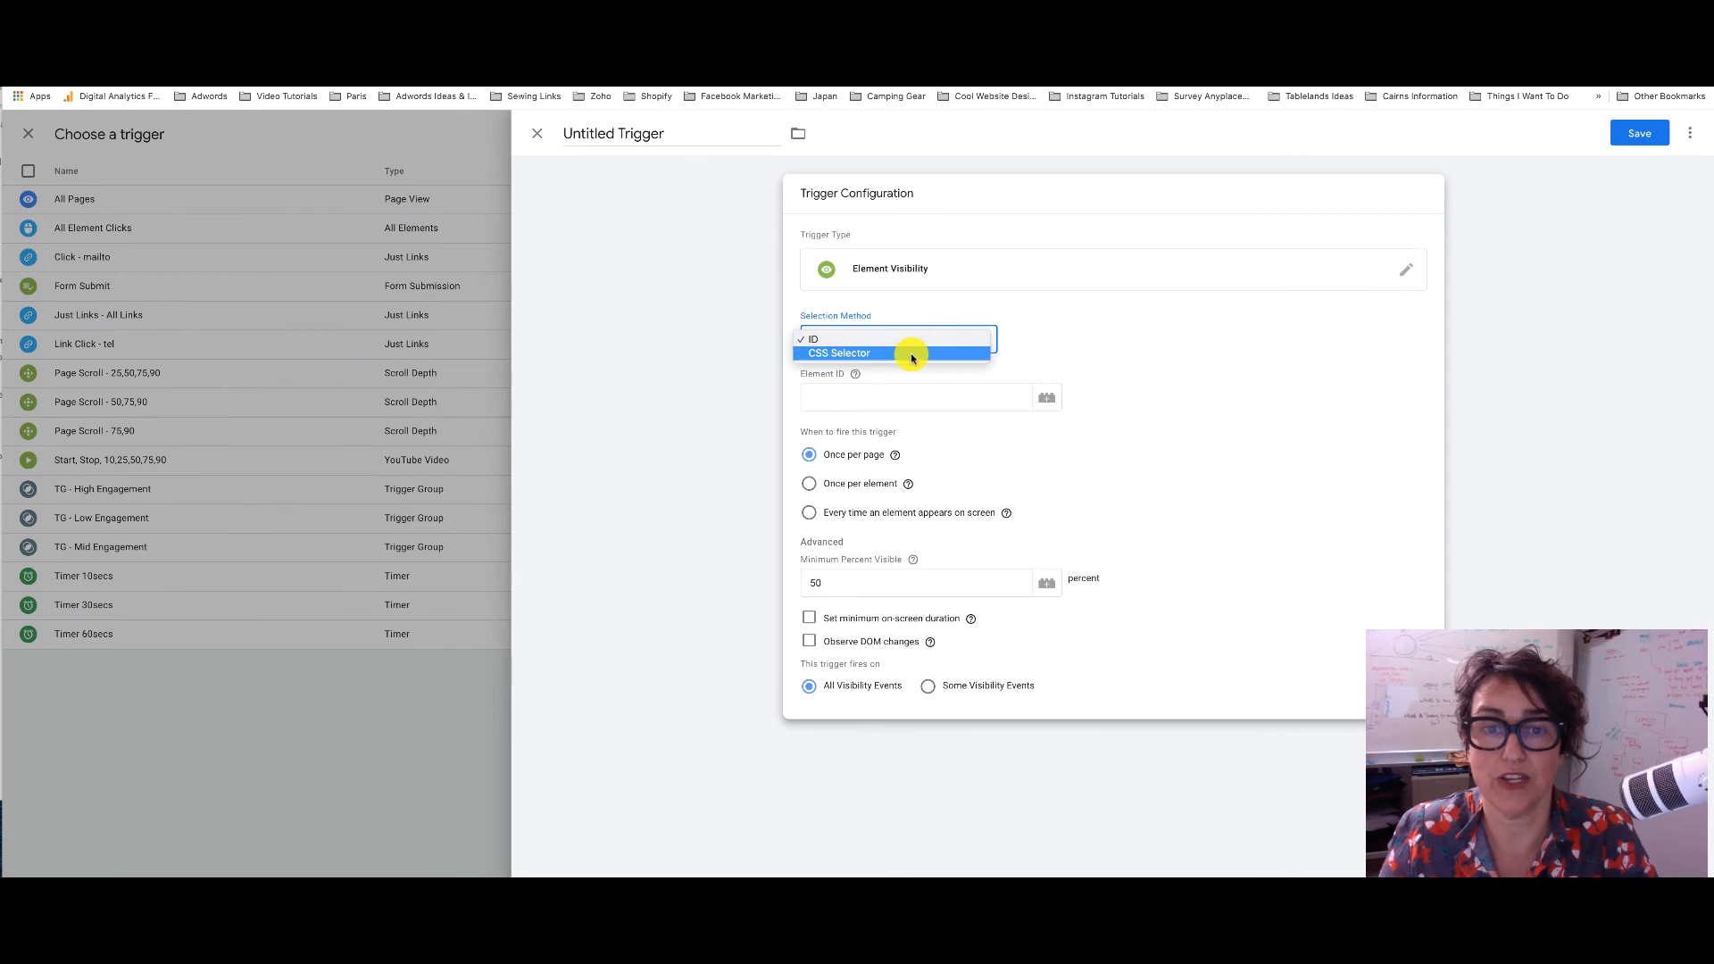
click(911, 357)
click(832, 406)
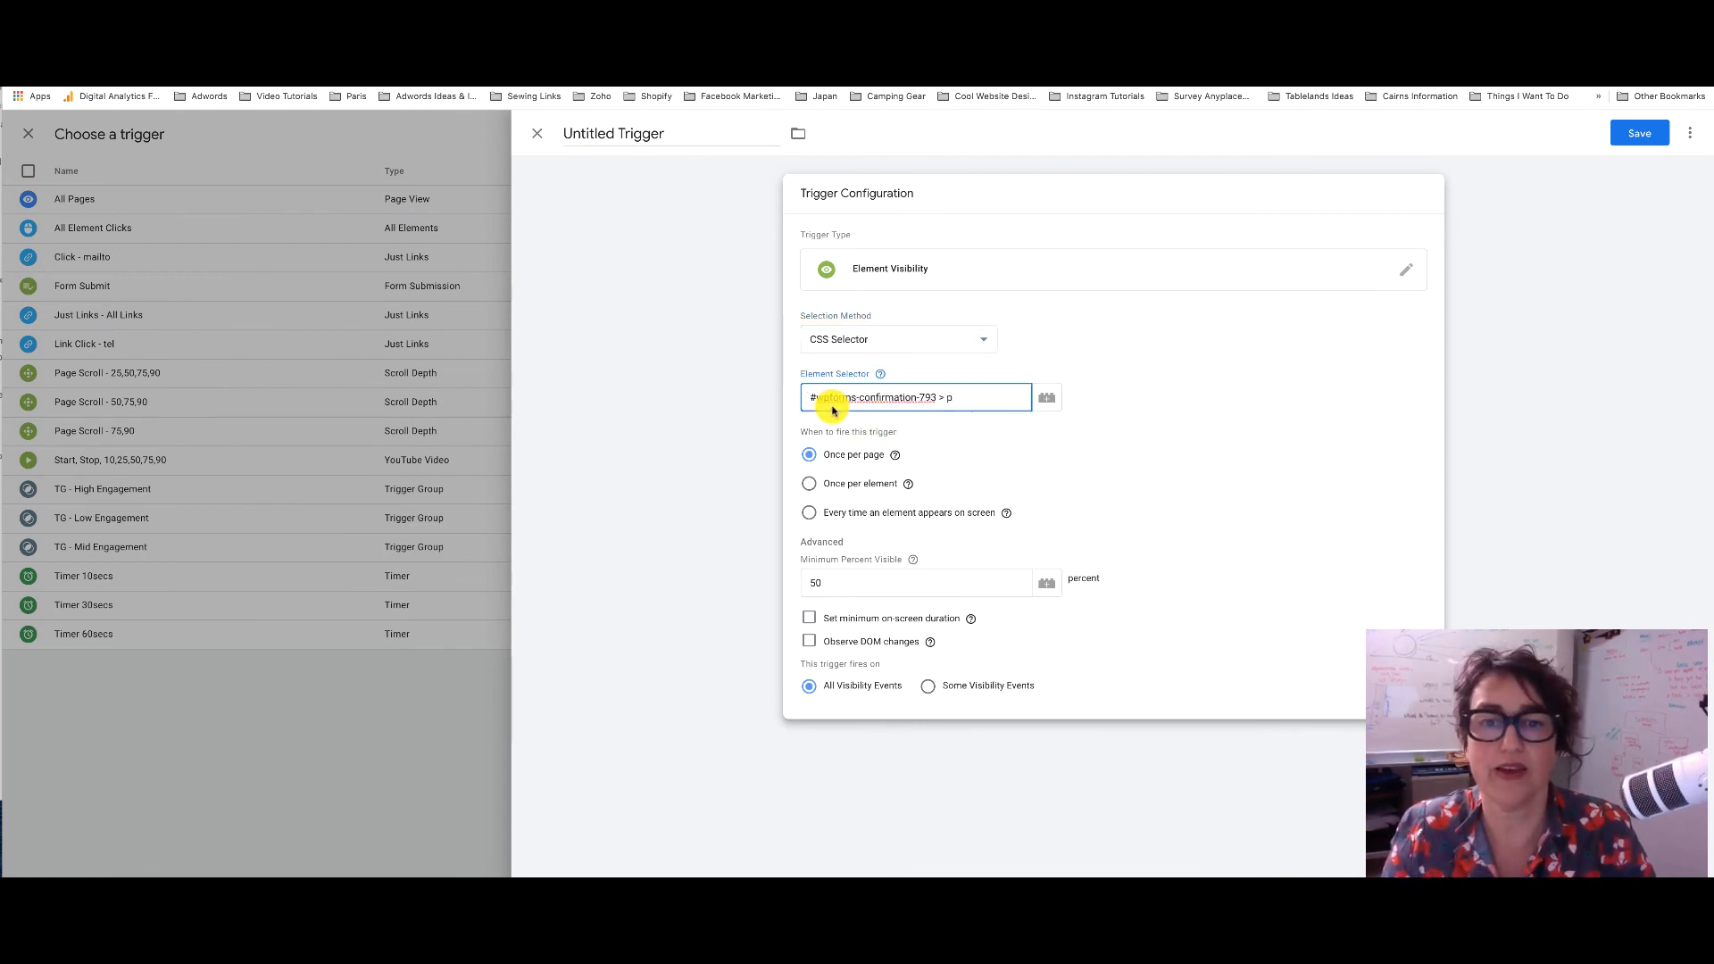
Name it EV - Contact Us Form in the Analytics folder, observe DOM changes, and save
click(625, 134)
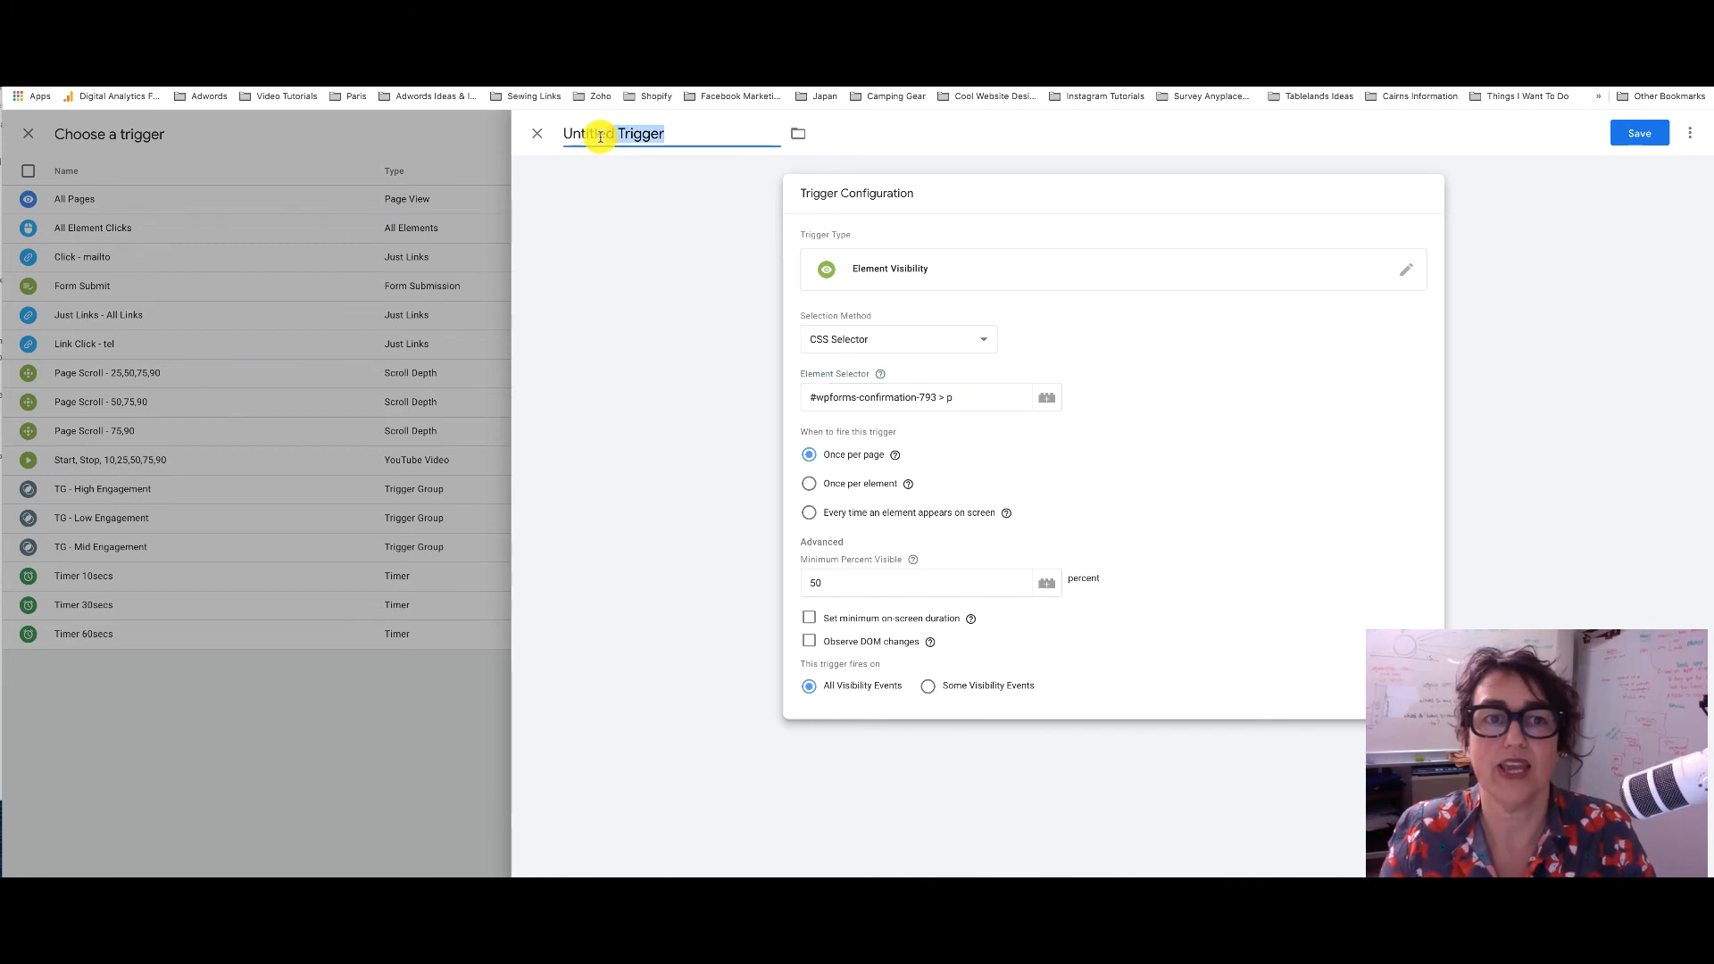
click(544, 138)
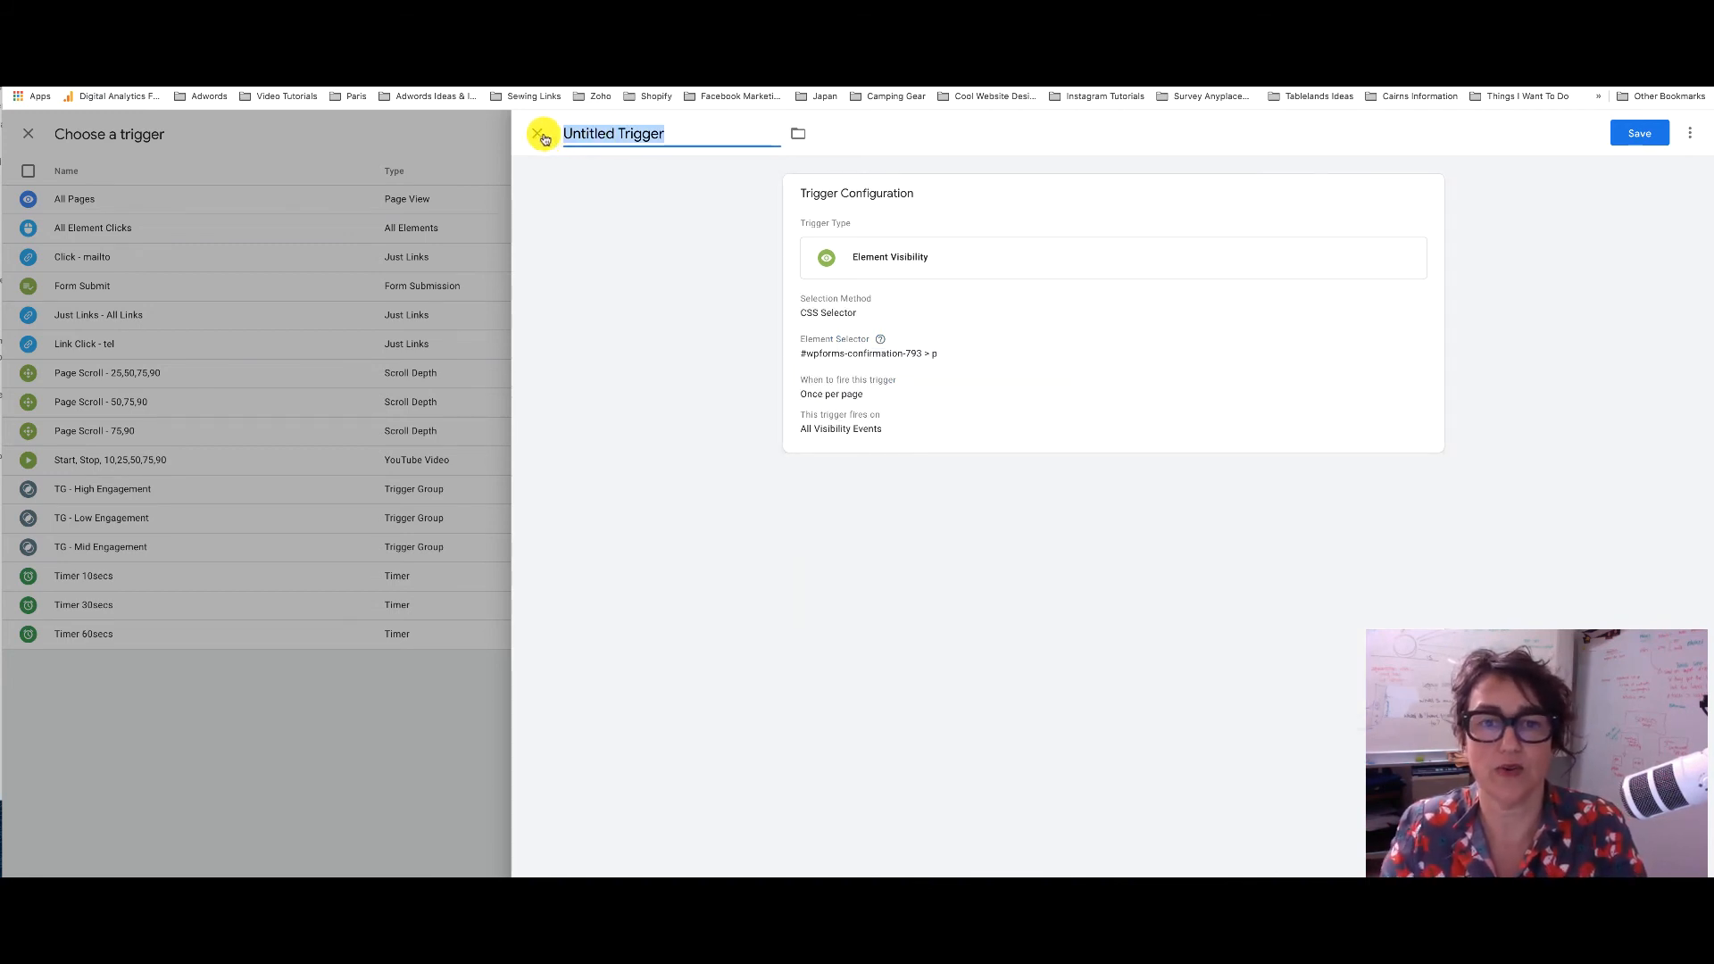
text(EV - Contact Us Form)
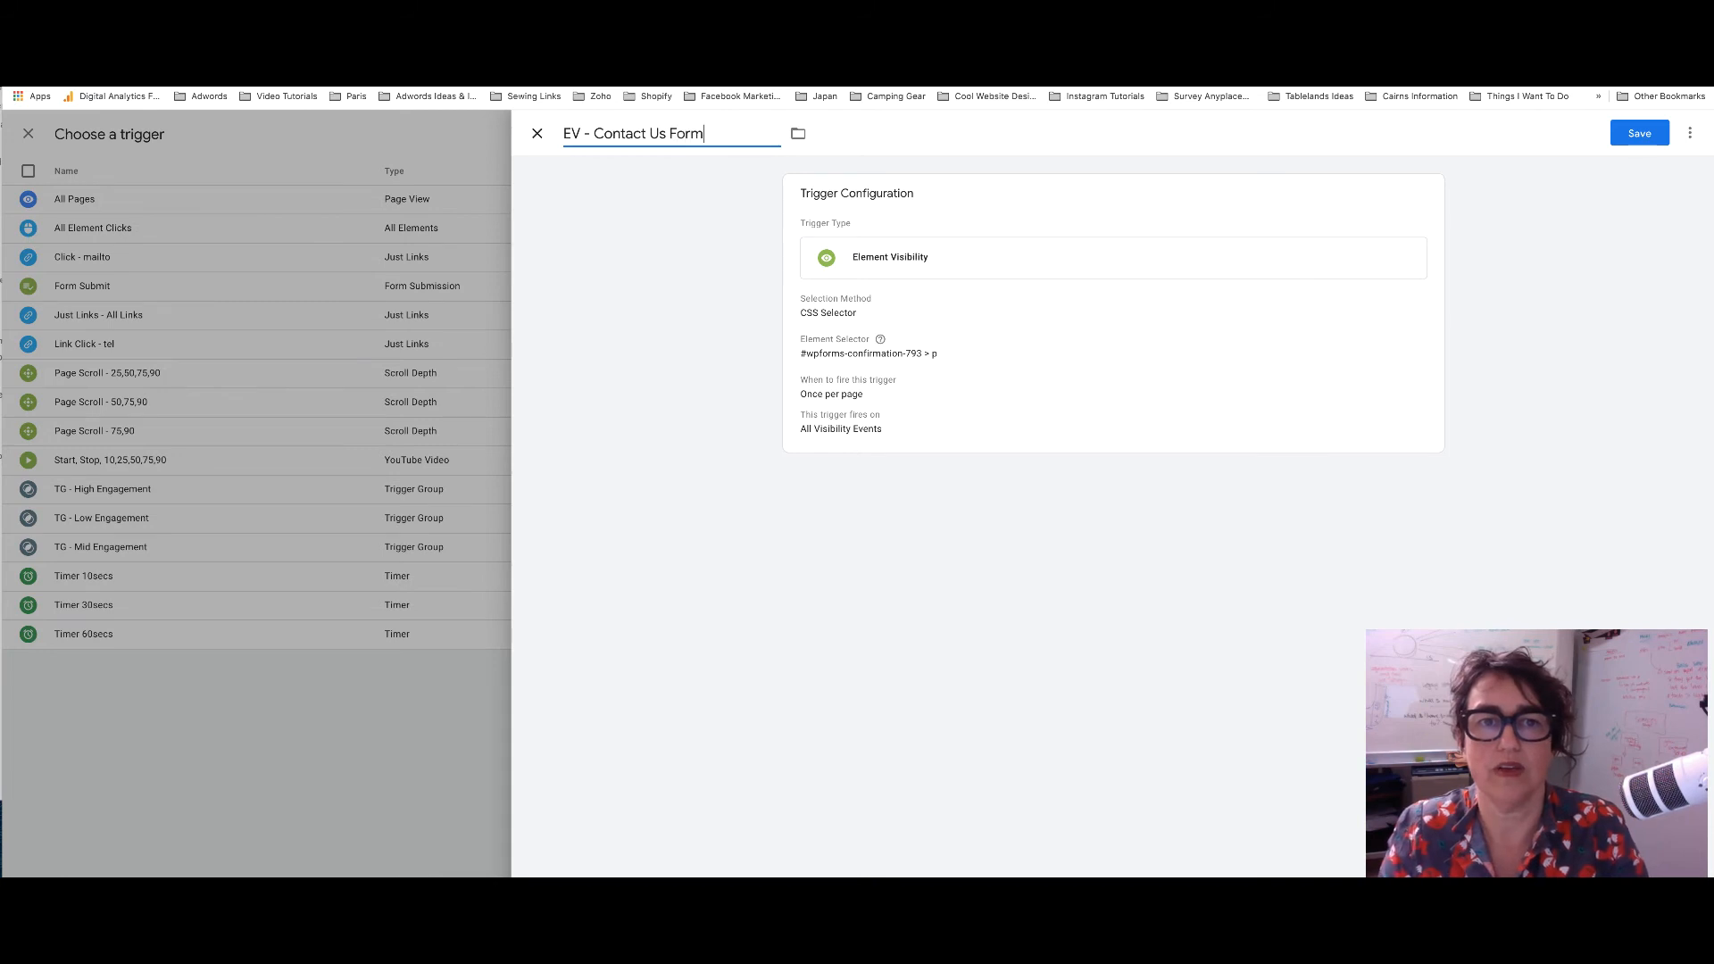
click(798, 133)
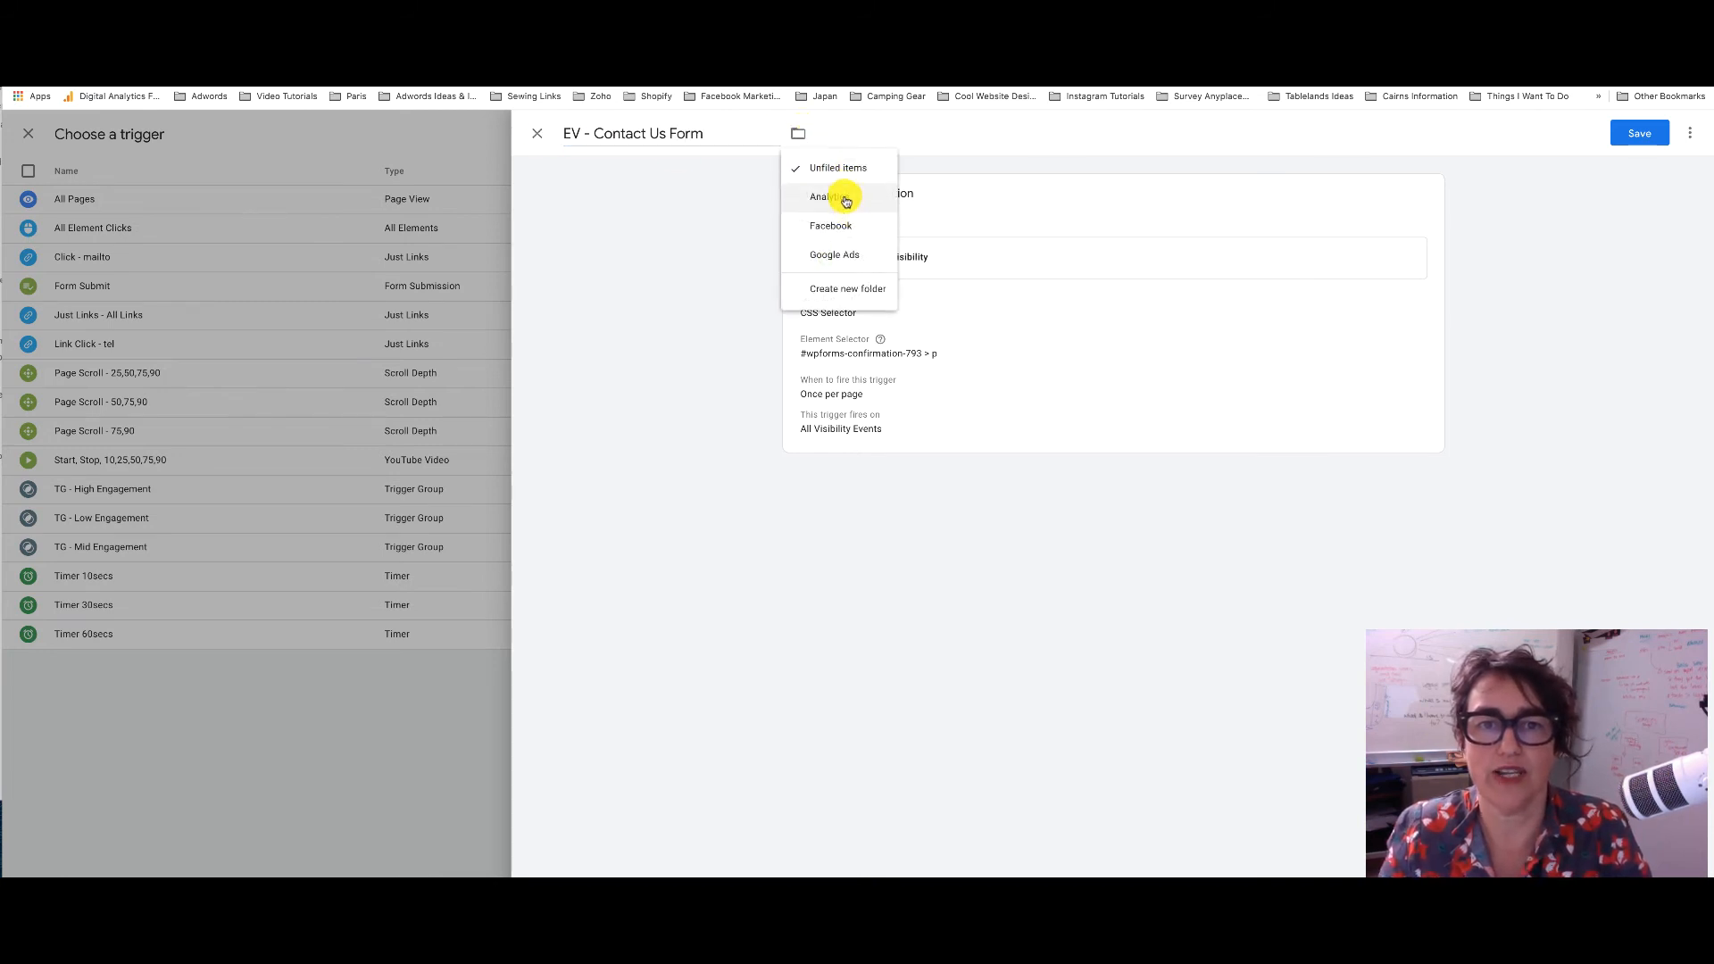
click(844, 197)
click(928, 412)
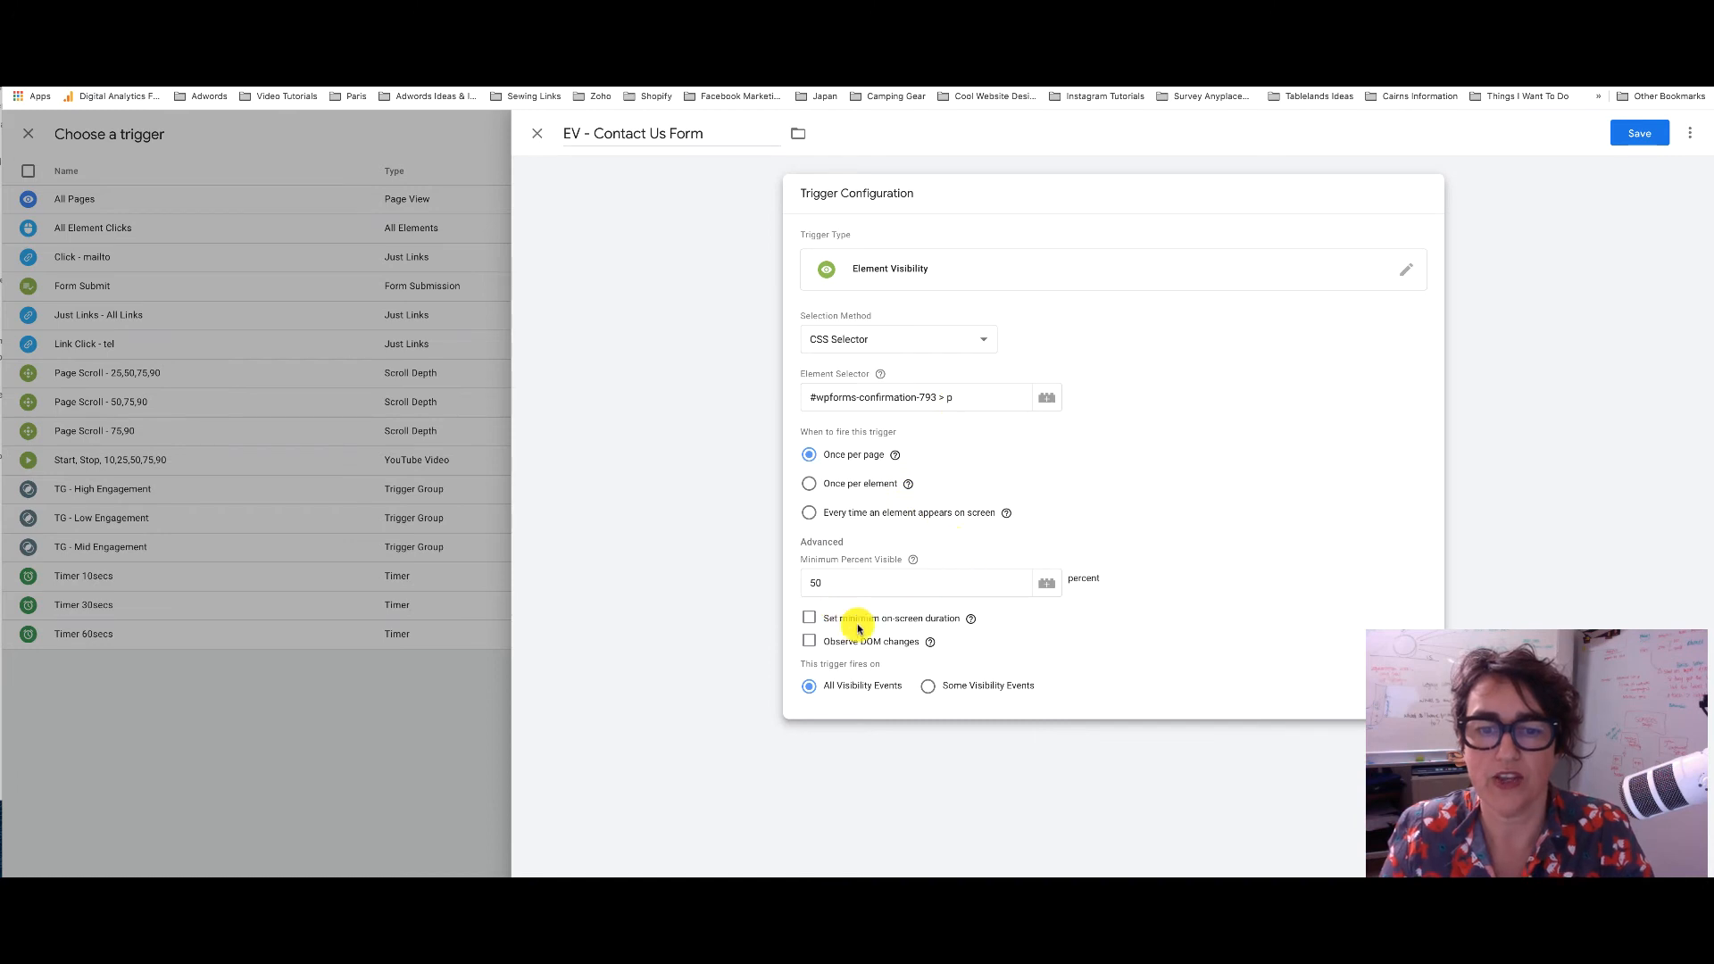
click(810, 643)
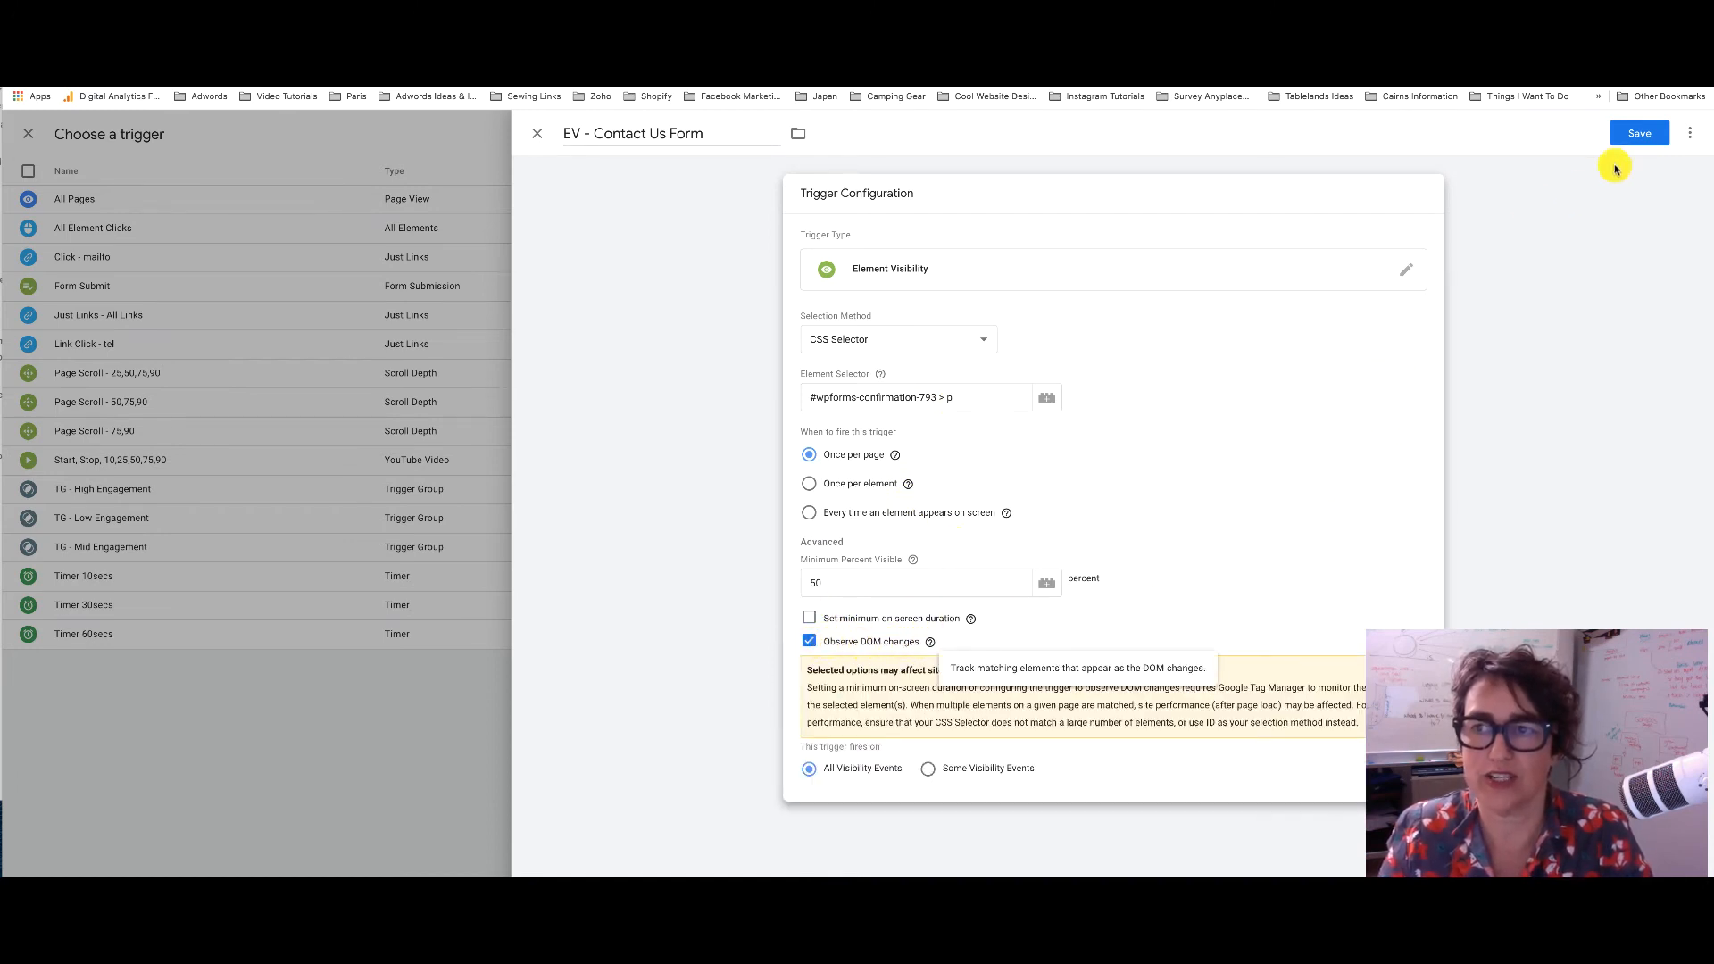
click(1630, 138)
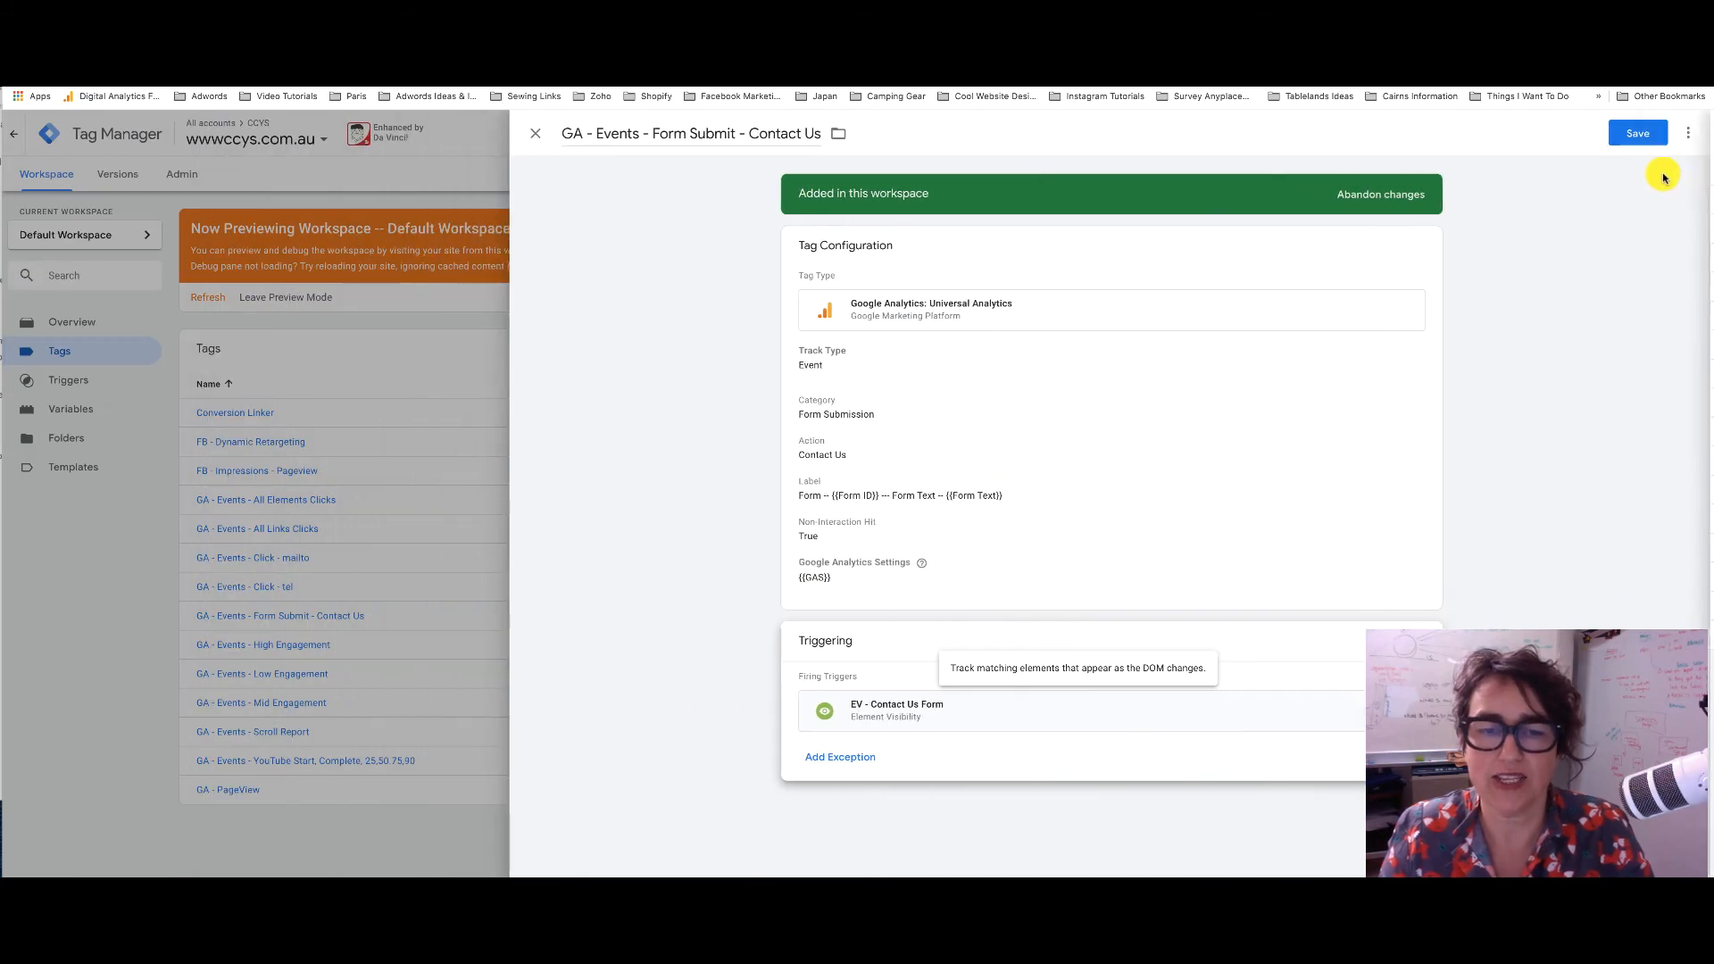
Save the Contact Us tag with its EV - Contact Us Form trigger and refresh the preview
click(1649, 134)
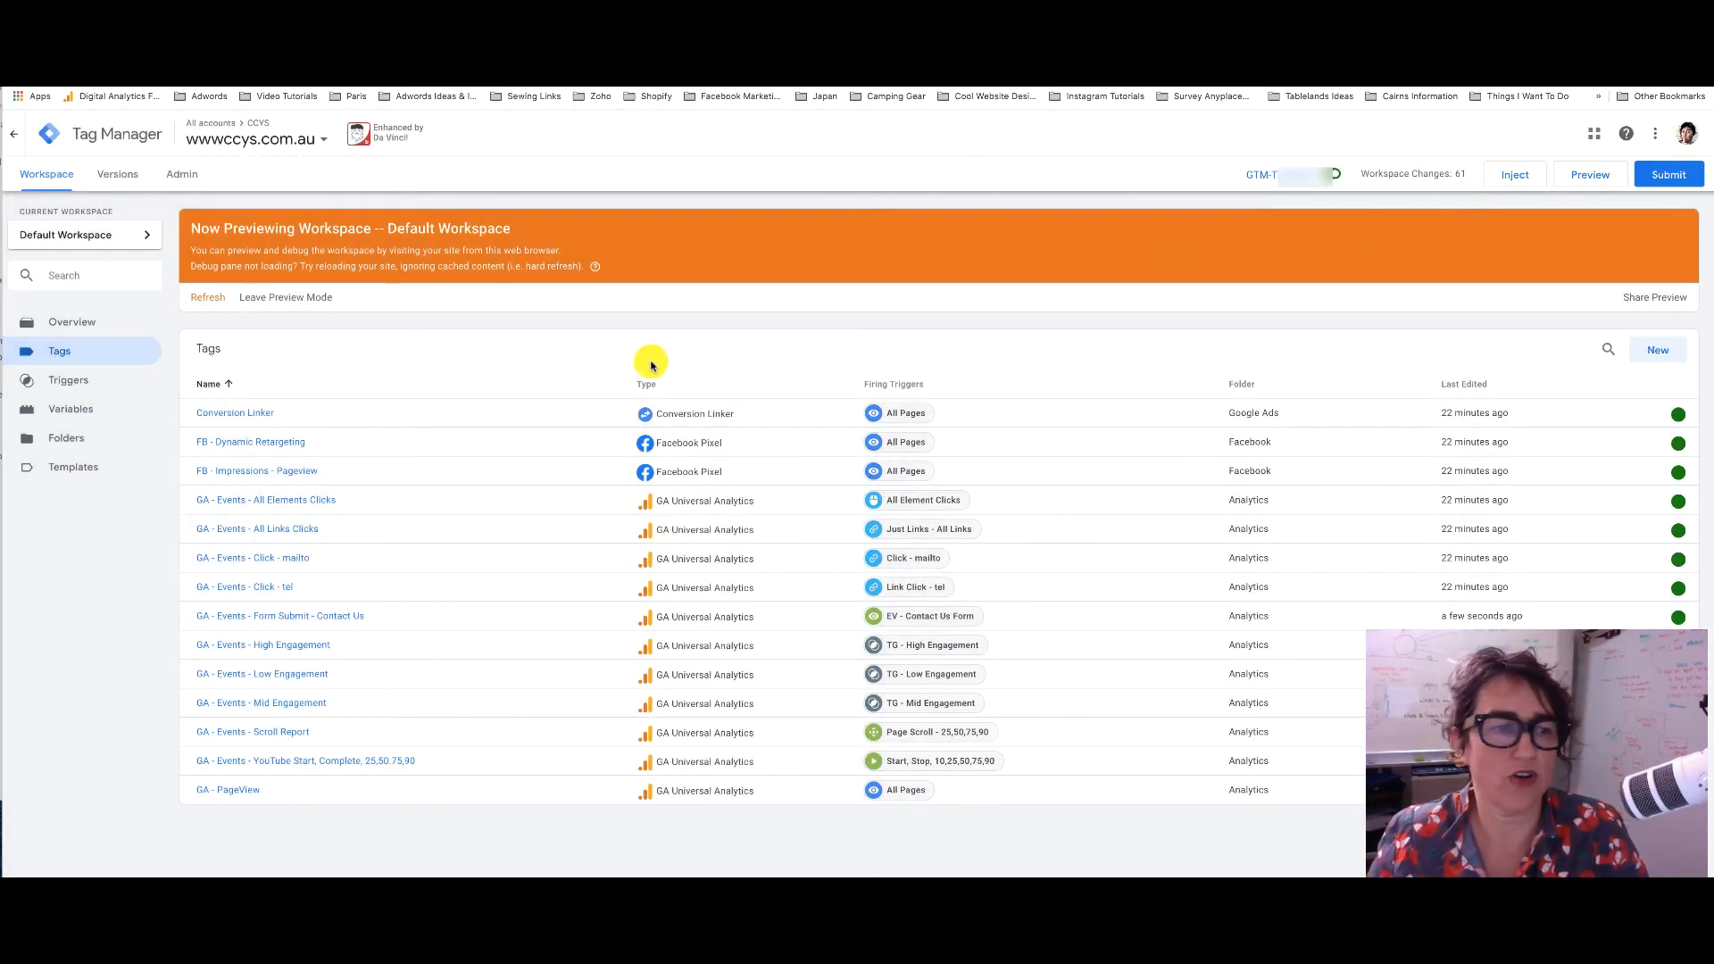
click(209, 299)
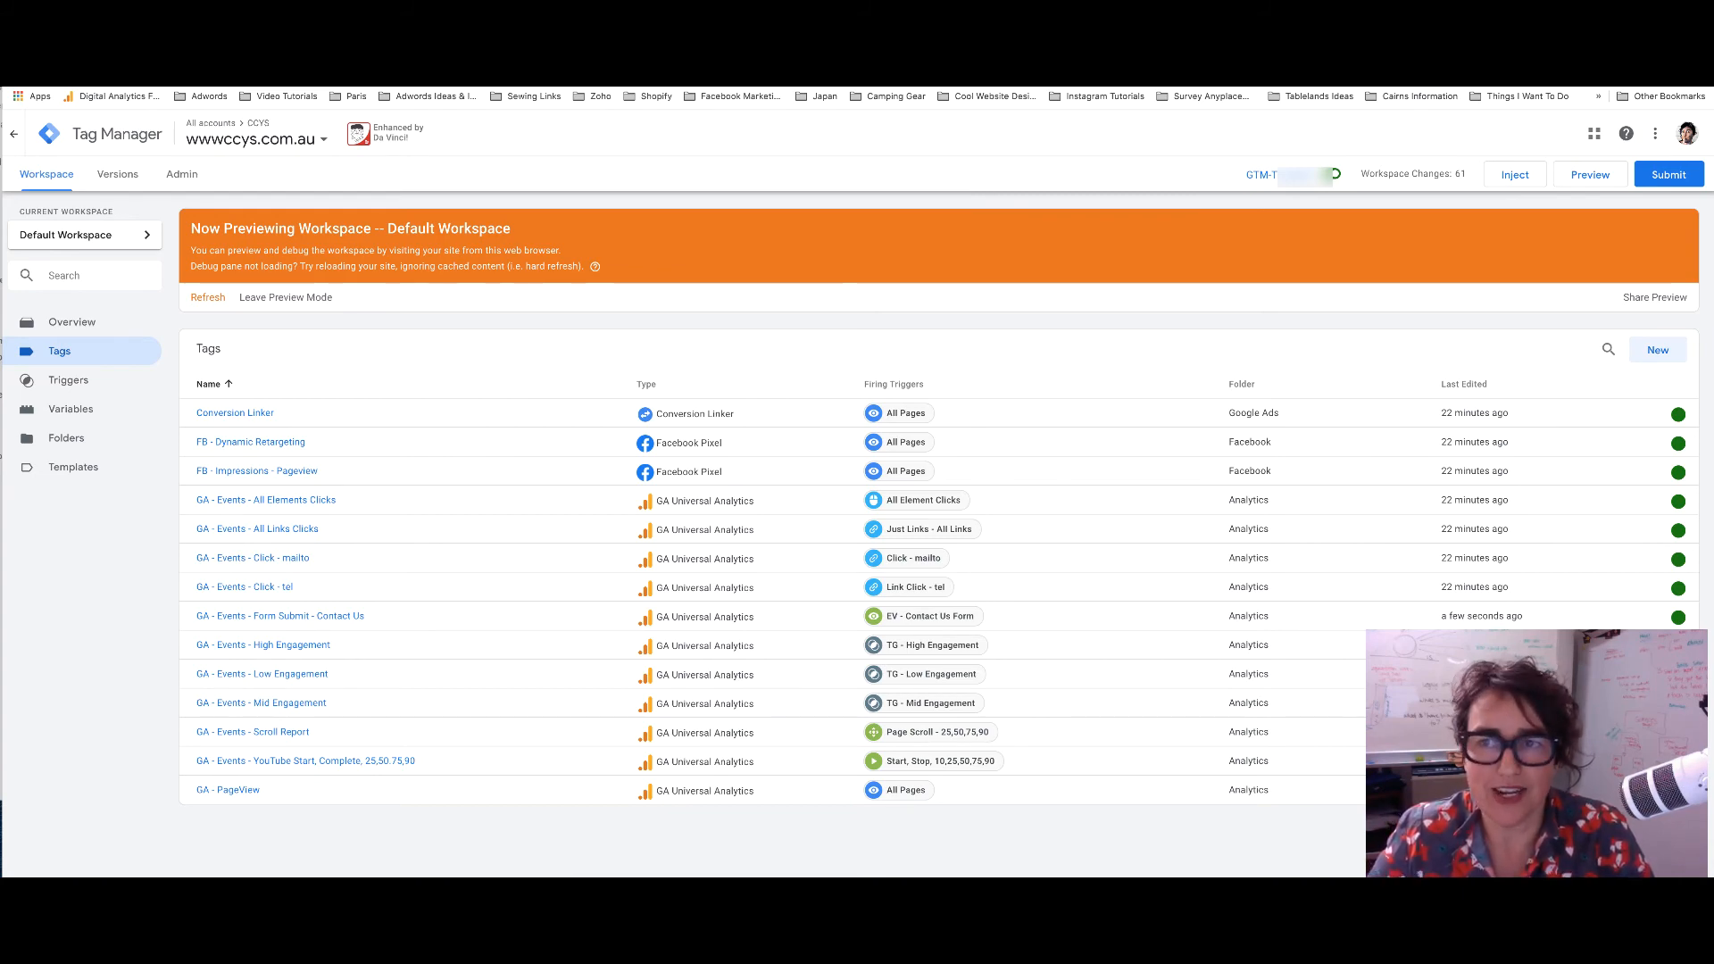
click(782, 41)
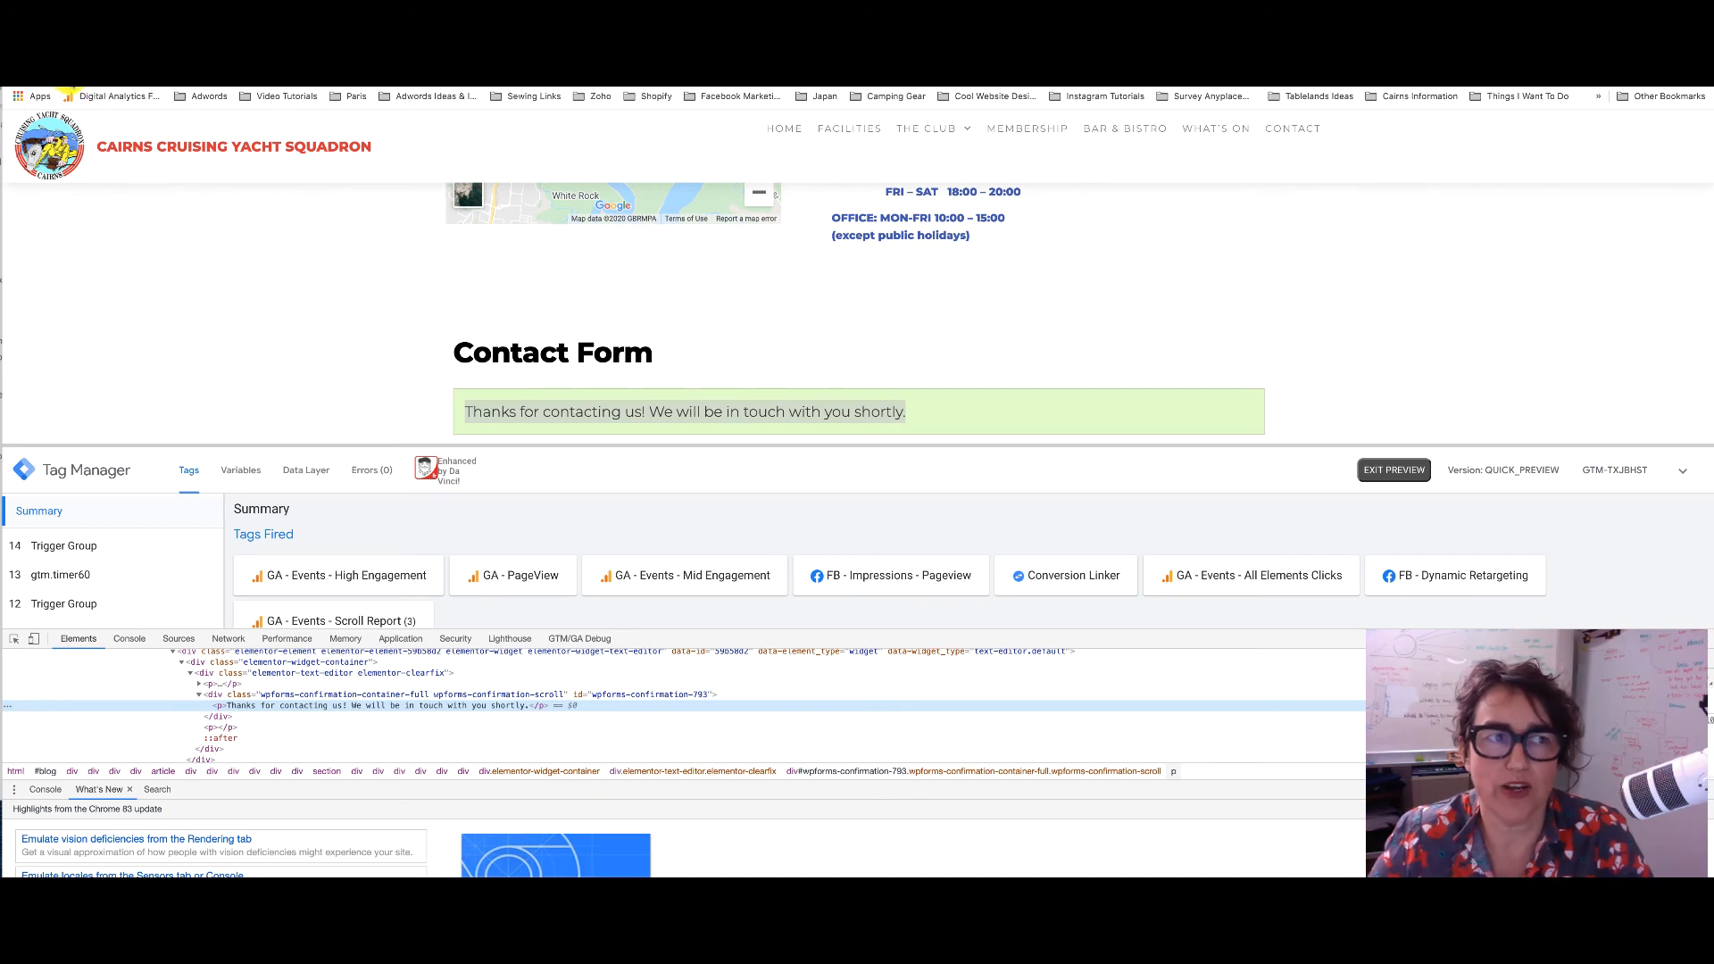
Reload the contact page in preview and complete the reCAPTCHA check
click(68, 77)
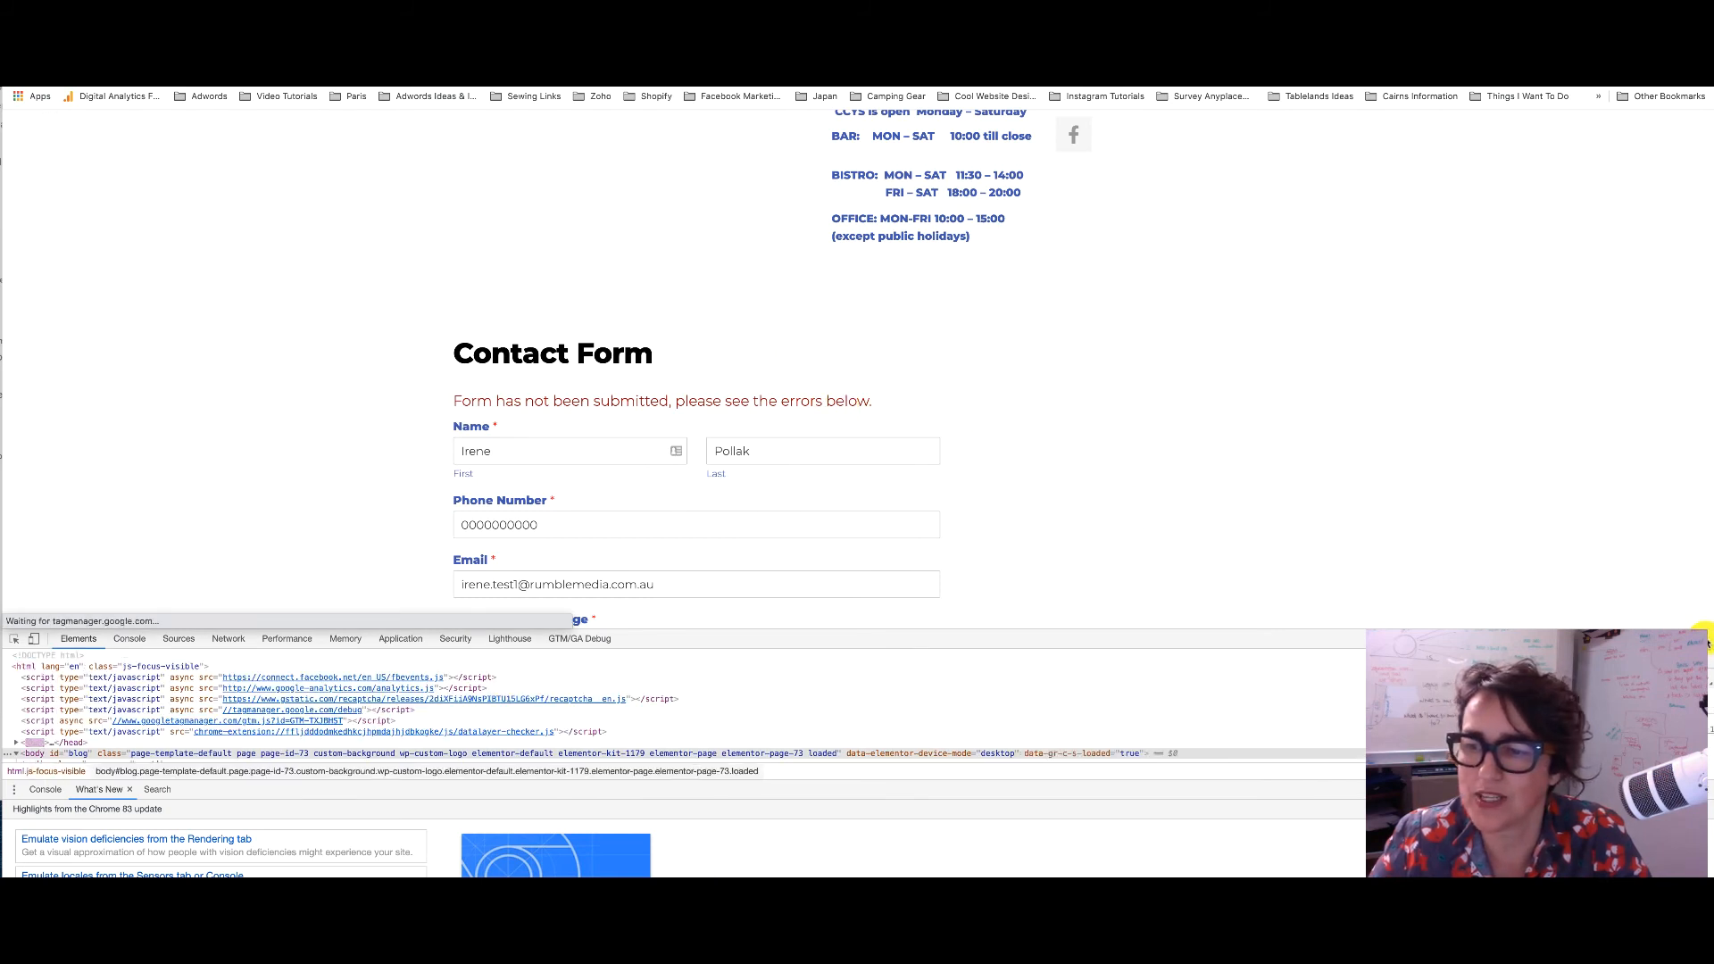
scroll(625, 505, down, 2)
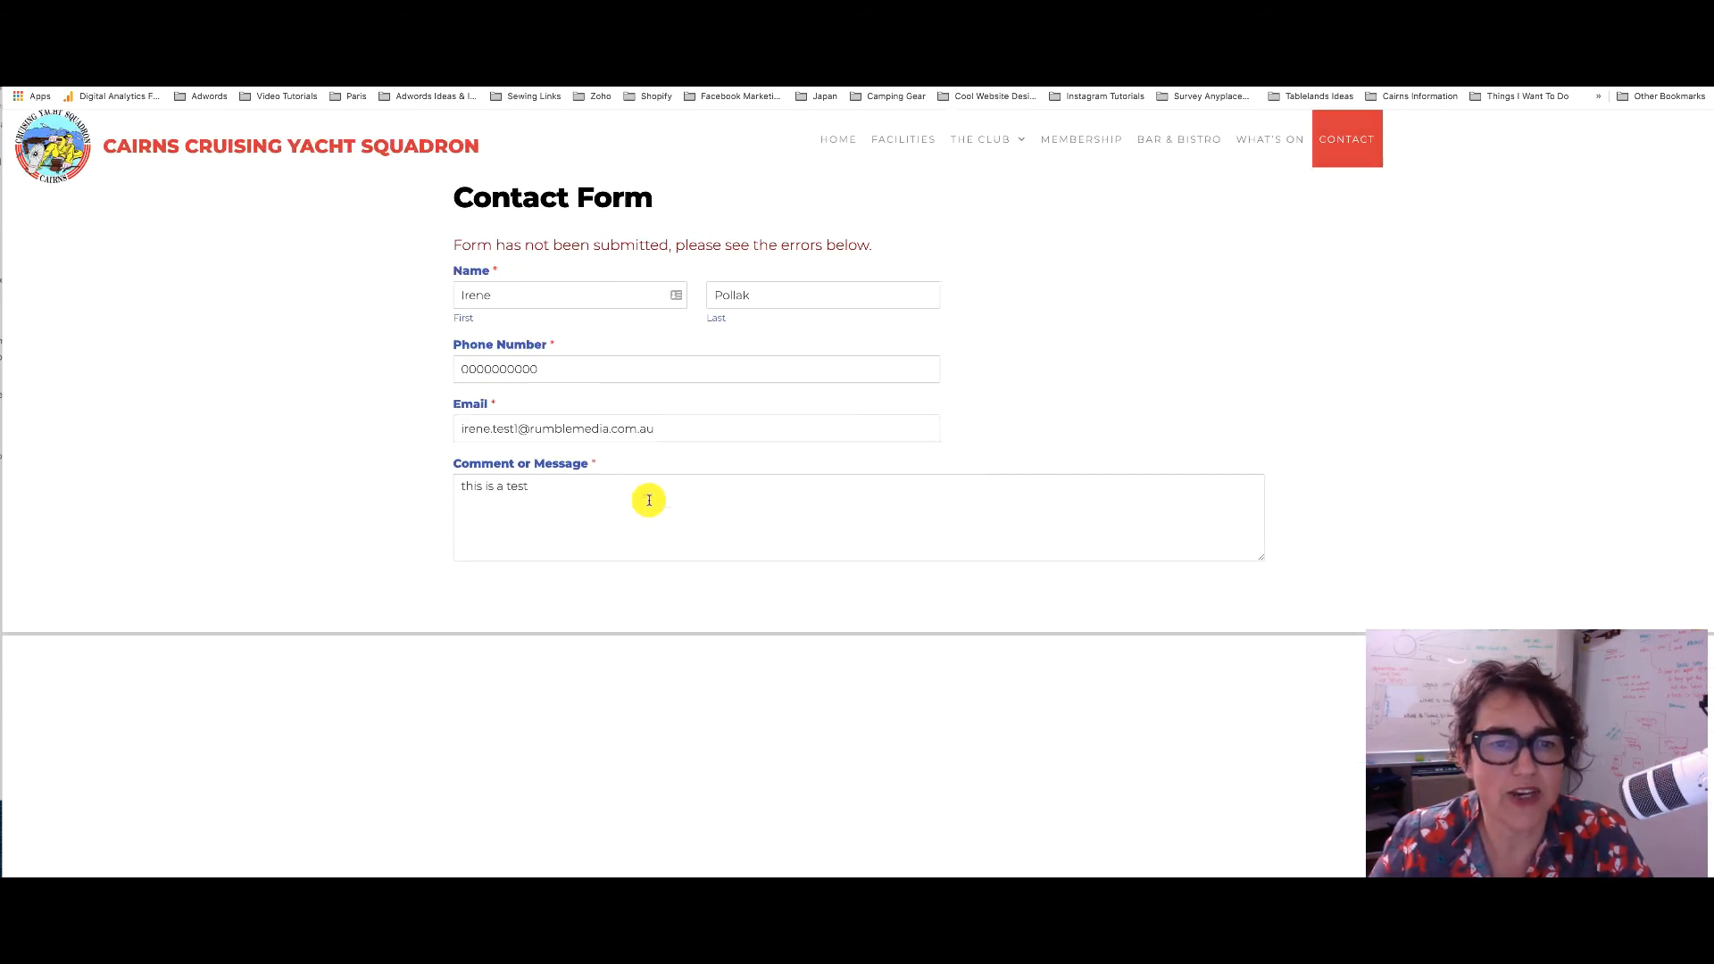
scroll(649, 500, down, 1)
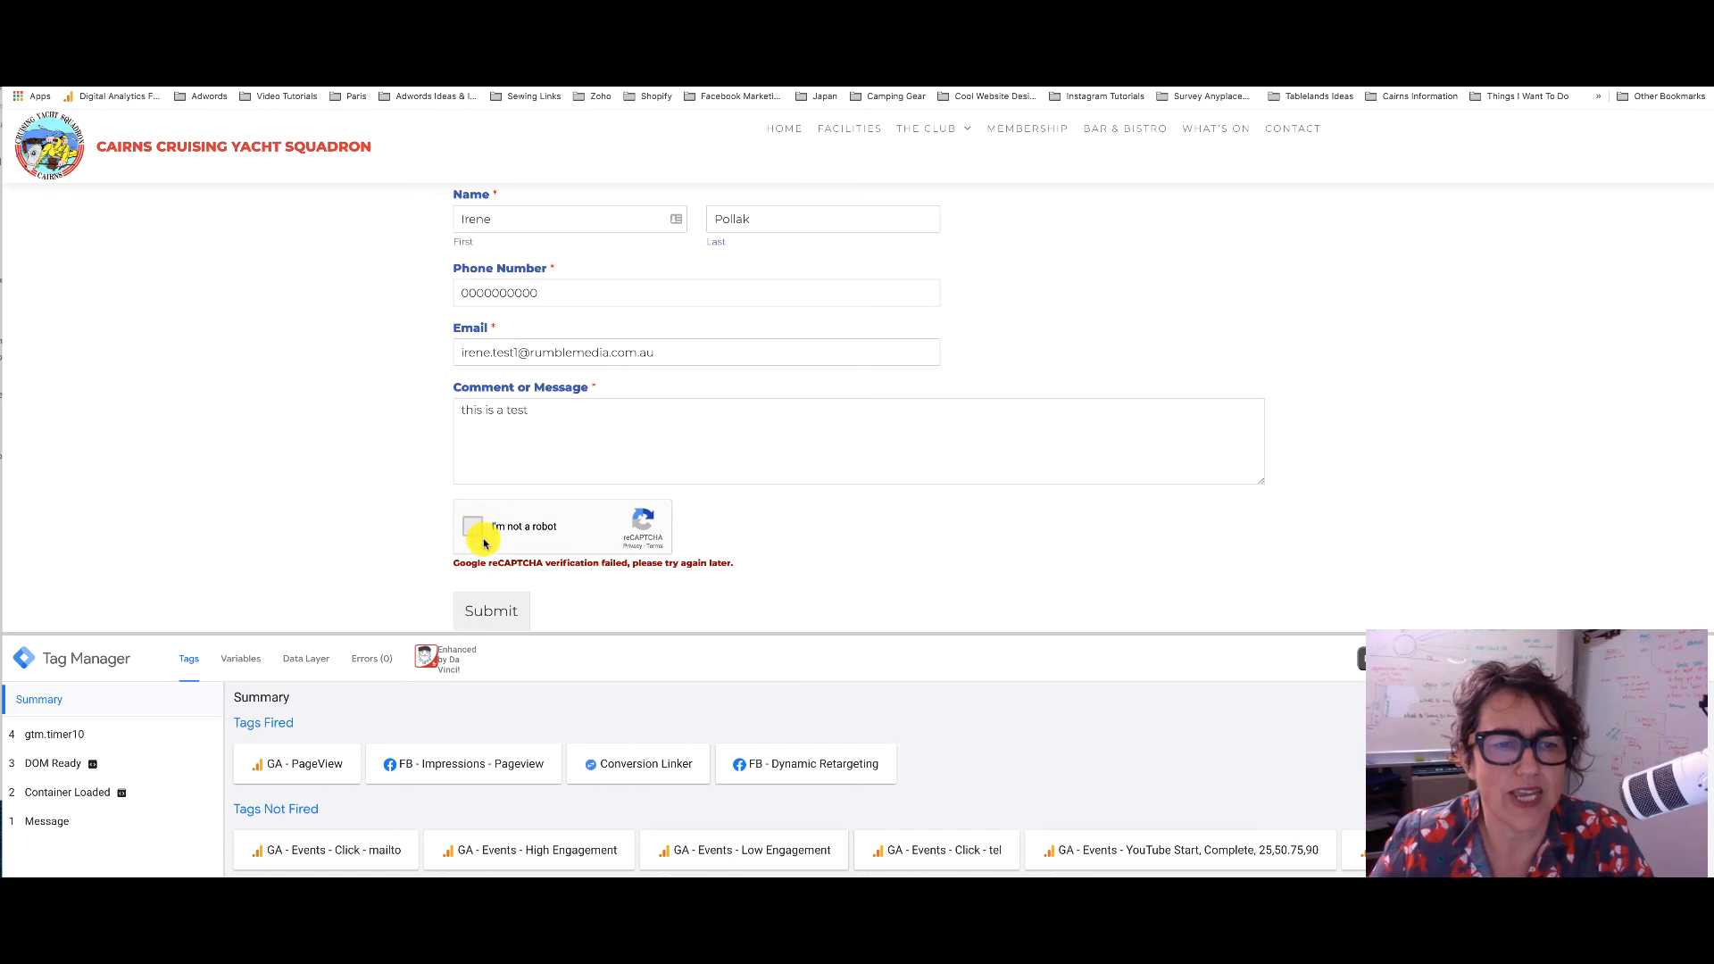
click(479, 533)
scroll(585, 475, down, 2)
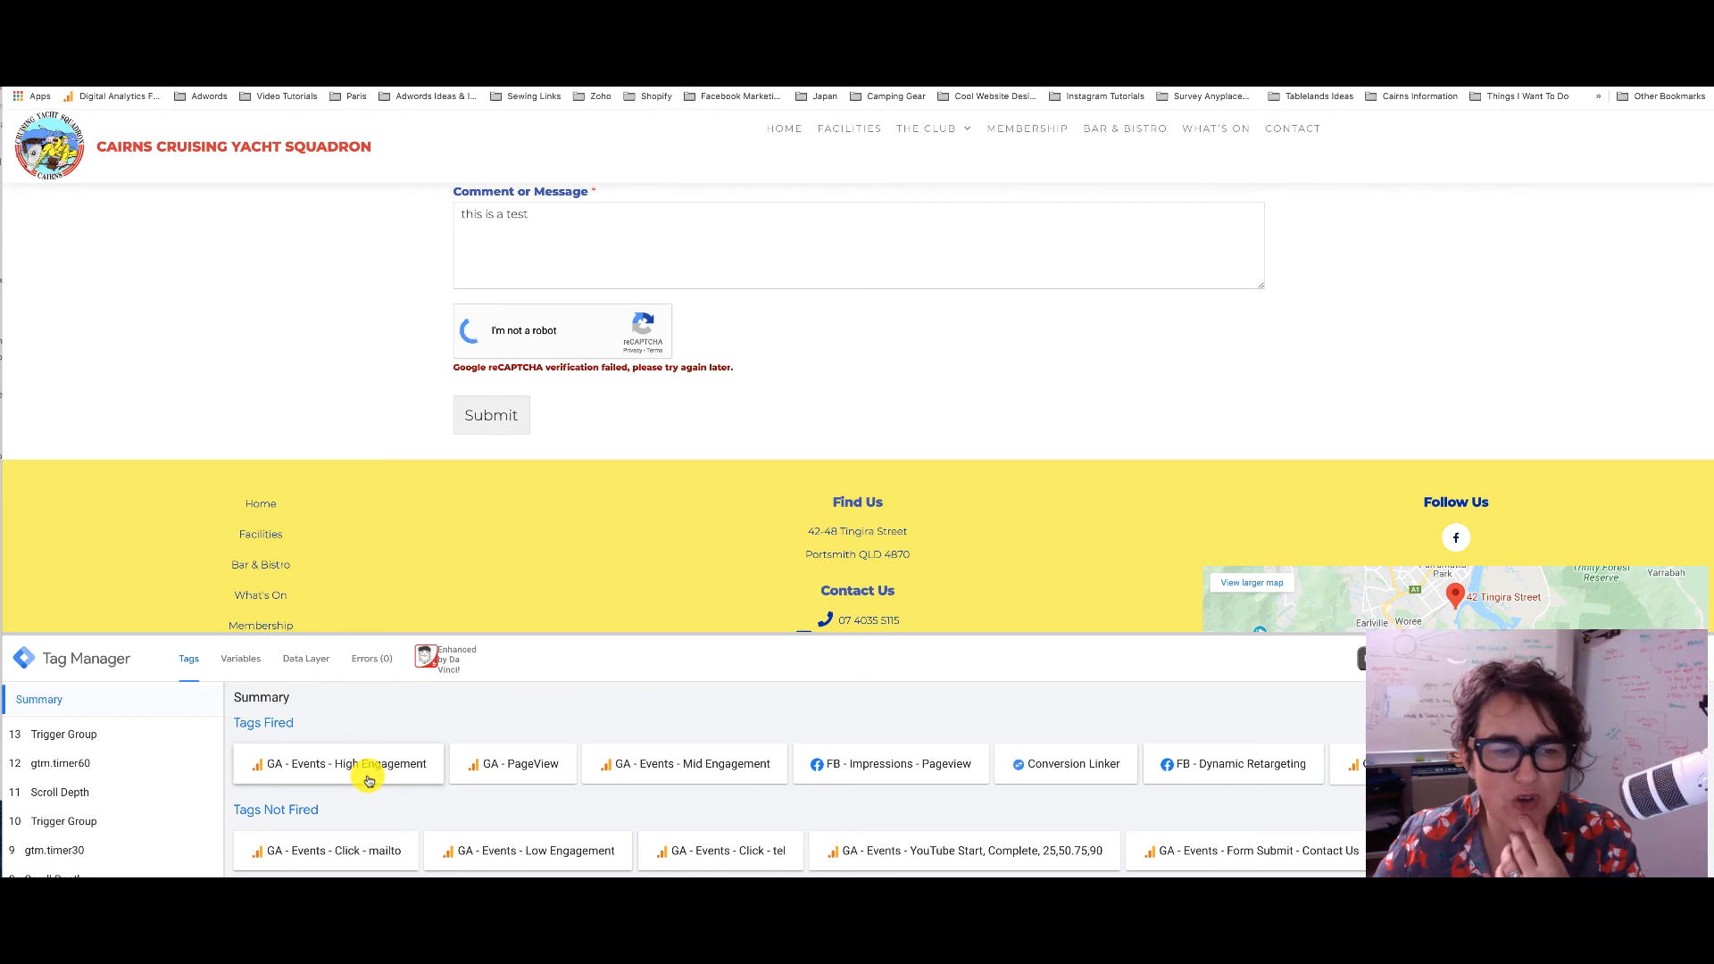
Review tags fired for events 10 and 13, then submit the contact form
click(86, 818)
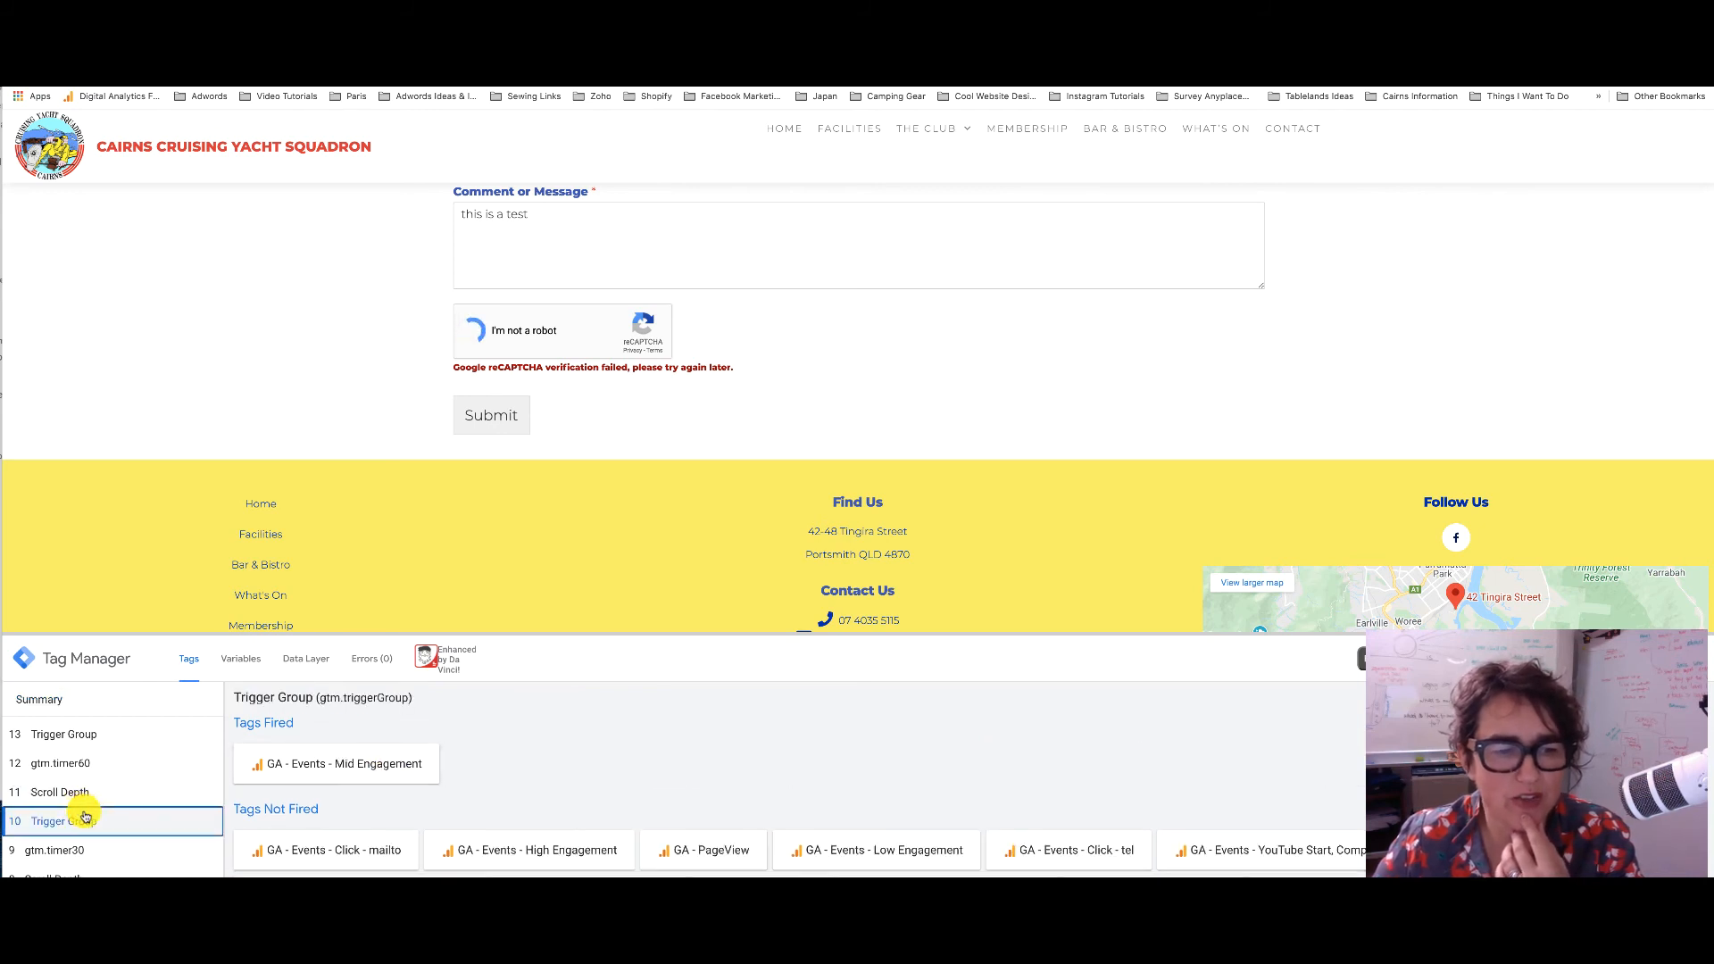
click(75, 734)
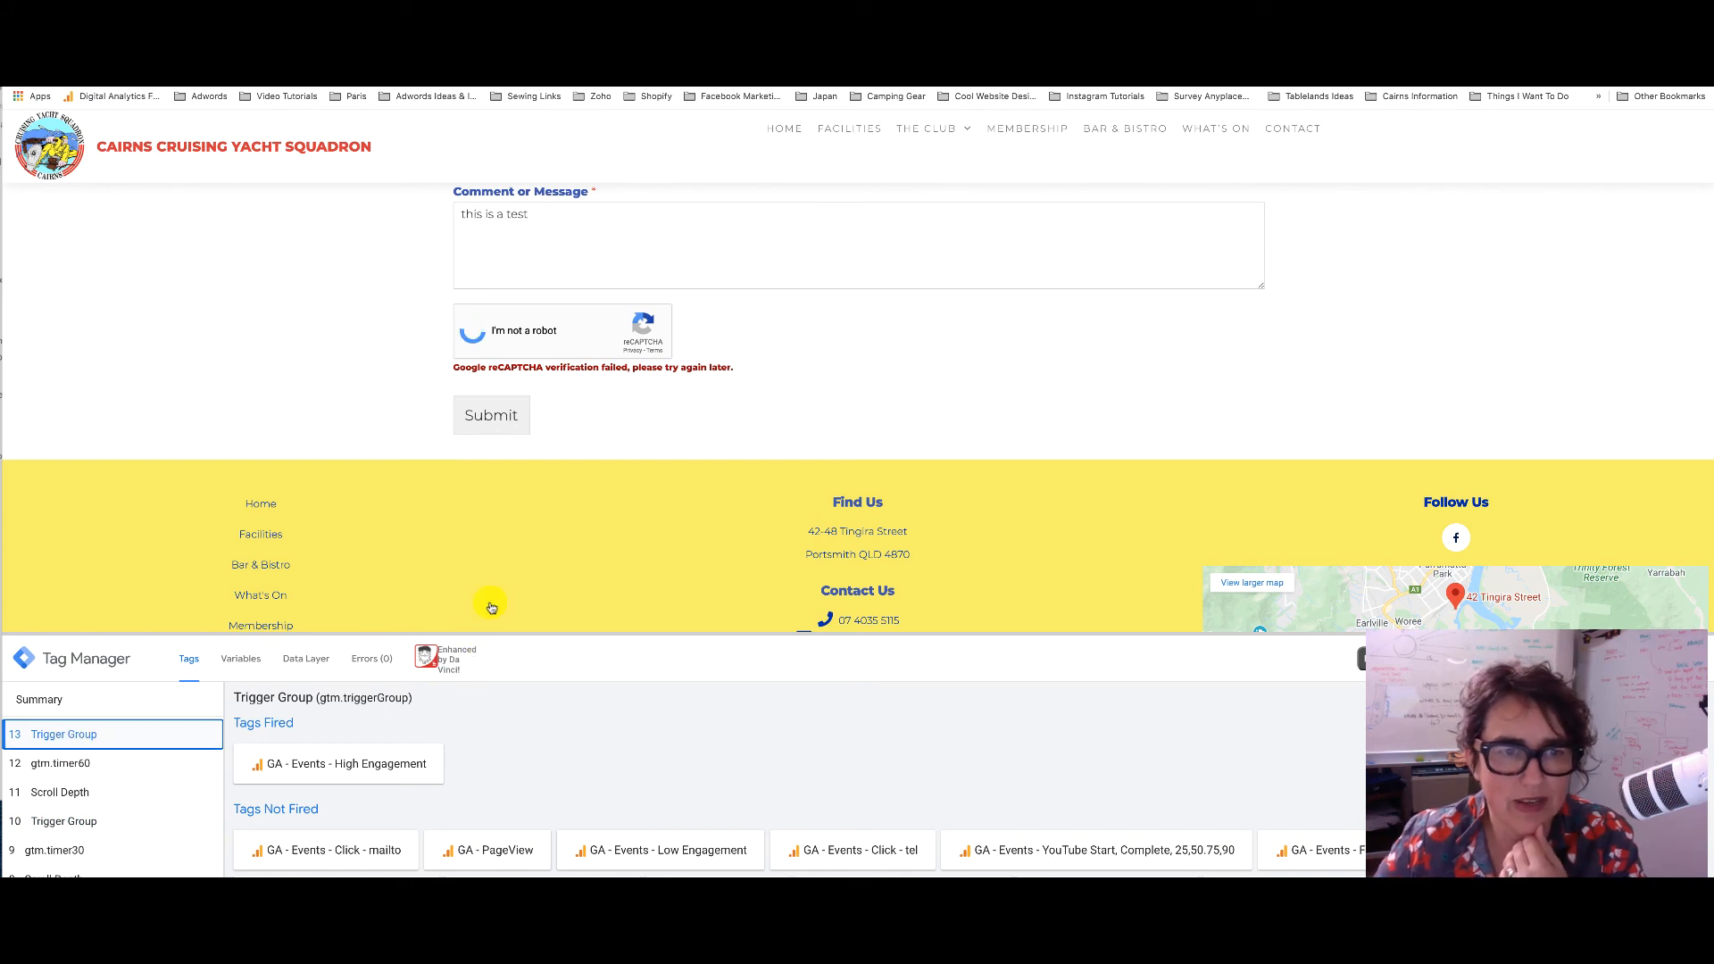
scroll(491, 607, up, 10)
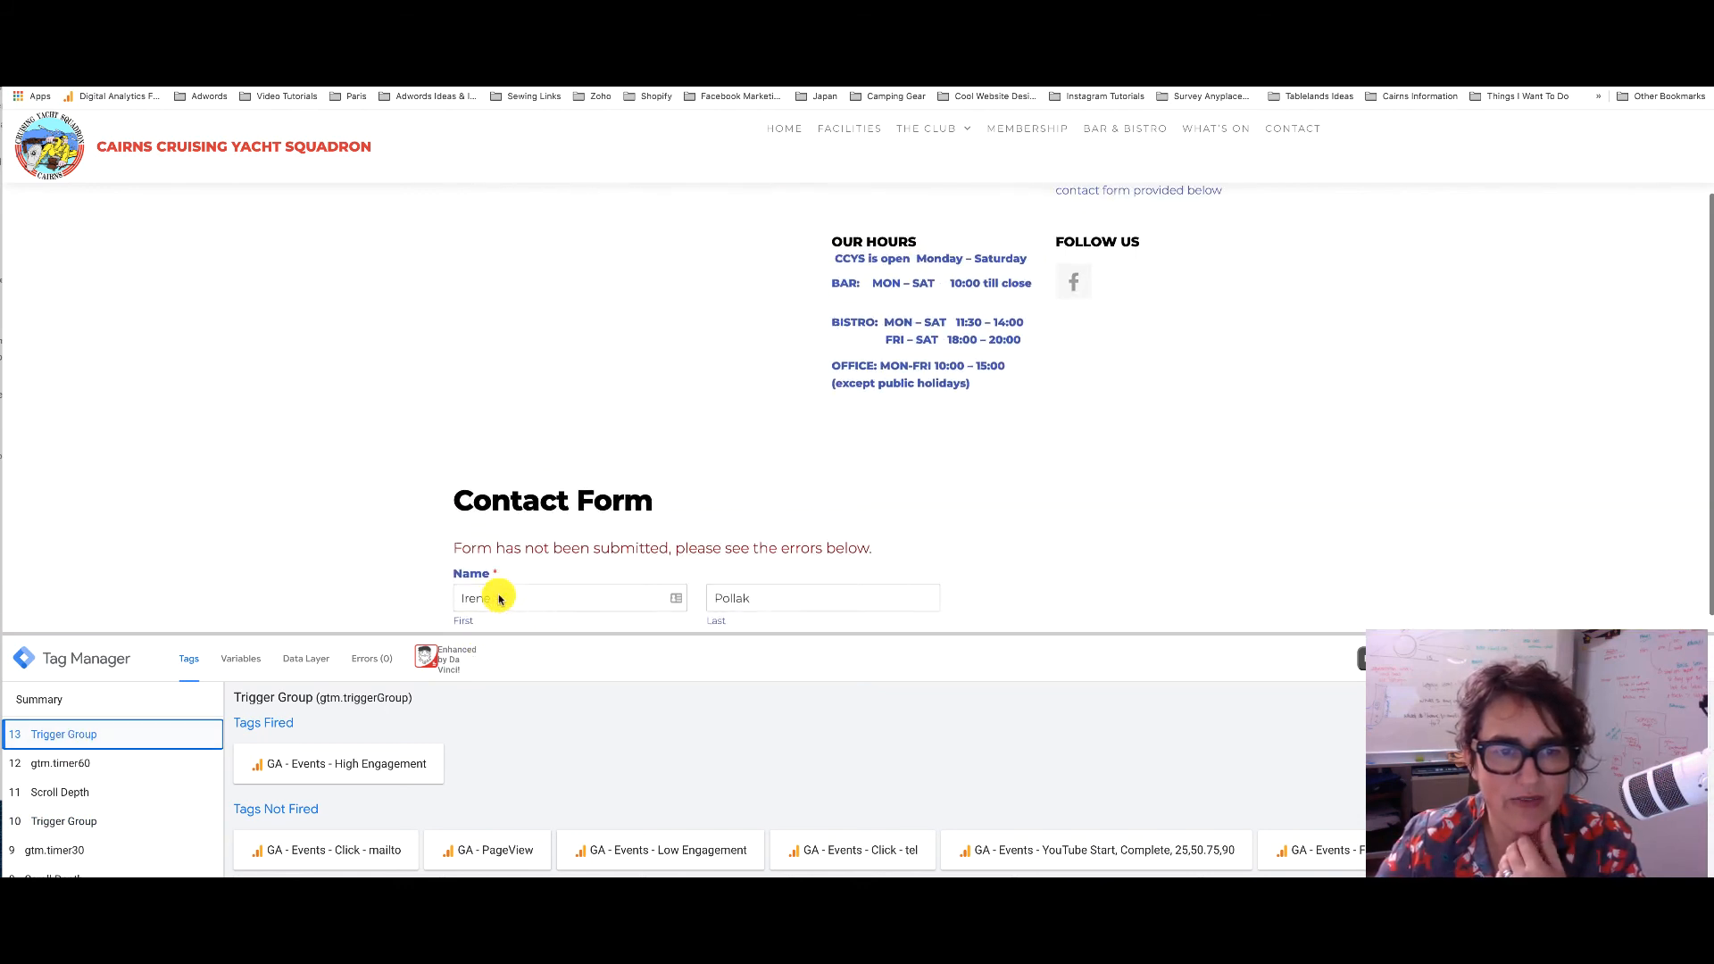
scroll(498, 599, down, 5)
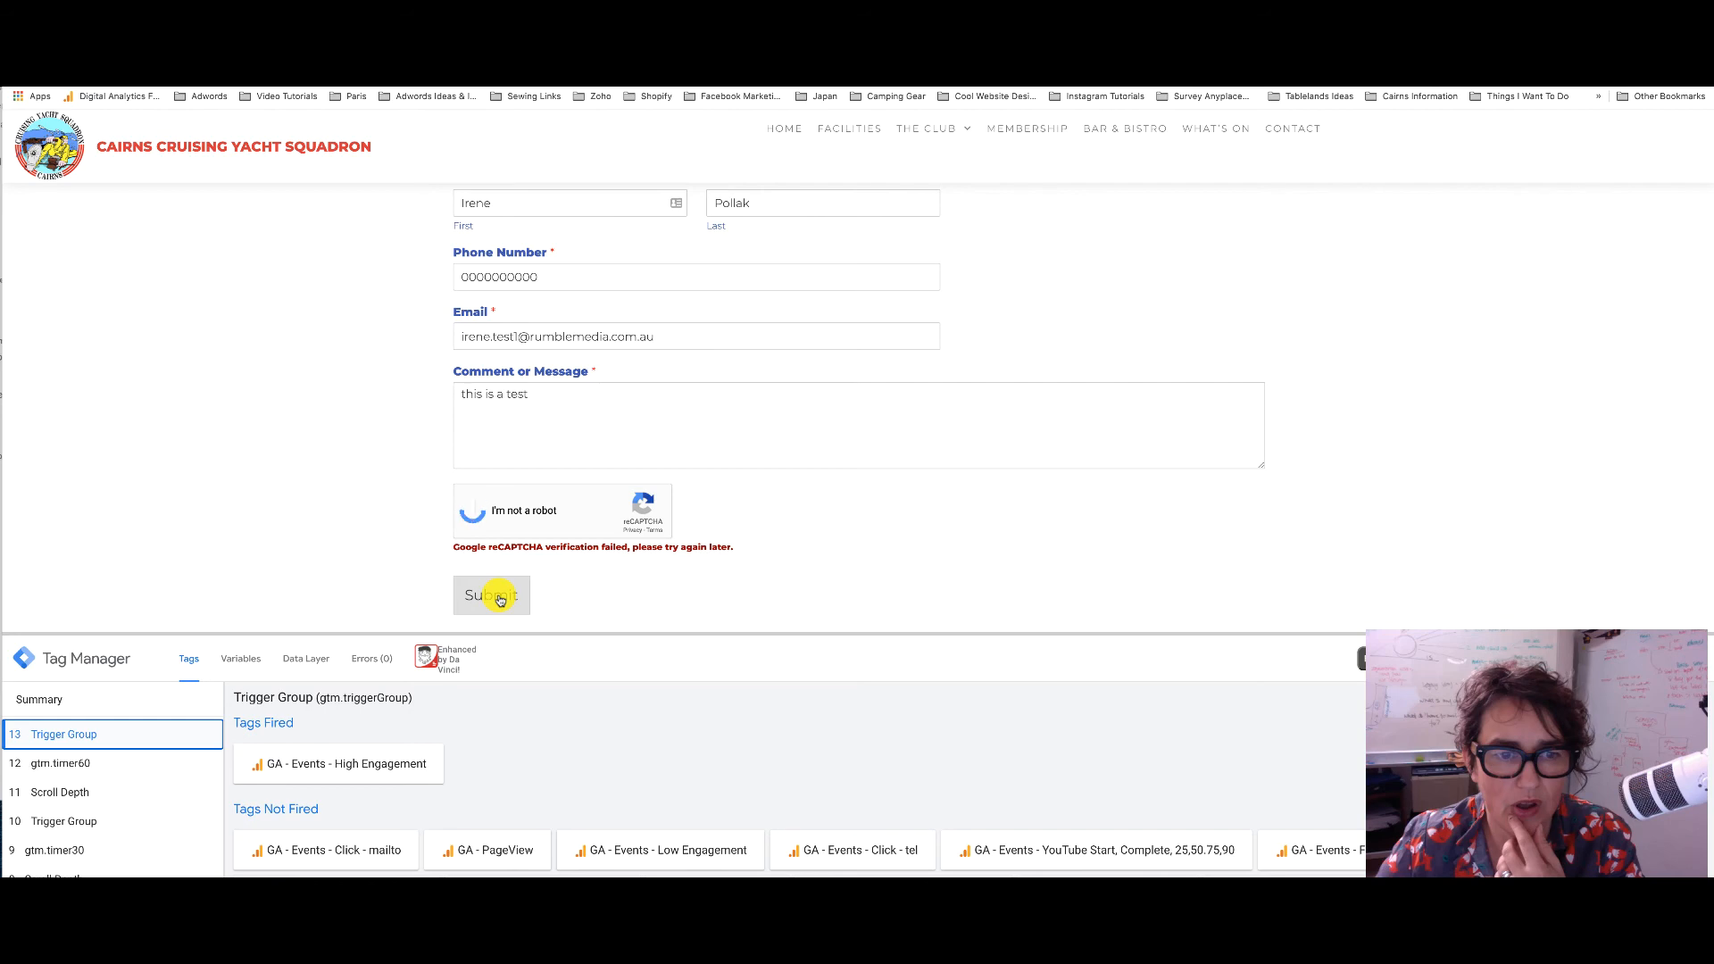
scroll(500, 600, down, 2)
click(497, 398)
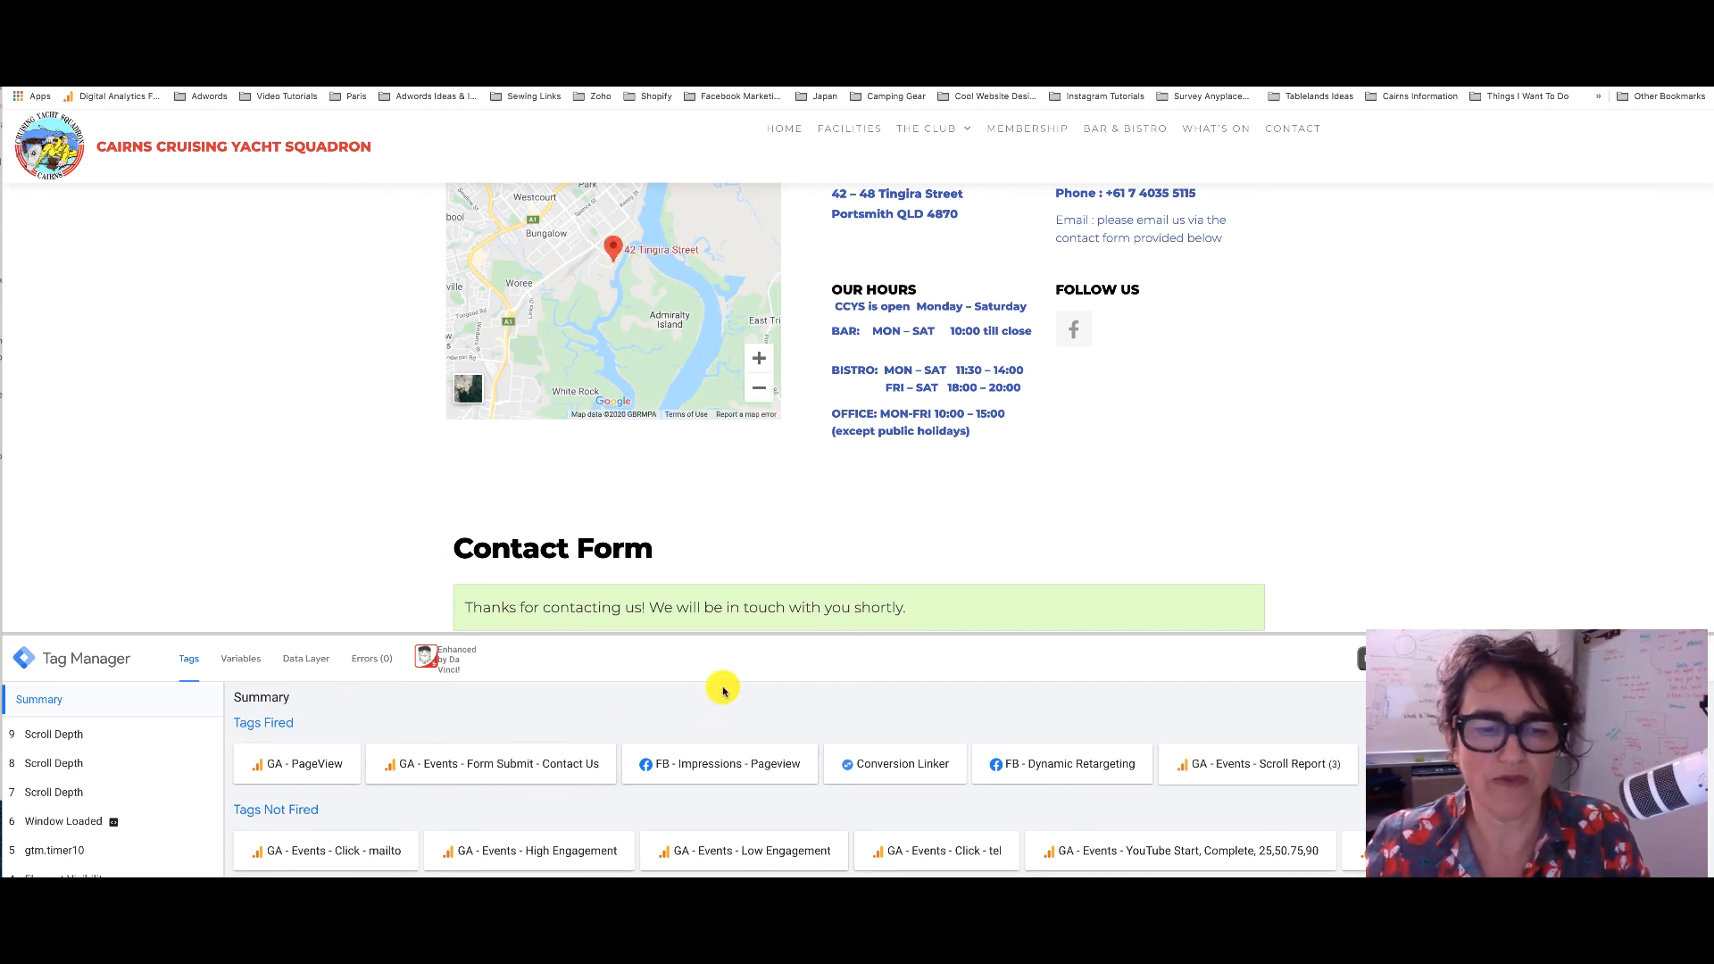
Open the GA - Events - Form Submit - Contact Us tag and show its trigger choices
click(1009, 43)
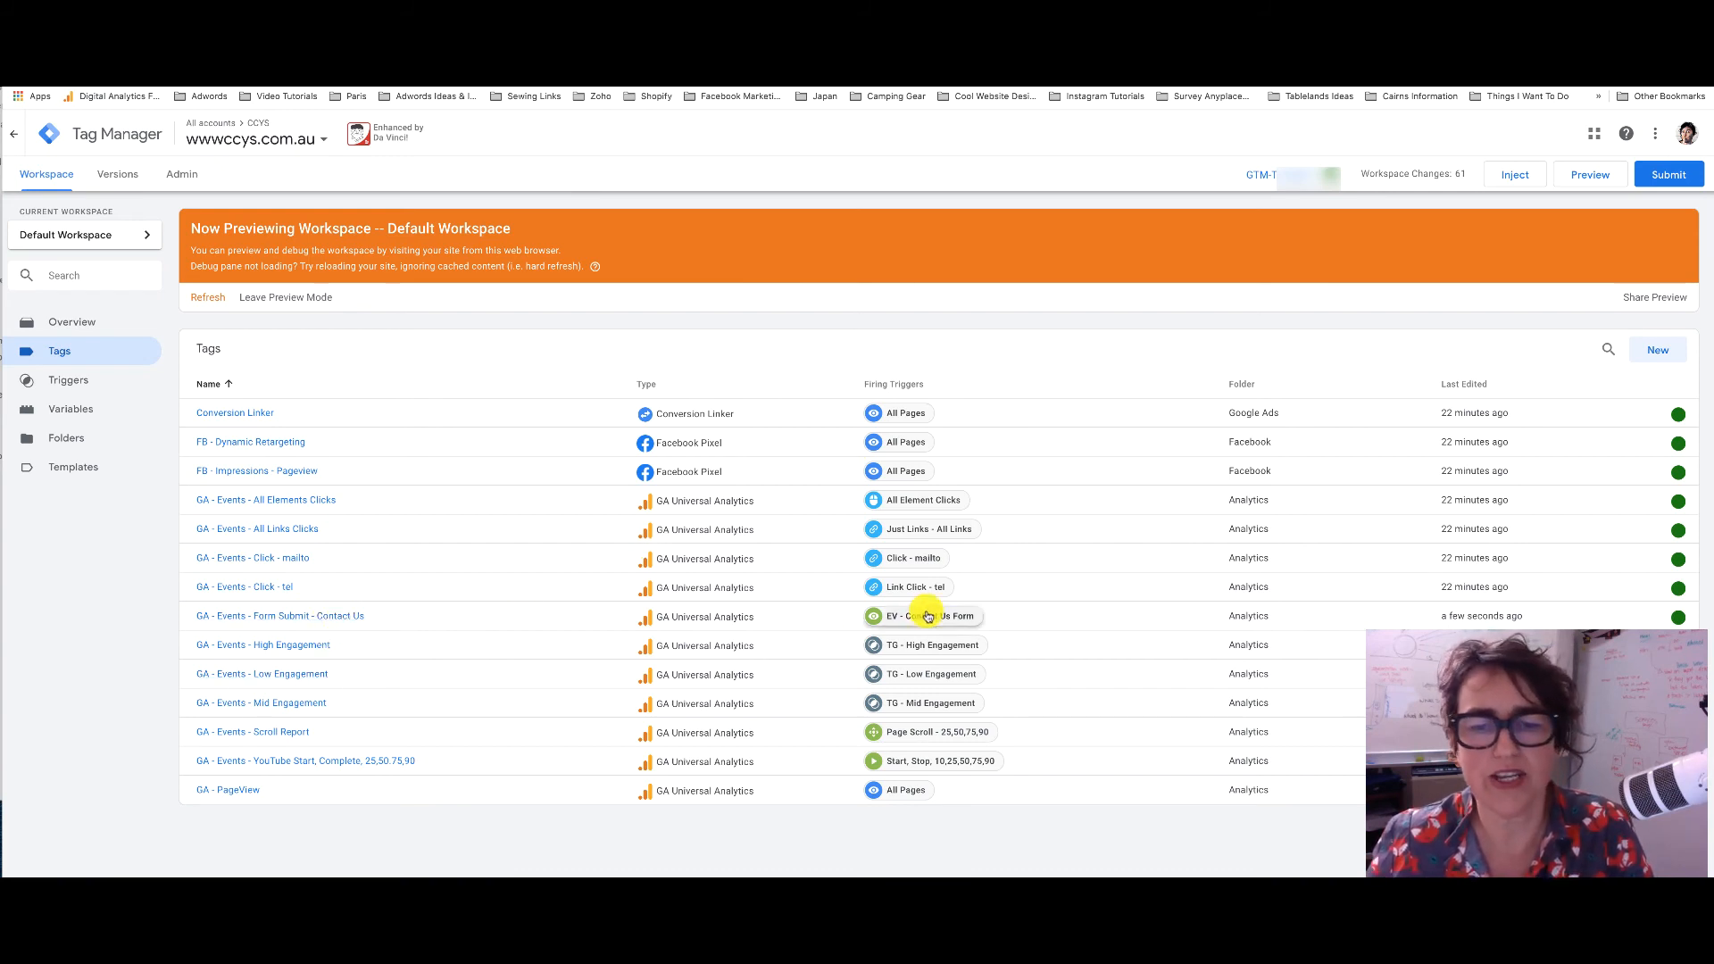
click(325, 617)
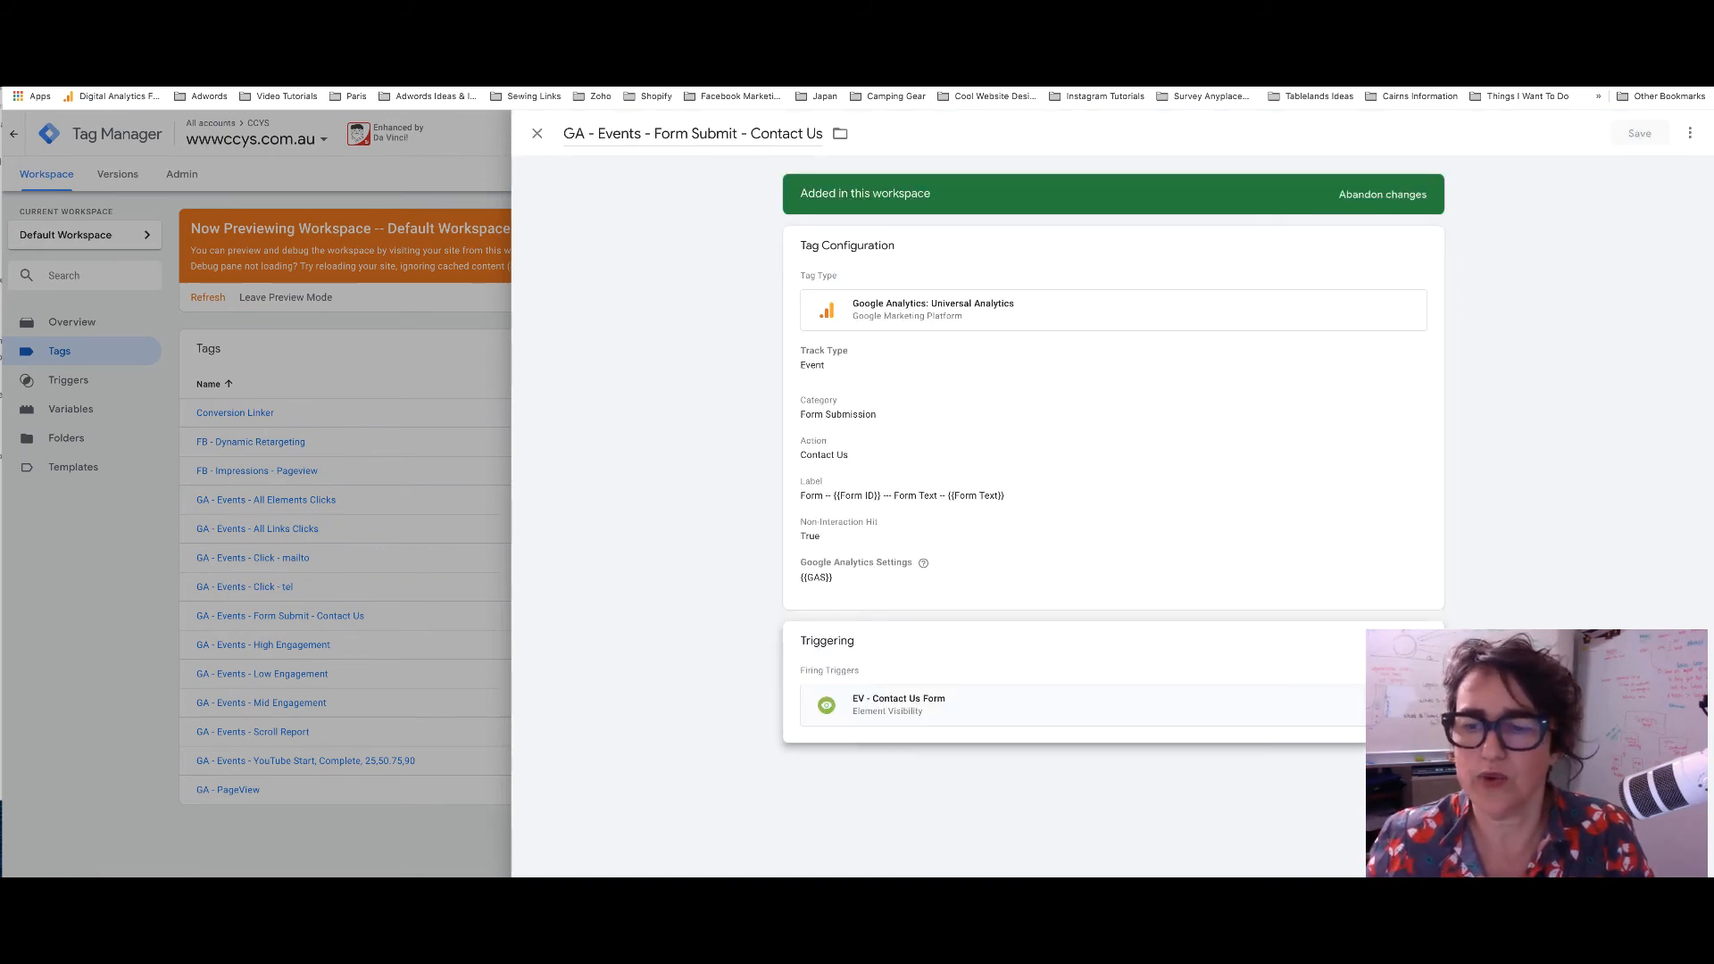
click(1419, 641)
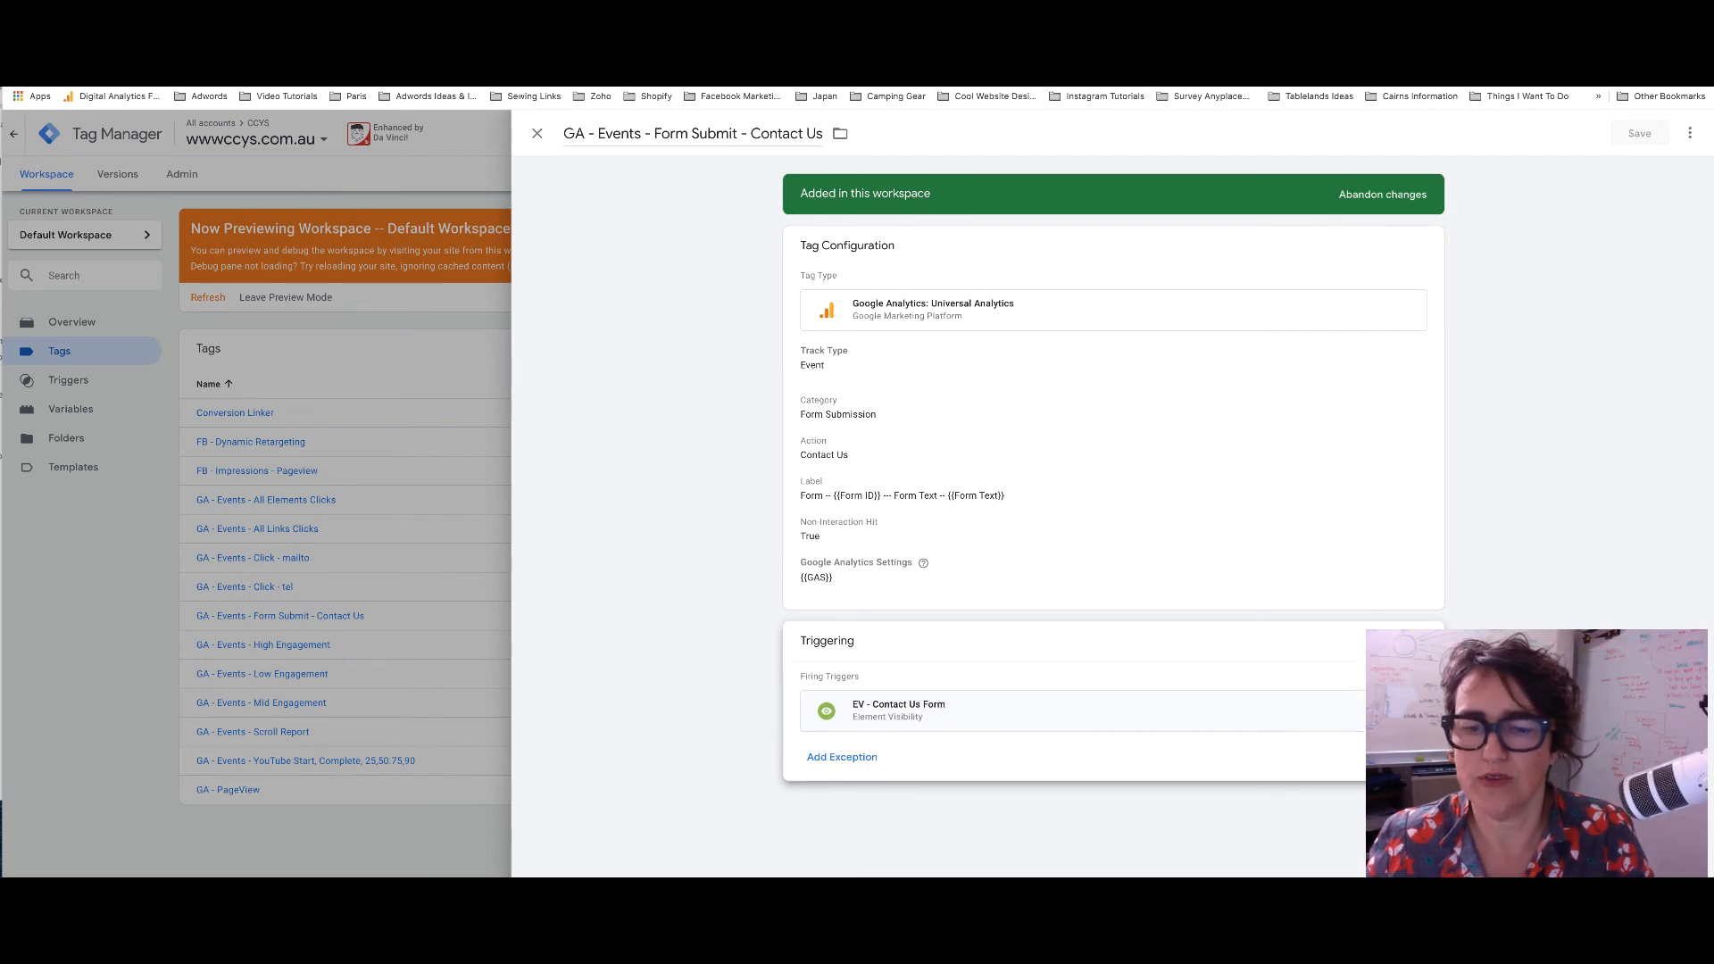
click(1417, 757)
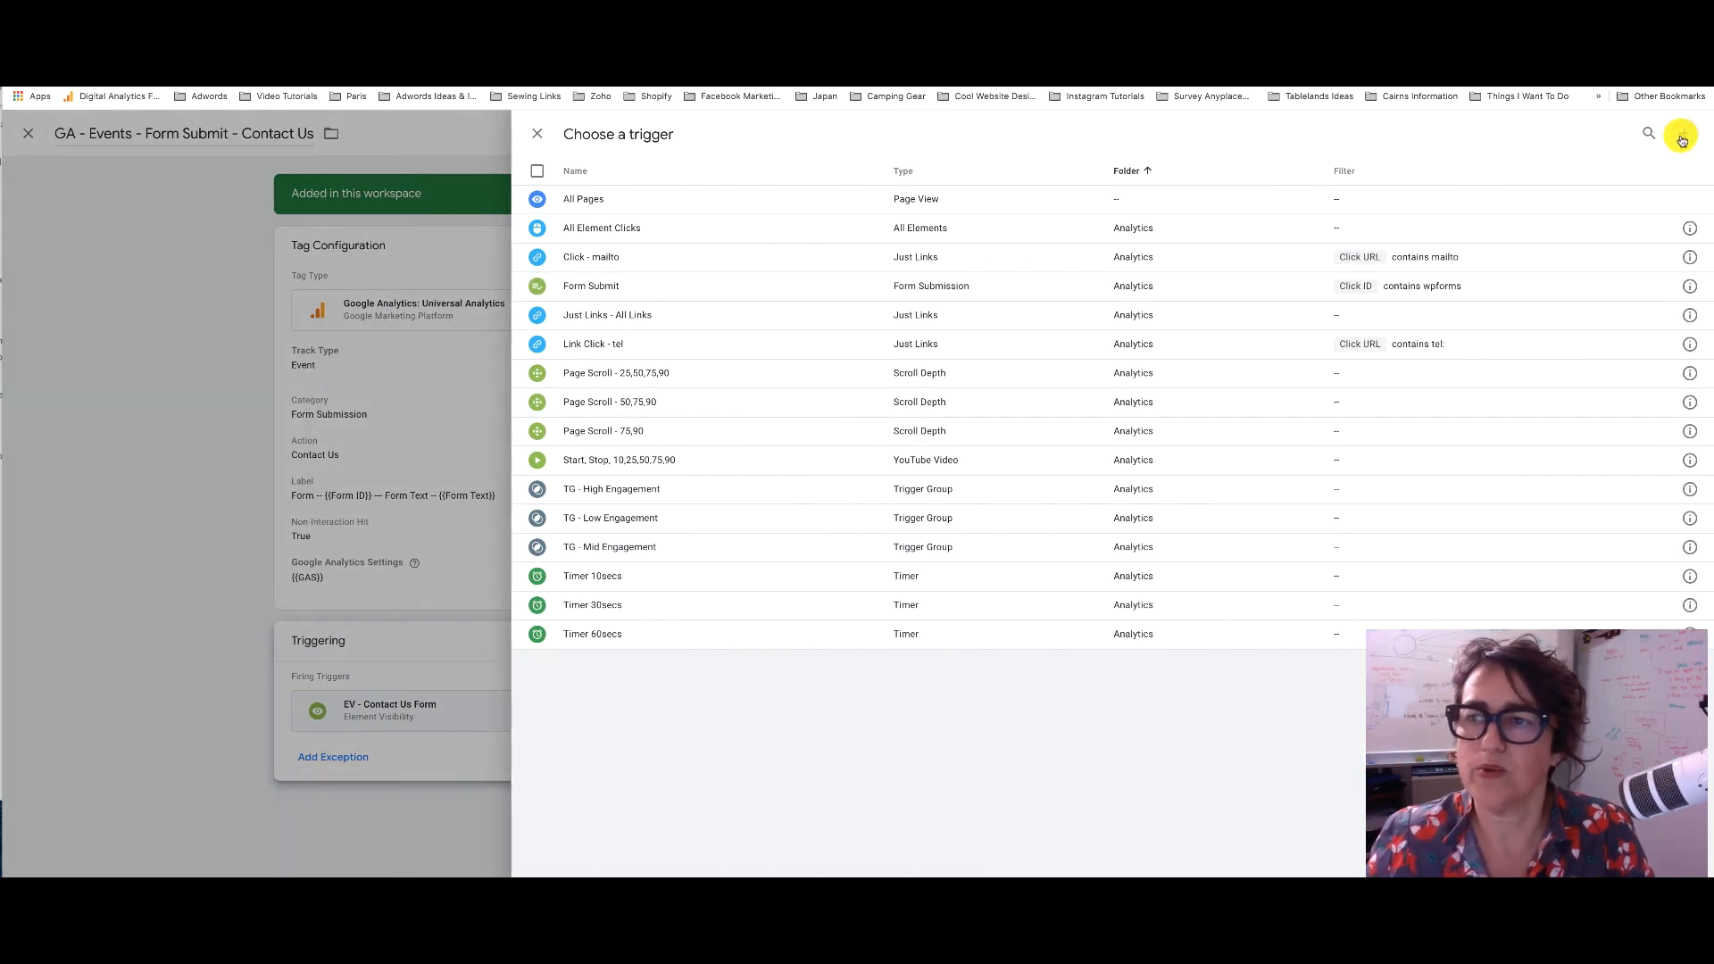
click(1682, 138)
click(1316, 253)
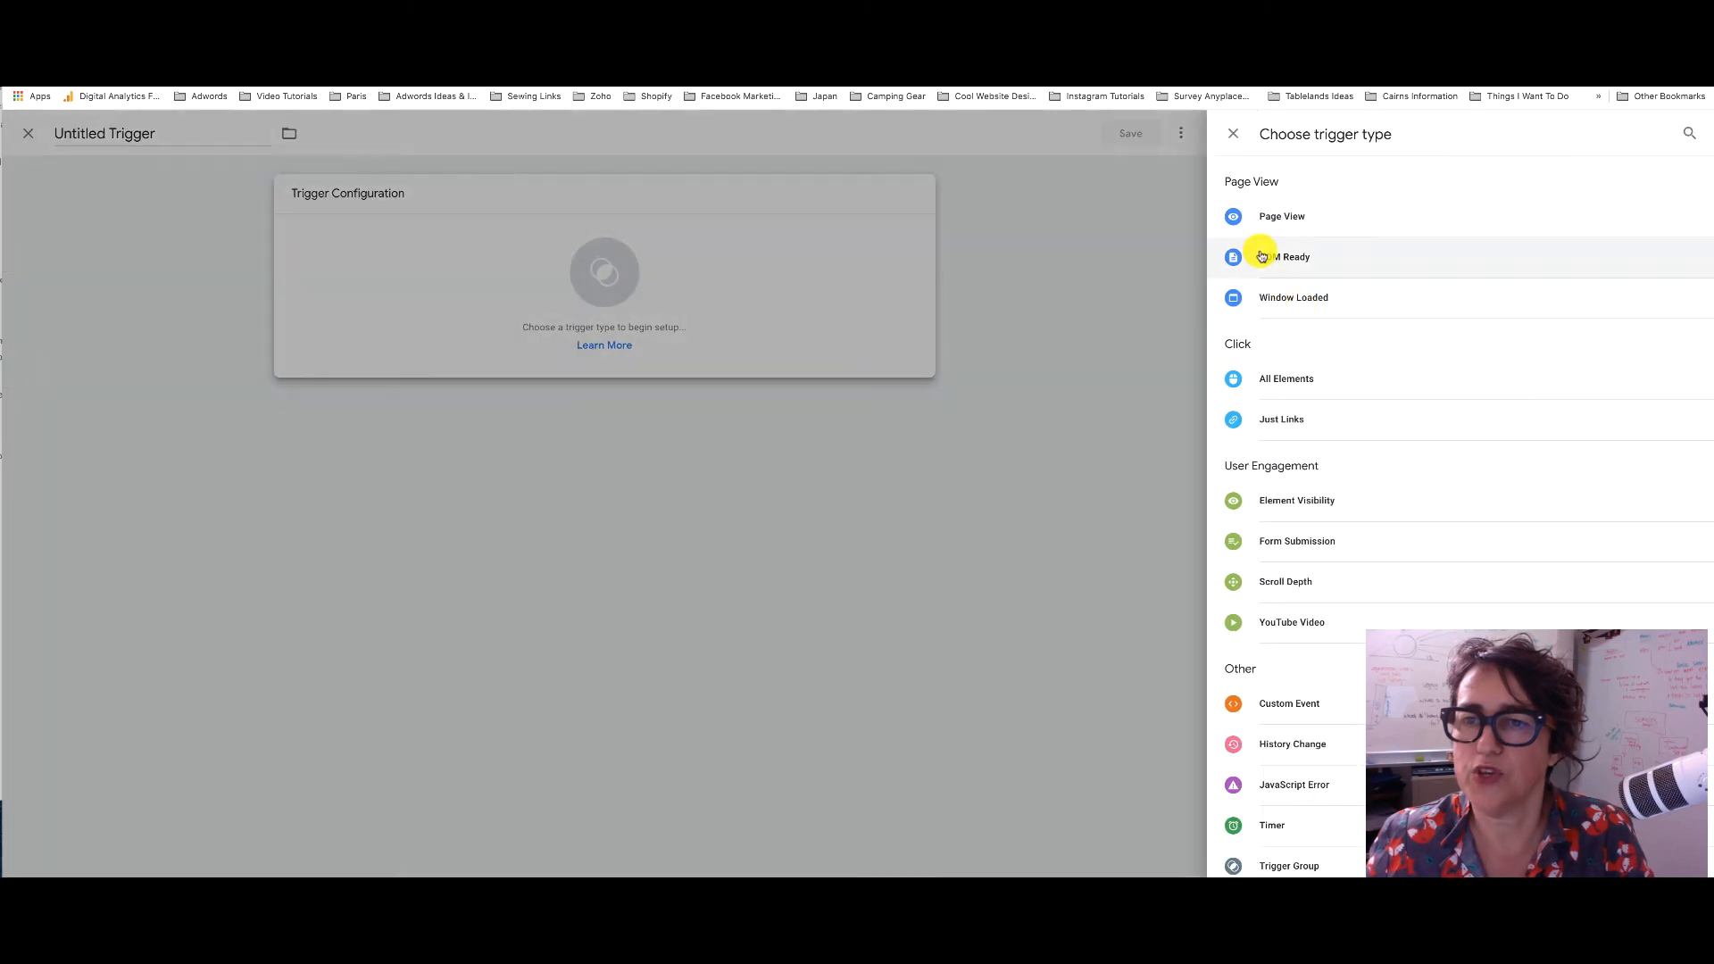
click(1289, 216)
click(980, 337)
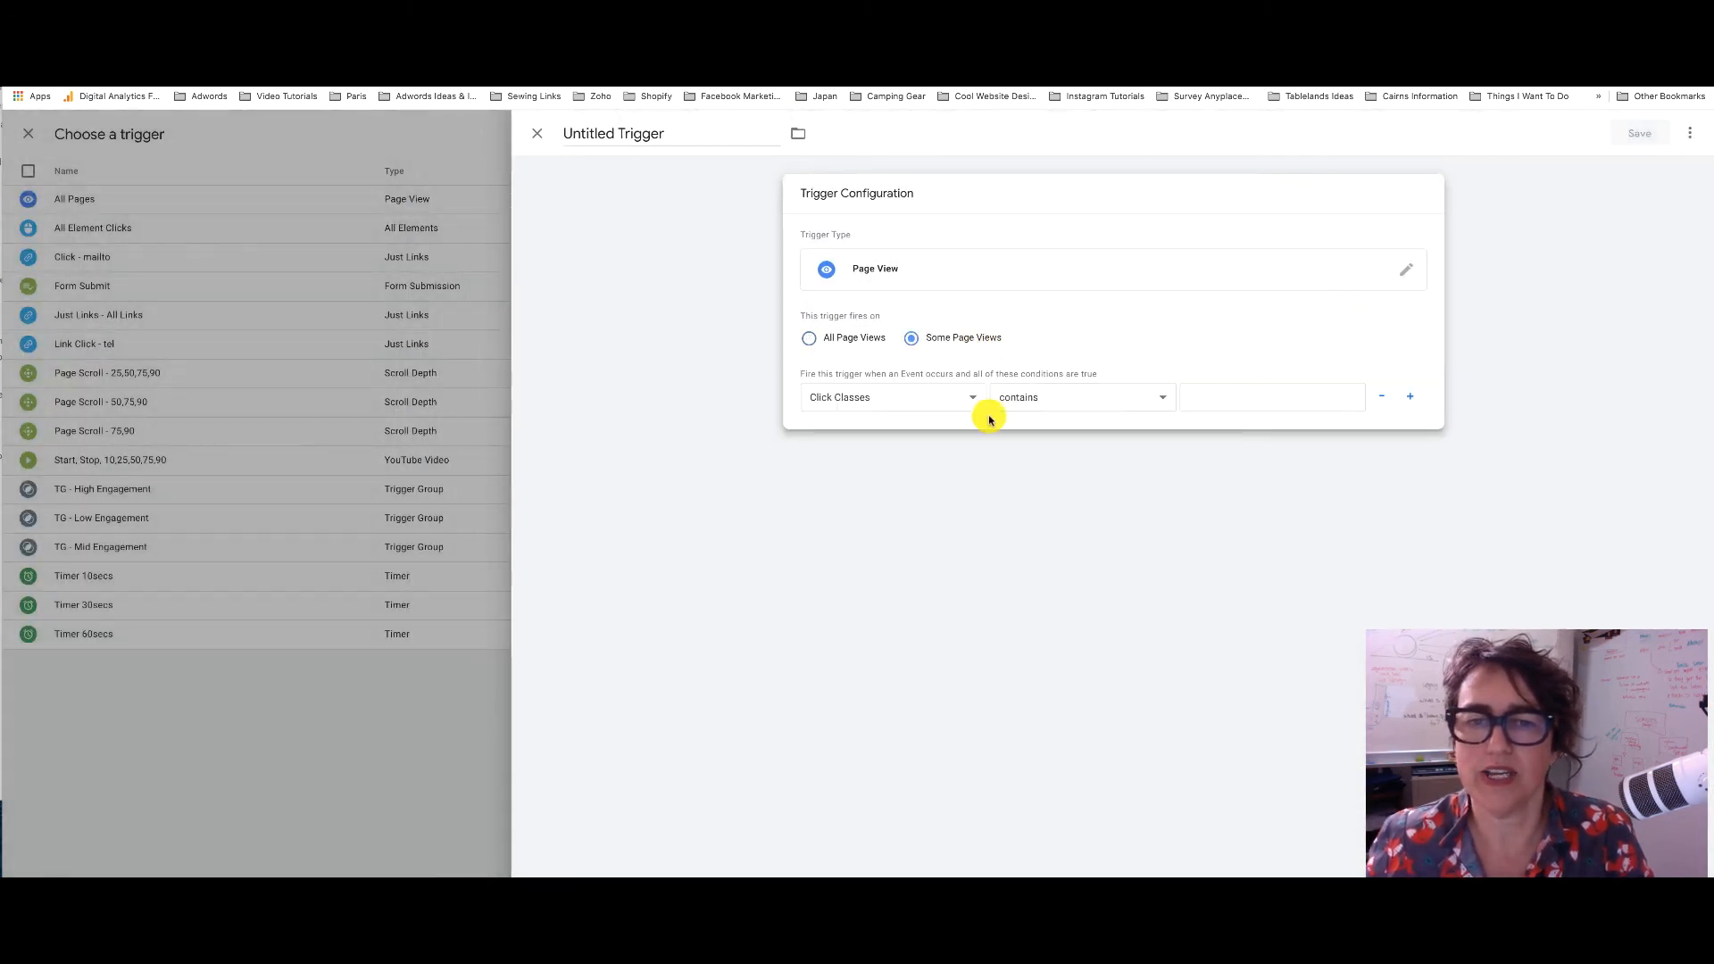
click(966, 398)
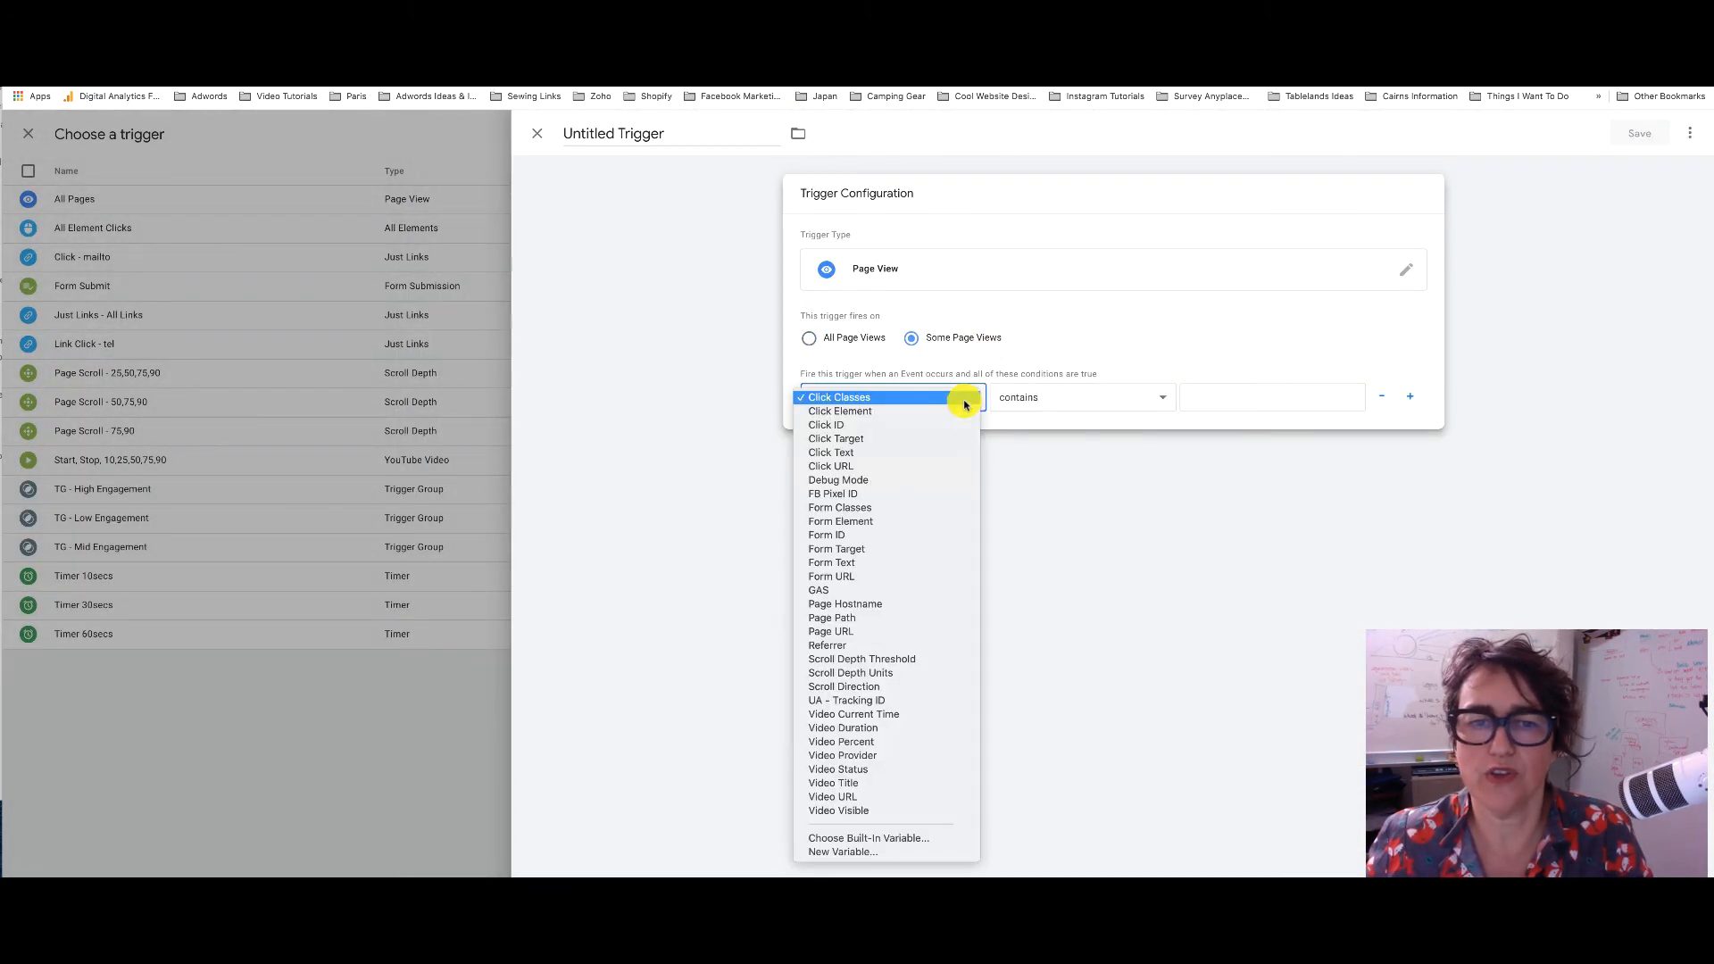
click(895, 466)
click(1217, 394)
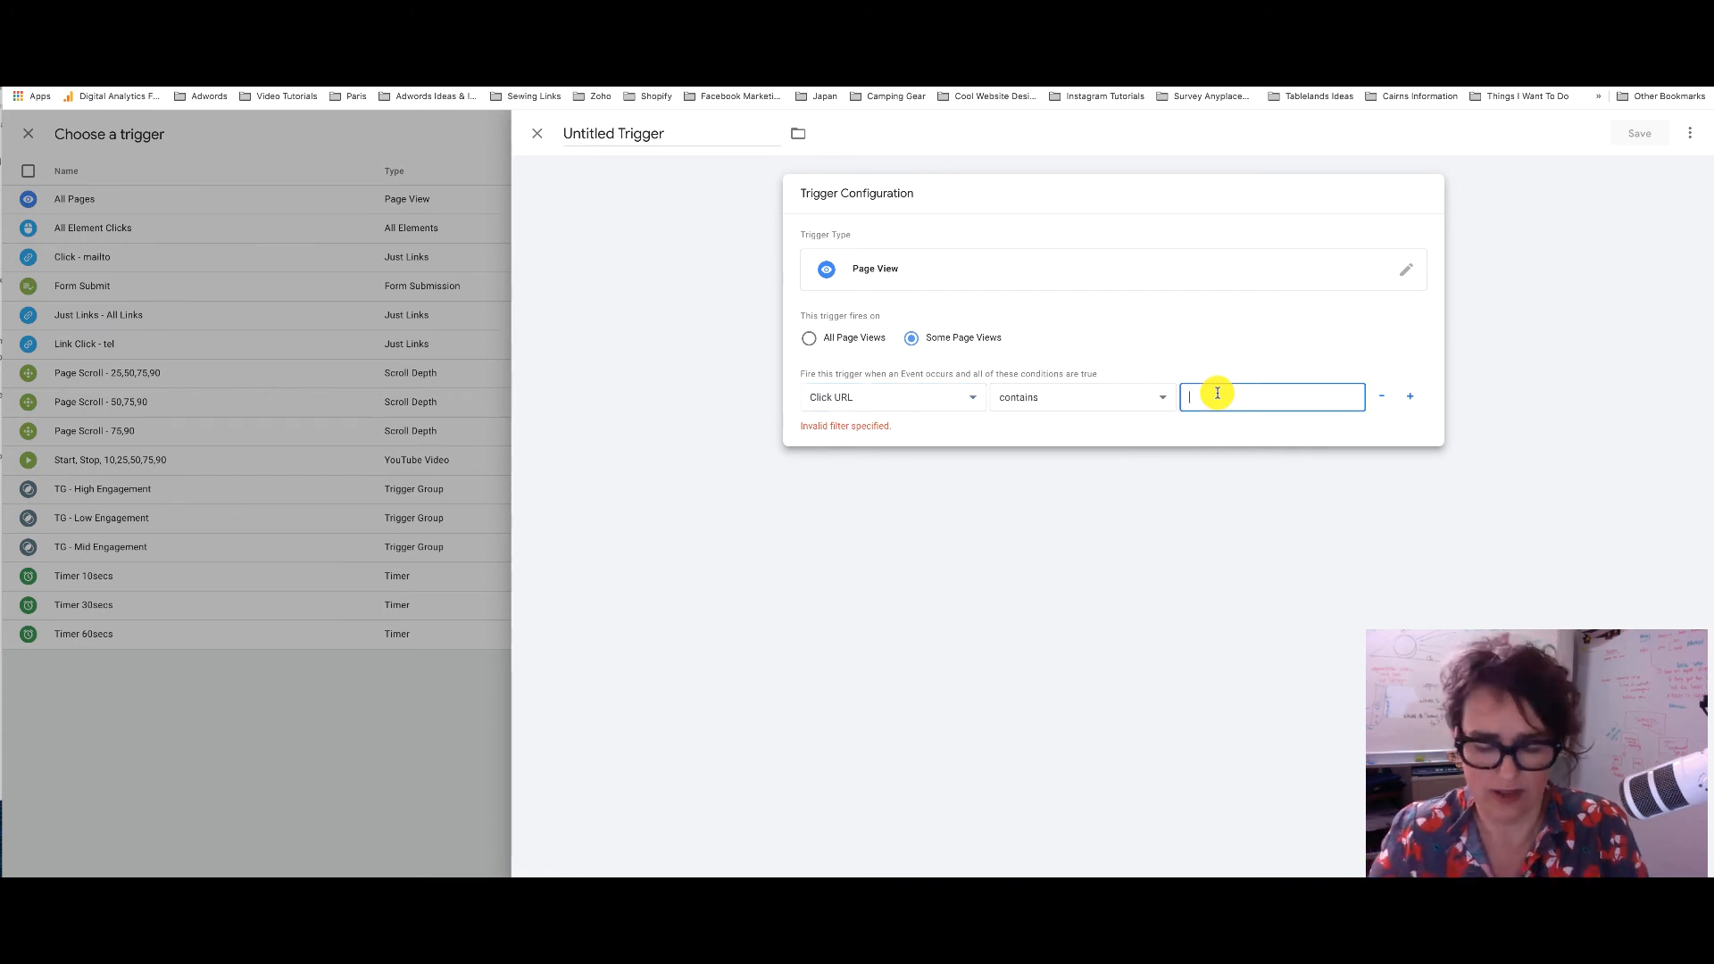
text(thank-you)
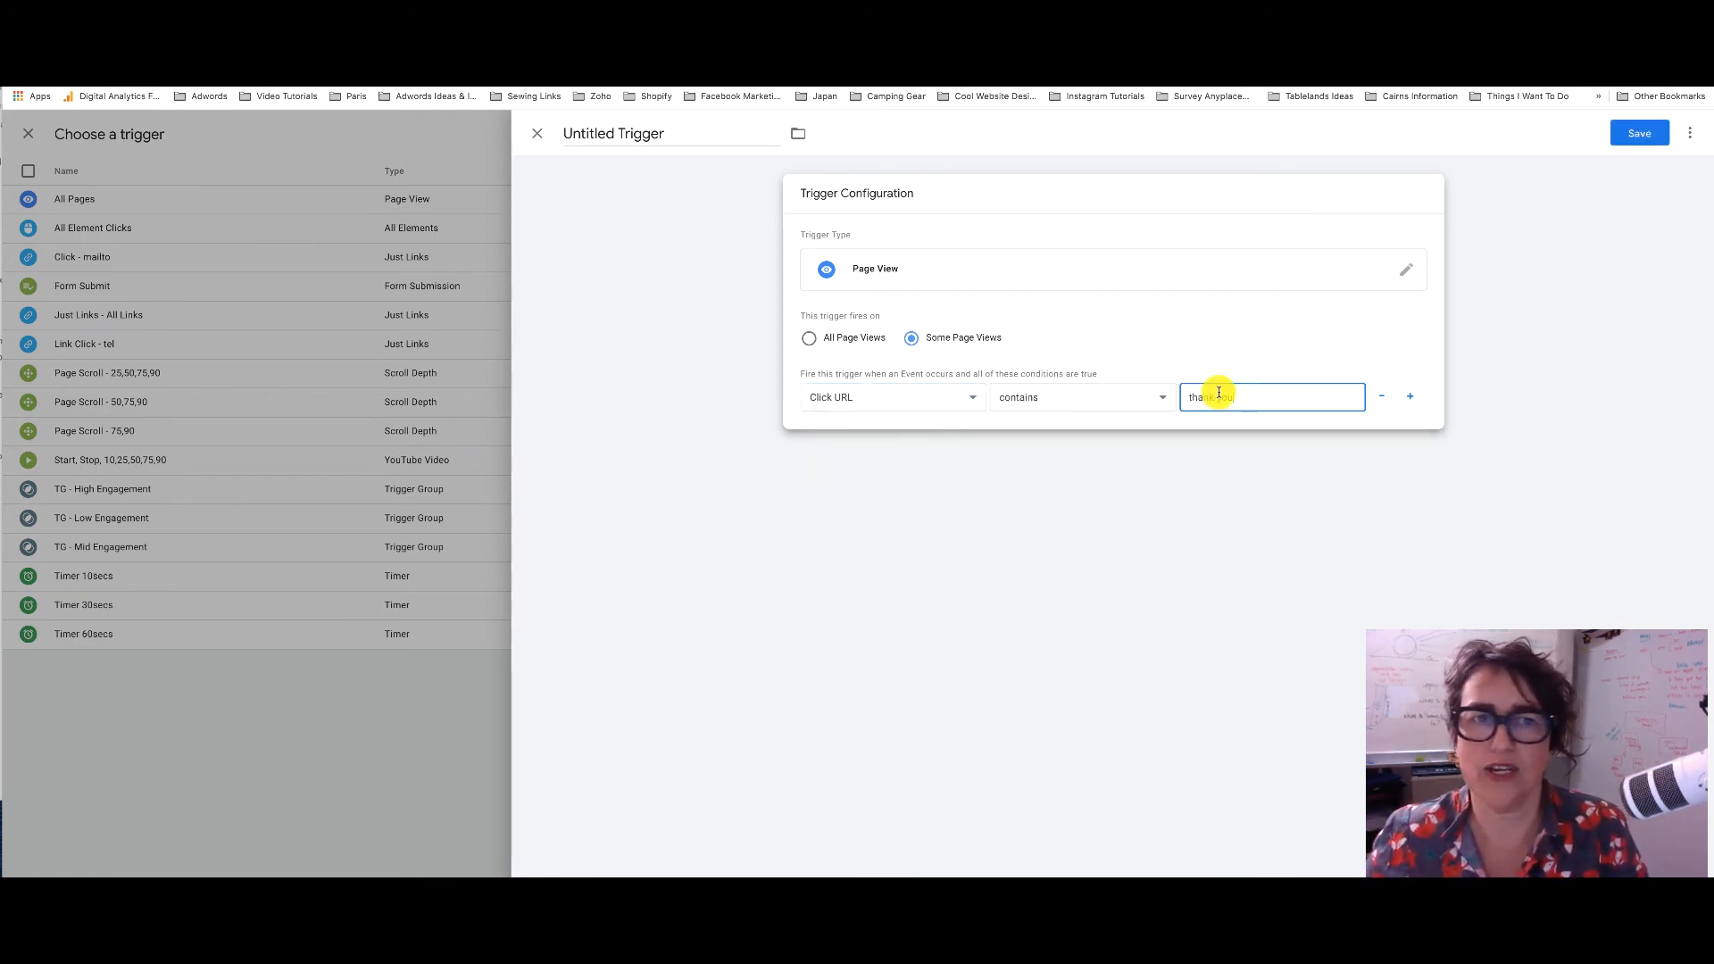
drag(670, 138, 579, 140)
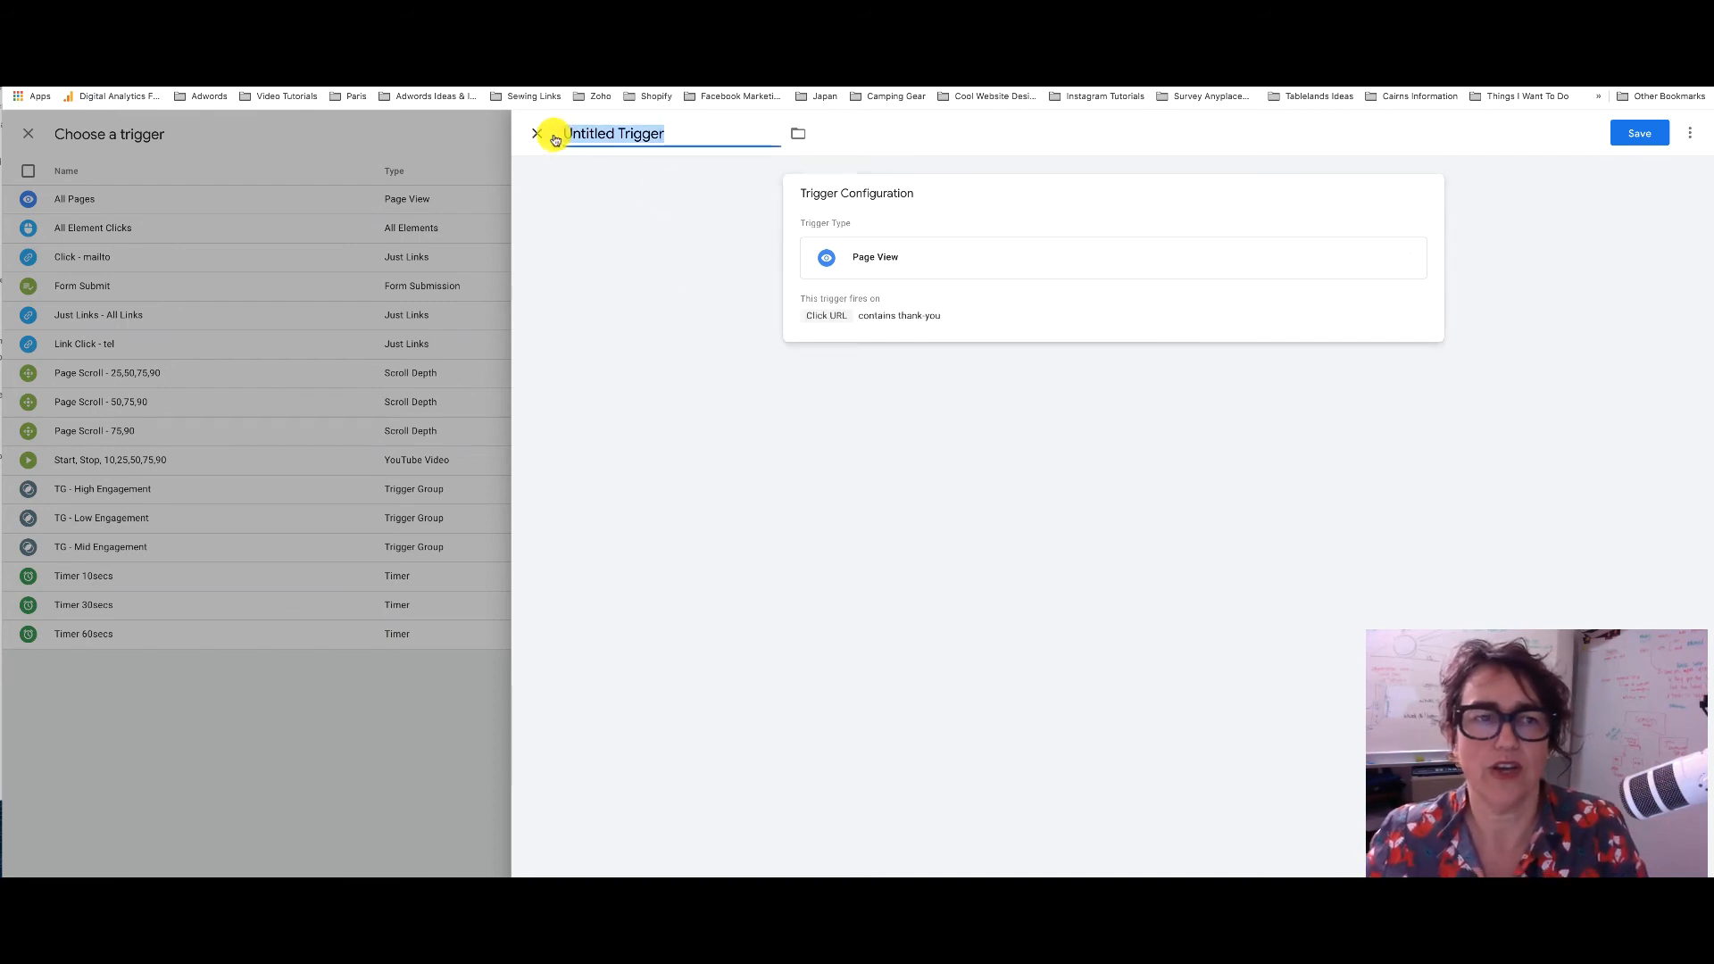
text(P)
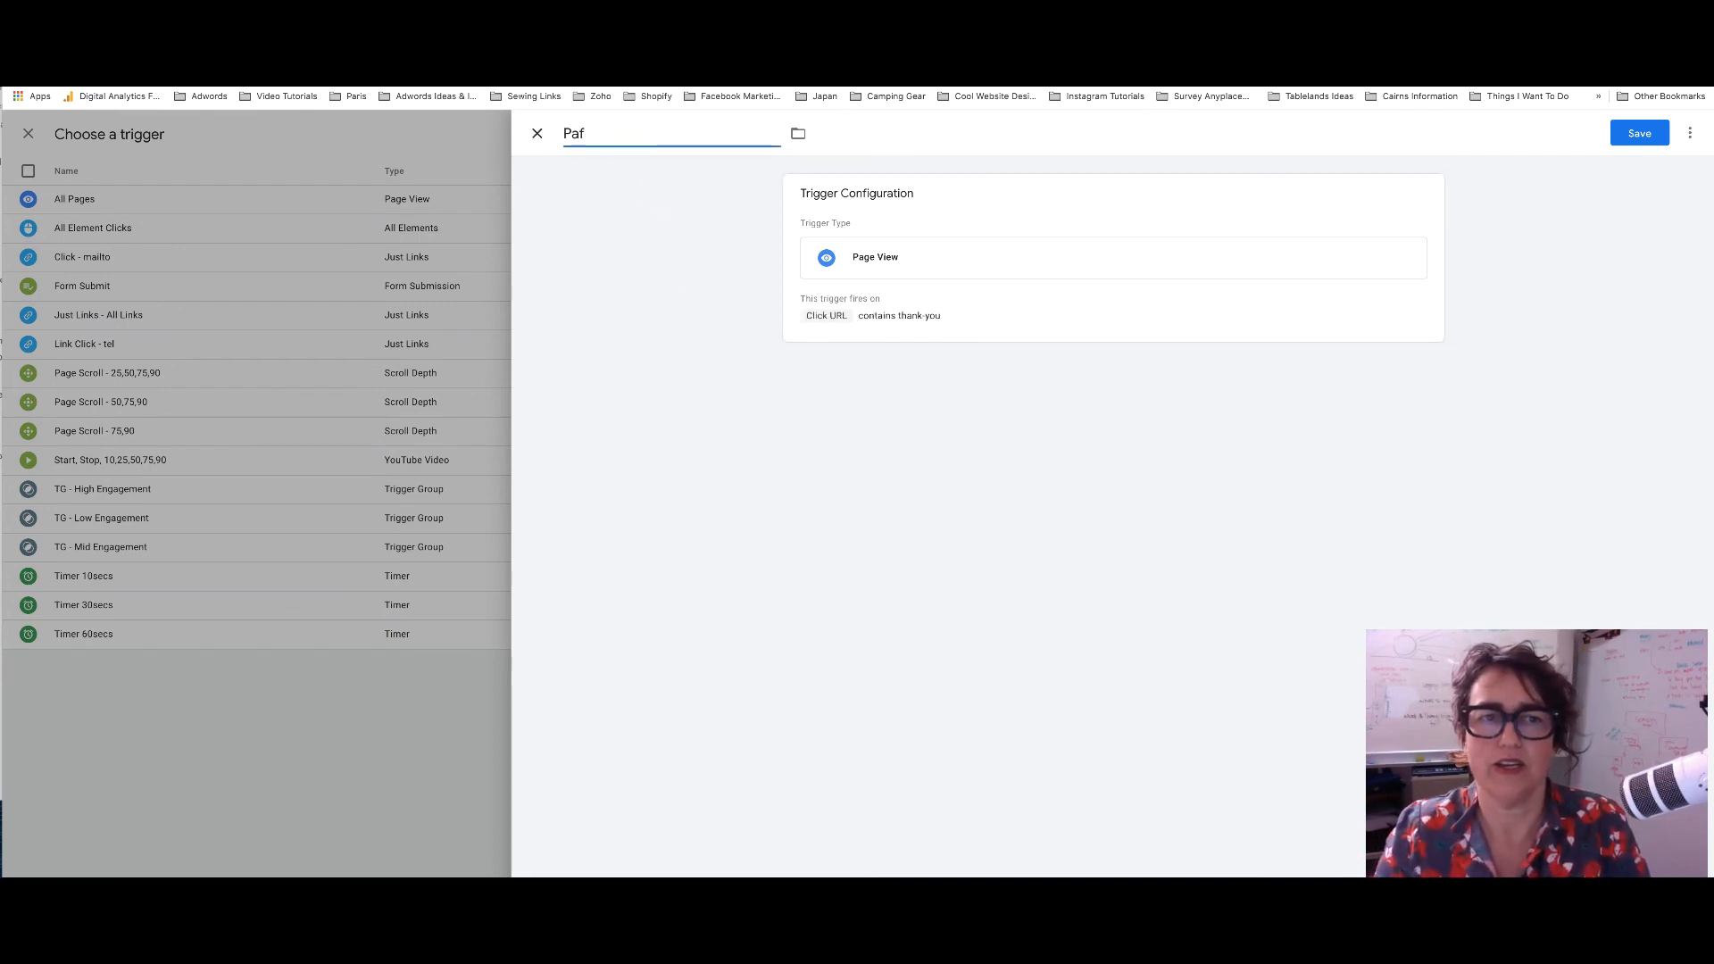
text(age View - Thank You)
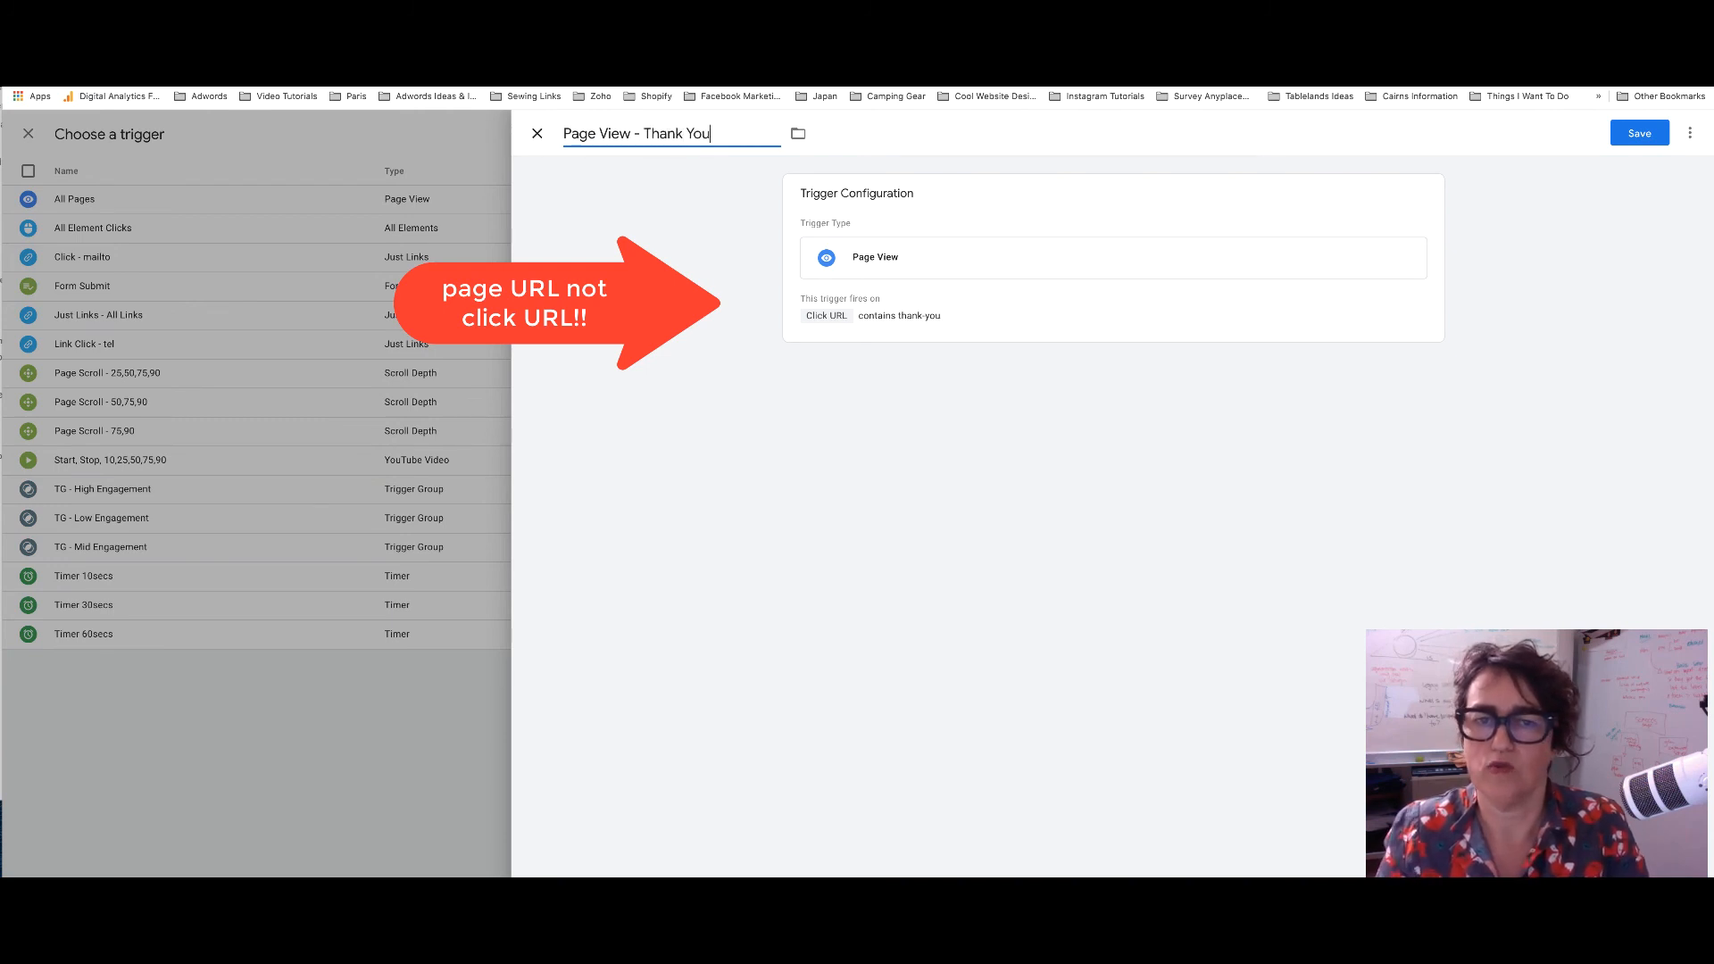
click(798, 133)
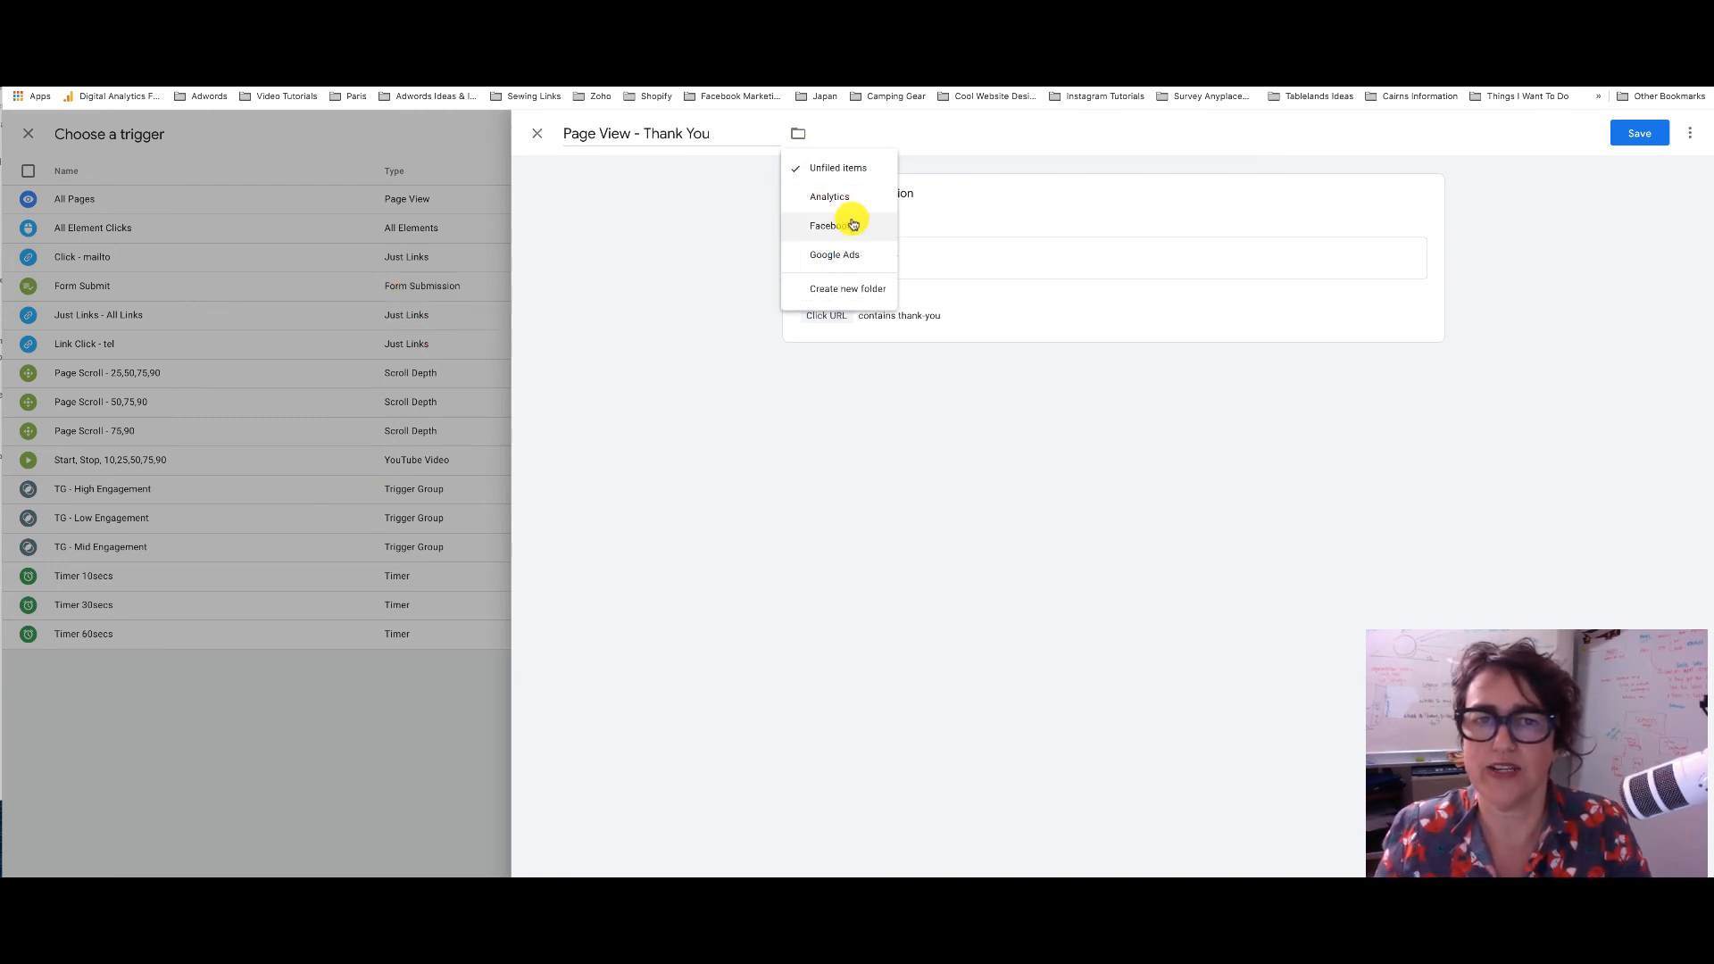
click(537, 135)
click(538, 136)
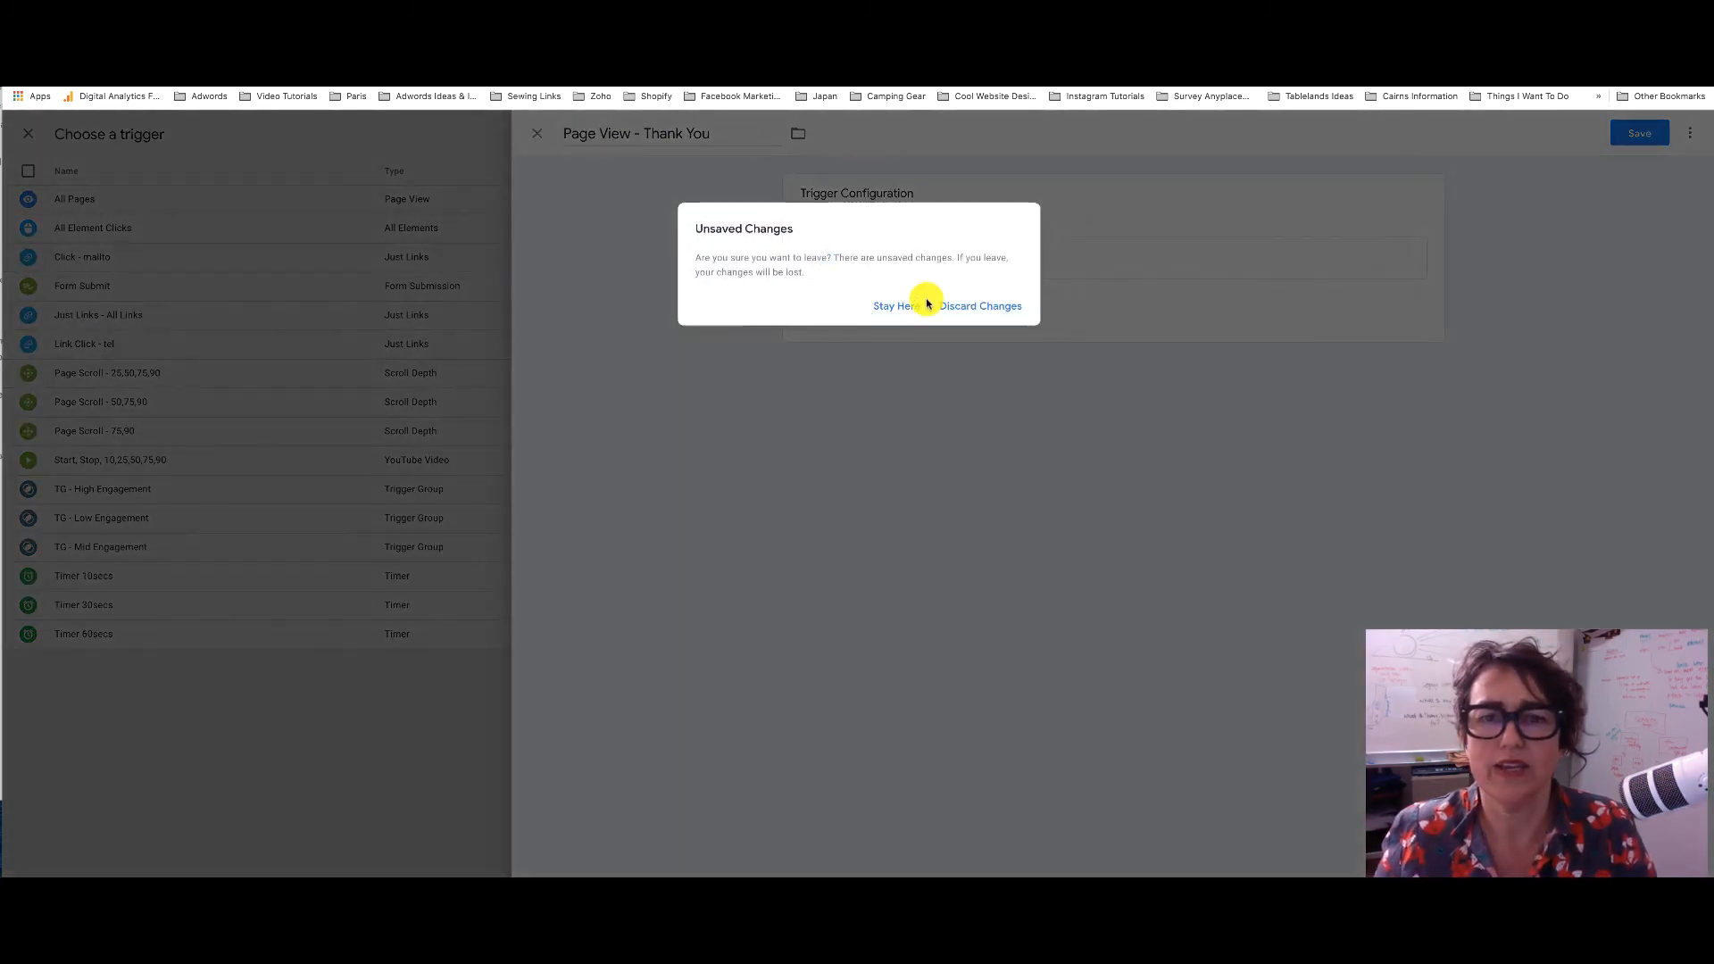
click(960, 307)
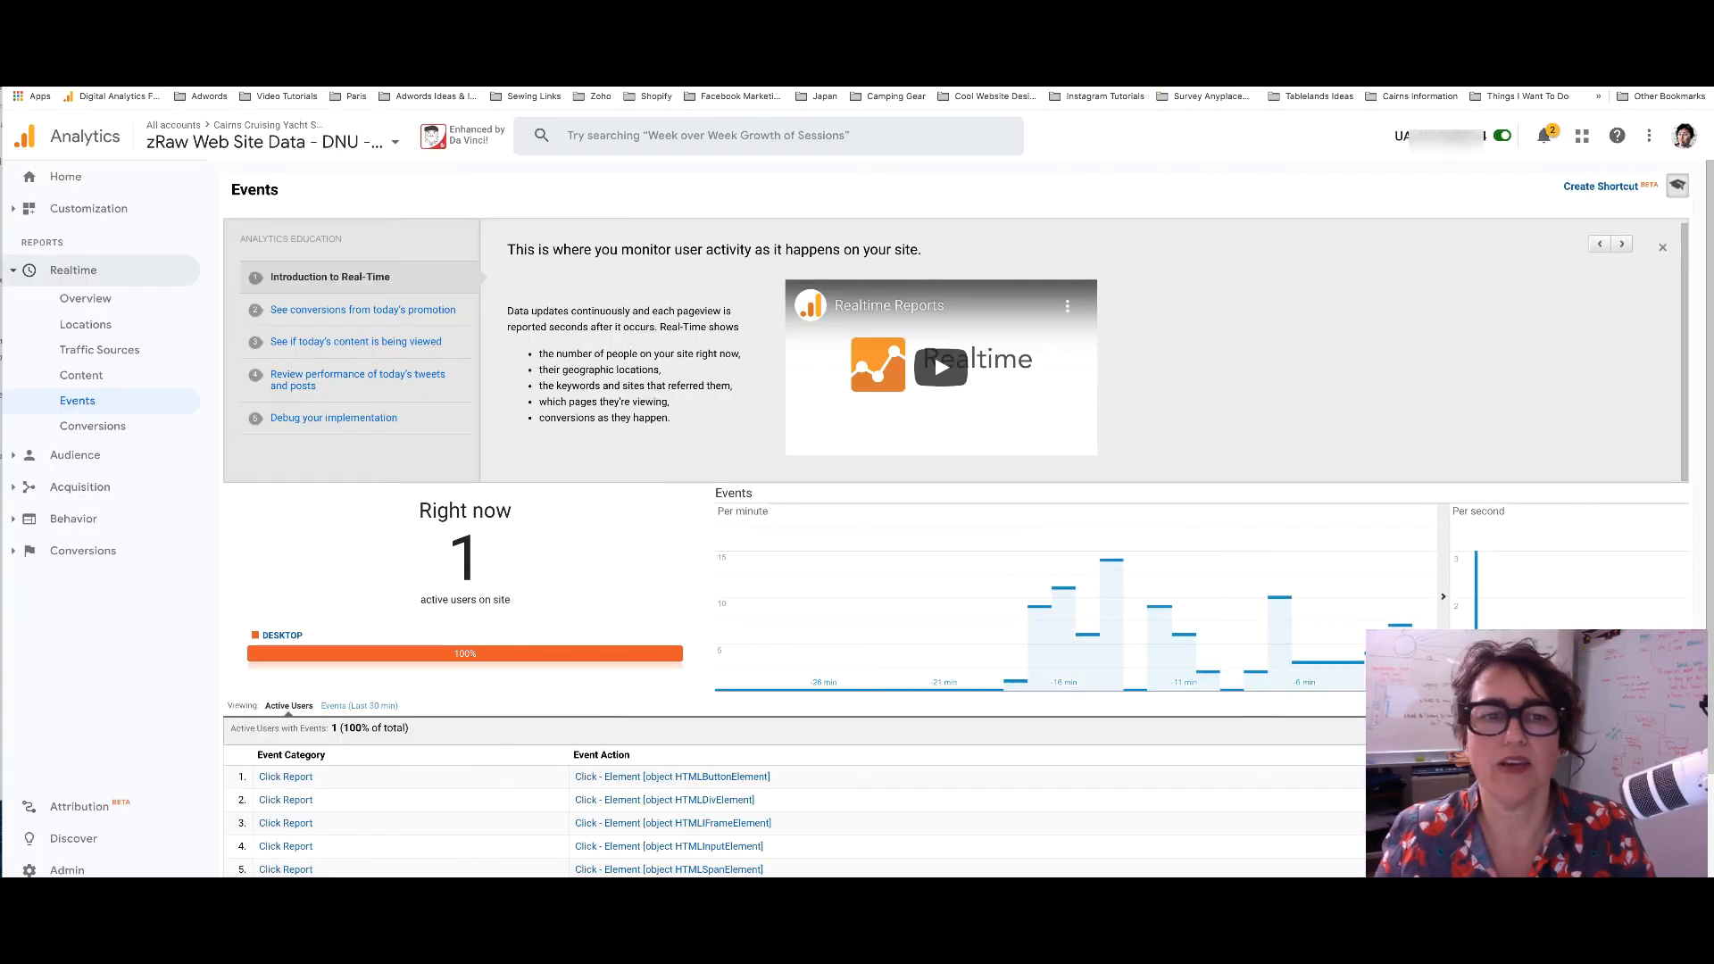
Show the Realtime Events (Last 30 min) view in Google Analytics
scroll(489, 380, down, 3)
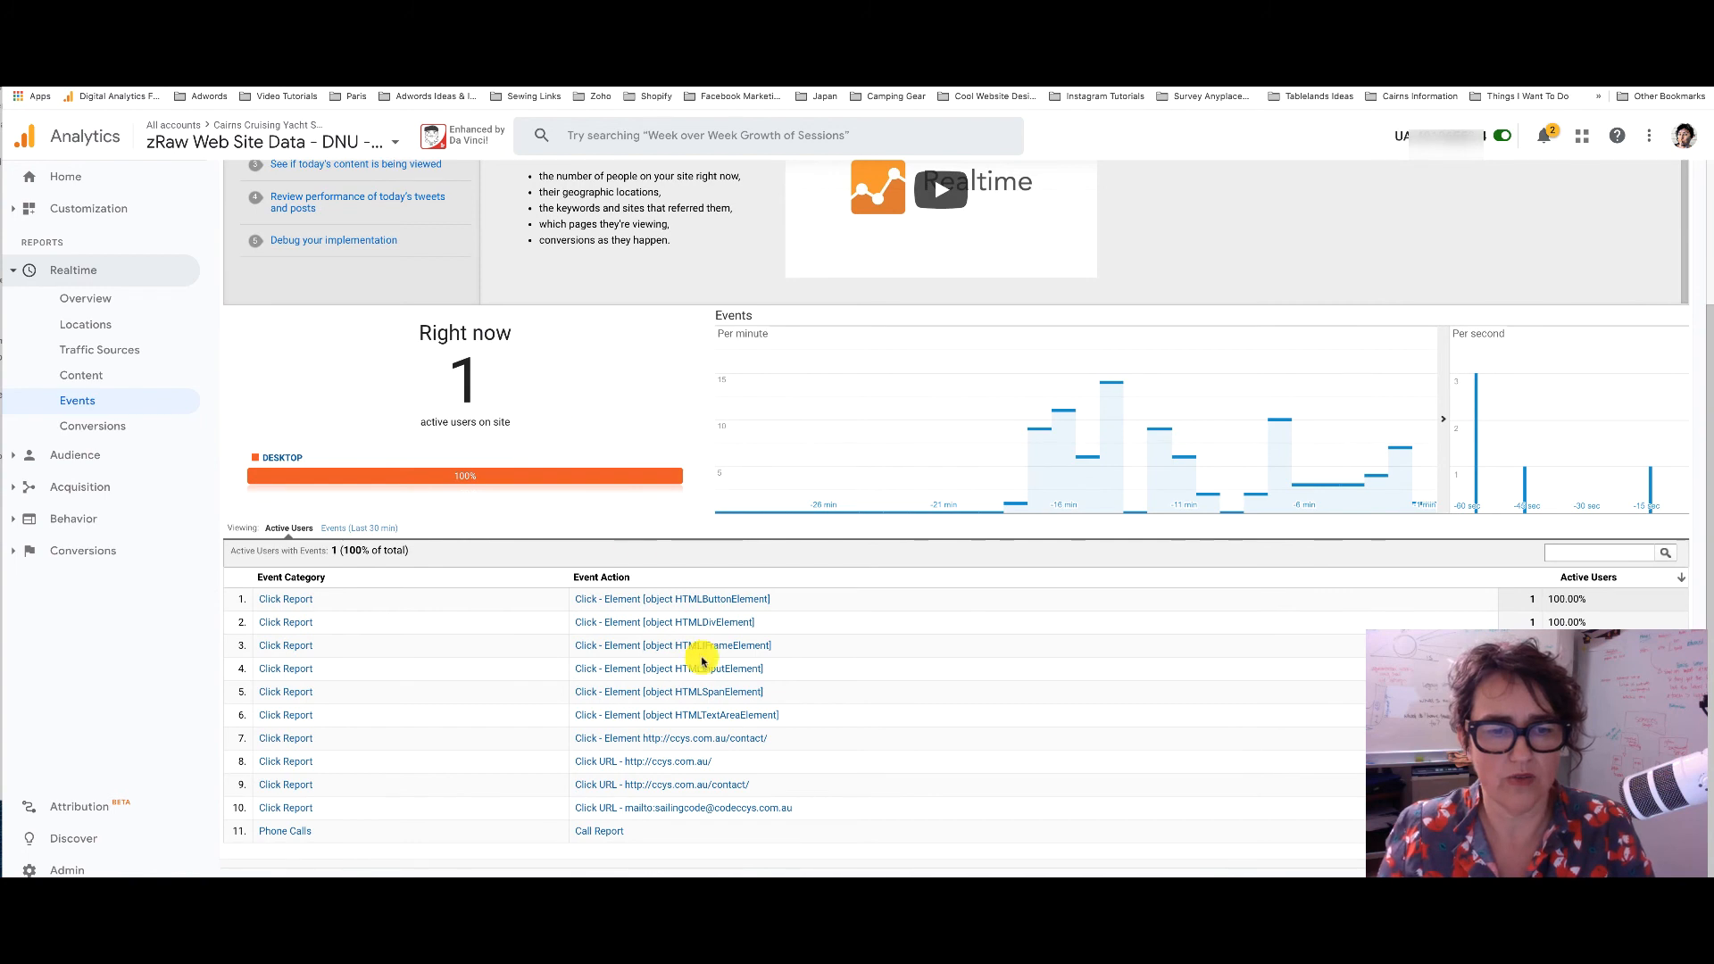
click(358, 529)
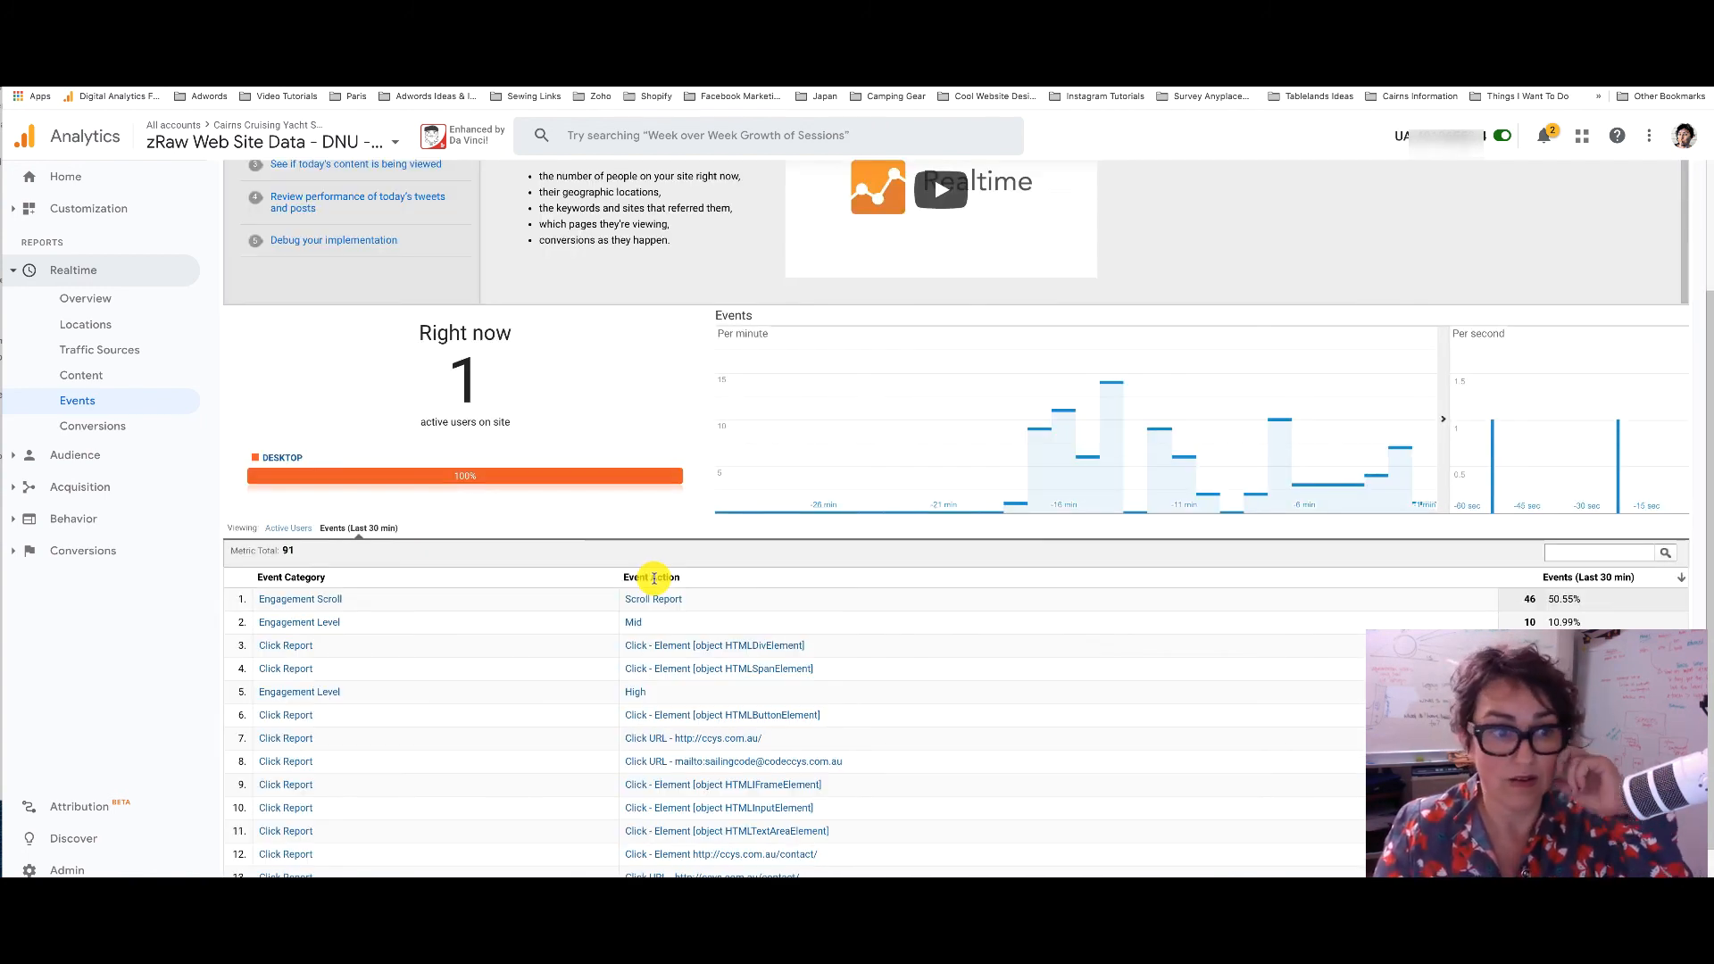
scroll(647, 740, down, 1)
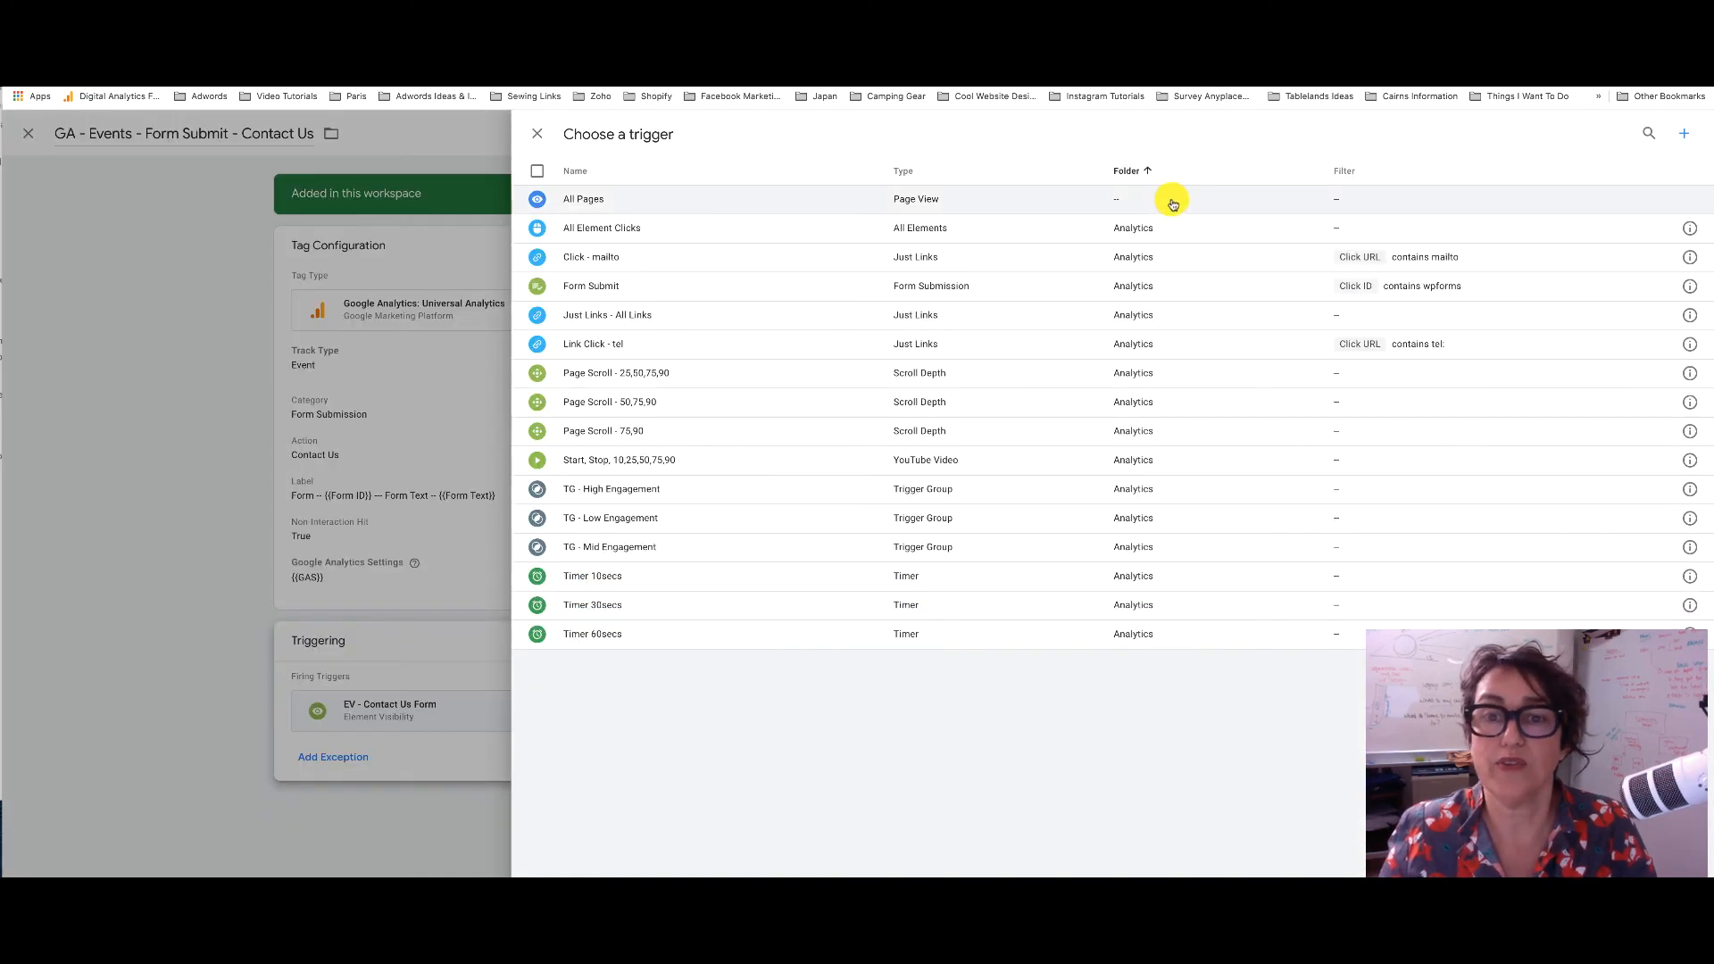
Close the trigger chooser and tag editor, then publish Version 1 'Basic GTM Container Sorted' with a description
click(536, 133)
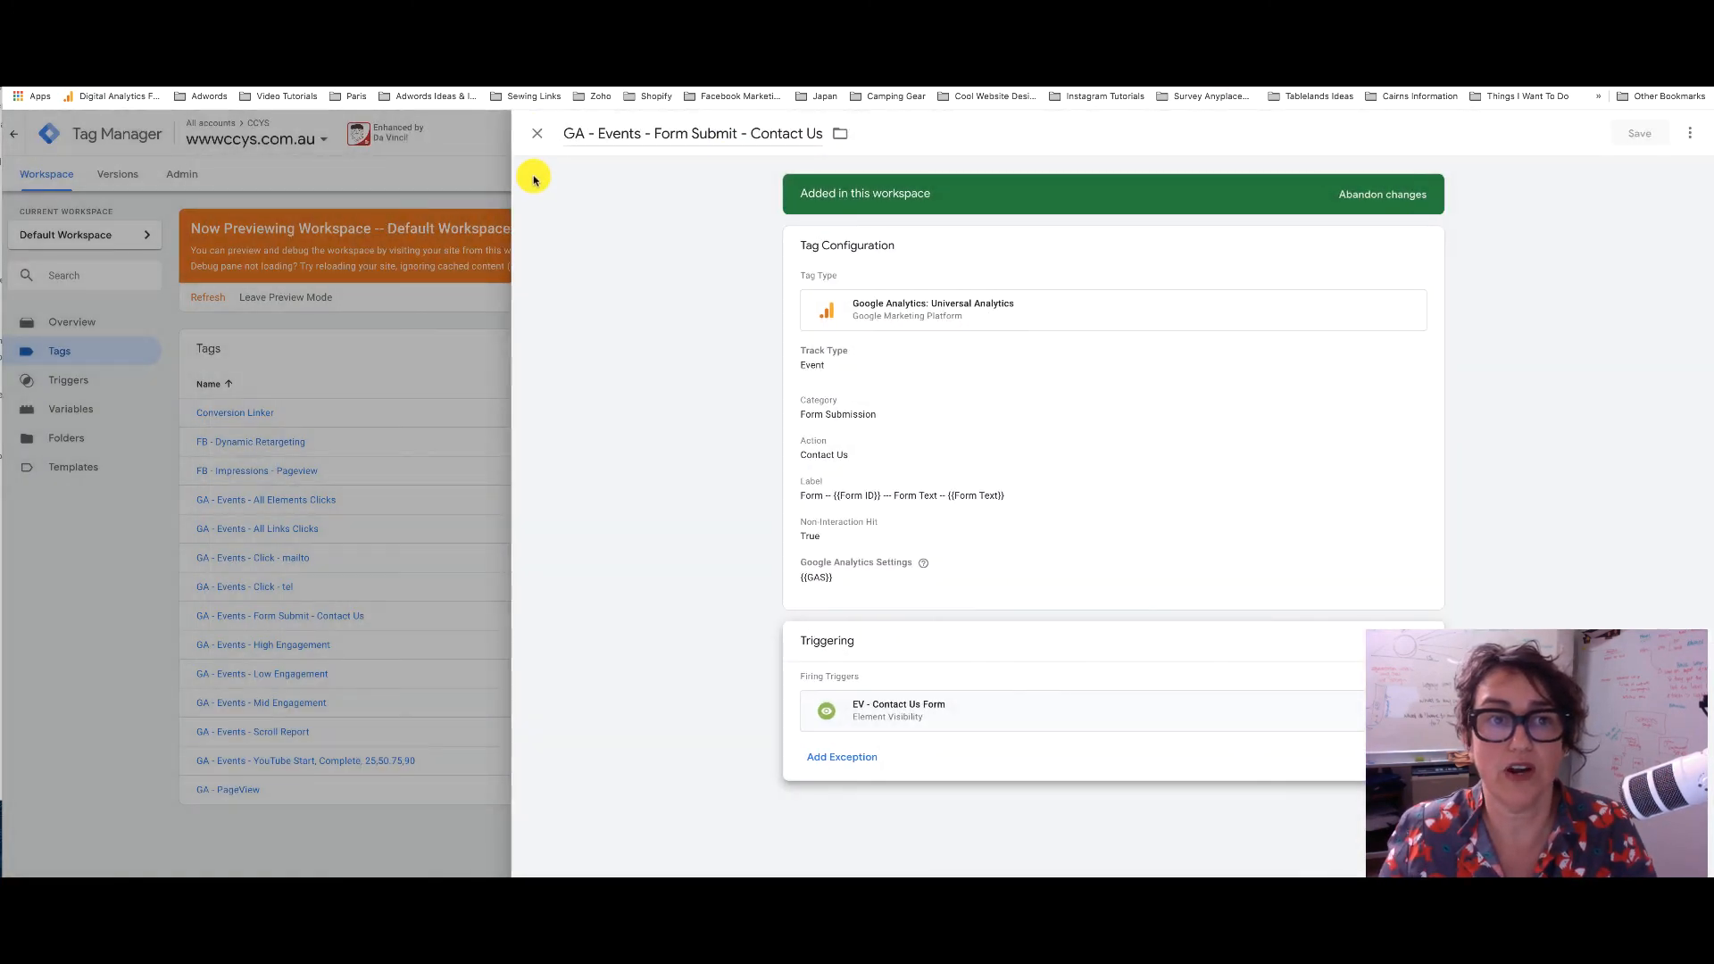
click(538, 136)
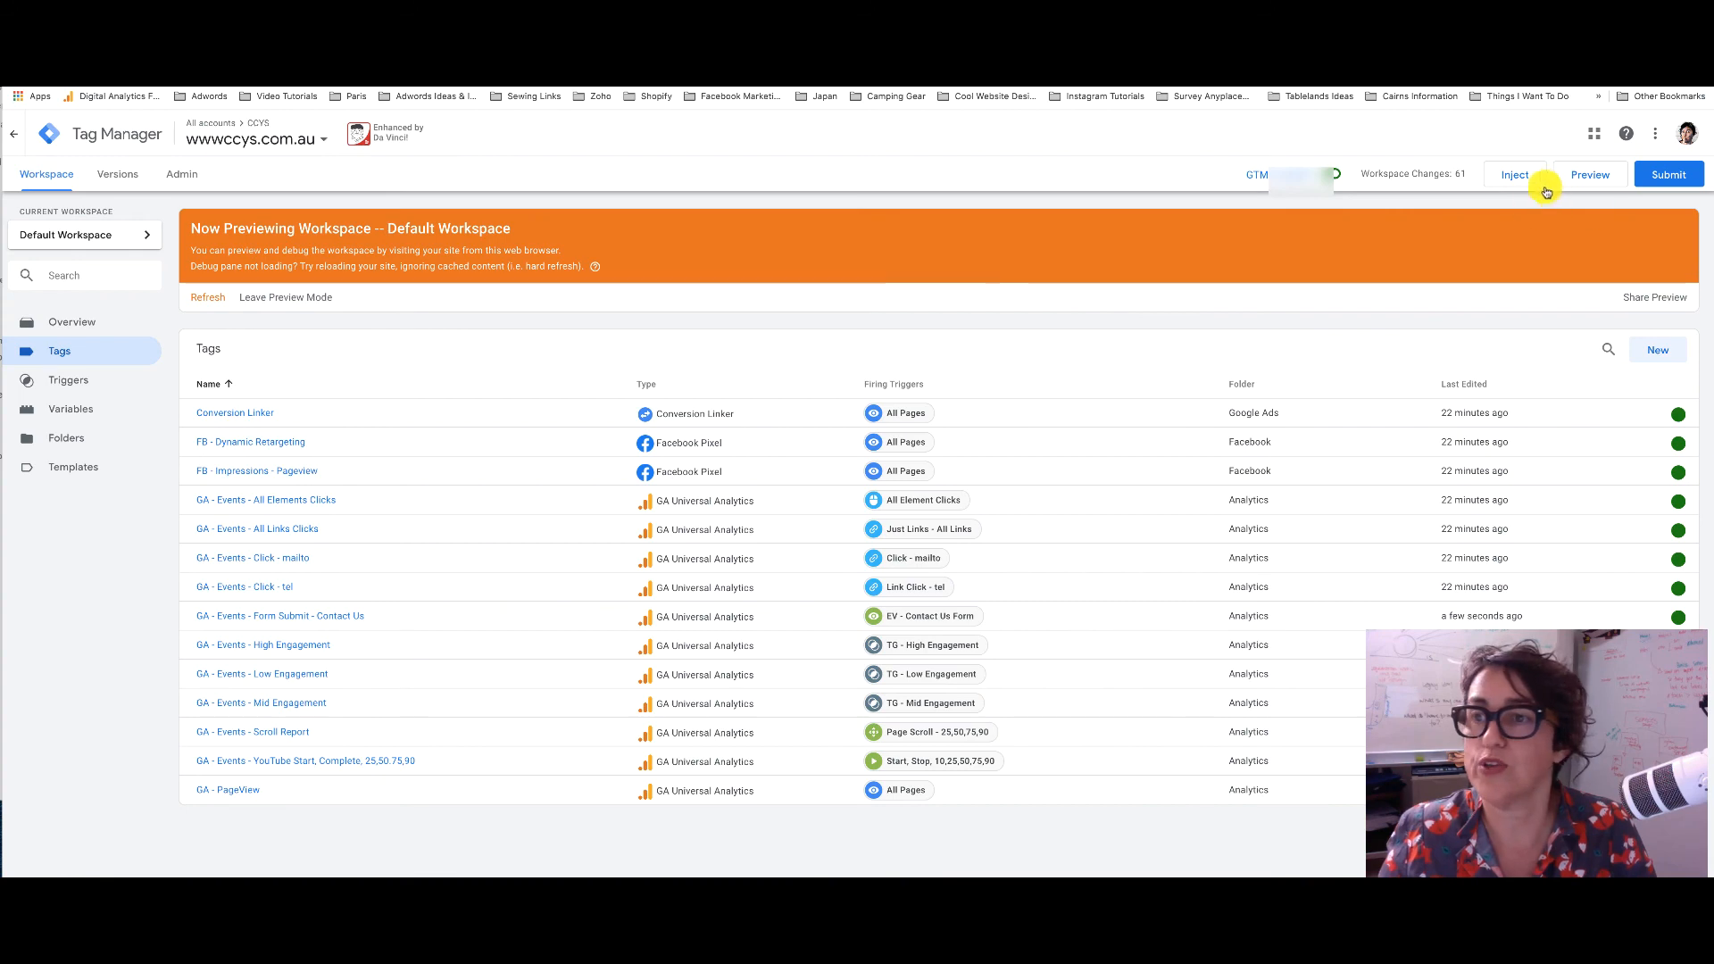
click(1668, 172)
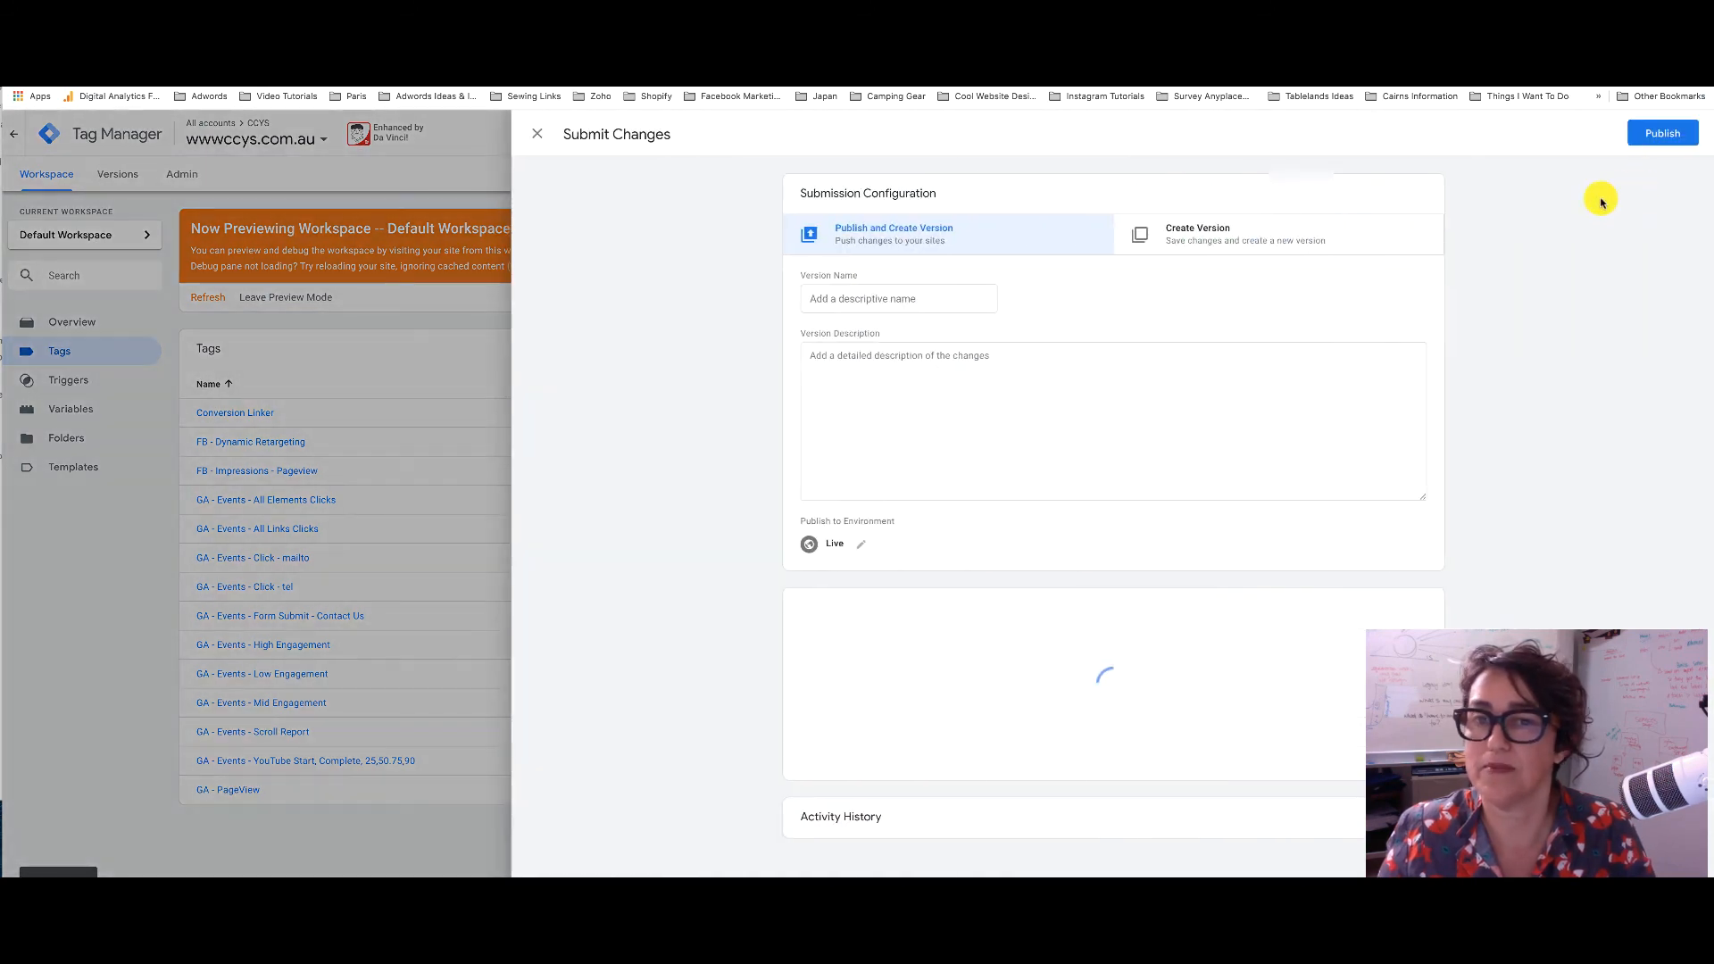
click(893, 298)
text(Basic GTM Container Sorted)
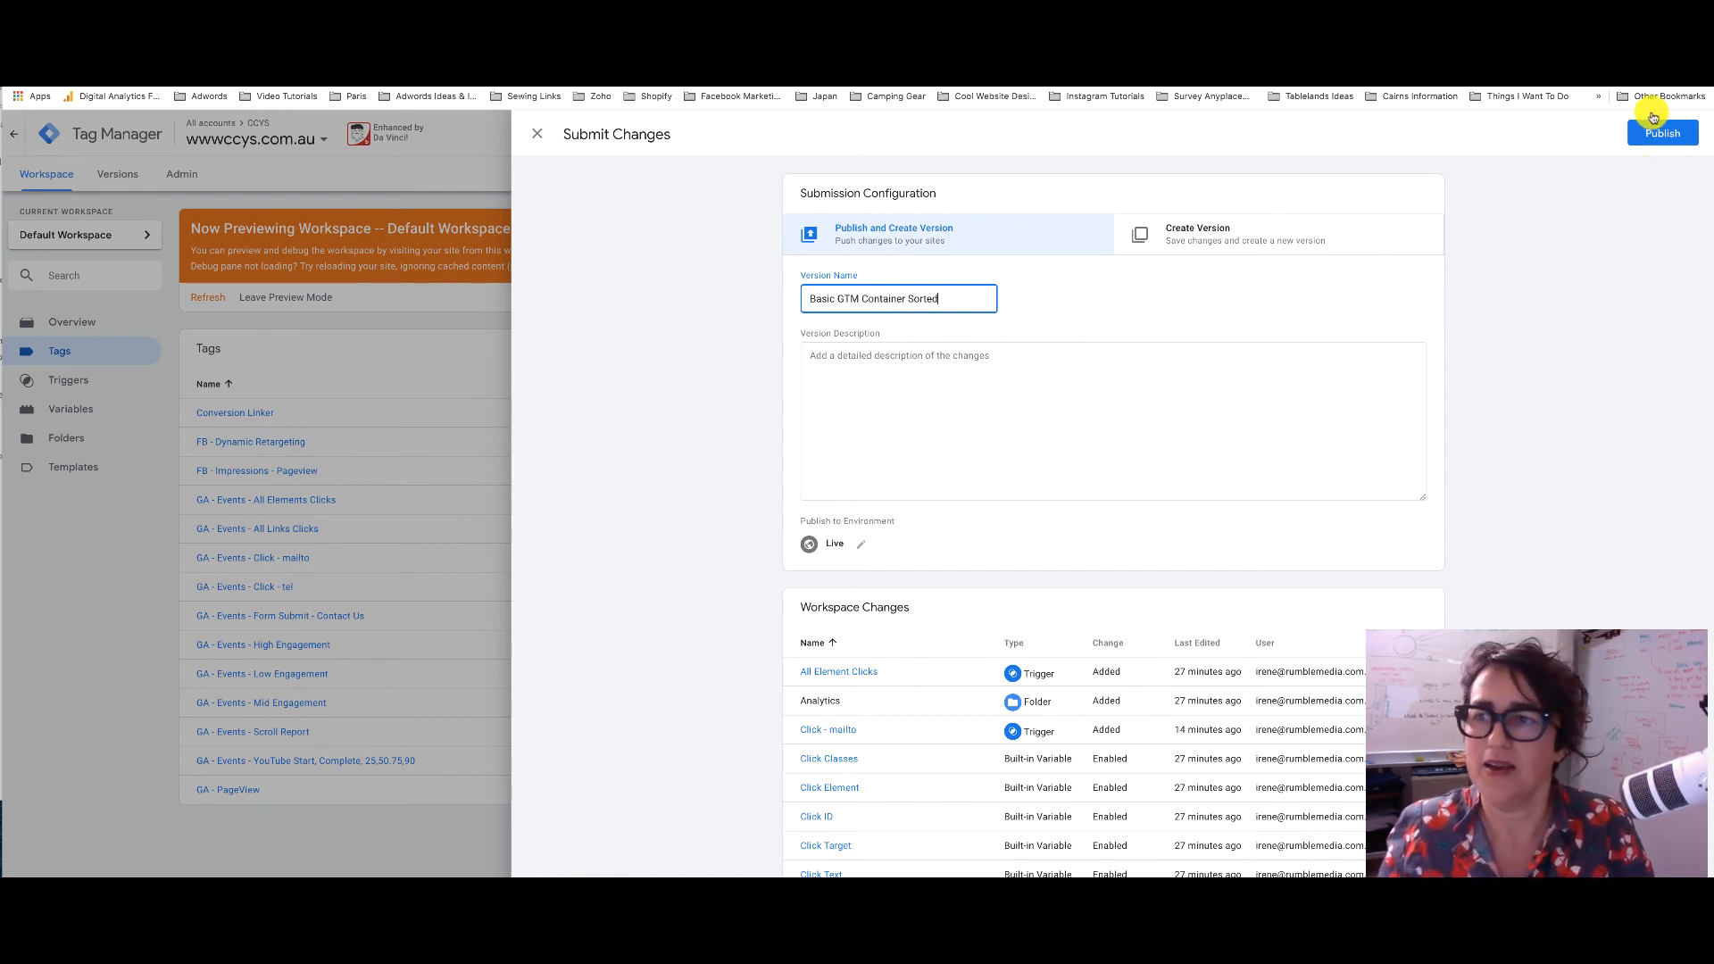
click(1125, 355)
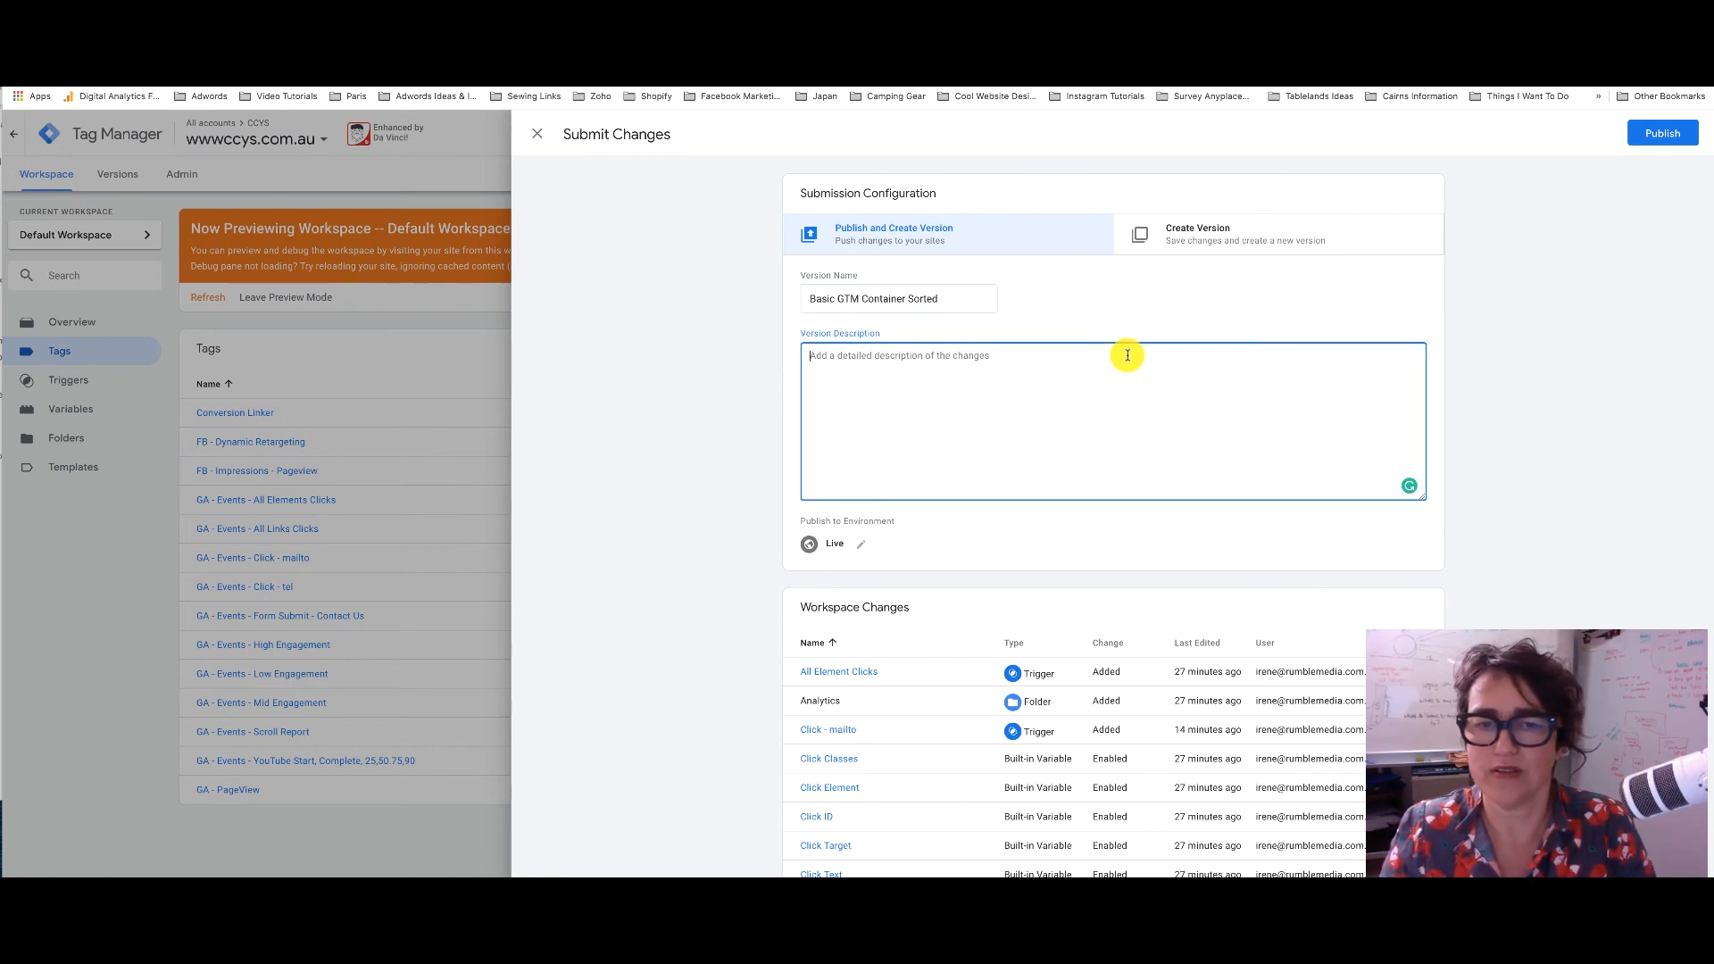
text(as per rumble media 21/6/20)
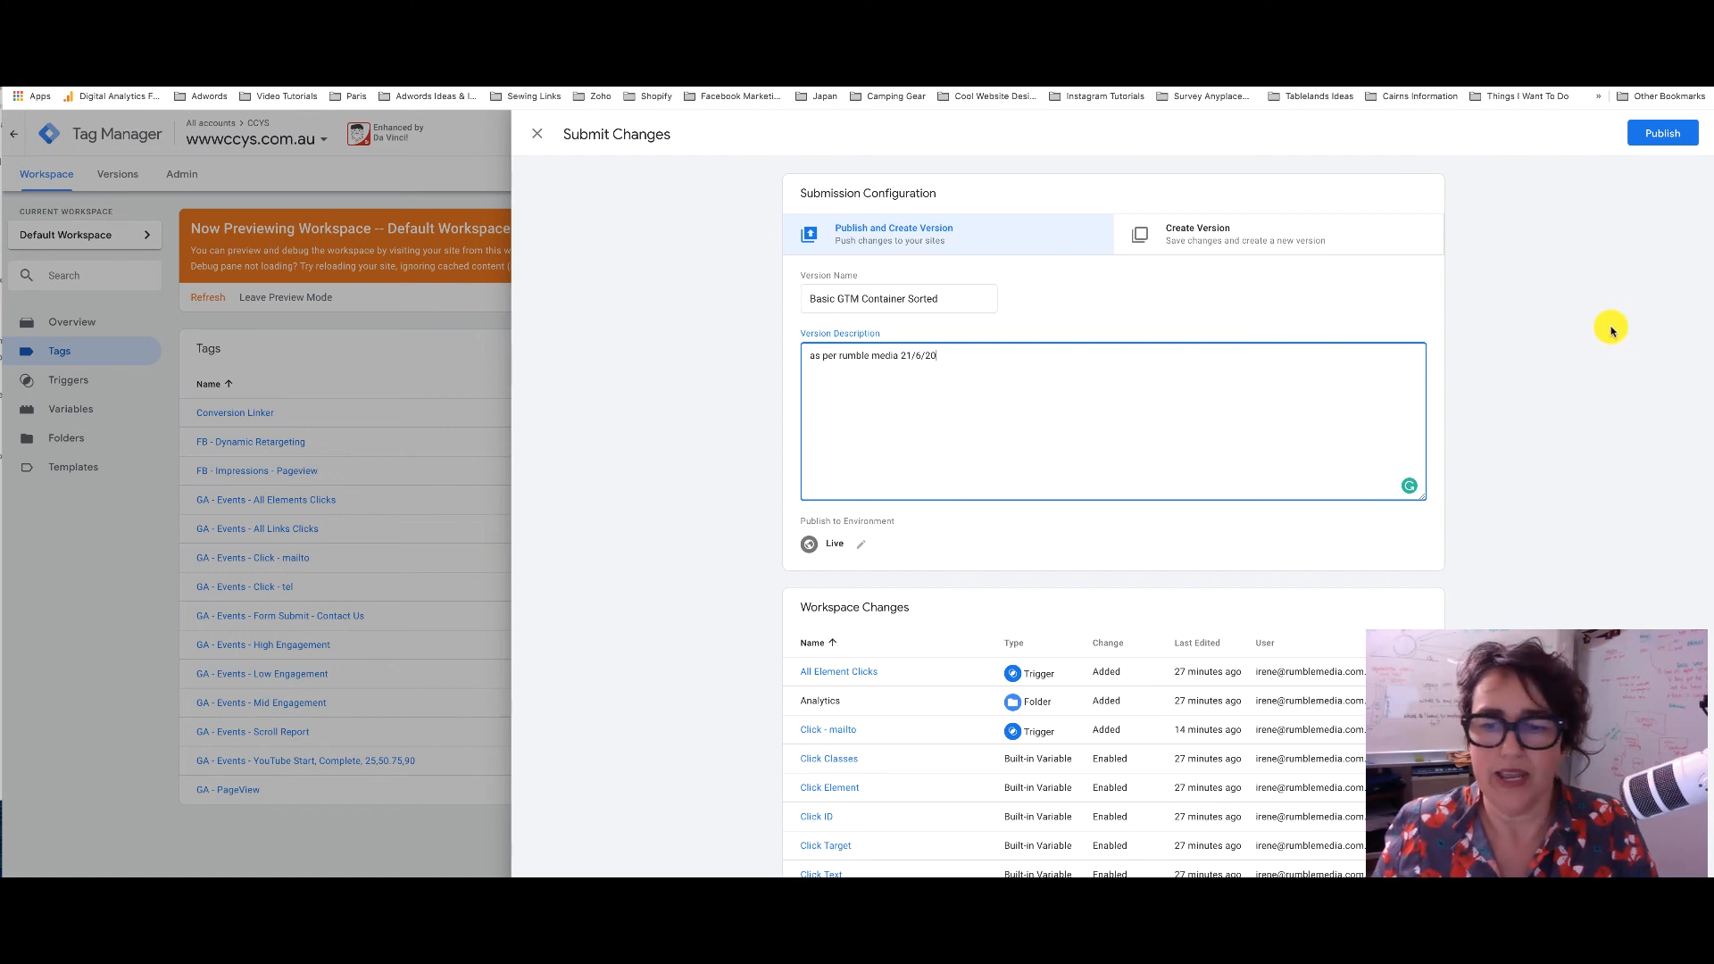
click(1656, 136)
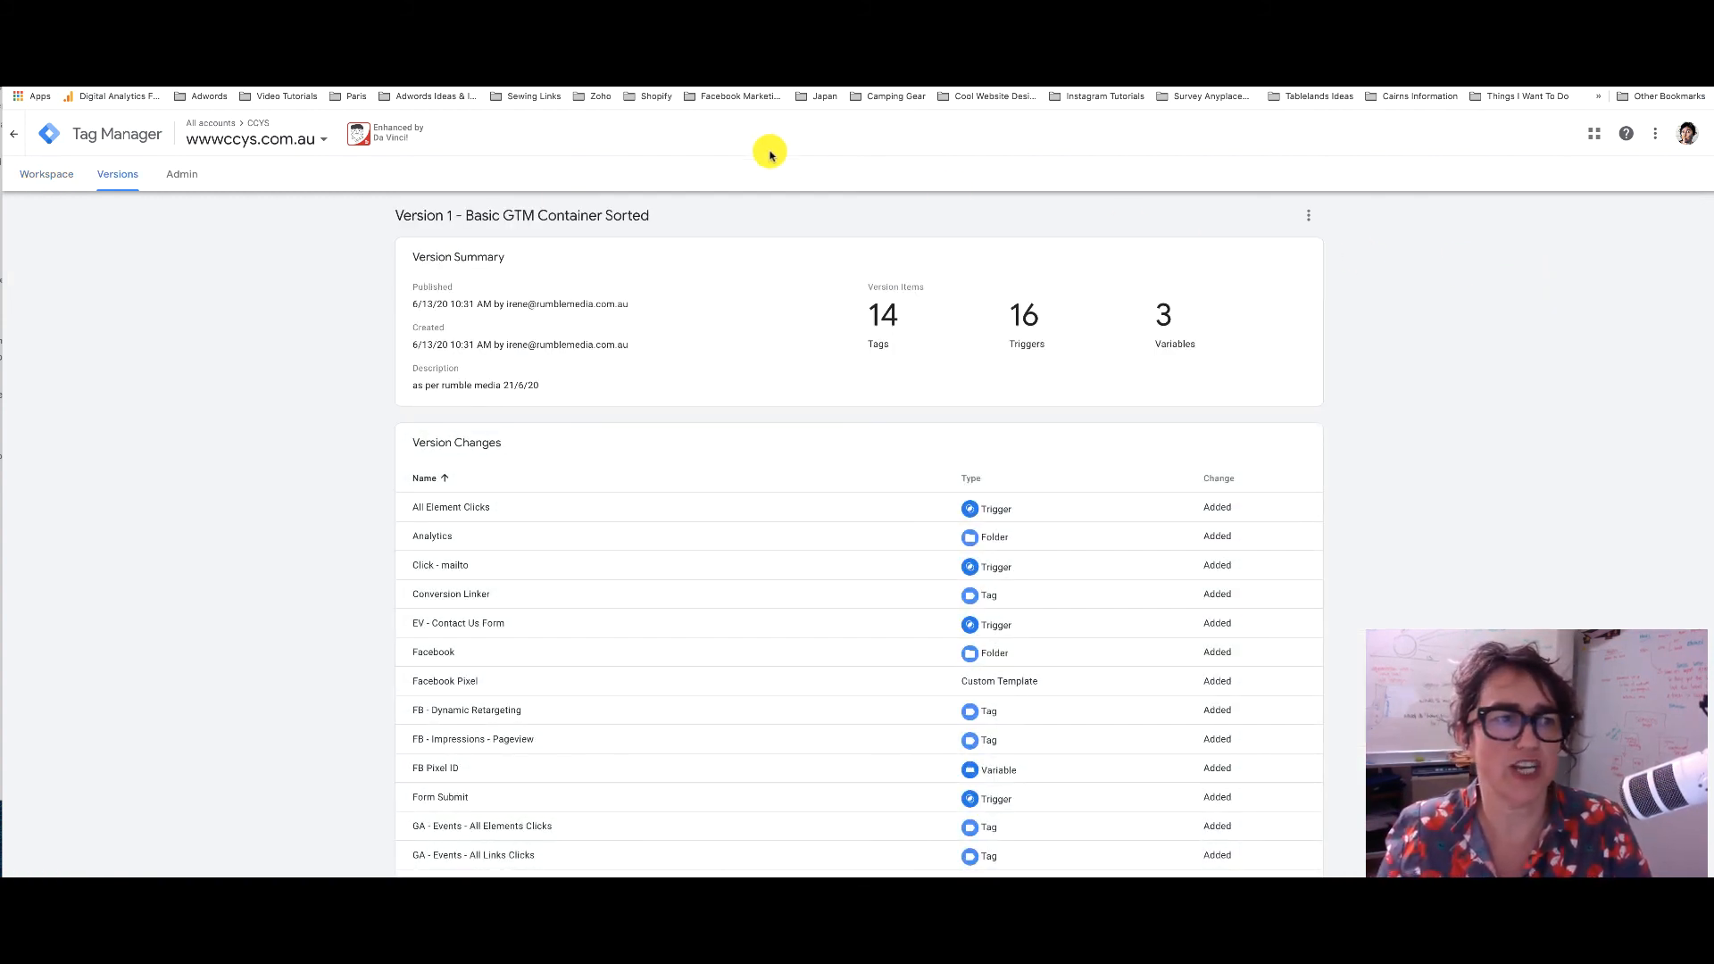
Go back to the workspace and scroll through the Tags list of all 14 tags
click(37, 175)
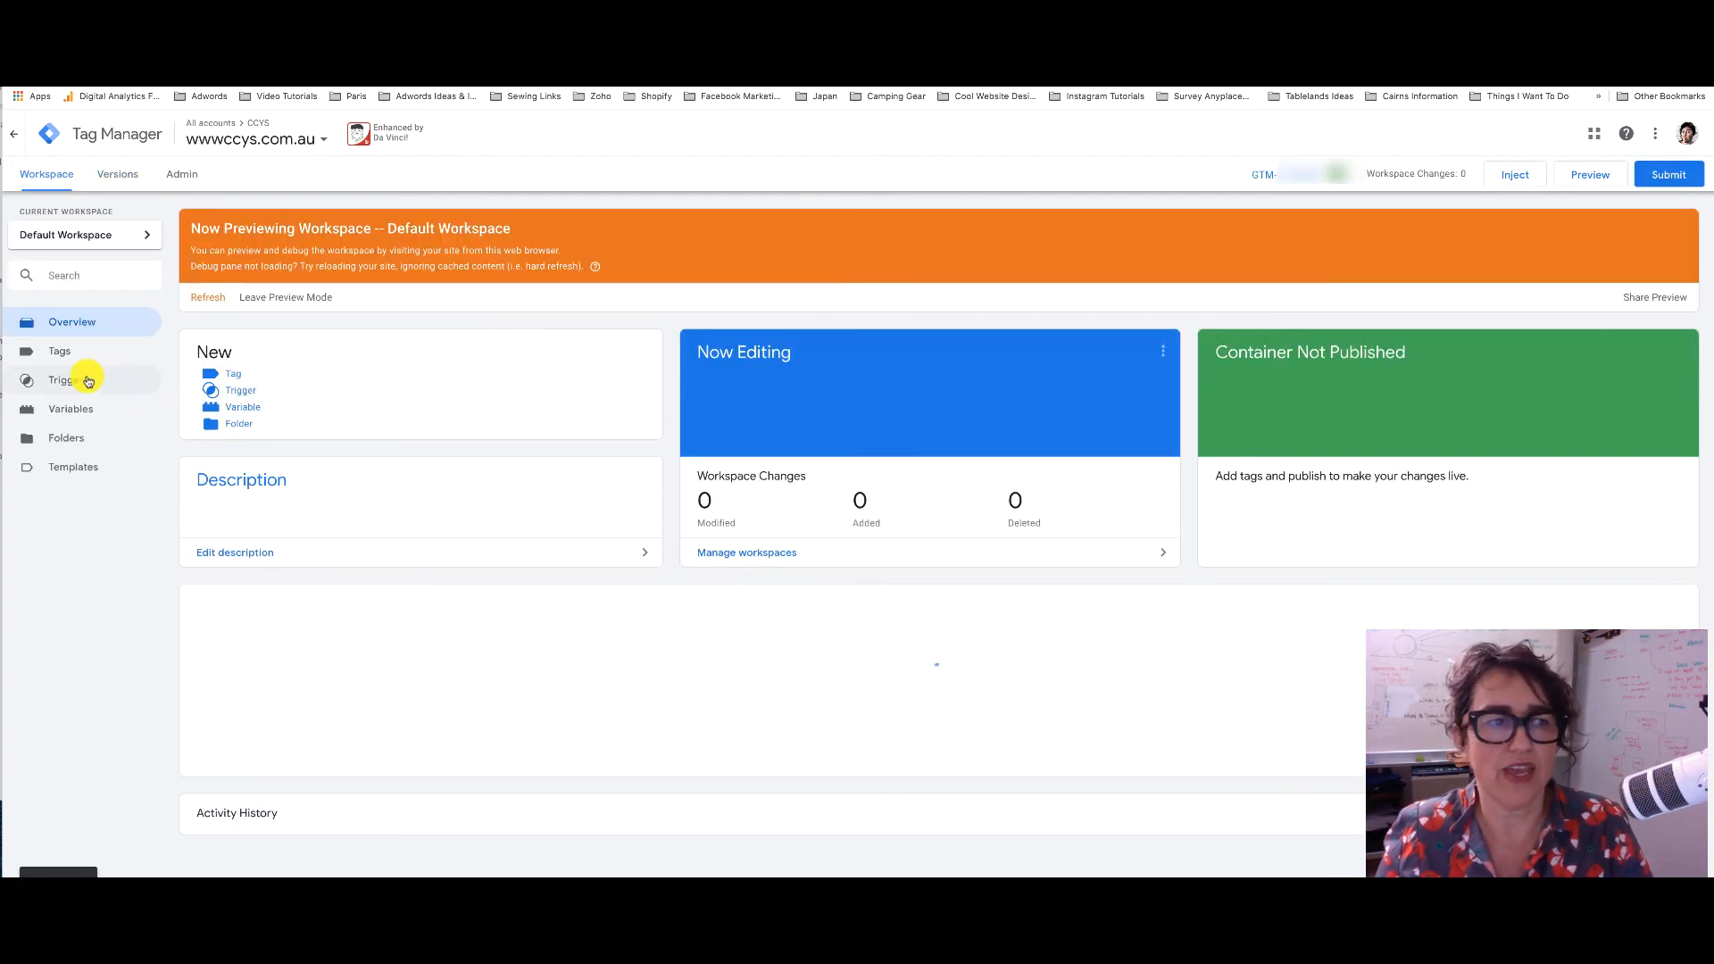
click(62, 351)
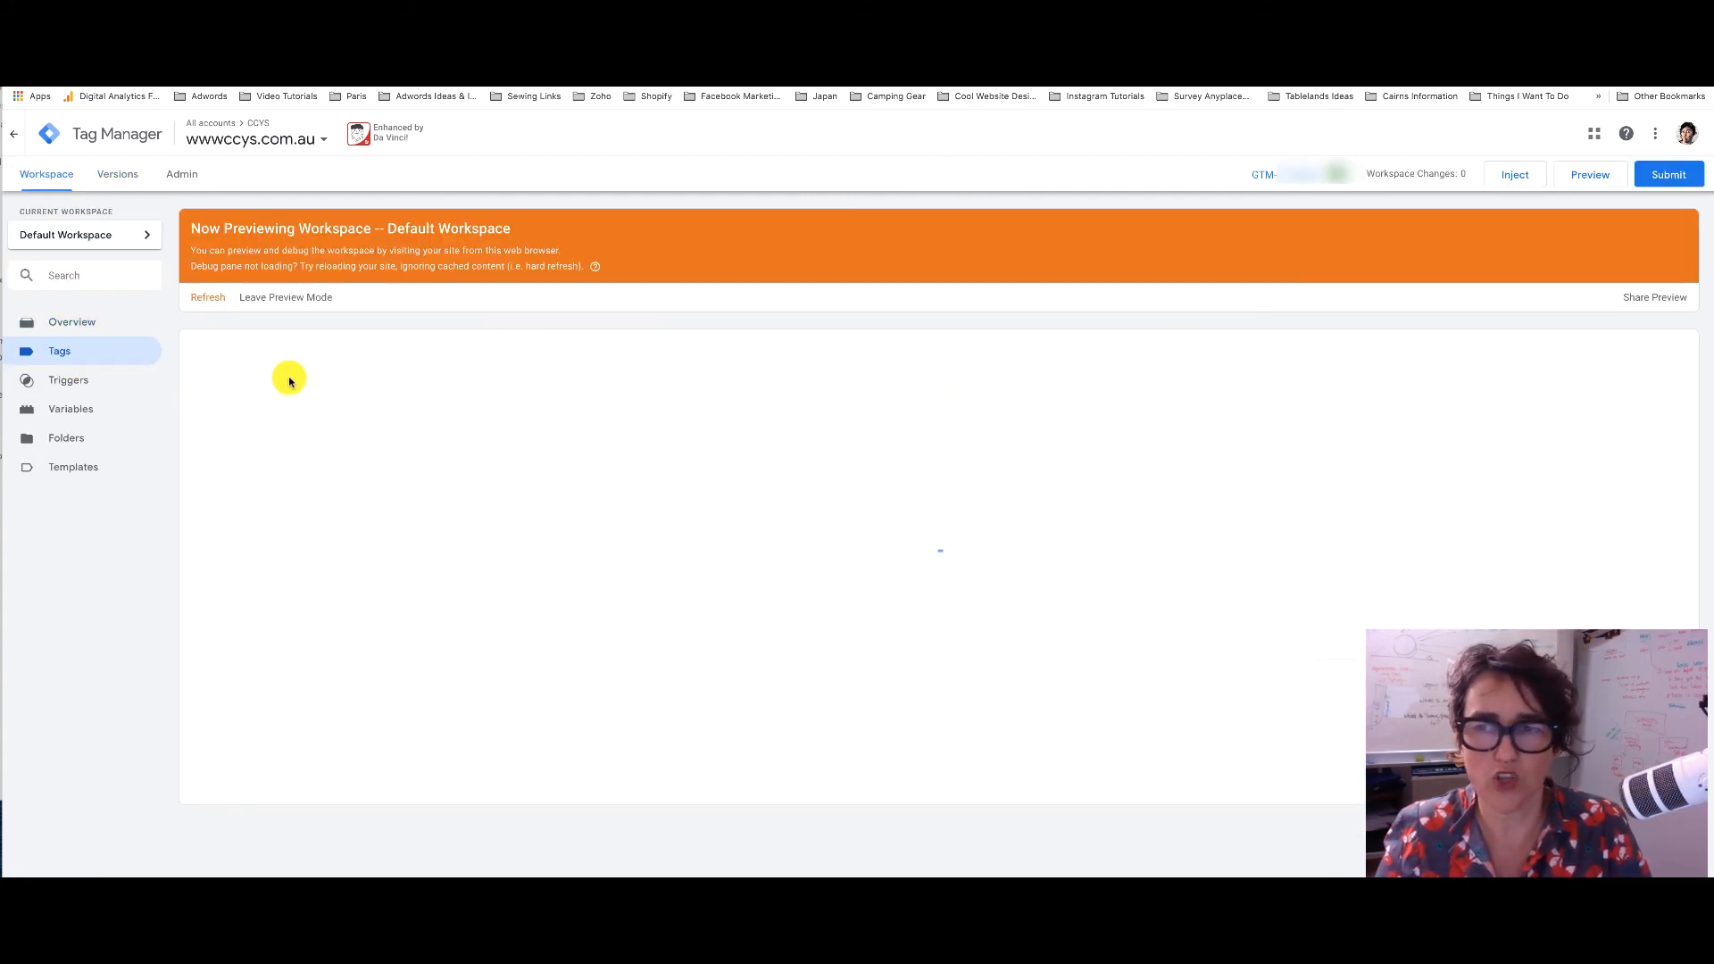
scroll(289, 381, down, 2)
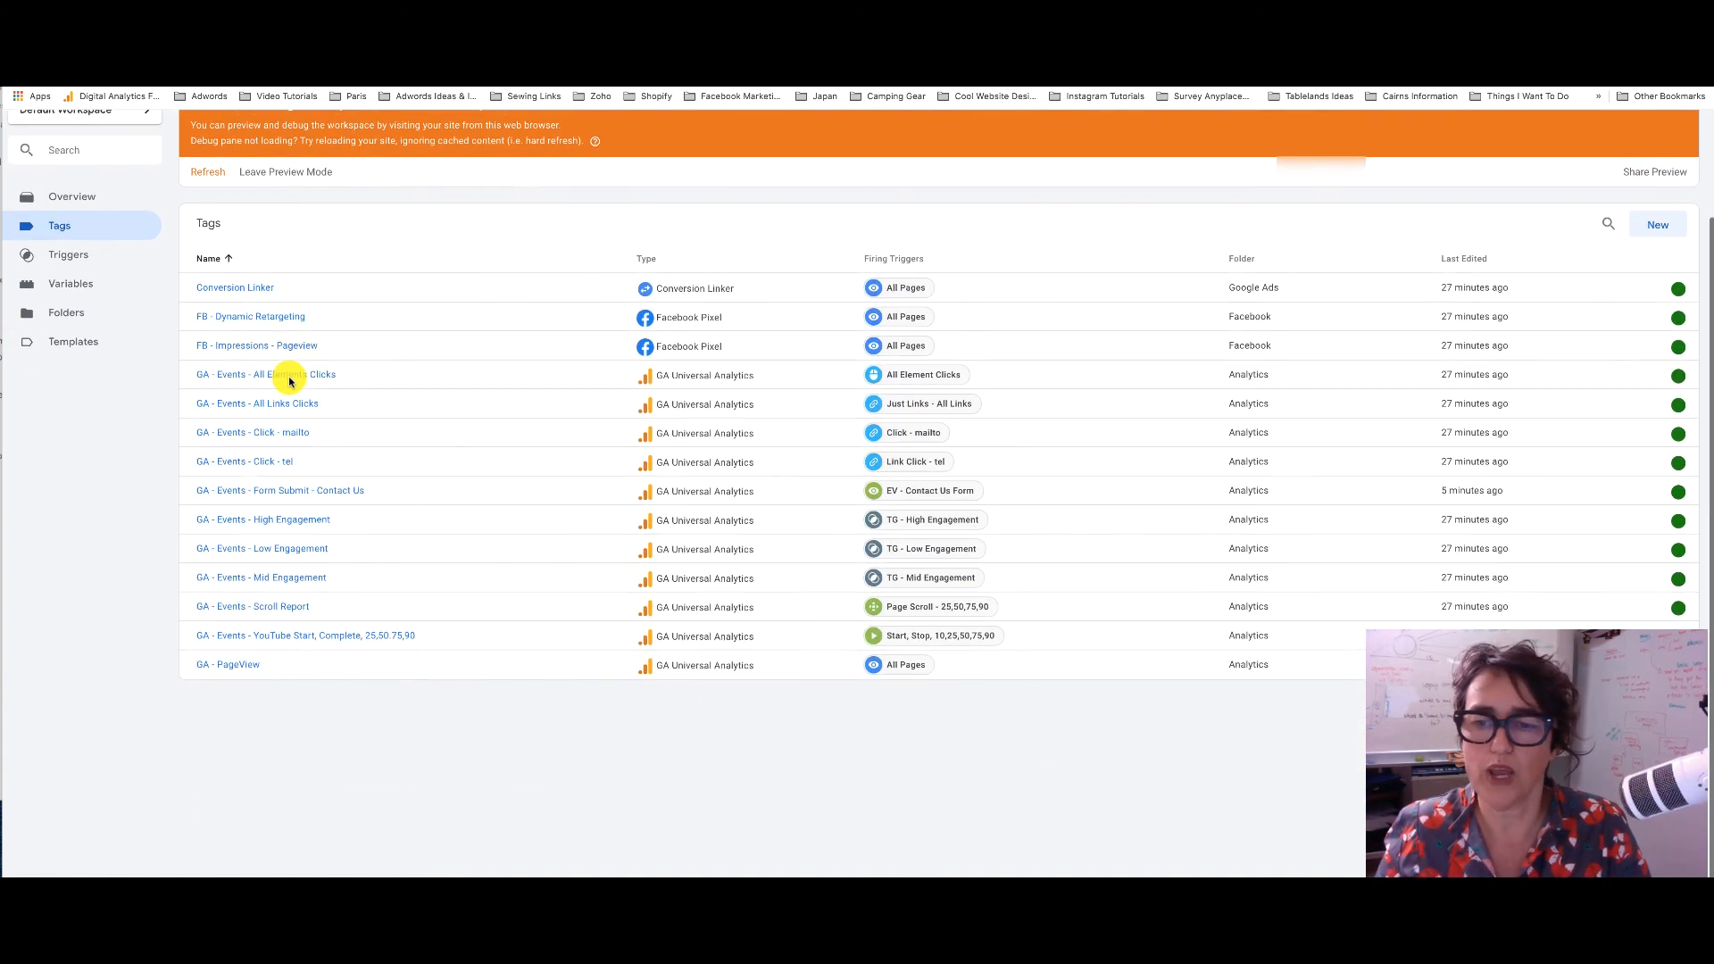